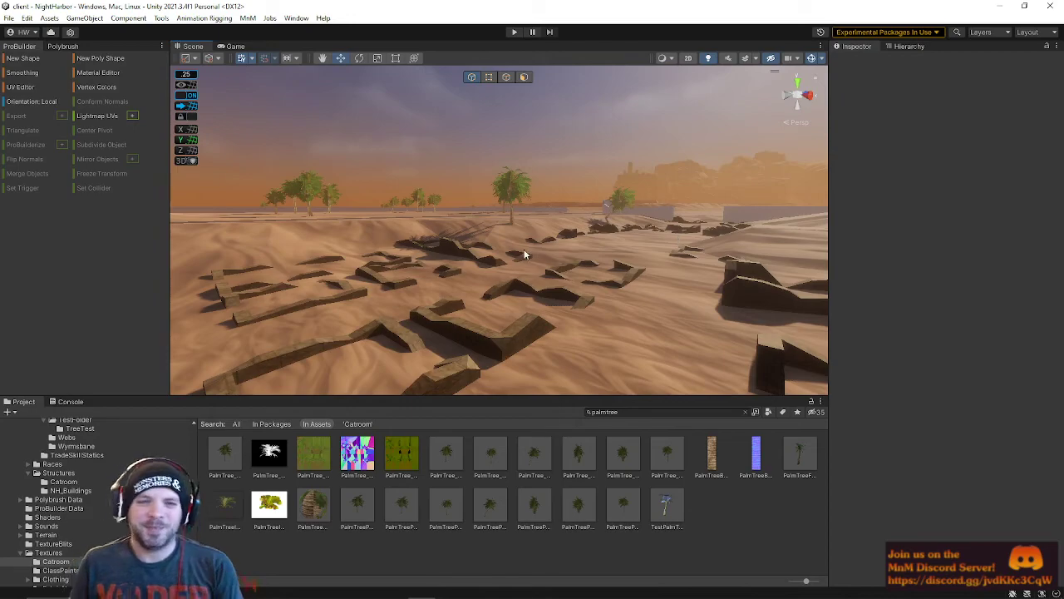
Step: Raise selected top faces of a low ruined wall segment to an overall object height of about 3.19
{"action": "right_click_drag", "start_coordinate": [530, 283], "coordinate": [422, 222]}
{"action": "left_click", "coordinate": [524, 77]}
{"action": "left_click", "coordinate": [422, 221]}
{"action": "left_click", "coordinate": [403, 234]}
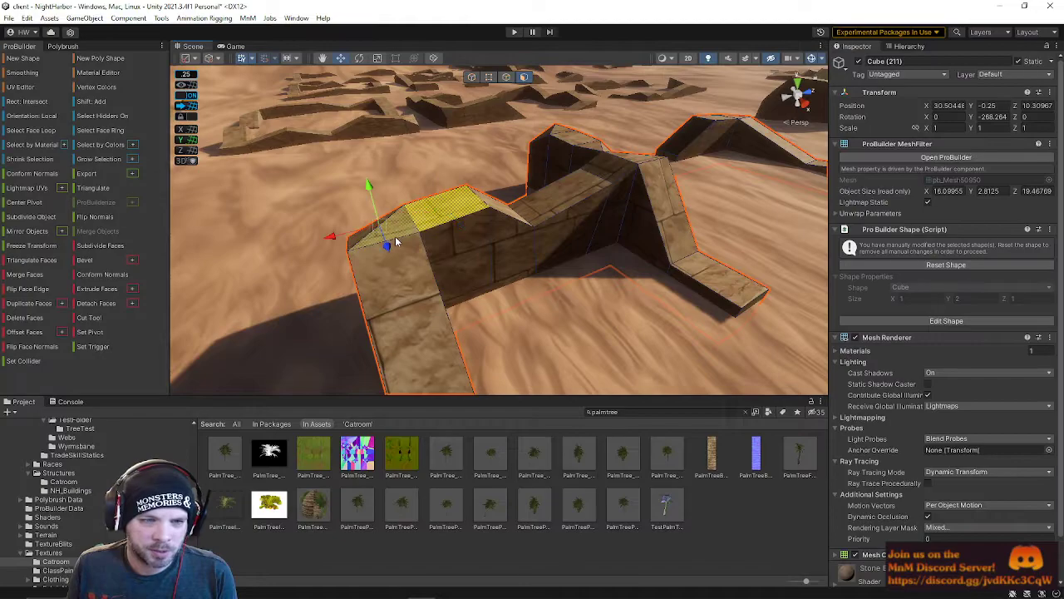
{"action": "left_click", "coordinate": [551, 208], "text": "shift"}
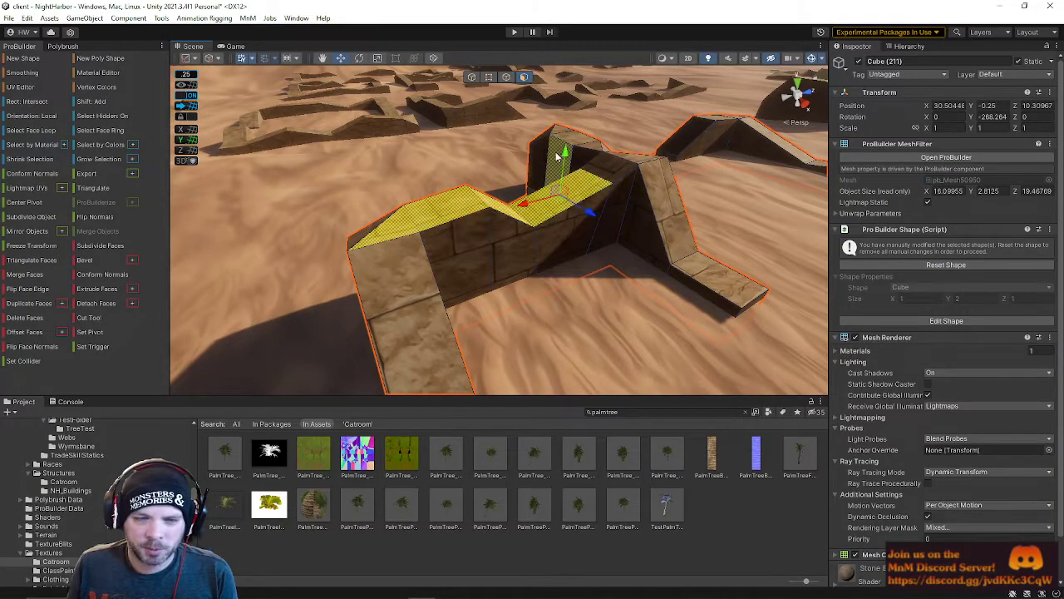
{"action": "left_click_drag", "start_coordinate": [565, 152], "coordinate": [568, 131]}
{"action": "right_click_drag", "start_coordinate": [451, 209], "coordinate": [523, 219]}
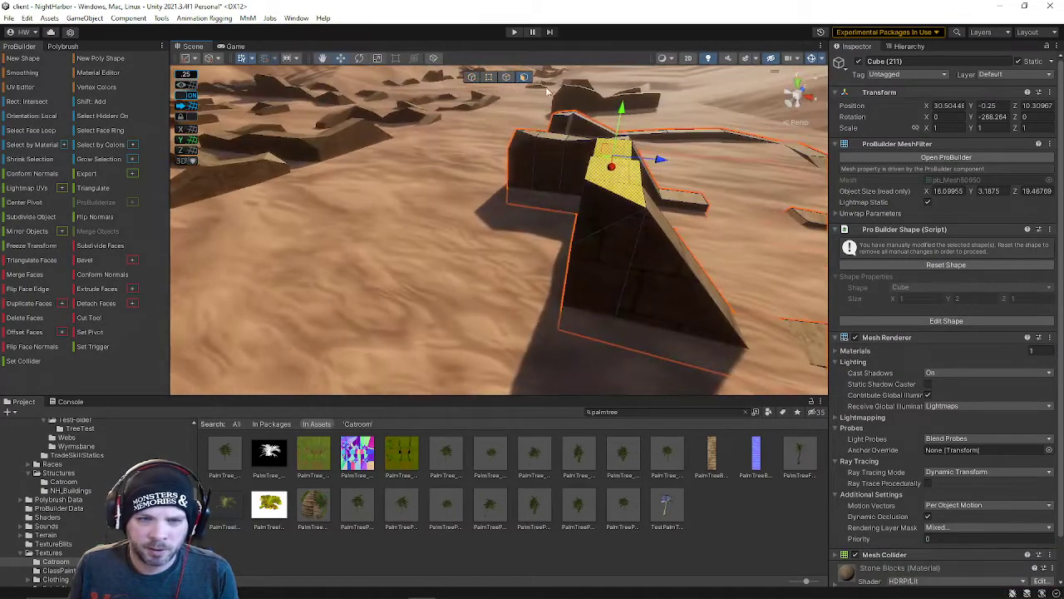
Step: Switch to vertex editing and raise the top corner vertices of the taller ruined stone wall slightly
{"action": "left_click", "coordinate": [487, 77]}
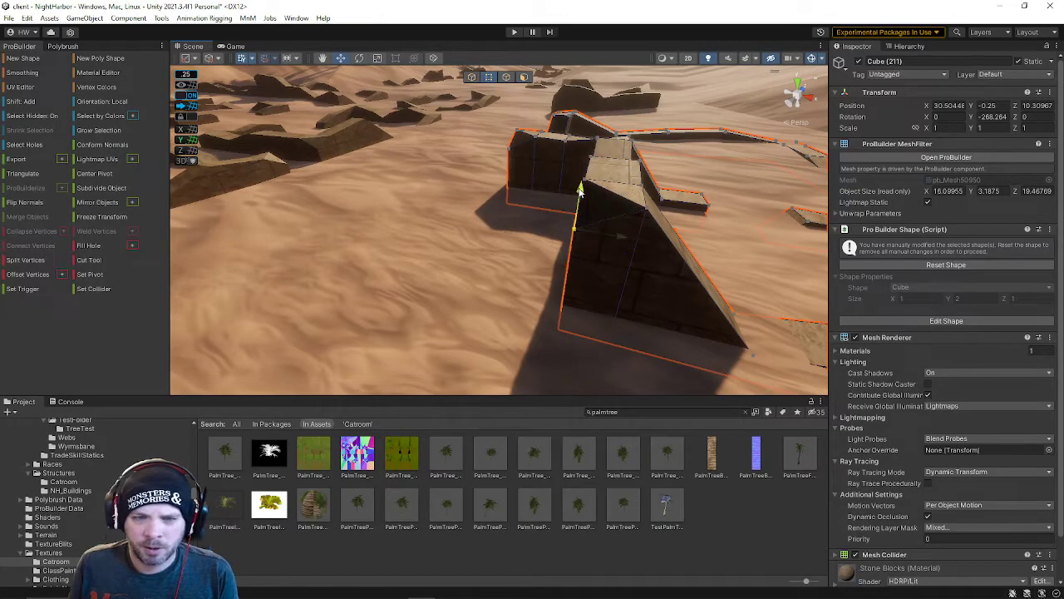
{"action": "right_click_drag", "start_coordinate": [624, 263], "coordinate": [304, 219]}
{"action": "left_click", "coordinate": [587, 229]}
{"action": "right_click_drag", "start_coordinate": [587, 228], "coordinate": [438, 187]}
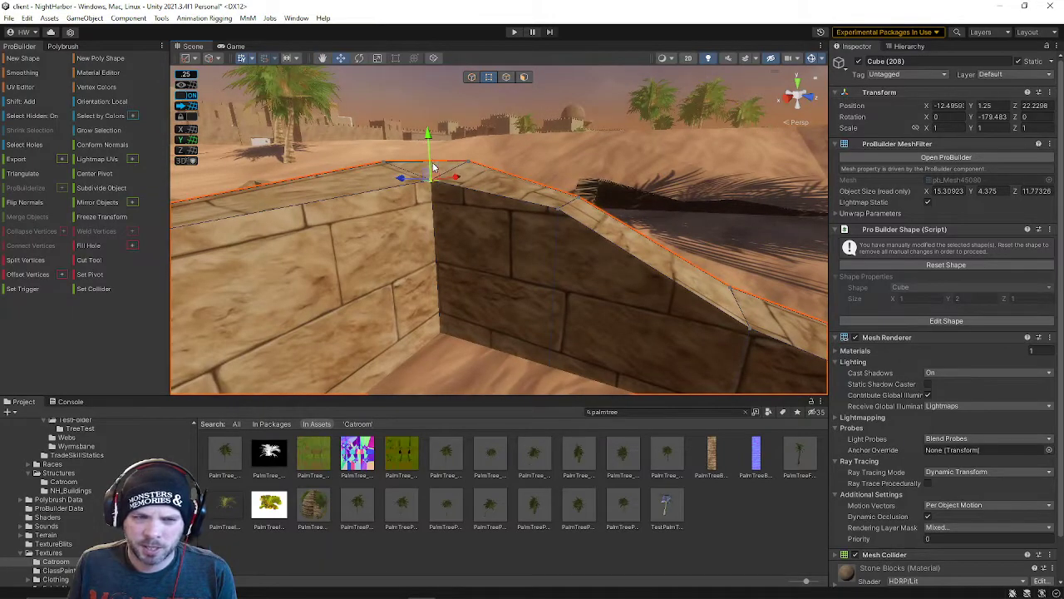
{"action": "left_click_drag", "start_coordinate": [428, 132], "coordinate": [428, 115]}
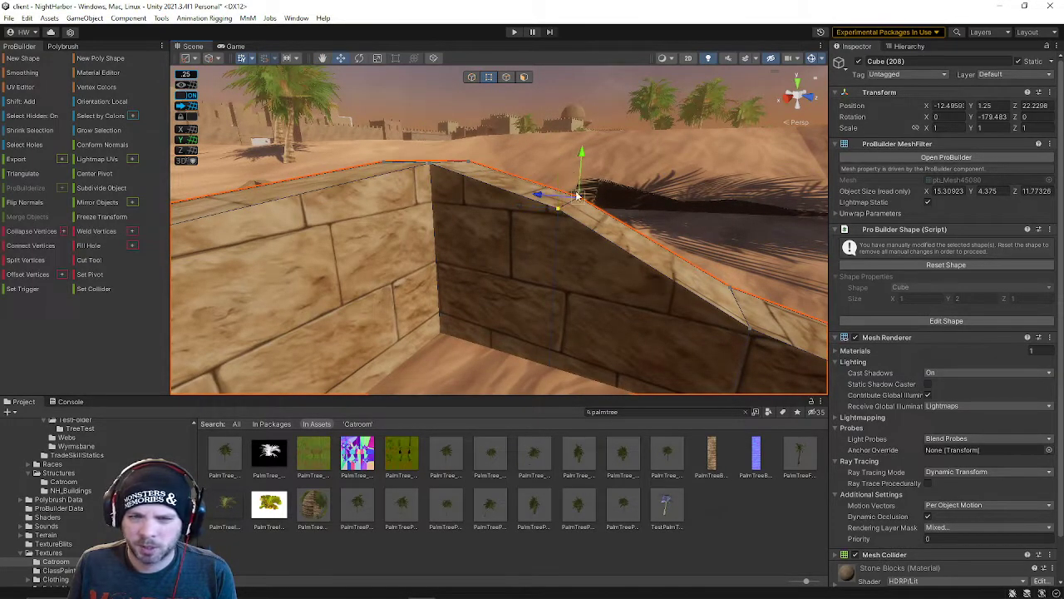
Step: Raise further vertices along the taller wall's broken top edge to reshape its stepped slope
{"action": "right_click_drag", "start_coordinate": [582, 154], "coordinate": [464, 171]}
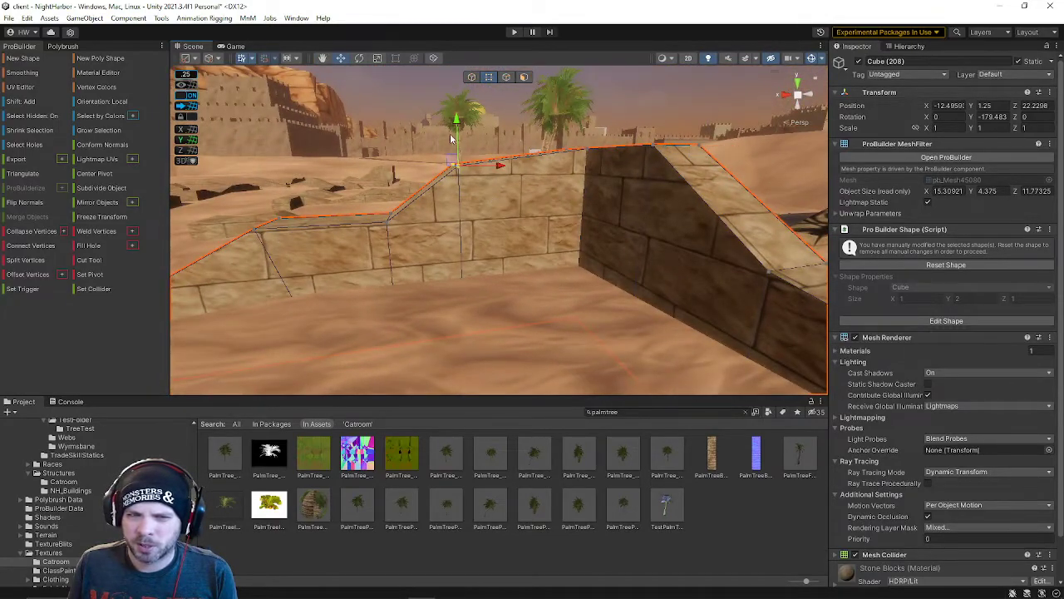
{"action": "right_click_drag", "start_coordinate": [453, 102], "coordinate": [522, 216]}
{"action": "left_click_drag", "start_coordinate": [499, 152], "coordinate": [494, 83]}
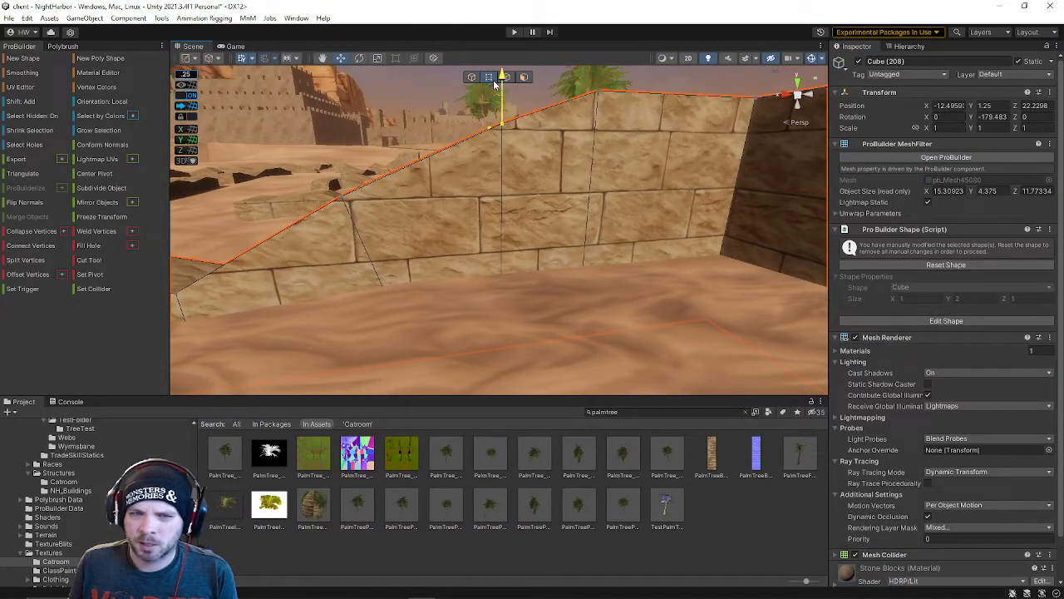
{"action": "right_click_drag", "start_coordinate": [497, 151], "coordinate": [502, 173]}
{"action": "left_click_drag", "start_coordinate": [546, 152], "coordinate": [546, 118]}
Step: Raise the inner corner vertices on top of the neighbouring low ruined wall, Cube (200)
{"action": "right_click_drag", "start_coordinate": [549, 121], "coordinate": [492, 241]}
{"action": "left_click", "coordinate": [601, 142]}
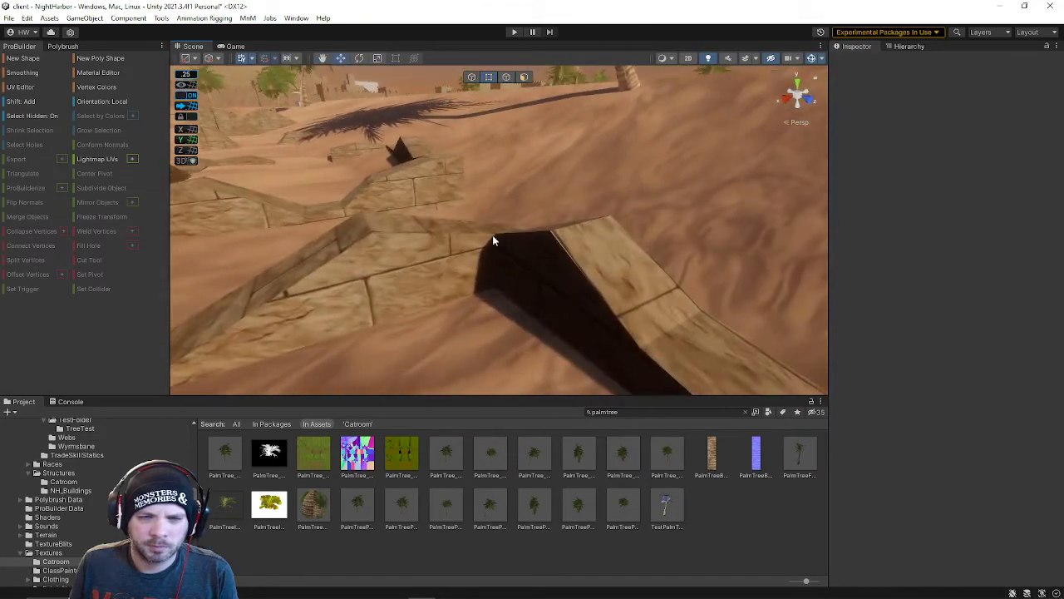
{"action": "left_click", "coordinate": [492, 241]}
{"action": "key", "text": "f"}
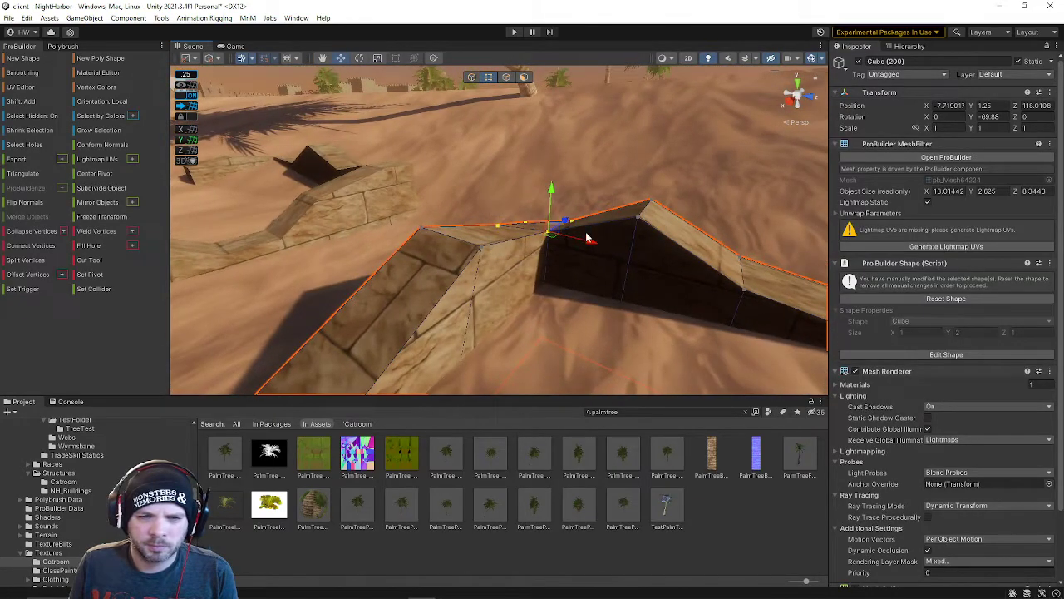
{"action": "left_click_drag", "start_coordinate": [553, 197], "coordinate": [551, 158]}
Step: Deselect the ruined wall and save the scene
{"action": "right_click_drag", "start_coordinate": [534, 192], "coordinate": [504, 198]}
{"action": "left_click", "coordinate": [581, 131]}
{"action": "left_click", "coordinate": [10, 20]}
{"action": "left_click", "coordinate": [30, 72]}
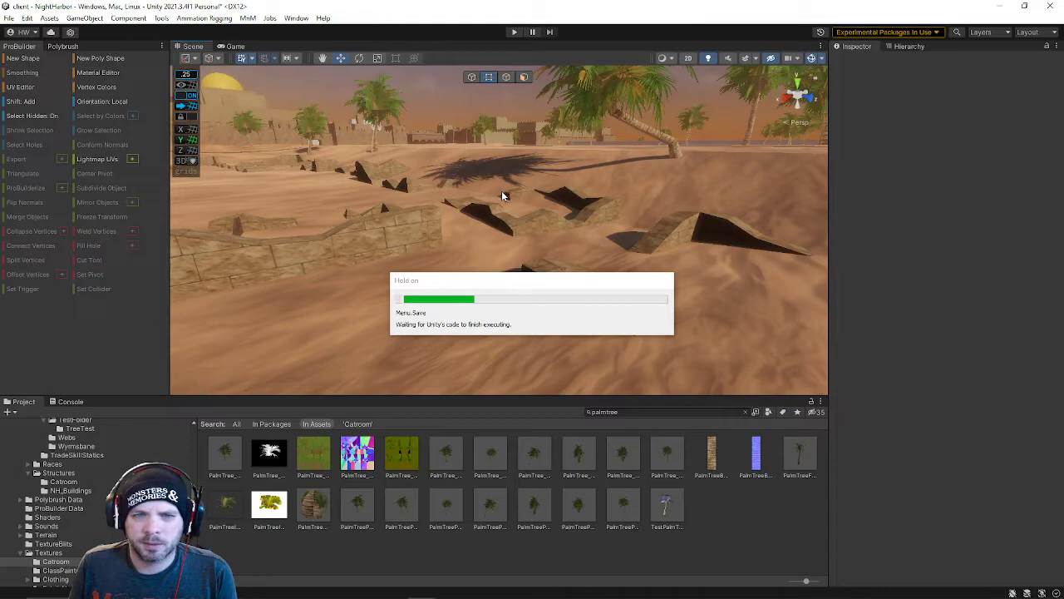
Step: Draw a new ProBuilder cube with a footprint of about 2.25 by 1.75 on the long white grid-textured wall
{"action": "right_click_drag", "start_coordinate": [491, 198], "coordinate": [587, 242]}
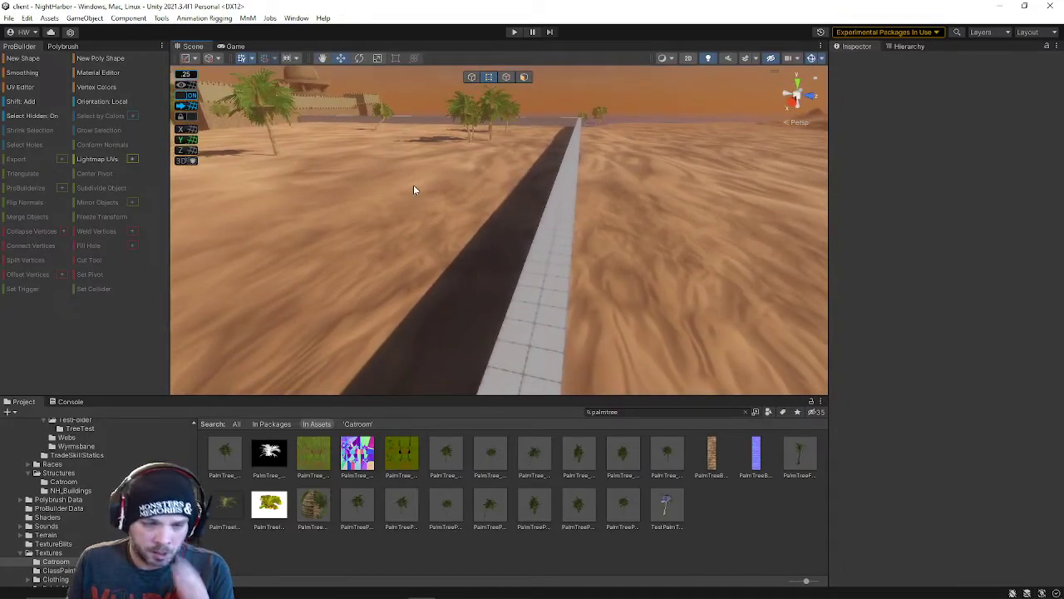
{"action": "right_click_drag", "start_coordinate": [490, 225], "coordinate": [444, 215]}
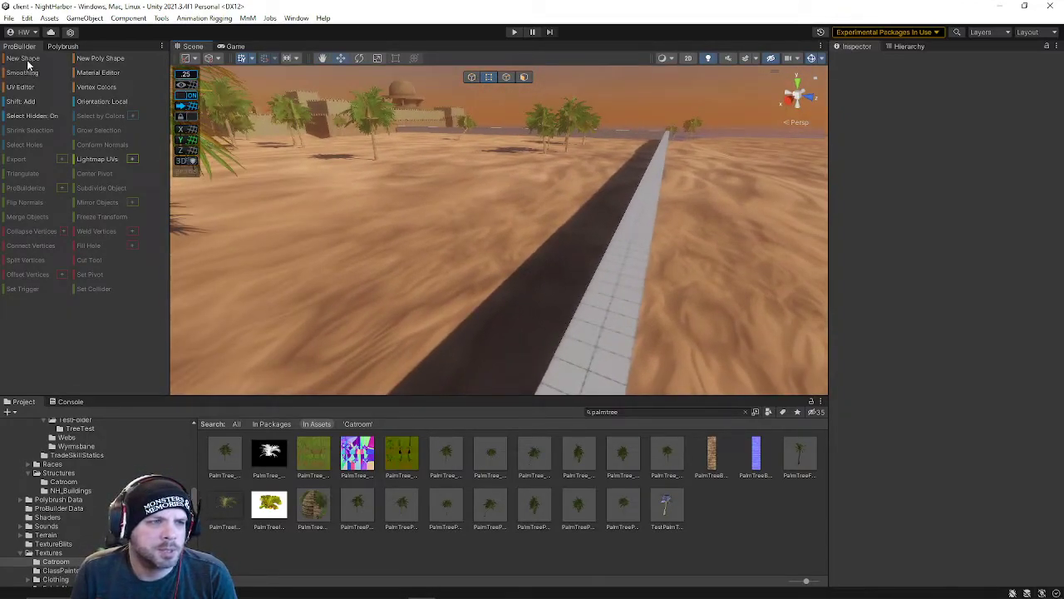
{"action": "left_click", "coordinate": [23, 59]}
{"action": "left_click", "coordinate": [757, 255]}
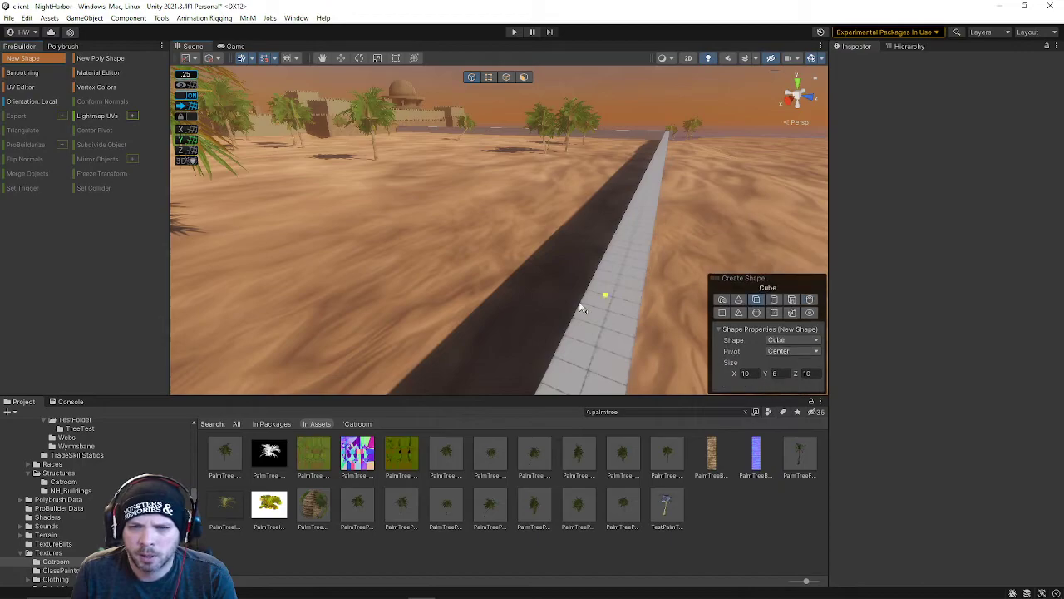
{"action": "left_click_drag", "start_coordinate": [564, 335], "coordinate": [612, 396]}
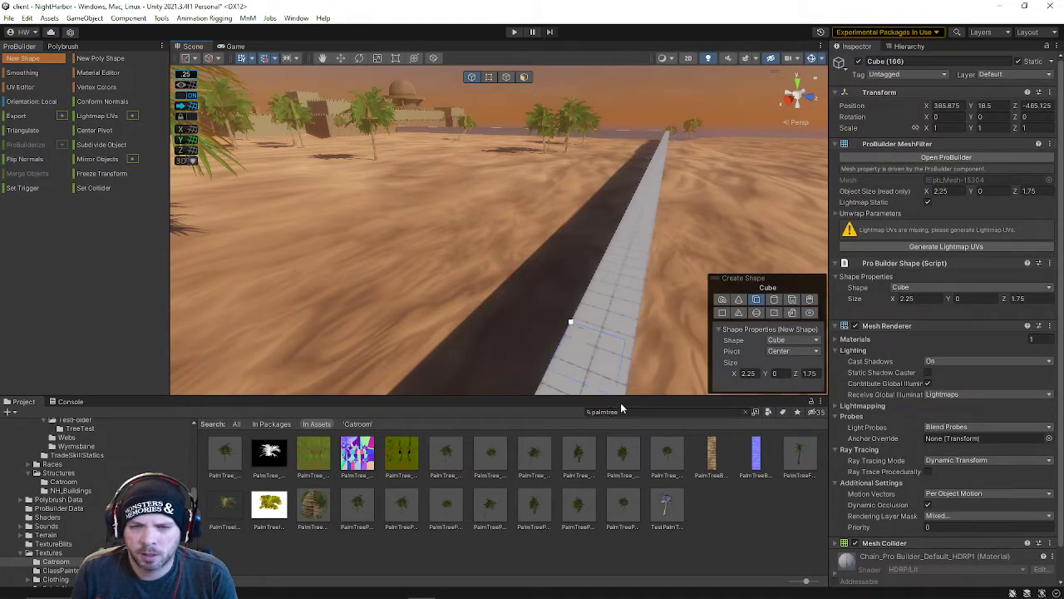
{"action": "left_click_drag", "start_coordinate": [621, 379], "coordinate": [621, 379]}
Step: Set the new cube's size to X 2, Y 5 and Z 4, and finish creating the shape
{"action": "right_click_drag", "start_coordinate": [620, 379], "coordinate": [646, 418]}
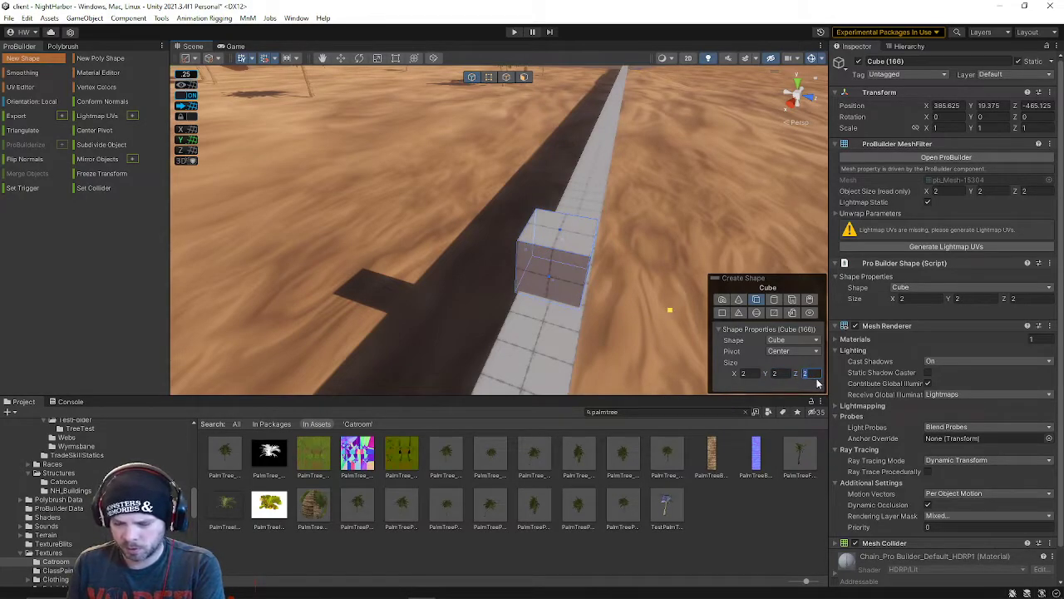
{"action": "type", "text": "5"}
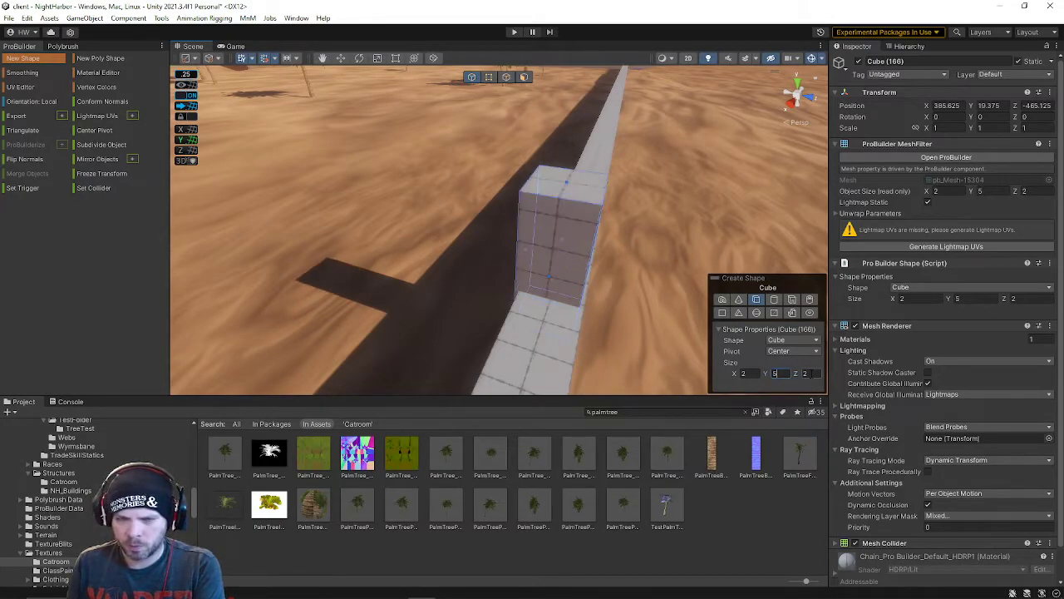
{"action": "left_click", "coordinate": [805, 374]}
{"action": "type", "text": "4"}
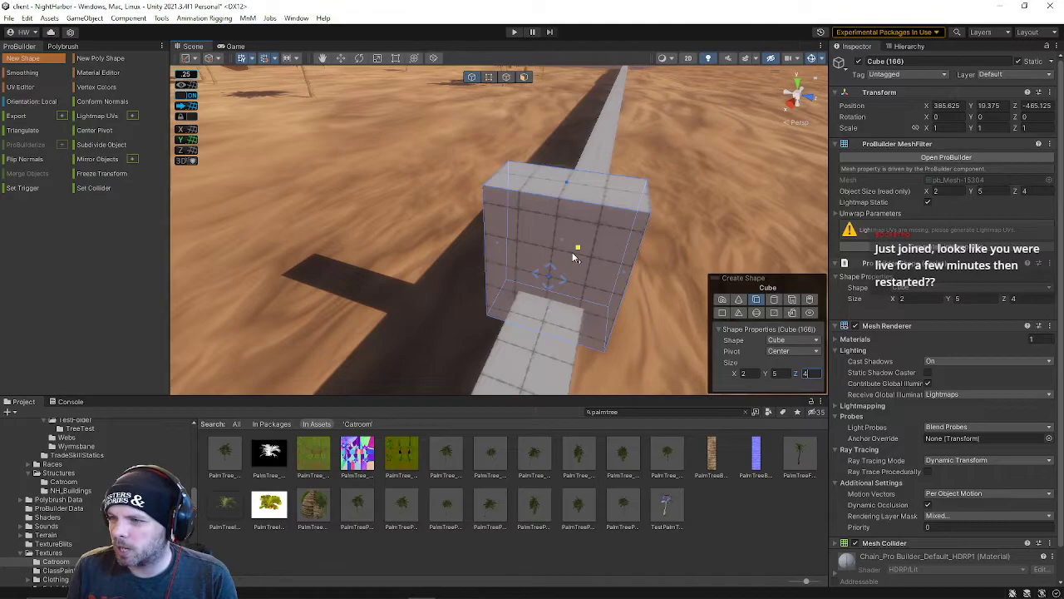
{"action": "key", "text": "s"}
{"action": "right_click_drag", "start_coordinate": [567, 253], "coordinate": [540, 123]}
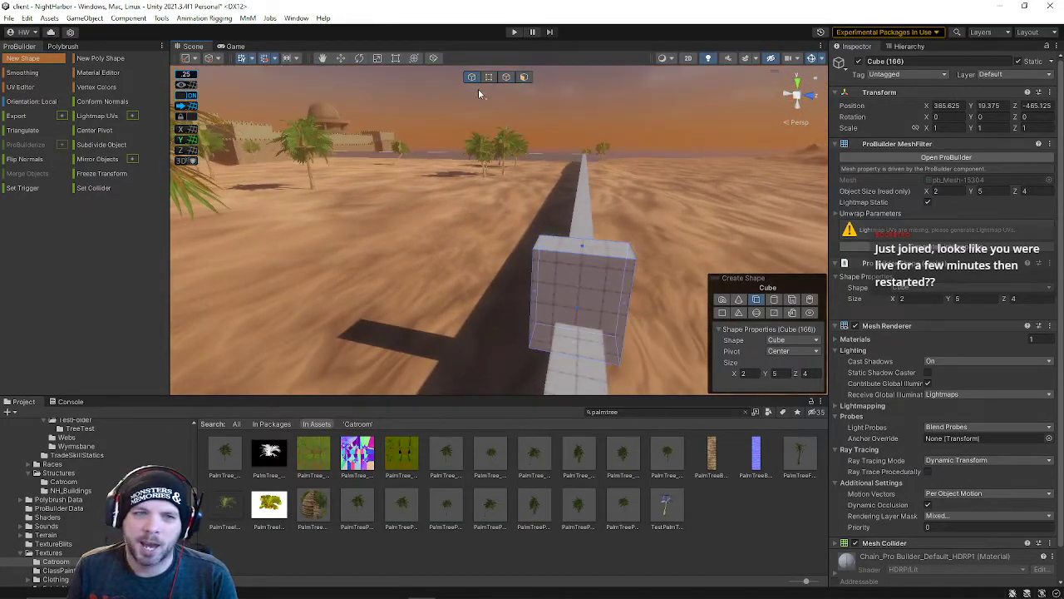
{"action": "key", "text": "Escape"}
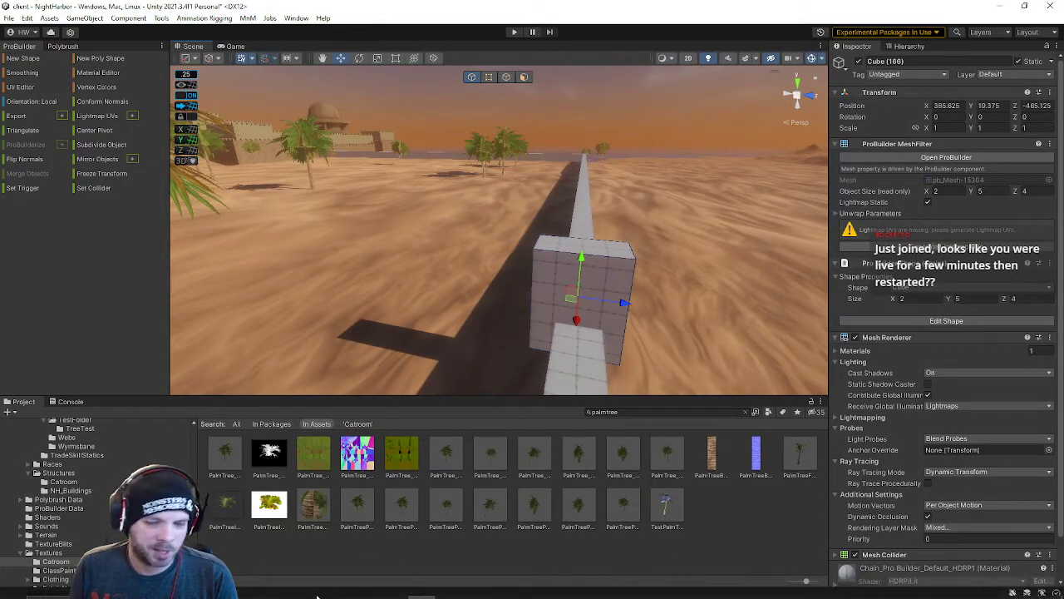
Step: Move the new cube off the long wall onto the open sand near the palm trees
{"action": "mouse_move", "coordinate": [367, 588]}
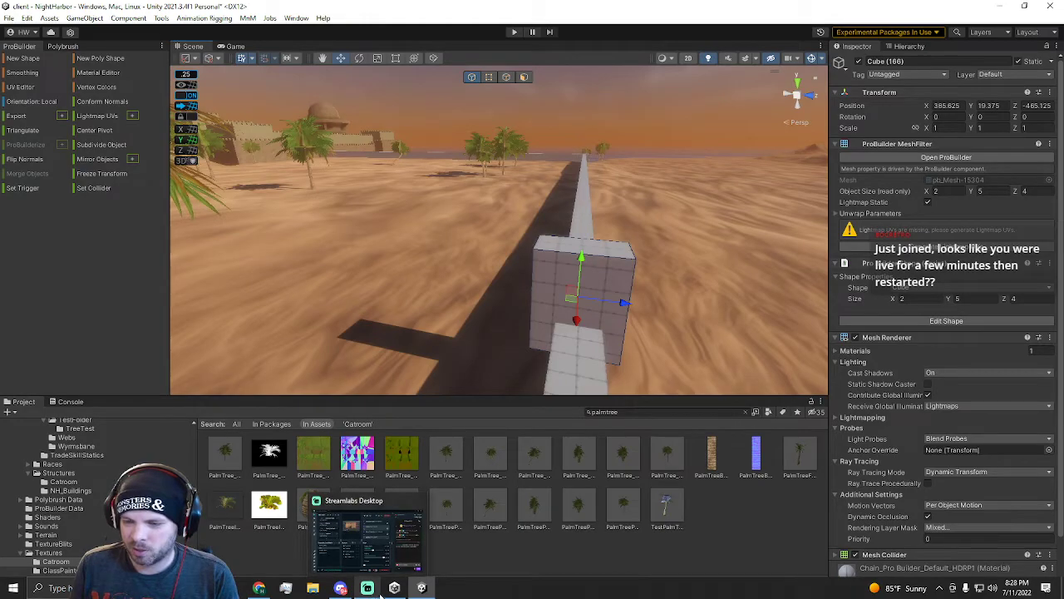
{"action": "left_click_drag", "start_coordinate": [624, 302], "coordinate": [312, 275]}
{"action": "right_click_drag", "start_coordinate": [312, 274], "coordinate": [241, 266]}
Step: Pull the block's side face out to a width of 2.875 and lower its top face to a height of 4.375
{"action": "left_click", "coordinate": [528, 77]}
{"action": "right_click_drag", "start_coordinate": [610, 123], "coordinate": [509, 154]}
{"action": "left_click", "coordinate": [518, 135]}
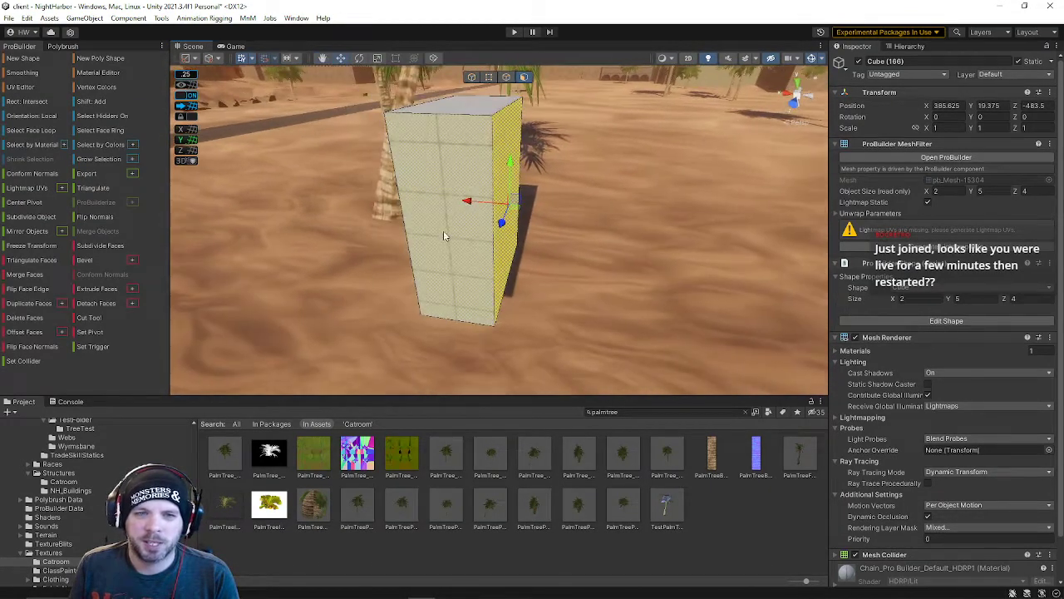
{"action": "left_click_drag", "start_coordinate": [466, 203], "coordinate": [493, 210]}
{"action": "right_click_drag", "start_coordinate": [494, 204], "coordinate": [546, 164]}
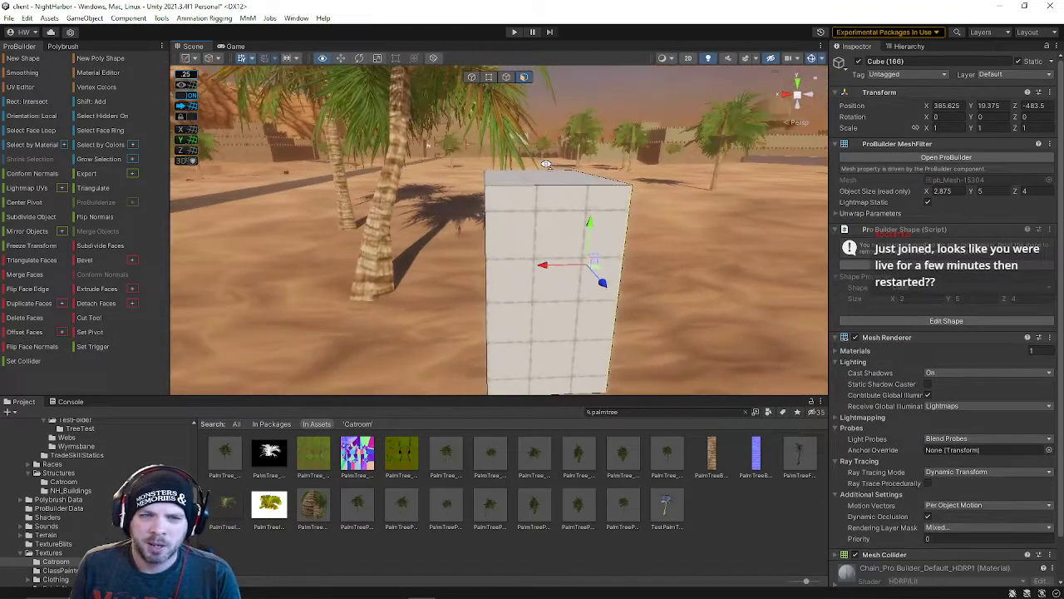
{"action": "left_click", "coordinate": [539, 185]}
{"action": "left_click_drag", "start_coordinate": [544, 143], "coordinate": [544, 165]}
{"action": "right_click_drag", "start_coordinate": [544, 165], "coordinate": [593, 202]}
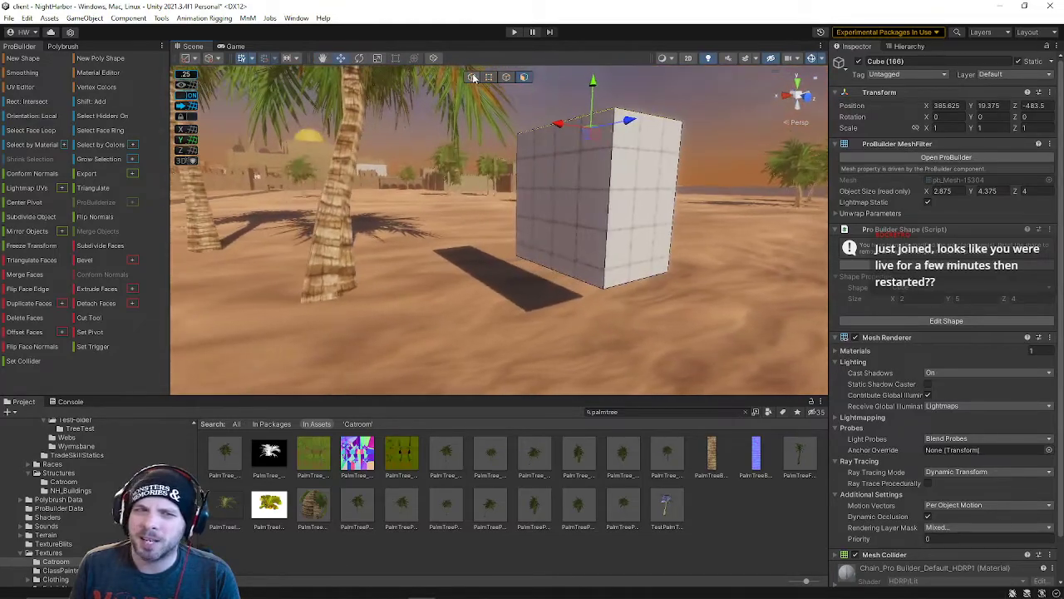
Step: Lower the whole block toward the sand and rotate it about 90 degrees around Z onto its side
{"action": "key", "text": "g"}
{"action": "left_click_drag", "start_coordinate": [582, 156], "coordinate": [563, 213]}
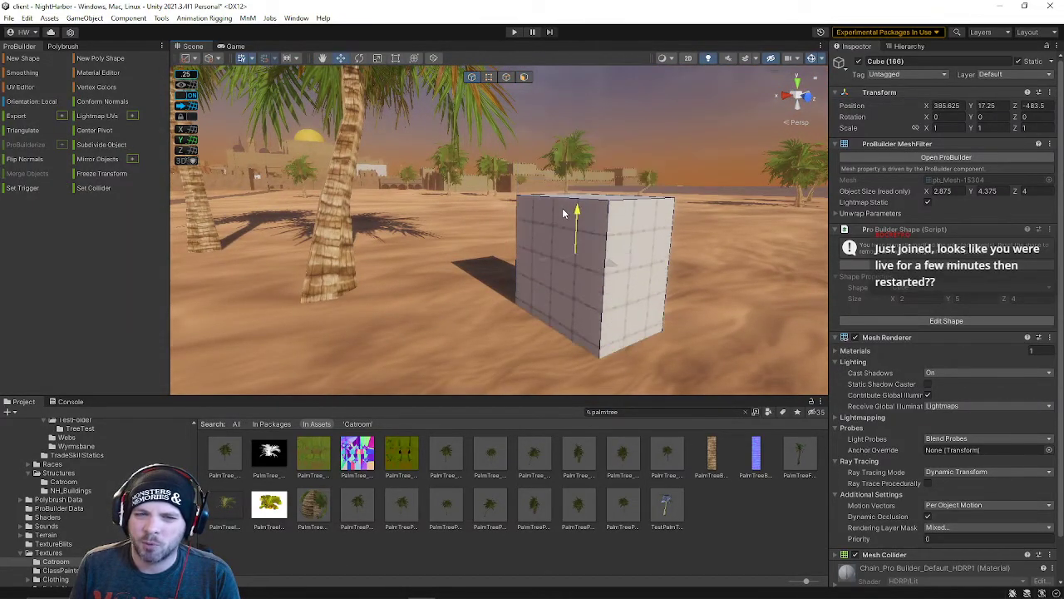
{"action": "right_click_drag", "start_coordinate": [562, 211], "coordinate": [556, 233]}
{"action": "left_click_drag", "start_coordinate": [600, 226], "coordinate": [764, 191]}
{"action": "right_click_drag", "start_coordinate": [560, 216], "coordinate": [586, 219]}
{"action": "left_click_drag", "start_coordinate": [578, 217], "coordinate": [593, 212]}
{"action": "right_click_drag", "start_coordinate": [619, 210], "coordinate": [514, 217]}
Step: Reposition the tipped block partly sunk in open sand, at X 368, Y 16.75, Z -485.5
{"action": "left_click_drag", "start_coordinate": [501, 176], "coordinate": [494, 228]}
{"action": "right_click_drag", "start_coordinate": [518, 232], "coordinate": [508, 268]}
{"action": "left_click_drag", "start_coordinate": [500, 239], "coordinate": [779, 260]}
{"action": "right_click_drag", "start_coordinate": [613, 234], "coordinate": [649, 174]}
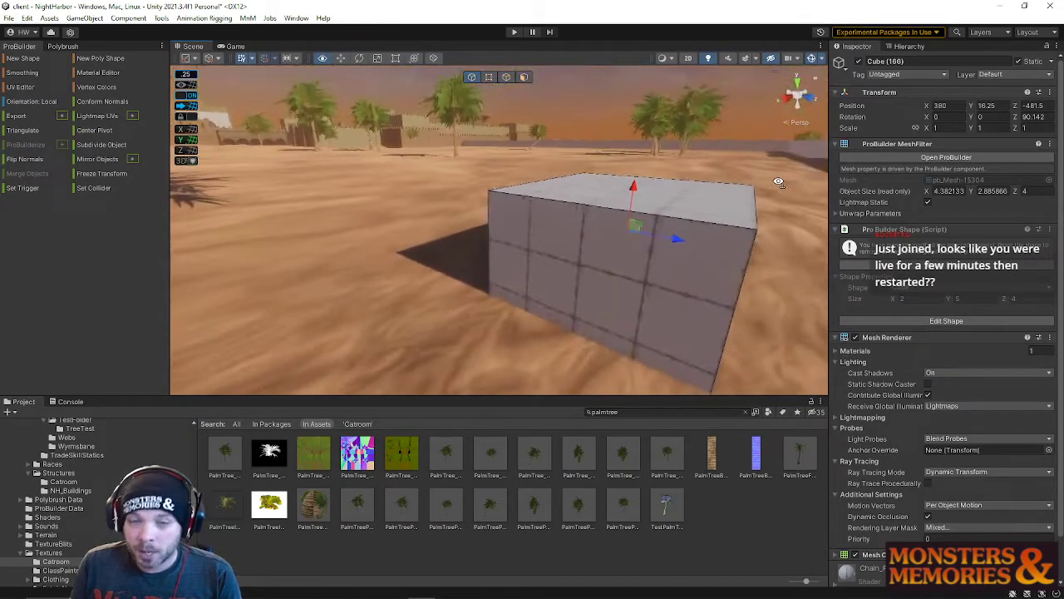
{"action": "left_click_drag", "start_coordinate": [632, 193], "coordinate": [637, 178]}
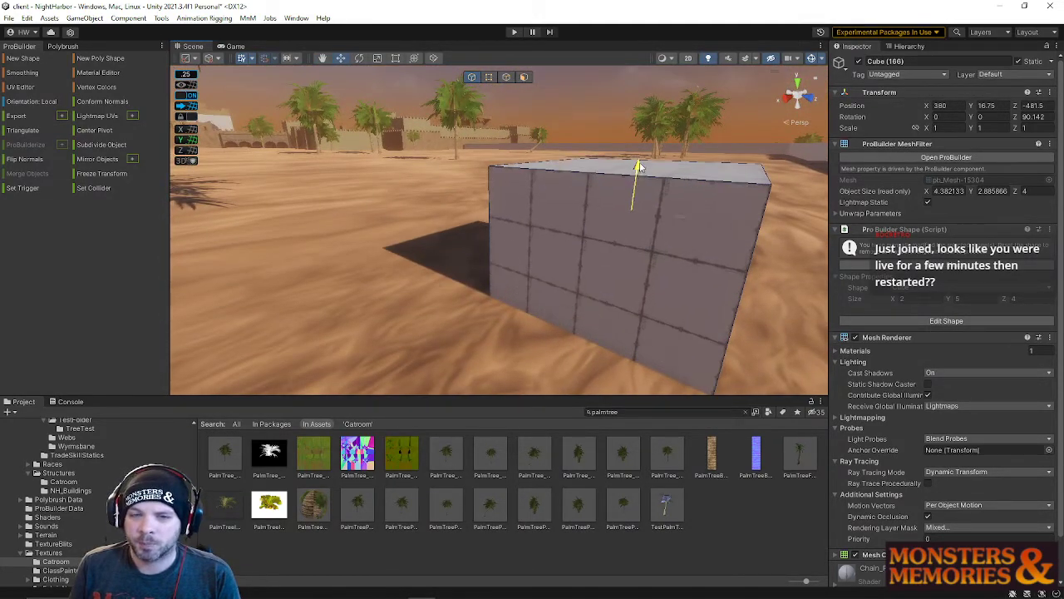
{"action": "right_click_drag", "start_coordinate": [637, 178], "coordinate": [492, 221]}
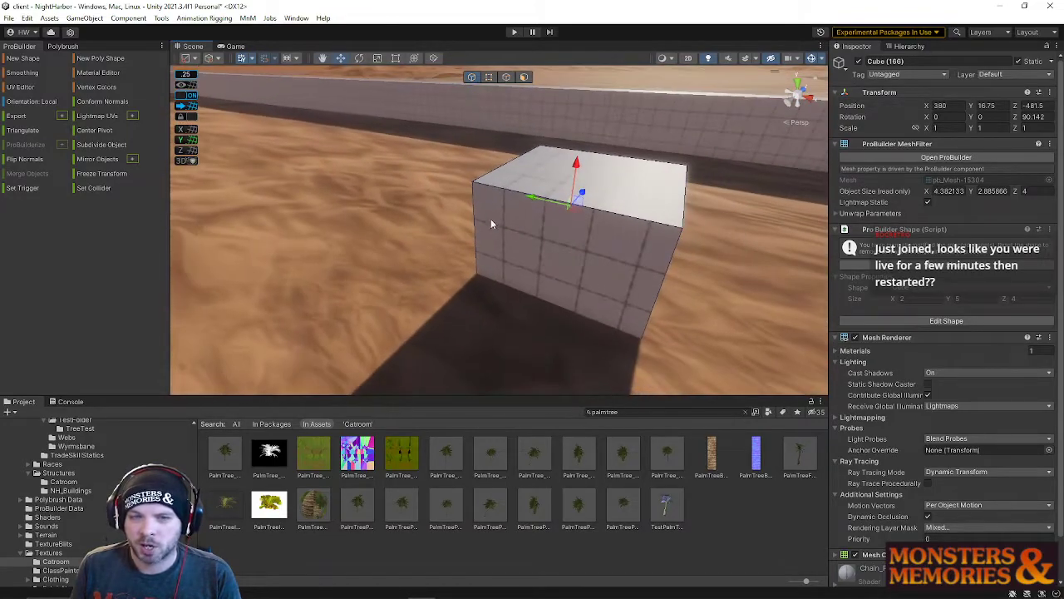
{"action": "left_click_drag", "start_coordinate": [526, 200], "coordinate": [301, 190]}
{"action": "left_click_drag", "start_coordinate": [363, 143], "coordinate": [370, 197]}
{"action": "right_click_drag", "start_coordinate": [411, 202], "coordinate": [420, 147]}
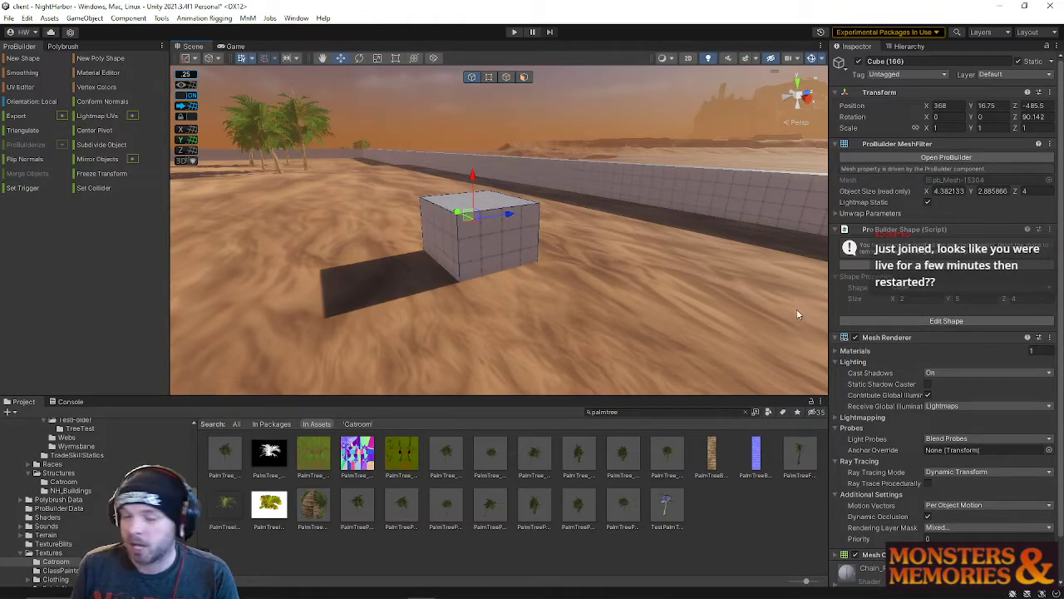
{"action": "right_click_drag", "start_coordinate": [590, 232], "coordinate": [526, 199]}
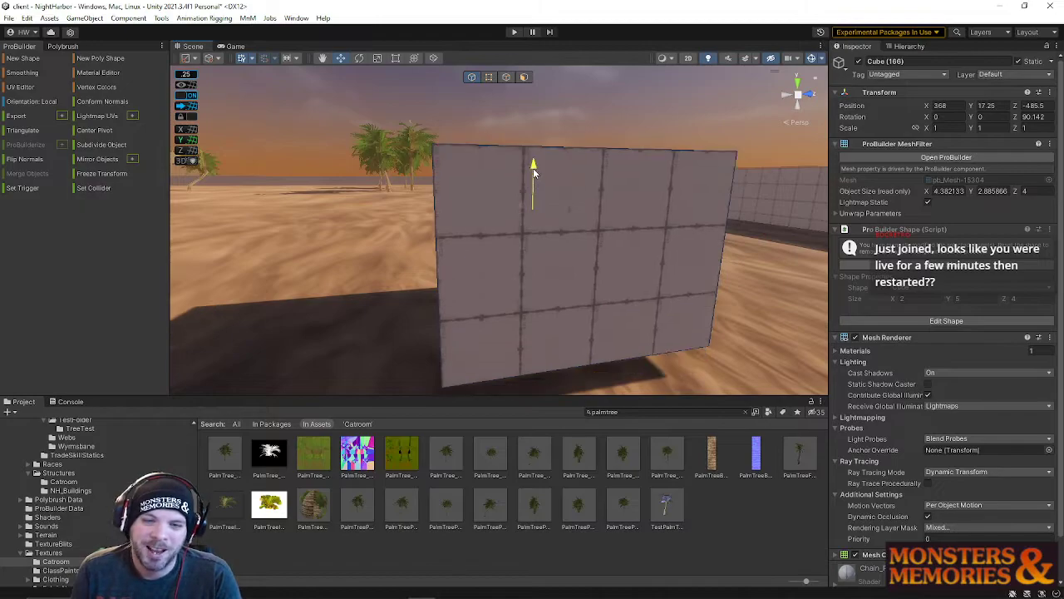
Step: Insert edge loops through the middle of the block so its top is divided in both directions
{"action": "left_click", "coordinate": [506, 76]}
{"action": "left_click", "coordinate": [580, 195]}
{"action": "key", "text": "alt+u"}
{"action": "right_click_drag", "start_coordinate": [492, 219], "coordinate": [407, 228]}
{"action": "left_click", "coordinate": [458, 184]}
Step: Lower the outer top edges along the block's sides so the top slopes down from a central ridge
{"action": "left_click", "coordinate": [408, 274]}
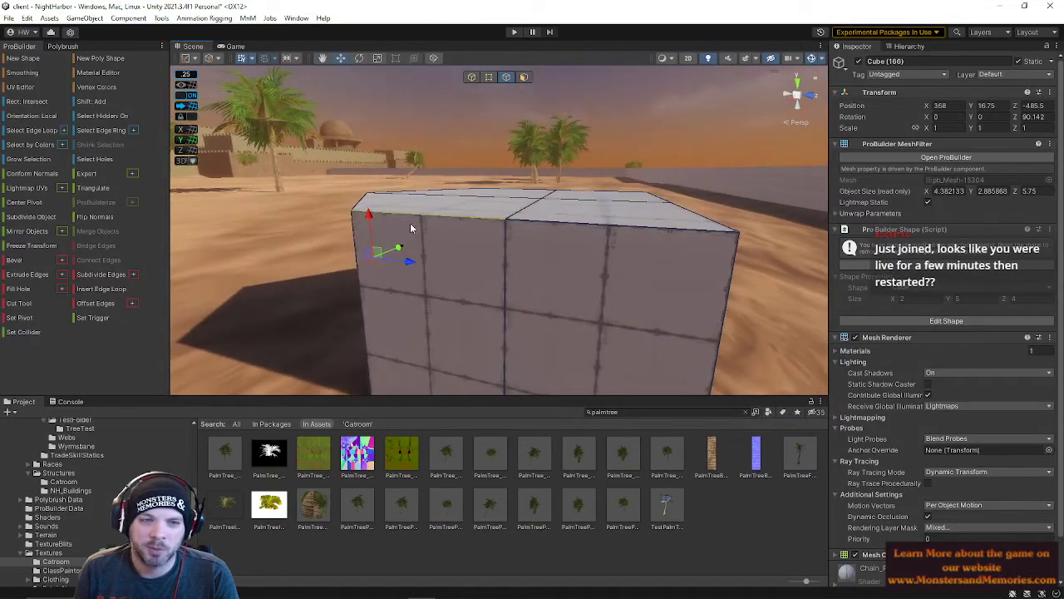
{"action": "left_click", "coordinate": [652, 231], "text": "shift"}
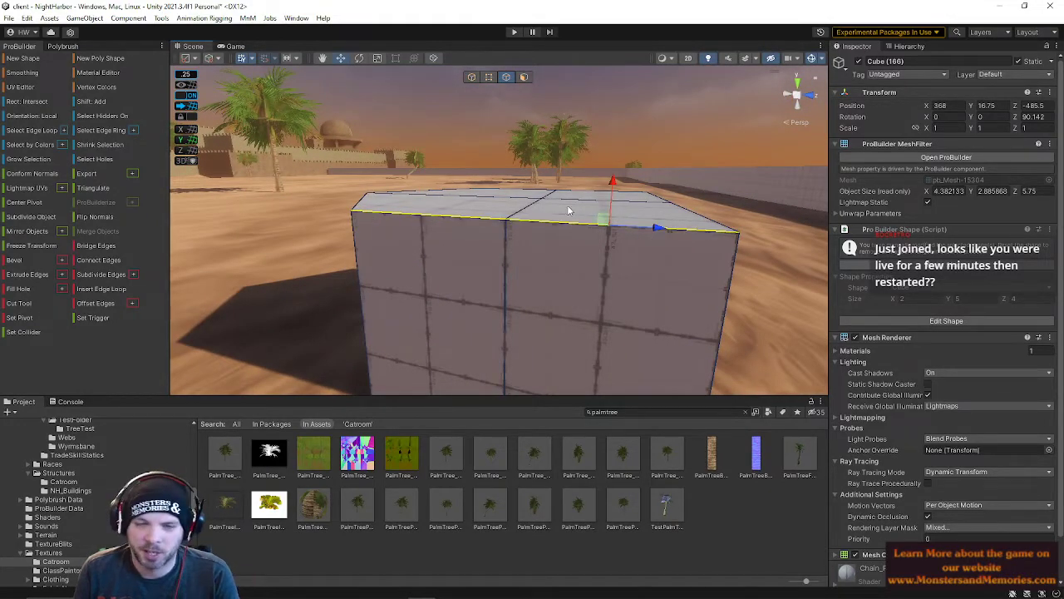
{"action": "left_click_drag", "start_coordinate": [612, 185], "coordinate": [439, 314]}
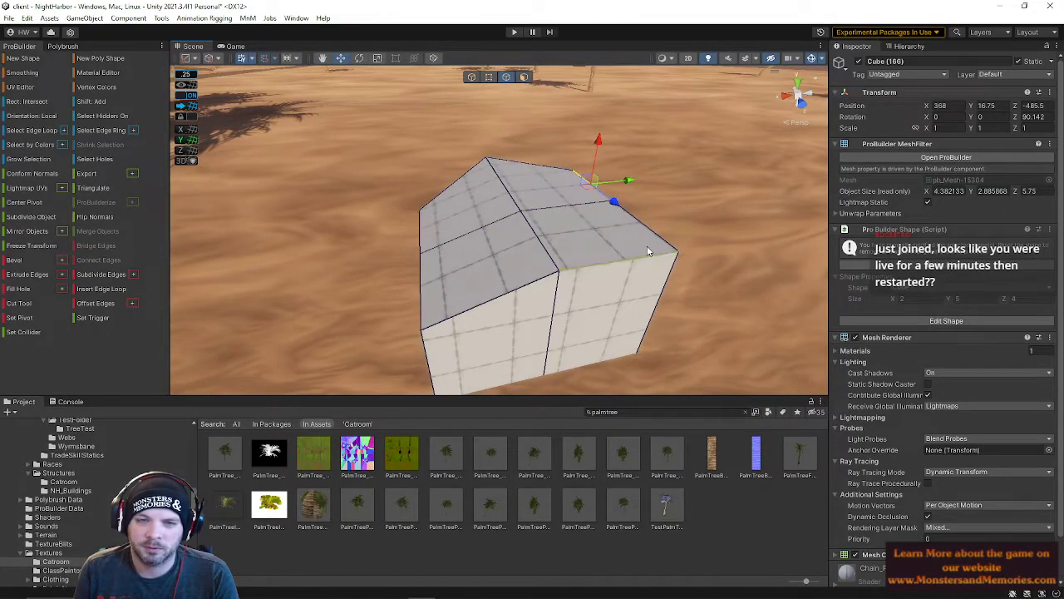
Step: Stretch the block to a Z size of 6.5, insert a horizontal edge loop around its sides and switch to vertex editing
{"action": "left_click", "coordinate": [645, 223]}
{"action": "left_click_drag", "start_coordinate": [646, 218], "coordinate": [640, 327], "text": "alt"}
{"action": "left_click", "coordinate": [559, 317]}
{"action": "left_click", "coordinate": [640, 337]}
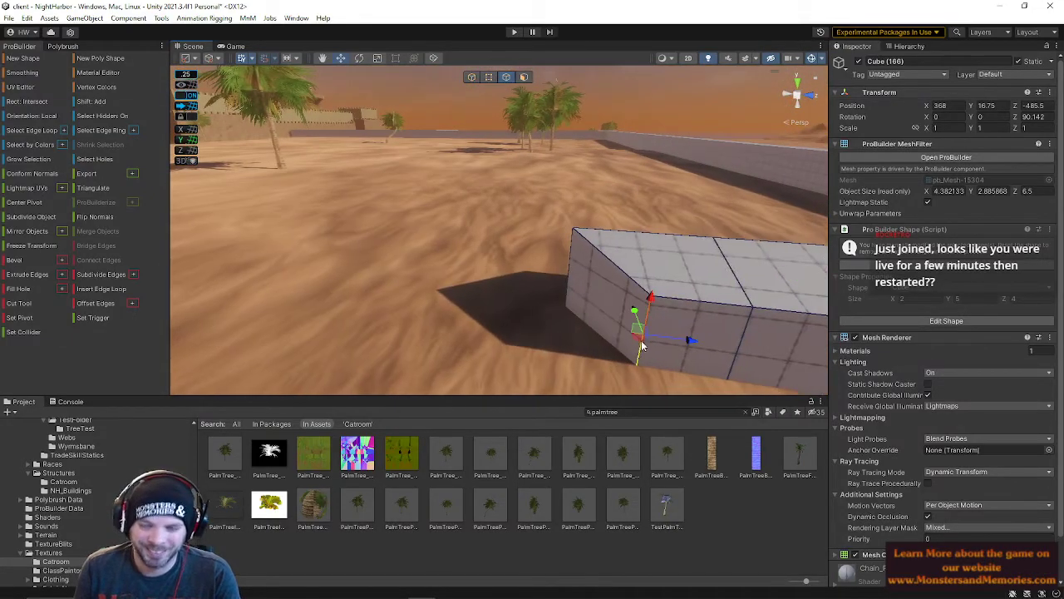
{"action": "left_click_drag", "start_coordinate": [604, 266], "coordinate": [504, 121], "text": "alt"}
{"action": "left_click", "coordinate": [489, 76]}
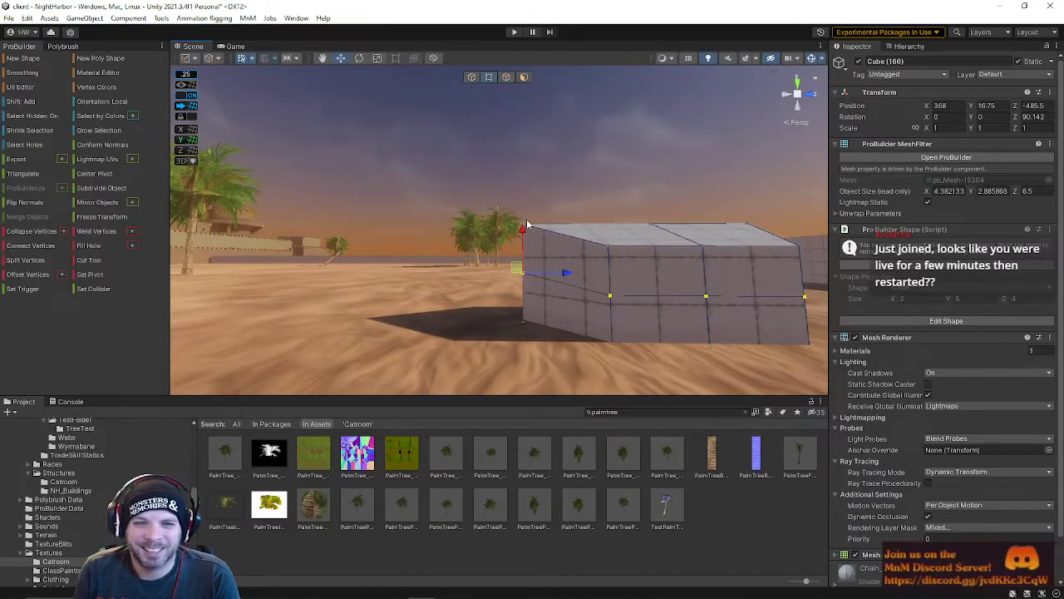
Step: Lower the top corner vertices at one end of the block and shift them inward so that end slopes
{"action": "left_click_drag", "start_coordinate": [499, 196], "coordinate": [618, 265]}
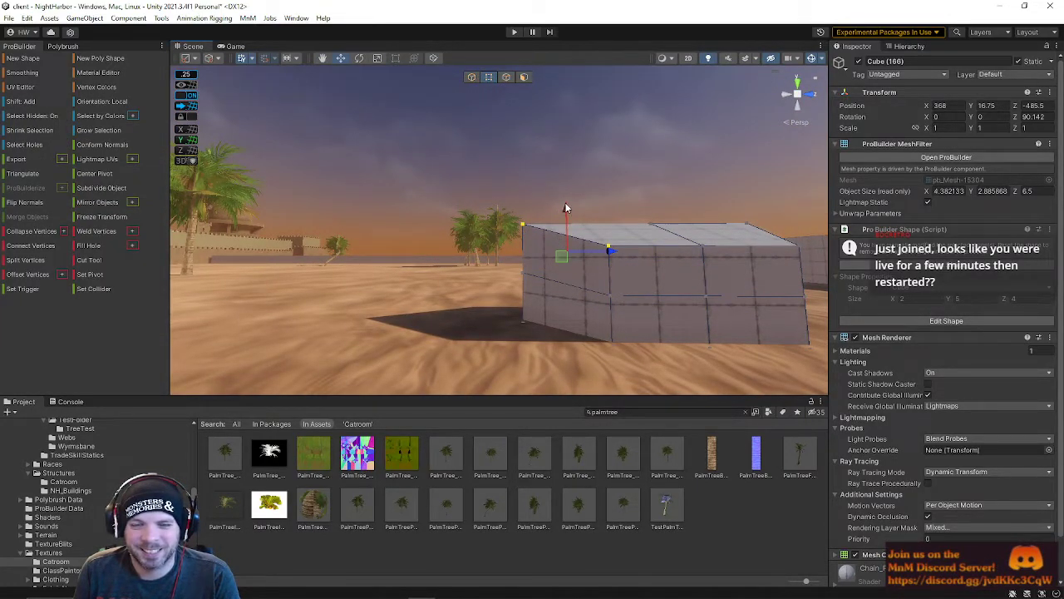
{"action": "left_click_drag", "start_coordinate": [564, 208], "coordinate": [566, 223]}
{"action": "left_click_drag", "start_coordinate": [615, 269], "coordinate": [638, 263]}
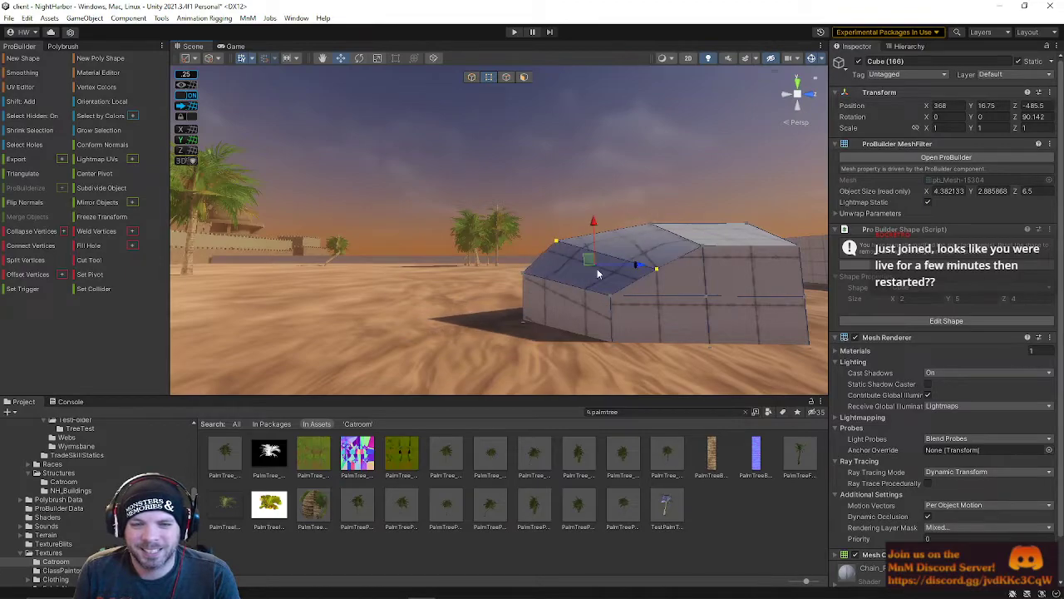
Step: Select the vertices on the block's underside and pull them down, deepening it to a Y size of about 3.76
{"action": "left_click_drag", "start_coordinate": [500, 295], "coordinate": [631, 385]}
{"action": "left_click_drag", "start_coordinate": [603, 302], "coordinate": [634, 246], "text": "alt"}
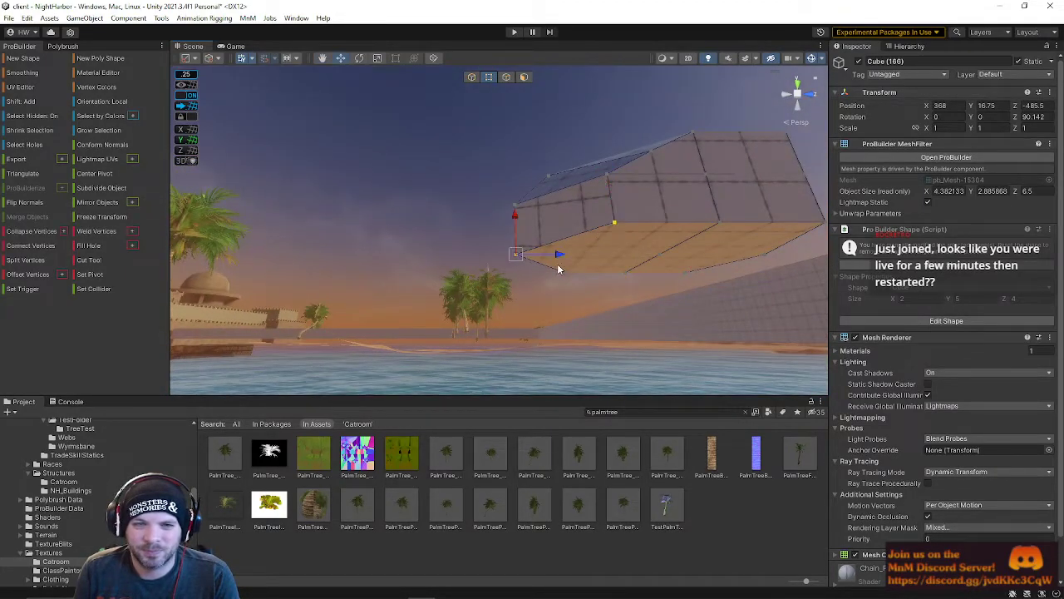
{"action": "left_click", "coordinate": [633, 269]}
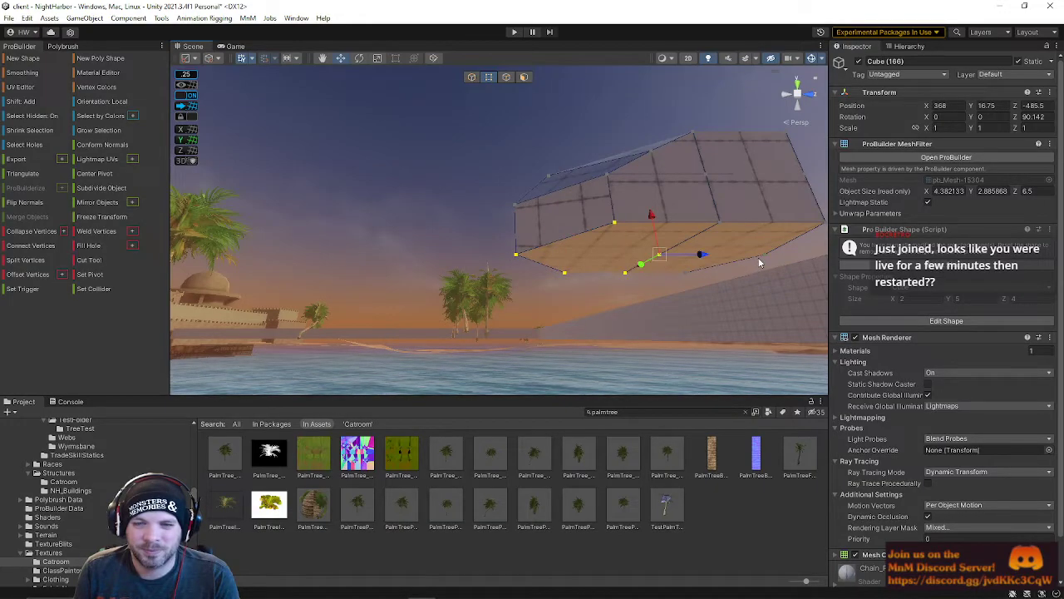
{"action": "left_click_drag", "start_coordinate": [740, 221], "coordinate": [753, 256]}
{"action": "left_click", "coordinate": [618, 270]}
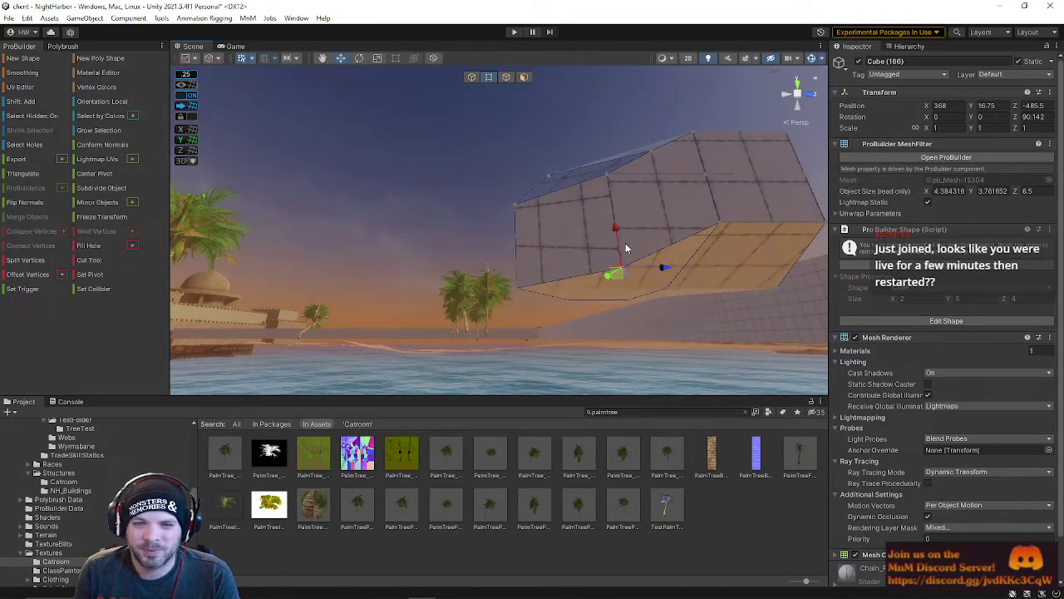
Step: Raise the outer lower corner vertices at the block's end so the underside tapers toward its centre line
{"action": "left_click_drag", "start_coordinate": [615, 249], "coordinate": [686, 211], "text": "alt"}
{"action": "right_click_drag", "start_coordinate": [687, 211], "coordinate": [542, 315]}
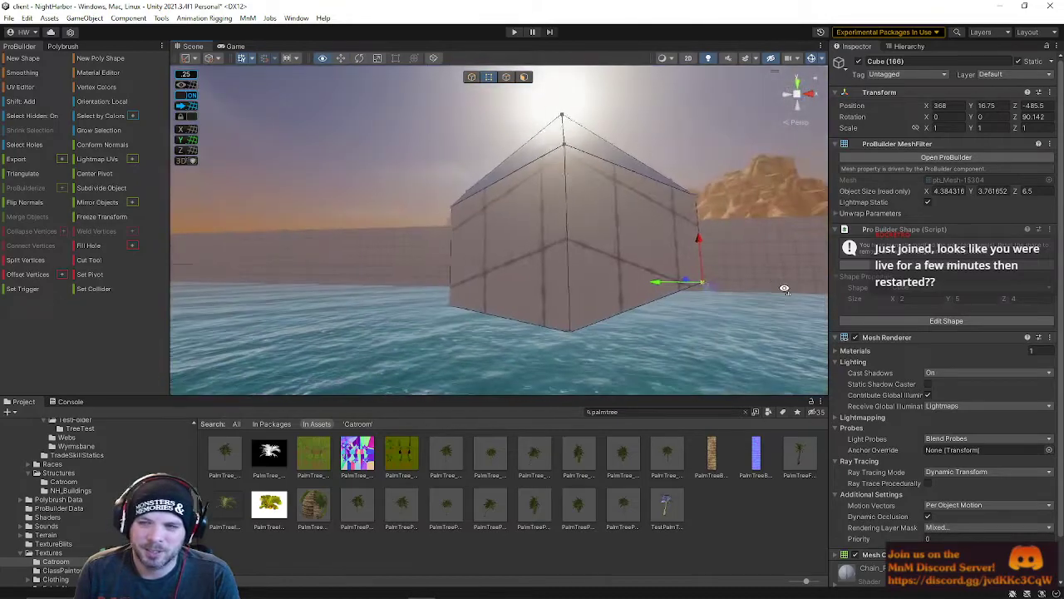
{"action": "middle_click_drag", "start_coordinate": [543, 315], "coordinate": [543, 240]}
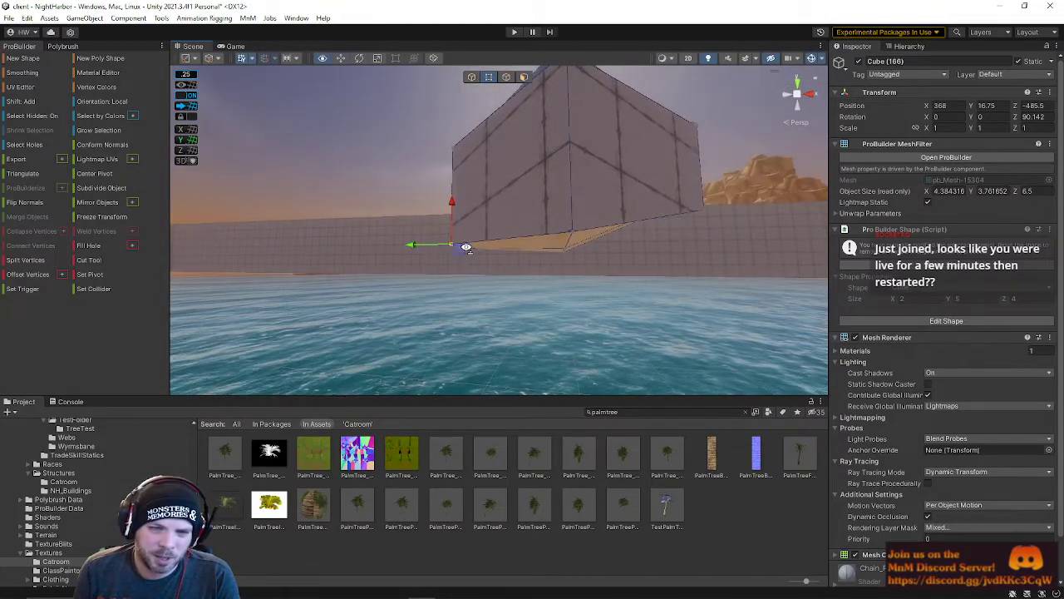
{"action": "left_click_drag", "start_coordinate": [465, 247], "coordinate": [485, 238], "text": "alt"}
{"action": "left_click_drag", "start_coordinate": [536, 308], "coordinate": [537, 308]}
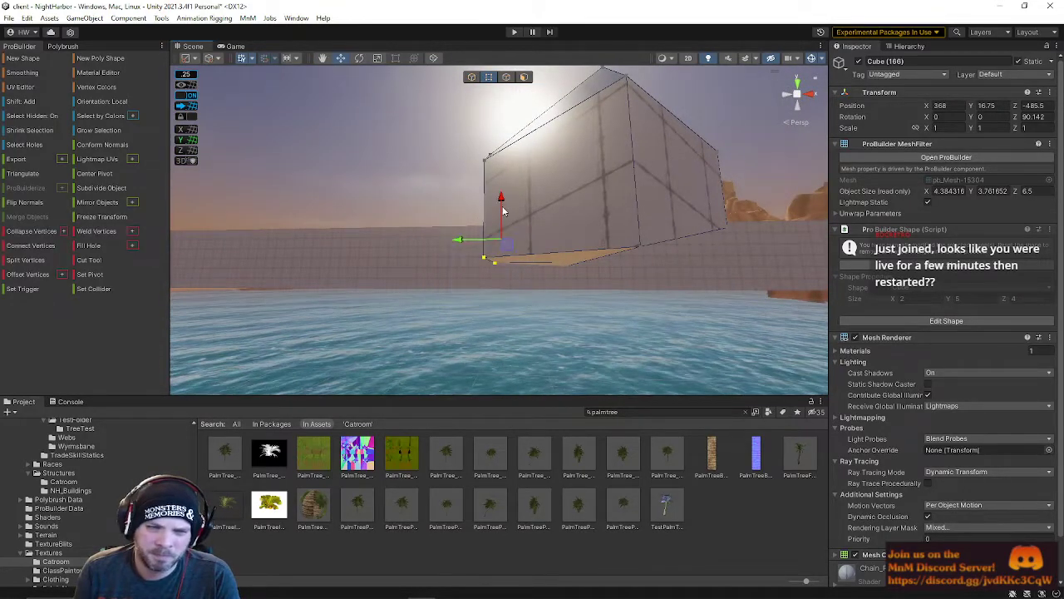
{"action": "left_click_drag", "start_coordinate": [503, 208], "coordinate": [502, 182]}
Step: Raise the whole block object to a Y position of 17.75
{"action": "right_click_drag", "start_coordinate": [539, 170], "coordinate": [548, 208]}
{"action": "left_click", "coordinate": [474, 78]}
{"action": "left_click_drag", "start_coordinate": [568, 148], "coordinate": [450, 192]}
{"action": "right_click_drag", "start_coordinate": [450, 192], "coordinate": [440, 276]}
Step: Pull the block's mid-height edges outward at its end and side, to about 5.13 in X and 7.125 in Z
{"action": "left_click", "coordinate": [507, 77]}
{"action": "left_click", "coordinate": [537, 293], "text": "shift"}
{"action": "left_click_drag", "start_coordinate": [517, 260], "coordinate": [532, 288]}
{"action": "right_click_drag", "start_coordinate": [570, 259], "coordinate": [433, 174]}
{"action": "left_click", "coordinate": [565, 276]}
{"action": "right_click_drag", "start_coordinate": [579, 283], "coordinate": [521, 247]}
{"action": "left_click_drag", "start_coordinate": [564, 245], "coordinate": [587, 249]}
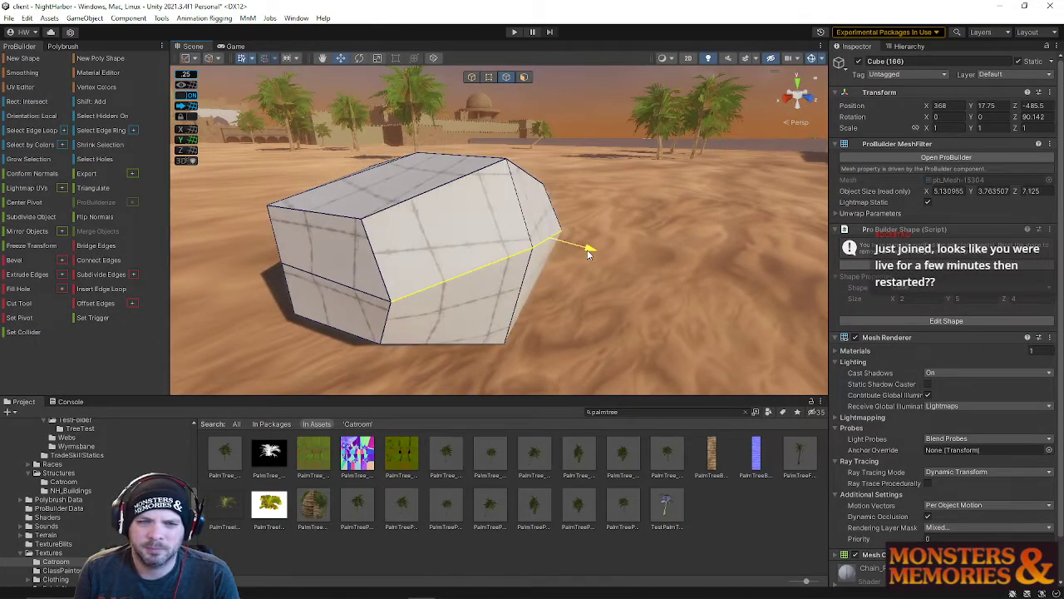
Step: Reshape the remaining side edges of the block, widening it to an X size of about 5.5
{"action": "left_click_drag", "start_coordinate": [372, 272], "coordinate": [388, 204]}
{"action": "right_click_drag", "start_coordinate": [458, 255], "coordinate": [361, 175]}
{"action": "left_click", "coordinate": [362, 177]}
{"action": "mouse_move", "coordinate": [394, 223]}
{"action": "right_mouse_down"}
{"action": "mouse_move", "coordinate": [403, 234]}
{"action": "mouse_move", "coordinate": [379, 235]}
{"action": "right_mouse_up"}
{"action": "left_click", "coordinate": [446, 239]}
{"action": "right_click_drag", "start_coordinate": [446, 238], "coordinate": [428, 242]}
Step: Switch to vertex editing and lower the mid-height vertex on the block's side
{"action": "left_click", "coordinate": [491, 77]}
{"action": "key", "text": "f"}
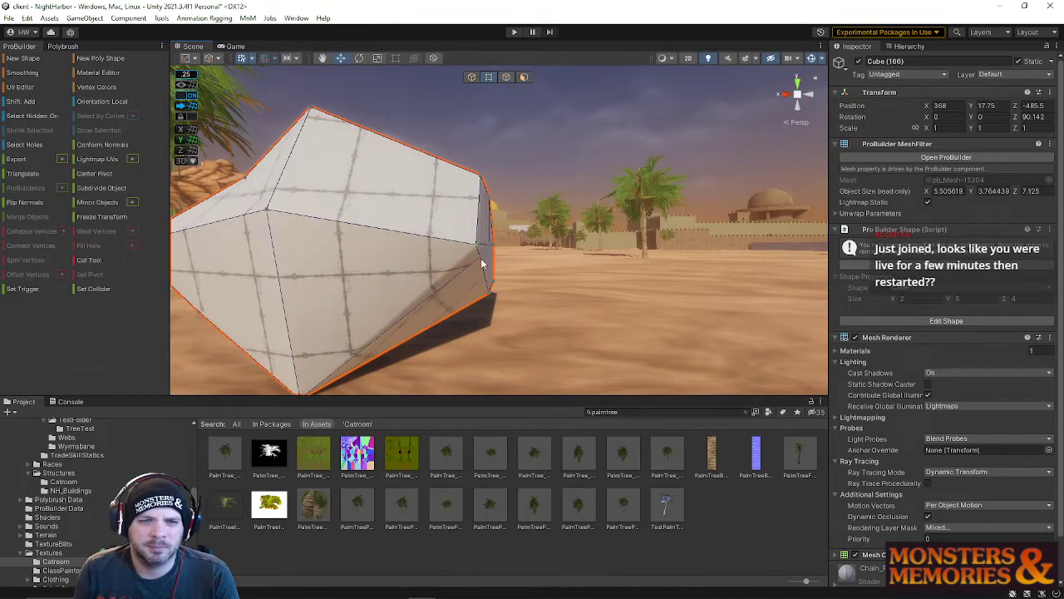
{"action": "right_click_drag", "start_coordinate": [568, 248], "coordinate": [502, 219]}
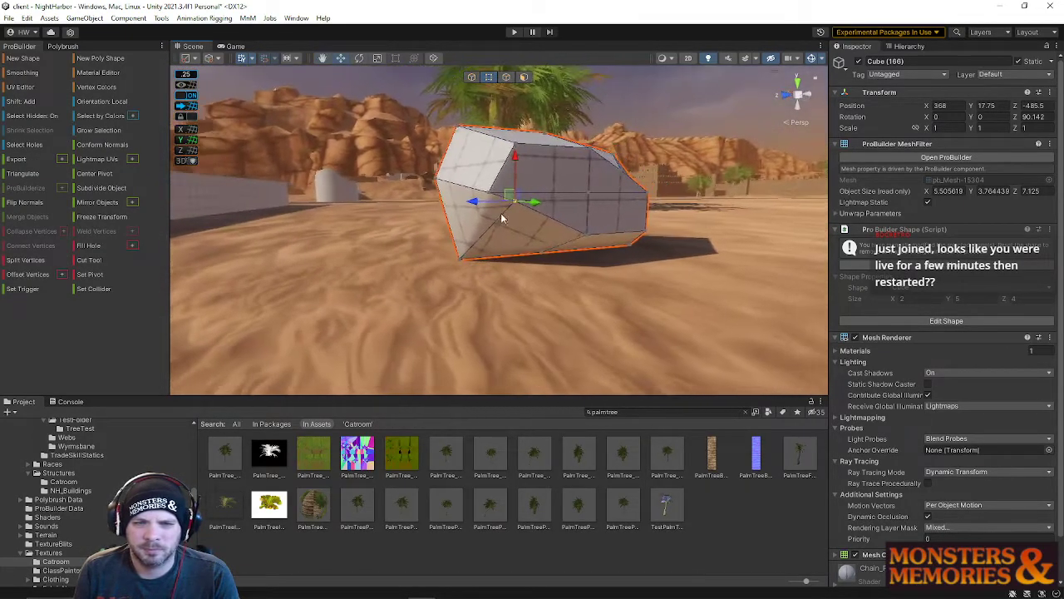
{"action": "left_click_drag", "start_coordinate": [514, 161], "coordinate": [513, 196]}
{"action": "right_click_drag", "start_coordinate": [512, 198], "coordinate": [536, 262]}
Step: Pull the upper corner vertices on one side of the block inward and raise them
{"action": "left_click_drag", "start_coordinate": [582, 253], "coordinate": [550, 253]}
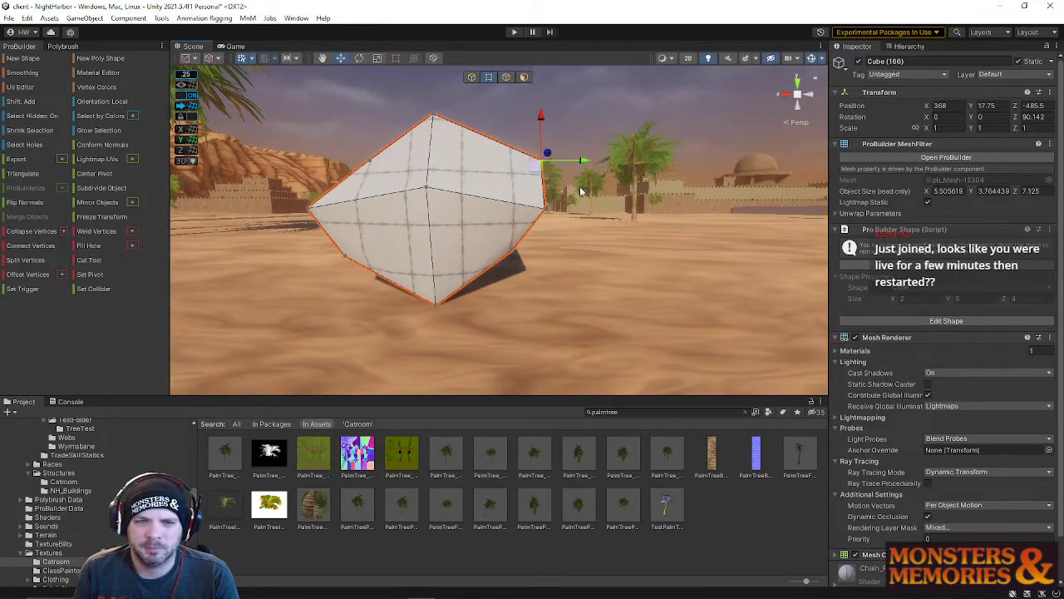
{"action": "left_click_drag", "start_coordinate": [585, 163], "coordinate": [561, 162]}
{"action": "left_click_drag", "start_coordinate": [512, 132], "coordinate": [512, 103]}
Step: Raise the upper corner vertices on the opposite side of the block and move them inward to round the top
{"action": "key", "text": "a"}
{"action": "right_click_drag", "start_coordinate": [435, 157], "coordinate": [406, 145]}
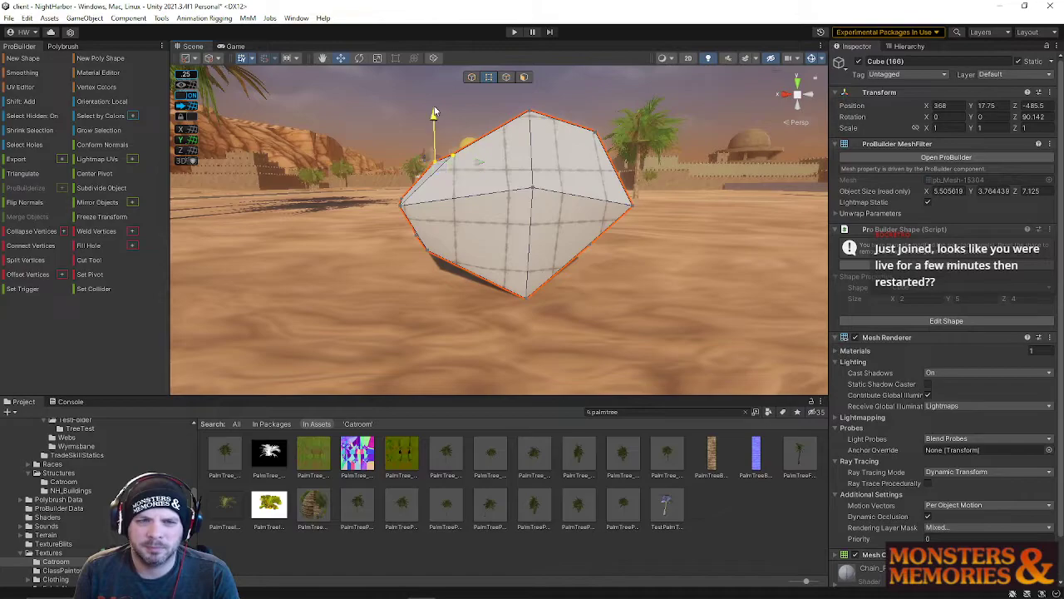
{"action": "left_click_drag", "start_coordinate": [434, 114], "coordinate": [434, 93]}
{"action": "left_click_drag", "start_coordinate": [478, 138], "coordinate": [492, 140]}
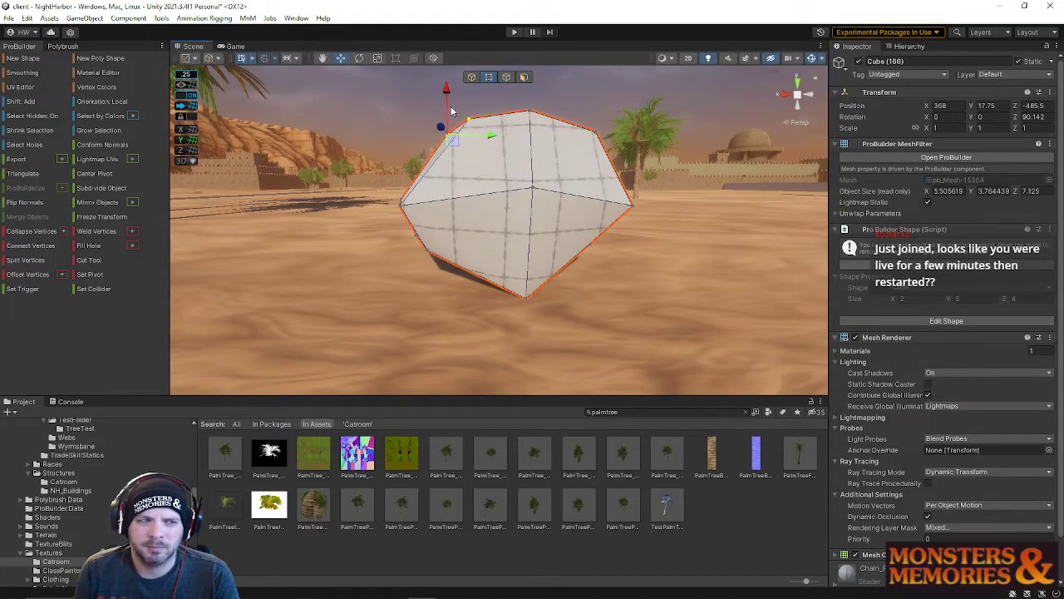
{"action": "left_click_drag", "start_coordinate": [445, 101], "coordinate": [446, 111]}
Step: Pull the tip vertex at the block's end outward to a Z size of 7.75 and raise a neighbouring vertex
{"action": "right_click_drag", "start_coordinate": [541, 138], "coordinate": [395, 238]}
{"action": "left_click_drag", "start_coordinate": [441, 207], "coordinate": [424, 204]}
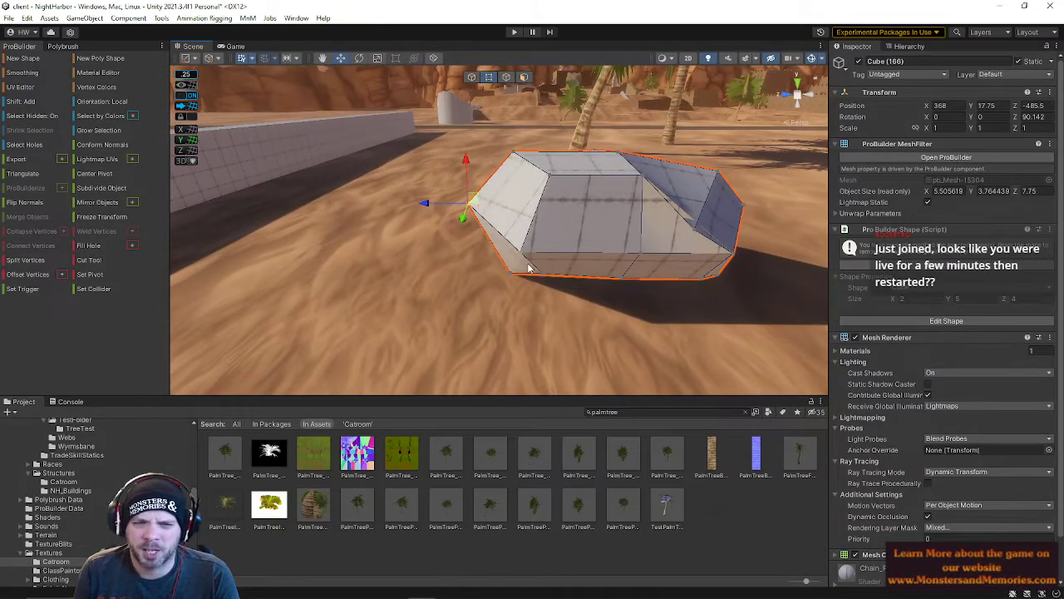
{"action": "right_click_drag", "start_coordinate": [528, 266], "coordinate": [518, 200]}
{"action": "left_click", "coordinate": [518, 198]}
{"action": "left_click_drag", "start_coordinate": [520, 168], "coordinate": [516, 145]}
Step: Pull the side vertices of the block outward, widening it to an X size of about 6.5
{"action": "right_click_drag", "start_coordinate": [521, 165], "coordinate": [466, 241]}
{"action": "left_click_drag", "start_coordinate": [485, 260], "coordinate": [436, 278]}
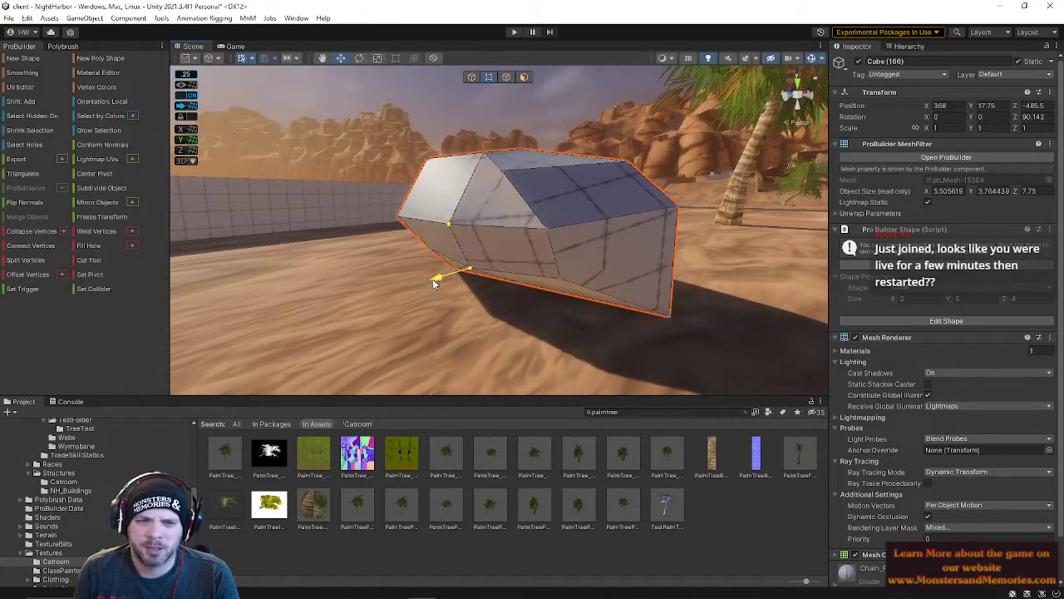
{"action": "right_click_drag", "start_coordinate": [498, 260], "coordinate": [522, 280]}
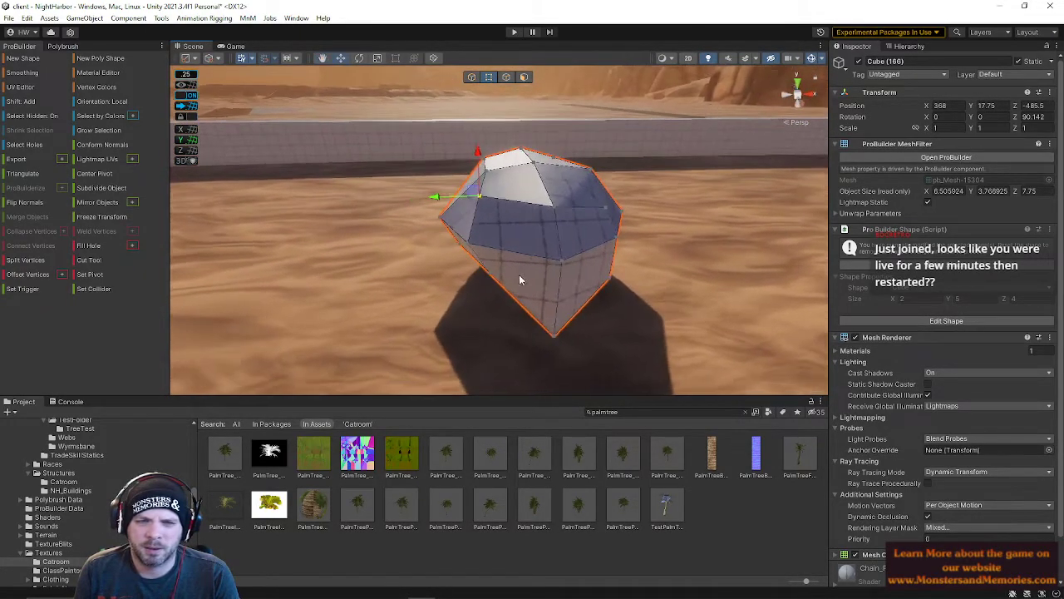
Step: Move the lower corner vertex and a mid-height side vertex outward to fill out the block's shaded side
{"action": "left_click", "coordinate": [490, 277]}
{"action": "left_click_drag", "start_coordinate": [491, 279], "coordinate": [730, 309], "text": "alt"}
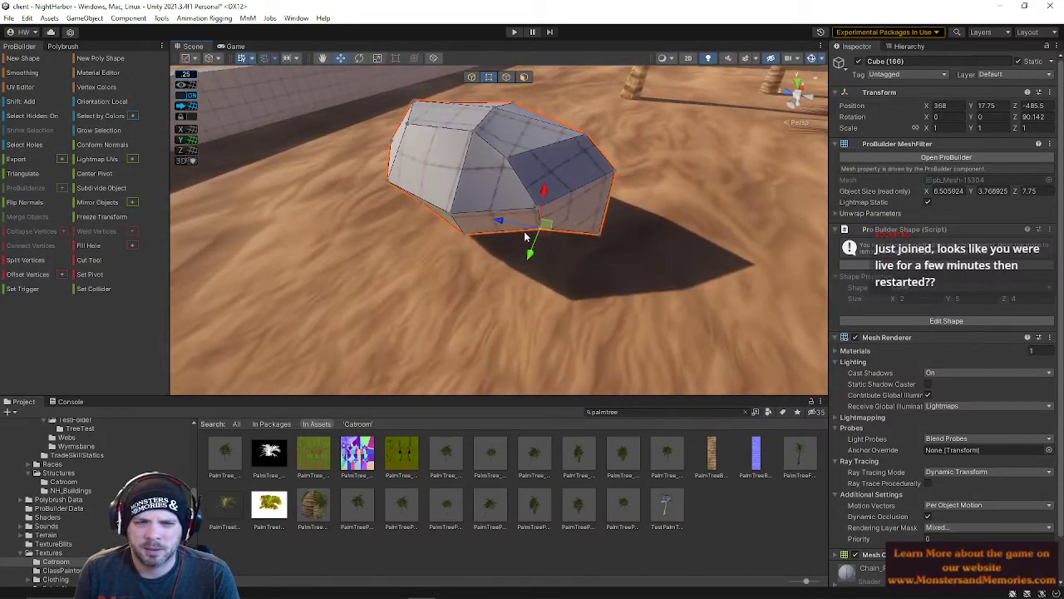
{"action": "left_click_drag", "start_coordinate": [560, 262], "coordinate": [548, 287]}
{"action": "right_click_drag", "start_coordinate": [561, 224], "coordinate": [471, 175]}
{"action": "left_click_drag", "start_coordinate": [441, 177], "coordinate": [404, 178]}
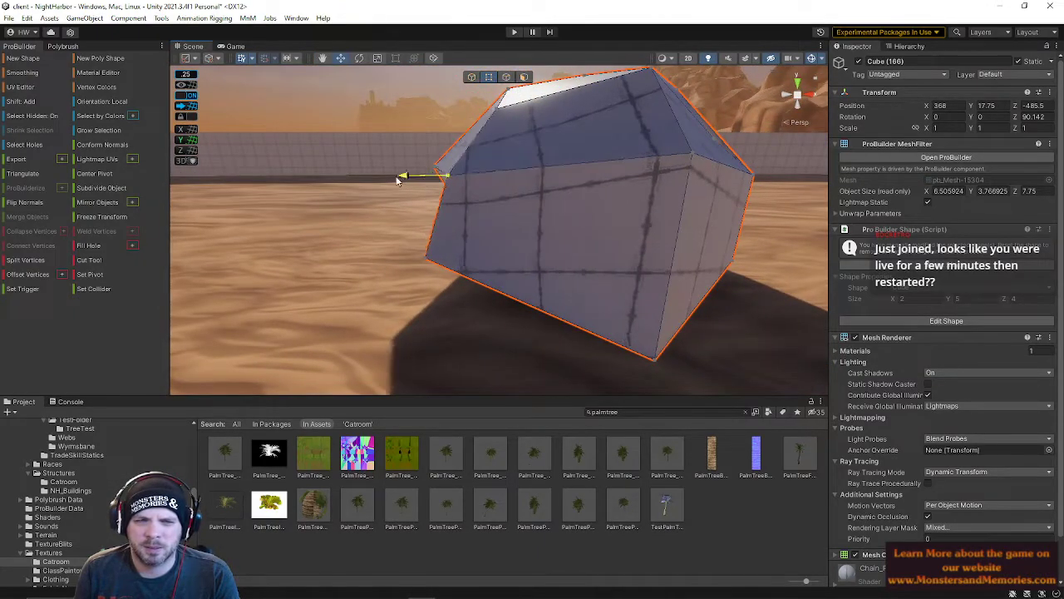
{"action": "right_click_drag", "start_coordinate": [521, 195], "coordinate": [546, 168]}
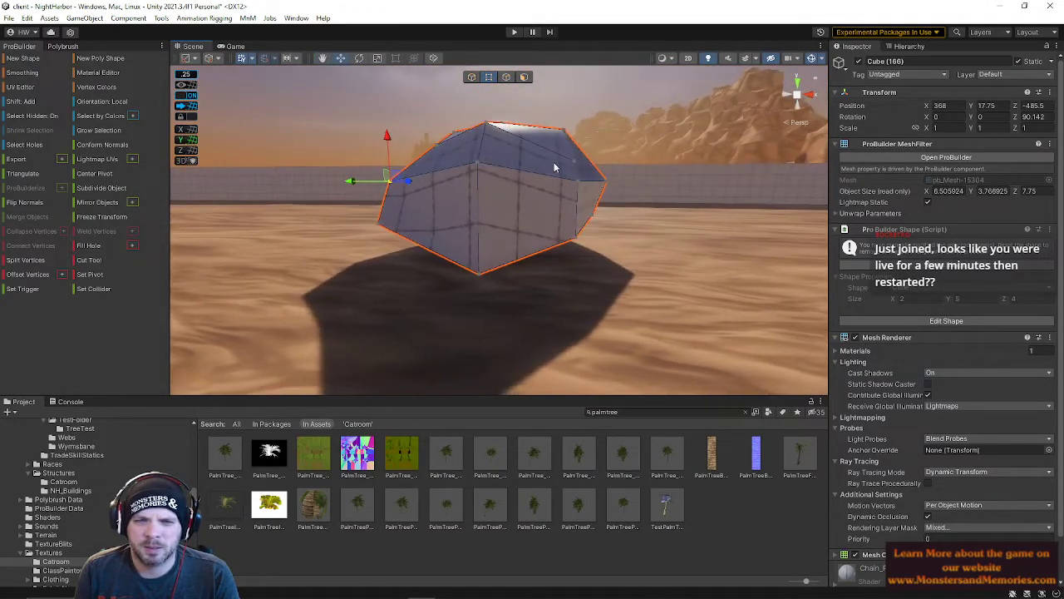
Step: Raise the upper vertices on the far side of the block and shift them inward
{"action": "left_click_drag", "start_coordinate": [561, 172], "coordinate": [546, 163]}
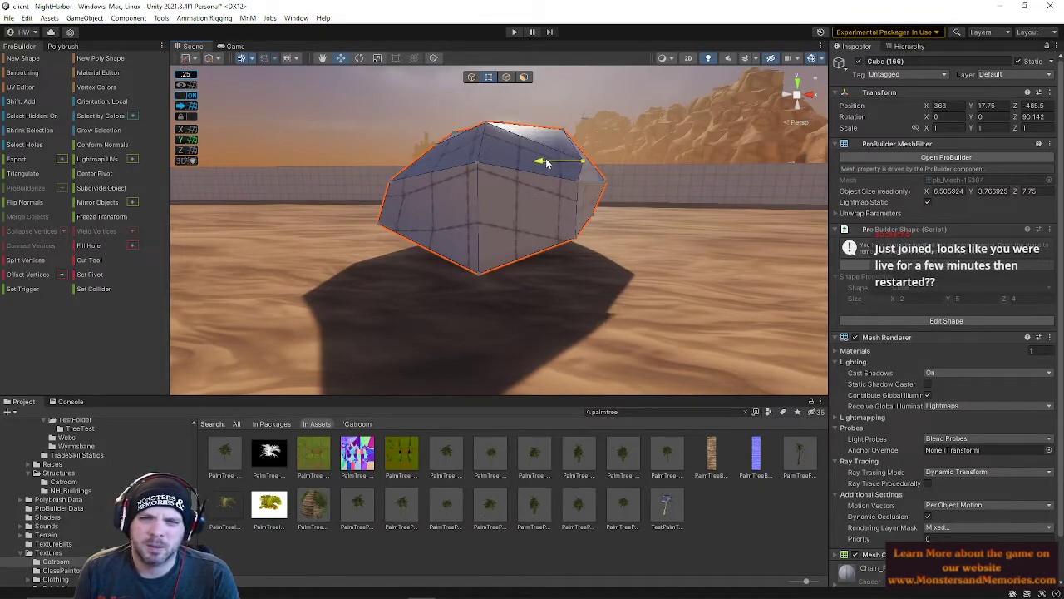
{"action": "left_click_drag", "start_coordinate": [584, 124], "coordinate": [585, 108]}
{"action": "left_click_drag", "start_coordinate": [552, 140], "coordinate": [537, 141]}
{"action": "right_click_drag", "start_coordinate": [600, 136], "coordinate": [376, 105]}
{"action": "right_click_drag", "start_coordinate": [528, 183], "coordinate": [525, 197]}
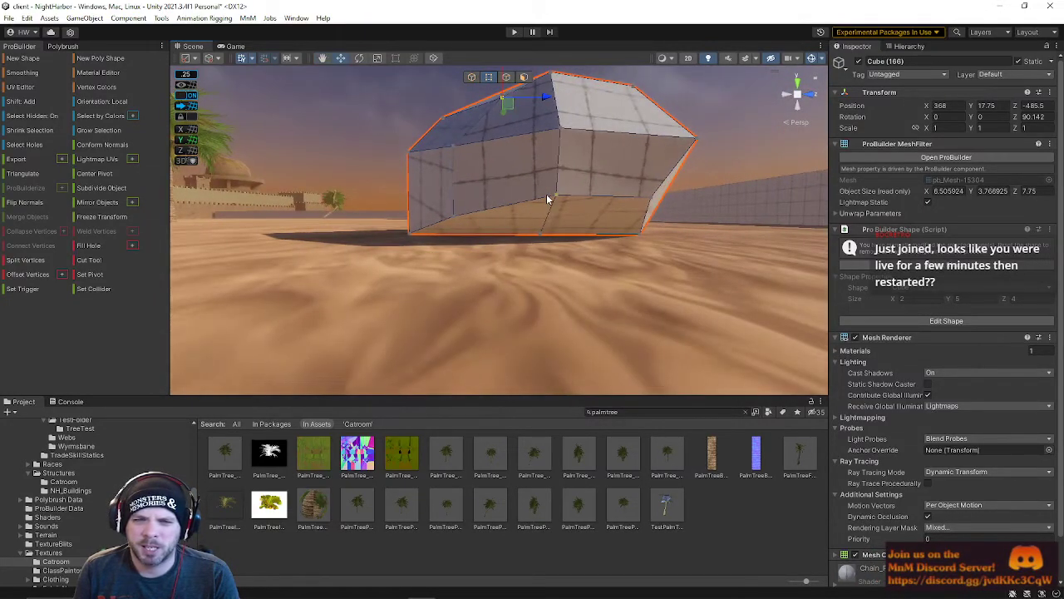
Step: Adjust the heights of the underside vertices around the block, giving it a Y size of about 4.27
{"action": "left_click_drag", "start_coordinate": [541, 191], "coordinate": [539, 210]}
{"action": "right_click_drag", "start_coordinate": [540, 211], "coordinate": [653, 190]}
{"action": "left_click_drag", "start_coordinate": [653, 154], "coordinate": [653, 151]}
{"action": "right_click_drag", "start_coordinate": [569, 183], "coordinate": [753, 192]}
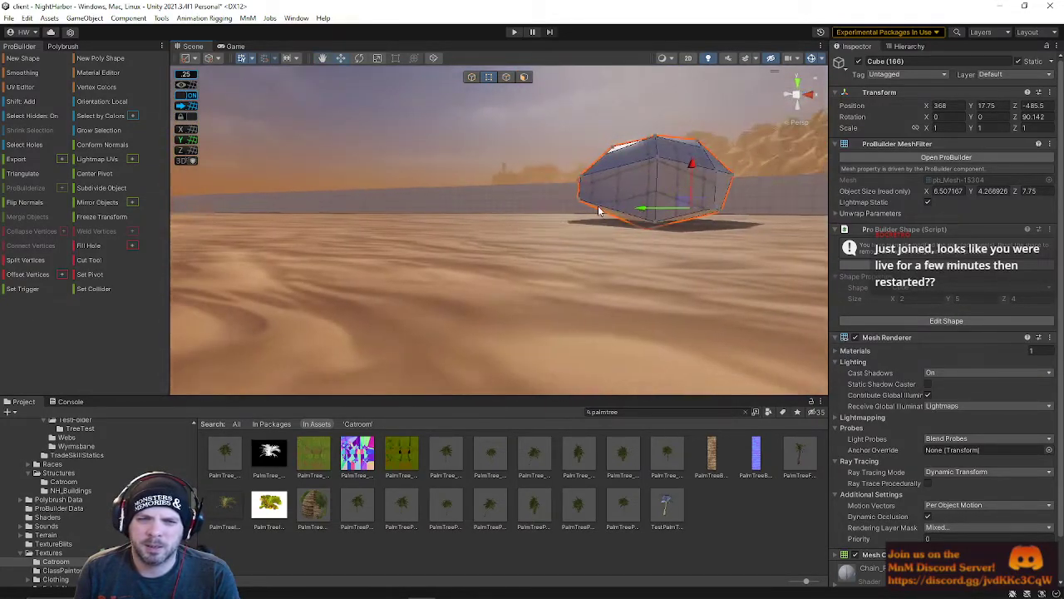
{"action": "left_click_drag", "start_coordinate": [586, 169], "coordinate": [586, 172]}
{"action": "right_click_drag", "start_coordinate": [584, 178], "coordinate": [722, 185]}
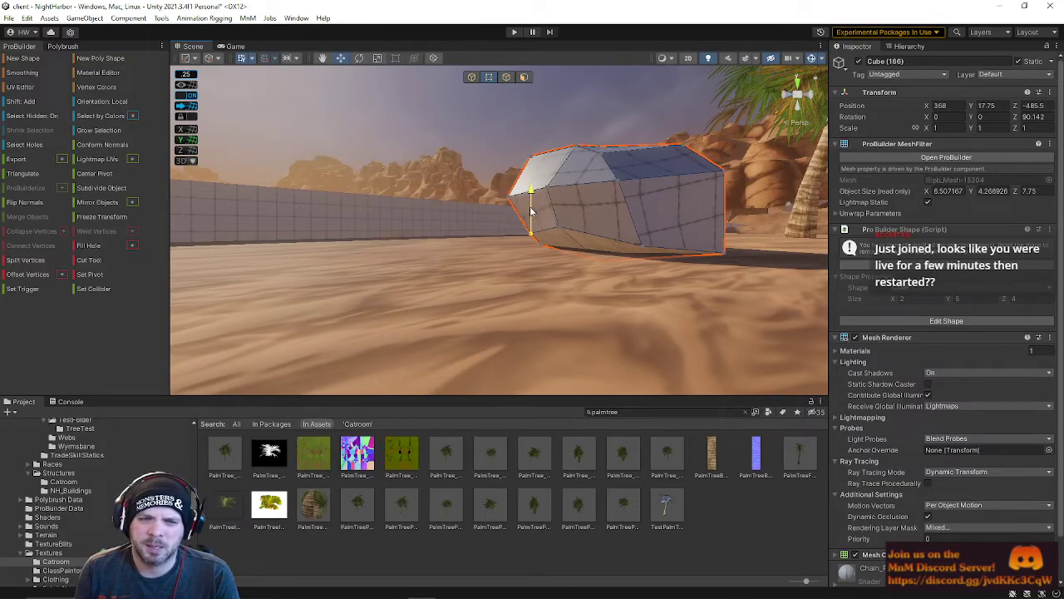
Step: Switch to face editing and select two adjacent faces on the block's upper side
{"action": "left_click", "coordinate": [525, 78]}
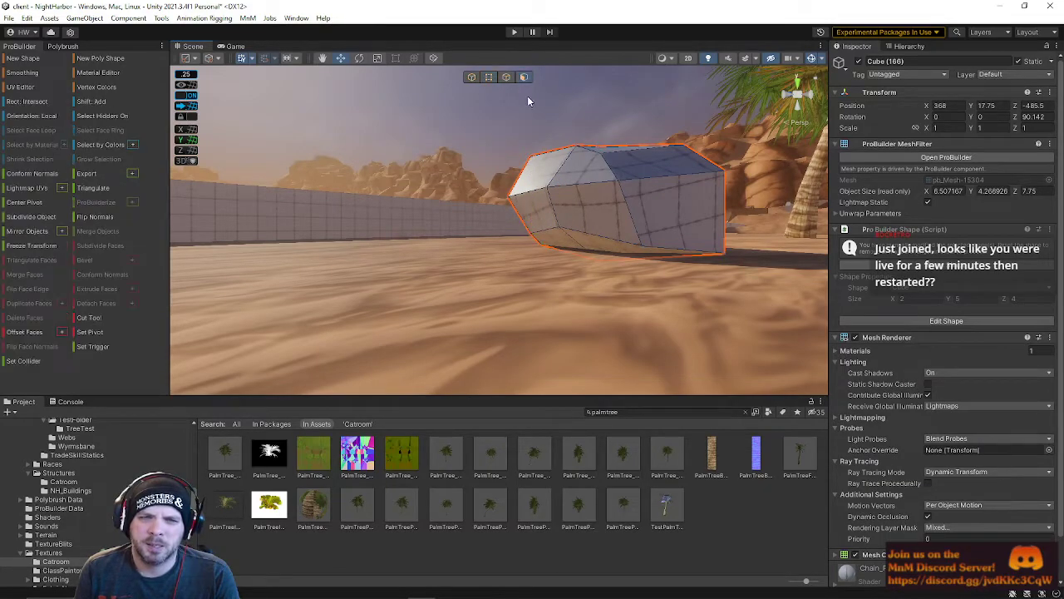
{"action": "left_click", "coordinate": [471, 78]}
{"action": "left_click", "coordinate": [25, 78]}
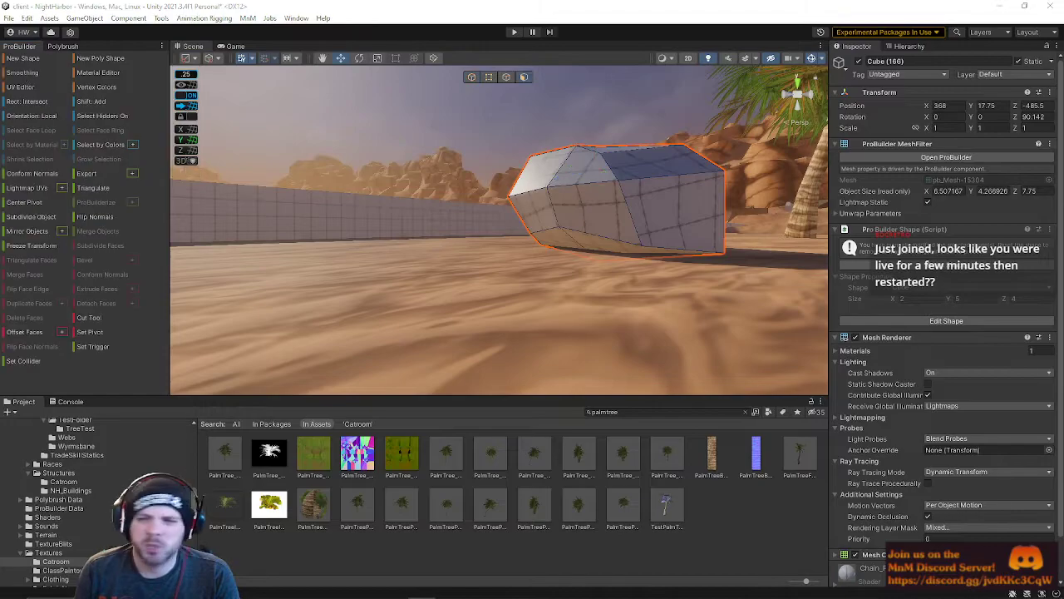
{"action": "left_click", "coordinate": [542, 115]}
{"action": "mouse_move", "coordinate": [623, 140]}
{"action": "right_mouse_down"}
{"action": "mouse_move", "coordinate": [638, 135]}
{"action": "mouse_move", "coordinate": [629, 240]}
{"action": "right_mouse_up"}
{"action": "left_click", "coordinate": [629, 240]}
{"action": "left_click", "coordinate": [562, 214], "text": "shift"}
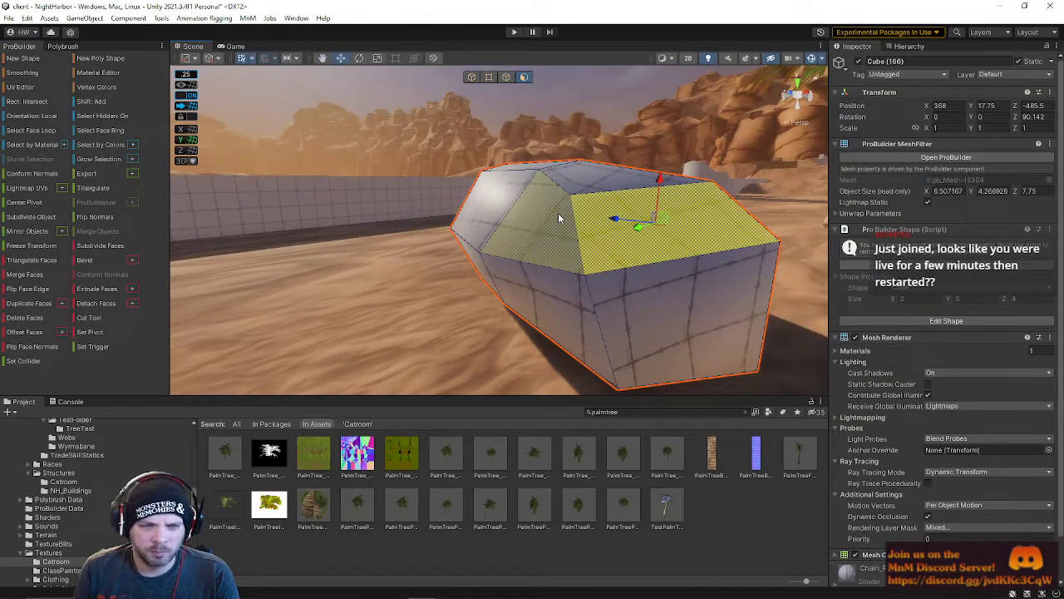
Step: Select all faces of the block and apply the MLS_Cliff_01_NS material to them
{"action": "key", "text": "s"}
{"action": "mouse_move", "coordinate": [545, 204]}
{"action": "right_mouse_down"}
{"action": "mouse_move", "coordinate": [490, 186]}
{"action": "mouse_move", "coordinate": [501, 189]}
{"action": "right_mouse_up"}
{"action": "key", "text": "ctrl+a"}
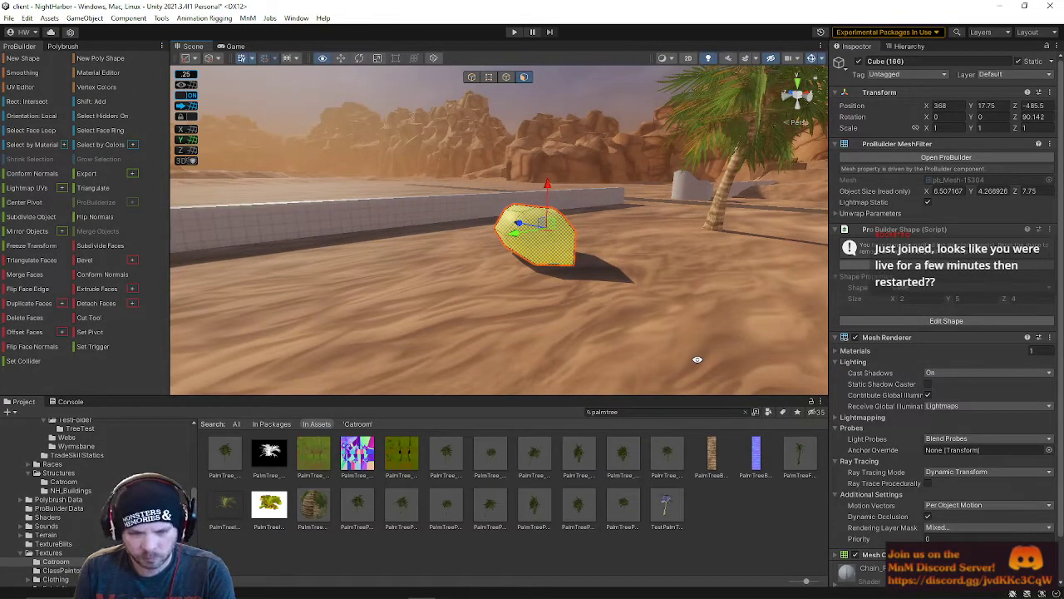
{"action": "key", "text": "alt+1"}
{"action": "right_click_drag", "start_coordinate": [648, 310], "coordinate": [680, 310]}
{"action": "key", "text": "w"}
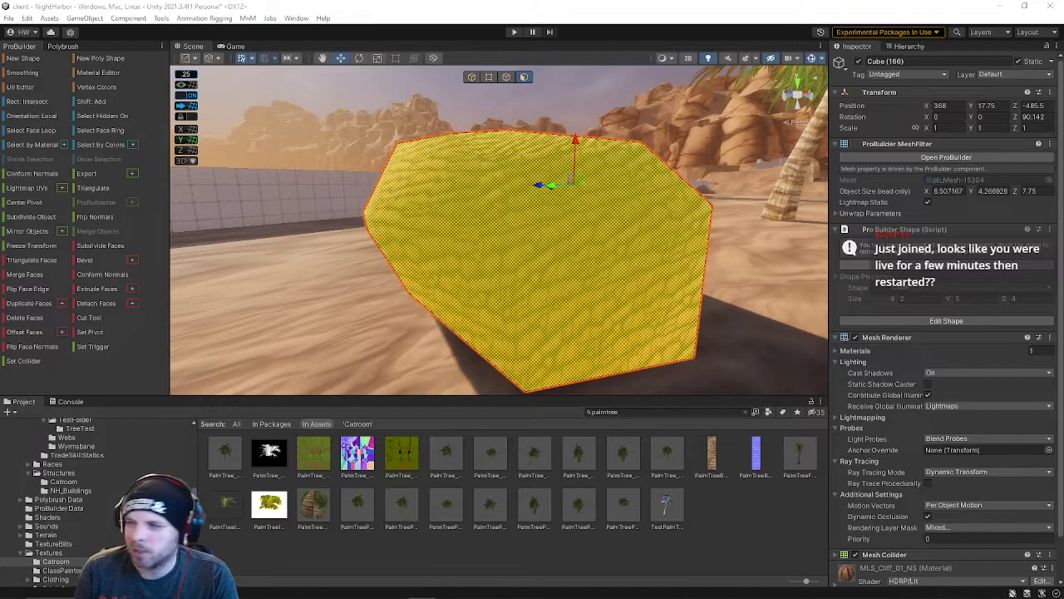
Step: Reselect all of the rock's faces and enlarge the cliff texture's mapping across them
{"action": "key", "text": "ctrl+z"}
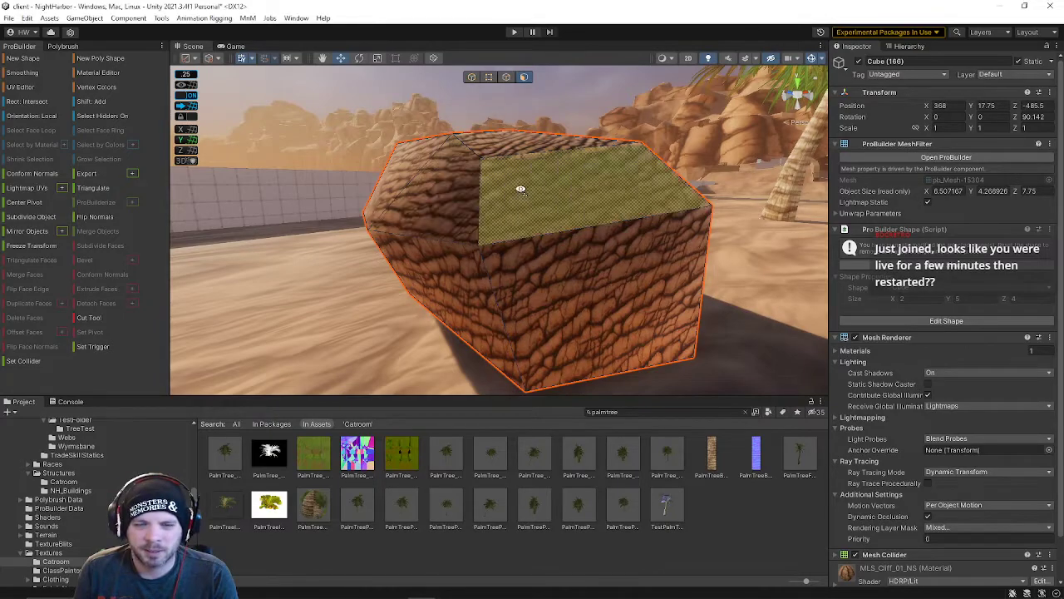
{"action": "scroll", "coordinate": [514, 187], "scroll_direction": "down", "scroll_amount": 5}
{"action": "left_click_drag", "start_coordinate": [341, 138], "coordinate": [707, 389]}
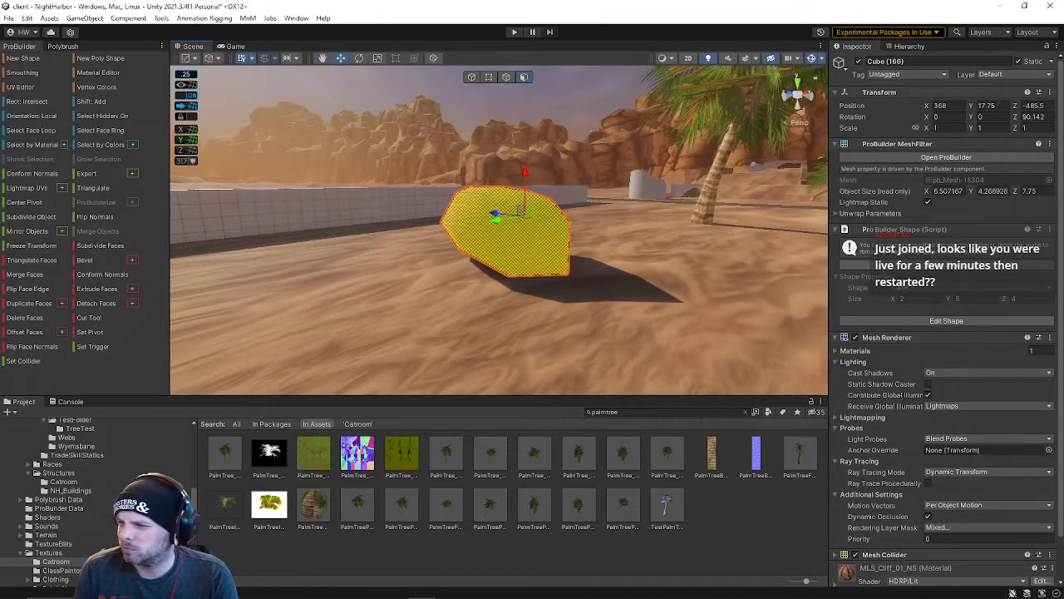
{"action": "key", "text": "w"}
{"action": "mouse_move", "coordinate": [527, 280]}
{"action": "right_mouse_down"}
{"action": "mouse_move", "coordinate": [550, 278]}
{"action": "mouse_move", "coordinate": [639, 314]}
{"action": "right_mouse_up"}
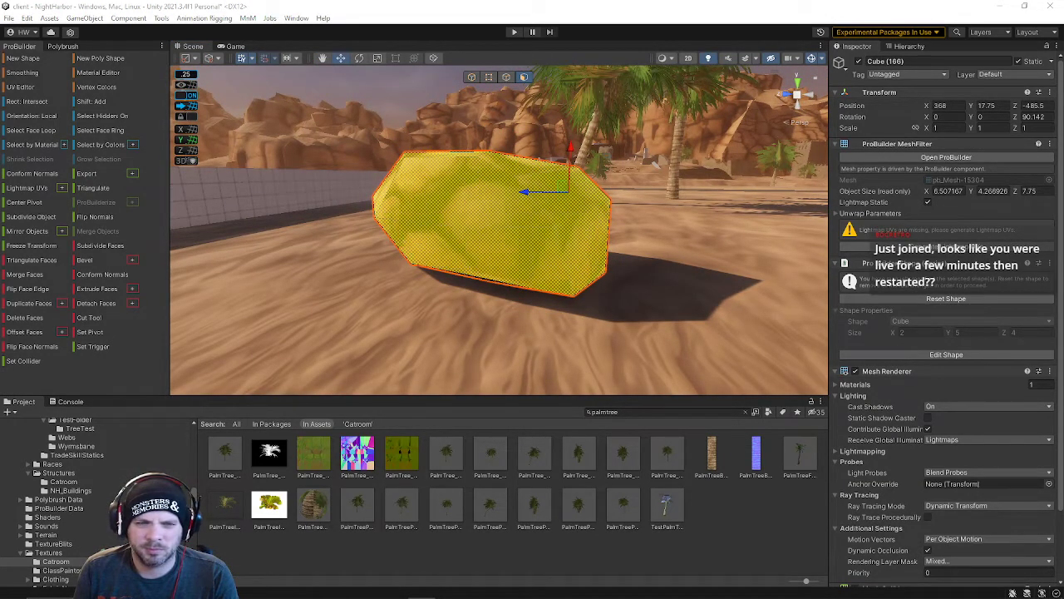
{"action": "mouse_move", "coordinate": [535, 268]}
{"action": "right_mouse_down"}
{"action": "mouse_move", "coordinate": [287, 235]}
{"action": "mouse_move", "coordinate": [283, 251]}
{"action": "mouse_move", "coordinate": [345, 226]}
{"action": "mouse_move", "coordinate": [417, 150]}
{"action": "mouse_move", "coordinate": [466, 197]}
{"action": "mouse_move", "coordinate": [593, 268]}
{"action": "mouse_move", "coordinate": [635, 277]}
{"action": "mouse_move", "coordinate": [572, 122]}
{"action": "mouse_move", "coordinate": [577, 201]}
{"action": "mouse_move", "coordinate": [756, 326]}
{"action": "mouse_move", "coordinate": [663, 255]}
{"action": "right_mouse_up"}
{"action": "left_click", "coordinate": [417, 151]}
{"action": "double_click", "coordinate": [710, 289]}
{"action": "left_click", "coordinate": [572, 121]}
{"action": "left_click", "coordinate": [663, 256]}
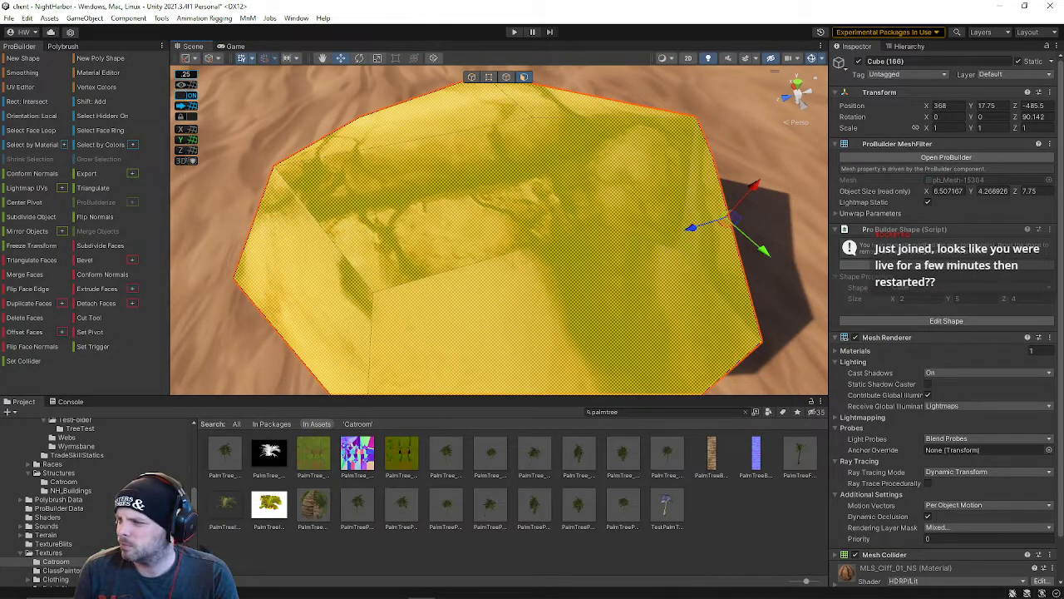
Step: Select the side and lower faces of the boulder one after another around its near side
{"action": "scroll", "coordinate": [616, 288], "scroll_direction": "down", "scroll_amount": 5}
{"action": "left_click", "coordinate": [597, 217]}
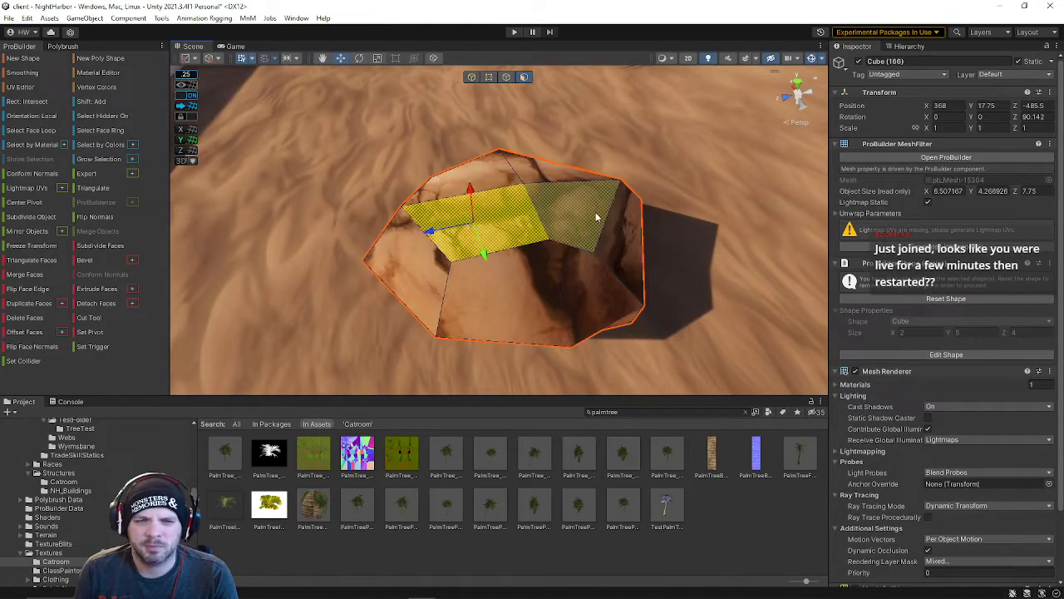
{"action": "right_click_drag", "start_coordinate": [546, 269], "coordinate": [435, 205]}
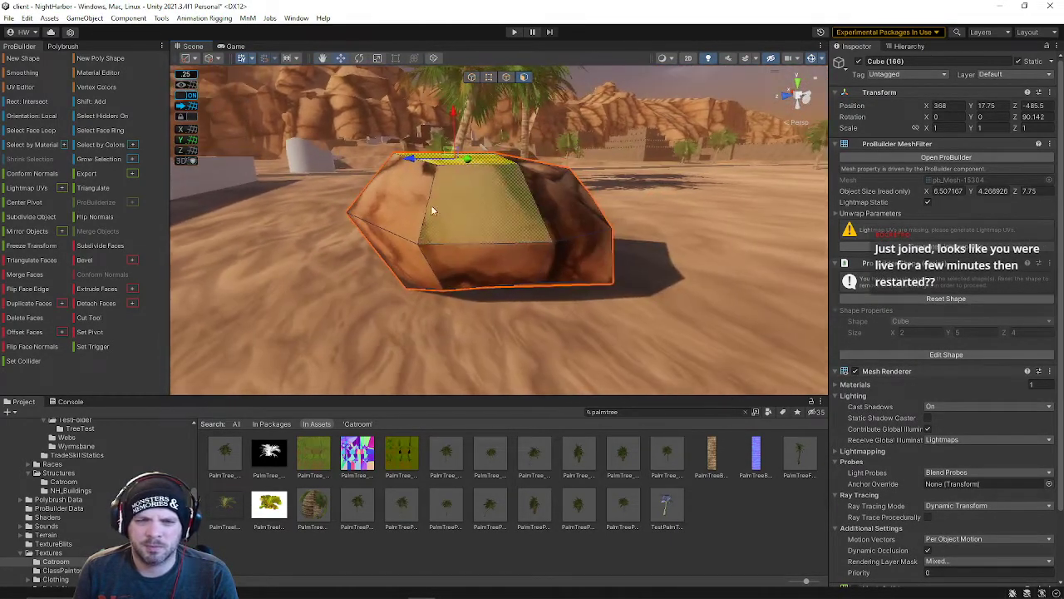
{"action": "left_click", "coordinate": [399, 202]}
{"action": "left_click", "coordinate": [459, 228], "text": "shift"}
{"action": "left_click", "coordinate": [572, 222], "text": "shift"}
{"action": "left_click", "coordinate": [582, 254], "text": "shift"}
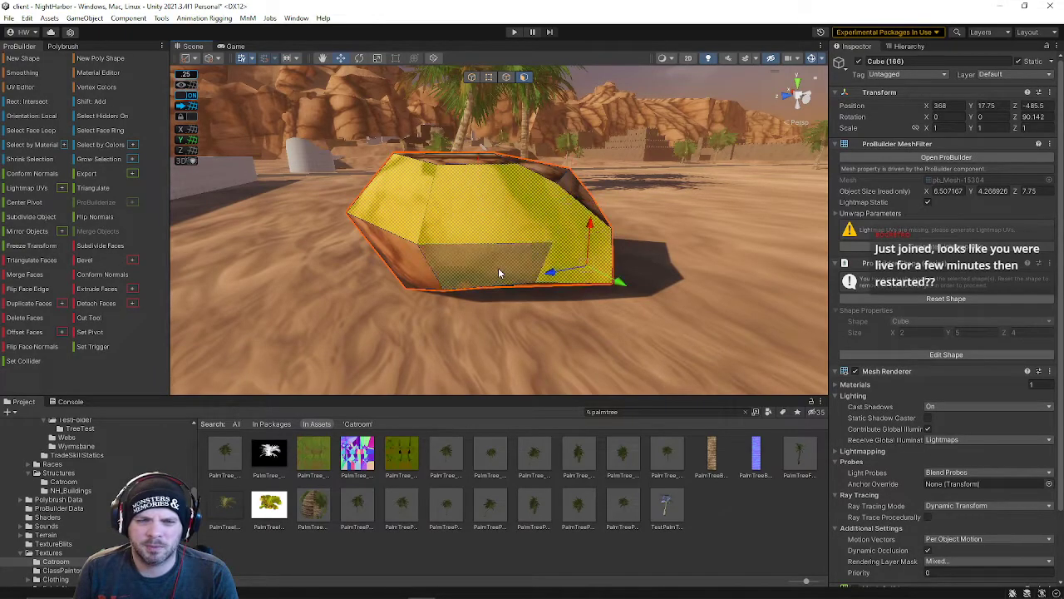
{"action": "left_click", "coordinate": [492, 269], "text": "shift"}
{"action": "left_click", "coordinate": [437, 280], "text": "shift"}
{"action": "left_click_drag", "start_coordinate": [603, 212], "coordinate": [488, 215], "text": "alt"}
{"action": "left_click", "coordinate": [500, 222], "text": "shift"}
{"action": "left_click", "coordinate": [550, 266], "text": "shift"}
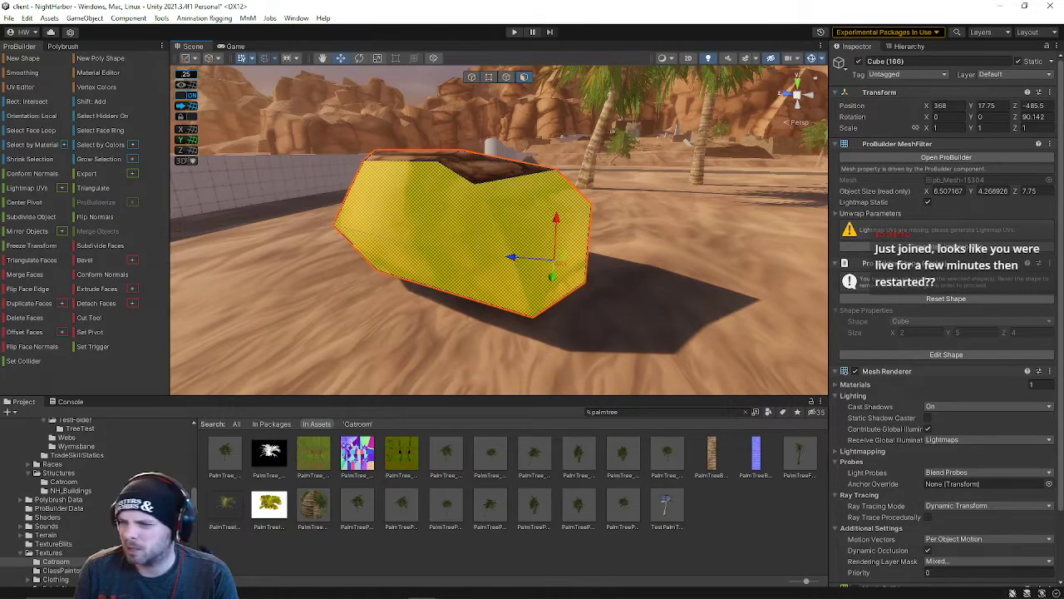
Step: Extend the face selection around the boulder's far side and clear the selection
{"action": "right_click_drag", "start_coordinate": [540, 241], "coordinate": [502, 162]}
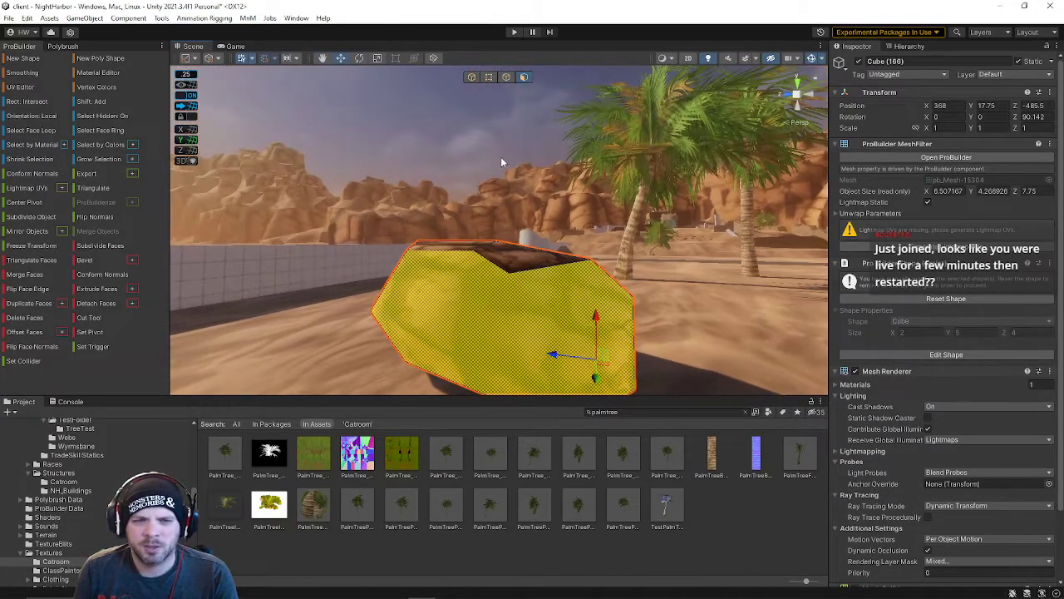
{"action": "right_click_drag", "start_coordinate": [701, 275], "coordinate": [673, 213]}
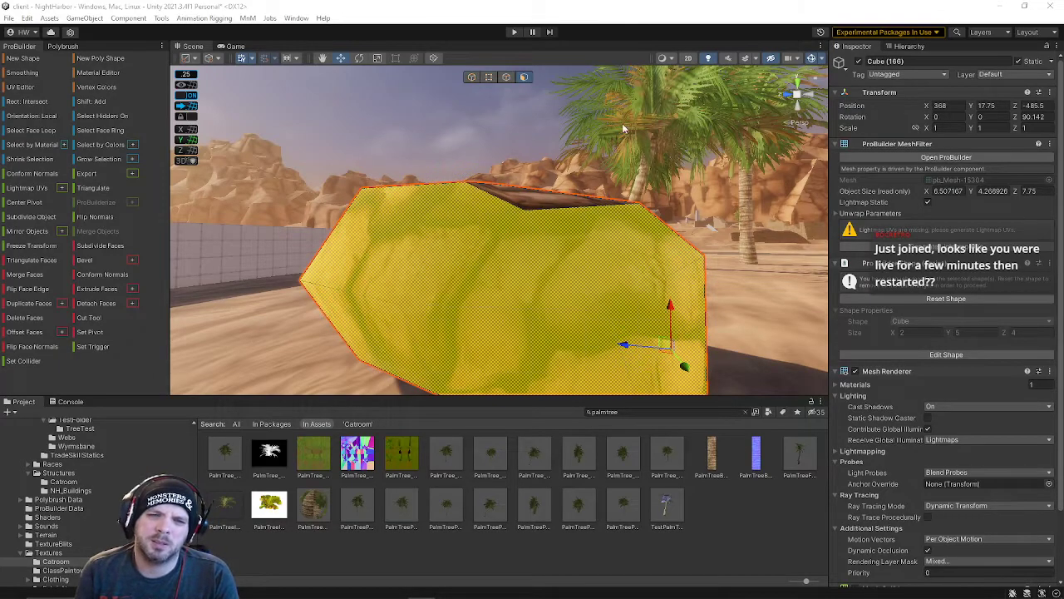
{"action": "left_click", "coordinate": [373, 108]}
{"action": "right_click_drag", "start_coordinate": [372, 109], "coordinate": [350, 234]}
{"action": "left_click", "coordinate": [471, 232]}
{"action": "right_click_drag", "start_coordinate": [493, 194], "coordinate": [482, 217]}
{"action": "left_click", "coordinate": [482, 217], "text": "shift"}
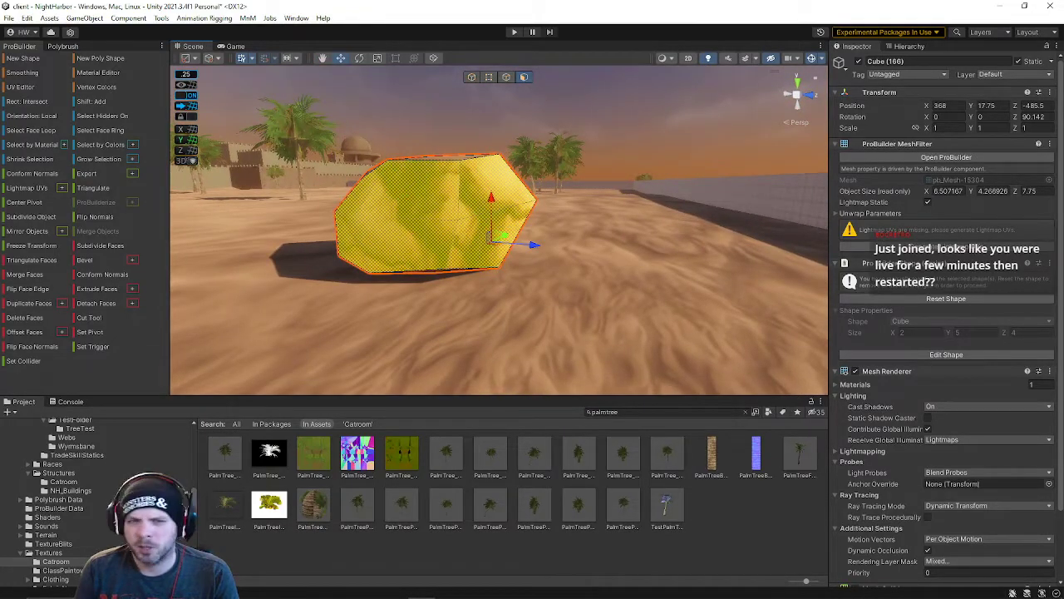
{"action": "key", "text": "n"}
{"action": "right_click_drag", "start_coordinate": [433, 216], "coordinate": [392, 72]}
{"action": "left_click", "coordinate": [531, 152]}
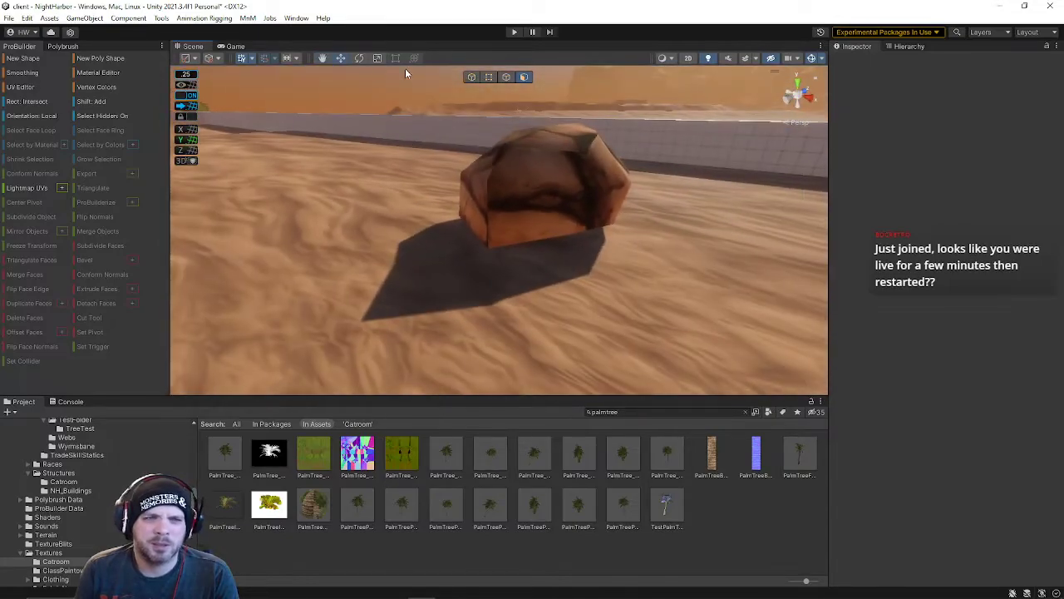
Step: Move the whole boulder to Y 16.75, Z -488 so its base sits in the sand
{"action": "left_click", "coordinate": [473, 77]}
{"action": "left_click", "coordinate": [534, 211]}
{"action": "right_click_drag", "start_coordinate": [535, 211], "coordinate": [370, 166]}
{"action": "left_click_drag", "start_coordinate": [466, 182], "coordinate": [394, 162]}
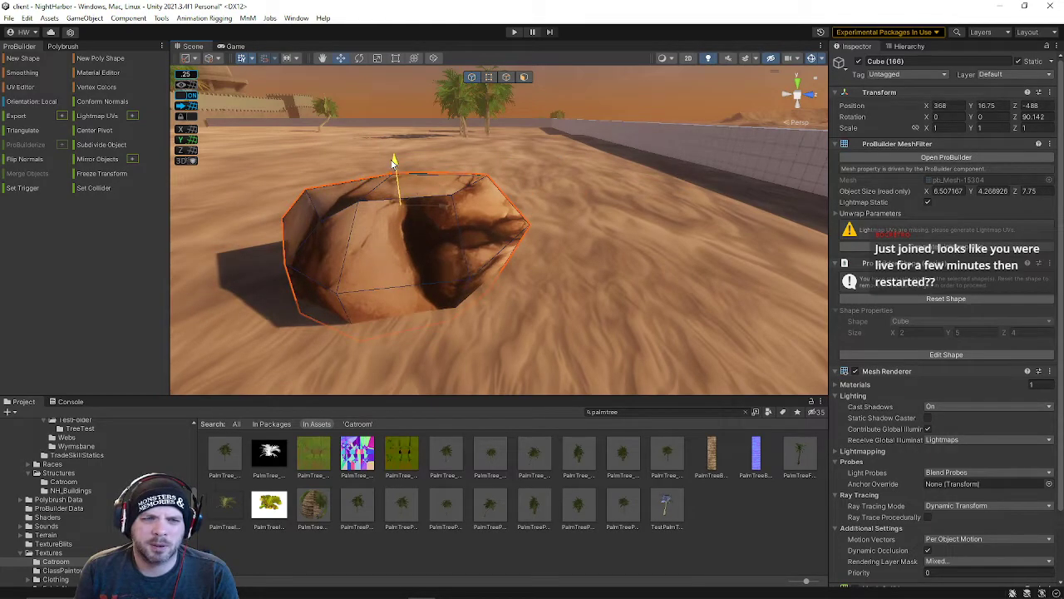
Step: Select a vertex on the boulder's upper rim and lower it slightly
{"action": "left_click", "coordinate": [489, 77]}
{"action": "left_click_drag", "start_coordinate": [395, 206], "coordinate": [429, 205]}
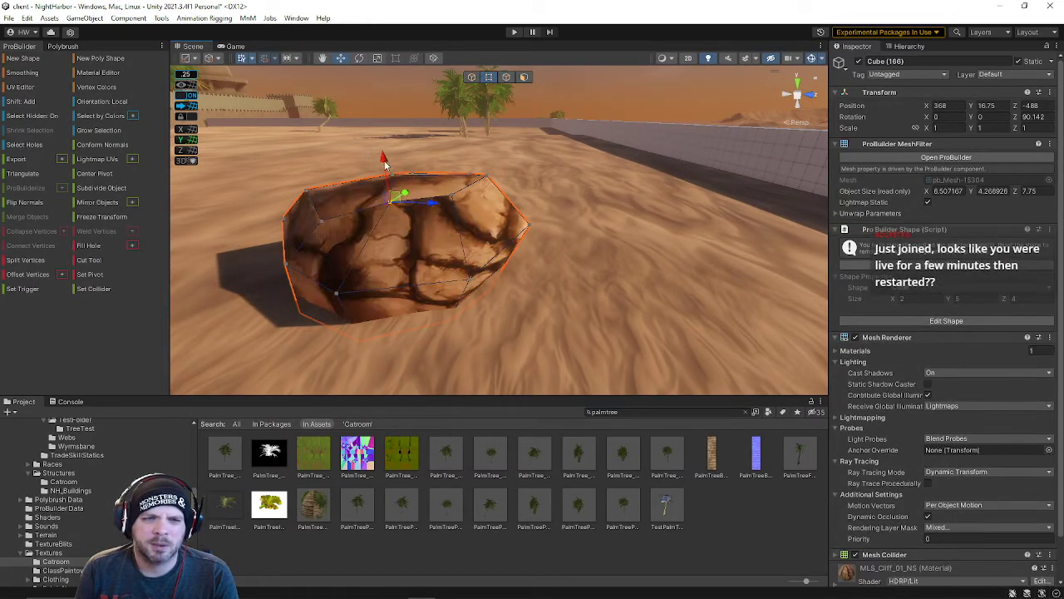
{"action": "left_click_drag", "start_coordinate": [383, 161], "coordinate": [384, 171]}
{"action": "right_click_drag", "start_coordinate": [441, 205], "coordinate": [691, 183]}
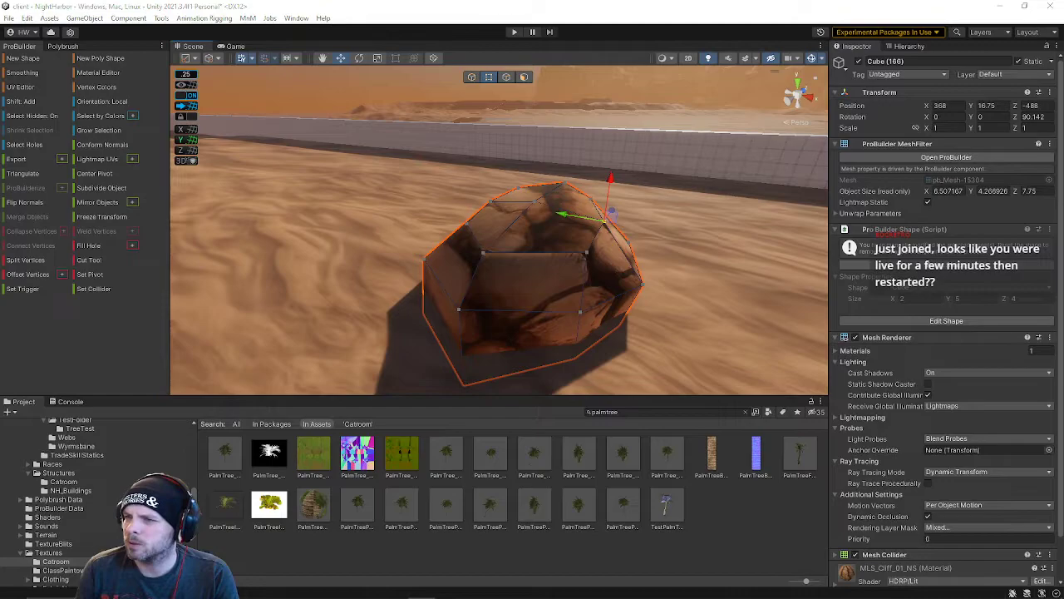
Step: Duplicate the boulder and tilt the copy to an X rotation of about 47, undoing the extra Z rotation
{"action": "left_click", "coordinate": [474, 79]}
{"action": "right_click_drag", "start_coordinate": [501, 191], "coordinate": [510, 238]}
{"action": "key", "text": "ctrl+d"}
{"action": "key", "text": "e"}
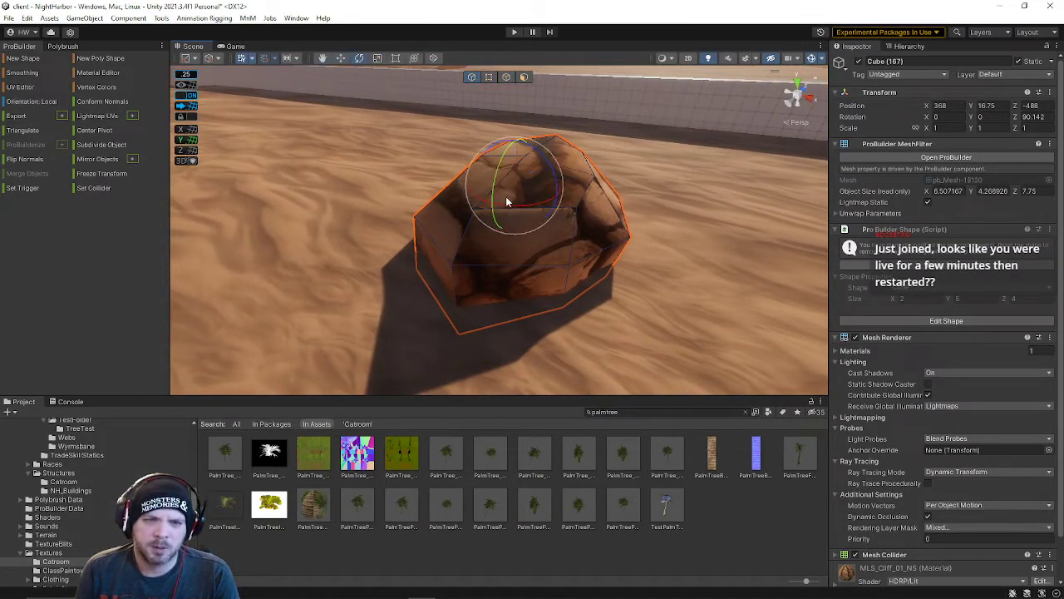
{"action": "left_click_drag", "start_coordinate": [496, 186], "coordinate": [528, 178]}
{"action": "left_click_drag", "start_coordinate": [532, 221], "coordinate": [475, 230]}
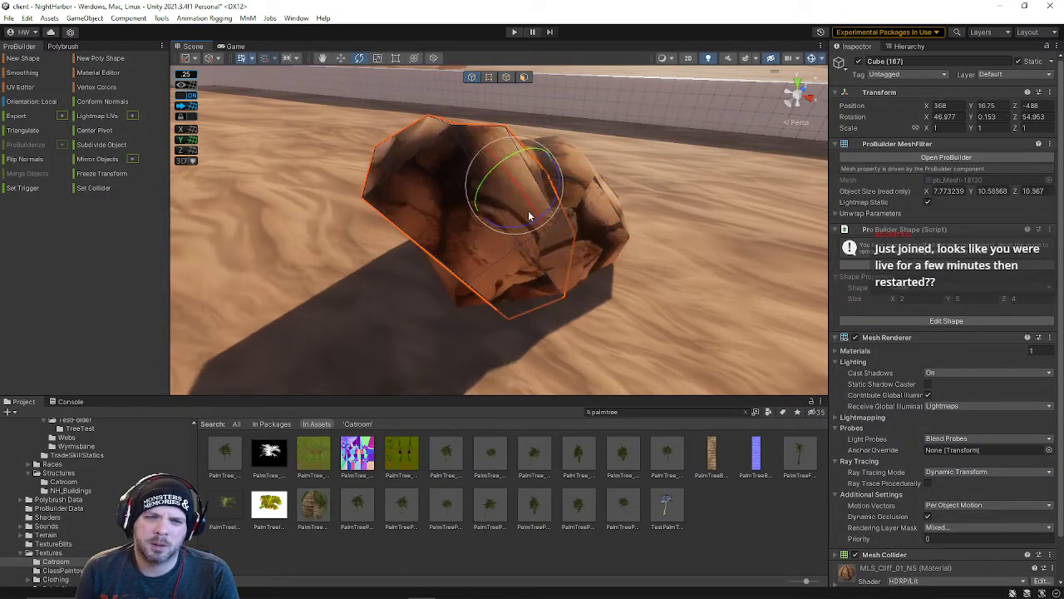
{"action": "key", "text": "ctrl+z"}
{"action": "right_click_drag", "start_coordinate": [464, 134], "coordinate": [399, 121]}
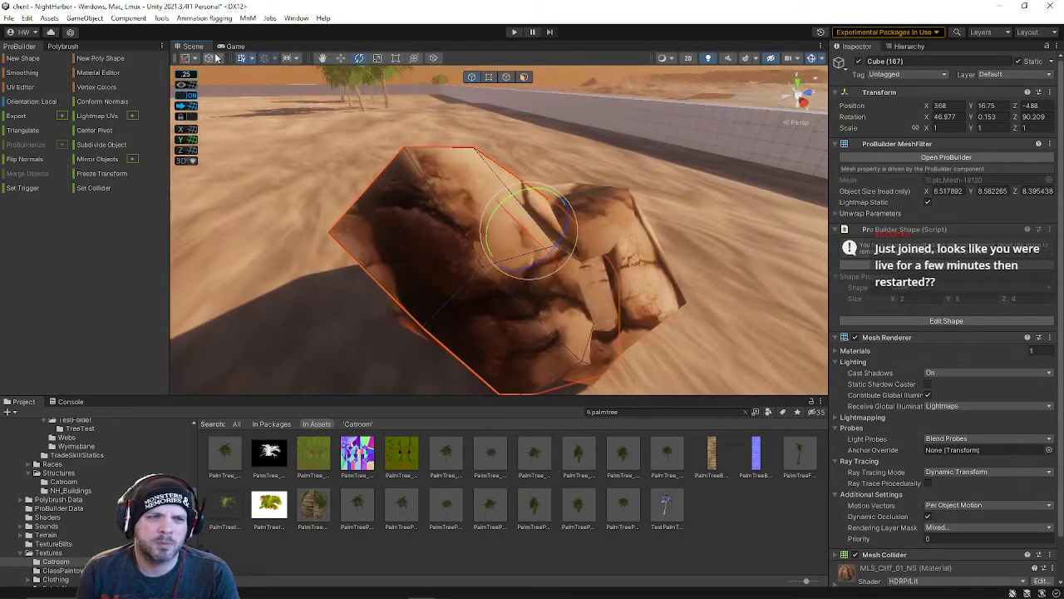
Step: Switch the handles to global orientation, turn the copy to a Y rotation of about 86 and shift it to X 371
{"action": "left_click", "coordinate": [218, 60]}
{"action": "left_click", "coordinate": [192, 60]}
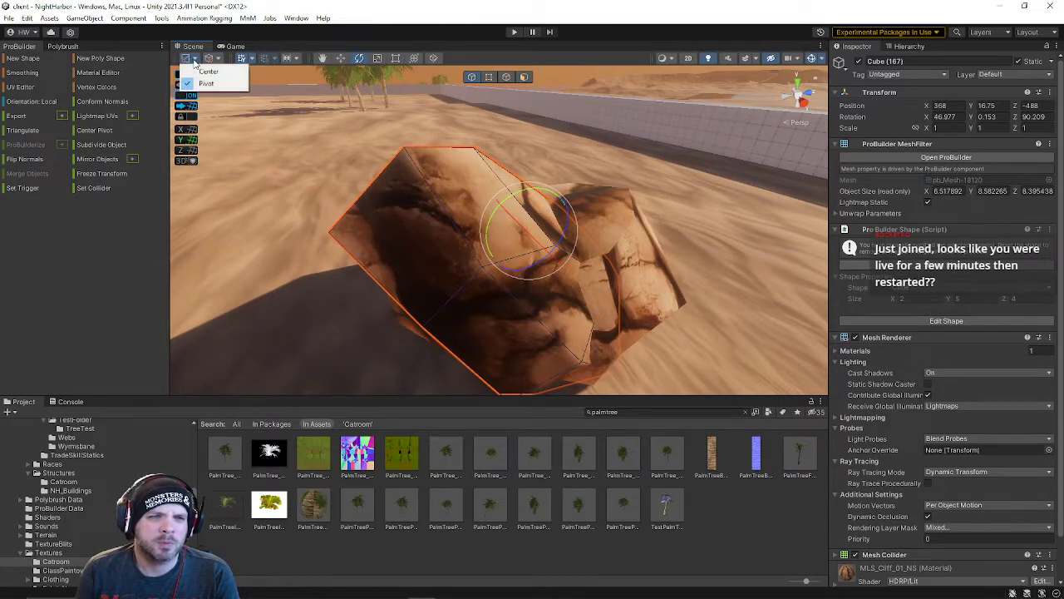
{"action": "left_click", "coordinate": [290, 34]}
{"action": "right_click_drag", "start_coordinate": [553, 184], "coordinate": [349, 145]}
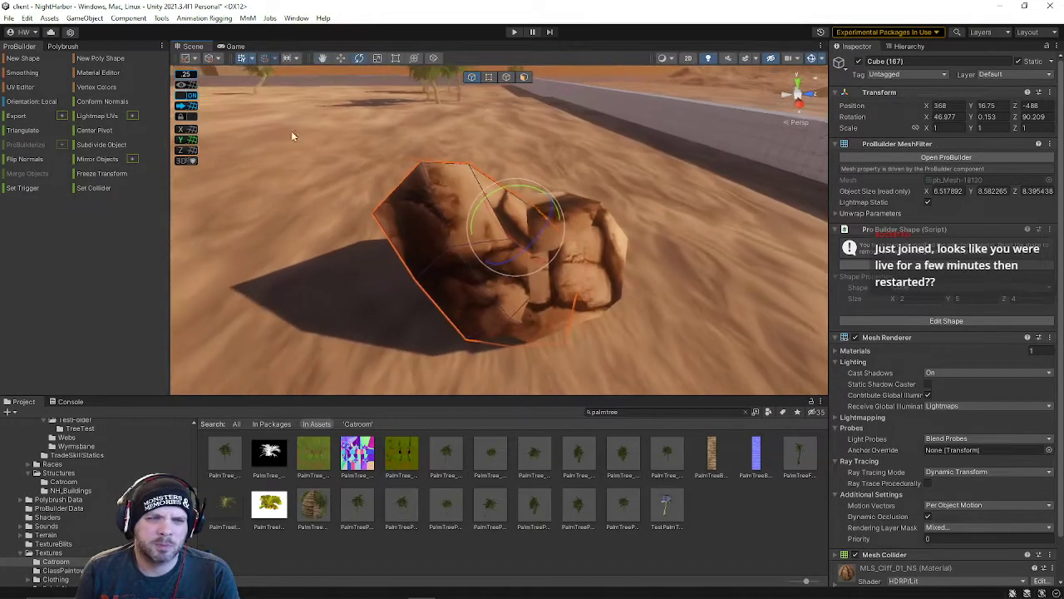
{"action": "left_click", "coordinate": [202, 60]}
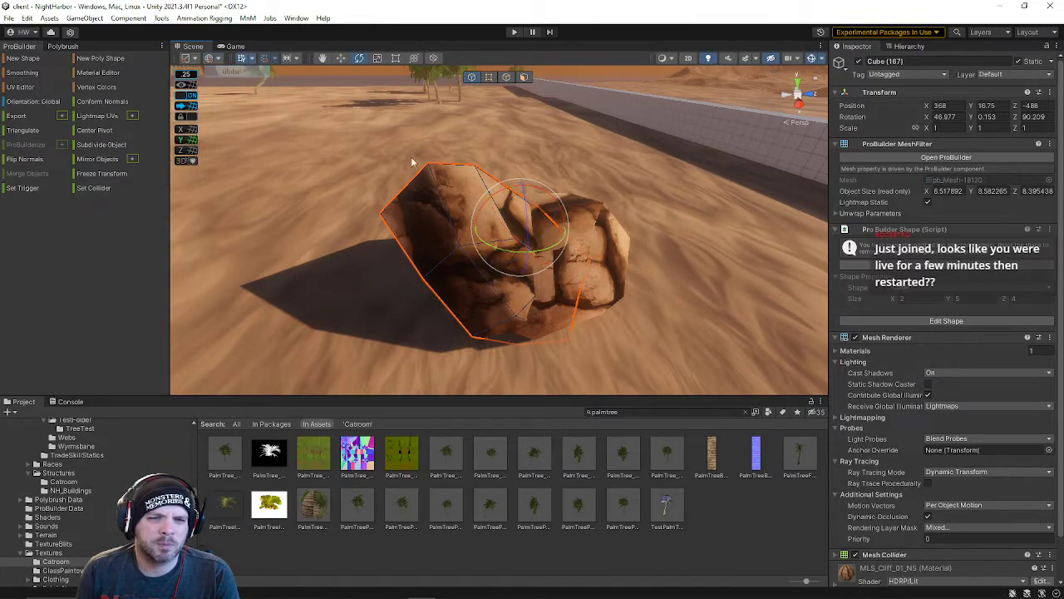
{"action": "left_click_drag", "start_coordinate": [541, 254], "coordinate": [560, 321]}
{"action": "key", "text": "w"}
{"action": "right_click_drag", "start_coordinate": [561, 320], "coordinate": [565, 305]}
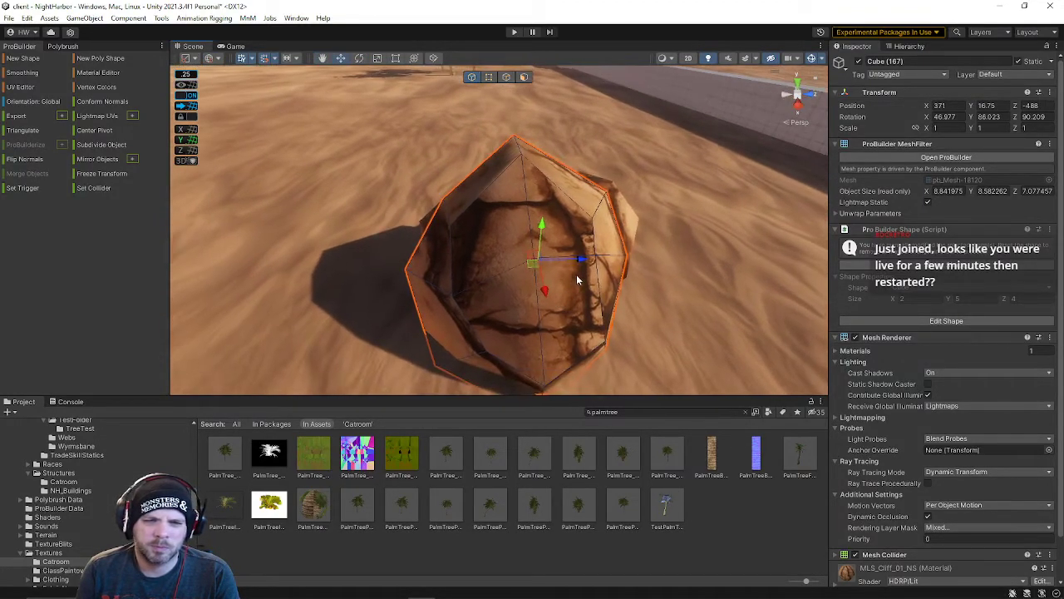
Step: Push the vertices on the copy's outer side inward, reducing its Z size to about 6.33
{"action": "left_click", "coordinate": [488, 77]}
{"action": "left_click", "coordinate": [404, 269]}
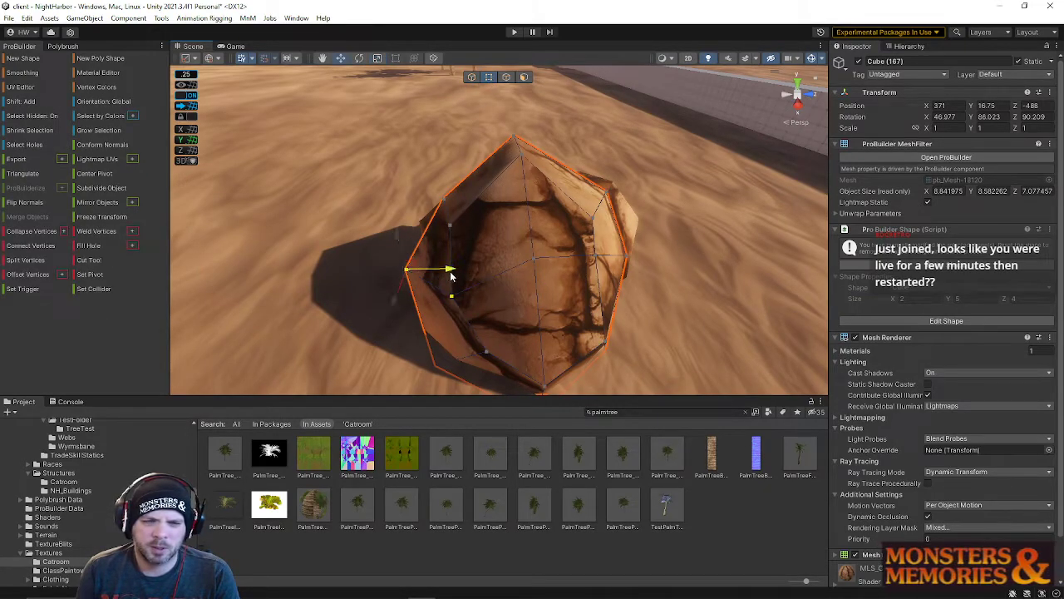
{"action": "left_click_drag", "start_coordinate": [450, 272], "coordinate": [492, 273]}
{"action": "right_click_drag", "start_coordinate": [492, 273], "coordinate": [665, 254]}
Step: Move the whole copied boulder along the Z axis to -487
{"action": "left_click", "coordinate": [471, 78]}
{"action": "left_click_drag", "start_coordinate": [374, 150], "coordinate": [418, 219], "text": "alt"}
{"action": "left_click_drag", "start_coordinate": [540, 183], "coordinate": [576, 199]}
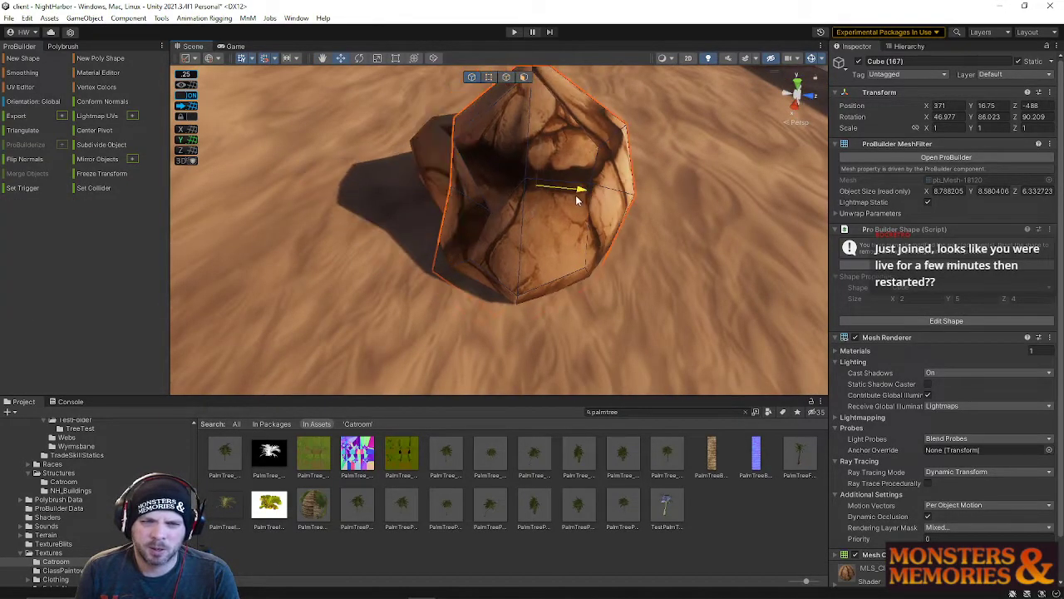
Step: Reposition several individual vertices on the copied boulder to reshape its sides where it meets the first one
{"action": "left_click", "coordinate": [495, 79]}
{"action": "left_click", "coordinate": [494, 217]}
{"action": "left_click_drag", "start_coordinate": [530, 219], "coordinate": [250, 135]}
{"action": "left_click", "coordinate": [528, 179]}
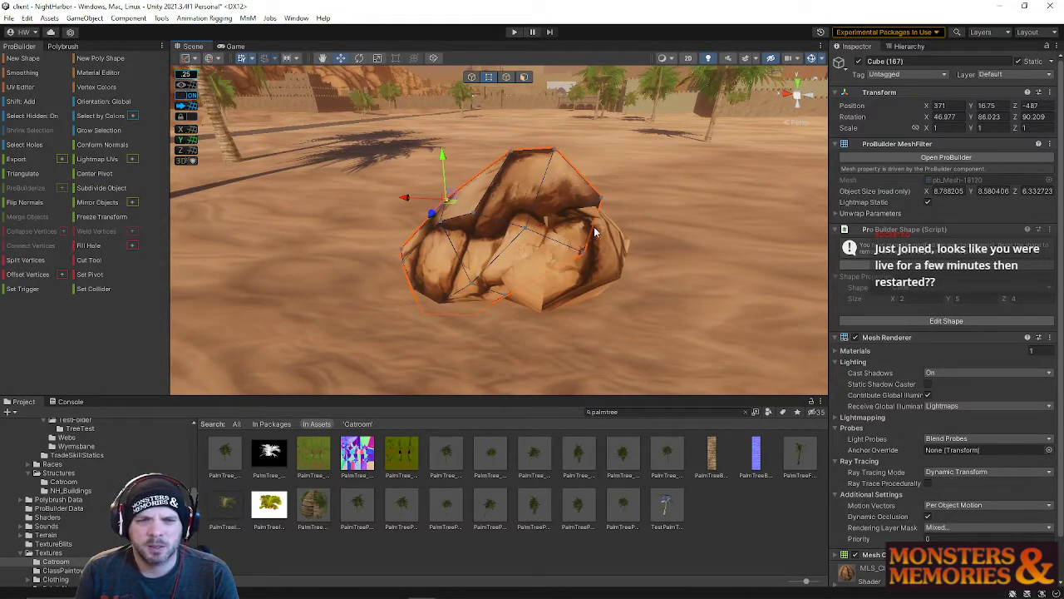
{"action": "left_click_drag", "start_coordinate": [536, 254], "coordinate": [522, 249]}
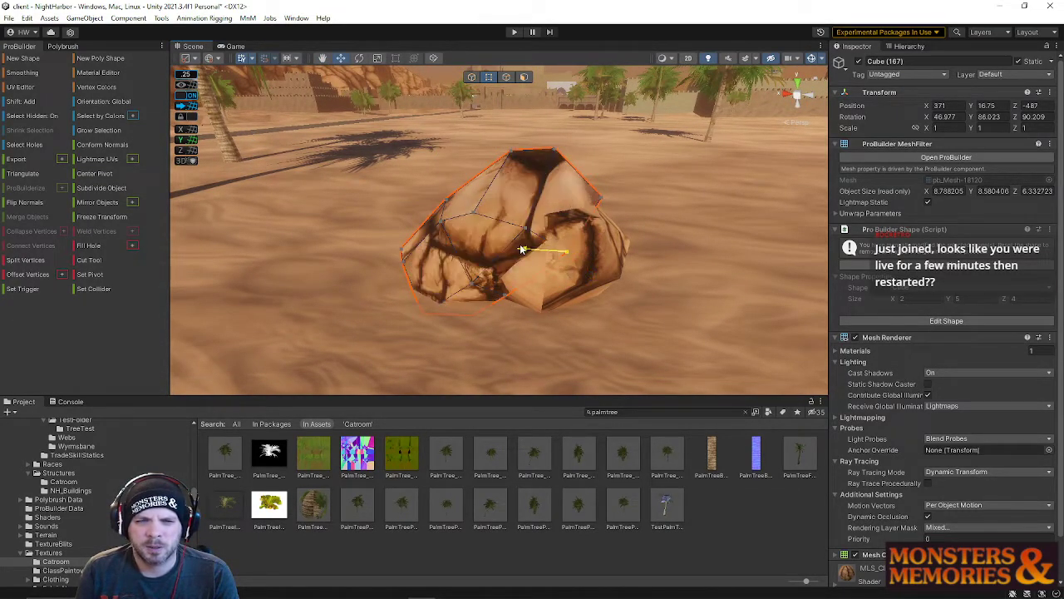
{"action": "left_click_drag", "start_coordinate": [596, 203], "coordinate": [542, 198]}
{"action": "right_click_drag", "start_coordinate": [567, 230], "coordinate": [557, 138]}
{"action": "left_click", "coordinate": [557, 138]}
{"action": "right_click_drag", "start_coordinate": [535, 209], "coordinate": [500, 264]}
Step: Shift the copied boulder to Z -486 and turn it to a Y rotation of about 63.4
{"action": "left_click", "coordinate": [471, 76]}
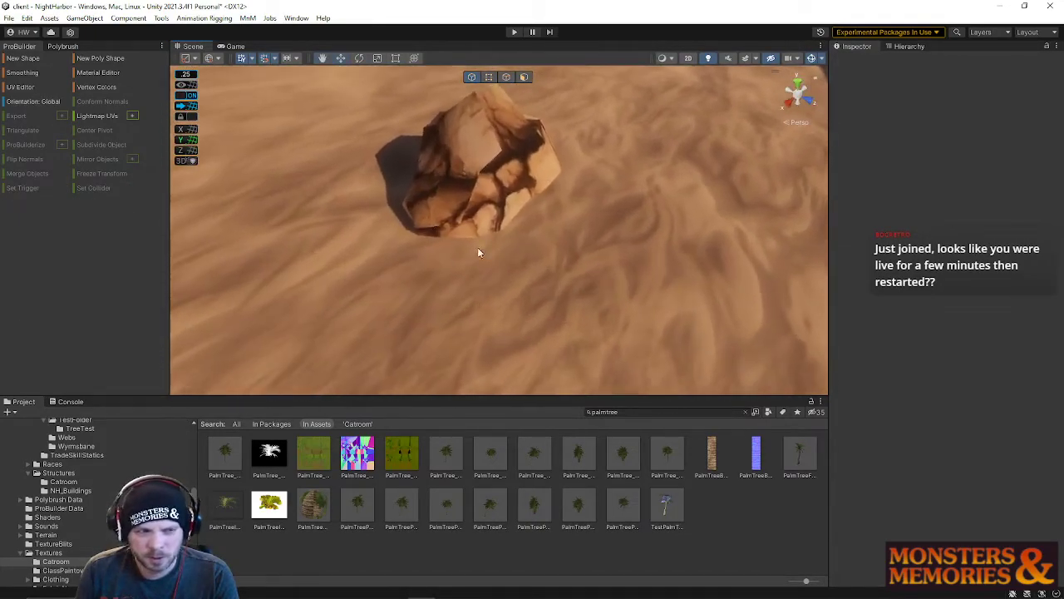
{"action": "left_click", "coordinate": [451, 222]}
{"action": "mouse_move", "coordinate": [505, 191]}
{"action": "left_mouse_down"}
{"action": "mouse_move", "coordinate": [505, 211]}
{"action": "mouse_move", "coordinate": [518, 197]}
{"action": "left_mouse_up"}
{"action": "key", "text": "e"}
{"action": "right_click_drag", "start_coordinate": [518, 196], "coordinate": [569, 179]}
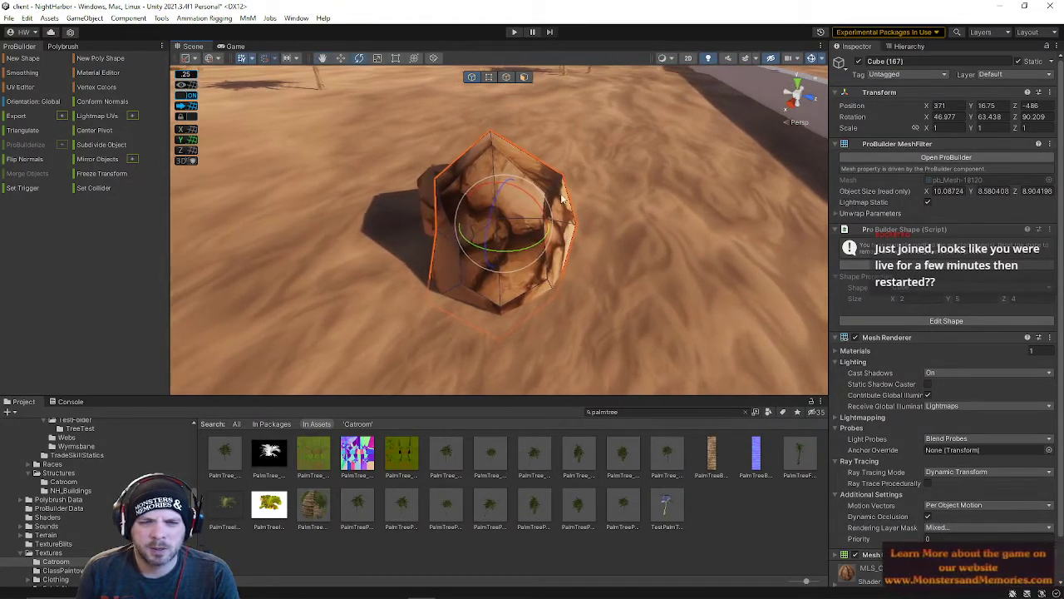
Step: Move a vertex near the copy's base outward and select the vertices along the edge facing the first boulder
{"action": "left_click", "coordinate": [490, 77]}
{"action": "left_click", "coordinate": [547, 279]}
{"action": "key", "text": "w"}
{"action": "left_click_drag", "start_coordinate": [601, 310], "coordinate": [624, 316]}
{"action": "right_click_drag", "start_coordinate": [600, 275], "coordinate": [509, 297]}
{"action": "left_click", "coordinate": [560, 301]}
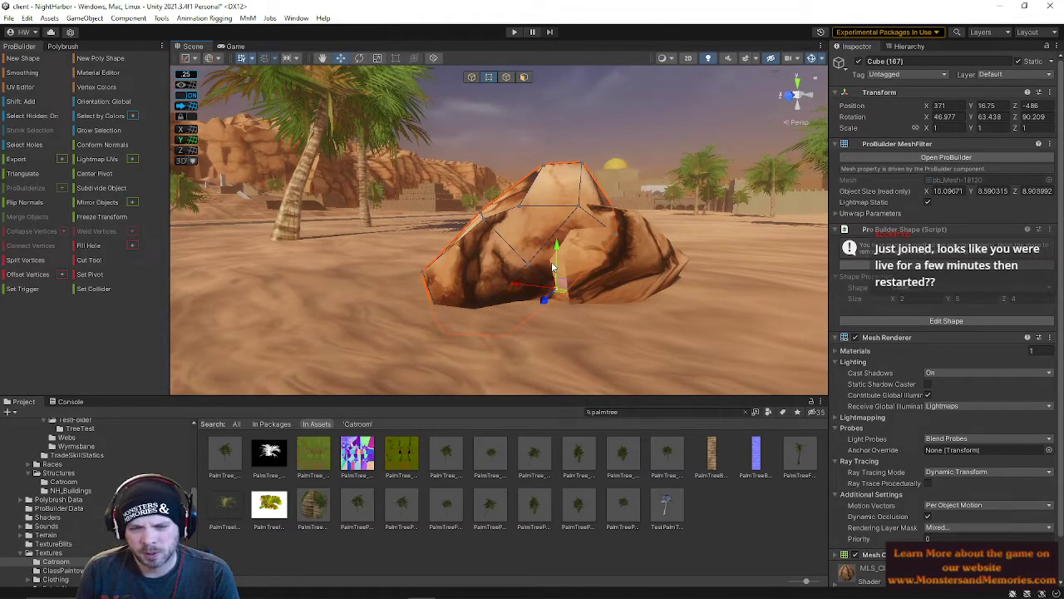
{"action": "left_click", "coordinate": [617, 240], "text": "shift"}
{"action": "right_click_drag", "start_coordinate": [582, 252], "coordinate": [652, 234]}
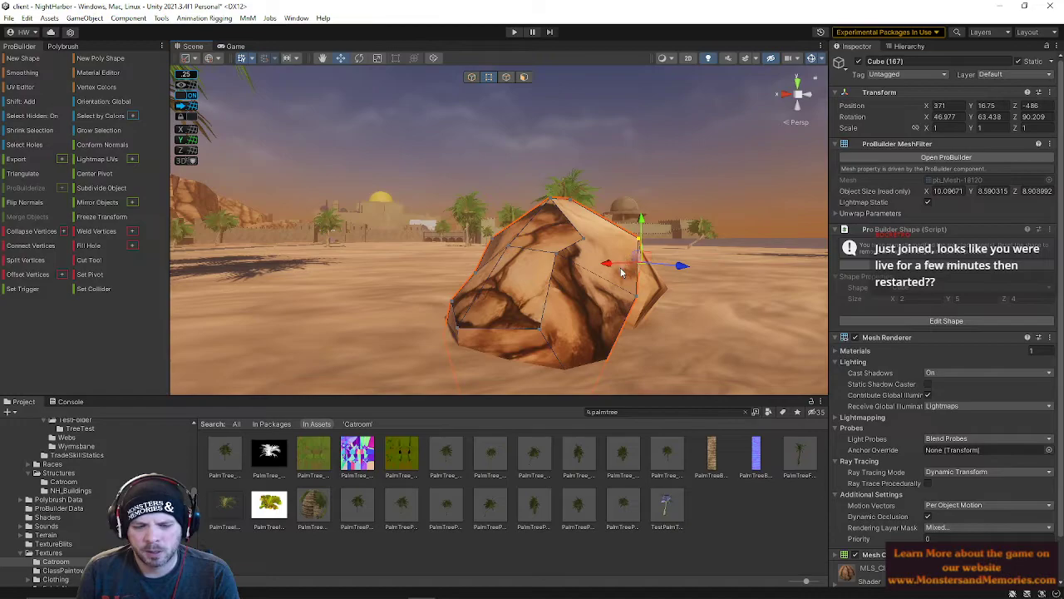
Step: Raise a vertex on the upper slope of the copied boulder and save the scene
{"action": "right_click_drag", "start_coordinate": [611, 262], "coordinate": [572, 247]}
{"action": "left_click", "coordinate": [558, 235]}
{"action": "left_click_drag", "start_coordinate": [550, 202], "coordinate": [549, 188]}
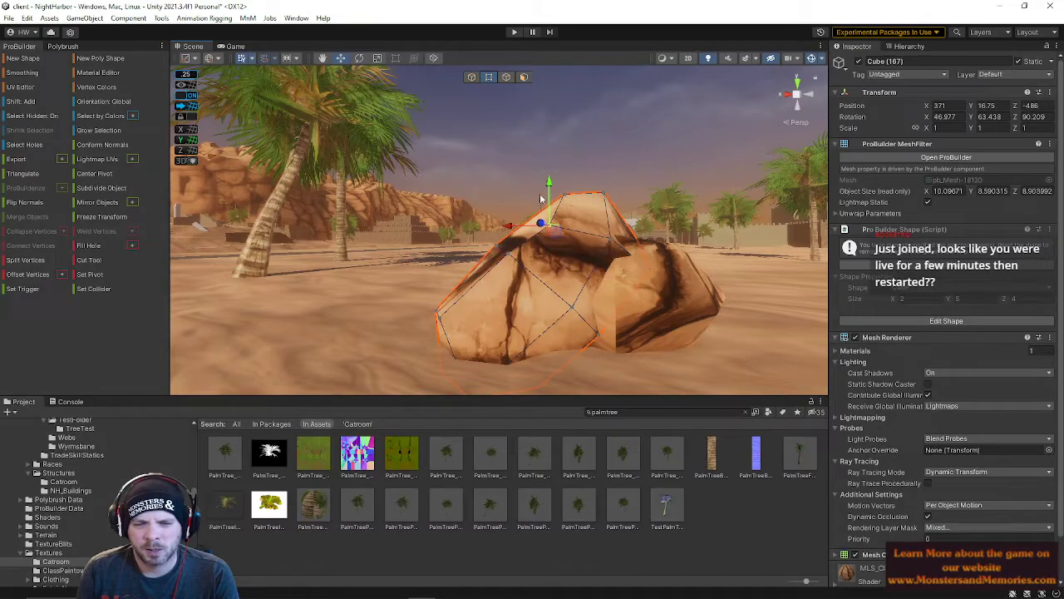
{"action": "left_click", "coordinate": [8, 17]}
{"action": "left_click", "coordinate": [25, 72]}
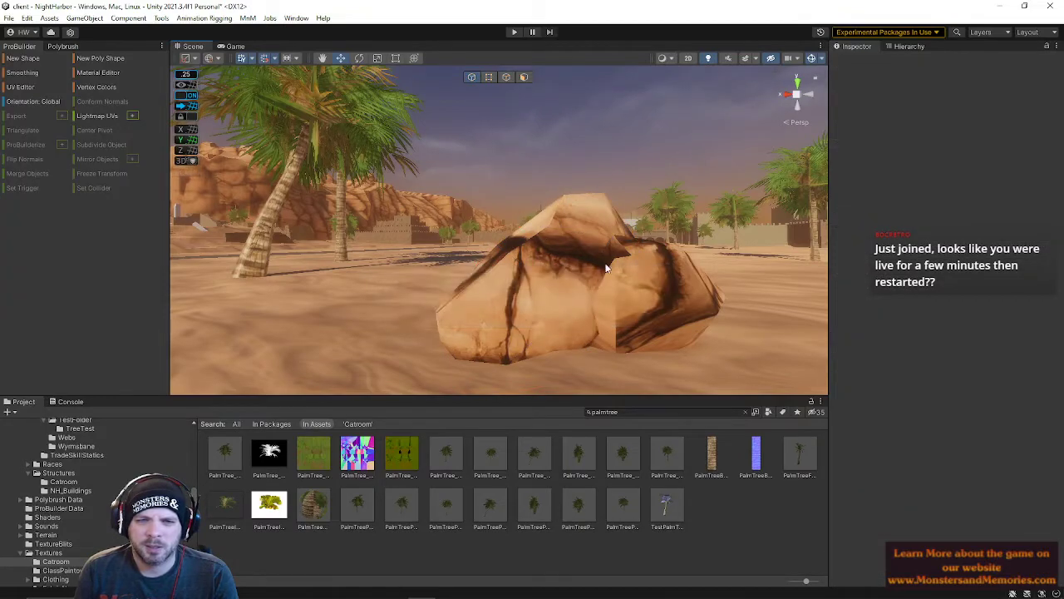
Step: Select both boulders together and move them as a pair across the sand
{"action": "left_click", "coordinate": [604, 264]}
{"action": "left_click", "coordinate": [543, 241], "text": "shift"}
{"action": "left_click_drag", "start_coordinate": [543, 241], "coordinate": [541, 309], "text": "alt"}
{"action": "key", "text": "s"}
{"action": "right_click_drag", "start_coordinate": [540, 309], "coordinate": [616, 305]}
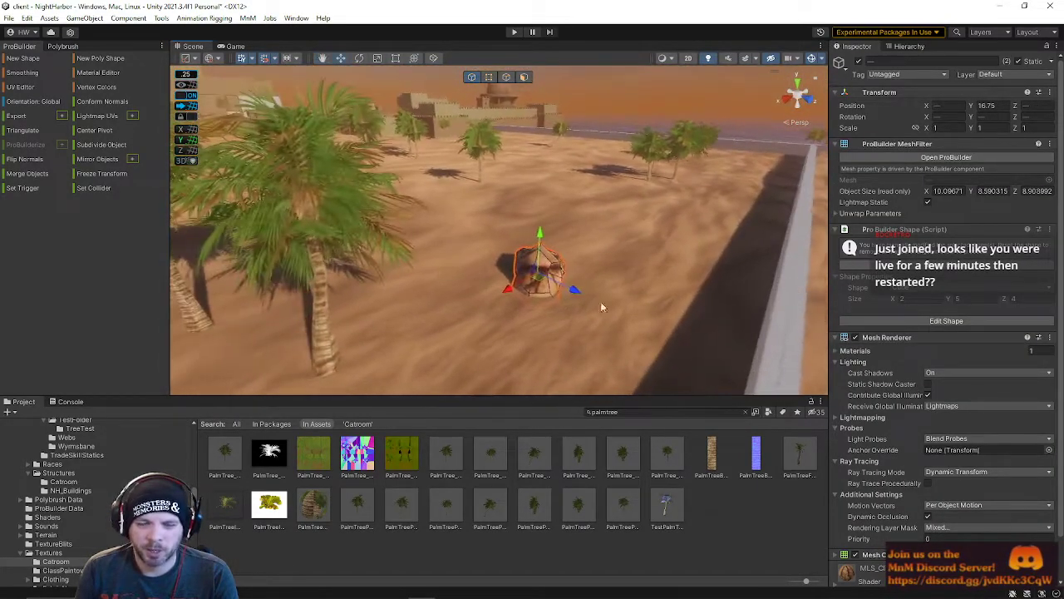
{"action": "left_click_drag", "start_coordinate": [636, 249], "coordinate": [525, 281]}
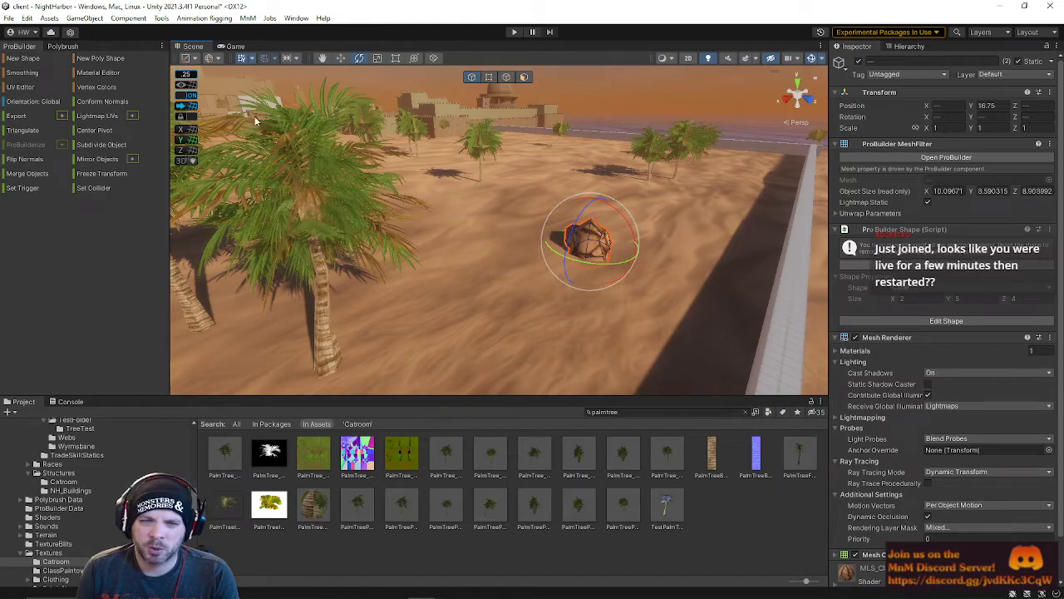
Step: Set the transform handle position to Pivot and rotate the pair of boulders on the sand
{"action": "left_click", "coordinate": [195, 59]}
{"action": "left_click", "coordinate": [204, 83]}
{"action": "right_click_drag", "start_coordinate": [545, 199], "coordinate": [725, 261]}
{"action": "left_click_drag", "start_coordinate": [724, 261], "coordinate": [354, 133]}
{"action": "key", "text": "w"}
{"action": "right_click_drag", "start_coordinate": [327, 148], "coordinate": [367, 125]}
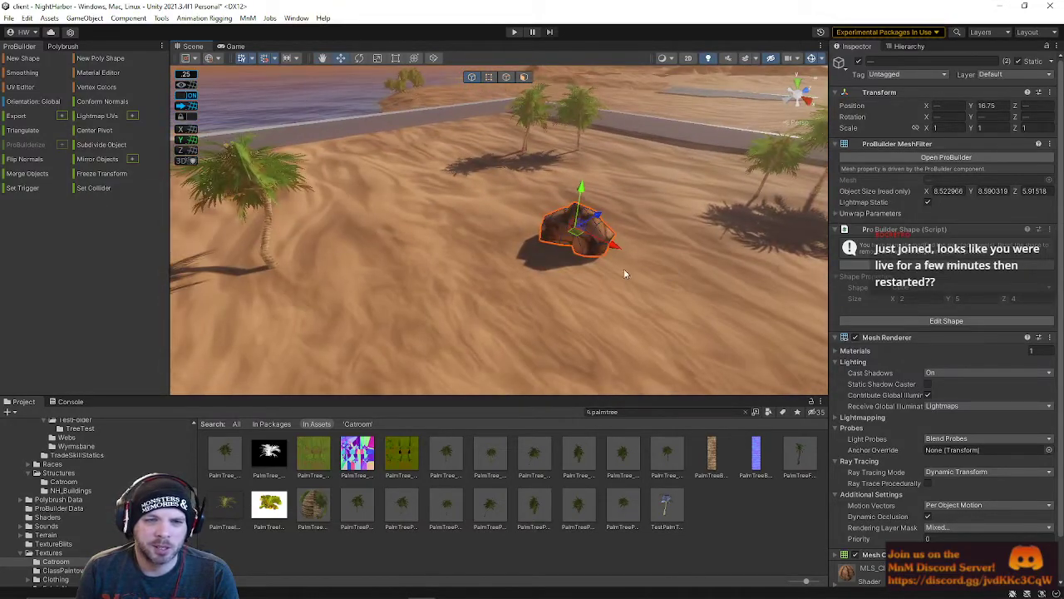
Step: Move the boulder pair to another spot on the open sand and rotate it again
{"action": "left_click_drag", "start_coordinate": [601, 246], "coordinate": [392, 266]}
{"action": "right_click_drag", "start_coordinate": [404, 258], "coordinate": [343, 234]}
{"action": "left_click_drag", "start_coordinate": [704, 231], "coordinate": [417, 230]}
{"action": "left_click_drag", "start_coordinate": [357, 256], "coordinate": [368, 184]}
{"action": "key", "text": "e"}
{"action": "left_click_drag", "start_coordinate": [525, 191], "coordinate": [577, 170]}
{"action": "key", "text": "f"}
{"action": "right_click_drag", "start_coordinate": [502, 240], "coordinate": [514, 187]}
{"action": "key", "text": "q"}
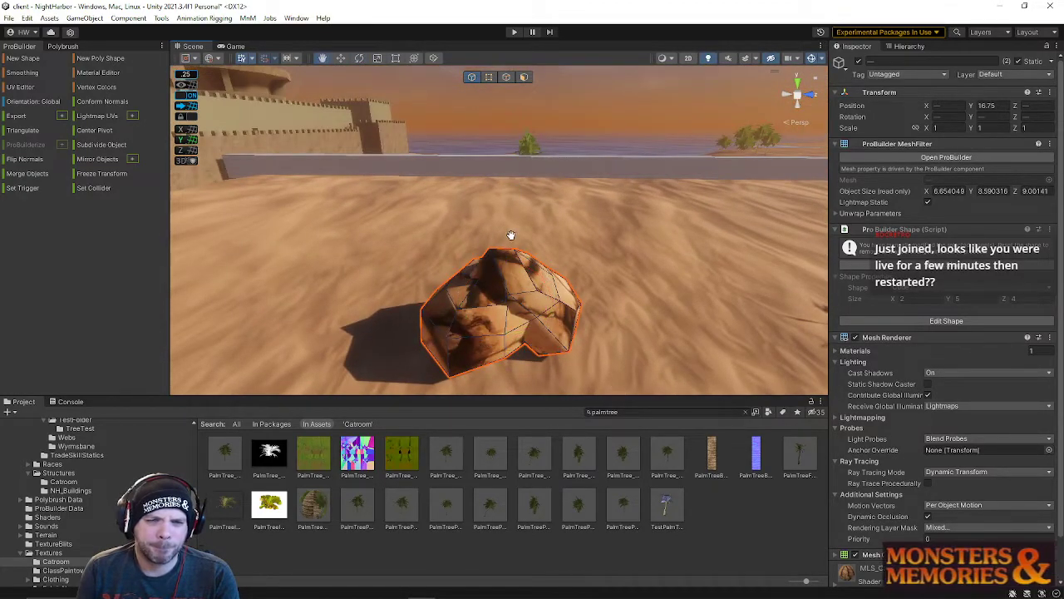
Step: Adjust the boulder pair's height between Y 15.75 and 16.75, sink it again and clear the selection
{"action": "left_click_drag", "start_coordinate": [505, 263], "coordinate": [502, 276]}
{"action": "right_click_drag", "start_coordinate": [502, 276], "coordinate": [503, 215]}
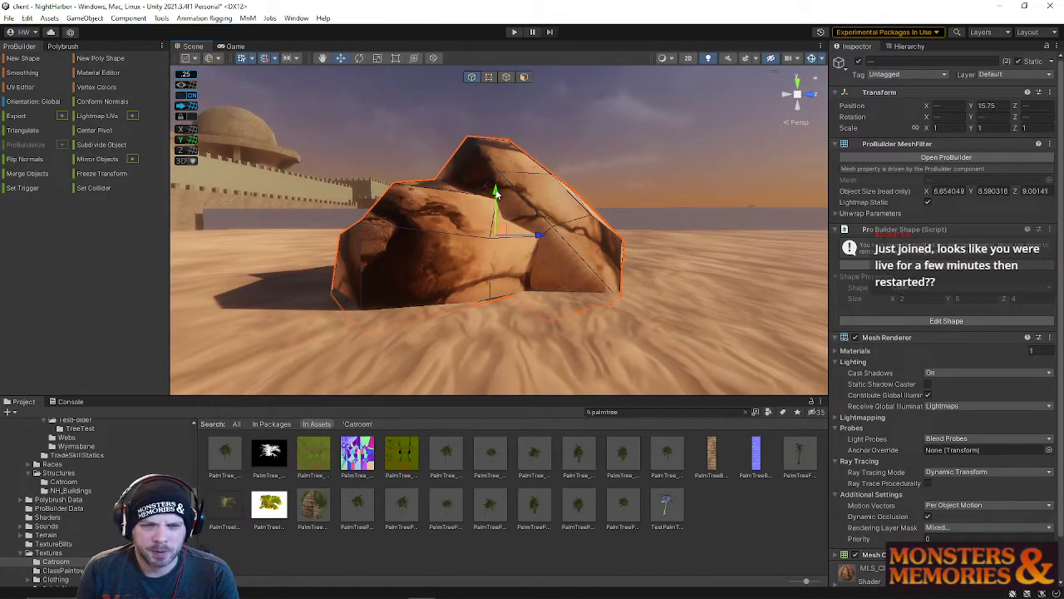
{"action": "left_click_drag", "start_coordinate": [500, 180], "coordinate": [501, 165]}
{"action": "right_click_drag", "start_coordinate": [500, 165], "coordinate": [43, 198]}
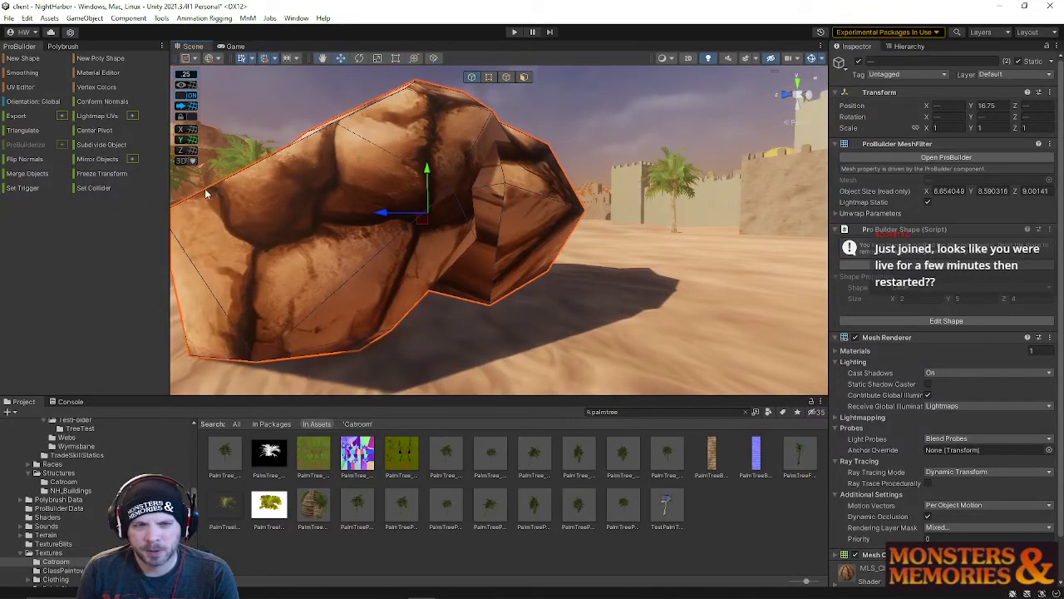
{"action": "left_click_drag", "start_coordinate": [426, 171], "coordinate": [424, 198]}
{"action": "right_click_drag", "start_coordinate": [506, 214], "coordinate": [282, 341]}
{"action": "left_click", "coordinate": [491, 197]}
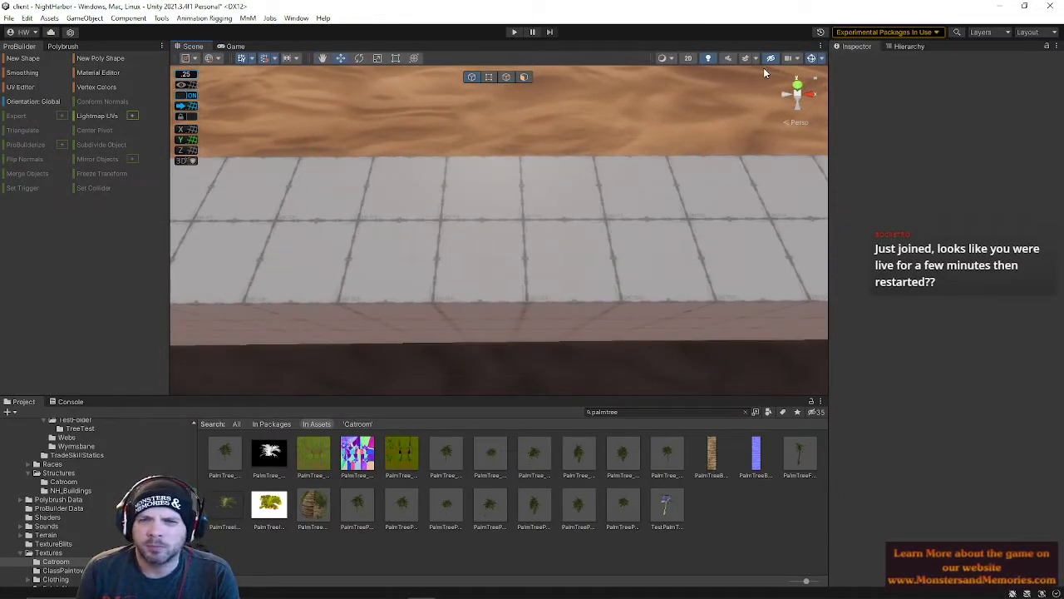
Step: Create a ProBuilder cylinder on the wall with size X 2, Y 1.25, Z 2 and 8 sides
{"action": "left_click", "coordinate": [23, 58]}
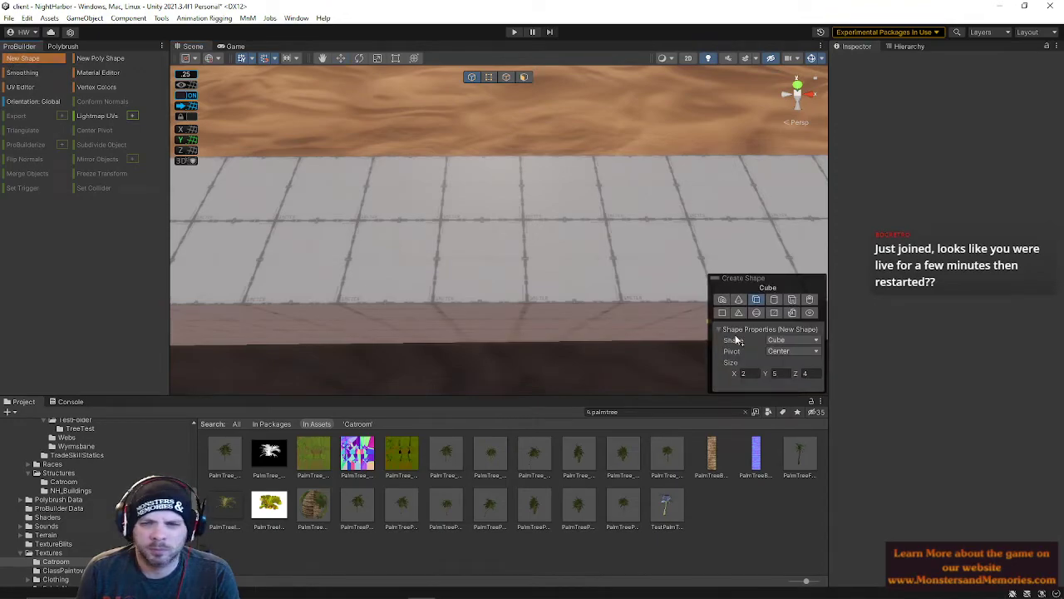
{"action": "left_click", "coordinate": [777, 300]}
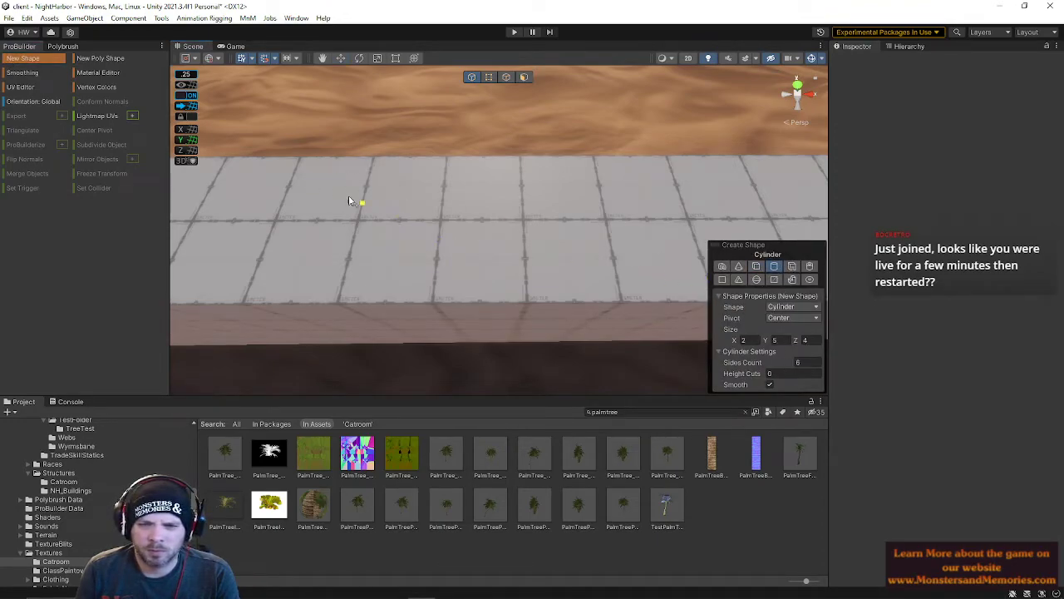
{"action": "left_click_drag", "start_coordinate": [366, 239], "coordinate": [474, 338]}
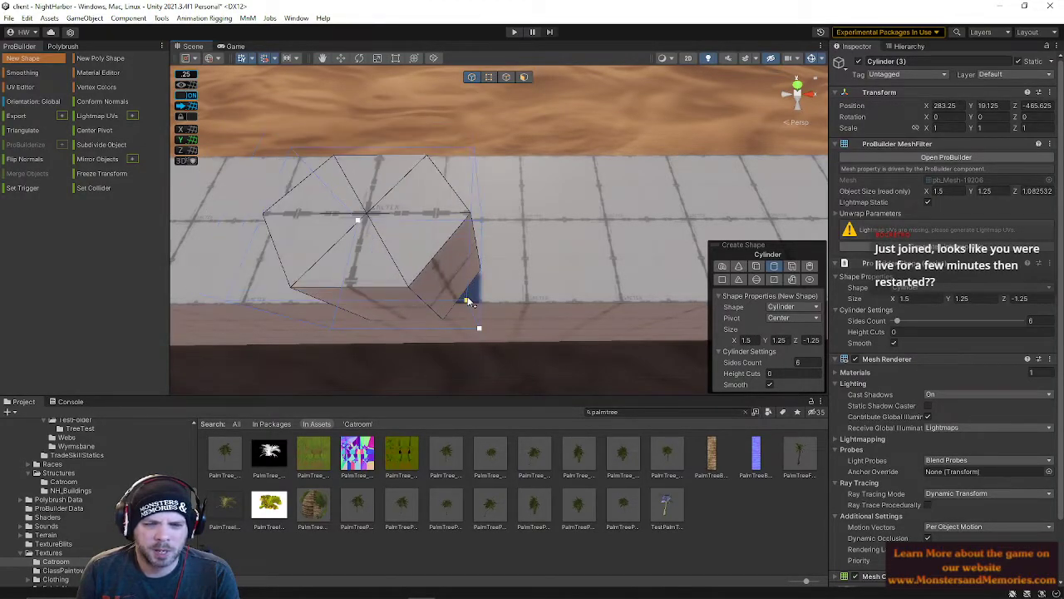
{"action": "type", "text": "2"}
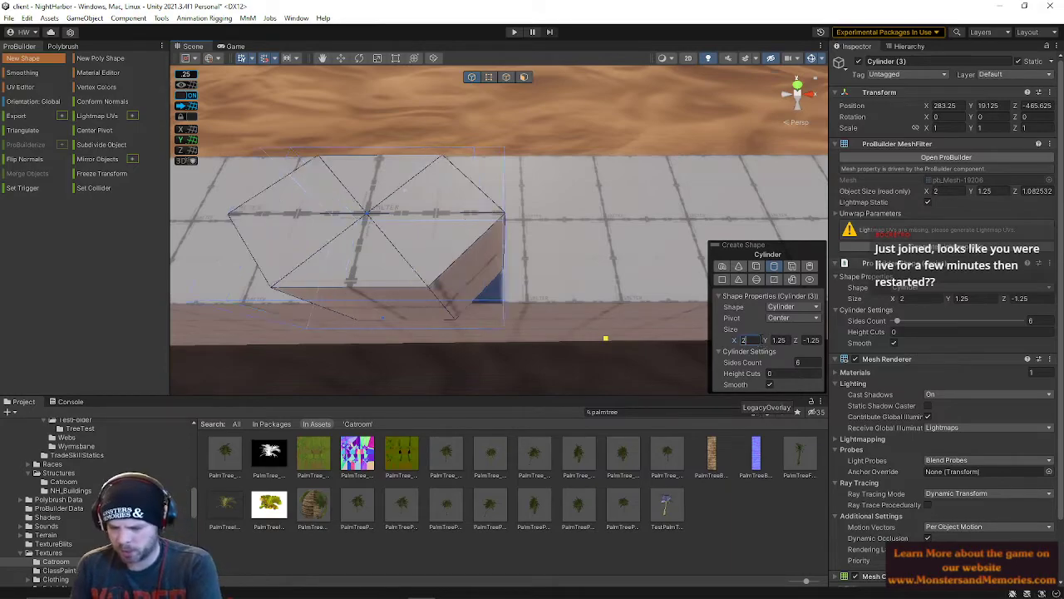
{"action": "key", "text": "Tab"}
{"action": "key", "text": "Tab"}
{"action": "type", "text": "2"}
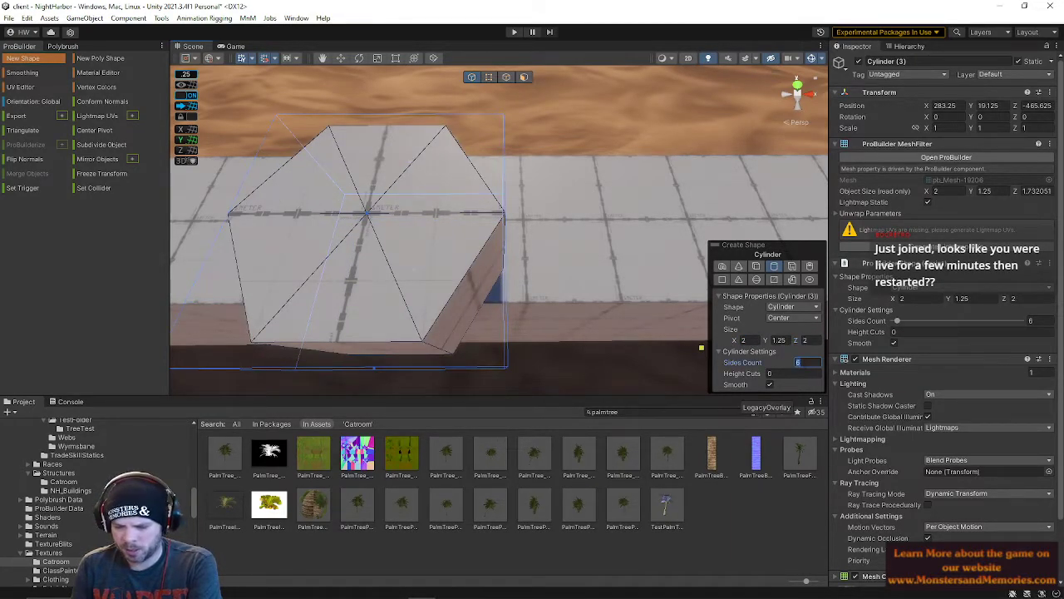
{"action": "type", "text": "8"}
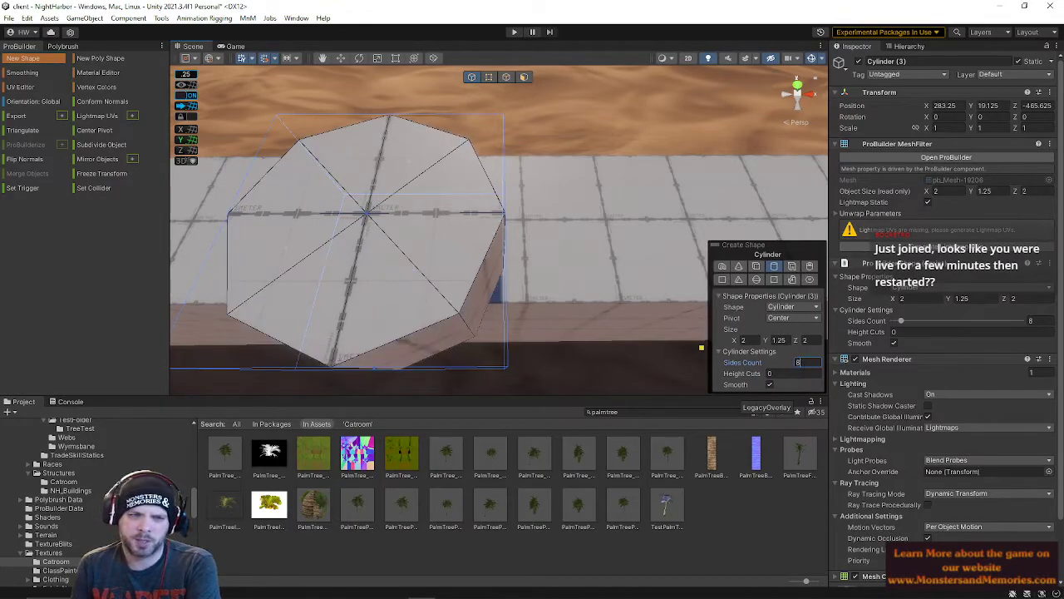
Step: Move the cylinder off the wall onto the open sand, at about Y 14.75 and Z -527
{"action": "right_click_drag", "start_coordinate": [470, 150], "coordinate": [443, 230]}
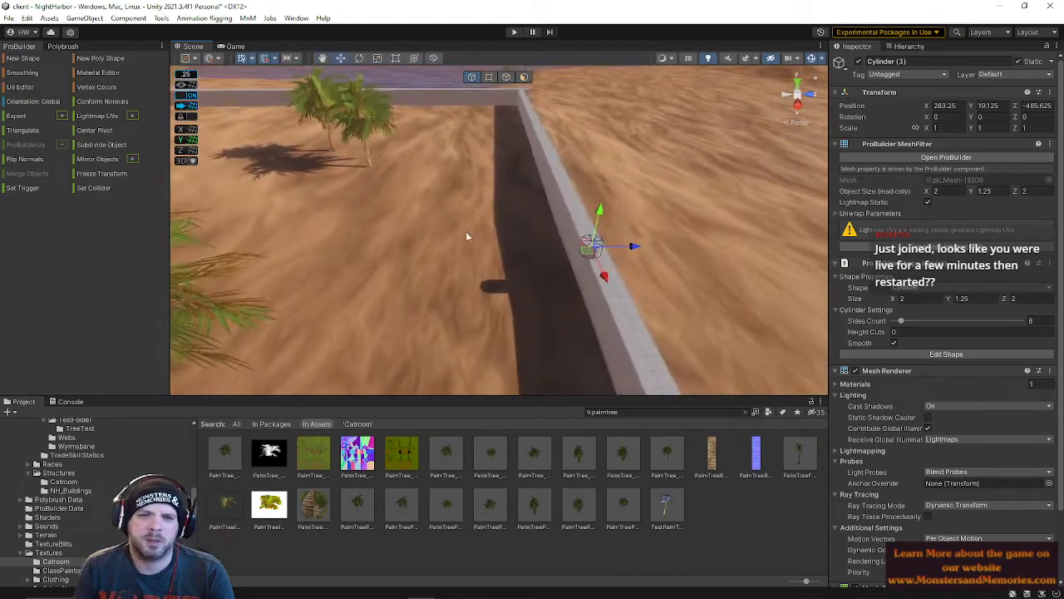
{"action": "left_click_drag", "start_coordinate": [635, 248], "coordinate": [260, 231]}
{"action": "right_click_drag", "start_coordinate": [259, 231], "coordinate": [570, 217]}
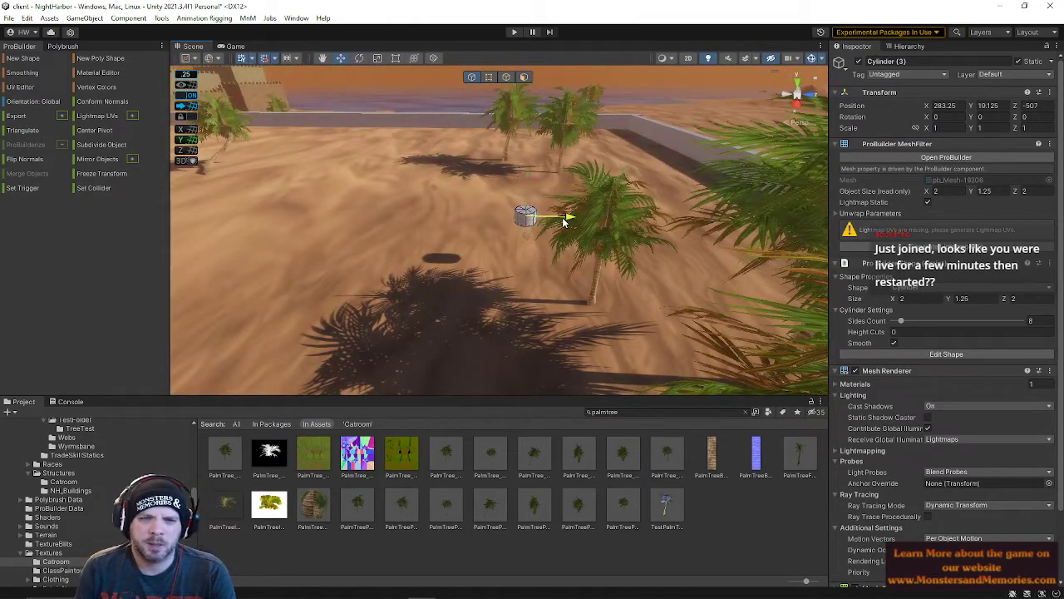
{"action": "left_click_drag", "start_coordinate": [564, 220], "coordinate": [354, 229]}
{"action": "left_click_drag", "start_coordinate": [315, 172], "coordinate": [296, 223]}
{"action": "key", "text": "f"}
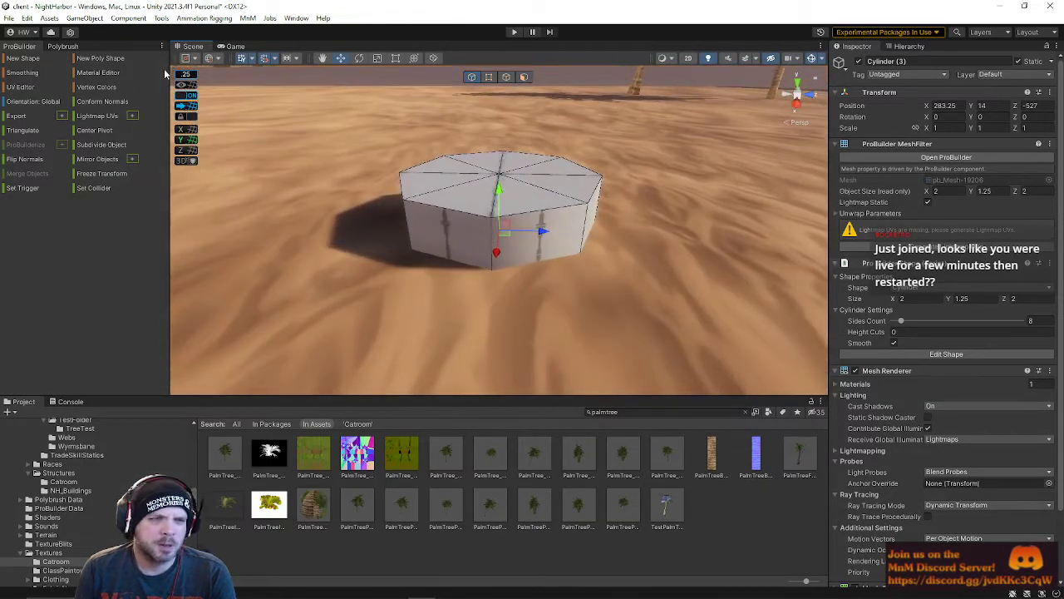
{"action": "key", "text": "p"}
{"action": "left_click_drag", "start_coordinate": [506, 197], "coordinate": [501, 111]}
Step: Lower the cylinder's top faces to a height of about 0.875, inset them and sink them to hollow out a well
{"action": "left_click", "coordinate": [524, 76]}
{"action": "left_click", "coordinate": [523, 250]}
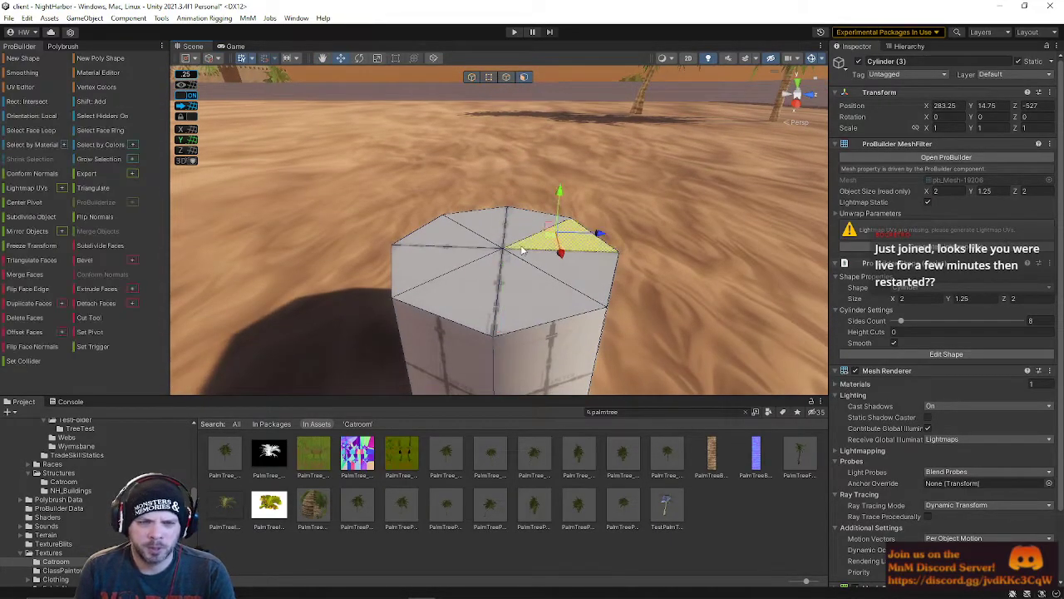
{"action": "key", "text": "alt+g"}
{"action": "mouse_move", "coordinate": [502, 208]}
{"action": "left_mouse_down"}
{"action": "mouse_move", "coordinate": [499, 250]}
{"action": "mouse_move", "coordinate": [497, 197]}
{"action": "left_mouse_up"}
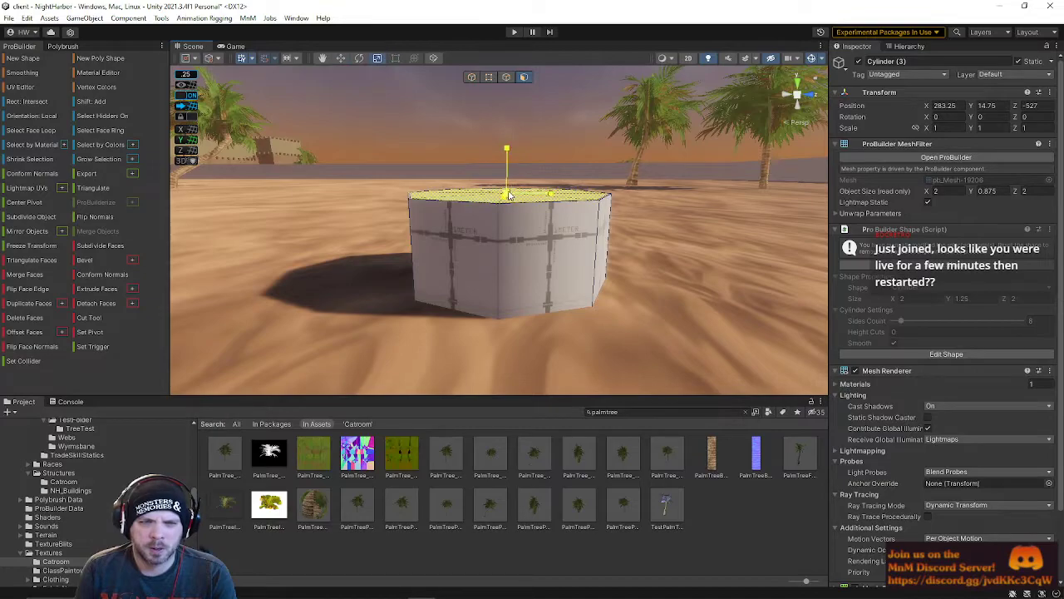
{"action": "right_click_drag", "start_coordinate": [500, 200], "coordinate": [516, 279]}
{"action": "key", "text": "w"}
{"action": "left_click_drag", "start_coordinate": [509, 236], "coordinate": [506, 295]}
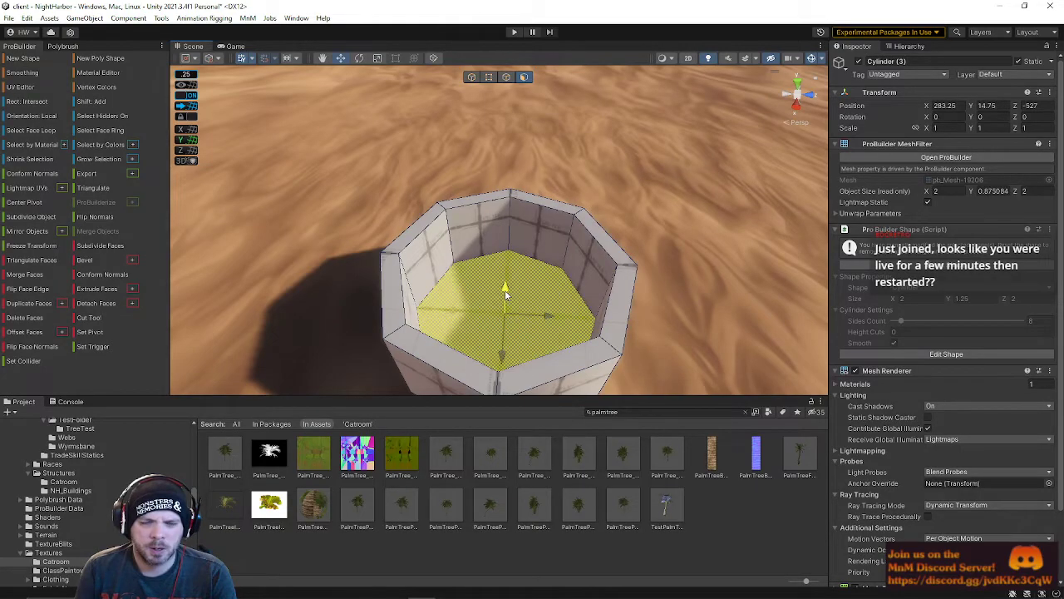
Step: Delete the faces on the underside of the octagonal well
{"action": "right_click_drag", "start_coordinate": [533, 285], "coordinate": [526, 89]}
{"action": "left_click", "coordinate": [491, 164]}
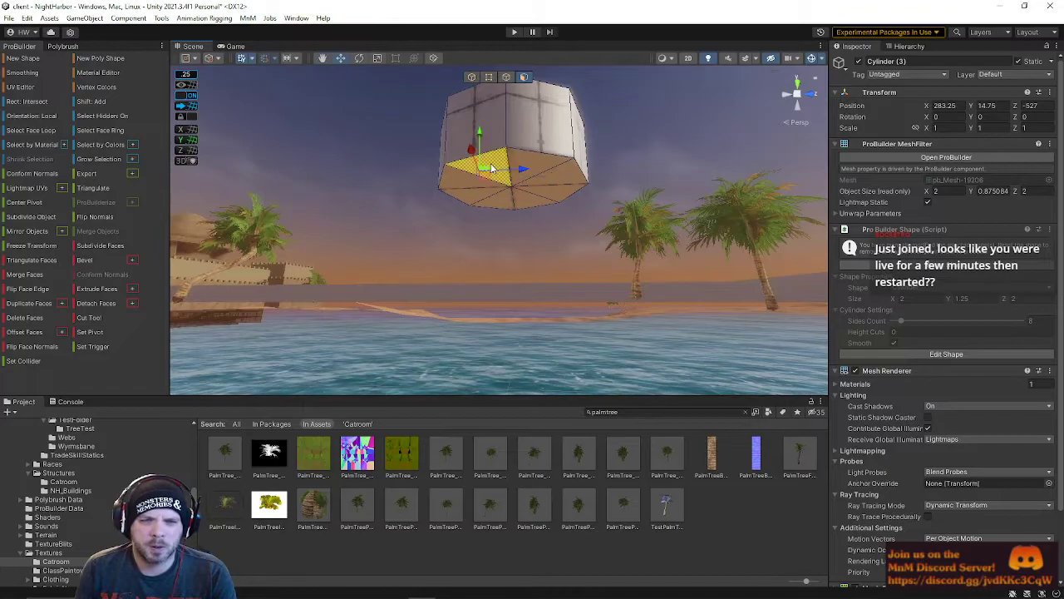
{"action": "key", "text": "alt+g"}
{"action": "key", "text": "BackSpace"}
{"action": "right_click_drag", "start_coordinate": [509, 200], "coordinate": [500, 255]}
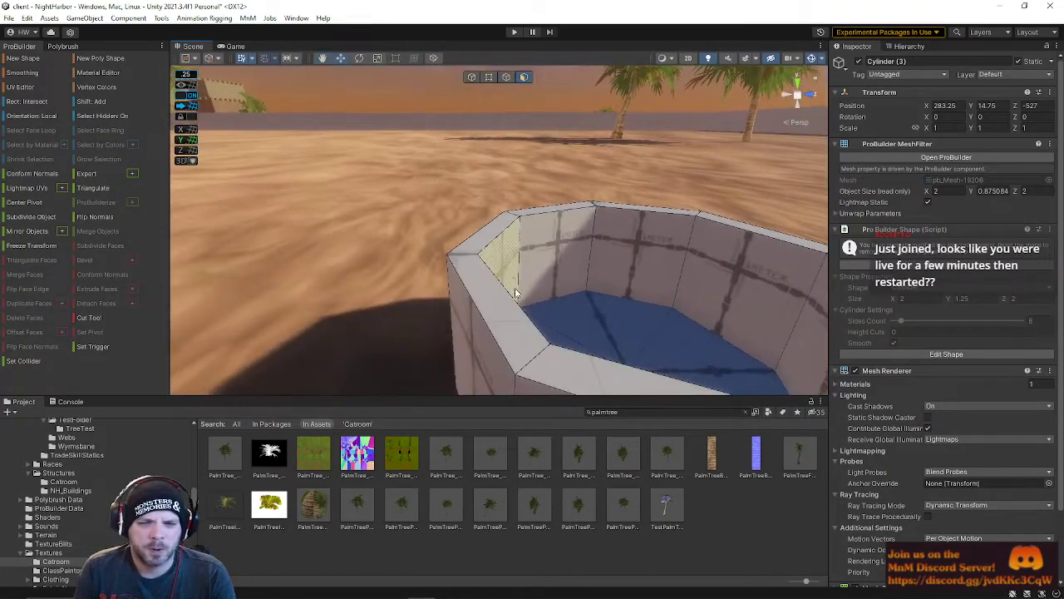
{"action": "scroll", "coordinate": [489, 236], "scroll_direction": "down", "scroll_amount": 3}
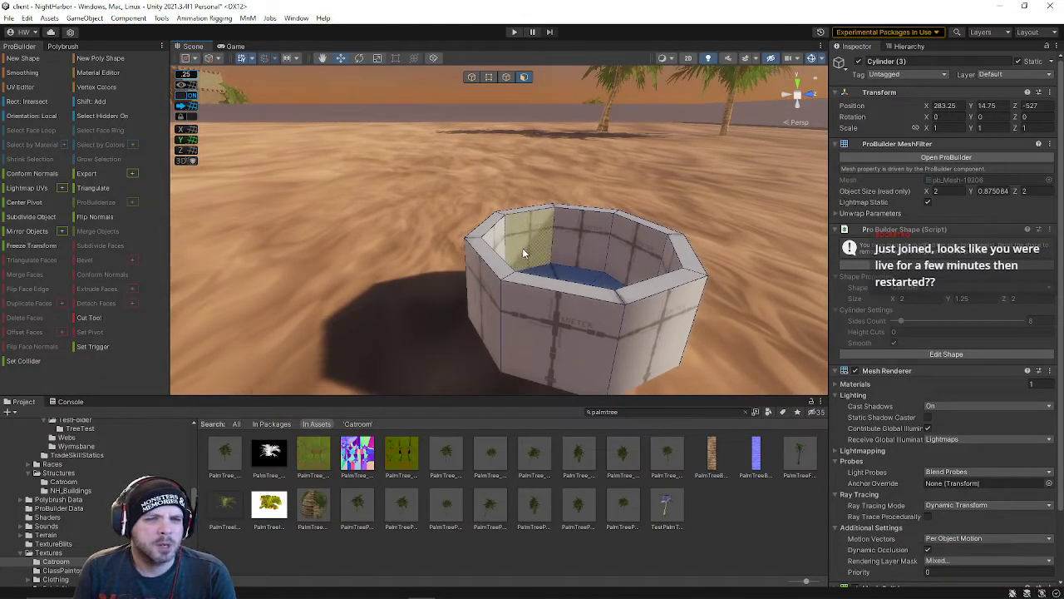
{"action": "right_click_drag", "start_coordinate": [470, 236], "coordinate": [656, 314]}
Step: Create a ProBuilder cube post inside the well with size X 0.125, Y 1.25, Z 0.125
{"action": "left_click", "coordinate": [23, 58]}
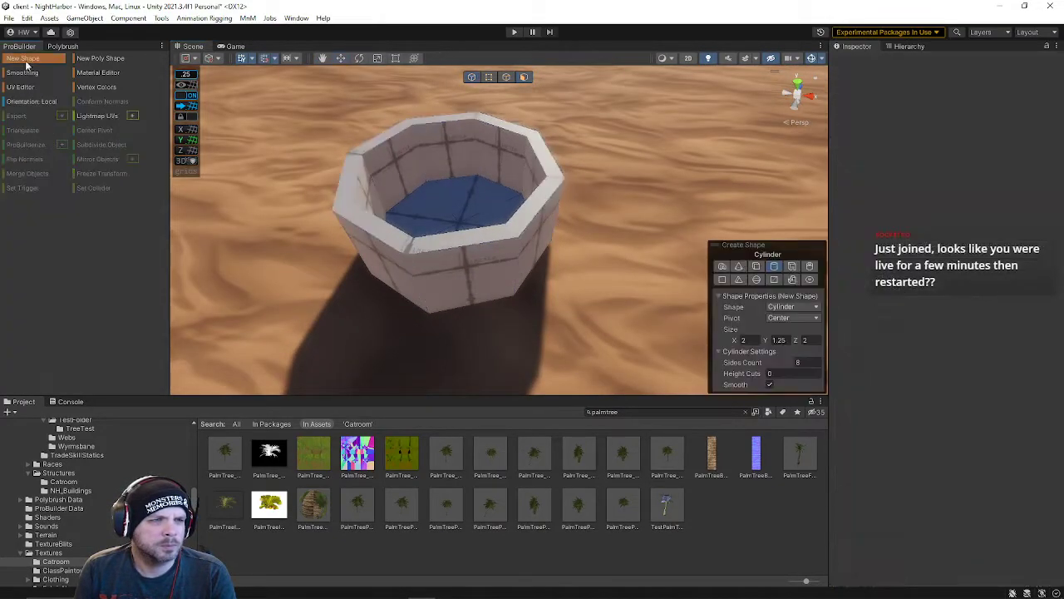
{"action": "right_click_drag", "start_coordinate": [418, 181], "coordinate": [551, 225]}
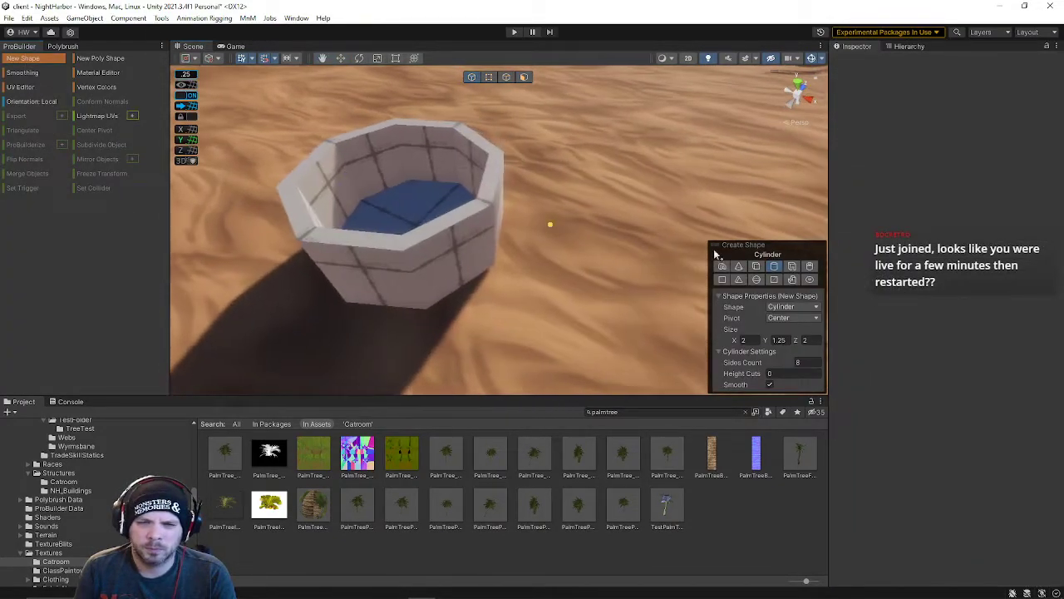
{"action": "left_click", "coordinate": [757, 266]}
{"action": "right_click_drag", "start_coordinate": [394, 214], "coordinate": [426, 269]}
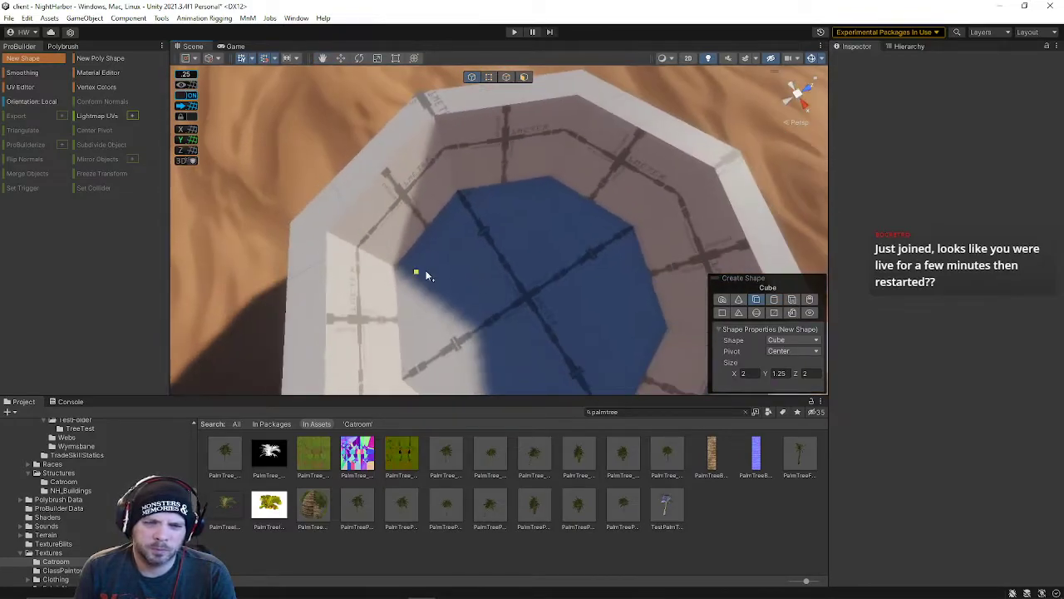
{"action": "left_click_drag", "start_coordinate": [416, 271], "coordinate": [474, 295]}
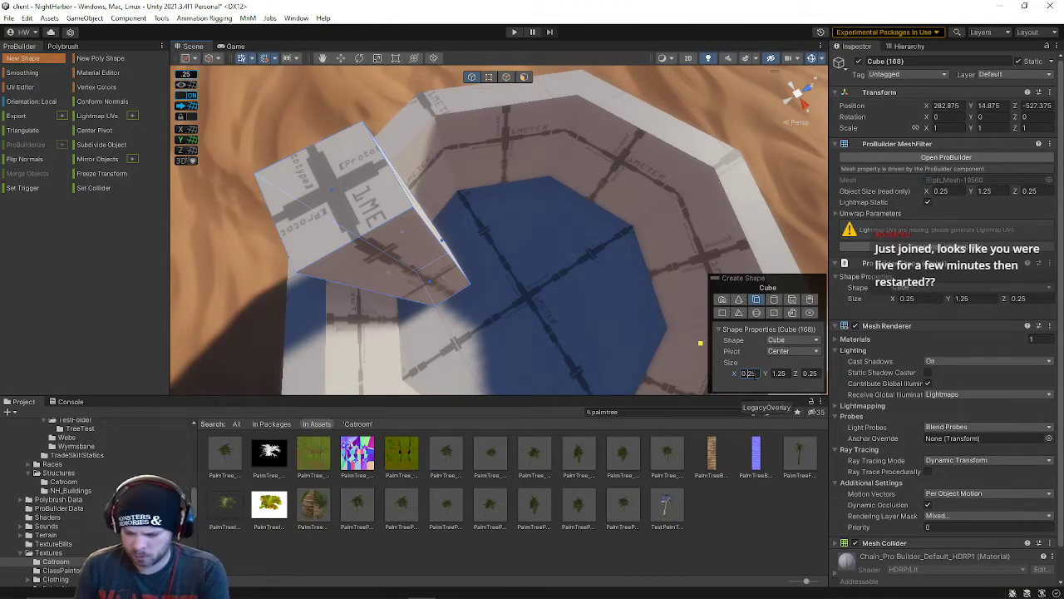
{"action": "type", "text": "0.125"}
{"action": "left_click", "coordinate": [812, 375]}
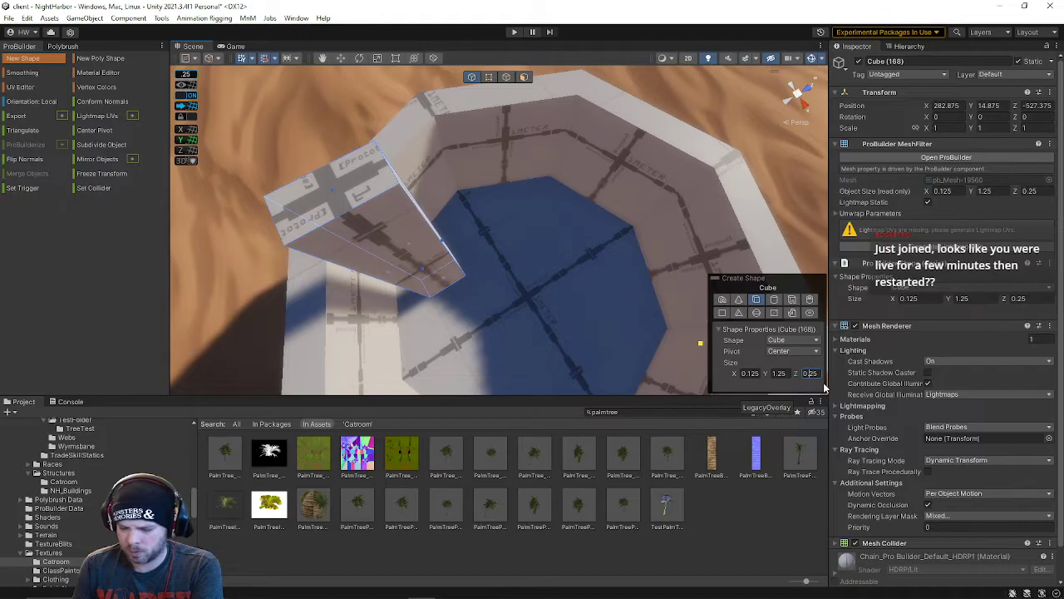
{"action": "type", "text": "0.125"}
{"action": "right_click_drag", "start_coordinate": [388, 266], "coordinate": [382, 157]}
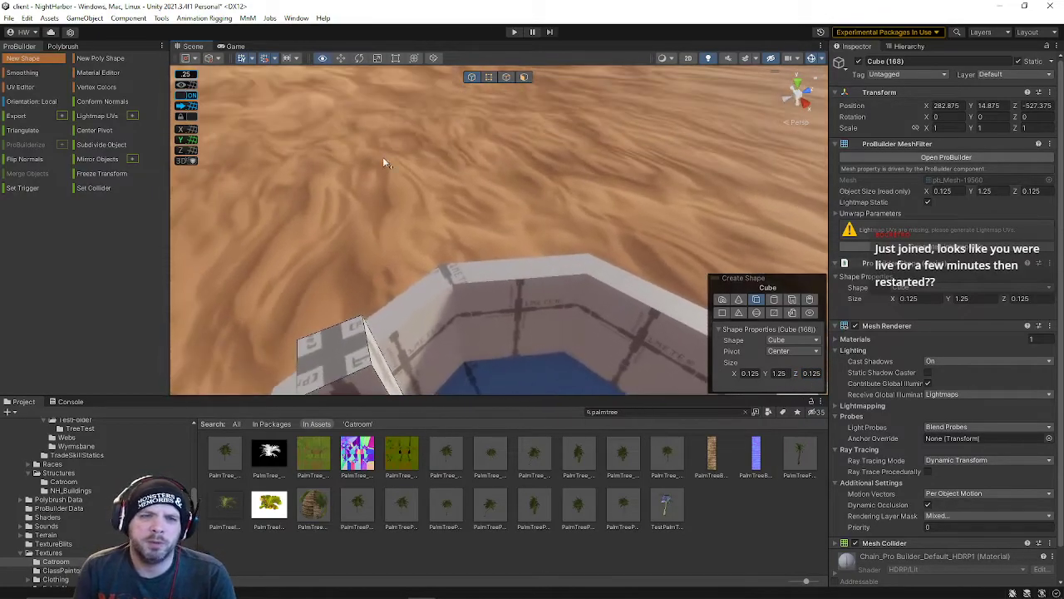
Step: Move the thin post to the edge of the well wall, at X 283.25 and Z -528
{"action": "key", "text": "Escape"}
{"action": "key", "text": "s"}
{"action": "right_click_drag", "start_coordinate": [419, 225], "coordinate": [496, 274]}
{"action": "mouse_move", "coordinate": [490, 290]}
{"action": "left_mouse_down"}
{"action": "mouse_move", "coordinate": [513, 299]}
{"action": "mouse_move", "coordinate": [487, 289]}
{"action": "left_mouse_up"}
{"action": "key", "text": "f"}
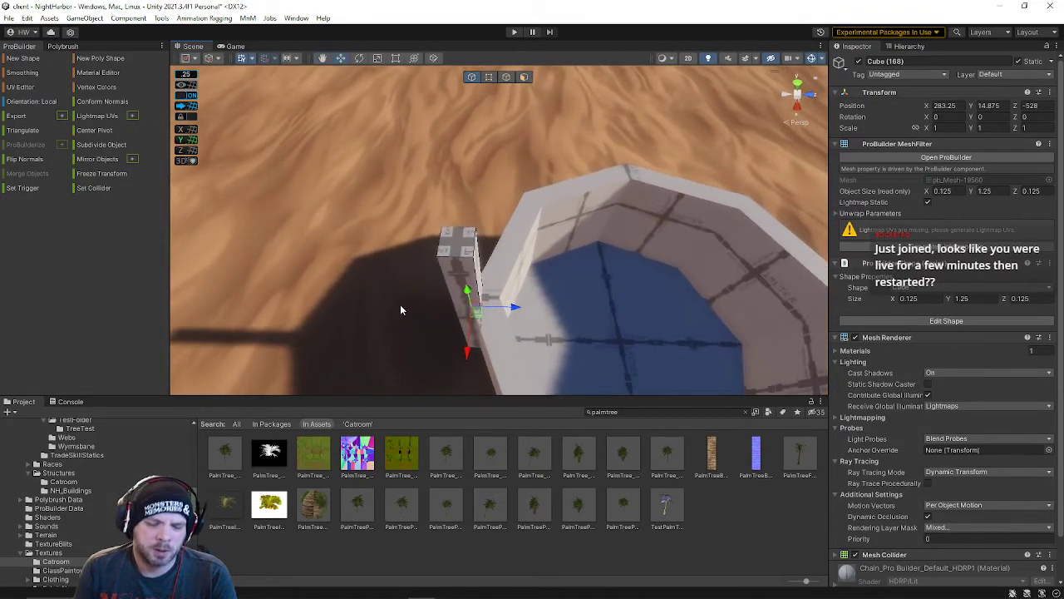
Step: Reduce the grid snap to 0.0313 and seat the post on the well's rim at Y 15.625
{"action": "key", "text": "minus"}
{"action": "key", "text": "minus"}
{"action": "left_click_drag", "start_coordinate": [511, 306], "coordinate": [479, 173]}
{"action": "right_click_drag", "start_coordinate": [524, 219], "coordinate": [531, 111]}
{"action": "key", "text": "s"}
{"action": "key", "text": "minus"}
{"action": "left_click_drag", "start_coordinate": [527, 113], "coordinate": [509, 110]}
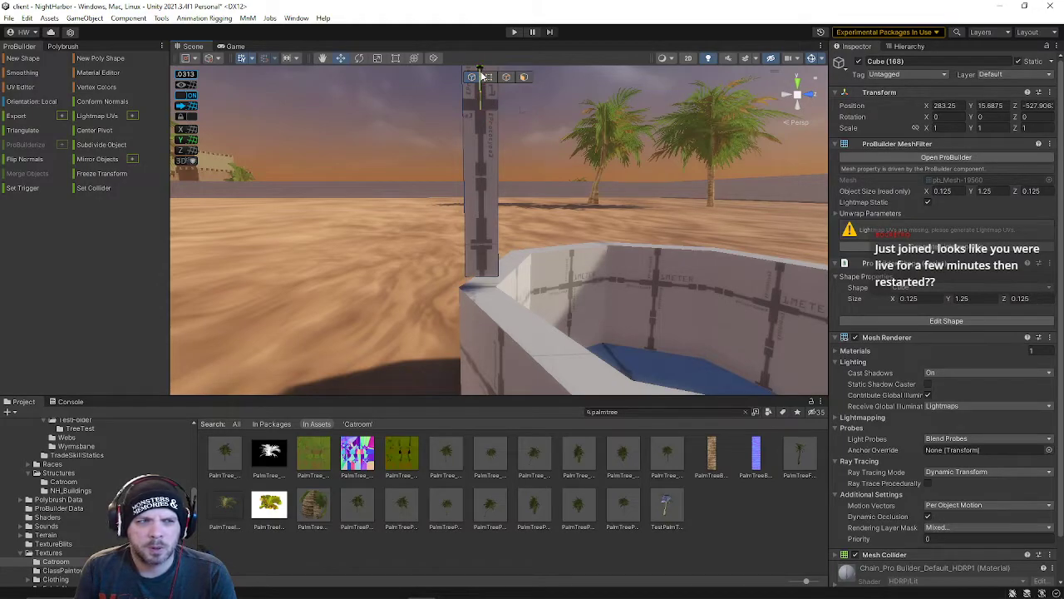
{"action": "left_click_drag", "start_coordinate": [480, 74], "coordinate": [480, 89]}
Step: Duplicate the post, place the copy on the opposite side of the well's rim and clear the selection
{"action": "right_click_drag", "start_coordinate": [479, 96], "coordinate": [472, 140]}
{"action": "key", "text": "ctrl+d"}
{"action": "left_click_drag", "start_coordinate": [423, 169], "coordinate": [618, 190]}
{"action": "right_click_drag", "start_coordinate": [617, 190], "coordinate": [559, 156]}
{"action": "left_click", "coordinate": [535, 117]}
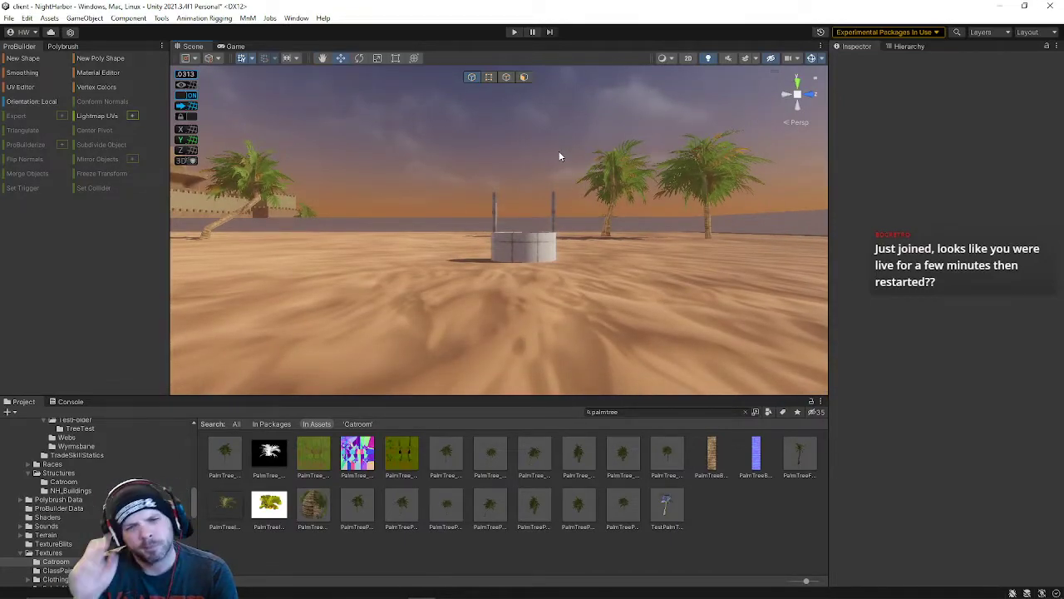
Step: Duplicate one post, raise the copy to Y 16.875 and lower its top vertices to a height of 0.15625
{"action": "right_click_drag", "start_coordinate": [596, 142], "coordinate": [440, 226]}
{"action": "left_click", "coordinate": [460, 233]}
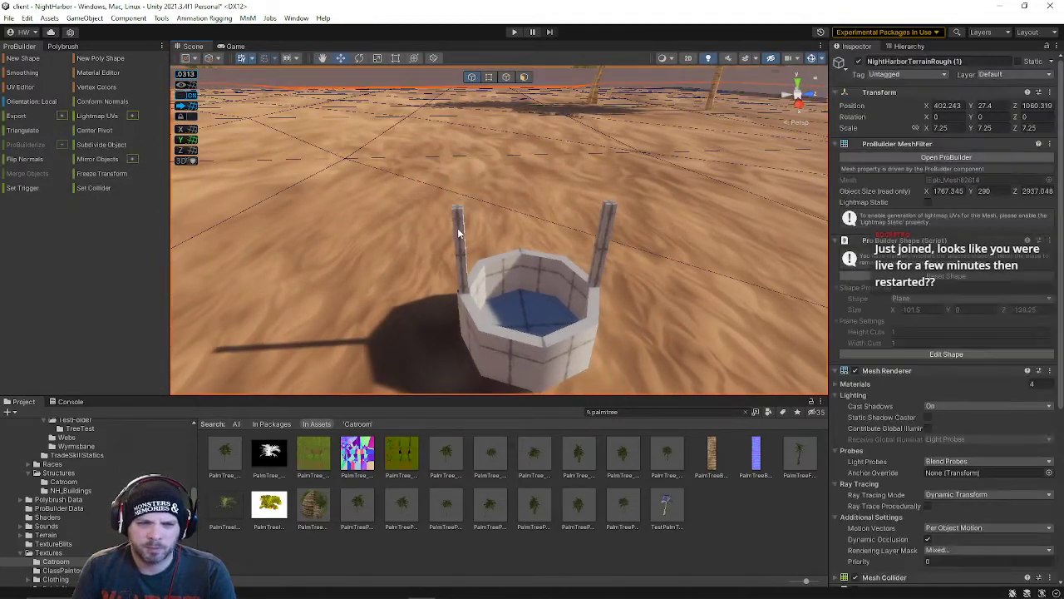
{"action": "key", "text": "ctrl+d"}
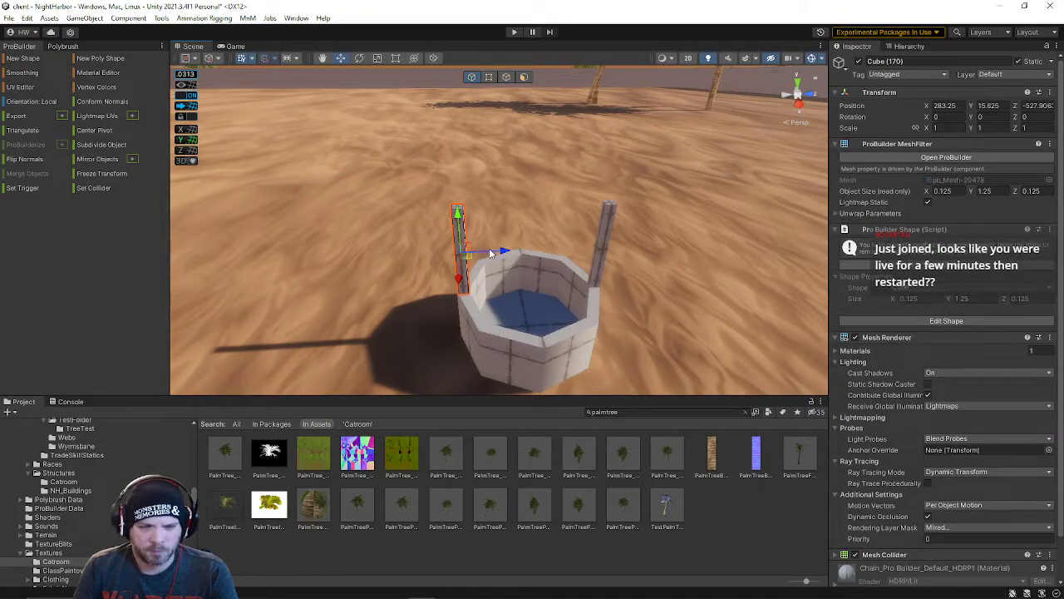
{"action": "left_click_drag", "start_coordinate": [457, 210], "coordinate": [446, 101]}
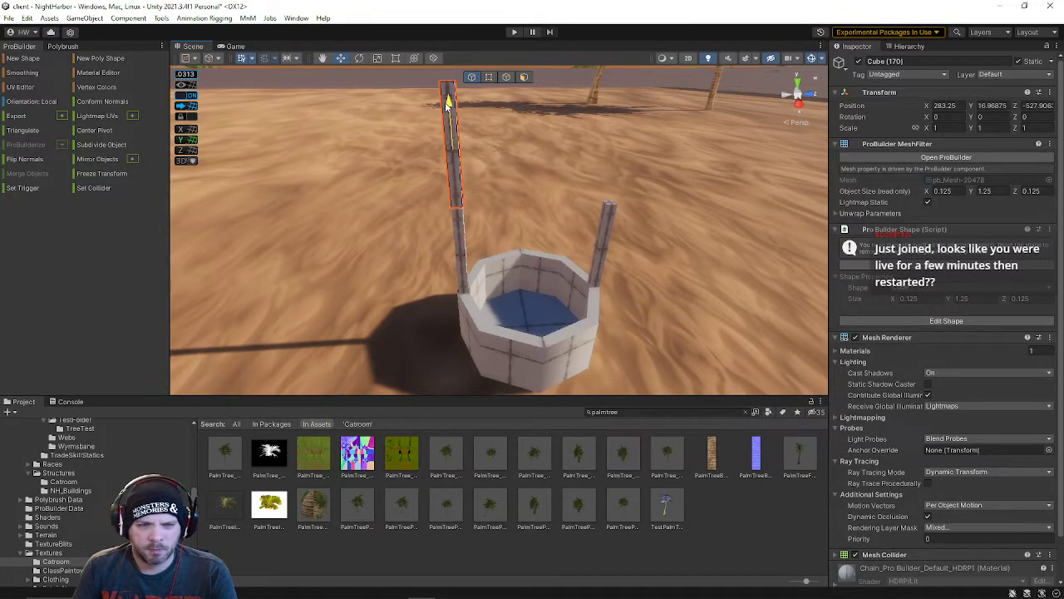
{"action": "left_click", "coordinate": [523, 77]}
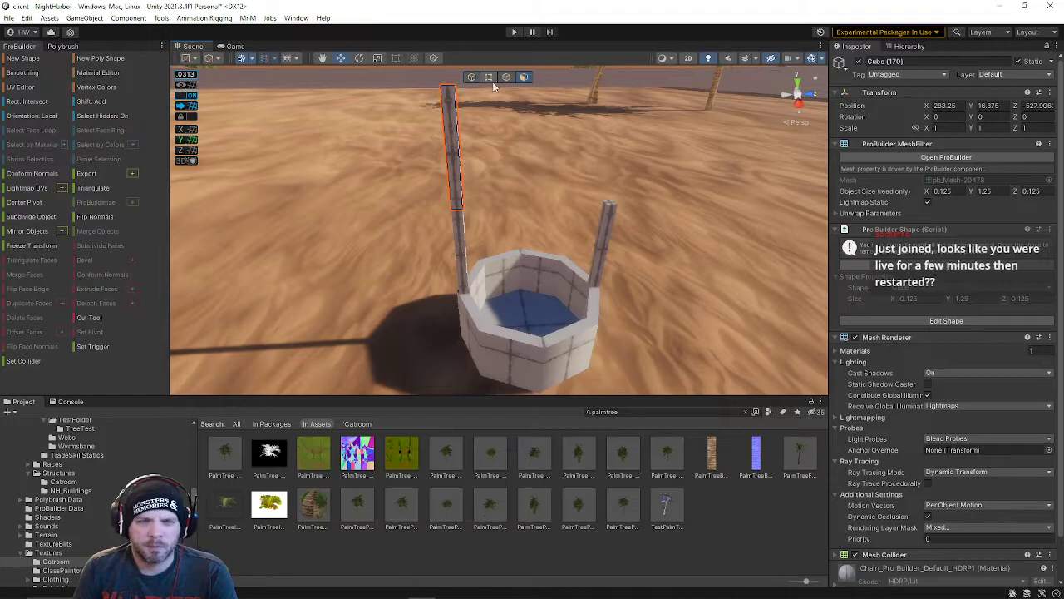
{"action": "left_click", "coordinate": [488, 77]}
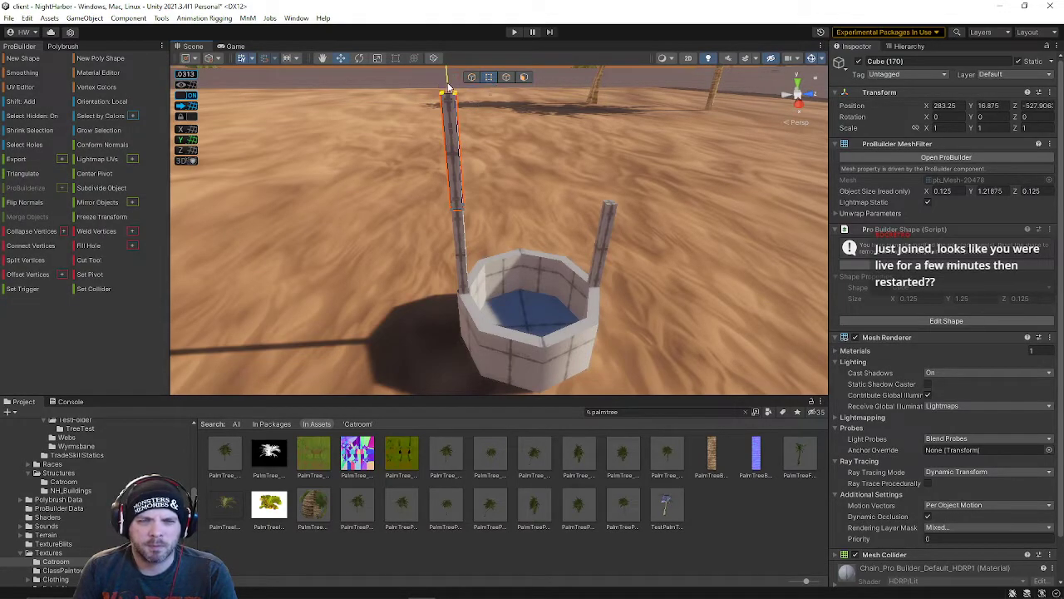
{"action": "left_click_drag", "start_coordinate": [448, 81], "coordinate": [455, 185]}
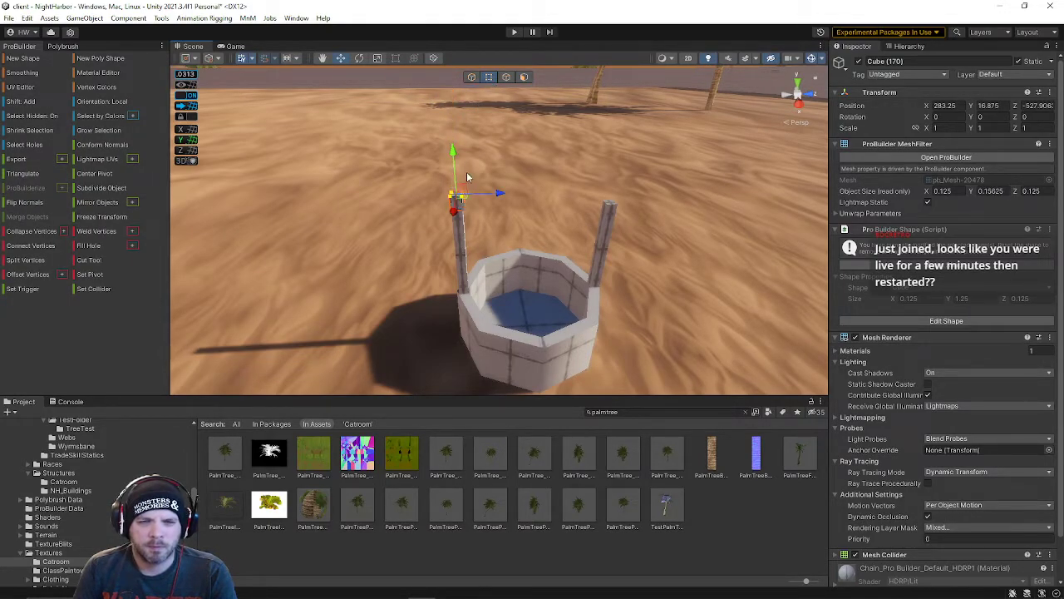
Step: Stretch the short block's end vertices to form a crossbeam about 2 units long spanning both well posts
{"action": "key", "text": "a"}
{"action": "right_click_drag", "start_coordinate": [491, 176], "coordinate": [502, 173]}
{"action": "key", "text": "d"}
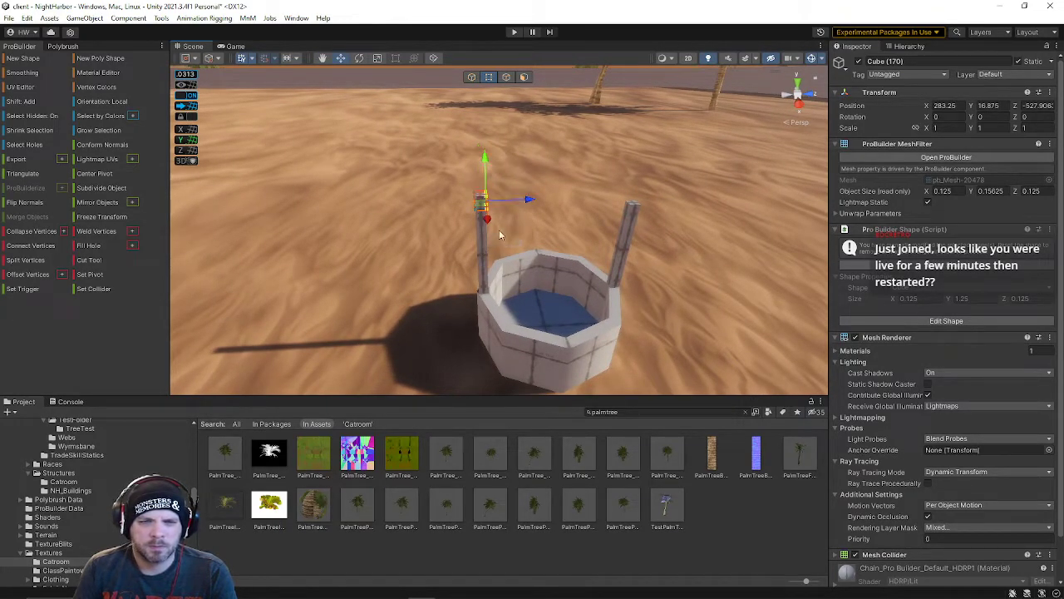
{"action": "left_click_drag", "start_coordinate": [525, 201], "coordinate": [696, 214]}
{"action": "right_click_drag", "start_coordinate": [676, 212], "coordinate": [654, 159]}
{"action": "key", "text": "w"}
{"action": "key", "text": "d"}
{"action": "key", "text": "s"}
{"action": "key", "text": "a"}
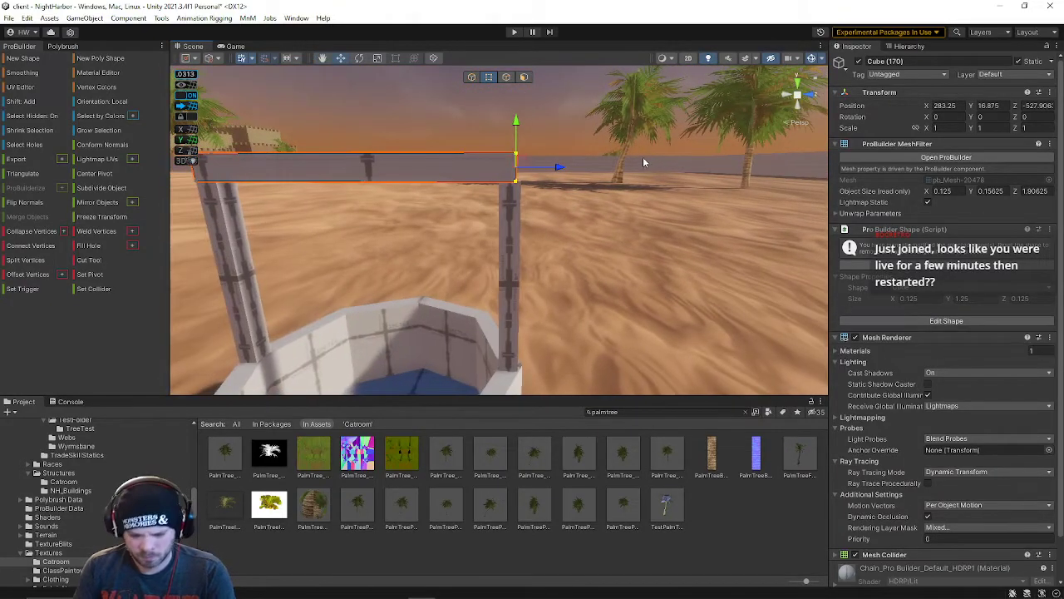
{"action": "left_click_drag", "start_coordinate": [562, 167], "coordinate": [571, 164]}
{"action": "right_click_drag", "start_coordinate": [385, 173], "coordinate": [391, 169]}
{"action": "key", "text": "a"}
{"action": "left_click_drag", "start_coordinate": [386, 142], "coordinate": [462, 173]}
Step: Adjust the crossbeam's width by moving its side faces, using a grid snap of 0.125
{"action": "right_click_drag", "start_coordinate": [514, 176], "coordinate": [315, 178]}
{"action": "key", "text": "d"}
{"action": "key", "text": "w"}
{"action": "left_click", "coordinate": [524, 76]}
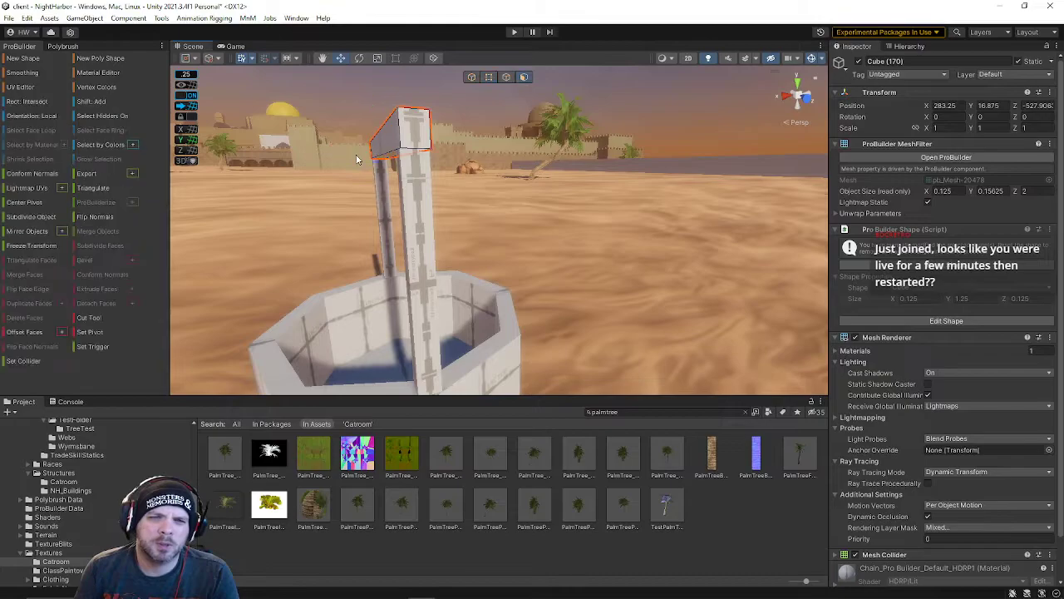
{"action": "left_click", "coordinate": [375, 146]}
{"action": "left_click_drag", "start_coordinate": [343, 146], "coordinate": [321, 146]}
{"action": "key", "text": "minus"}
{"action": "right_click_drag", "start_coordinate": [406, 137], "coordinate": [364, 135]}
{"action": "key", "text": "d"}
{"action": "left_click", "coordinate": [369, 142]}
{"action": "left_click_drag", "start_coordinate": [340, 154], "coordinate": [348, 156]}
{"action": "key", "text": "a"}
Step: Select all faces of the well's octagonal cylinder and apply the first palette material, a sandstone texture
{"action": "right_click_drag", "start_coordinate": [366, 150], "coordinate": [538, 224]}
{"action": "left_click", "coordinate": [446, 130]}
{"action": "key", "text": "a"}
{"action": "key", "text": "s"}
{"action": "key", "text": "w"}
{"action": "left_click", "coordinate": [502, 234]}
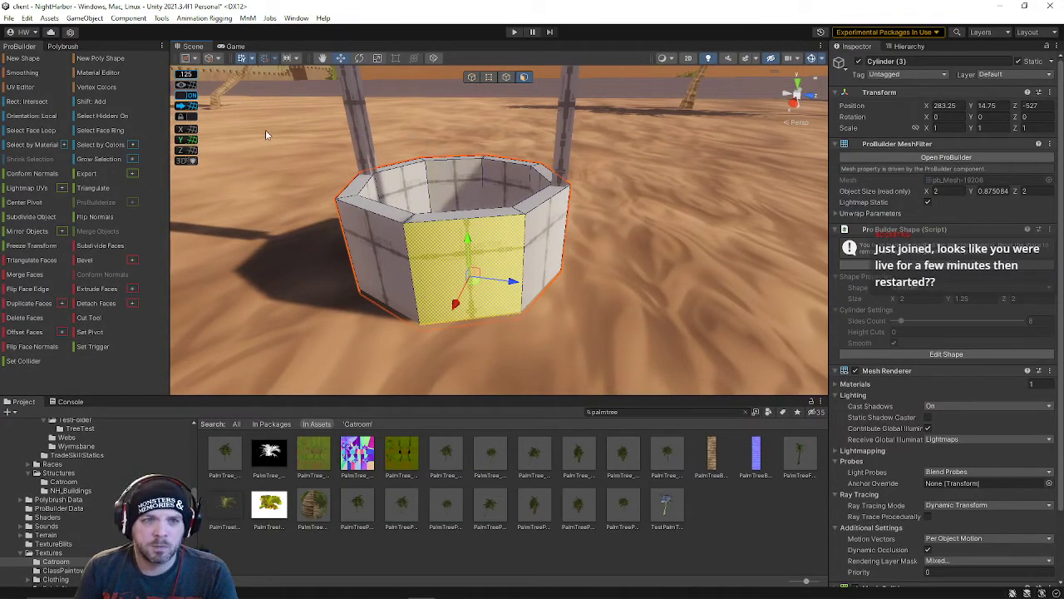
{"action": "left_click_drag", "start_coordinate": [266, 134], "coordinate": [681, 408]}
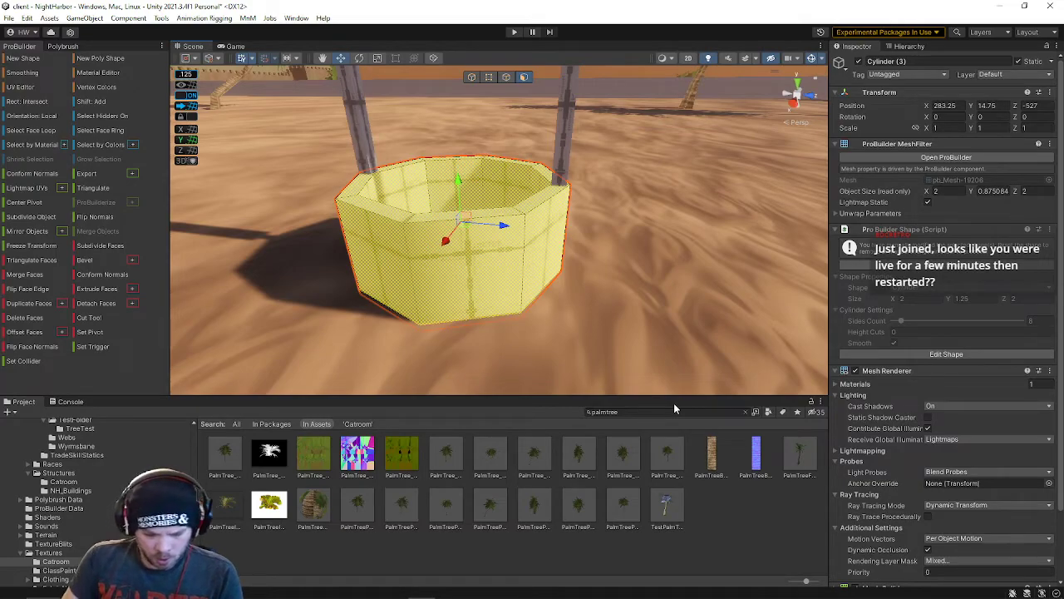
{"action": "key", "text": "alt+1"}
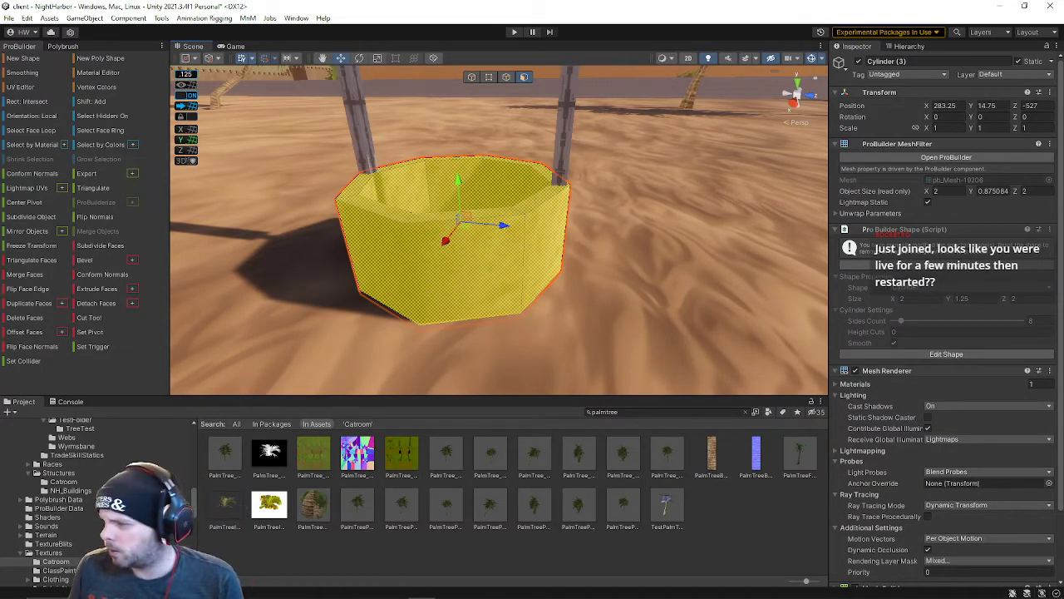
Step: Examine the well's new surface texture up close and from several sides, then clear the selection
{"action": "right_click_drag", "start_coordinate": [740, 340], "coordinate": [669, 249]}
{"action": "key", "text": "q"}
{"action": "left_click", "coordinate": [693, 163]}
{"action": "key", "text": "d"}
{"action": "right_click_drag", "start_coordinate": [694, 164], "coordinate": [595, 180]}
{"action": "key", "text": "w"}
{"action": "left_click", "coordinate": [595, 186]}
{"action": "key", "text": "f"}
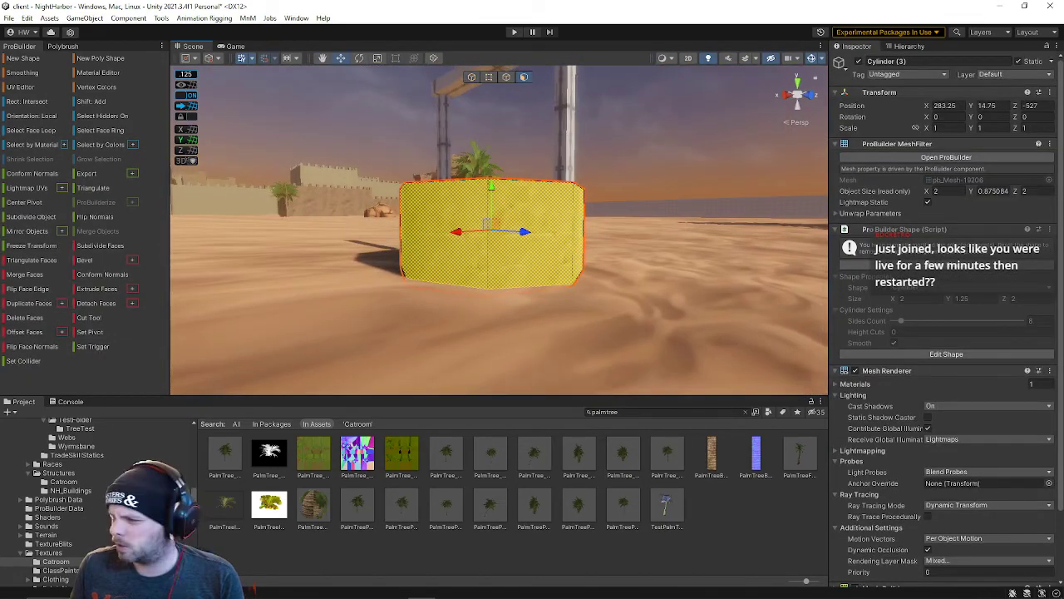
{"action": "scroll", "coordinate": [573, 252], "scroll_direction": "up", "scroll_amount": 6}
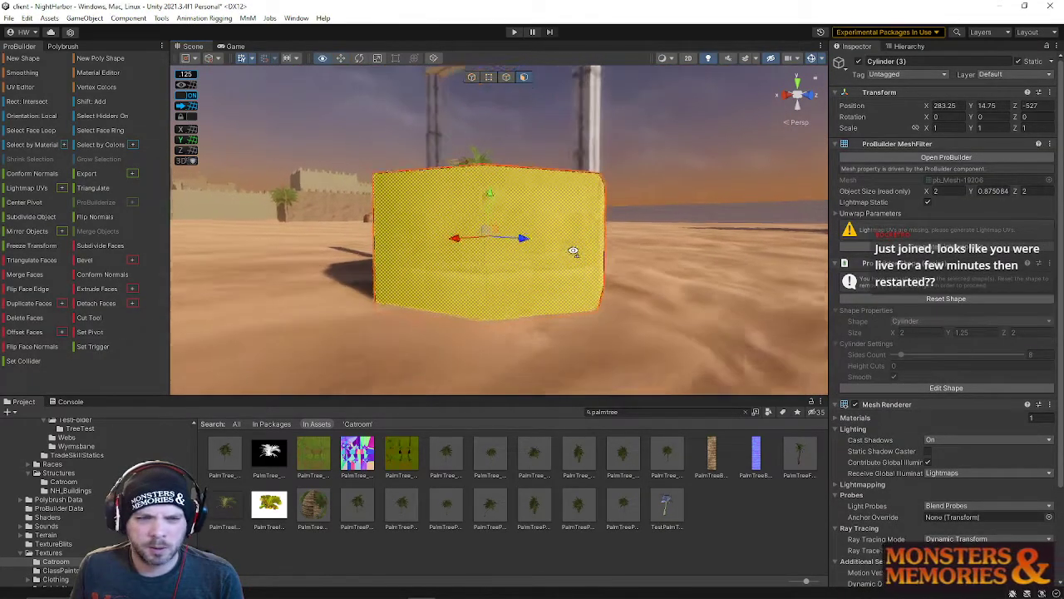
{"action": "left_click", "coordinate": [662, 197]}
{"action": "key", "text": "s"}
{"action": "right_click_drag", "start_coordinate": [555, 208], "coordinate": [720, 206]}
{"action": "key", "text": "a"}
{"action": "key", "text": "d"}
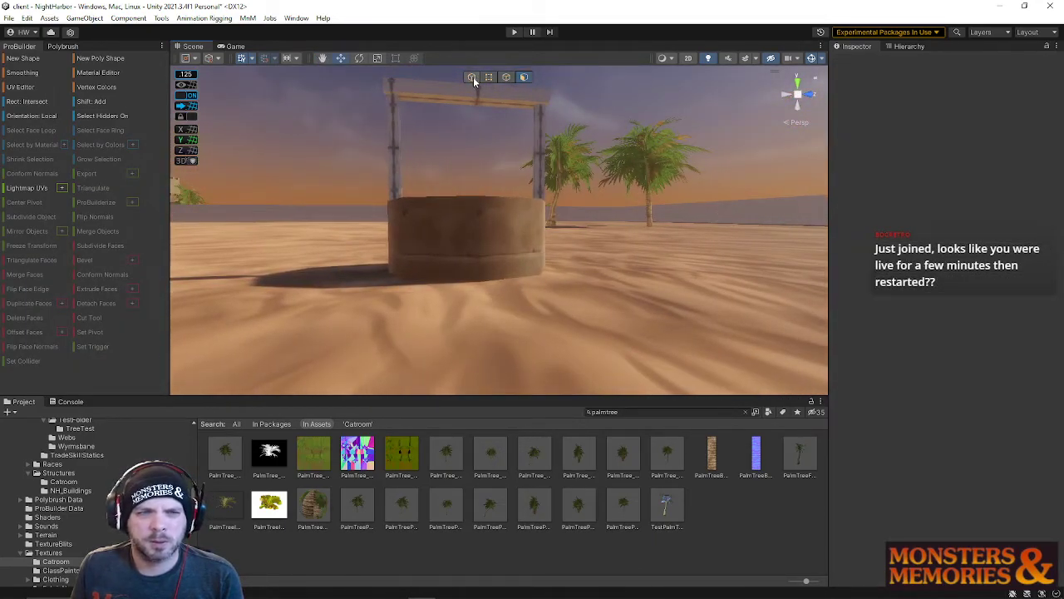
Step: Reselect every face of the well's cylinder
{"action": "left_click", "coordinate": [486, 259]}
{"action": "key", "text": "ctrl+a"}
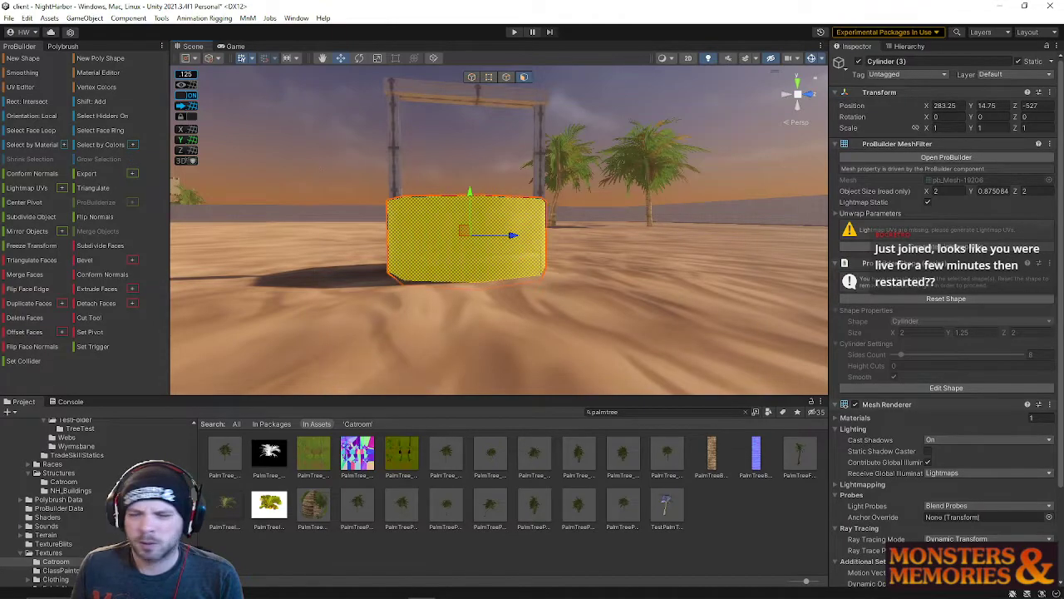
{"action": "key", "text": "q"}
{"action": "right_click_drag", "start_coordinate": [574, 300], "coordinate": [540, 315]}
{"action": "key", "text": "e"}
{"action": "key", "text": "q"}
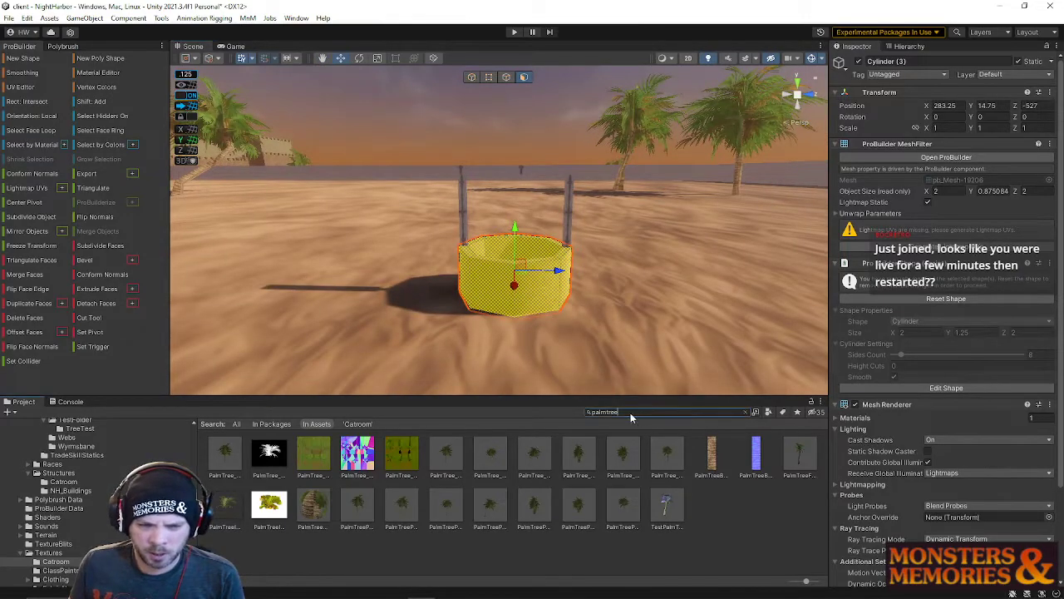
Step: Search the project assets for "wood" and save the scene
{"action": "type", "text": "wood"}
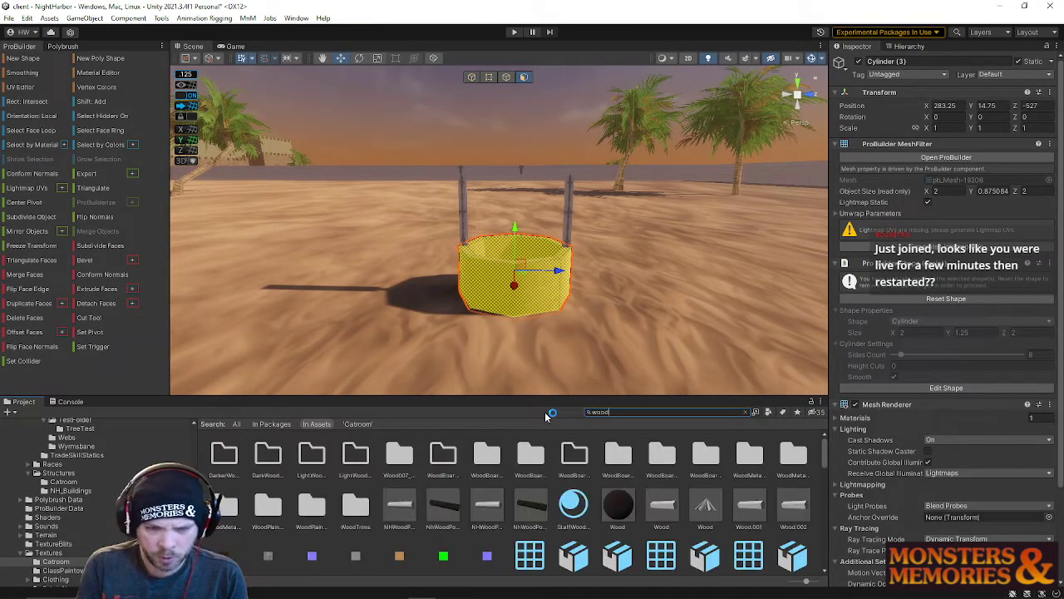
{"action": "left_click_drag", "start_coordinate": [553, 383], "coordinate": [509, 309]}
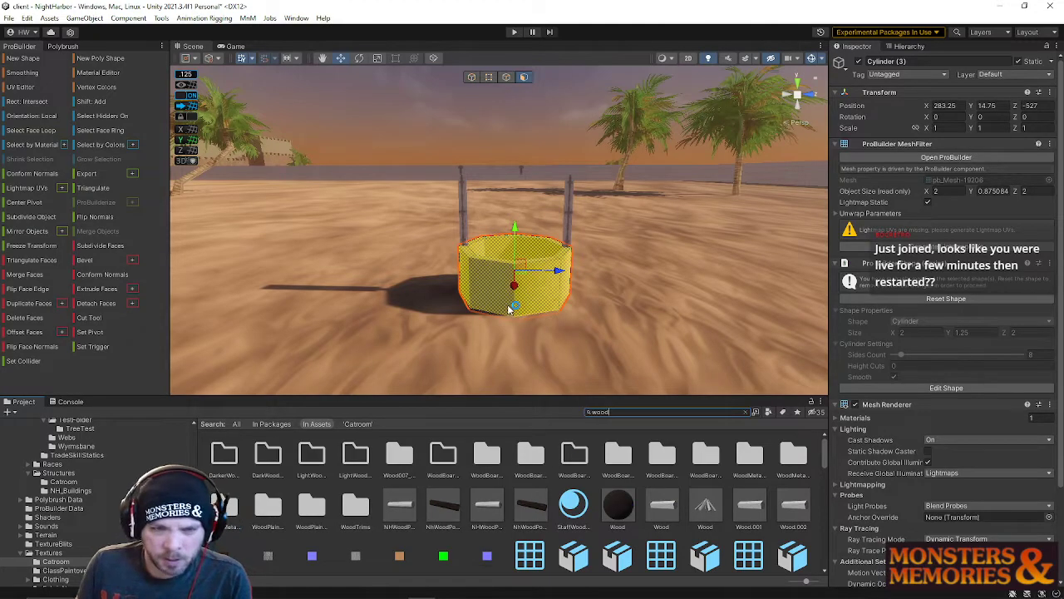
{"action": "key", "text": "w"}
{"action": "right_click_drag", "start_coordinate": [509, 309], "coordinate": [529, 294]}
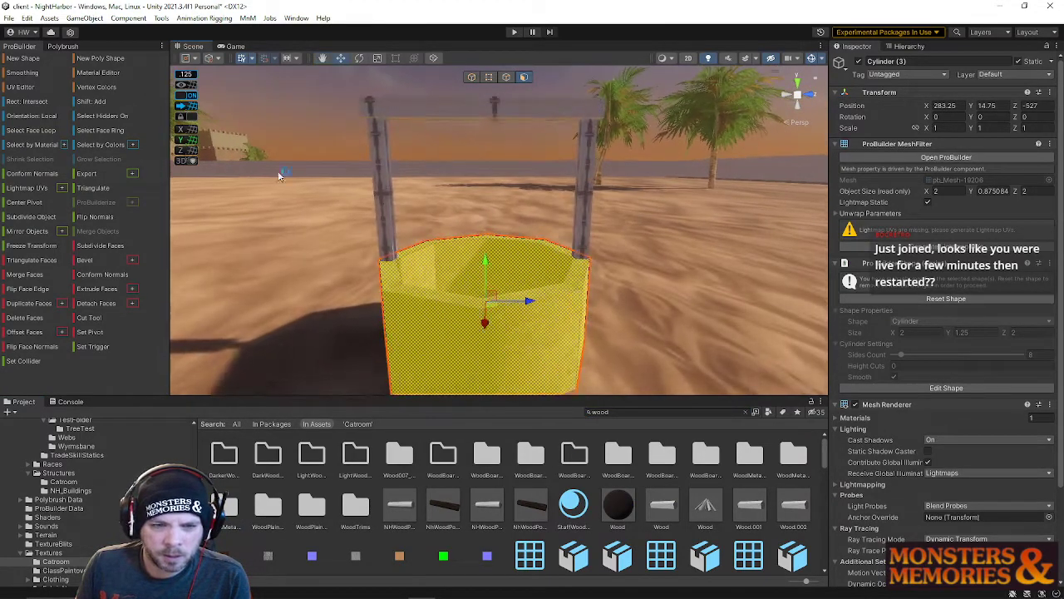
{"action": "left_click", "coordinate": [9, 18]}
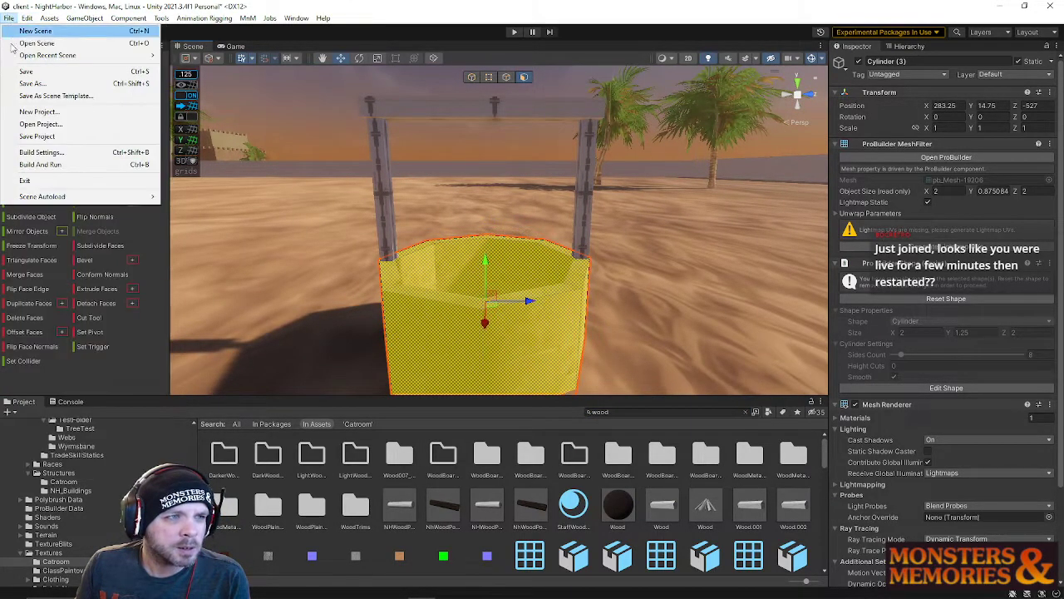
{"action": "left_click", "coordinate": [26, 71]}
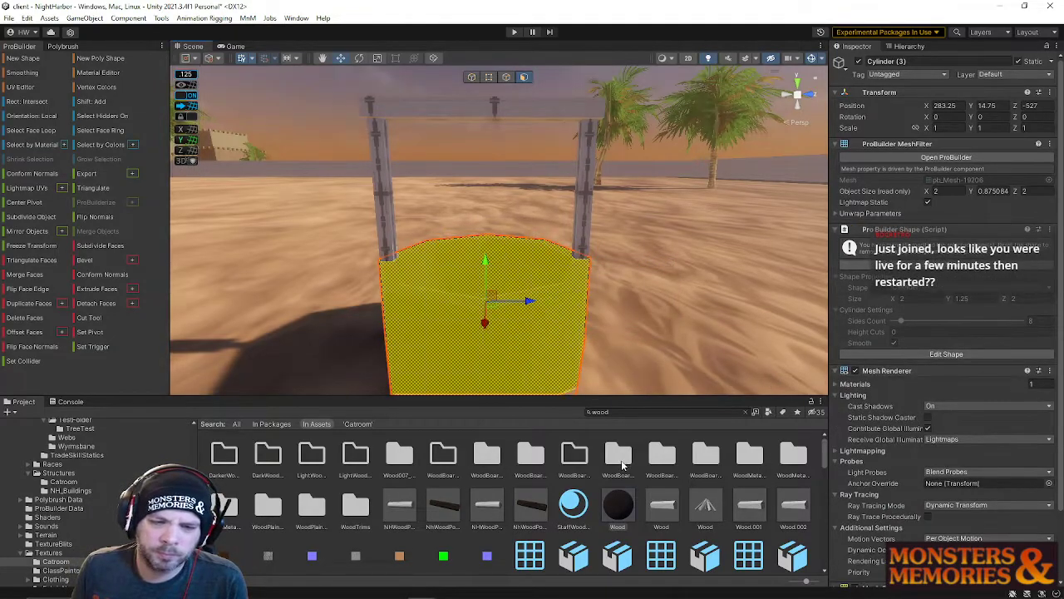
Step: Apply the dark Wood material to both well posts and the crossbeam
{"action": "left_click_drag", "start_coordinate": [618, 503], "coordinate": [586, 200]}
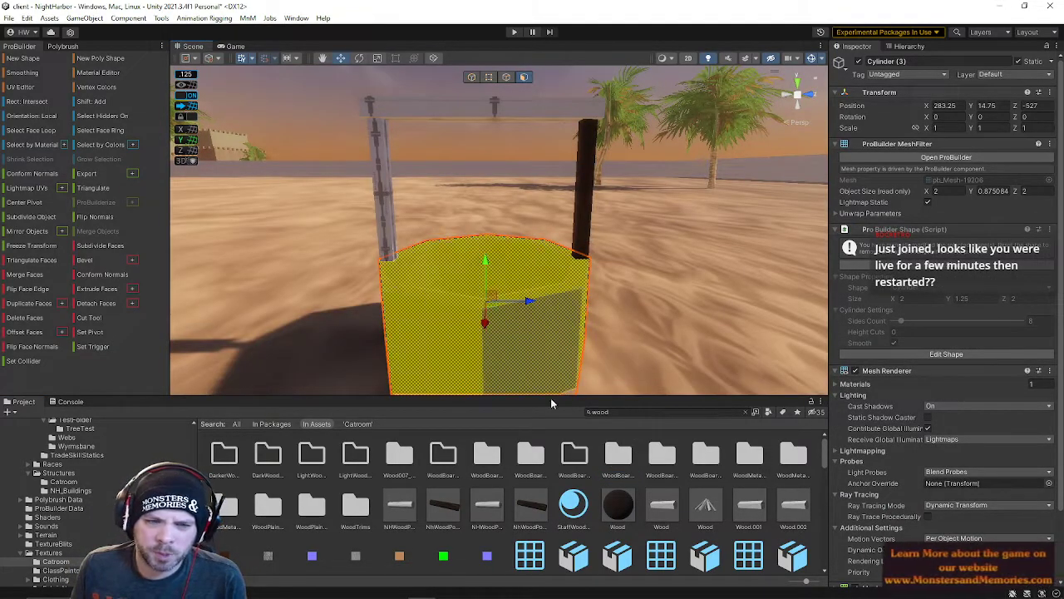
{"action": "mouse_move", "coordinate": [559, 449]}
{"action": "left_mouse_down"}
{"action": "mouse_move", "coordinate": [631, 366]}
{"action": "mouse_move", "coordinate": [636, 453]}
{"action": "left_mouse_up"}
{"action": "left_click_drag", "start_coordinate": [609, 513], "coordinate": [395, 228]}
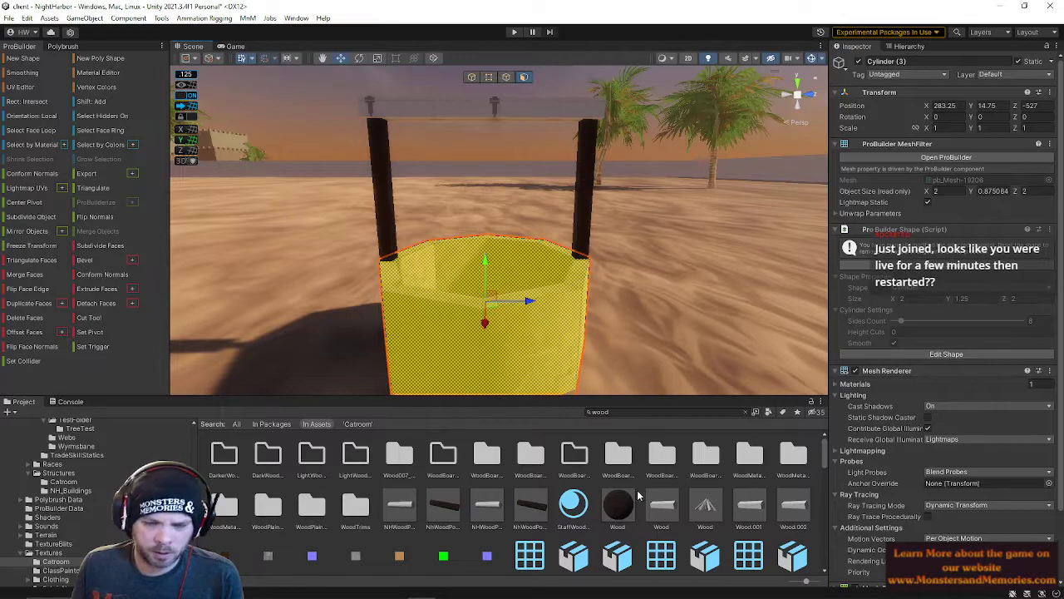
{"action": "left_click_drag", "start_coordinate": [616, 366], "coordinate": [502, 125]}
{"action": "scroll", "coordinate": [502, 124], "scroll_direction": "down", "scroll_amount": 3}
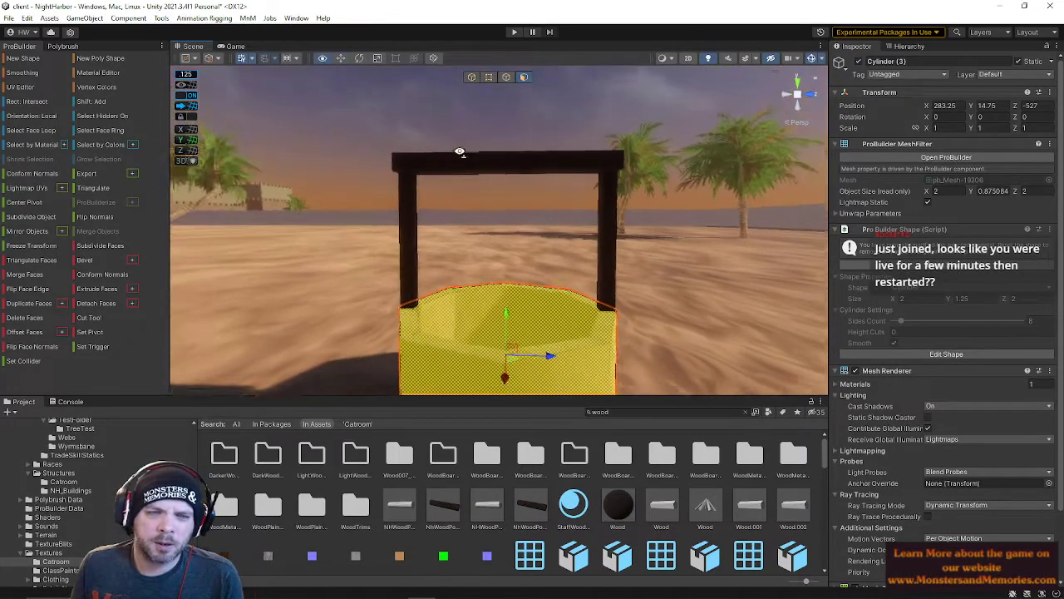
Step: Select the well's floor and inner wall faces and scale them inward to thicken the rim
{"action": "left_click", "coordinate": [434, 132]}
{"action": "key", "text": "s"}
{"action": "right_click_drag", "start_coordinate": [434, 132], "coordinate": [521, 309]}
{"action": "key", "text": "w"}
{"action": "left_click", "coordinate": [468, 264]}
{"action": "key", "text": "w"}
{"action": "left_click", "coordinate": [542, 269]}
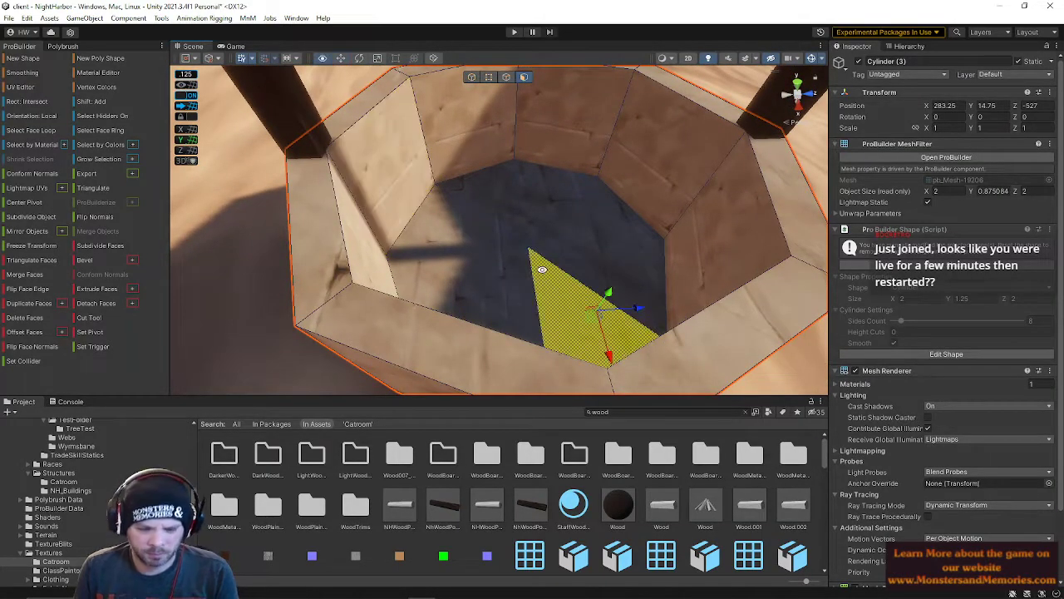
{"action": "key", "text": "alt+g"}
{"action": "left_click", "coordinate": [641, 157], "text": "shift"}
{"action": "left_click", "coordinate": [692, 213], "text": "shift"}
{"action": "left_click", "coordinate": [570, 143], "text": "shift"}
{"action": "left_click", "coordinate": [474, 111], "text": "shift"}
{"action": "left_click", "coordinate": [402, 196], "text": "shift"}
{"action": "left_click", "coordinate": [369, 270], "text": "shift"}
{"action": "right_click_drag", "start_coordinate": [461, 281], "coordinate": [819, 268]}
{"action": "left_click", "coordinate": [689, 169], "text": "shift"}
{"action": "left_click", "coordinate": [619, 135], "text": "shift"}
{"action": "key", "text": "r"}
{"action": "left_click_drag", "start_coordinate": [587, 185], "coordinate": [569, 189]}
{"action": "right_click_drag", "start_coordinate": [571, 188], "coordinate": [628, 71]}
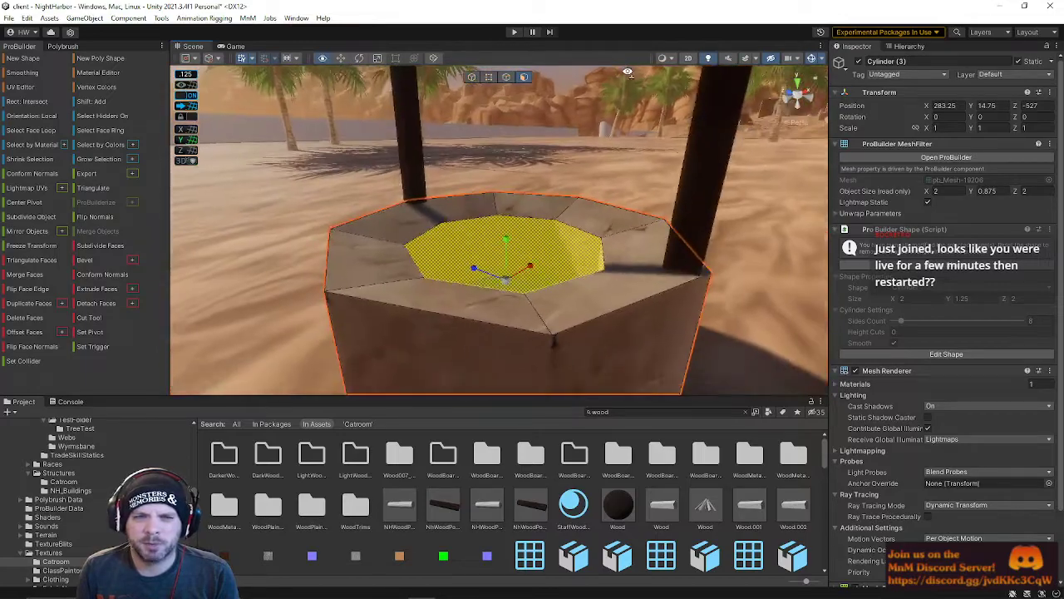
Step: Select the loop of edges around the well's inner rim and adjust its height
{"action": "left_click", "coordinate": [506, 77]}
{"action": "left_click", "coordinate": [474, 218]}
{"action": "left_click", "coordinate": [523, 218], "text": "shift"}
{"action": "left_click", "coordinate": [579, 230], "text": "shift"}
{"action": "left_click", "coordinate": [606, 253], "text": "shift"}
{"action": "left_click", "coordinate": [504, 290], "text": "shift"}
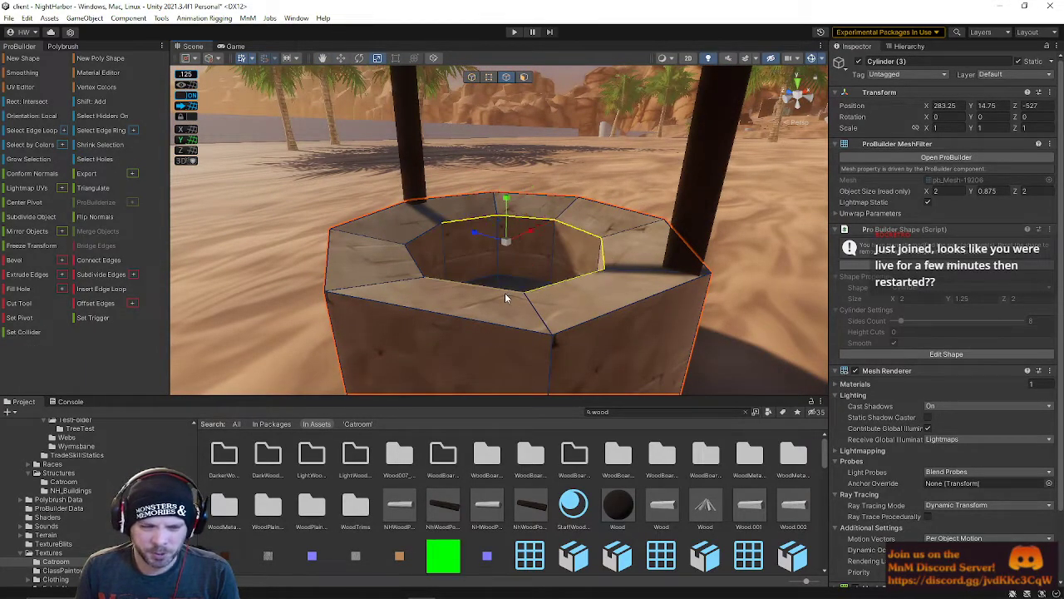
{"action": "left_click", "coordinate": [413, 254], "text": "shift"}
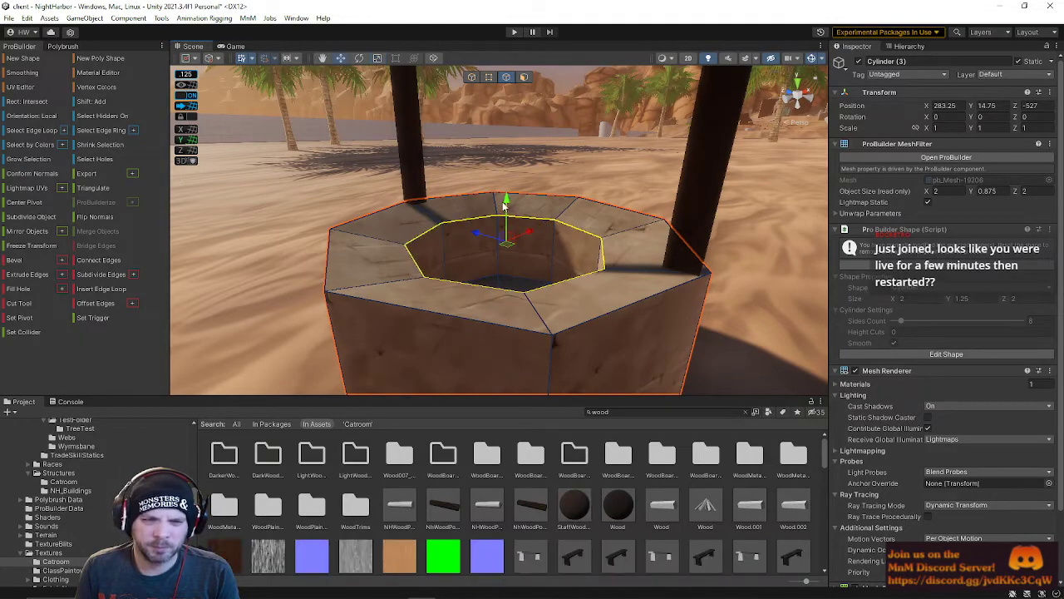
{"action": "left_click_drag", "start_coordinate": [505, 210], "coordinate": [509, 191]}
Step: Move both wooden posts inward along the Z axis to stand on the thicker rim, one of them at Z -526.25
{"action": "key", "text": "s"}
{"action": "right_click_drag", "start_coordinate": [507, 238], "coordinate": [582, 233]}
{"action": "key", "text": "q"}
{"action": "key", "text": "e"}
{"action": "key", "text": "w"}
{"action": "key", "text": "s"}
{"action": "left_click", "coordinate": [472, 78]}
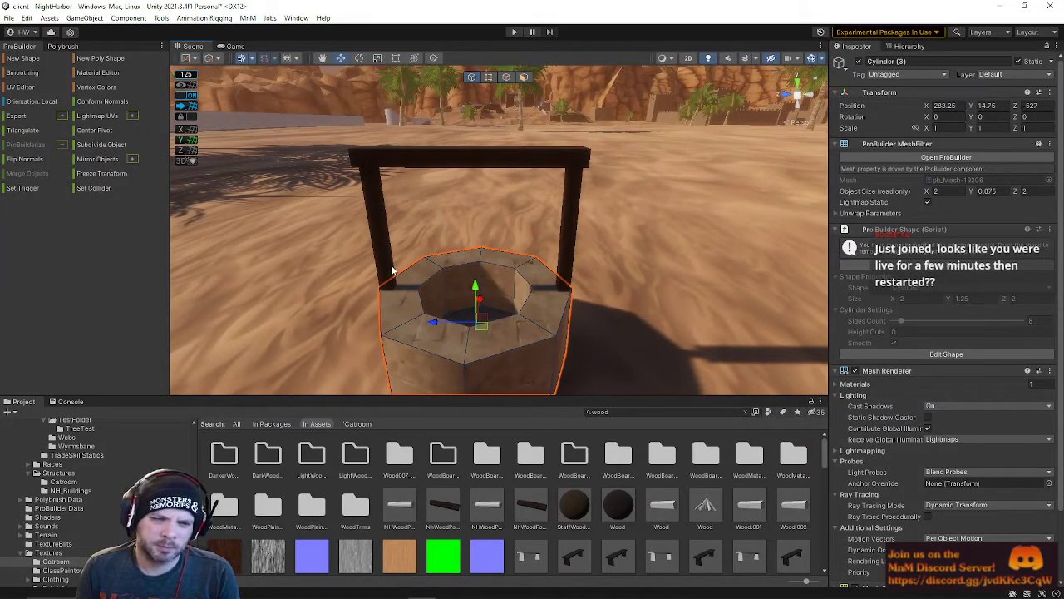
{"action": "left_click", "coordinate": [395, 260]}
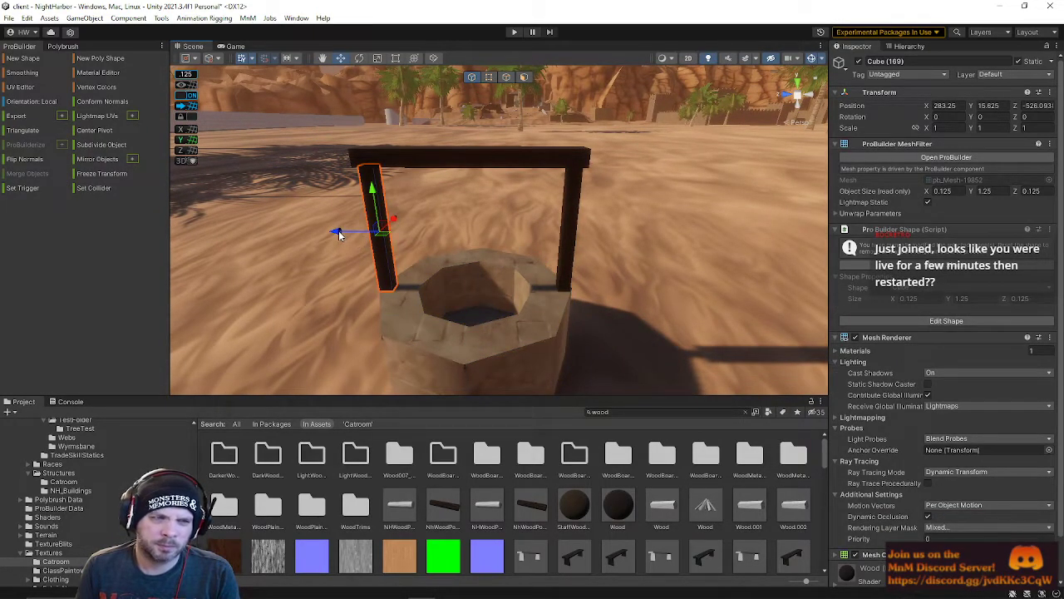
{"action": "left_click_drag", "start_coordinate": [347, 236], "coordinate": [351, 233]}
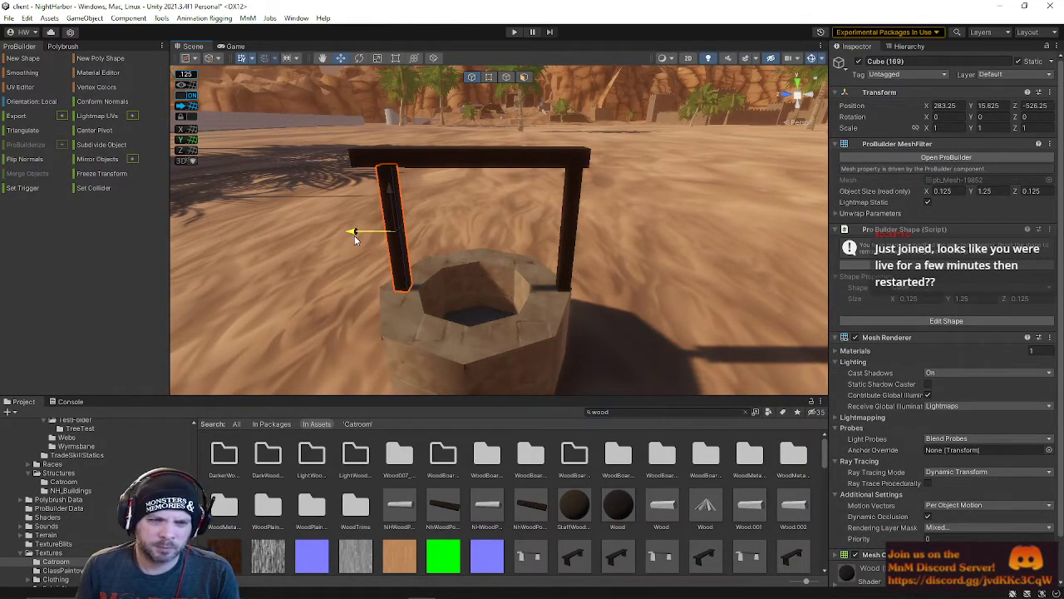
{"action": "left_click", "coordinate": [571, 264]}
{"action": "left_click_drag", "start_coordinate": [522, 239], "coordinate": [515, 238]}
{"action": "left_click_drag", "start_coordinate": [544, 306], "coordinate": [543, 319], "text": "alt"}
Step: Return to face editing and select the well's cylinder
{"action": "left_click", "coordinate": [543, 318]}
{"action": "key", "text": "g"}
{"action": "left_click", "coordinate": [549, 341]}
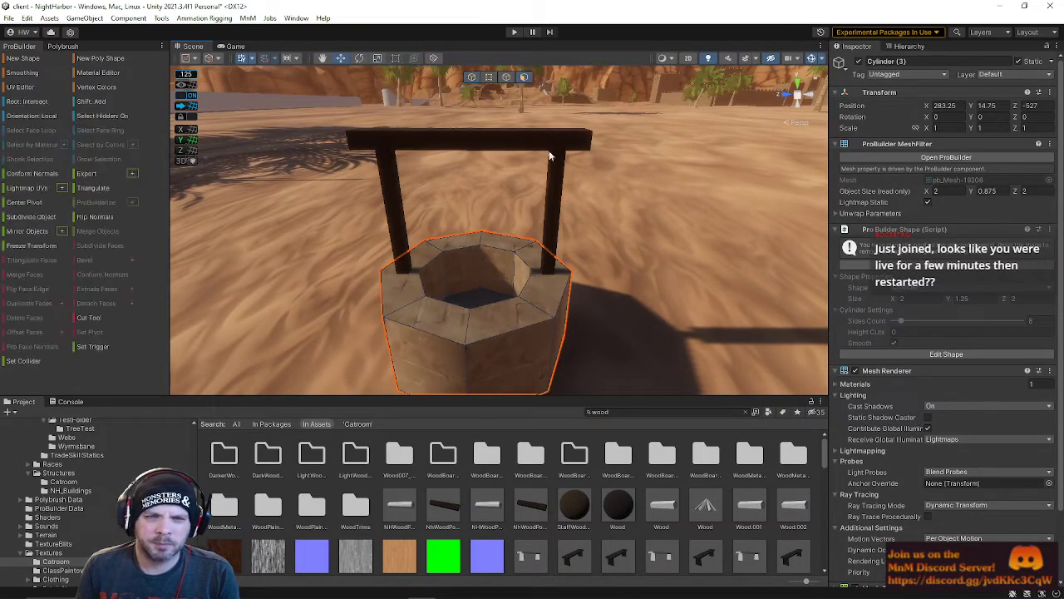
{"action": "left_click_drag", "start_coordinate": [422, 363], "coordinate": [780, 233], "text": "alt"}
{"action": "left_click", "coordinate": [722, 217], "text": "shift"}
{"action": "left_click", "coordinate": [715, 212], "text": "shift"}
{"action": "left_click", "coordinate": [710, 202], "text": "shift"}
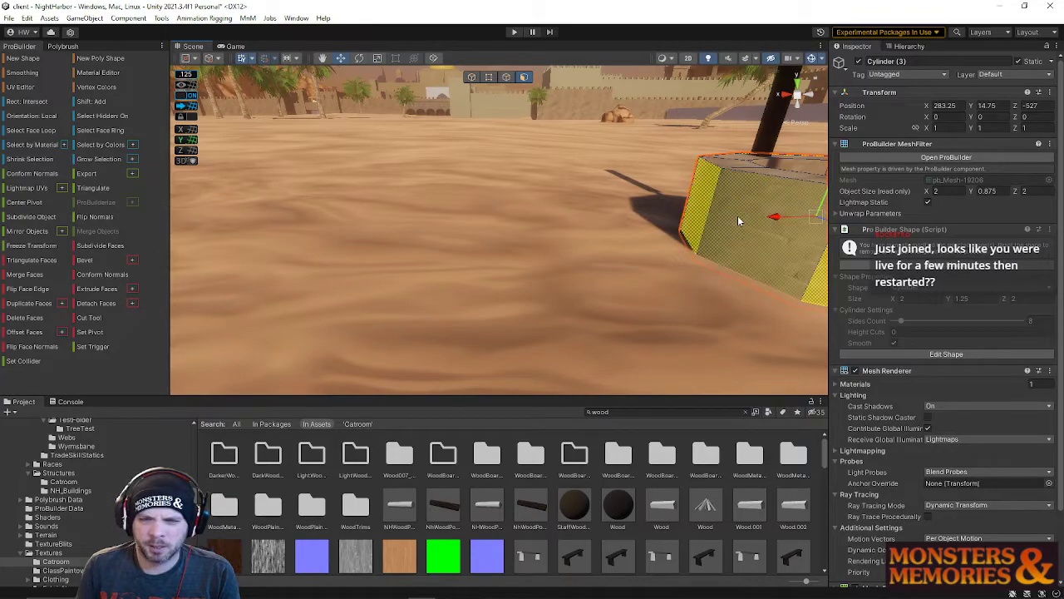
{"action": "left_click", "coordinate": [737, 246]}
{"action": "right_click_drag", "start_coordinate": [738, 245], "coordinate": [780, 223]}
{"action": "left_click", "coordinate": [675, 242], "text": "shift"}
{"action": "left_click", "coordinate": [636, 232]}
{"action": "left_click", "coordinate": [759, 260]}
{"action": "left_click", "coordinate": [635, 254]}
{"action": "left_click", "coordinate": [681, 269]}
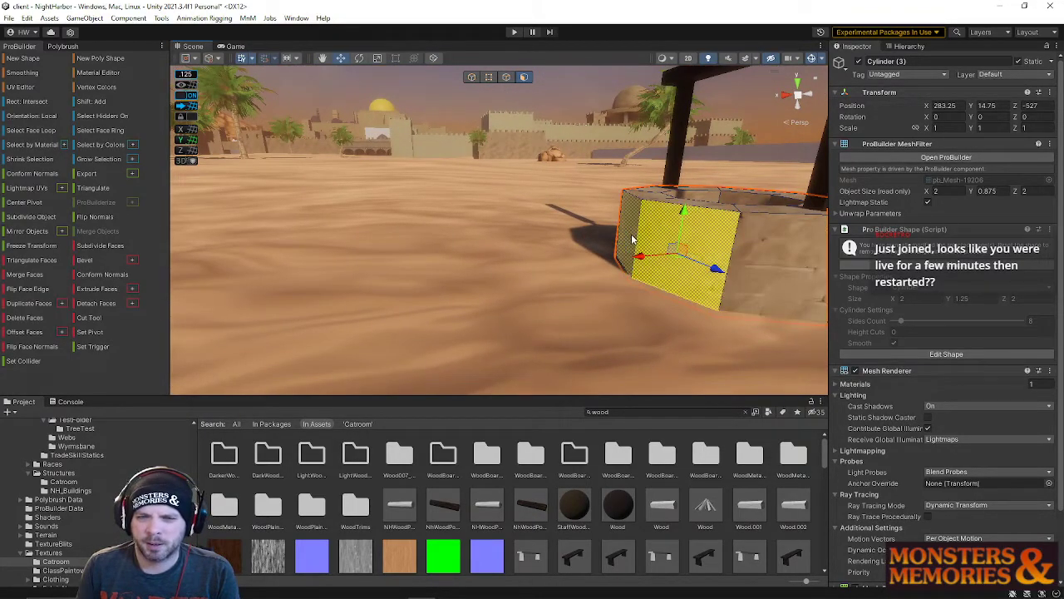
{"action": "right_click_drag", "start_coordinate": [649, 250], "coordinate": [642, 228]}
{"action": "left_click", "coordinate": [502, 196]}
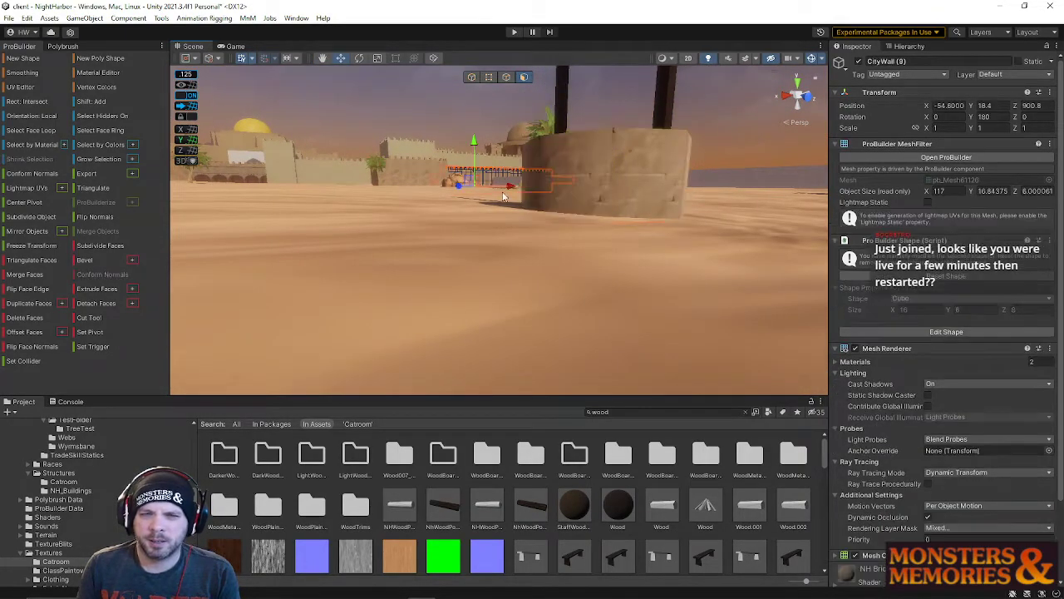
Step: Select all outer side faces of the well and scale them inward, narrowing the well to about 1.61 units across
{"action": "left_click", "coordinate": [567, 173]}
{"action": "key", "text": "f"}
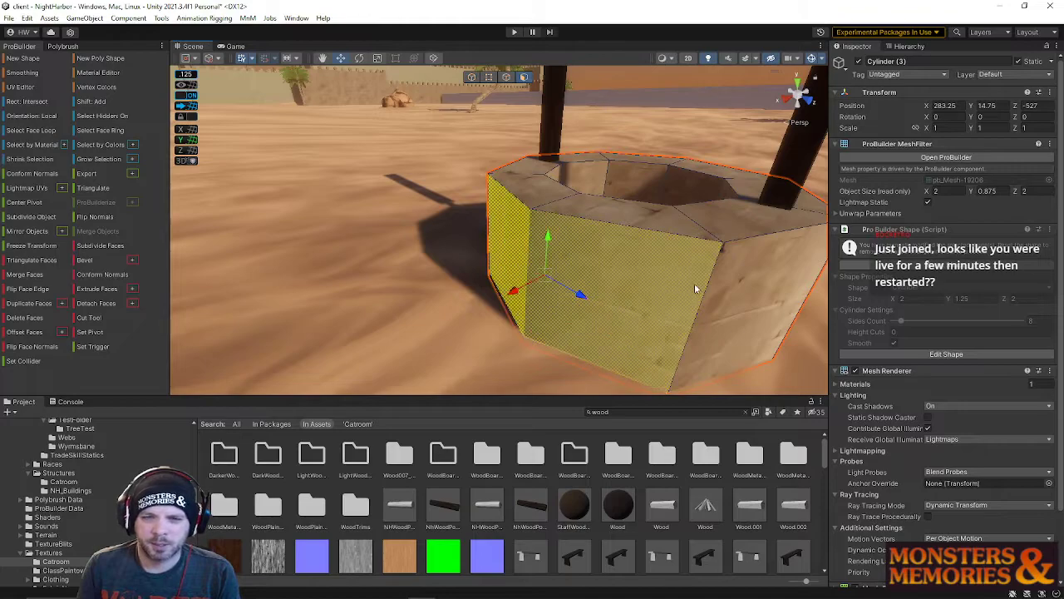
{"action": "left_click", "coordinate": [688, 287], "text": "shift"}
{"action": "right_click_drag", "start_coordinate": [732, 284], "coordinate": [525, 262]}
{"action": "left_click", "coordinate": [453, 230], "text": "shift"}
{"action": "right_click_drag", "start_coordinate": [498, 226], "coordinate": [294, 225]}
{"action": "left_click", "coordinate": [385, 236], "text": "shift"}
{"action": "left_click", "coordinate": [346, 248], "text": "shift"}
{"action": "right_click_drag", "start_coordinate": [347, 248], "coordinate": [625, 267]}
{"action": "key", "text": "r"}
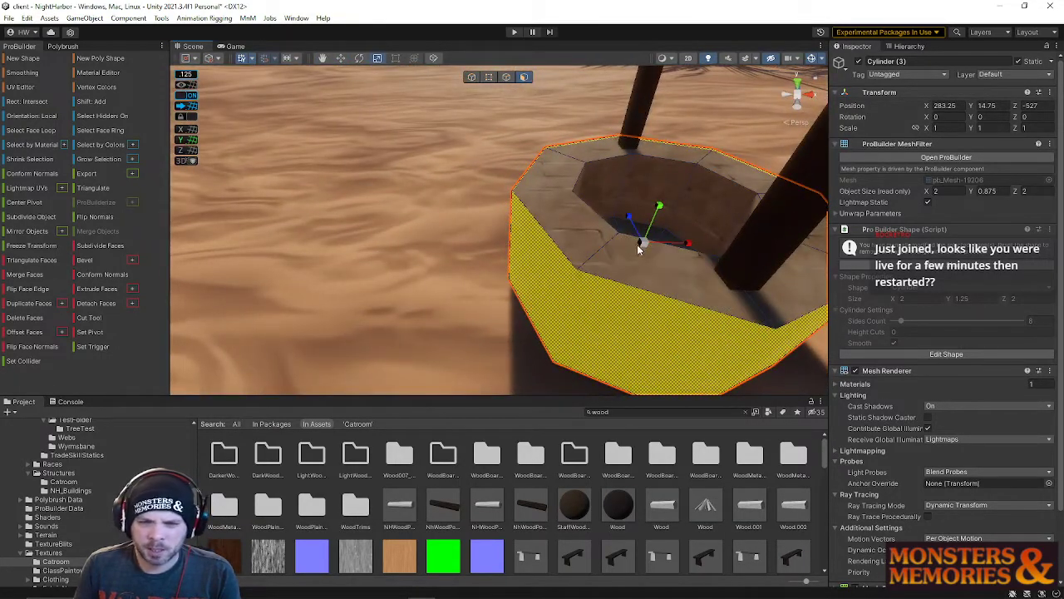
{"action": "left_click_drag", "start_coordinate": [639, 245], "coordinate": [616, 245]}
{"action": "right_click_drag", "start_coordinate": [614, 248], "coordinate": [664, 237]}
Step: Raise the loop of edges around the top of the well's outer wall
{"action": "left_click", "coordinate": [507, 79]}
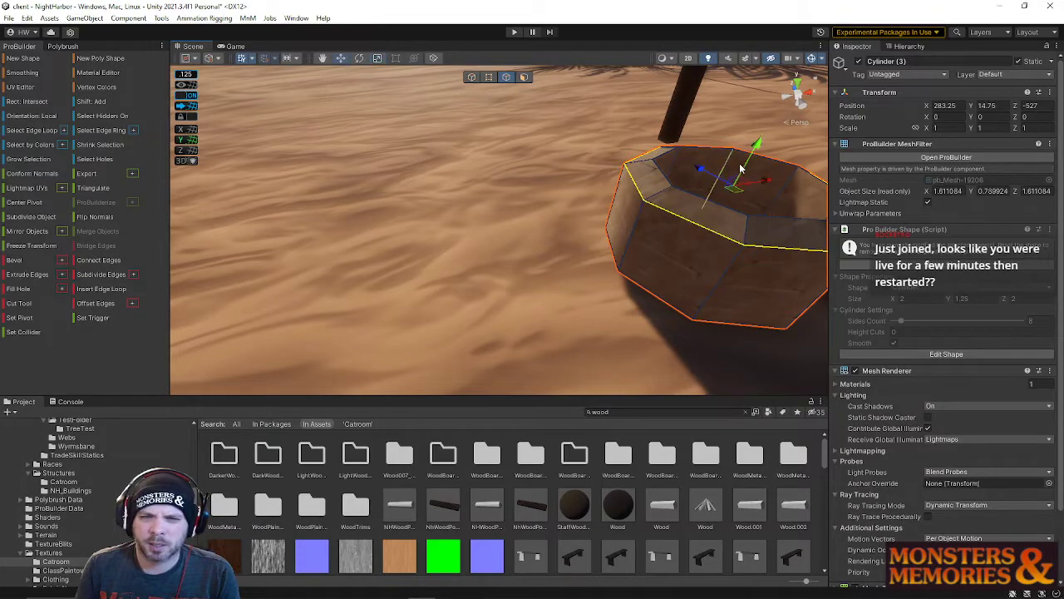
{"action": "left_click_drag", "start_coordinate": [760, 148], "coordinate": [773, 117]}
{"action": "left_click_drag", "start_coordinate": [774, 118], "coordinate": [499, 127], "text": "alt"}
{"action": "left_click_drag", "start_coordinate": [464, 372], "coordinate": [560, 236], "text": "alt"}
Step: Select the well's bottom vertices and lower them until the well is 1 unit high
{"action": "left_click", "coordinate": [489, 77]}
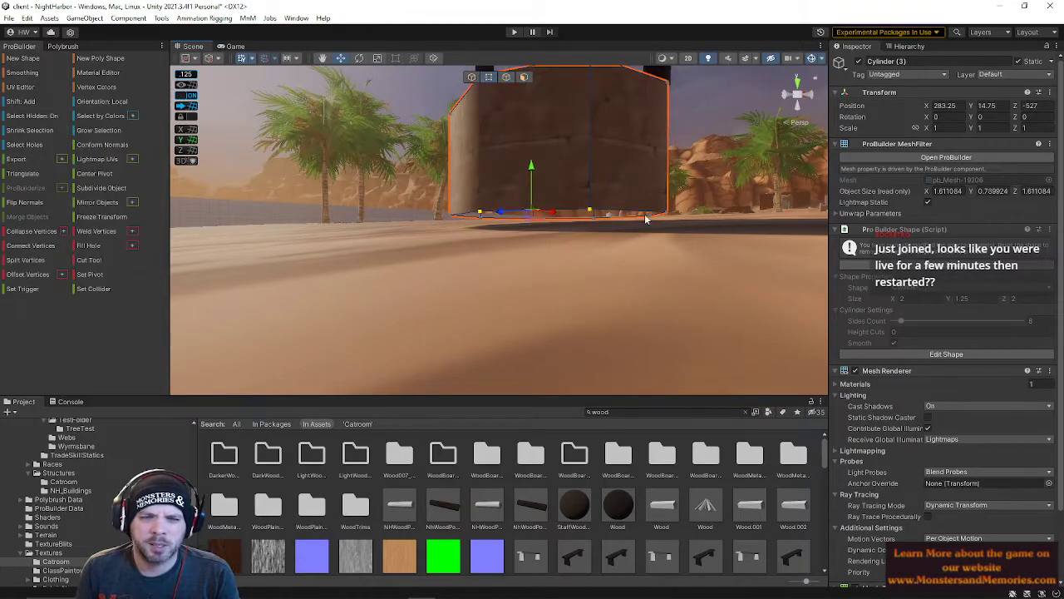
{"action": "left_click_drag", "start_coordinate": [723, 302], "coordinate": [464, 200]}
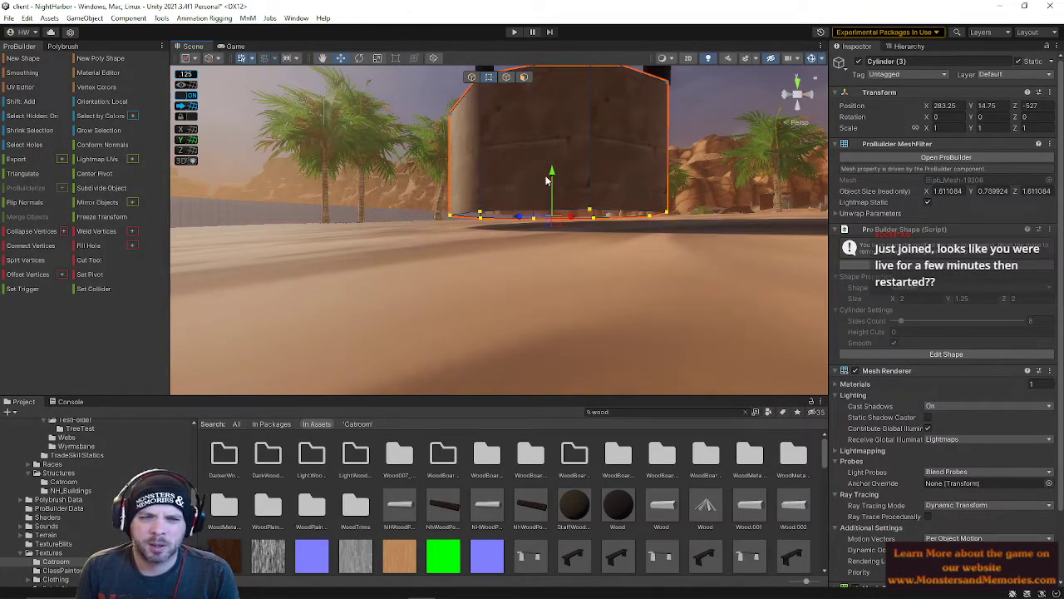
{"action": "left_click_drag", "start_coordinate": [553, 175], "coordinate": [553, 195]}
{"action": "right_click_drag", "start_coordinate": [561, 221], "coordinate": [673, 325]}
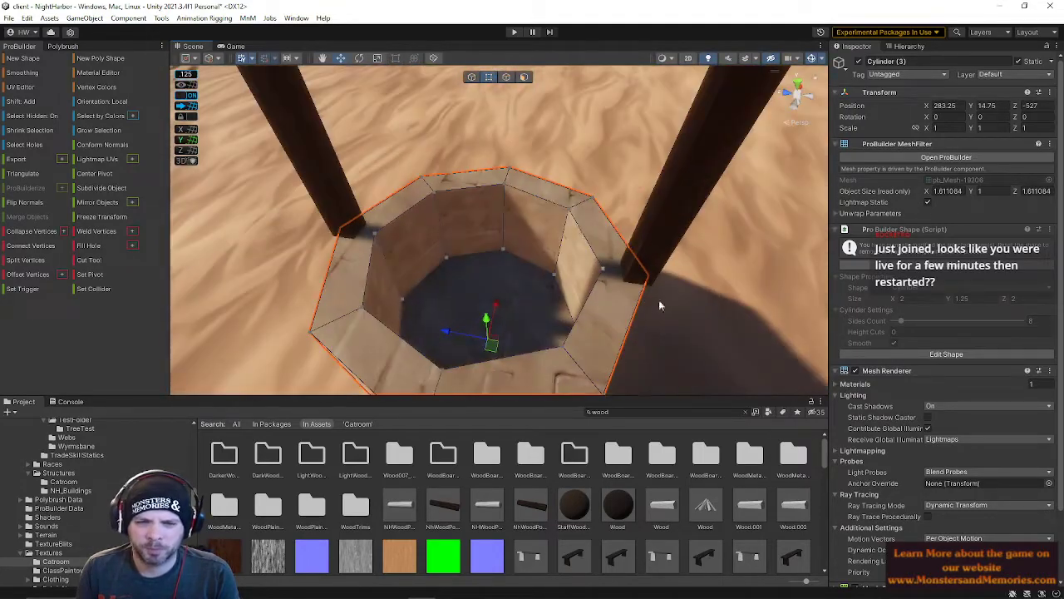
Step: Select the well's inner floor face and raise it inside the shaft
{"action": "left_click", "coordinate": [524, 77]}
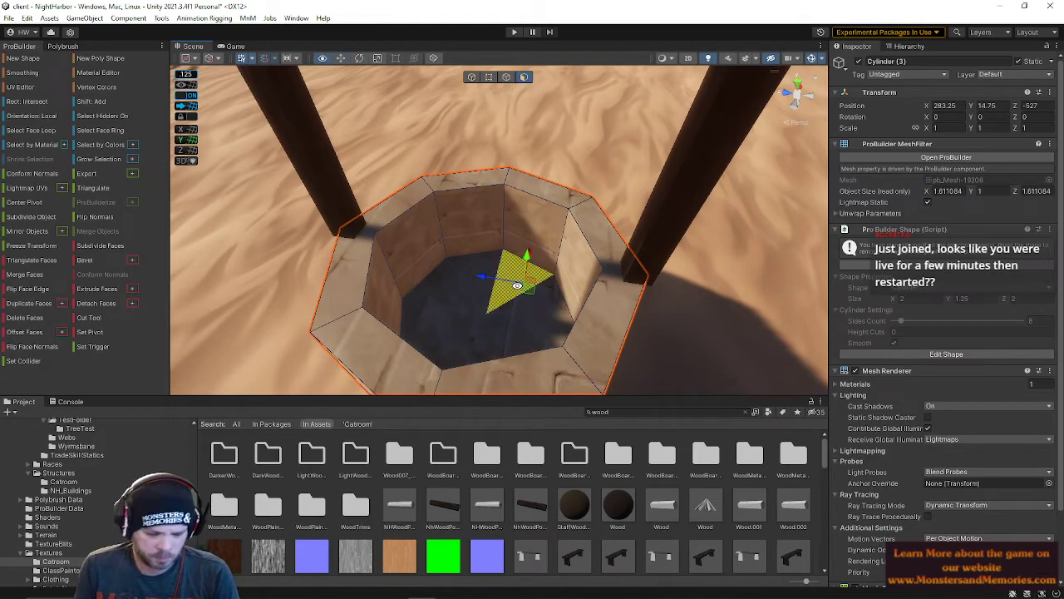
{"action": "left_click", "coordinate": [516, 285]}
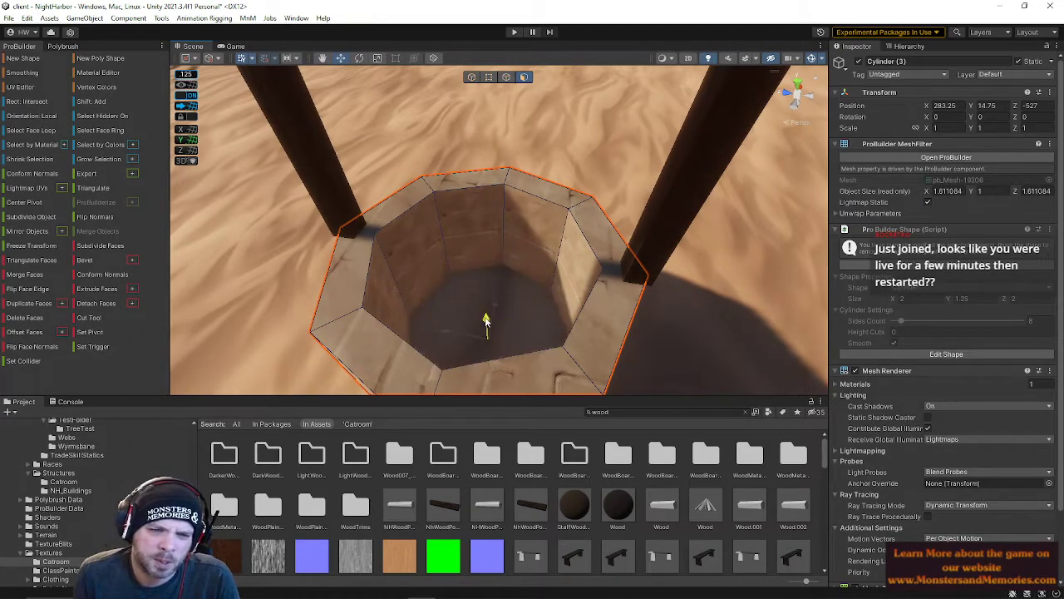
{"action": "right_click_drag", "start_coordinate": [484, 292], "coordinate": [474, 195]}
{"action": "key", "text": "s"}
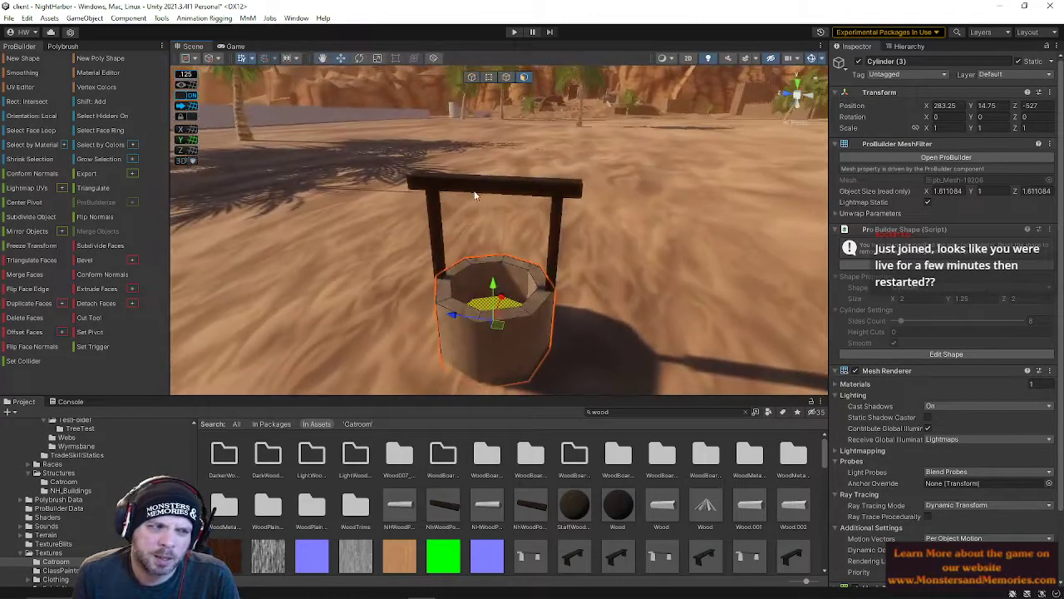
Step: Select the crossbeam and both posts and parent them under the well's cylinder in the hierarchy
{"action": "left_click", "coordinate": [470, 77]}
{"action": "left_click", "coordinate": [485, 179]}
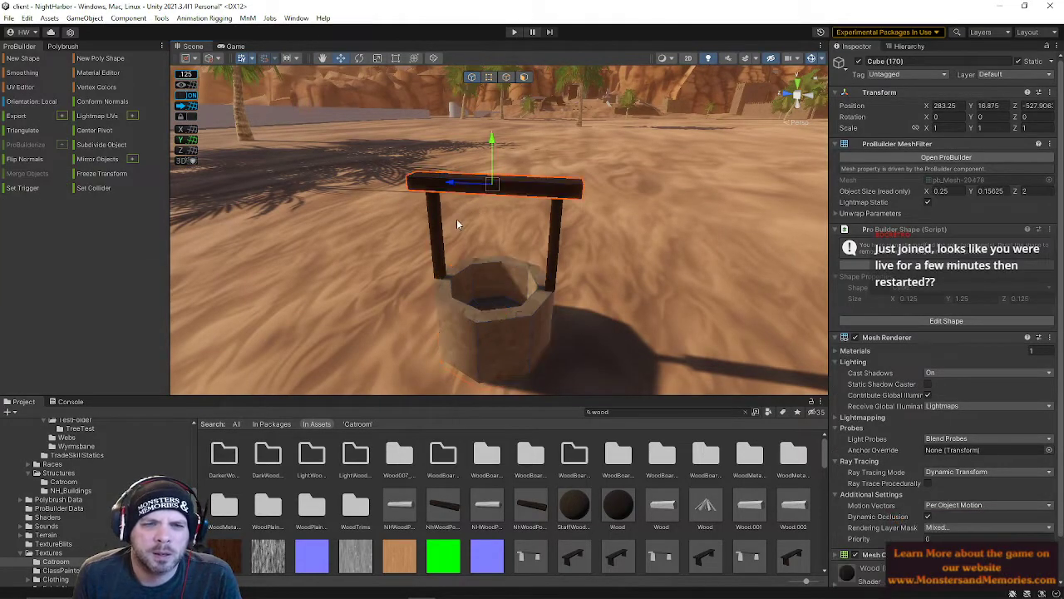
{"action": "left_click", "coordinate": [886, 48]}
{"action": "scroll", "coordinate": [926, 513], "scroll_direction": "down", "scroll_amount": 10}
{"action": "scroll", "coordinate": [924, 515], "scroll_direction": "down", "scroll_amount": 15}
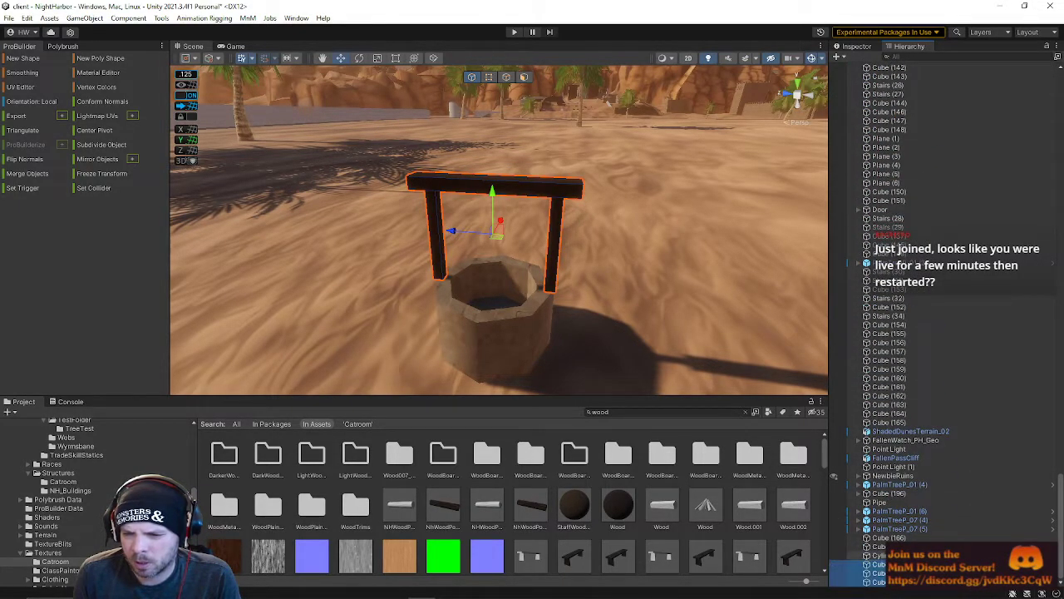
Step: Rename the parent cylinder as Well
{"action": "left_click", "coordinate": [881, 557]}
{"action": "right_click", "coordinate": [881, 557]}
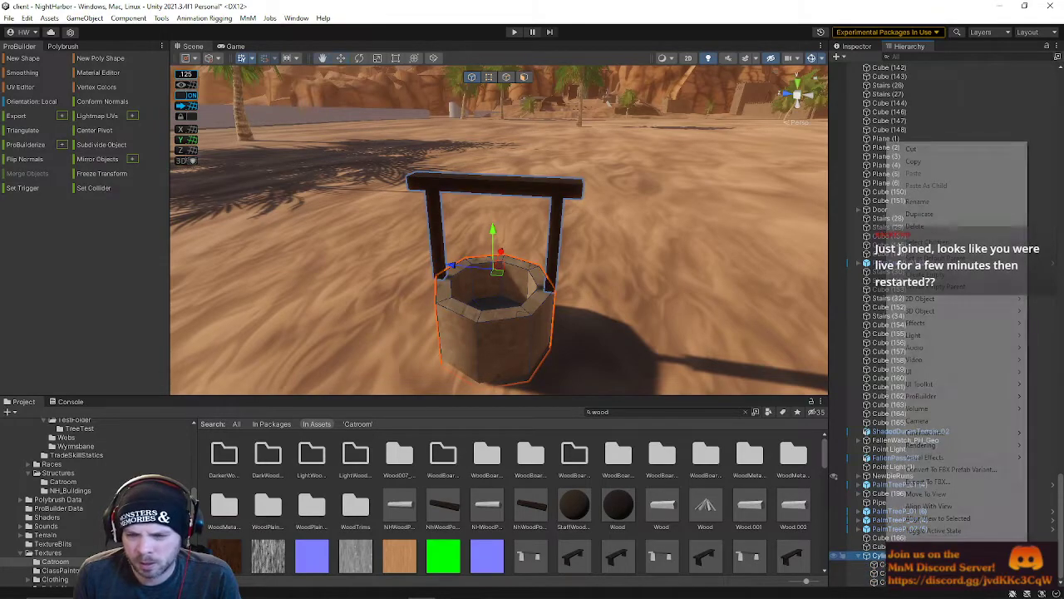
{"action": "left_click", "coordinate": [927, 203]}
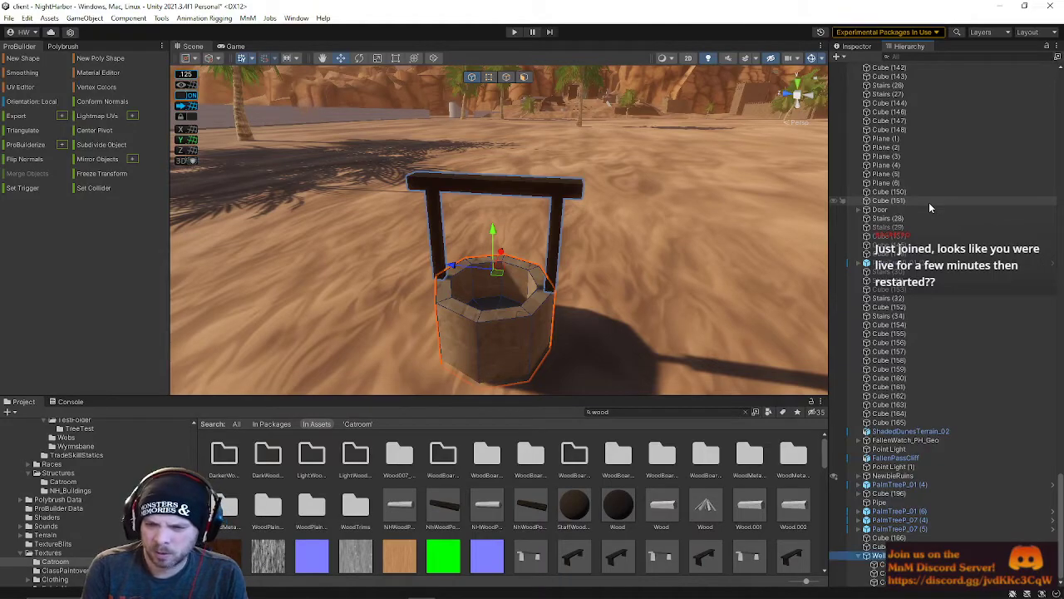
Step: Move the complete well across the desert to open sand between the palm trees and the rock cluster
{"action": "right_click_drag", "start_coordinate": [480, 102], "coordinate": [481, 158]}
{"action": "scroll", "coordinate": [481, 166], "scroll_direction": "down", "scroll_amount": 6}
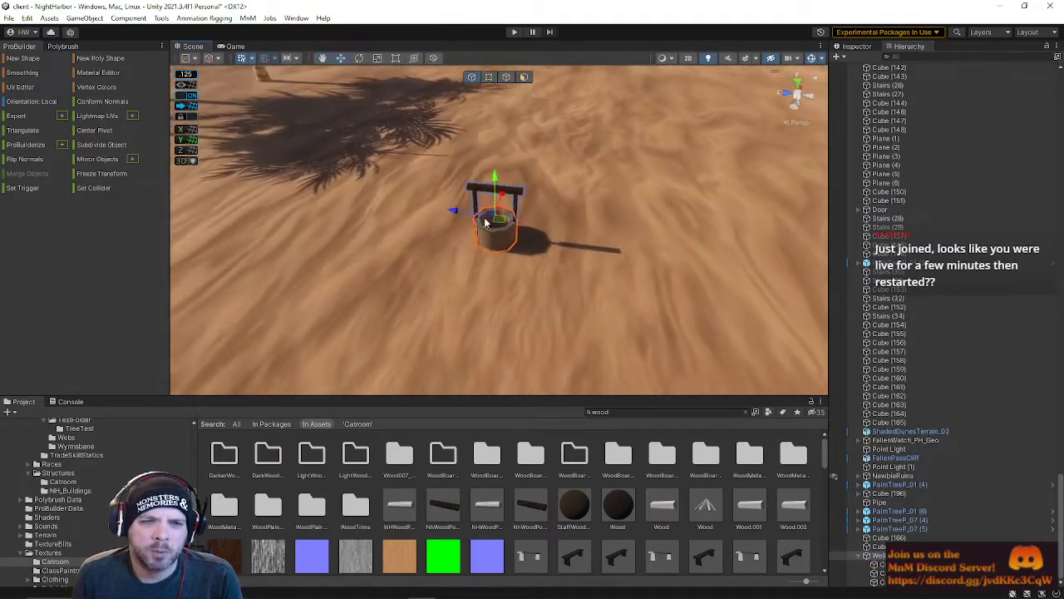
{"action": "left_click_drag", "start_coordinate": [457, 212], "coordinate": [738, 225]}
{"action": "right_click_drag", "start_coordinate": [739, 224], "coordinate": [447, 279]}
{"action": "key", "text": "s"}
{"action": "key", "text": "d"}
{"action": "key", "text": "s"}
{"action": "key", "text": "e"}
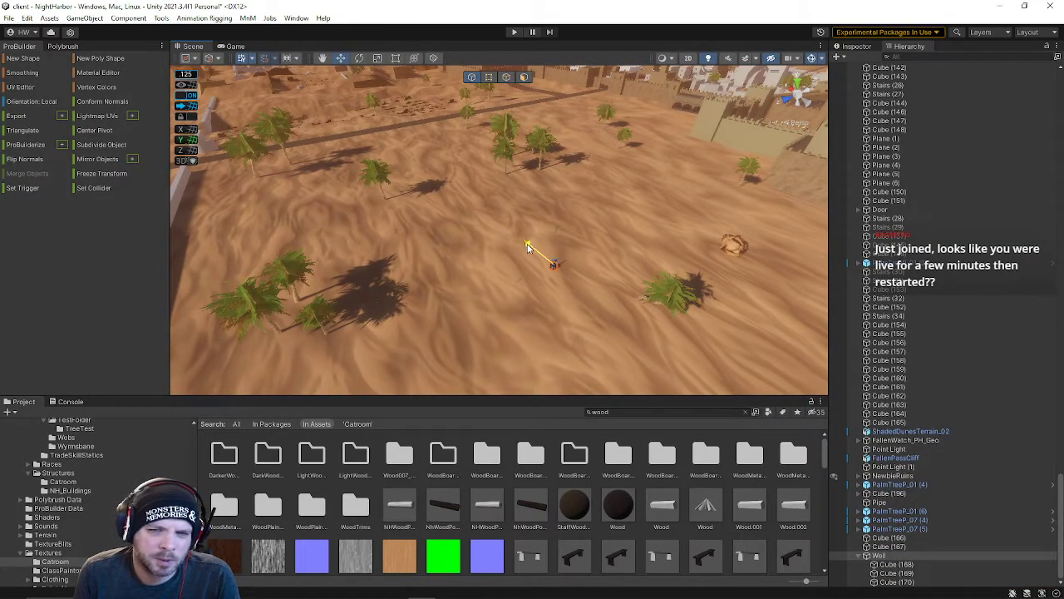
Step: Select both rocks of the cluster on the open sand, Cube (166) and Cube (167)
{"action": "left_click", "coordinate": [731, 249]}
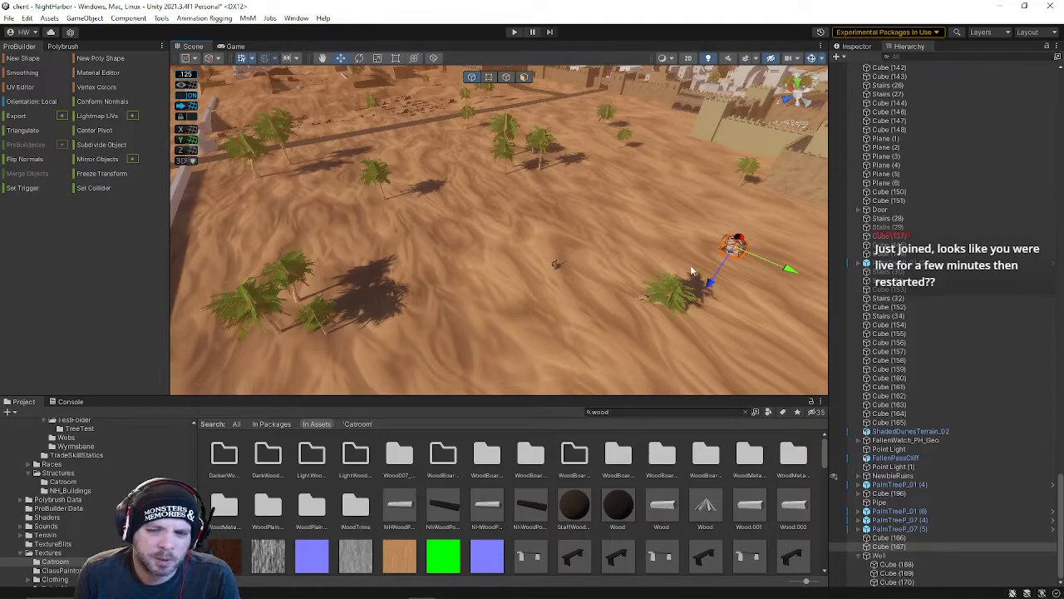
{"action": "right_click", "coordinate": [888, 547]}
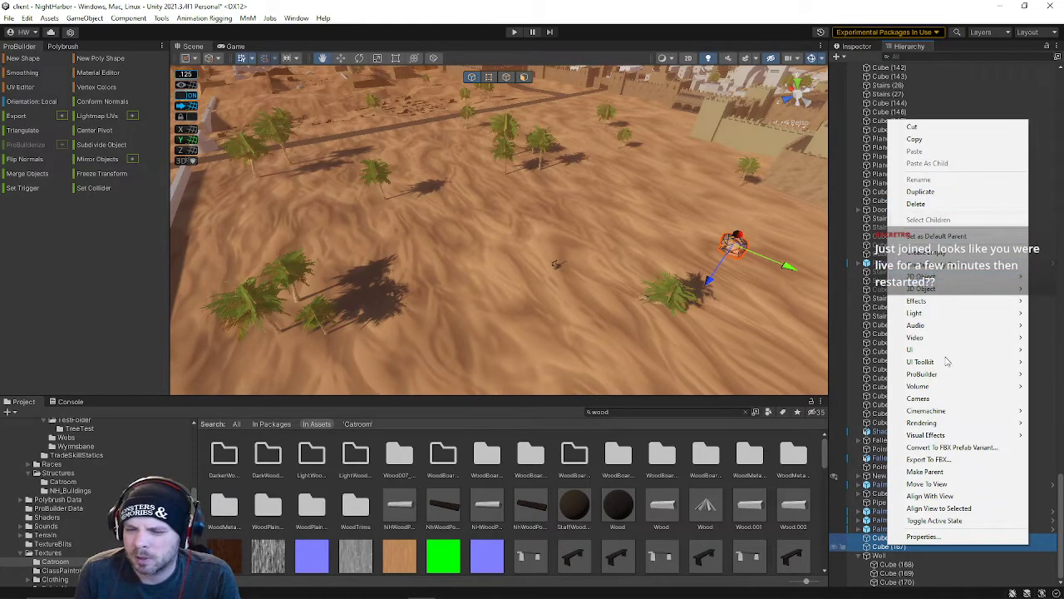
{"action": "right_click_drag", "start_coordinate": [636, 276], "coordinate": [639, 197]}
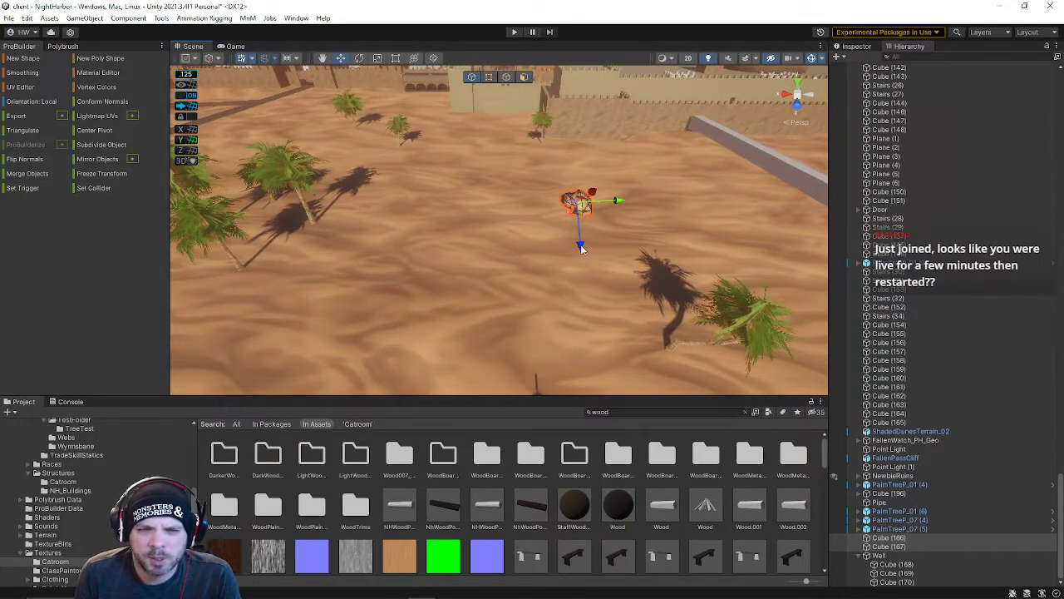
{"action": "left_click_drag", "start_coordinate": [561, 194], "coordinate": [558, 183]}
{"action": "right_click_drag", "start_coordinate": [558, 183], "coordinate": [532, 150]}
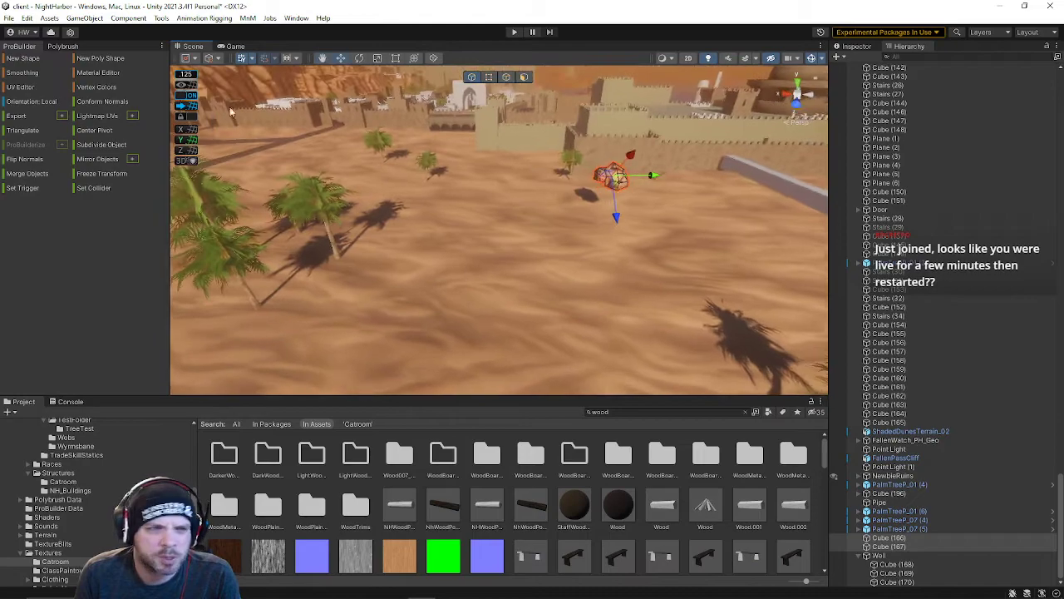
{"action": "key", "text": "ctrl+z"}
Step: Set the handle orientation to Global and move both rocks across the sand to the corner of the fortress wall
{"action": "left_click", "coordinate": [224, 73]}
{"action": "right_click_drag", "start_coordinate": [433, 166], "coordinate": [625, 218]}
{"action": "left_click_drag", "start_coordinate": [642, 230], "coordinate": [641, 231]}
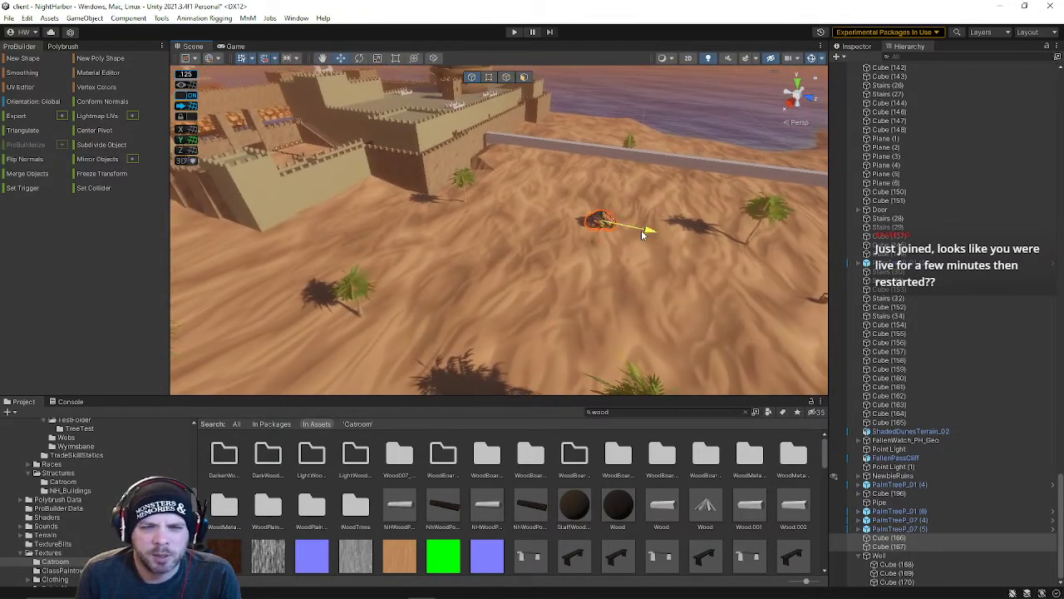
{"action": "left_click_drag", "start_coordinate": [374, 212], "coordinate": [373, 209]}
{"action": "right_click_drag", "start_coordinate": [373, 210], "coordinate": [323, 154]}
Step: Lower both rocks into the sand and shift them against the base of the fortress wall
{"action": "left_click_drag", "start_coordinate": [492, 168], "coordinate": [493, 209]}
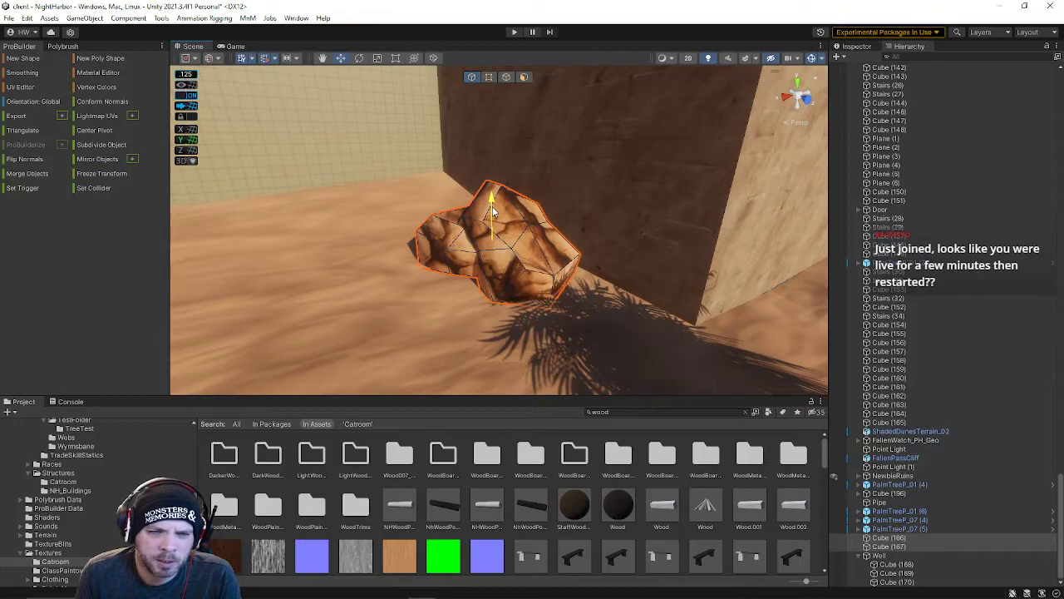
{"action": "right_click_drag", "start_coordinate": [511, 222], "coordinate": [412, 236]}
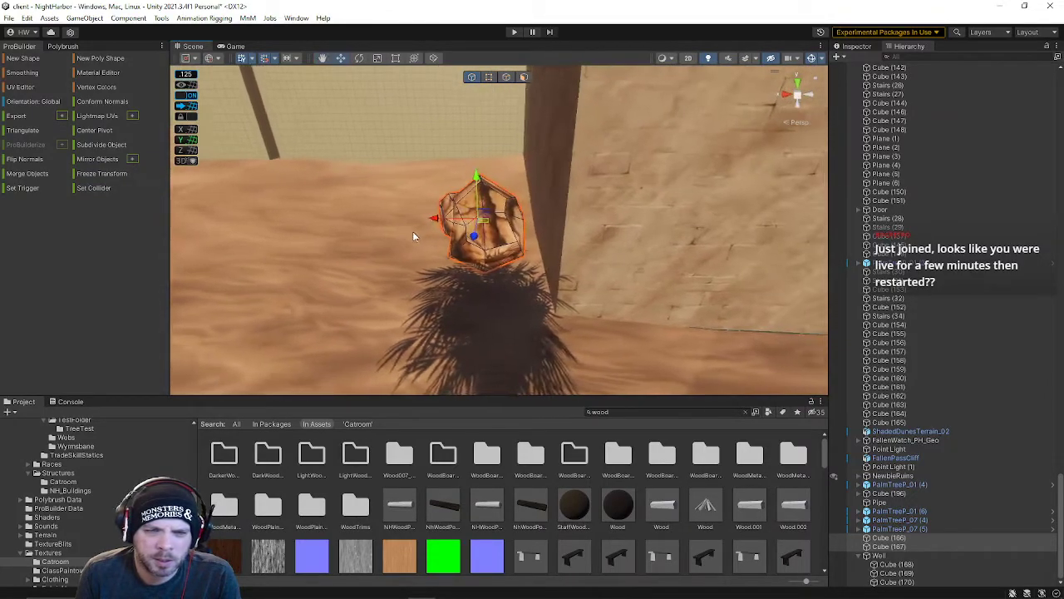
{"action": "mouse_move", "coordinate": [431, 221]}
{"action": "left_mouse_down"}
{"action": "mouse_move", "coordinate": [457, 219]}
{"action": "mouse_move", "coordinate": [450, 214]}
{"action": "left_mouse_up"}
{"action": "right_click_drag", "start_coordinate": [450, 214], "coordinate": [609, 233]}
{"action": "left_click_drag", "start_coordinate": [591, 279], "coordinate": [662, 297]}
{"action": "right_click_drag", "start_coordinate": [641, 292], "coordinate": [456, 277]}
Step: Duplicate one of the rocks by the wall and move the copy out onto the open sand
{"action": "left_click", "coordinate": [492, 301]}
{"action": "left_click", "coordinate": [503, 264]}
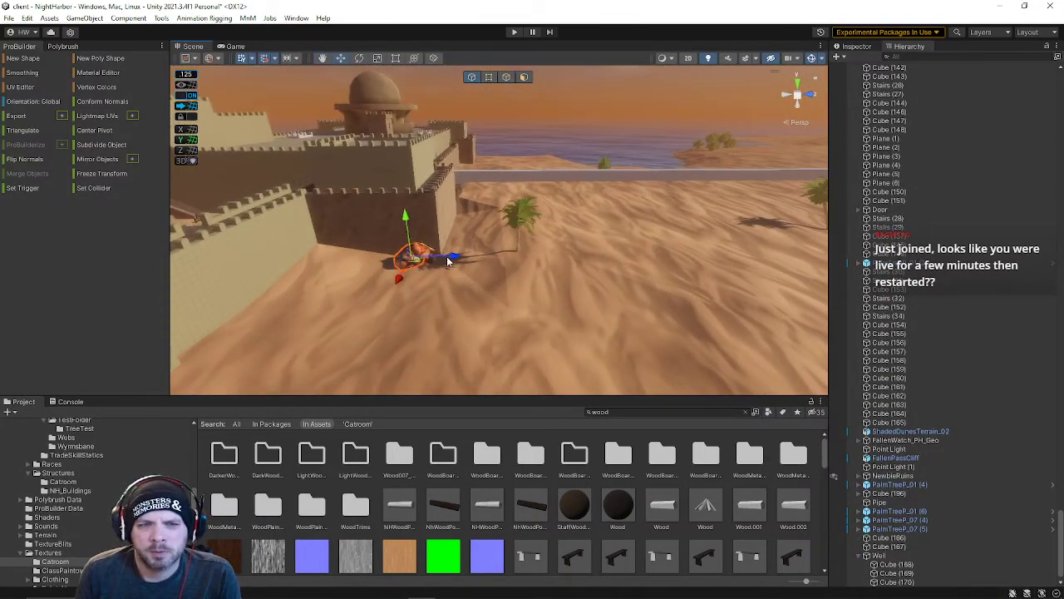
{"action": "right_click_drag", "start_coordinate": [729, 236], "coordinate": [413, 248]}
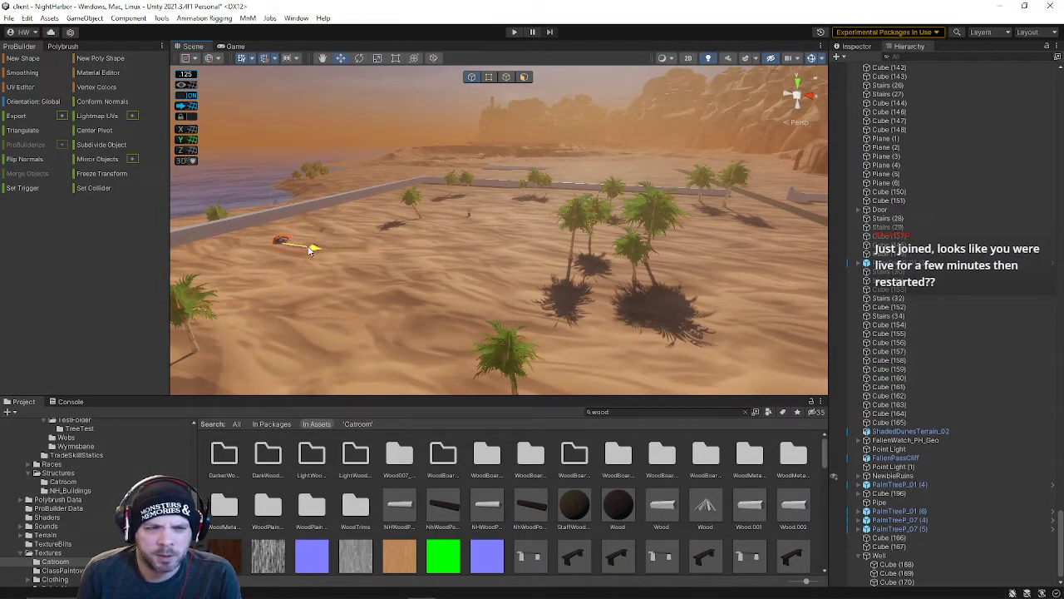
{"action": "right_click_drag", "start_coordinate": [378, 227], "coordinate": [641, 252]}
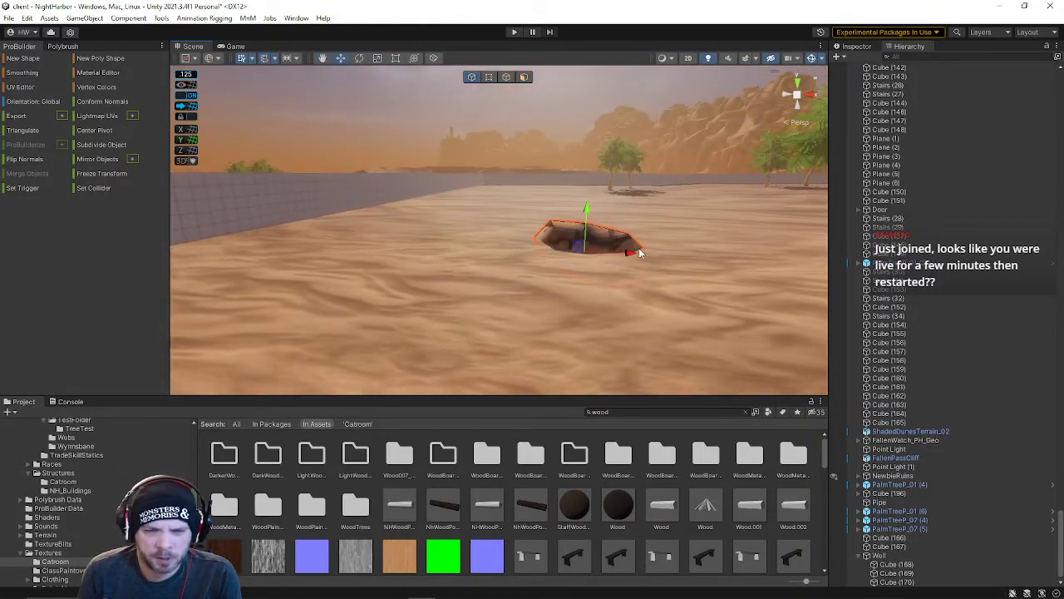
{"action": "left_click_drag", "start_coordinate": [641, 251], "coordinate": [528, 255]}
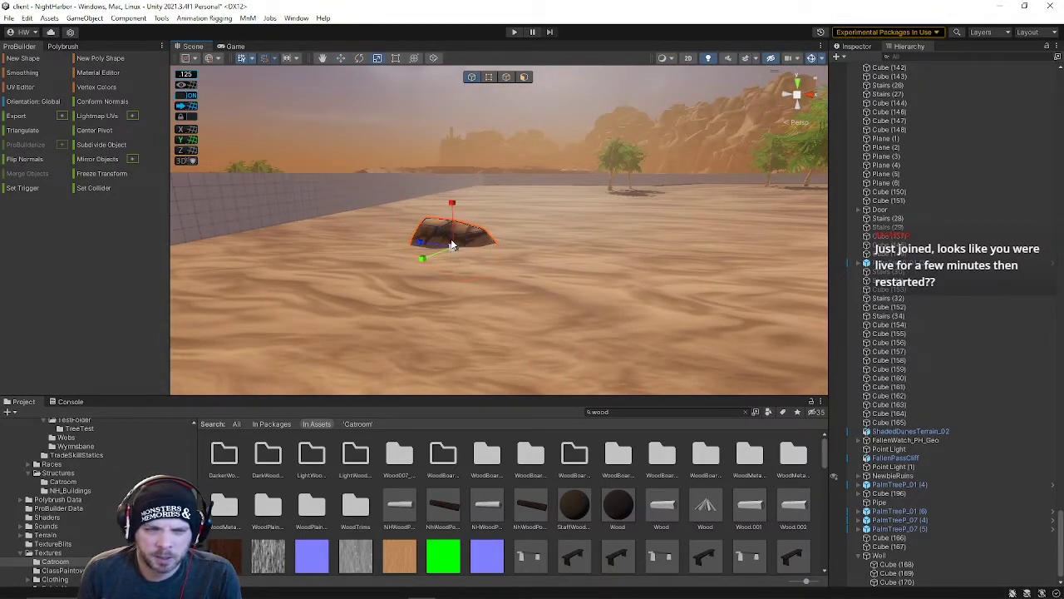
Step: Scale and rotate the copied rock on the open sand
{"action": "left_click_drag", "start_coordinate": [439, 195], "coordinate": [428, 192]}
{"action": "left_click", "coordinate": [427, 192]}
{"action": "right_click_drag", "start_coordinate": [395, 113], "coordinate": [691, 252]}
{"action": "left_click", "coordinate": [574, 242]}
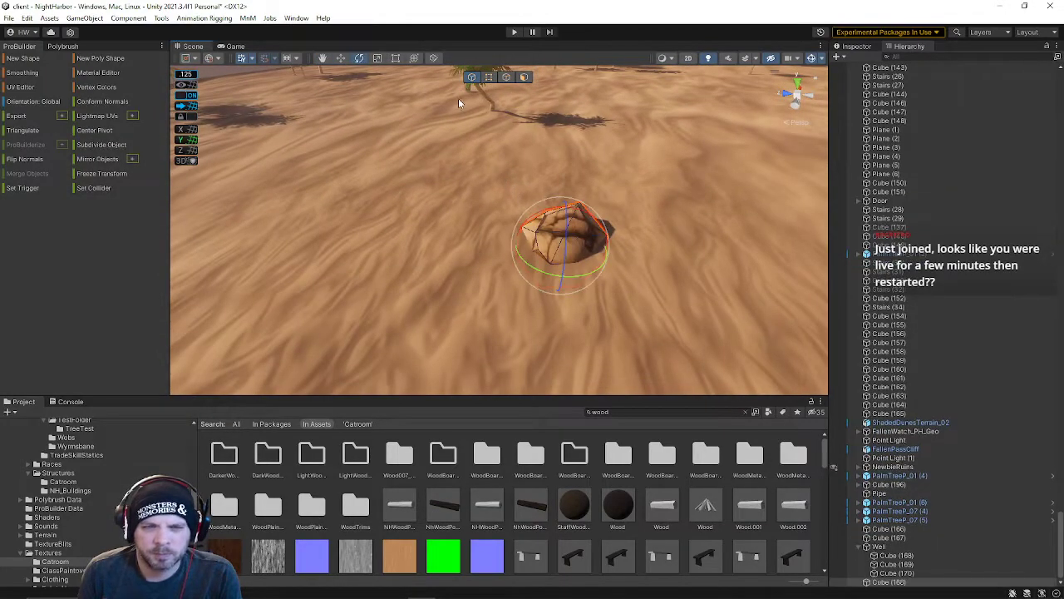
Step: Switch to vertex editing and reshape the copied rock by moving the vertices on its near side
{"action": "left_click", "coordinate": [488, 78]}
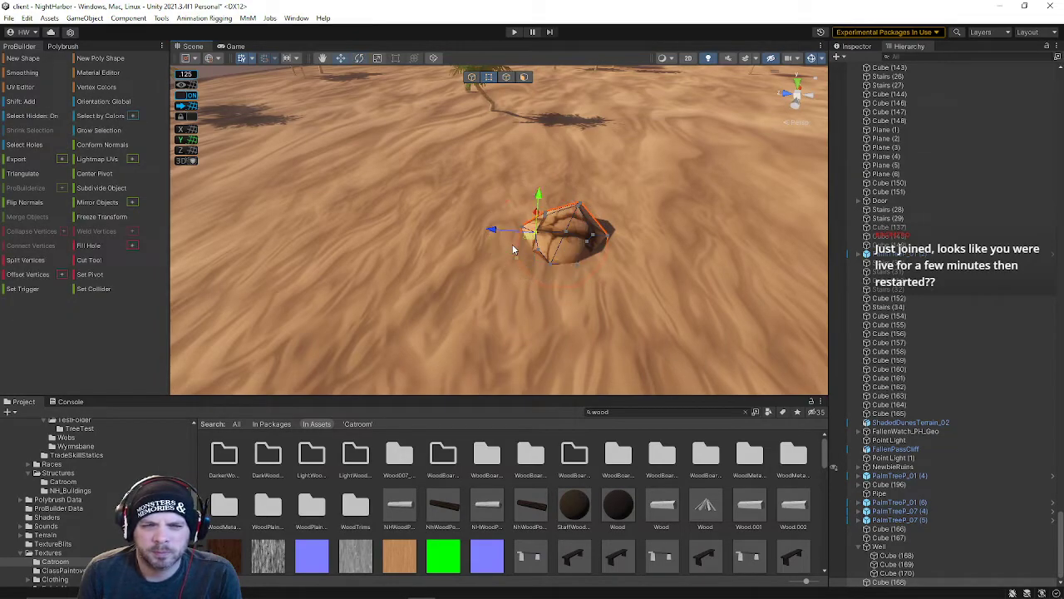
{"action": "left_click_drag", "start_coordinate": [497, 233], "coordinate": [487, 231]}
{"action": "right_click_drag", "start_coordinate": [524, 266], "coordinate": [453, 292]}
{"action": "key", "text": "w"}
{"action": "key", "text": "w"}
{"action": "key", "text": "d"}
{"action": "left_click_drag", "start_coordinate": [406, 232], "coordinate": [395, 246]}
{"action": "key", "text": "a"}
{"action": "right_click_drag", "start_coordinate": [403, 252], "coordinate": [544, 293]}
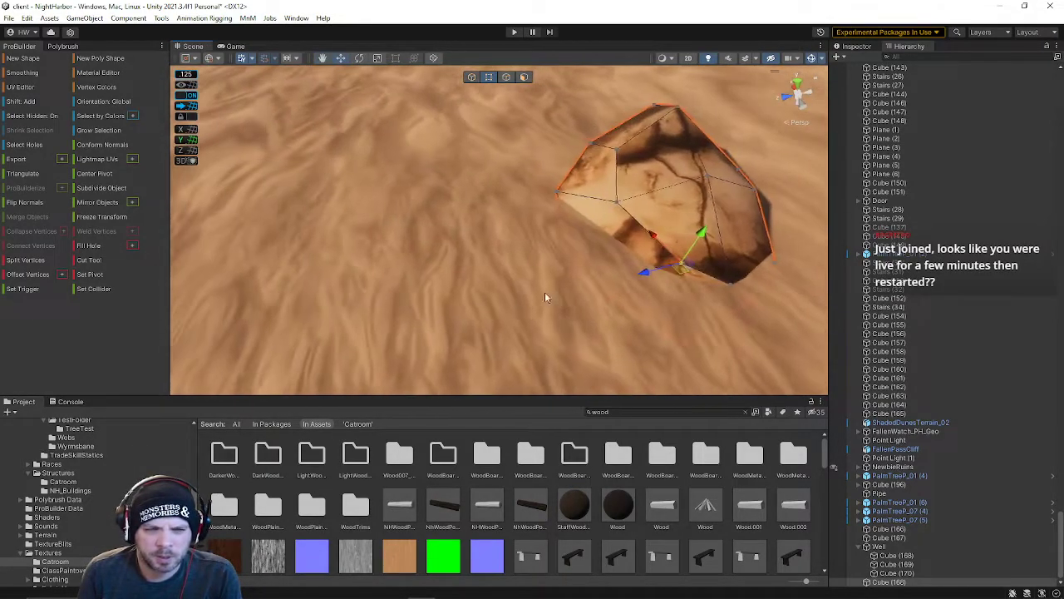
{"action": "left_click_drag", "start_coordinate": [655, 272], "coordinate": [637, 236]}
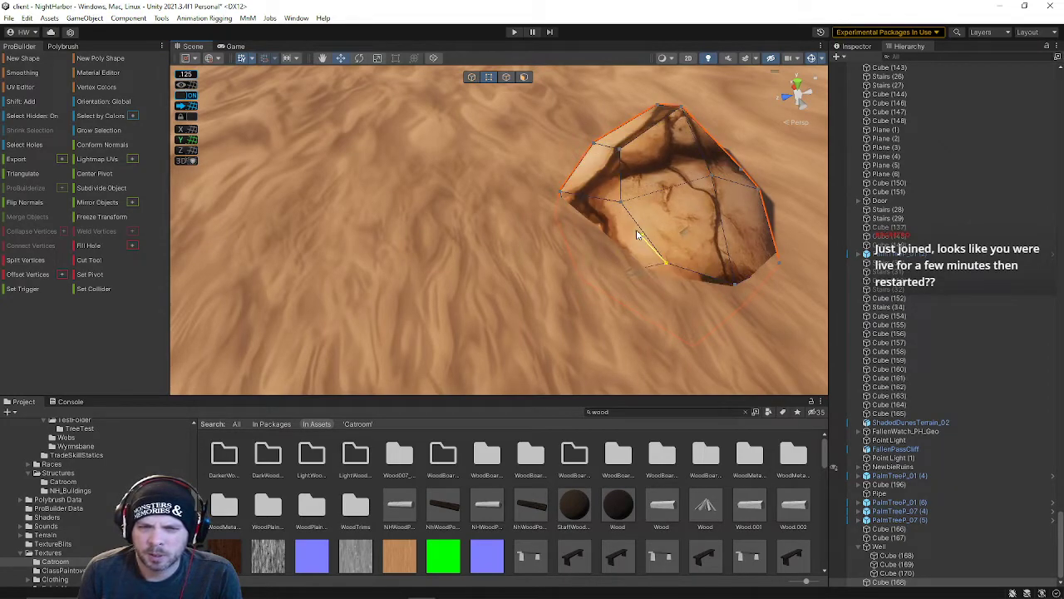
Step: Move the protruding side vertices of the copied rock inward to tighten its outline
{"action": "left_click", "coordinate": [620, 270]}
{"action": "right_click_drag", "start_coordinate": [635, 275], "coordinate": [577, 267]}
{"action": "key", "text": "d"}
{"action": "left_click", "coordinate": [529, 219]}
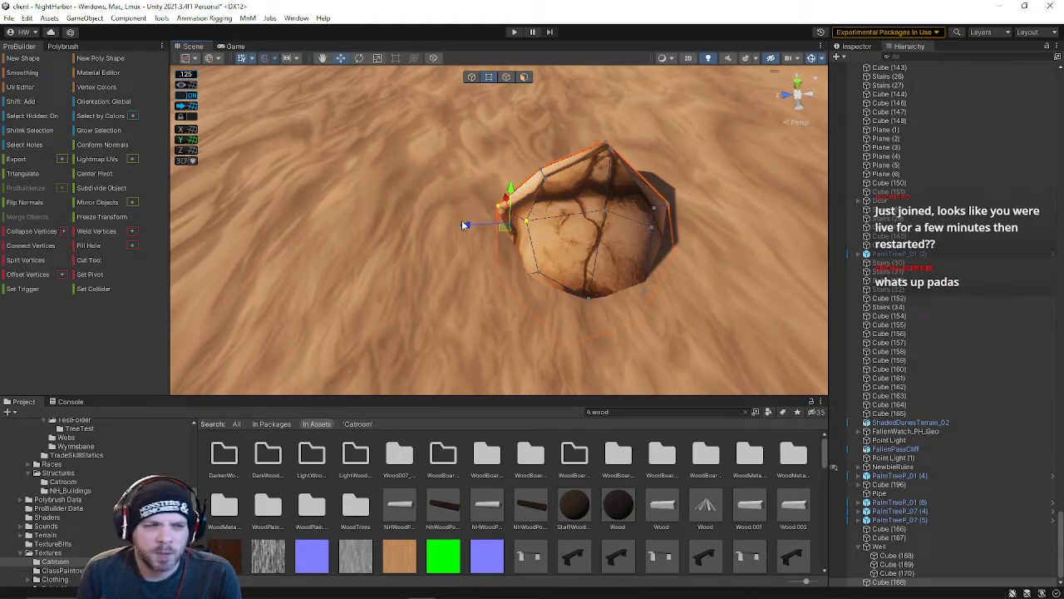
{"action": "left_click_drag", "start_coordinate": [469, 231], "coordinate": [490, 225]}
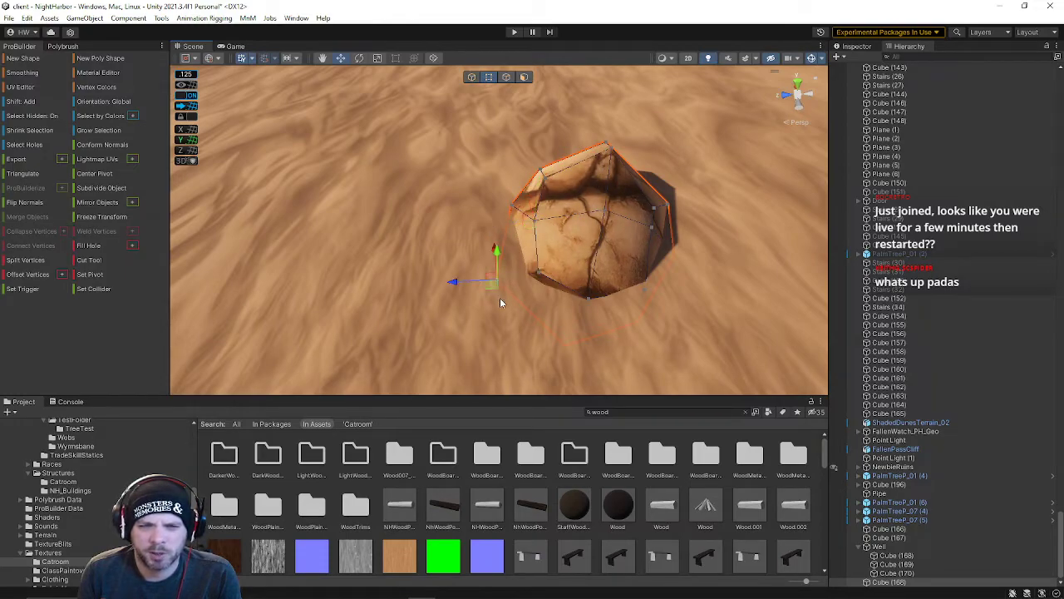
{"action": "left_click_drag", "start_coordinate": [450, 284], "coordinate": [462, 285]}
Step: Select two of the copied rock's vertices from the side and lower them slightly
{"action": "left_click_drag", "start_coordinate": [532, 282], "coordinate": [536, 199], "text": "alt"}
{"action": "right_click_drag", "start_coordinate": [498, 188], "coordinate": [350, 202]}
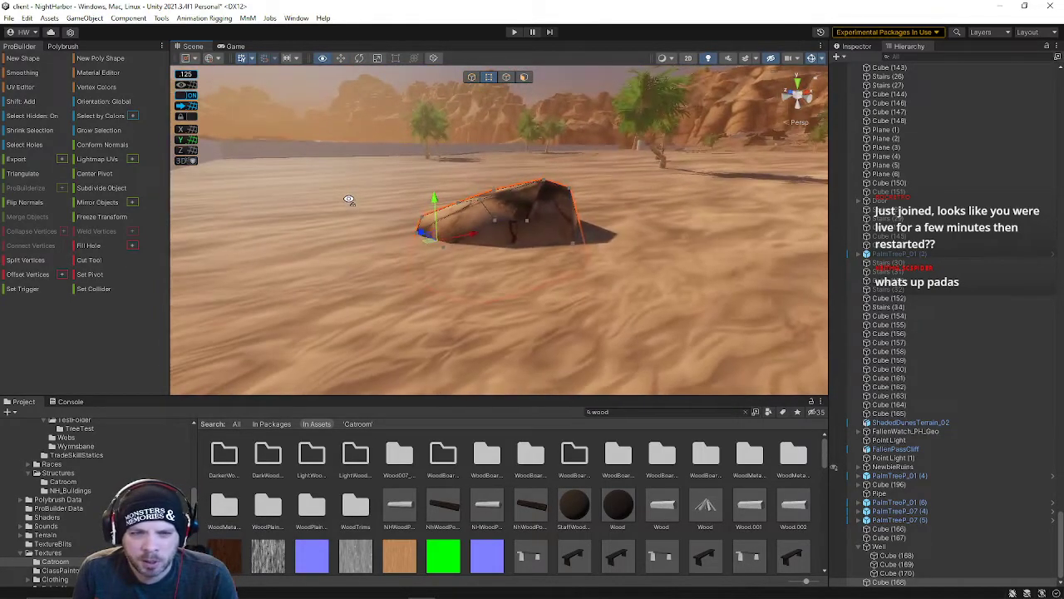
{"action": "left_click_drag", "start_coordinate": [546, 221], "coordinate": [555, 220]}
{"action": "right_click_drag", "start_coordinate": [549, 216], "coordinate": [544, 202]}
{"action": "left_click", "coordinate": [544, 201]}
{"action": "left_click", "coordinate": [573, 212], "text": "shift"}
{"action": "left_click_drag", "start_coordinate": [562, 166], "coordinate": [561, 171]}
{"action": "left_click", "coordinate": [559, 118]}
Step: Return to object editing, select the well, frame it and raise it out of the sand
{"action": "right_click_drag", "start_coordinate": [561, 119], "coordinate": [504, 195]}
{"action": "key", "text": "s"}
{"action": "key", "text": "w"}
{"action": "left_click", "coordinate": [514, 226]}
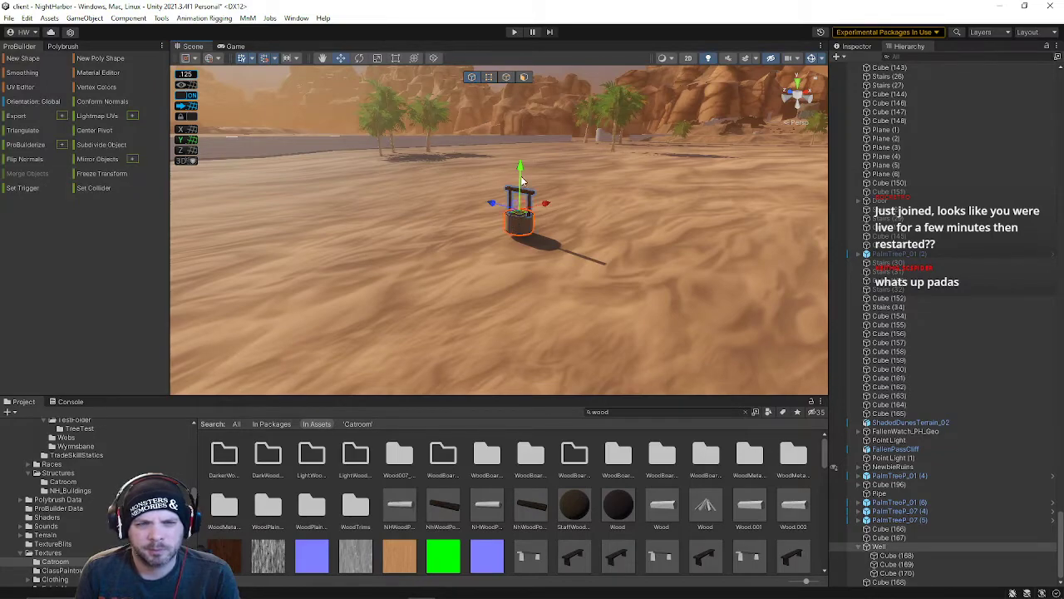
{"action": "key", "text": "f"}
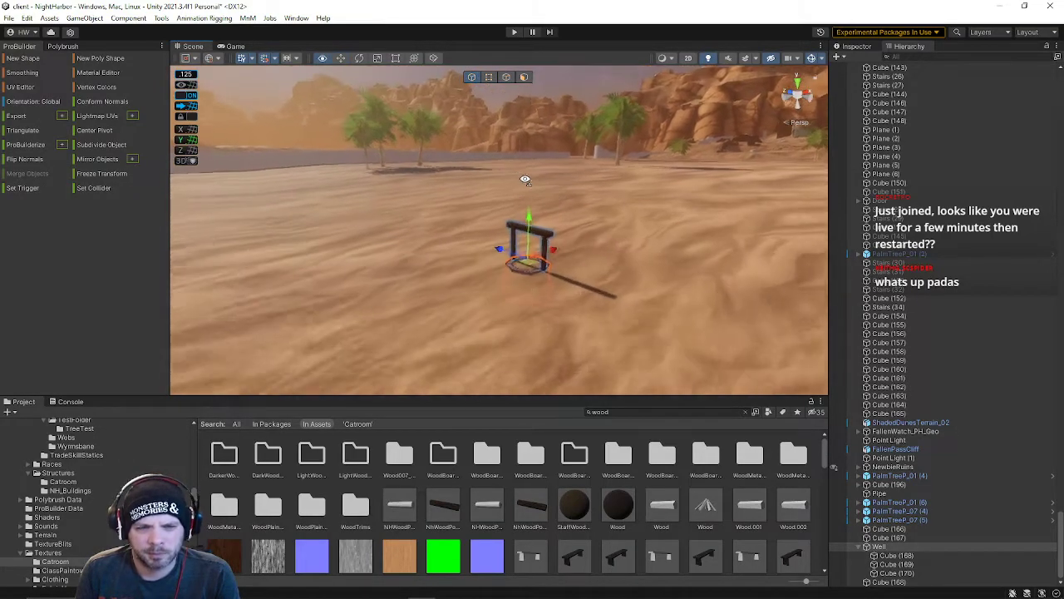
{"action": "left_click_drag", "start_coordinate": [540, 209], "coordinate": [541, 172]}
{"action": "mouse_move", "coordinate": [572, 173]}
{"action": "right_mouse_down"}
{"action": "mouse_move", "coordinate": [581, 159]}
{"action": "mouse_move", "coordinate": [567, 181]}
{"action": "mouse_move", "coordinate": [572, 159]}
{"action": "right_mouse_up"}
Step: Set the handle orientation to Local and lower the well slightly so its base sits in the sand
{"action": "left_click", "coordinate": [211, 58]}
{"action": "left_click", "coordinate": [241, 87]}
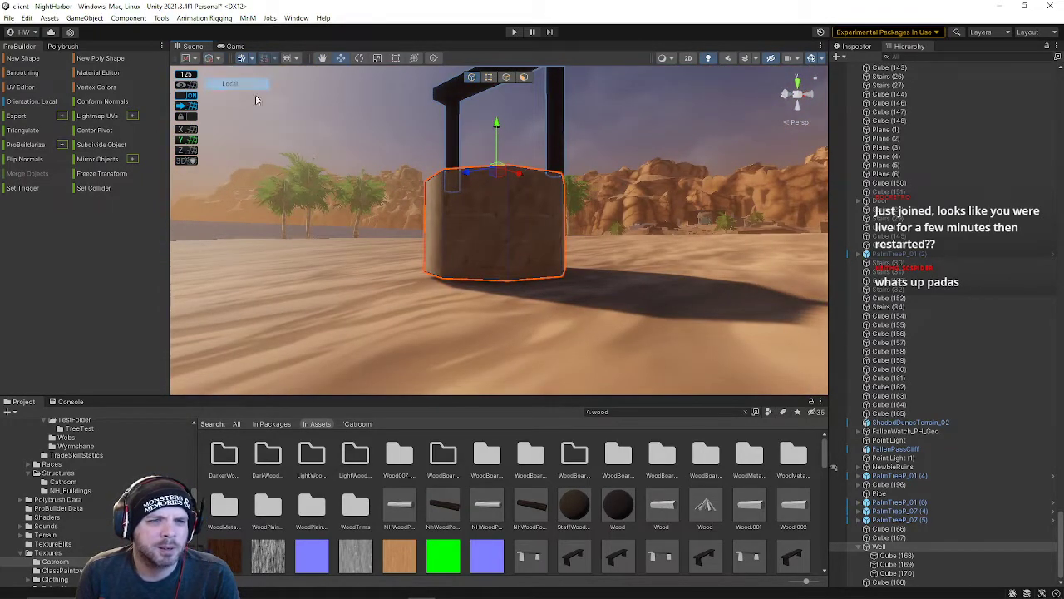
{"action": "left_click_drag", "start_coordinate": [496, 125], "coordinate": [495, 135]}
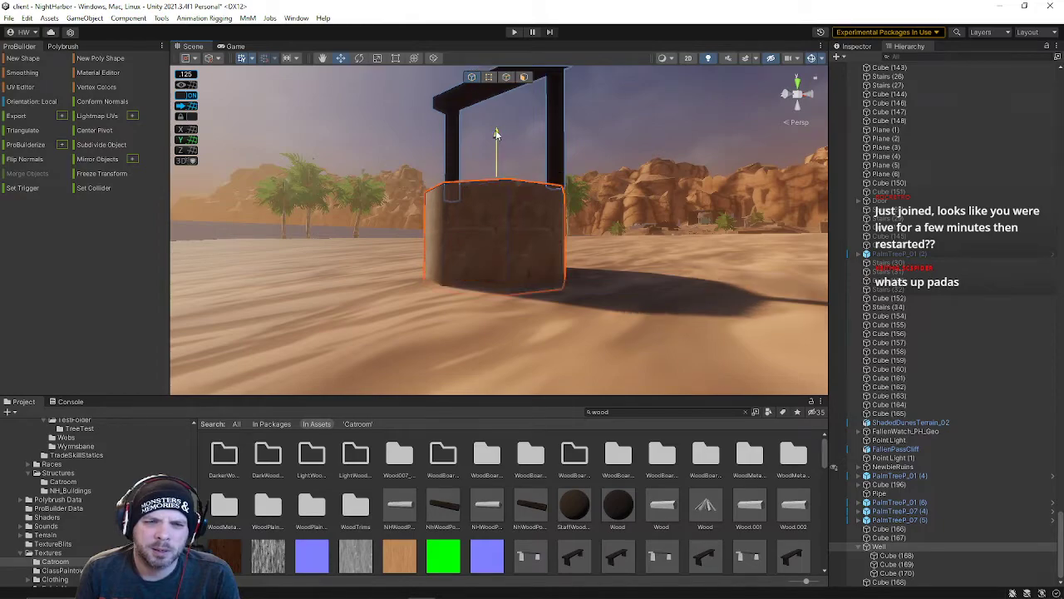
{"action": "left_click", "coordinate": [426, 131]}
Step: Move the well further across the dunes and raise it to match the ground at the new spot
{"action": "right_click_drag", "start_coordinate": [426, 132], "coordinate": [563, 250]}
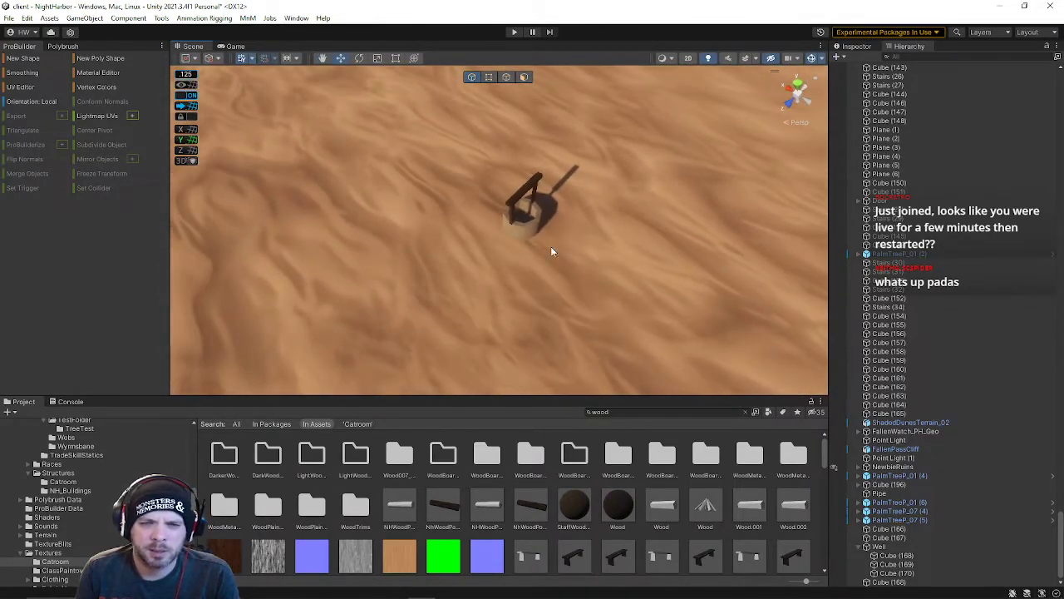
{"action": "left_click", "coordinate": [530, 240]}
{"action": "left_click_drag", "start_coordinate": [494, 197], "coordinate": [319, 118]}
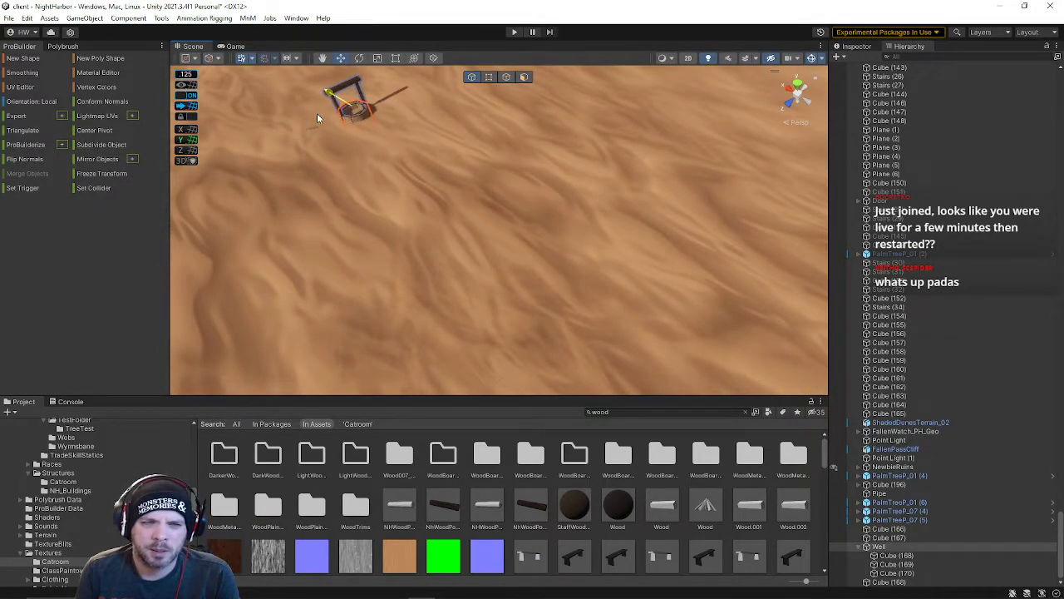
{"action": "right_click_drag", "start_coordinate": [309, 113], "coordinate": [468, 136]}
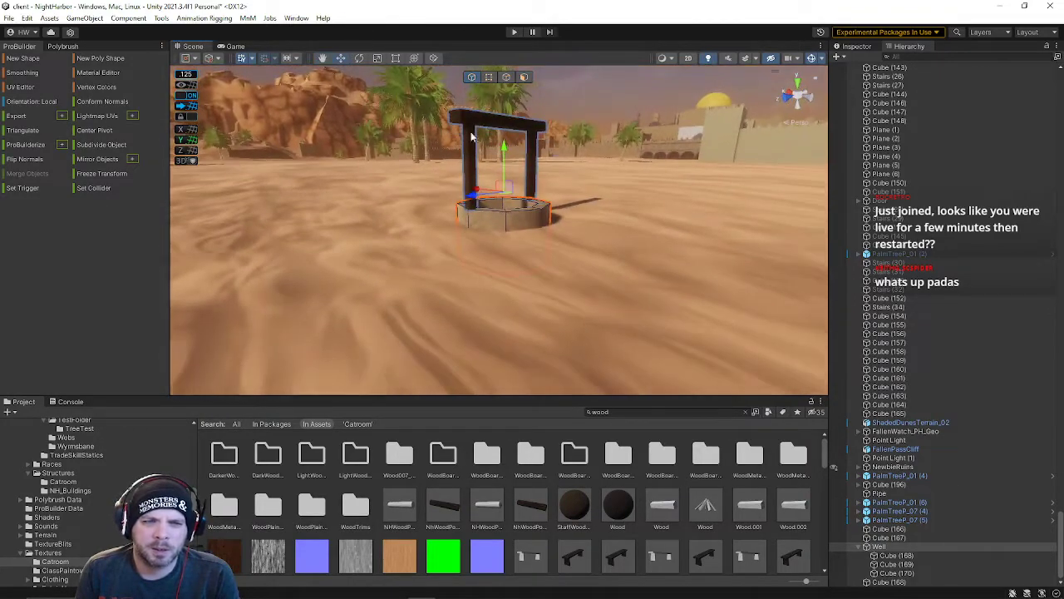
{"action": "left_click_drag", "start_coordinate": [503, 149], "coordinate": [503, 116]}
Step: Create a ProBuilder cube on top of the boundary wall, setting its size to X 2 and Y 1
{"action": "right_click_drag", "start_coordinate": [525, 130], "coordinate": [126, 209]}
{"action": "left_click", "coordinate": [505, 128]}
{"action": "left_click", "coordinate": [32, 59]}
{"action": "right_click_drag", "start_coordinate": [416, 121], "coordinate": [444, 169]}
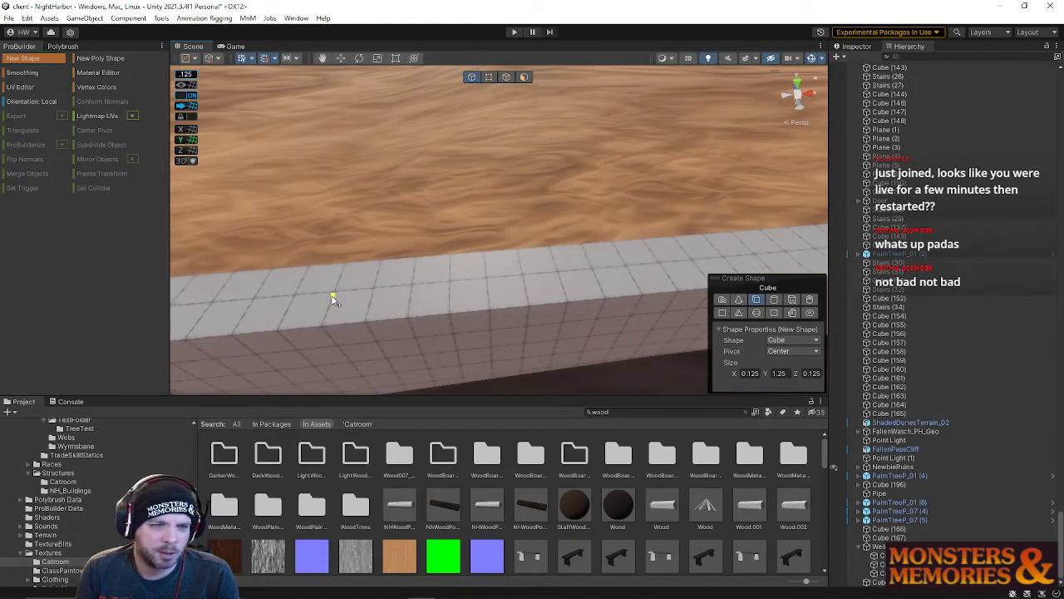
{"action": "left_click_drag", "start_coordinate": [332, 308], "coordinate": [427, 299]}
{"action": "left_click", "coordinate": [418, 287]}
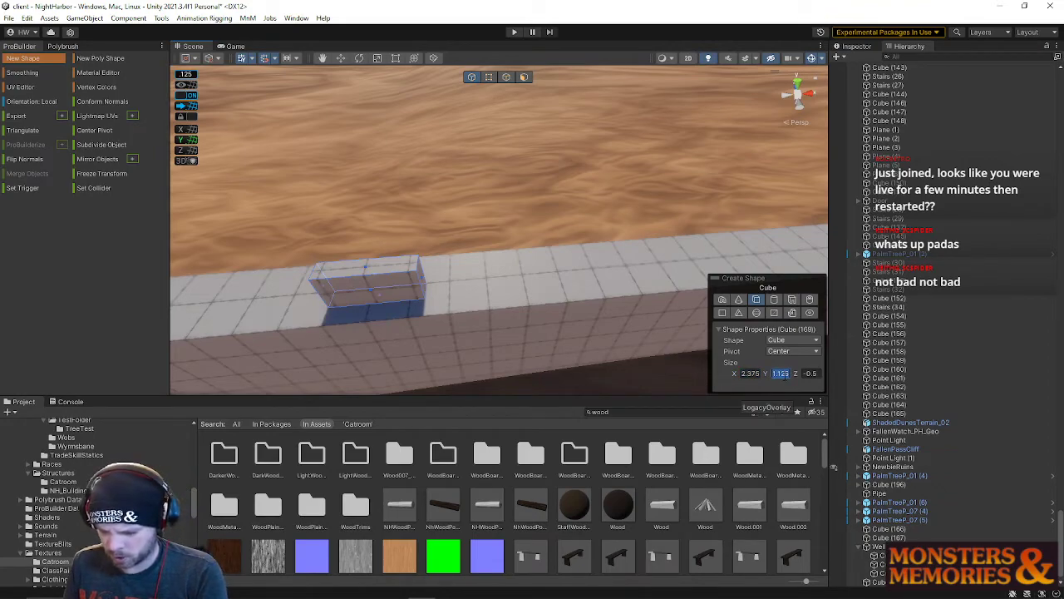
{"action": "type", "text": "1"}
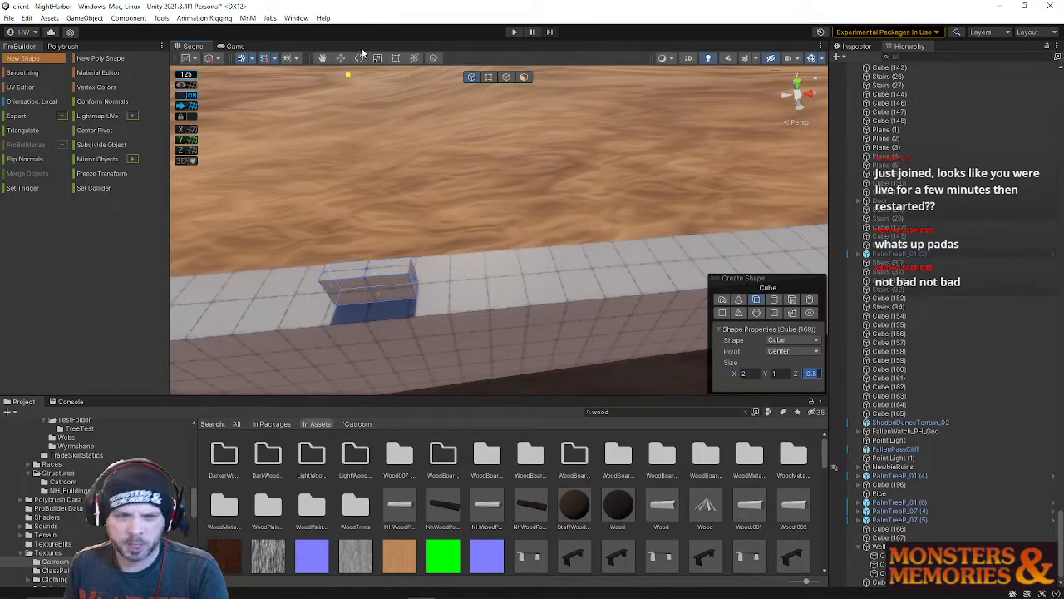
{"action": "left_click_drag", "start_coordinate": [375, 219], "coordinate": [560, 234], "text": "alt"}
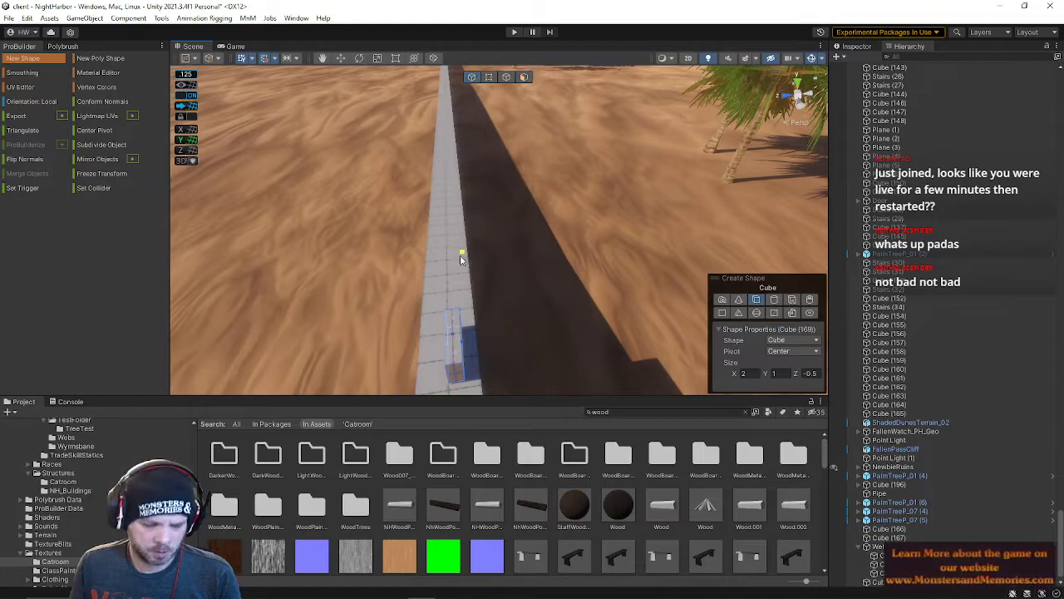
{"action": "key", "text": "Escape"}
Step: Move the new block off the boundary wall and across the dunes to the open sand near the well
{"action": "key", "text": "s"}
{"action": "right_click_drag", "start_coordinate": [456, 311], "coordinate": [432, 301]}
{"action": "key", "text": "d"}
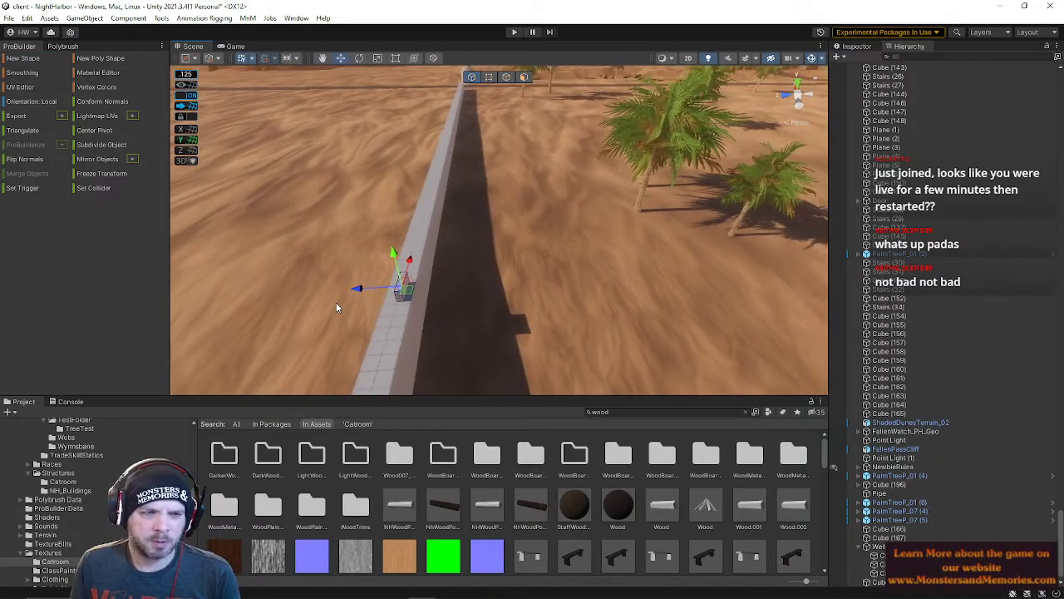
{"action": "right_click_drag", "start_coordinate": [643, 248], "coordinate": [355, 270]}
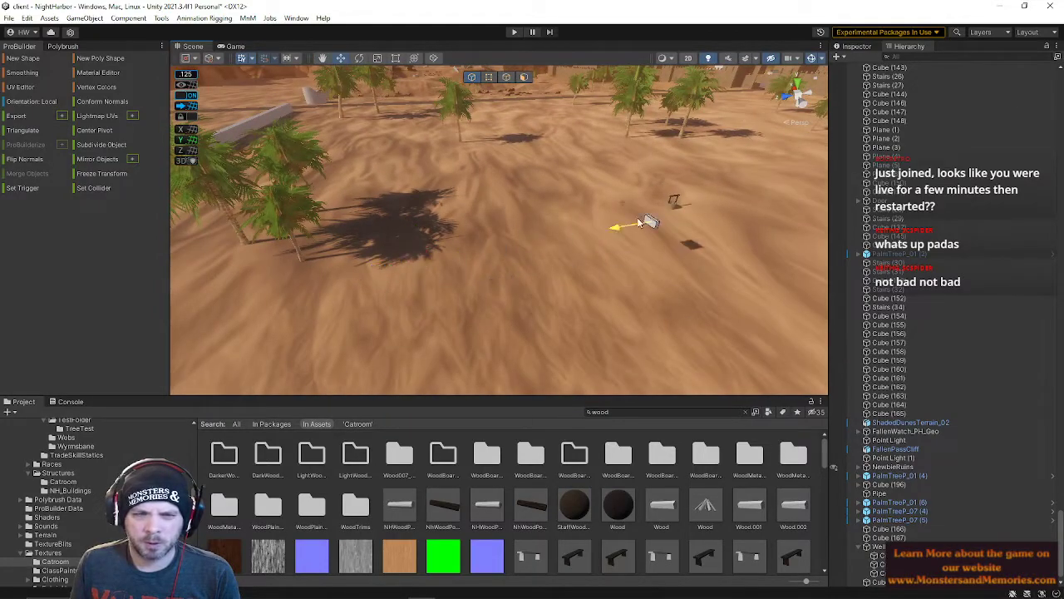
{"action": "key", "text": "f"}
{"action": "right_click_drag", "start_coordinate": [745, 201], "coordinate": [831, 218]}
{"action": "left_click_drag", "start_coordinate": [636, 197], "coordinate": [312, 207]}
{"action": "right_click_drag", "start_coordinate": [316, 207], "coordinate": [356, 226]}
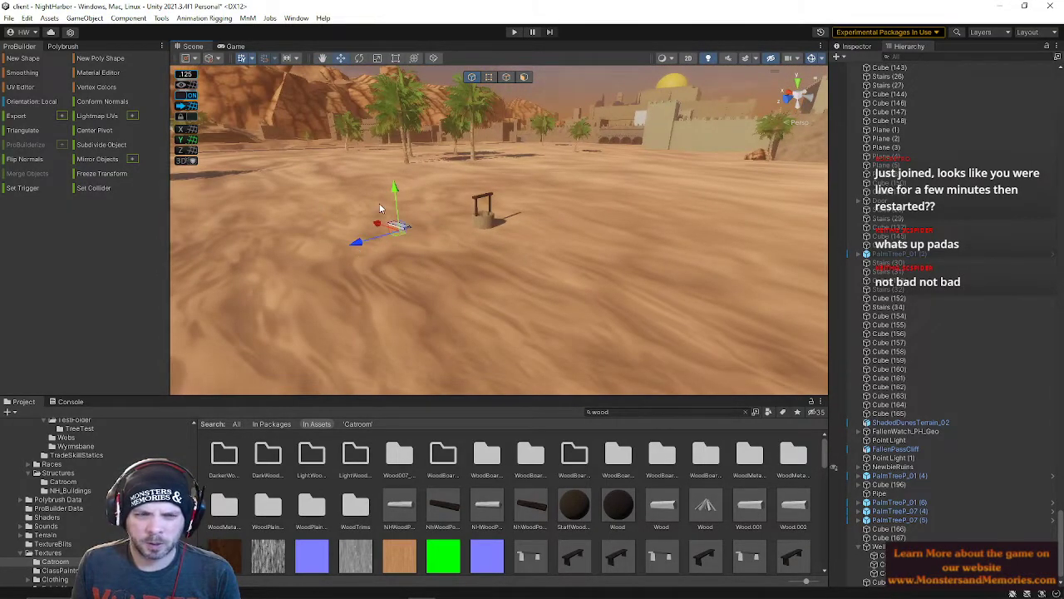
{"action": "right_click_drag", "start_coordinate": [424, 197], "coordinate": [233, 207]}
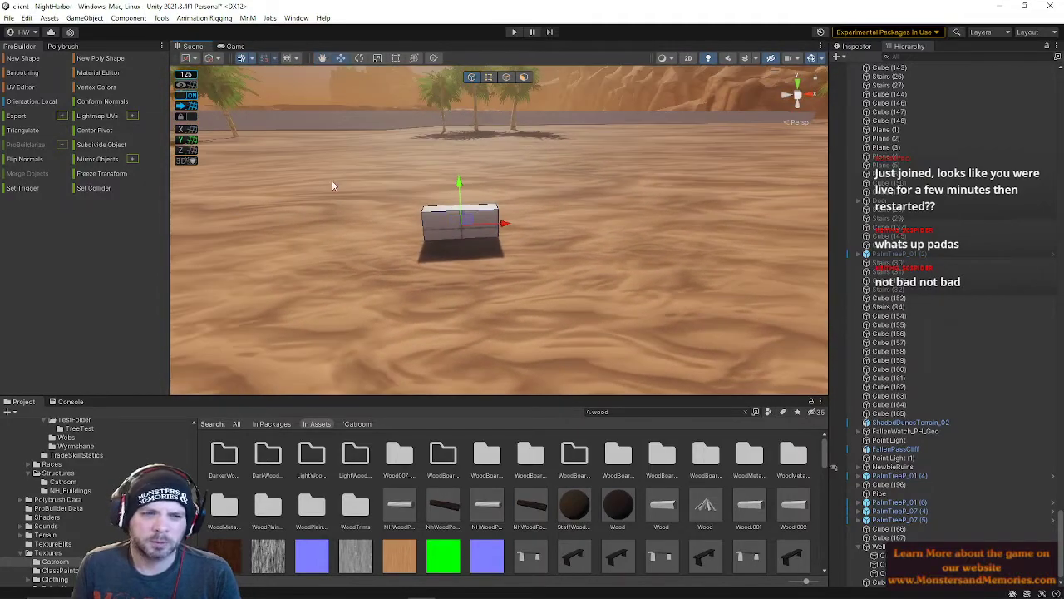
Step: Raise the block slightly and reposition it on the sand beside the well
{"action": "mouse_move", "coordinate": [461, 187]}
{"action": "left_mouse_down"}
{"action": "mouse_move", "coordinate": [458, 170]}
{"action": "mouse_move", "coordinate": [458, 183]}
{"action": "left_mouse_up"}
{"action": "right_click_drag", "start_coordinate": [456, 184], "coordinate": [523, 149]}
{"action": "left_click", "coordinate": [491, 81]}
{"action": "right_click_drag", "start_coordinate": [489, 117], "coordinate": [447, 150]}
{"action": "left_click_drag", "start_coordinate": [447, 150], "coordinate": [530, 252]}
{"action": "right_click_drag", "start_coordinate": [529, 252], "coordinate": [639, 230]}
{"action": "key", "text": "g"}
{"action": "left_click_drag", "start_coordinate": [495, 189], "coordinate": [670, 260]}
{"action": "right_click_drag", "start_coordinate": [672, 260], "coordinate": [288, 186]}
{"action": "right_click_drag", "start_coordinate": [646, 284], "coordinate": [496, 263]}
{"action": "left_click_drag", "start_coordinate": [502, 274], "coordinate": [321, 305]}
{"action": "right_click_drag", "start_coordinate": [385, 285], "coordinate": [258, 292]}
Step: Extrude the block's end face twice to lengthen it into a low wall that follows the dune
{"action": "left_click", "coordinate": [523, 76]}
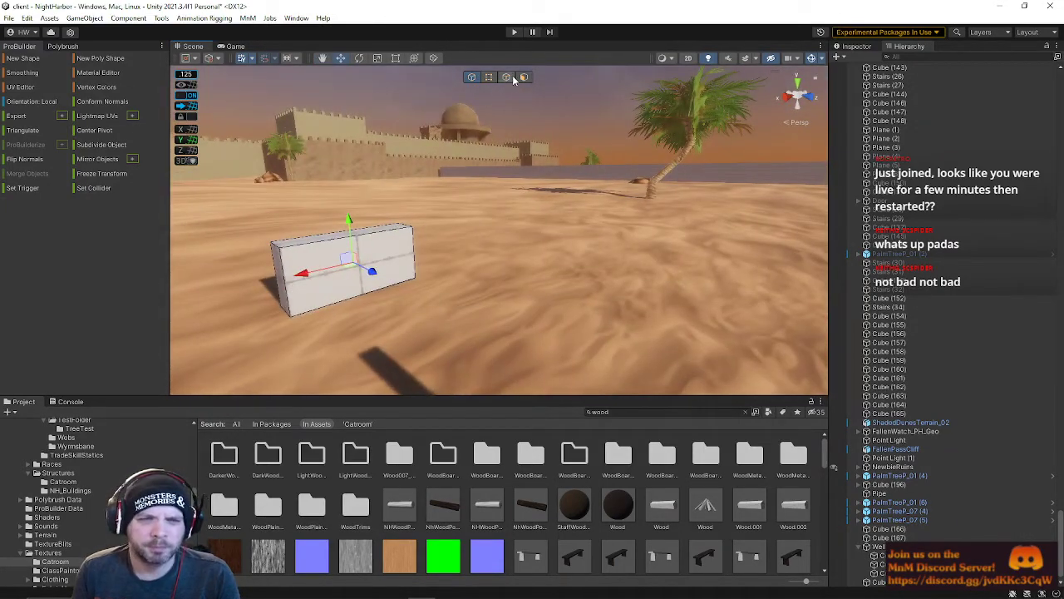
{"action": "right_click_drag", "start_coordinate": [520, 77], "coordinate": [477, 199]}
{"action": "left_click", "coordinate": [477, 200]}
{"action": "left_click_drag", "start_coordinate": [429, 200], "coordinate": [293, 260], "text": "shift"}
{"action": "key", "text": "a"}
{"action": "right_click_drag", "start_coordinate": [293, 260], "coordinate": [298, 260]}
{"action": "left_click_drag", "start_coordinate": [507, 239], "coordinate": [249, 314], "text": "shift"}
Step: Extrude the low wall's opposite end face outward to add another section
{"action": "left_click", "coordinate": [442, 211]}
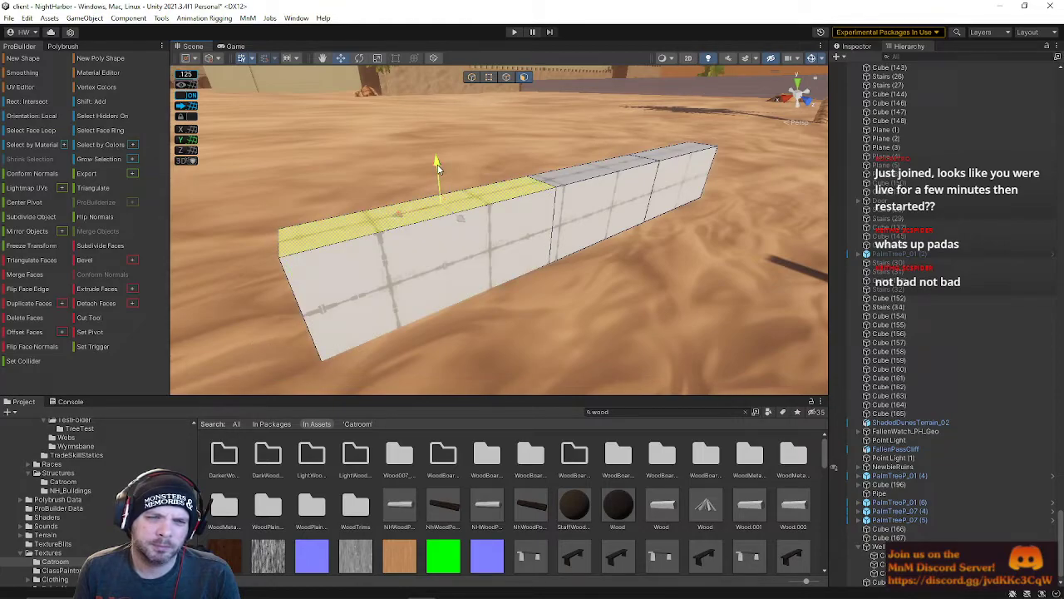
{"action": "right_click_drag", "start_coordinate": [438, 169], "coordinate": [441, 270]}
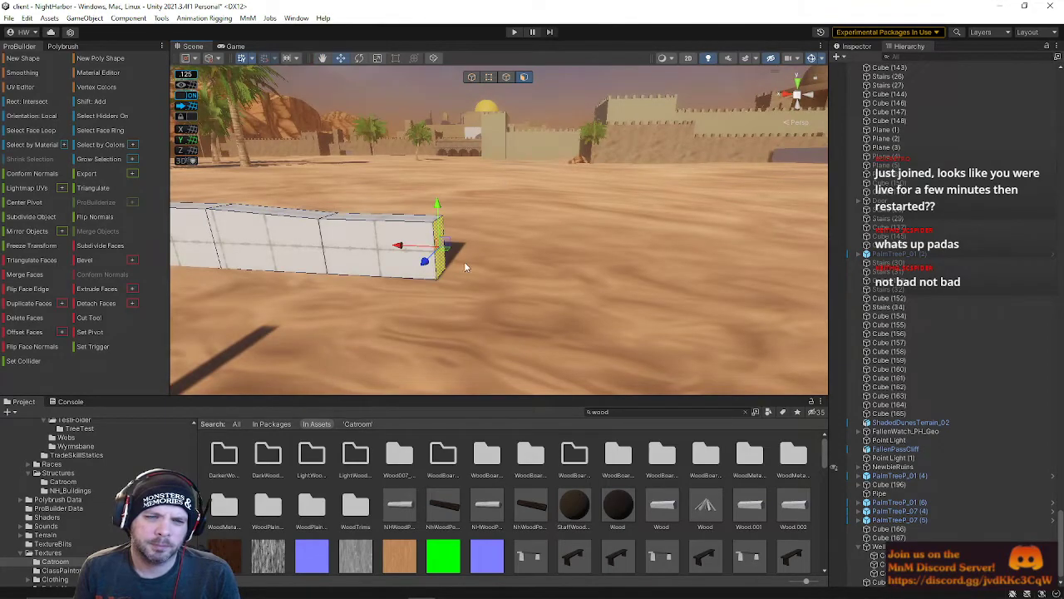
{"action": "left_click_drag", "start_coordinate": [399, 245], "coordinate": [499, 249], "text": "shift"}
Step: Extend a short corner section from the wall's first end and shift its dividing edge
{"action": "right_click_drag", "start_coordinate": [470, 260], "coordinate": [589, 328]}
{"action": "left_click_drag", "start_coordinate": [447, 276], "coordinate": [417, 305]}
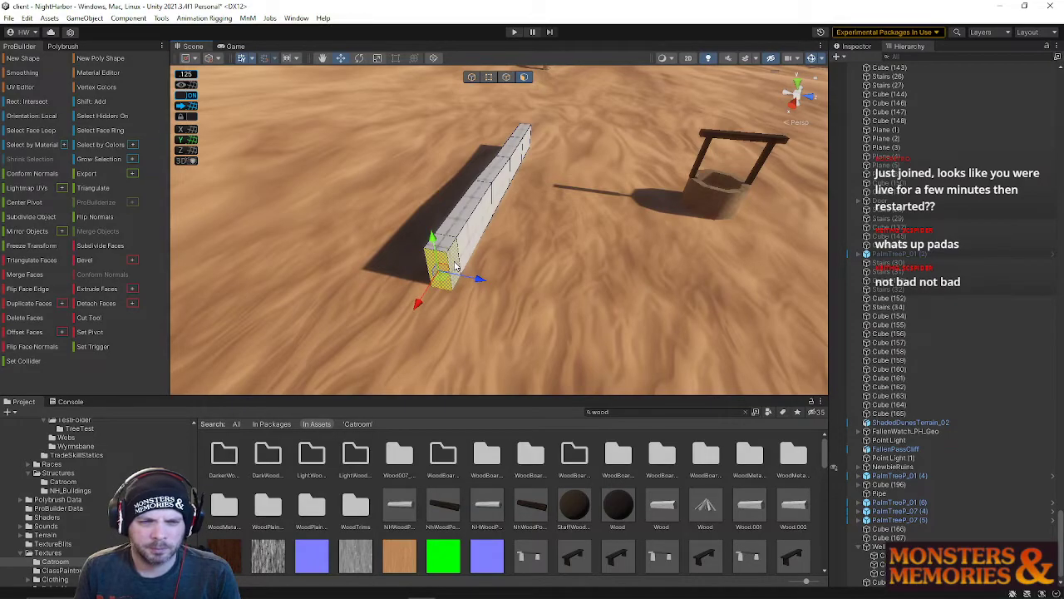
{"action": "right_click_drag", "start_coordinate": [530, 247], "coordinate": [331, 253]}
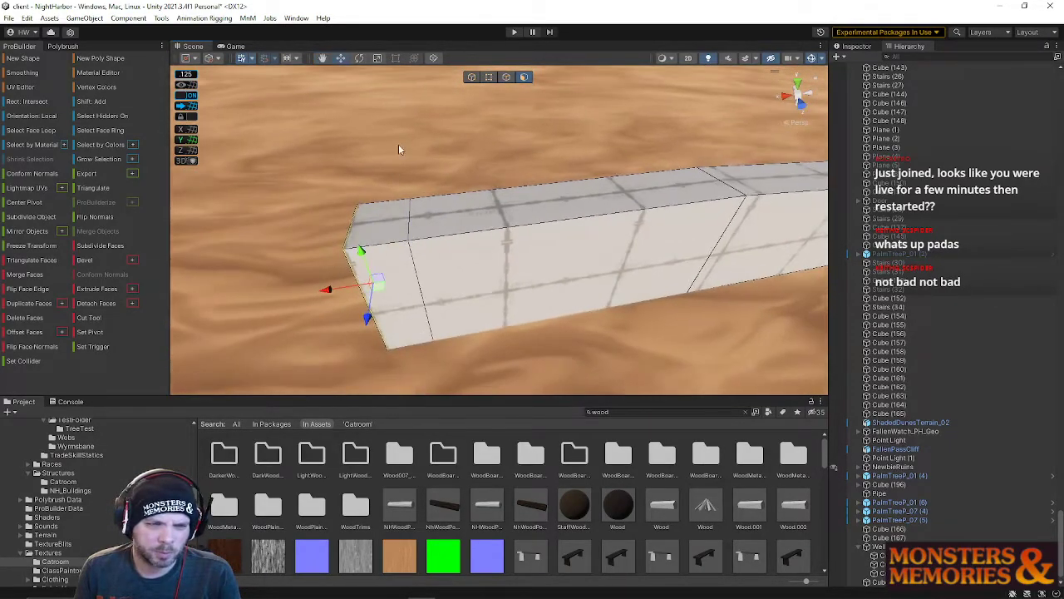
{"action": "left_click", "coordinate": [507, 78]}
{"action": "left_click", "coordinate": [415, 281]}
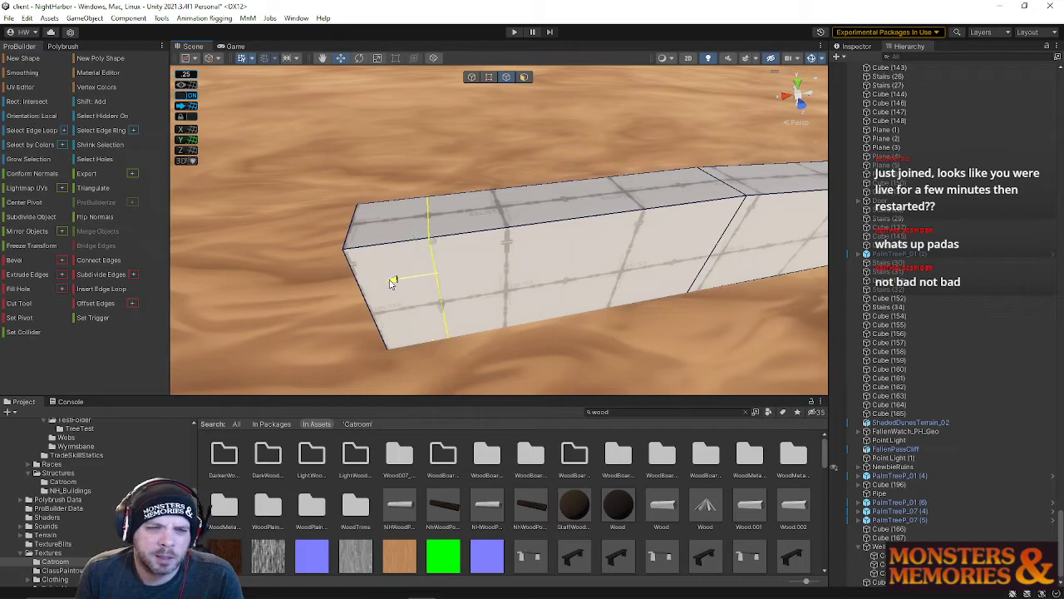
Step: Extrude the corner section's side face outward in several sections to form the second leg of an L-shaped wall
{"action": "left_click", "coordinate": [526, 81]}
{"action": "left_click", "coordinate": [432, 285]}
{"action": "right_click_drag", "start_coordinate": [432, 285], "coordinate": [522, 311]}
{"action": "left_click_drag", "start_coordinate": [505, 283], "coordinate": [638, 334], "text": "shift"}
{"action": "right_click_drag", "start_coordinate": [637, 334], "coordinate": [752, 294]}
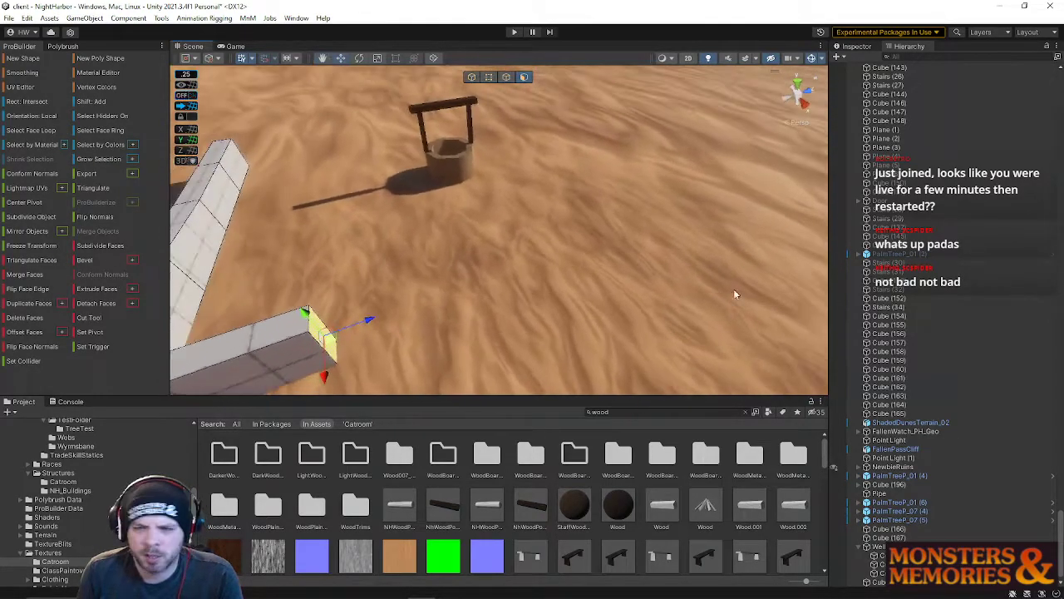
{"action": "left_click_drag", "start_coordinate": [382, 316], "coordinate": [464, 300]}
{"action": "right_click_drag", "start_coordinate": [464, 301], "coordinate": [602, 273]}
{"action": "mouse_move", "coordinate": [614, 299]}
{"action": "left_mouse_down"}
{"action": "mouse_move", "coordinate": [510, 316]}
{"action": "mouse_move", "coordinate": [611, 302]}
{"action": "mouse_move", "coordinate": [602, 311]}
{"action": "left_mouse_up"}
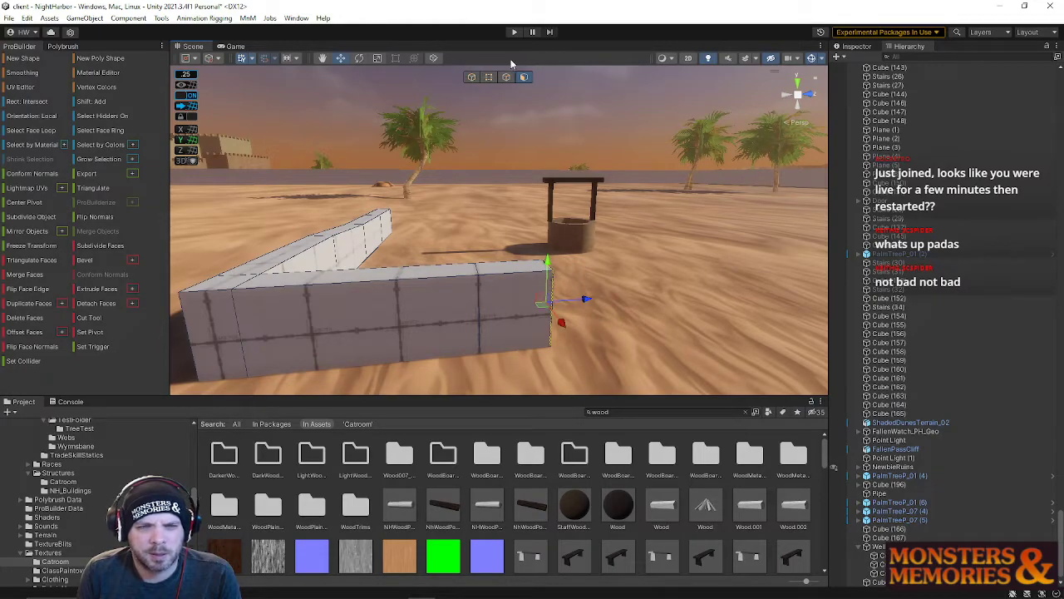
Step: Lower a top vertex at the free end of the wall's second leg for an uneven edge
{"action": "left_click", "coordinate": [489, 76]}
{"action": "left_click", "coordinate": [547, 265]}
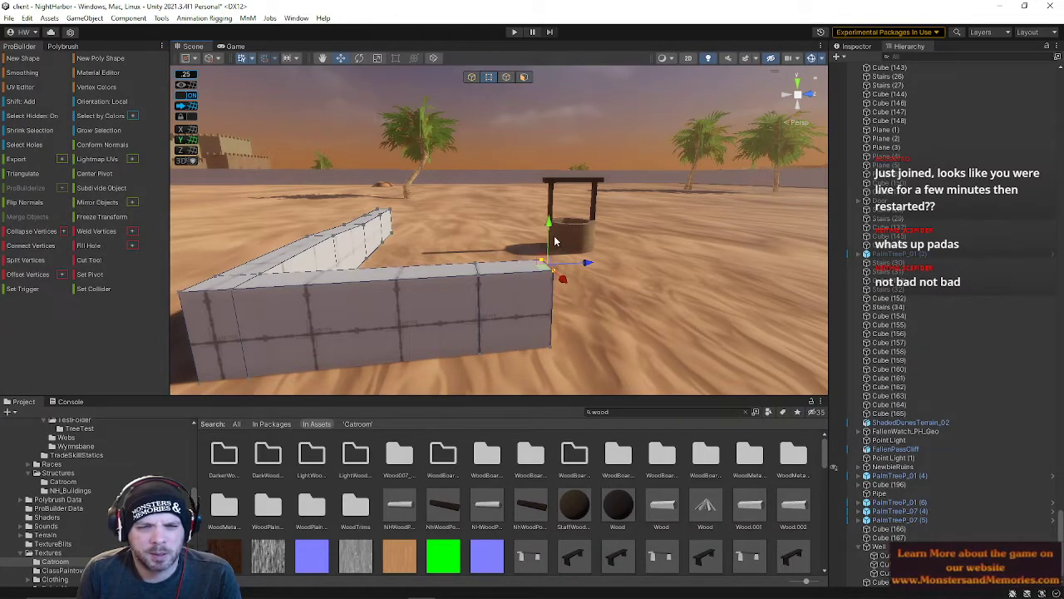
{"action": "left_click_drag", "start_coordinate": [549, 237], "coordinate": [549, 254]}
{"action": "right_click_drag", "start_coordinate": [549, 254], "coordinate": [976, 269]}
{"action": "left_click", "coordinate": [528, 179]}
{"action": "key", "text": "w"}
{"action": "key", "text": "d"}
{"action": "left_click", "coordinate": [613, 257]}
{"action": "key", "text": "w"}
{"action": "right_click_drag", "start_coordinate": [615, 257], "coordinate": [760, 154]}
Step: Return to object editing, select the L-shaped wall and move it slightly further from the well
{"action": "left_click", "coordinate": [524, 77]}
{"action": "left_click", "coordinate": [515, 163]}
{"action": "right_click_drag", "start_coordinate": [516, 169], "coordinate": [490, 222]}
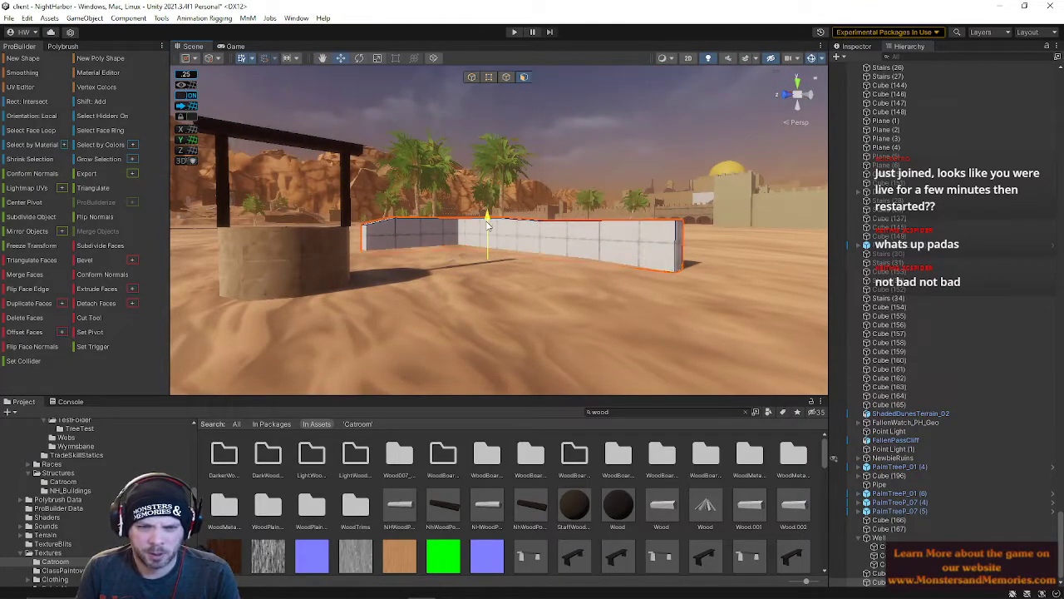
{"action": "left_click", "coordinate": [635, 160]}
{"action": "right_click_drag", "start_coordinate": [634, 160], "coordinate": [466, 87]}
{"action": "left_click", "coordinate": [471, 77]}
{"action": "left_click", "coordinate": [574, 232]}
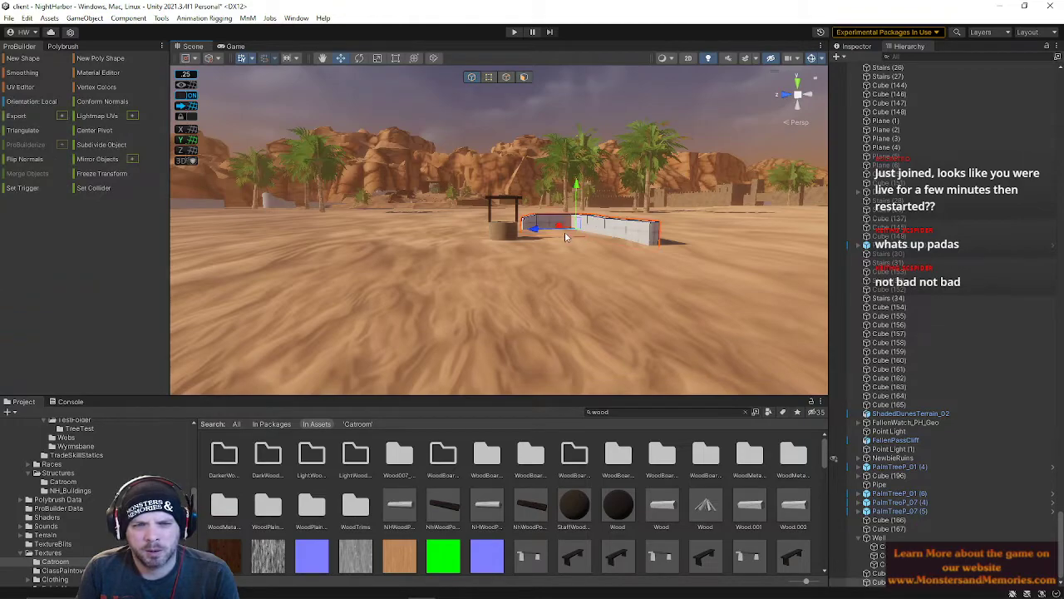
{"action": "mouse_move", "coordinate": [558, 228]}
{"action": "left_mouse_down"}
{"action": "mouse_move", "coordinate": [550, 222]}
{"action": "mouse_move", "coordinate": [573, 223]}
{"action": "left_mouse_up"}
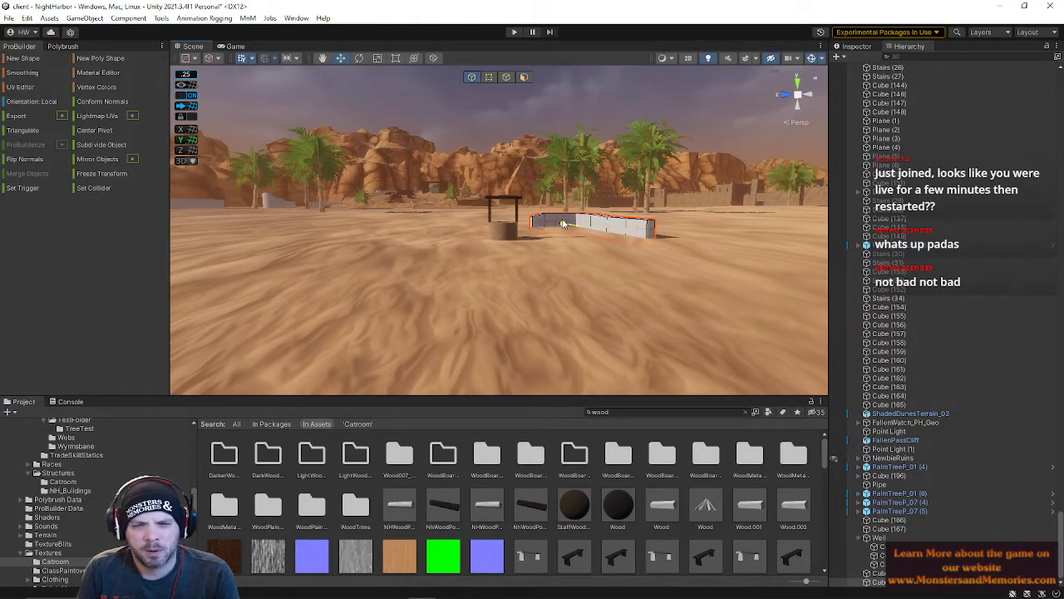
{"action": "right_click_drag", "start_coordinate": [568, 226], "coordinate": [545, 195]}
{"action": "left_click", "coordinate": [514, 147]}
Step: Select all faces of the wall and try the first three material presets, keeping the sandstone brick one
{"action": "right_click_drag", "start_coordinate": [513, 148], "coordinate": [832, 213]}
{"action": "key", "text": "w"}
{"action": "key", "text": "a"}
{"action": "key", "text": "w"}
{"action": "left_click", "coordinate": [418, 259]}
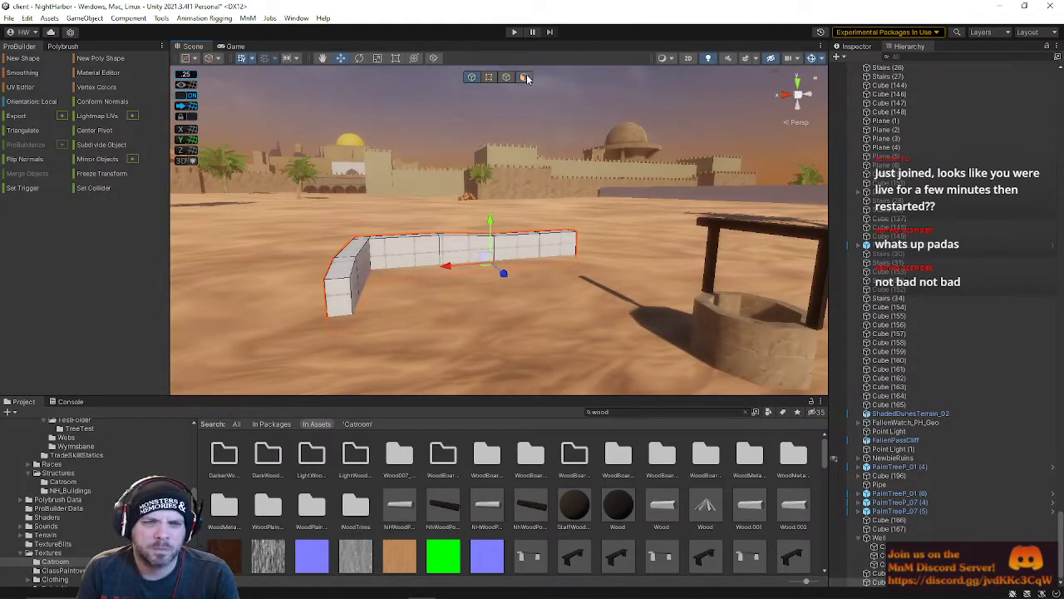
{"action": "left_click", "coordinate": [524, 77]}
{"action": "key", "text": "ctrl+a"}
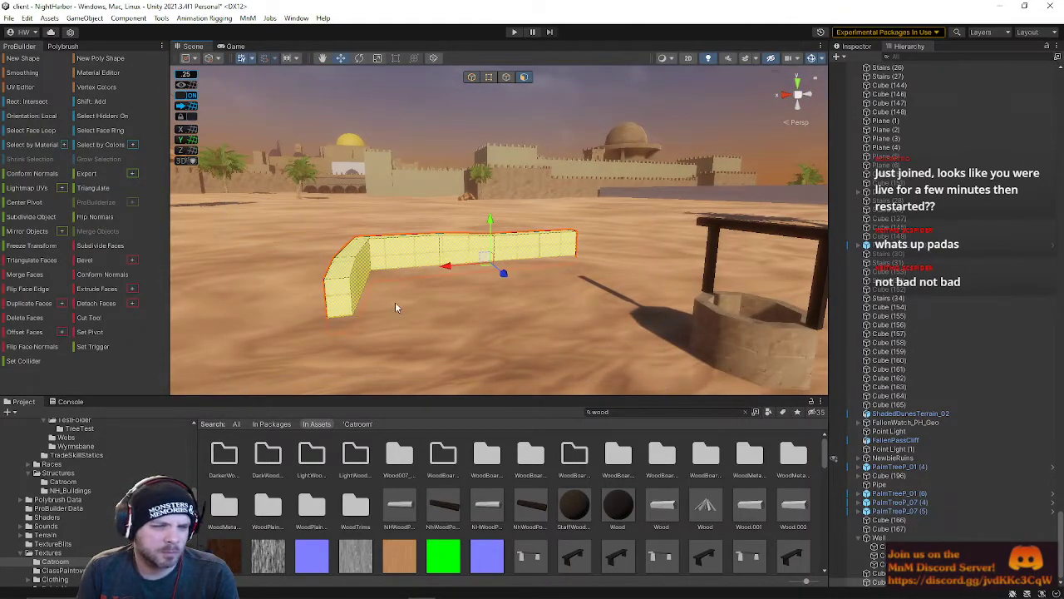
{"action": "key", "text": "alt+1"}
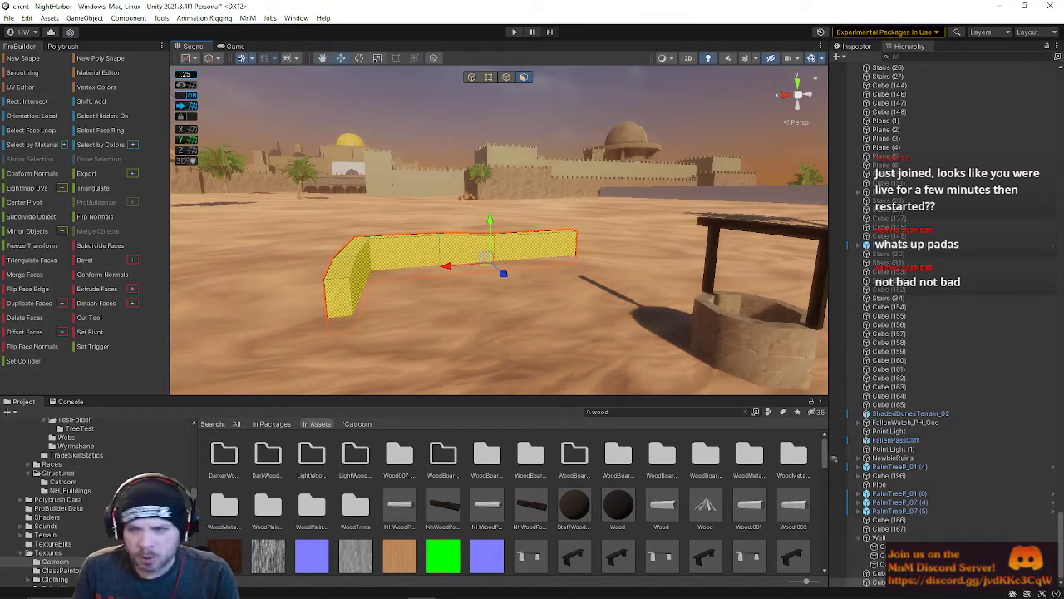
{"action": "key", "text": "alt+2"}
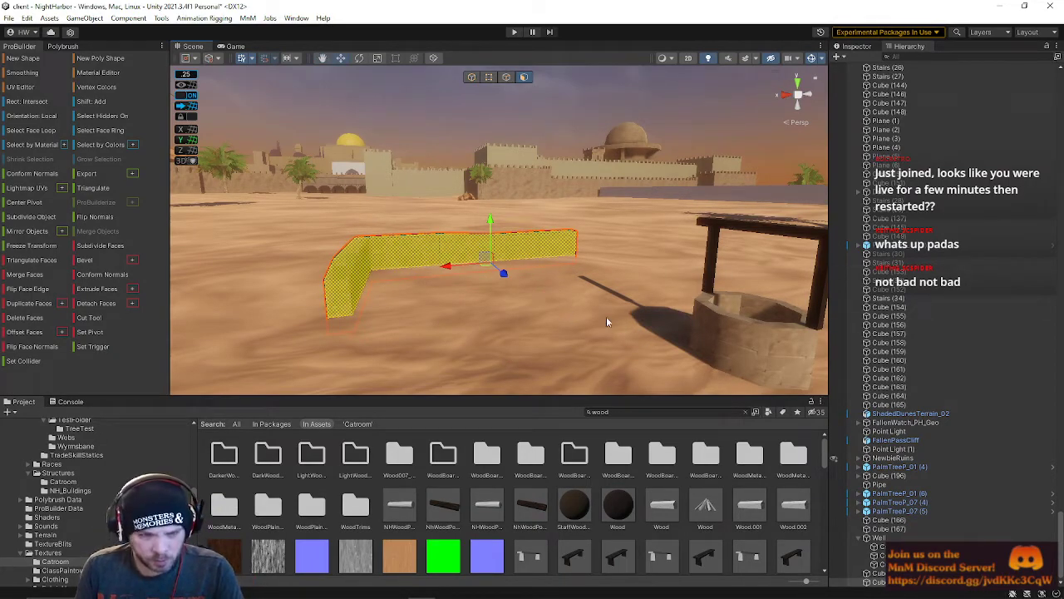
{"action": "key", "text": "w"}
{"action": "right_click_drag", "start_coordinate": [522, 287], "coordinate": [414, 298]}
{"action": "key", "text": "alt+3"}
{"action": "key", "text": "a"}
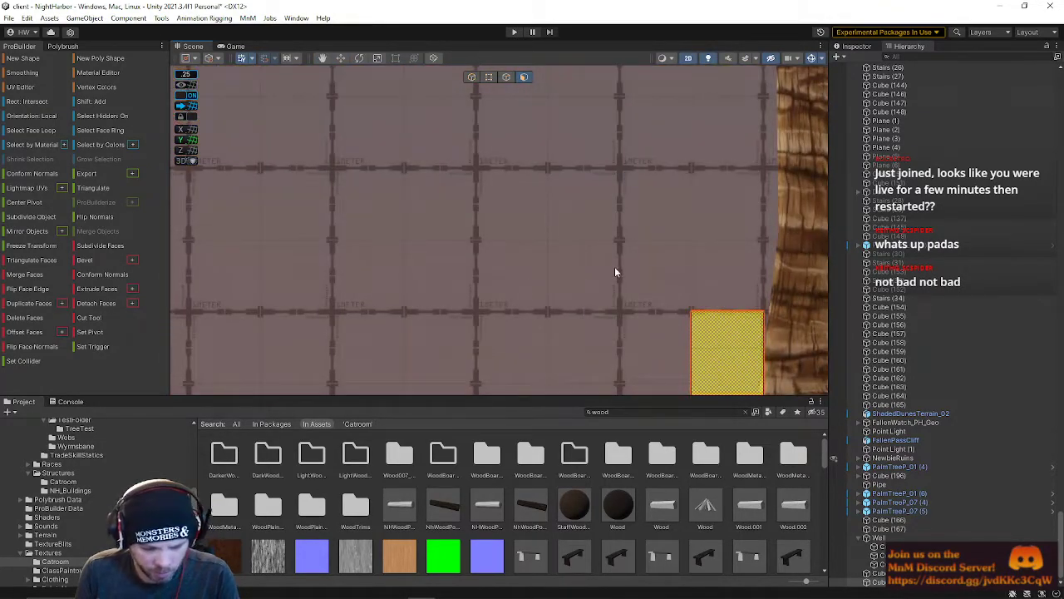
{"action": "key", "text": "f"}
{"action": "right_click_drag", "start_coordinate": [570, 277], "coordinate": [571, 281]}
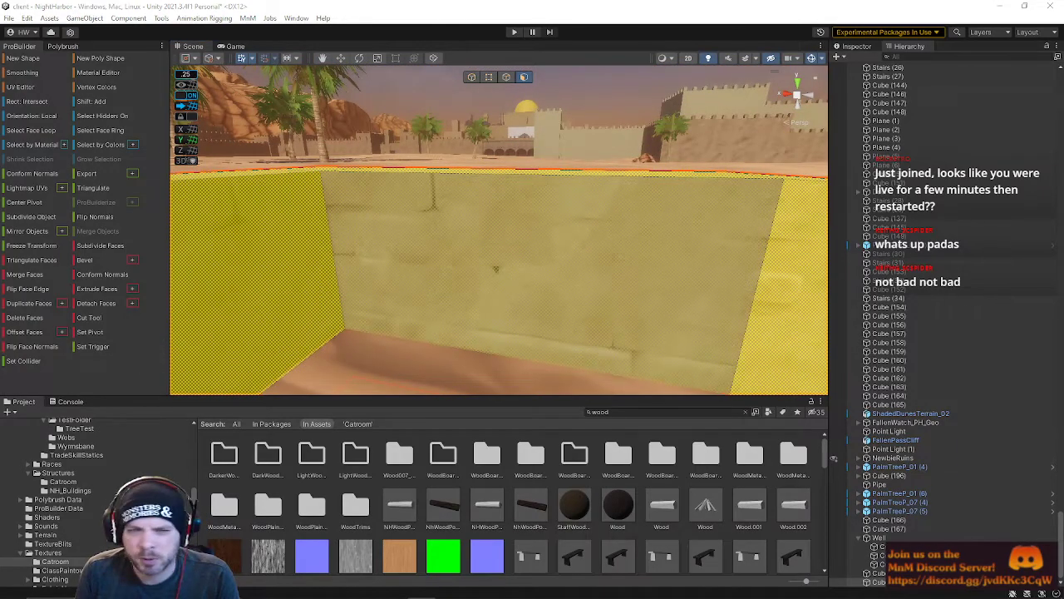
Step: Return to object editing with the finished wall deselected and view it together with the well
{"action": "key", "text": "s"}
{"action": "right_click_drag", "start_coordinate": [720, 323], "coordinate": [742, 278]}
{"action": "left_click", "coordinate": [547, 173]}
{"action": "right_click_drag", "start_coordinate": [546, 173], "coordinate": [410, 181]}
{"action": "key", "text": "a"}
{"action": "key", "text": "w"}
{"action": "key", "text": "s"}
{"action": "key", "text": "w"}
{"action": "left_click", "coordinate": [472, 77]}
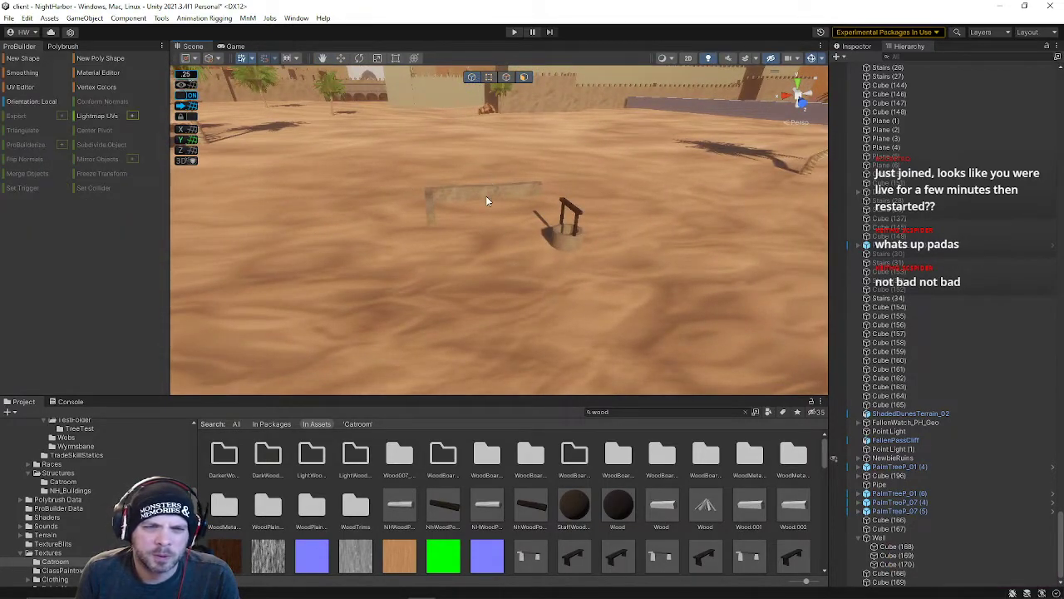
Step: Select the textured wall and shift its position slightly near the well
{"action": "right_click_drag", "start_coordinate": [469, 209], "coordinate": [548, 225]}
{"action": "left_click", "coordinate": [365, 171]}
{"action": "left_click", "coordinate": [370, 172]}
{"action": "mouse_move", "coordinate": [371, 177]}
{"action": "left_mouse_down"}
{"action": "mouse_move", "coordinate": [375, 196]}
{"action": "mouse_move", "coordinate": [362, 192]}
{"action": "left_mouse_up"}
{"action": "right_click_drag", "start_coordinate": [558, 231], "coordinate": [399, 195]}
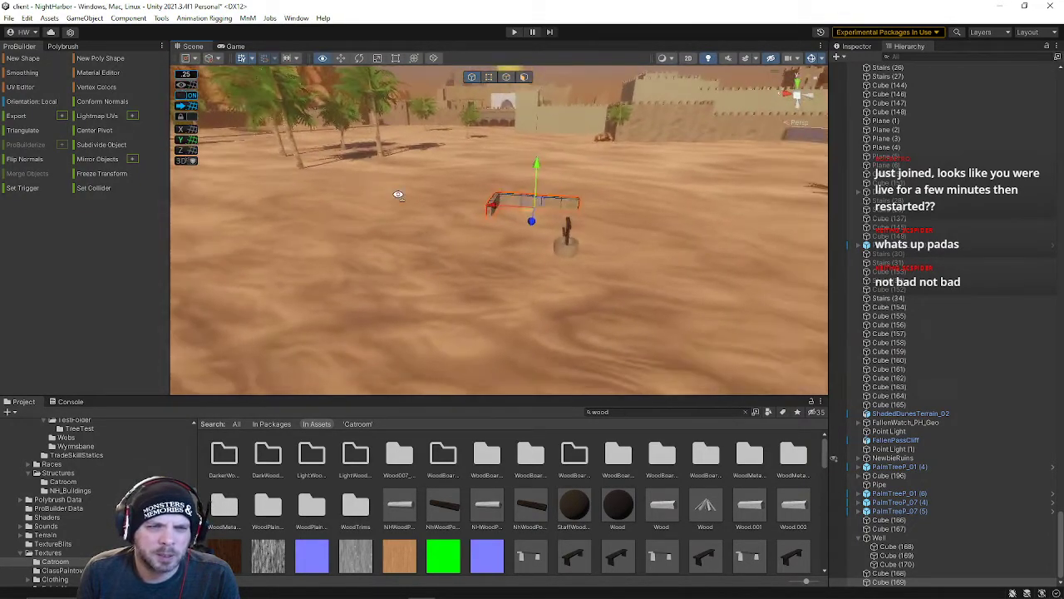
Step: Duplicate a palm tree from the nearby cluster, move the copy beside the well and lower it to the sand
{"action": "left_click", "coordinate": [296, 163]}
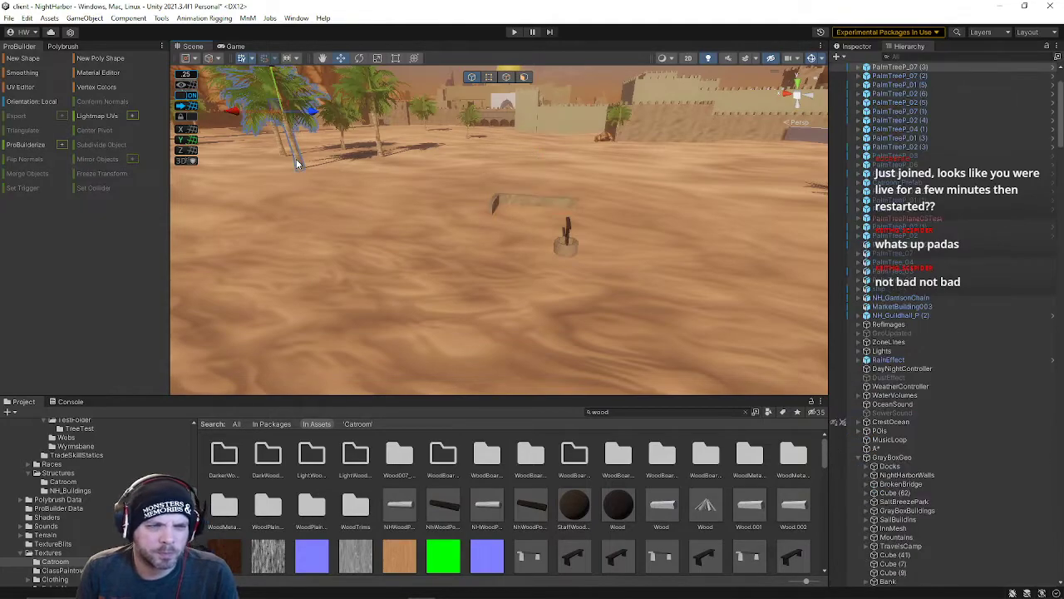
{"action": "left_click_drag", "start_coordinate": [307, 122], "coordinate": [657, 136]}
{"action": "mouse_move", "coordinate": [657, 136]}
{"action": "right_mouse_down"}
{"action": "mouse_move", "coordinate": [618, 142]}
{"action": "mouse_move", "coordinate": [672, 149]}
{"action": "right_mouse_up"}
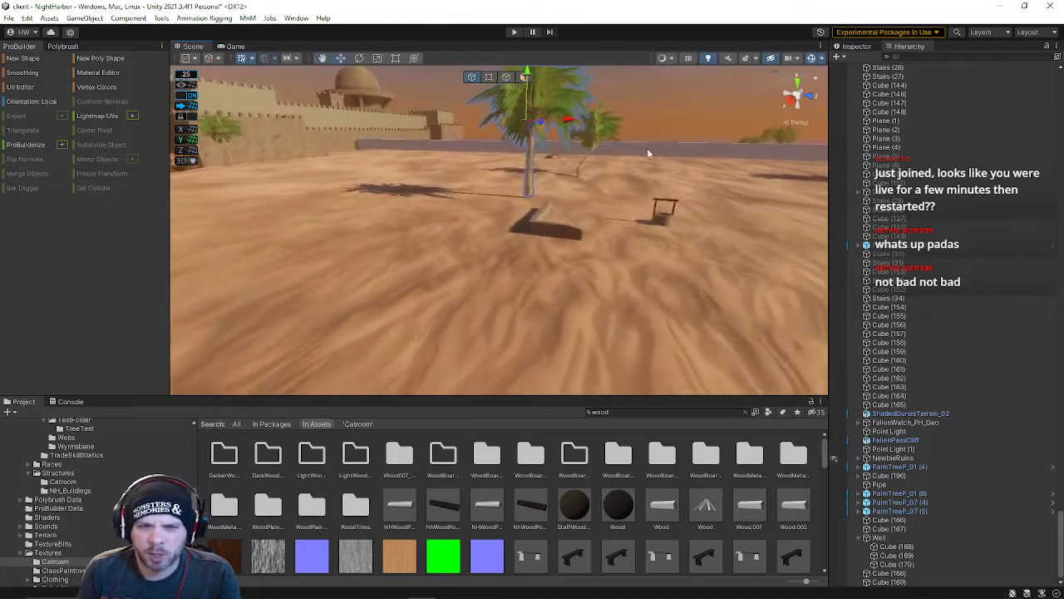
{"action": "left_click_drag", "start_coordinate": [569, 125], "coordinate": [727, 176]}
{"action": "right_click_drag", "start_coordinate": [727, 177], "coordinate": [771, 131]}
{"action": "left_click_drag", "start_coordinate": [706, 113], "coordinate": [706, 131]}
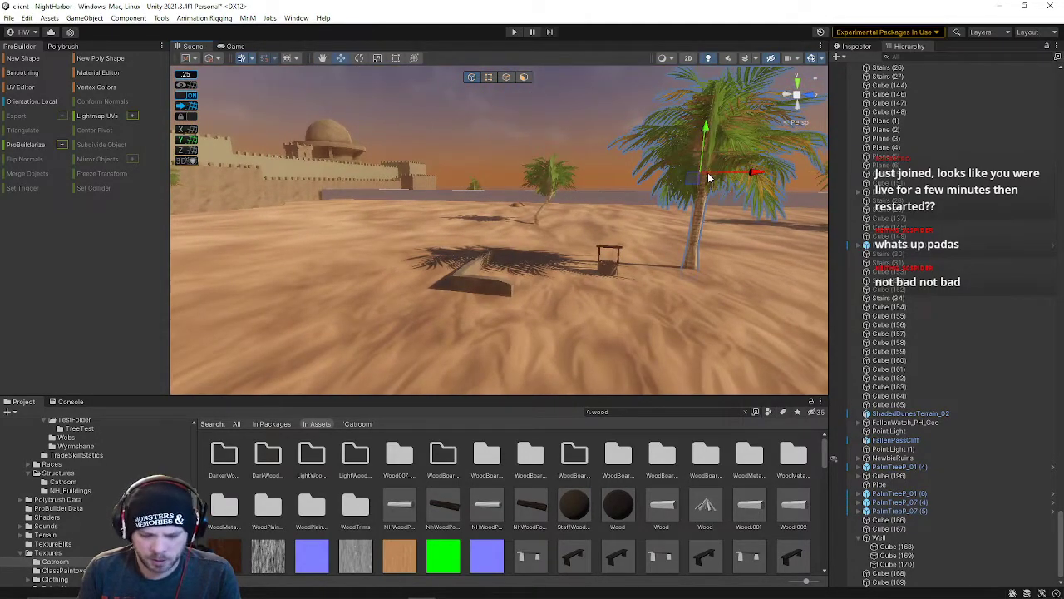
Step: Scale the palm copy down and rotate it beside the well
{"action": "mouse_move", "coordinate": [703, 178]}
{"action": "left_mouse_down"}
{"action": "mouse_move", "coordinate": [680, 173]}
{"action": "mouse_move", "coordinate": [700, 168]}
{"action": "left_mouse_up"}
{"action": "key", "text": "w"}
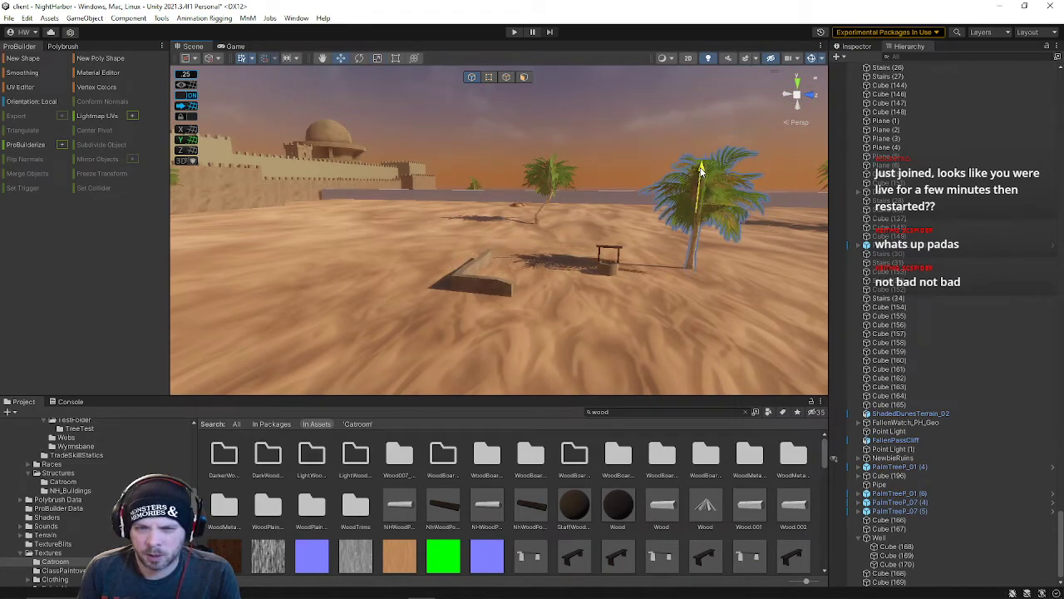
{"action": "left_click_drag", "start_coordinate": [744, 218], "coordinate": [775, 216]}
{"action": "right_click_drag", "start_coordinate": [653, 221], "coordinate": [601, 183]}
{"action": "left_click_drag", "start_coordinate": [568, 172], "coordinate": [603, 136]}
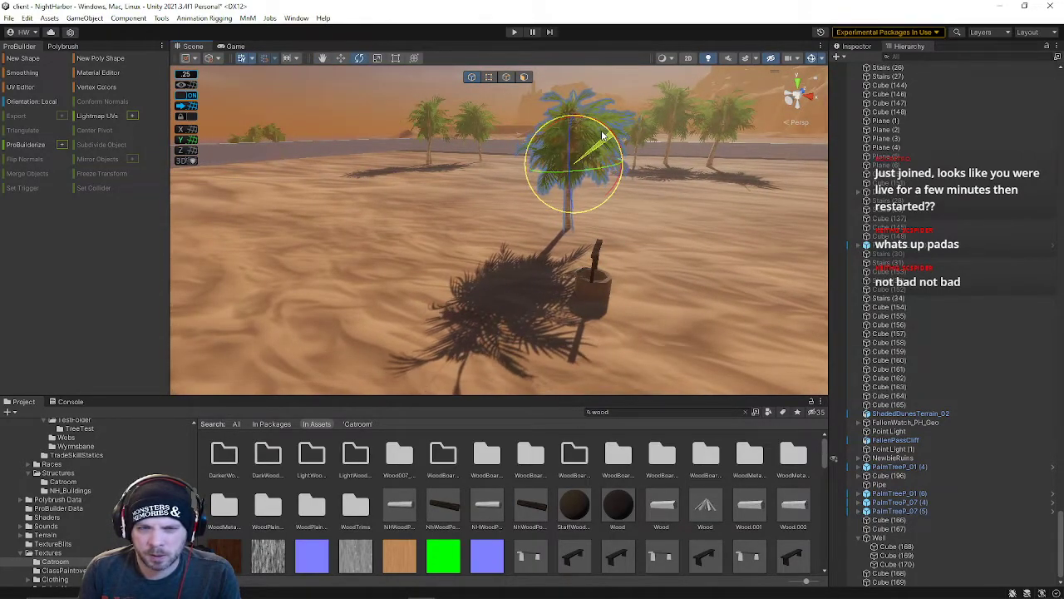
{"action": "right_click_drag", "start_coordinate": [537, 172], "coordinate": [450, 205]}
Step: Duplicate the smaller palm and move the new copy across the sand near the L-shaped wall
{"action": "key", "text": "ctrl+d"}
{"action": "left_click_drag", "start_coordinate": [565, 165], "coordinate": [525, 184]}
{"action": "key", "text": "e"}
{"action": "key", "text": "w"}
{"action": "right_click_drag", "start_coordinate": [367, 252], "coordinate": [26, 252]}
{"action": "key", "text": "d"}
{"action": "left_click_drag", "start_coordinate": [400, 190], "coordinate": [497, 216]}
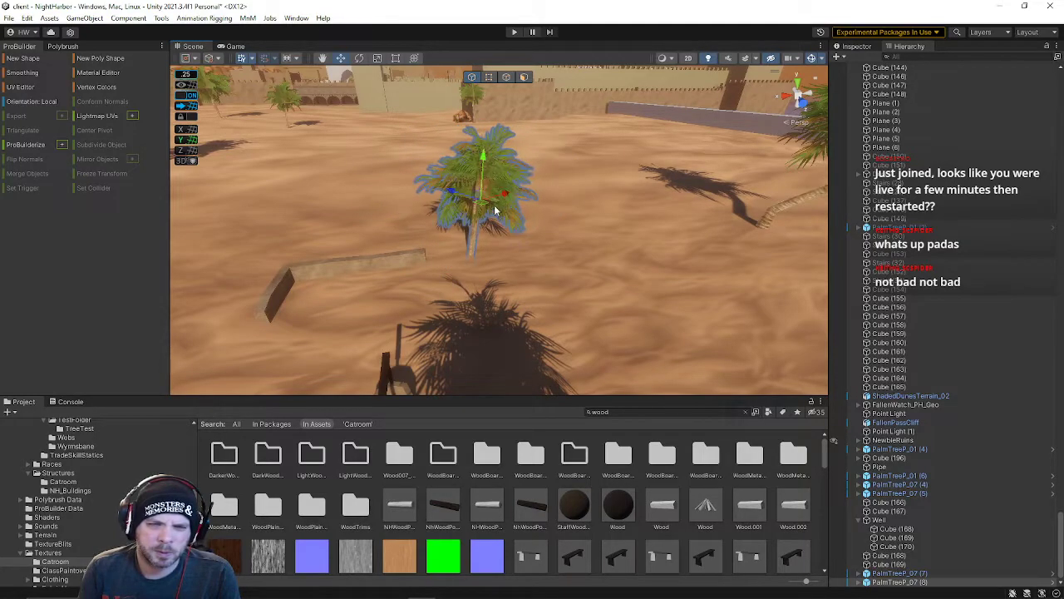
Step: Rotate the second palm copy so it differs from the first
{"action": "left_click_drag", "start_coordinate": [482, 168], "coordinate": [453, 171]}
{"action": "right_click_drag", "start_coordinate": [476, 200], "coordinate": [163, 161]}
{"action": "key", "text": "w"}
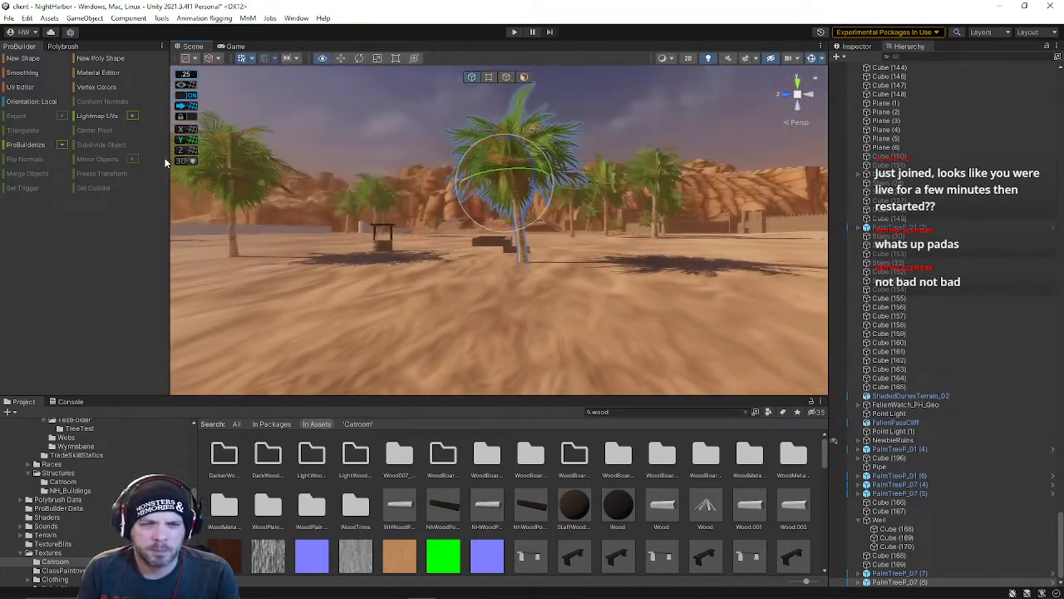
Step: Fine-tune the rotation of the second palm copy in front of the well
{"action": "left_click_drag", "start_coordinate": [517, 197], "coordinate": [525, 212]}
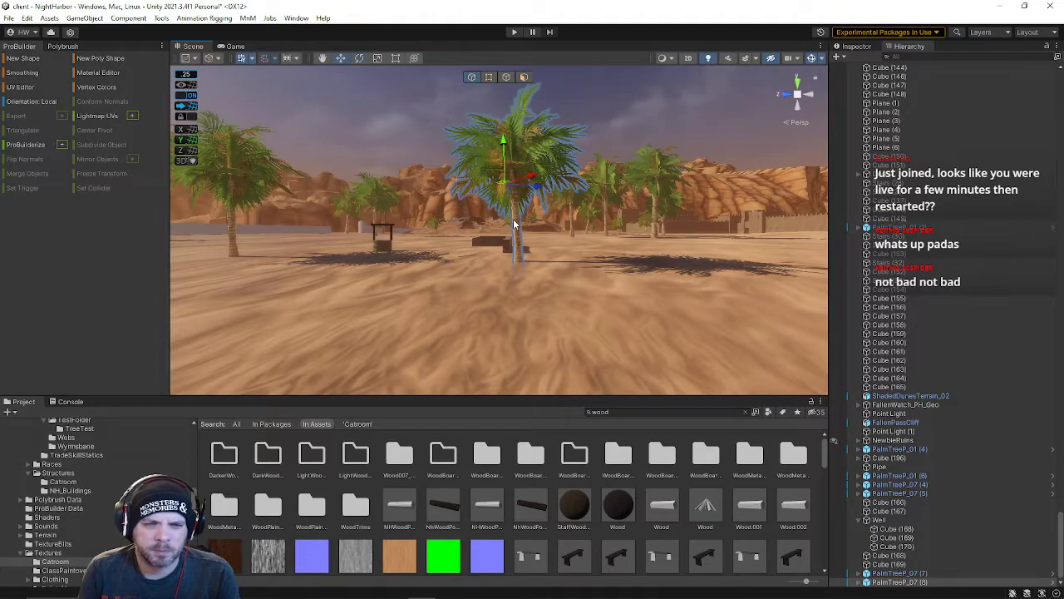
{"action": "key", "text": "w"}
{"action": "right_click_drag", "start_coordinate": [504, 162], "coordinate": [817, 238]}
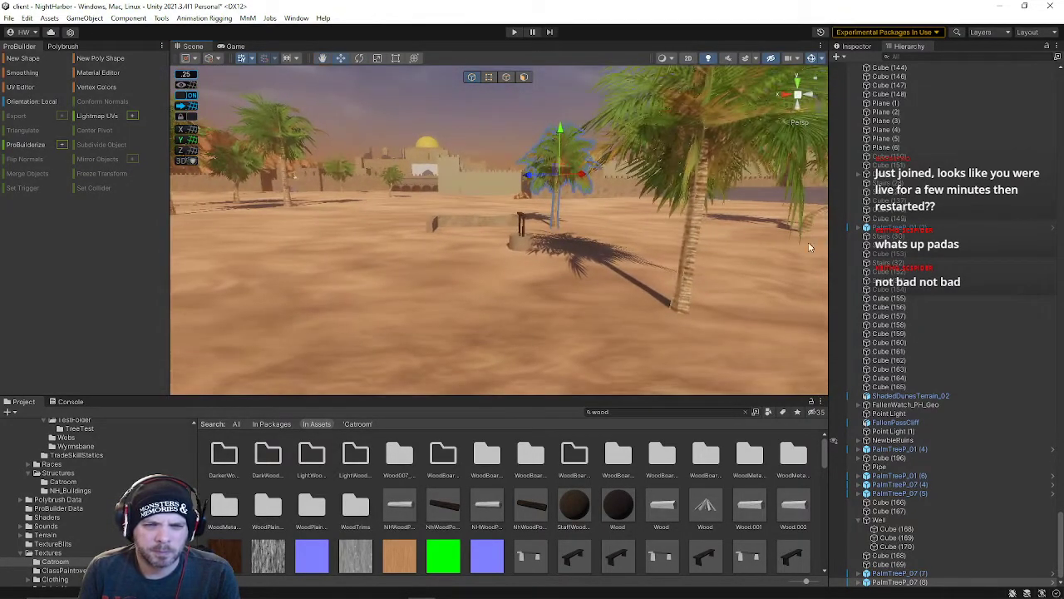
Step: Duplicate a different palm from the distant cluster and move the copy across the open sand toward the well
{"action": "left_click", "coordinate": [682, 289]}
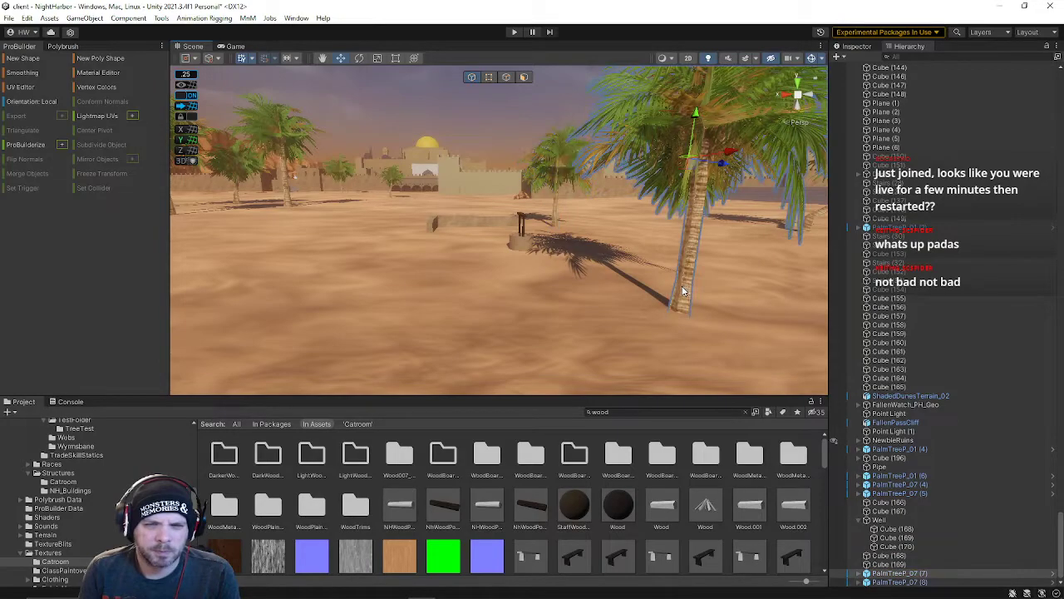
{"action": "left_click", "coordinate": [237, 199]}
{"action": "left_click", "coordinate": [291, 196]}
{"action": "right_click_drag", "start_coordinate": [296, 195], "coordinate": [381, 236]}
{"action": "left_click_drag", "start_coordinate": [503, 267], "coordinate": [602, 296]}
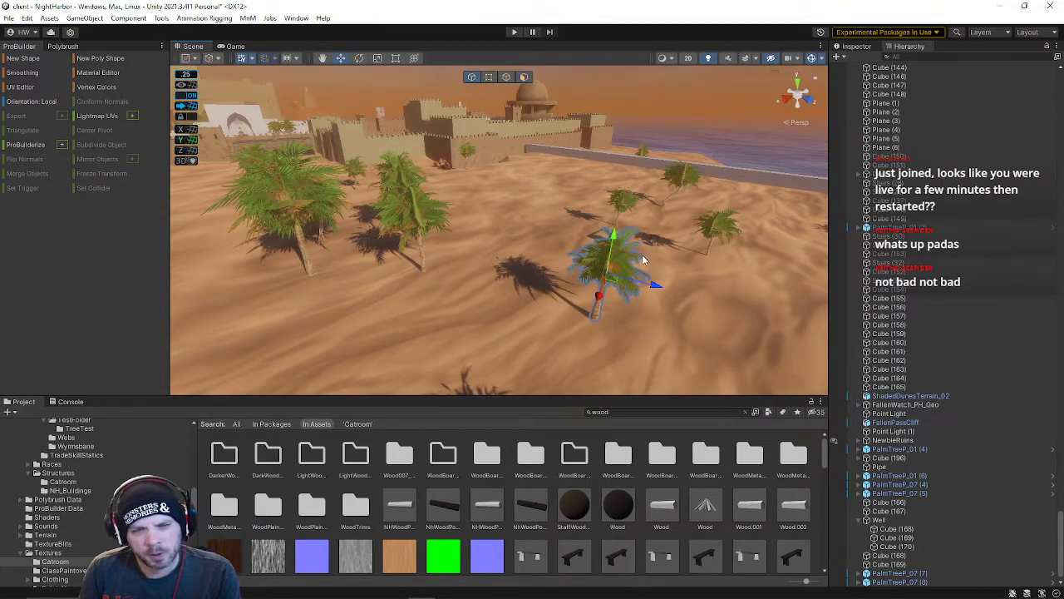
Step: Delete the existing palm standing on the sand behind the well
{"action": "right_click_drag", "start_coordinate": [642, 254], "coordinate": [627, 227]}
{"action": "left_click", "coordinate": [622, 221]}
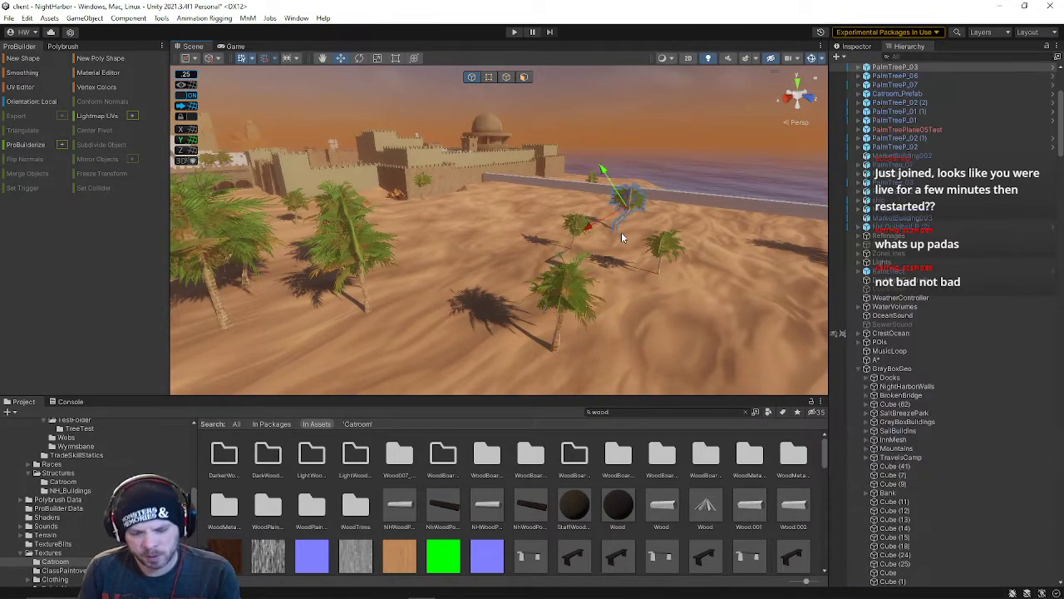
{"action": "key", "text": "Delete"}
Step: Select the newly copied palm and move it closer to the well and the L-shaped wall
{"action": "left_click", "coordinate": [558, 339]}
{"action": "right_click_drag", "start_coordinate": [573, 326], "coordinate": [454, 345]}
{"action": "left_click_drag", "start_coordinate": [280, 336], "coordinate": [451, 284]}
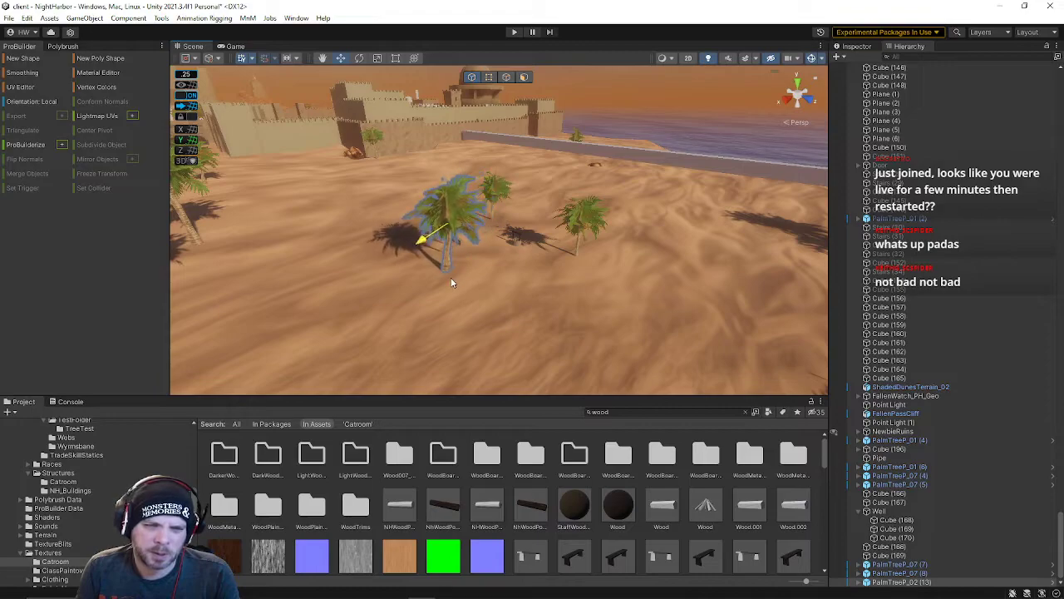
{"action": "right_click_drag", "start_coordinate": [502, 240], "coordinate": [525, 163]}
Step: Rotate the new palm copy and shift it sideways toward the well
{"action": "key", "text": "e"}
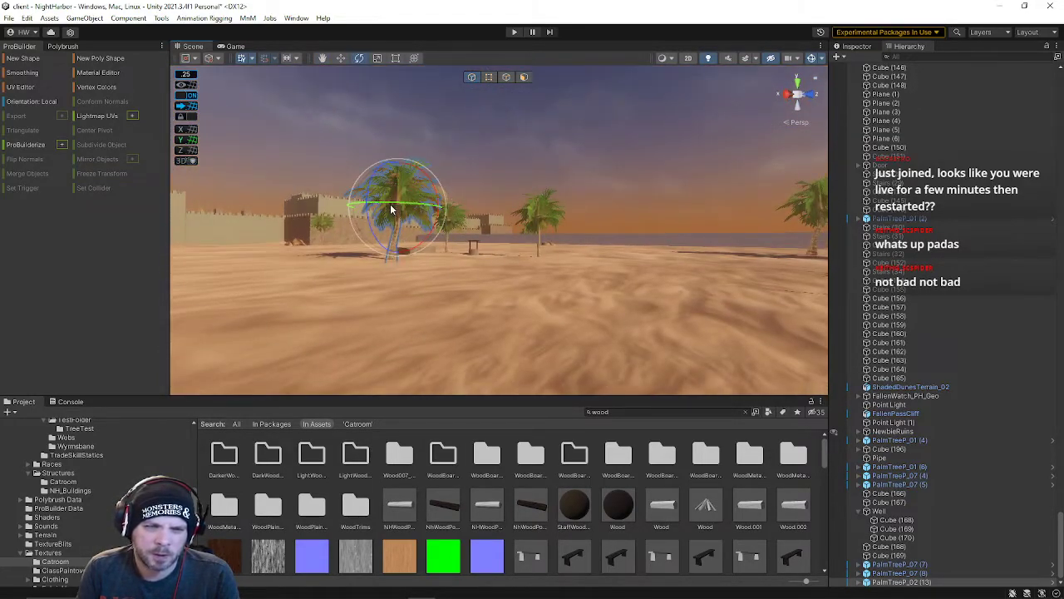
{"action": "right_click_drag", "start_coordinate": [529, 204], "coordinate": [613, 234]}
{"action": "right_click_drag", "start_coordinate": [349, 190], "coordinate": [628, 218]}
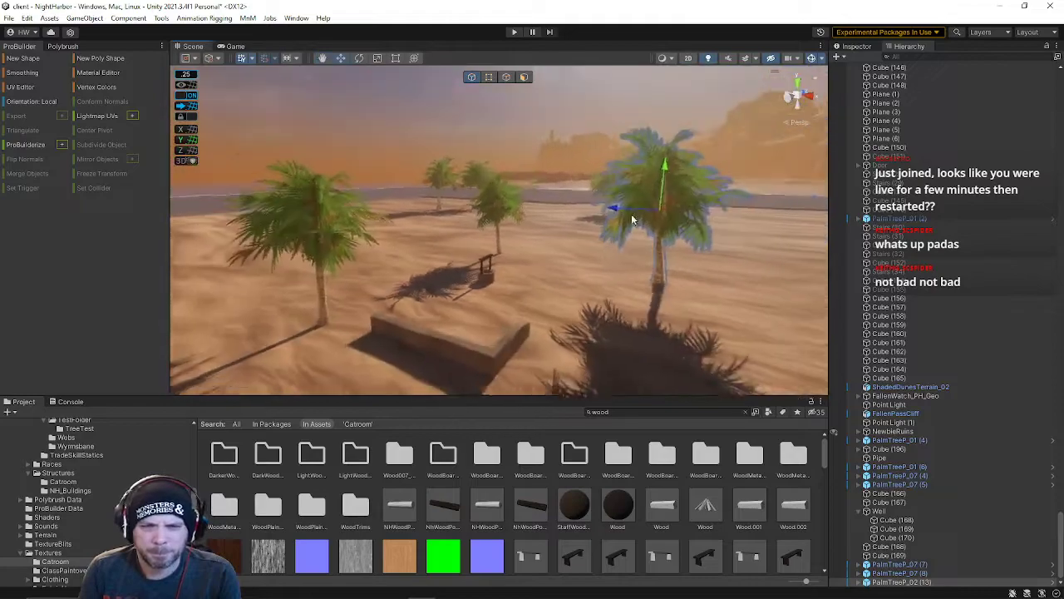
{"action": "left_click_drag", "start_coordinate": [608, 211], "coordinate": [511, 212]}
Step: Nudge the L-shaped ruined wall slightly toward the well and deselect it
{"action": "right_click_drag", "start_coordinate": [511, 216], "coordinate": [343, 201]}
{"action": "right_click_drag", "start_coordinate": [427, 236], "coordinate": [439, 300]}
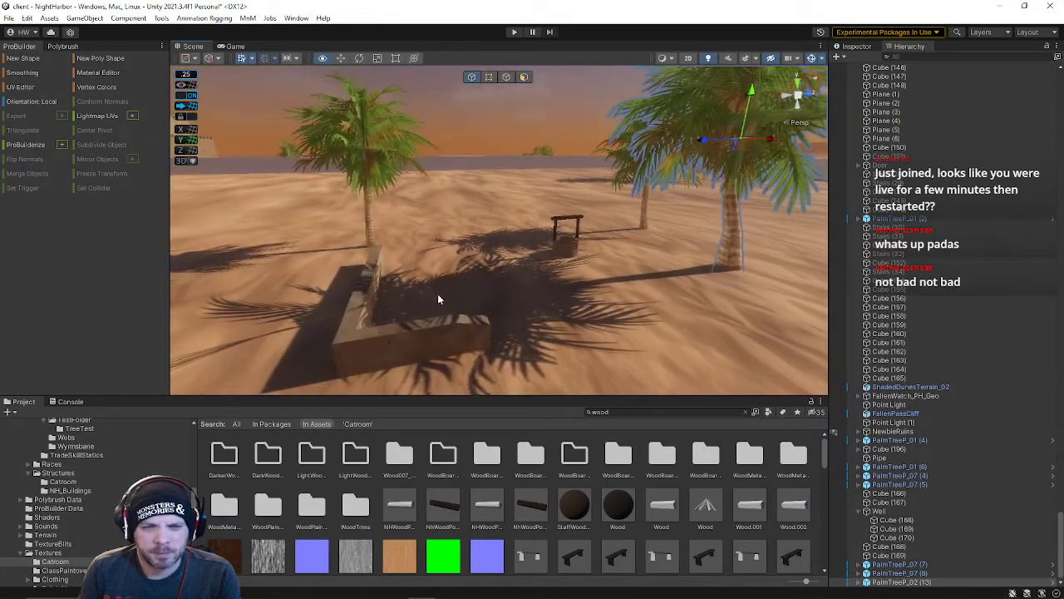
{"action": "left_click", "coordinate": [355, 315]}
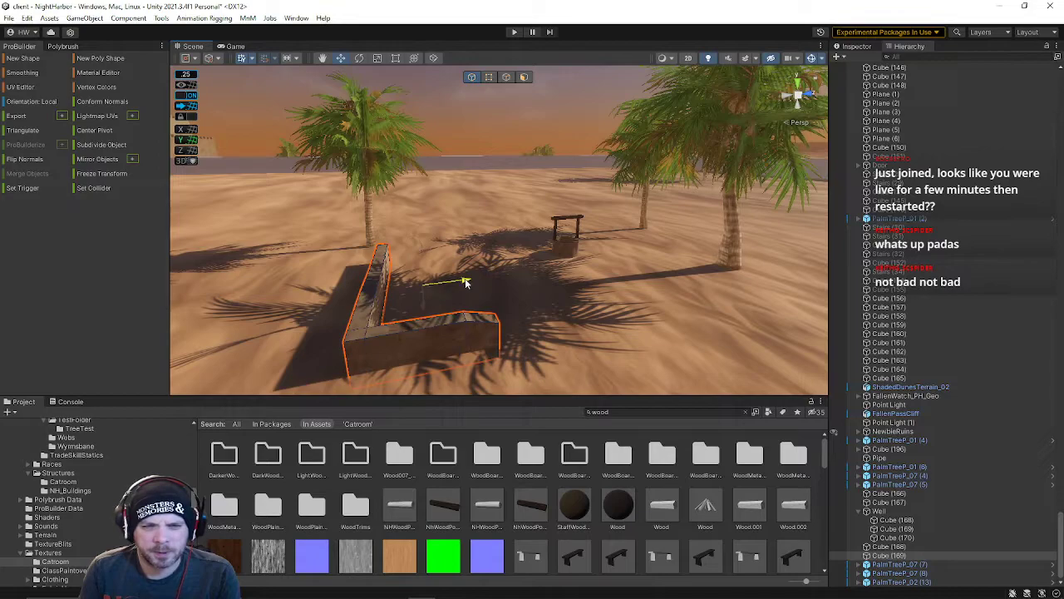
{"action": "right_click_drag", "start_coordinate": [476, 280], "coordinate": [484, 180]}
{"action": "left_click", "coordinate": [484, 180]}
Step: Create a ProBuilder cube on the sand beside the palms with size X 1, Y 3, Z 1
{"action": "right_click_drag", "start_coordinate": [506, 230], "coordinate": [981, 311]}
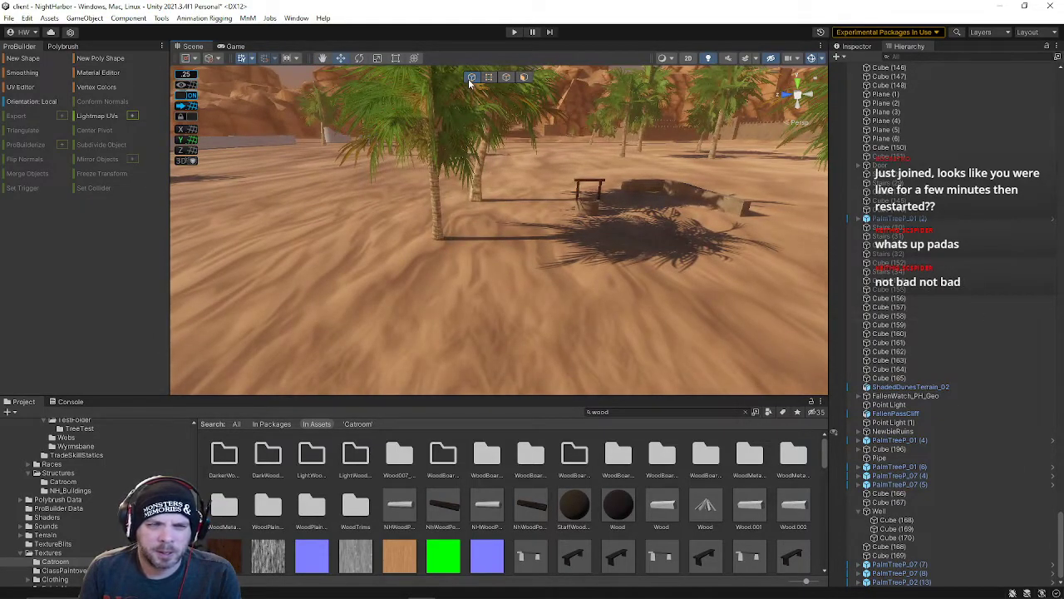
{"action": "left_click", "coordinate": [38, 59]}
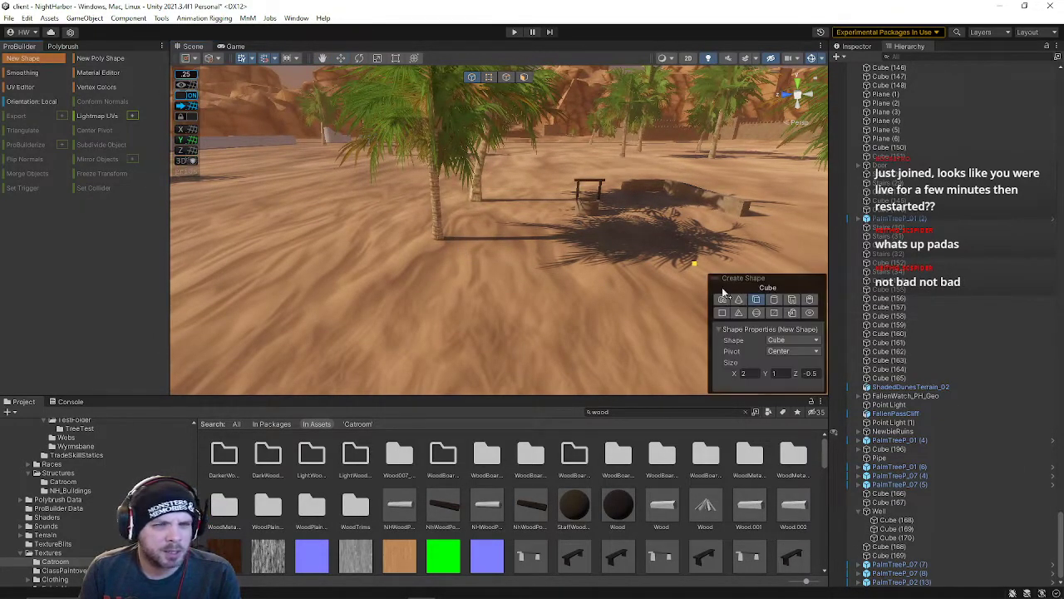
{"action": "left_click_drag", "start_coordinate": [459, 256], "coordinate": [501, 333]}
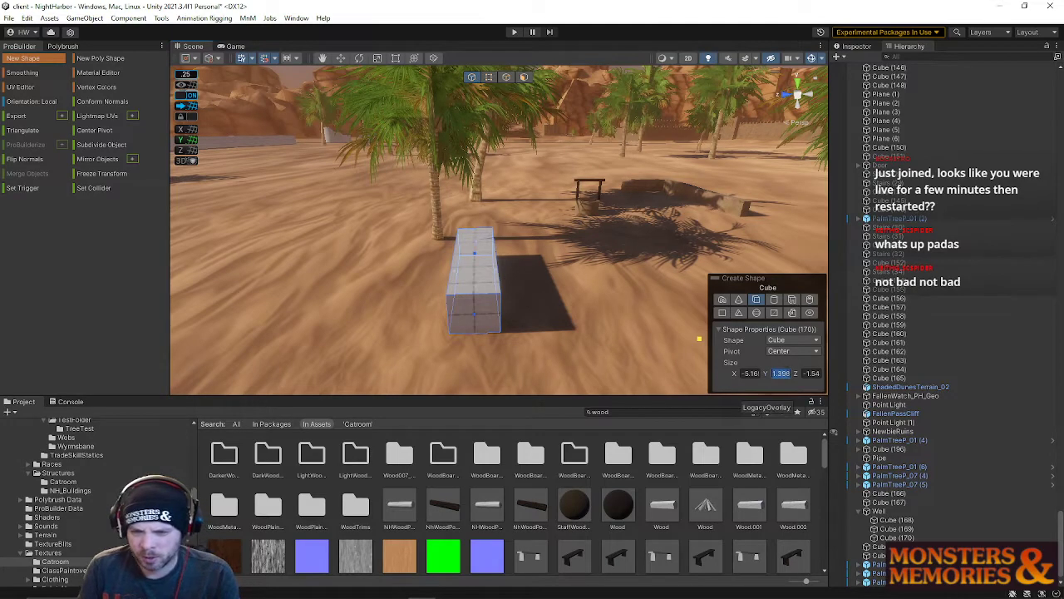
{"action": "type", "text": "3"}
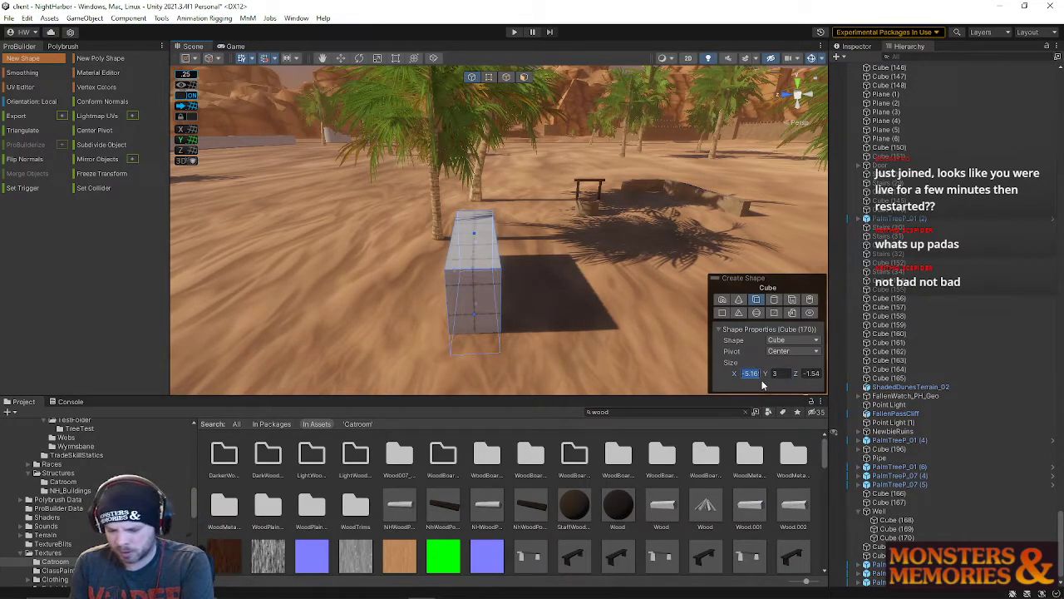
{"action": "type", "text": "1"}
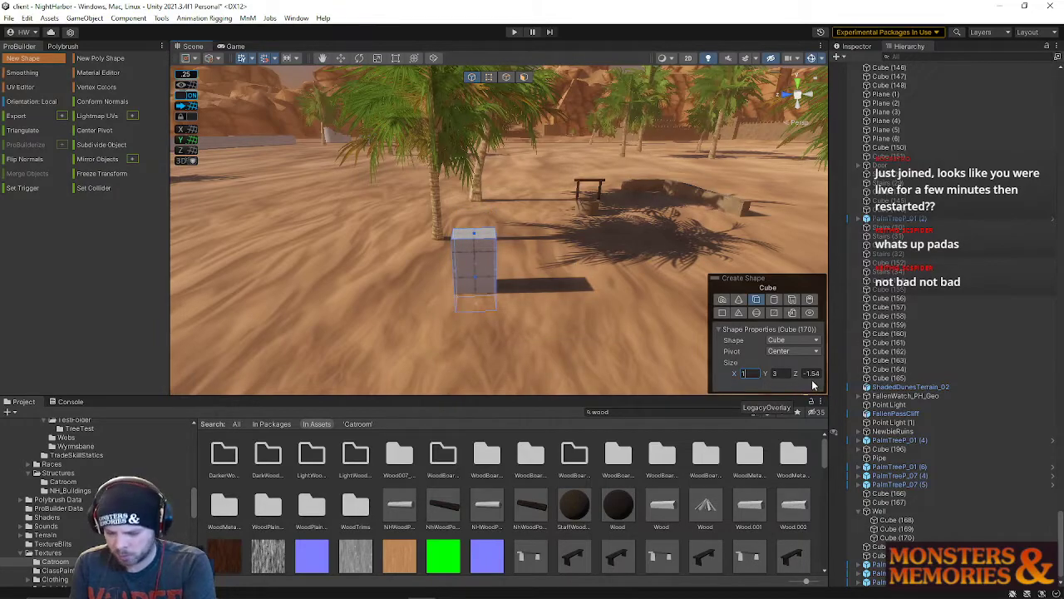
{"action": "type", "text": "1"}
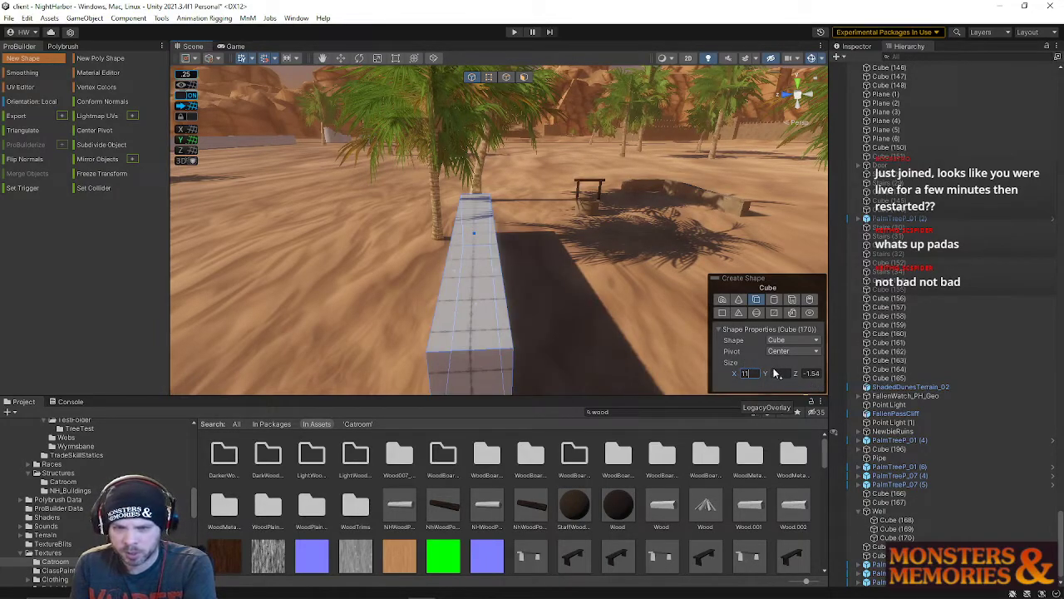
{"action": "key", "text": "BackSpace"}
{"action": "key", "text": "Tab"}
{"action": "key", "text": "Tab"}
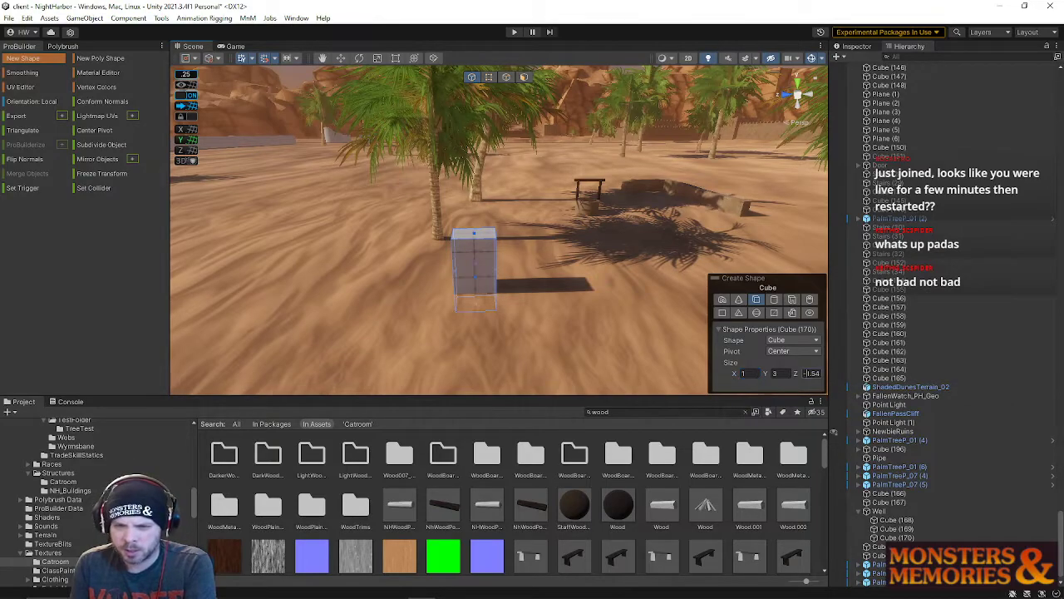
{"action": "type", "text": "1"}
Step: Extend the cube's side face into a long wall and extrude its end sideways to form an L shape
{"action": "right_click_drag", "start_coordinate": [552, 302], "coordinate": [329, 259]}
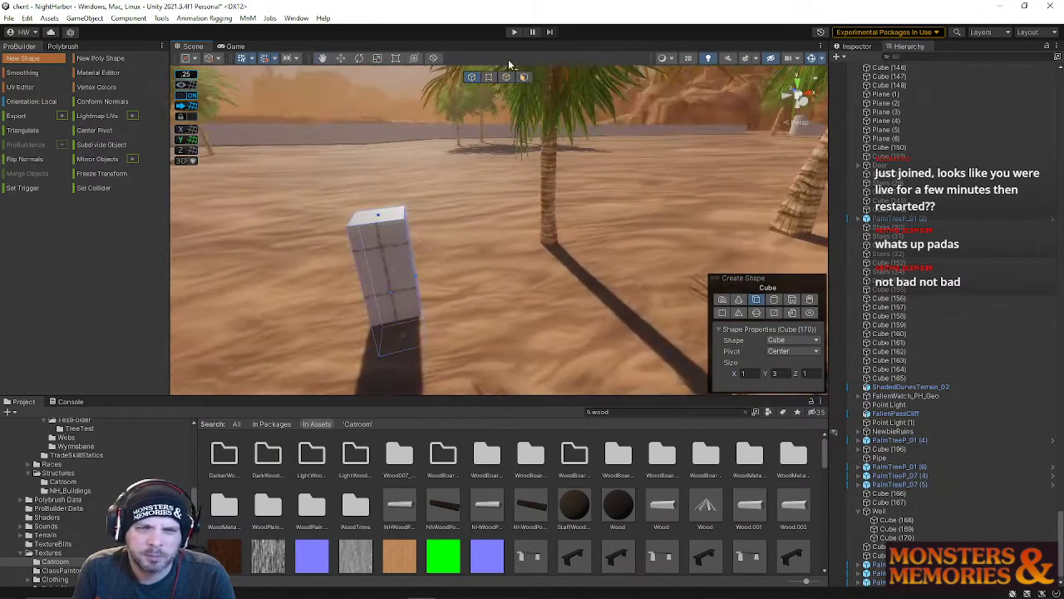
{"action": "left_click", "coordinate": [523, 76]}
{"action": "right_click_drag", "start_coordinate": [523, 77], "coordinate": [470, 147]}
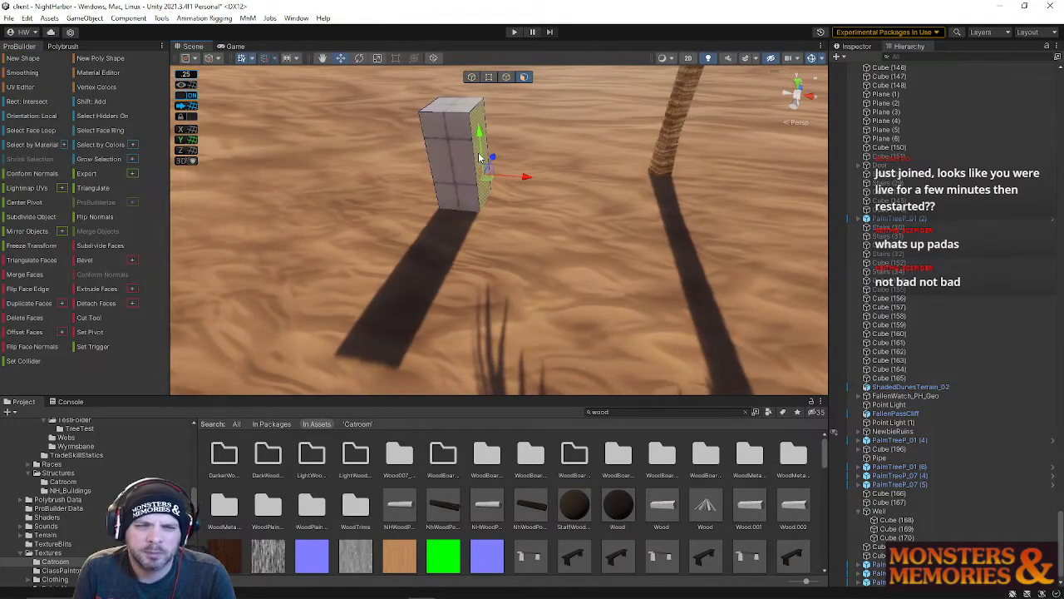
{"action": "left_click_drag", "start_coordinate": [525, 180], "coordinate": [700, 202]}
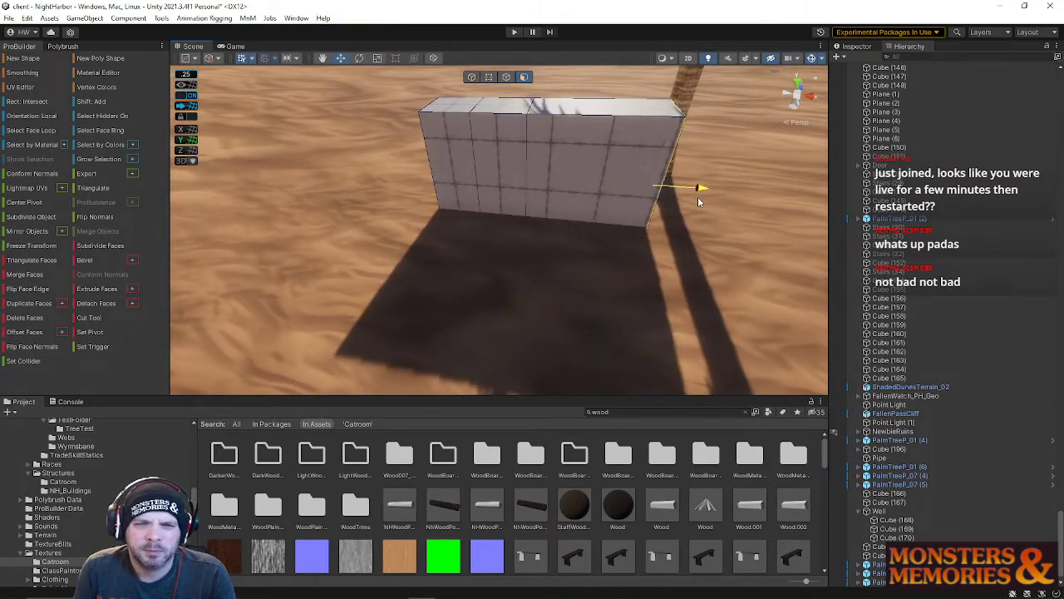
{"action": "left_click", "coordinate": [455, 144]}
{"action": "left_click_drag", "start_coordinate": [468, 180], "coordinate": [439, 173]}
Step: Reshape the new wall's vertices into an uneven broken top with a deep dip and a slanted end
{"action": "key", "text": "h"}
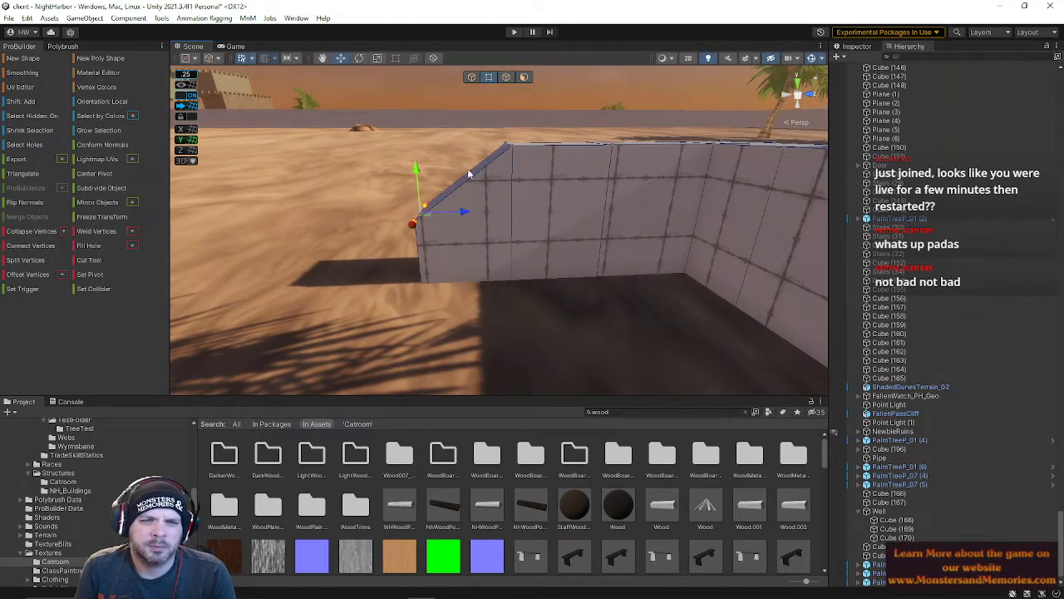
{"action": "left_click_drag", "start_coordinate": [581, 152], "coordinate": [449, 152], "text": "alt"}
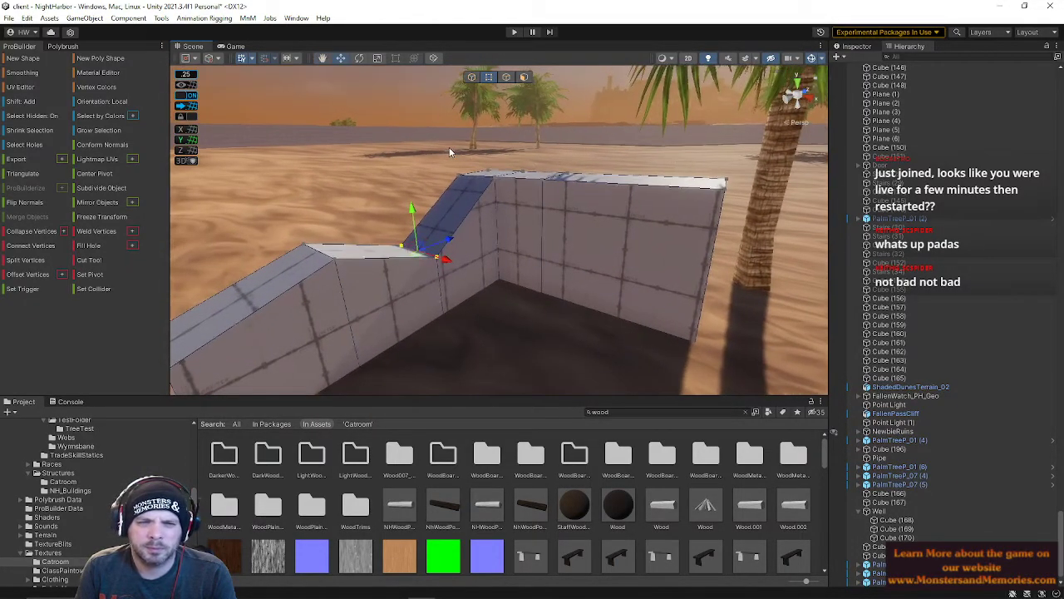
{"action": "left_click_drag", "start_coordinate": [509, 133], "coordinate": [510, 84]}
{"action": "left_click_drag", "start_coordinate": [572, 153], "coordinate": [646, 219], "text": "alt"}
{"action": "scroll", "coordinate": [657, 143], "scroll_direction": "down", "scroll_amount": 4}
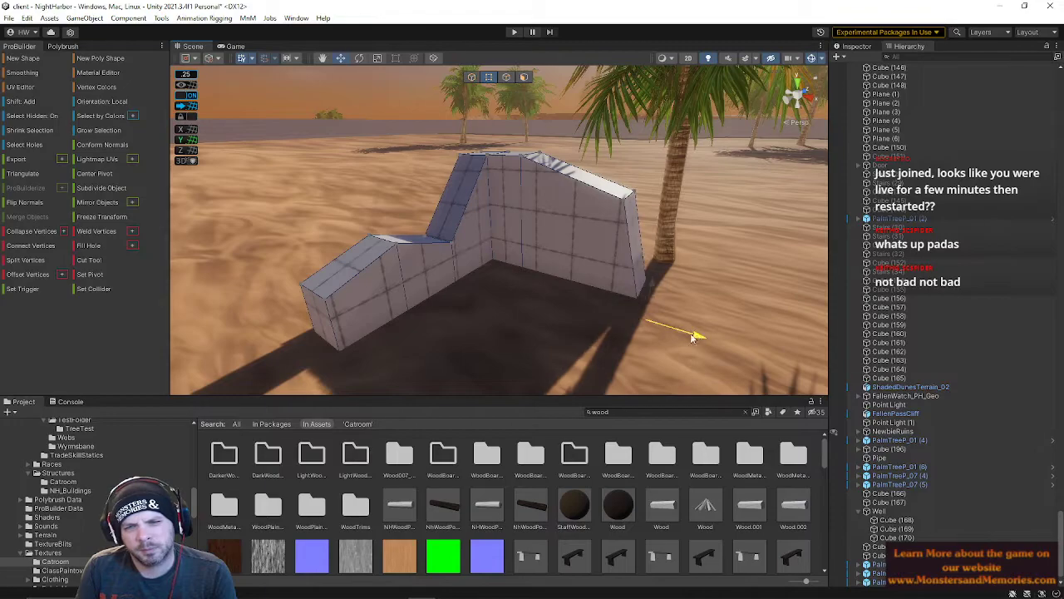
Step: Move the whole ruined wall across the sand, away from the neighbouring palm trunk
{"action": "left_click", "coordinate": [472, 77]}
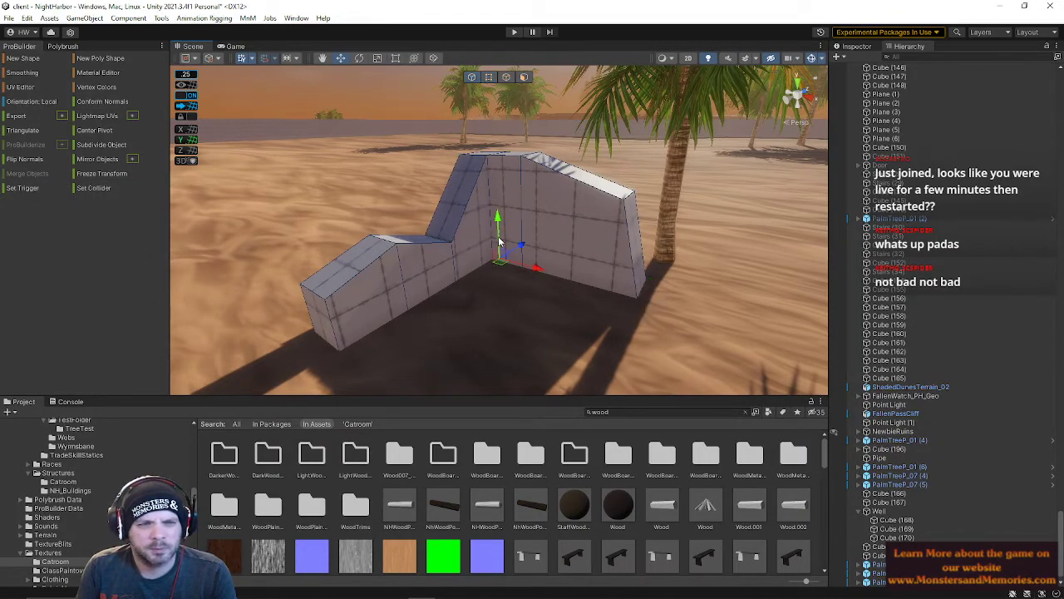
{"action": "left_click_drag", "start_coordinate": [524, 243], "coordinate": [472, 284]}
{"action": "key", "text": "d"}
{"action": "right_click_drag", "start_coordinate": [582, 267], "coordinate": [420, 225]}
{"action": "key", "text": "a"}
{"action": "key", "text": "w"}
{"action": "key", "text": "e"}
Step: Select all faces of the new ruined wall and apply the brown stone block material
{"action": "left_click", "coordinate": [524, 77]}
{"action": "left_click_drag", "start_coordinate": [385, 181], "coordinate": [678, 364]}
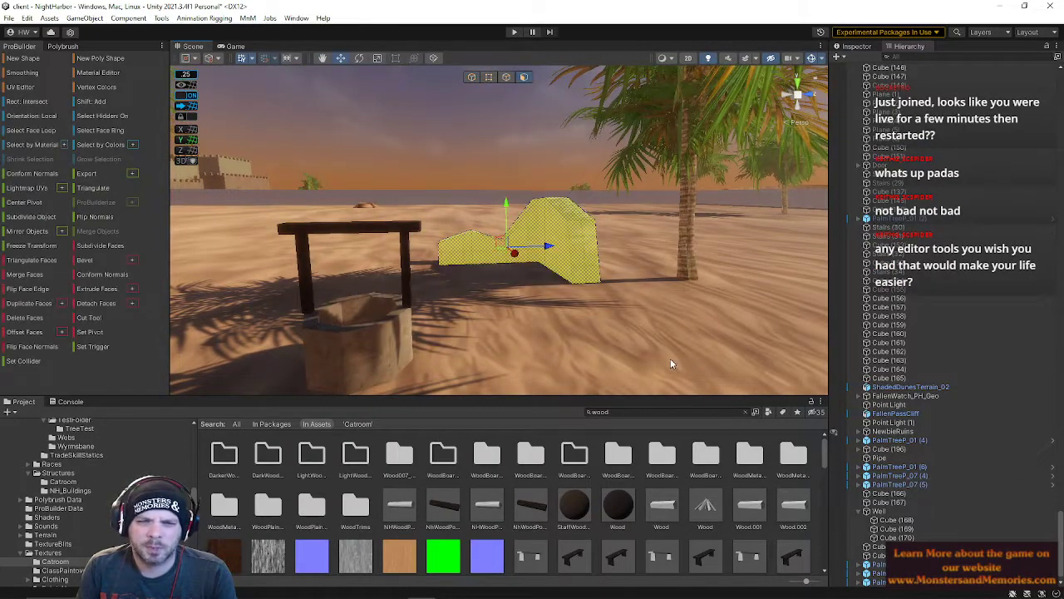
{"action": "right_click_drag", "start_coordinate": [601, 351], "coordinate": [594, 263]}
{"action": "key", "text": "w"}
{"action": "left_click", "coordinate": [520, 154]}
{"action": "right_click_drag", "start_coordinate": [552, 179], "coordinate": [625, 221]}
{"action": "key", "text": "a"}
{"action": "key", "text": "w"}
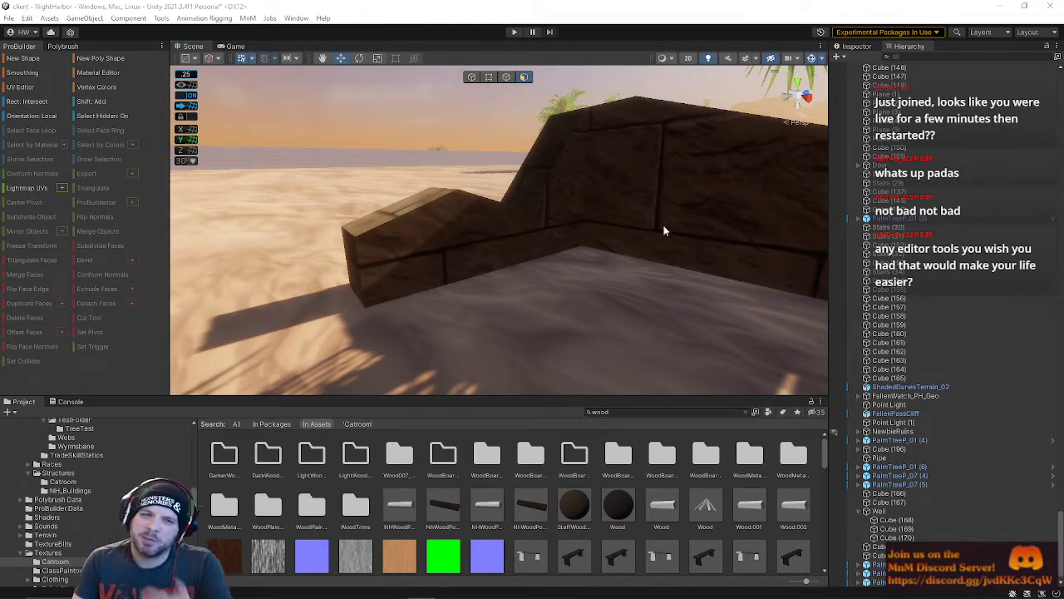
Step: Pull the vertices at the wall's low end outward so that end slopes down to the sand
{"action": "left_click", "coordinate": [412, 248]}
{"action": "left_click", "coordinate": [493, 79]}
{"action": "right_click_drag", "start_coordinate": [491, 166], "coordinate": [420, 237]}
{"action": "left_click_drag", "start_coordinate": [401, 249], "coordinate": [476, 329]}
{"action": "left_click_drag", "start_coordinate": [495, 280], "coordinate": [442, 300]}
{"action": "right_click_drag", "start_coordinate": [442, 301], "coordinate": [515, 210]}
Step: Raise the vertices at the dip in the wall's top edge slightly and return to object selection
{"action": "left_click", "coordinate": [470, 77]}
{"action": "left_click", "coordinate": [491, 149]}
{"action": "left_click", "coordinate": [476, 230]}
{"action": "left_click", "coordinate": [487, 77]}
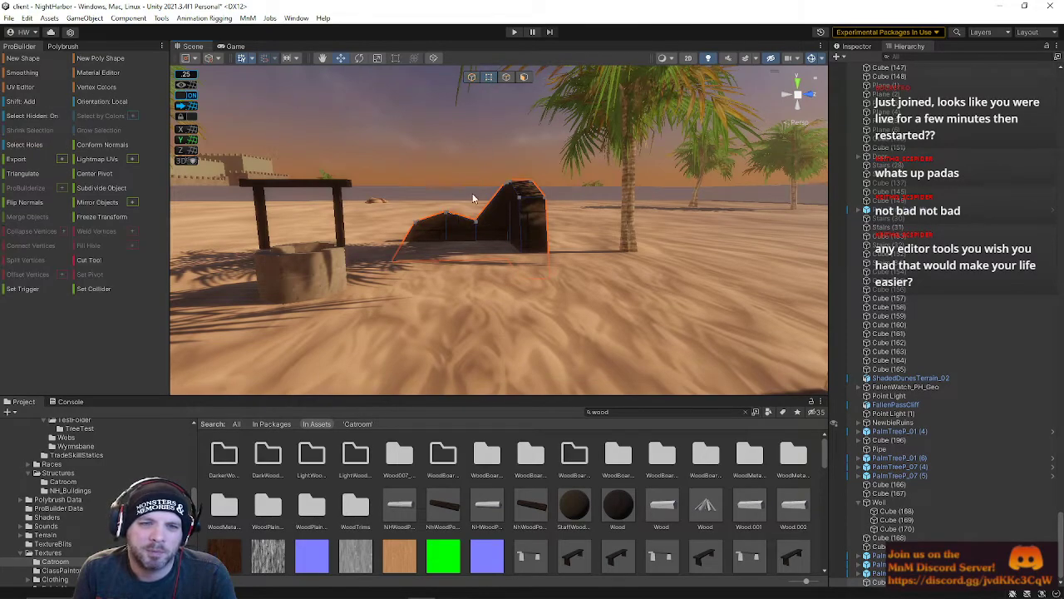
{"action": "left_click", "coordinate": [478, 236]}
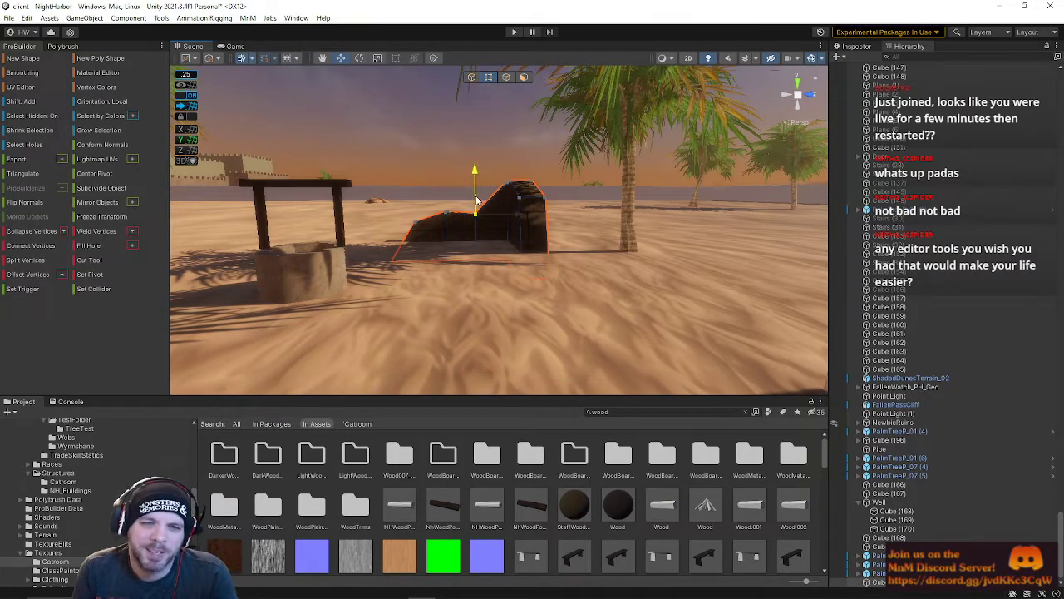
{"action": "key", "text": "w"}
{"action": "right_click_drag", "start_coordinate": [477, 200], "coordinate": [466, 160]}
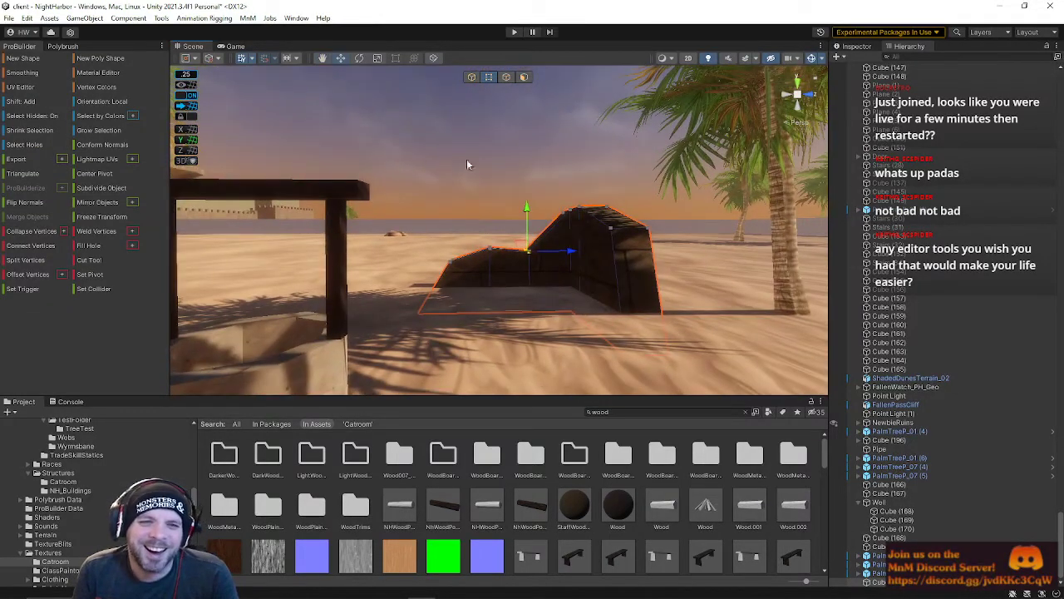
{"action": "left_click", "coordinate": [477, 77]}
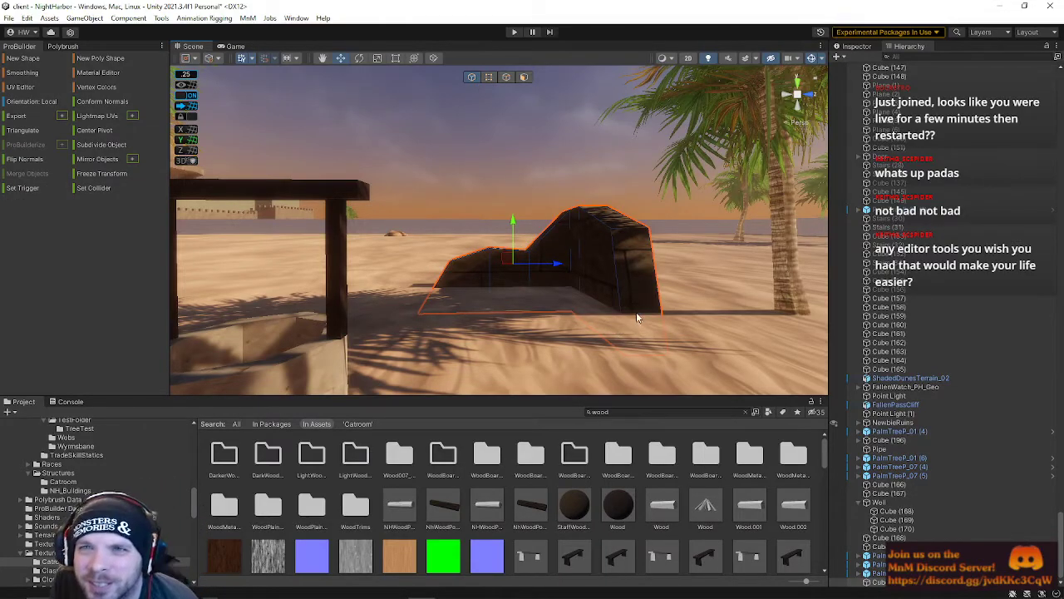
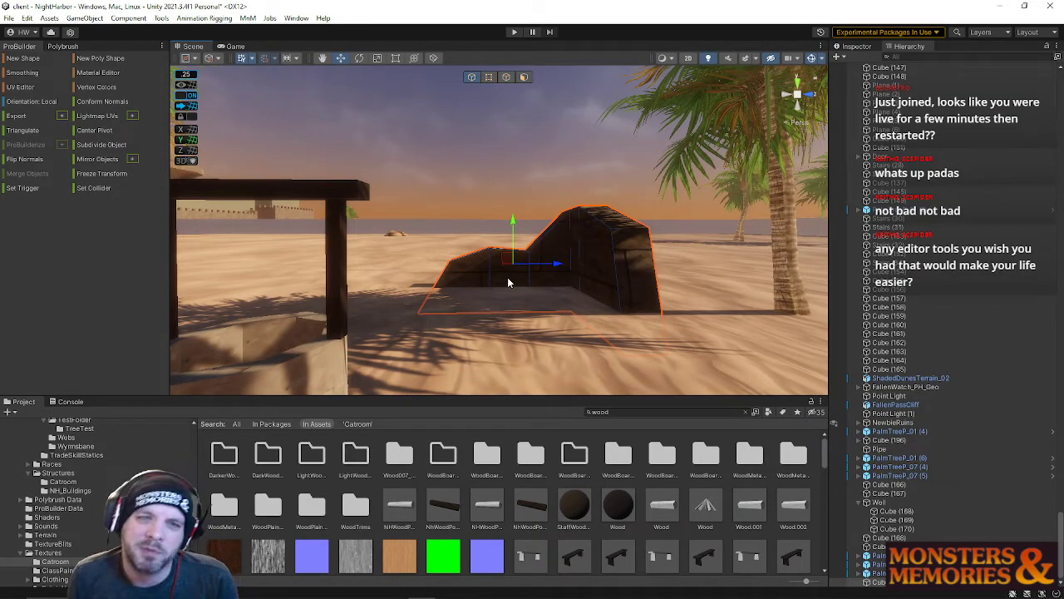
{"action": "mouse_move", "coordinate": [515, 280]}
{"action": "right_mouse_down"}
{"action": "mouse_move", "coordinate": [458, 278]}
{"action": "mouse_move", "coordinate": [527, 297]}
{"action": "mouse_move", "coordinate": [510, 291]}
{"action": "right_mouse_up"}
{"action": "key", "text": "w"}
{"action": "key", "text": "d"}
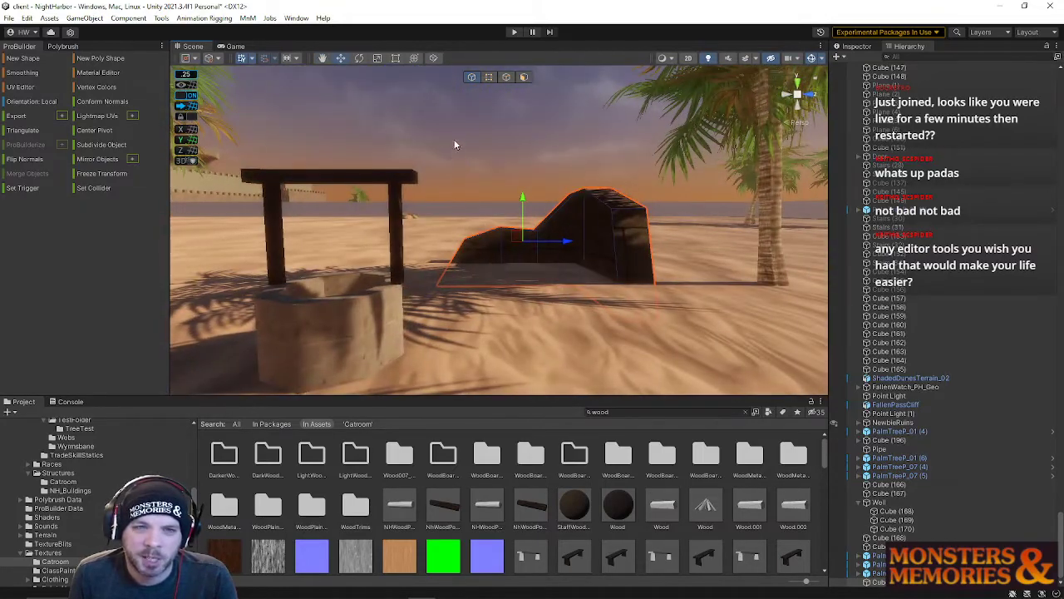
Step: Shift the selected dark rock beside the well slightly along its horizontal blue axis
{"action": "left_click_drag", "start_coordinate": [565, 244], "coordinate": [582, 245]}
{"action": "right_click_drag", "start_coordinate": [582, 246], "coordinate": [195, 225]}
Step: Fly through the desert scene to examine the city walls, ruins, well and palm tree layout
{"action": "key", "text": "a"}
{"action": "key", "text": "e"}
{"action": "key", "text": "s"}
{"action": "key", "text": "s"}
{"action": "key", "text": "a"}
{"action": "key", "text": "q"}
{"action": "key", "text": "e"}
{"action": "key", "text": "d"}
{"action": "key", "text": "a"}
{"action": "key", "text": "w"}
{"action": "key", "text": "s"}
{"action": "key", "text": "a"}
{"action": "key", "text": "s"}
{"action": "key", "text": "w"}
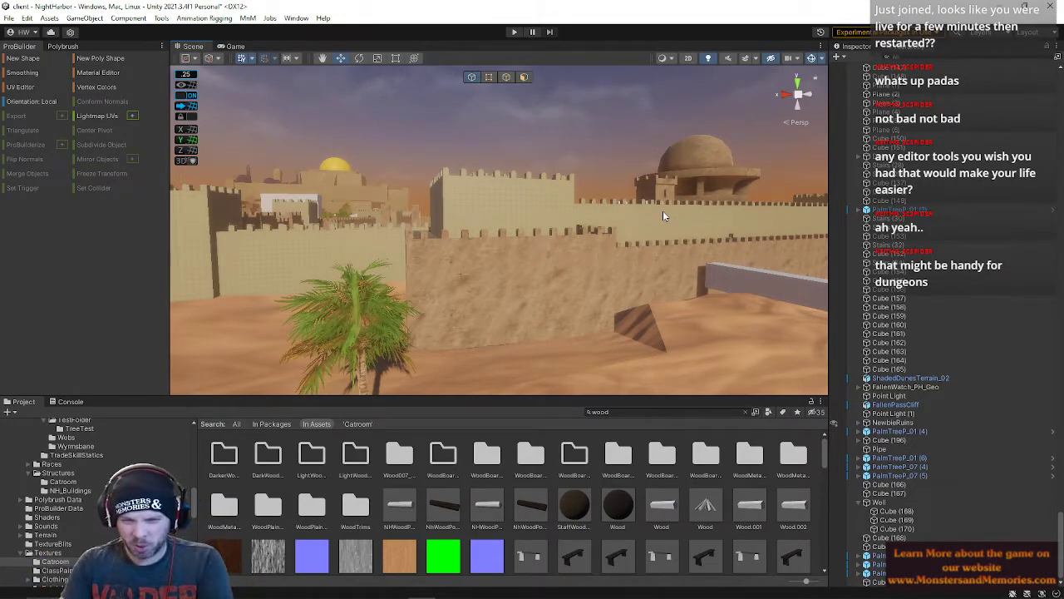
{"action": "right_click_drag", "start_coordinate": [662, 214], "coordinate": [967, 258]}
{"action": "key", "text": "w"}
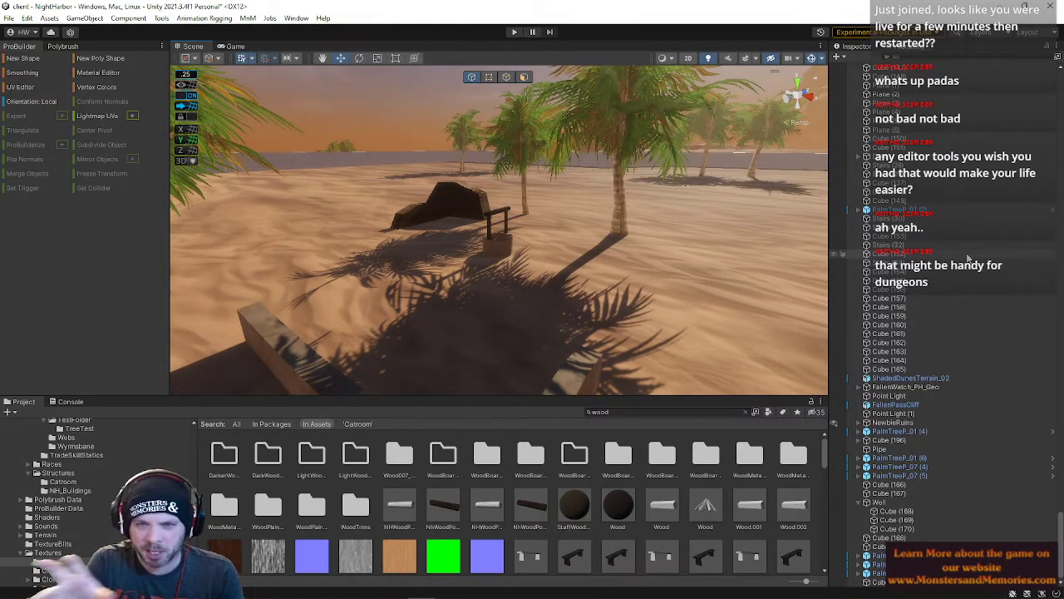
{"action": "right_click_drag", "start_coordinate": [750, 282], "coordinate": [704, 253]}
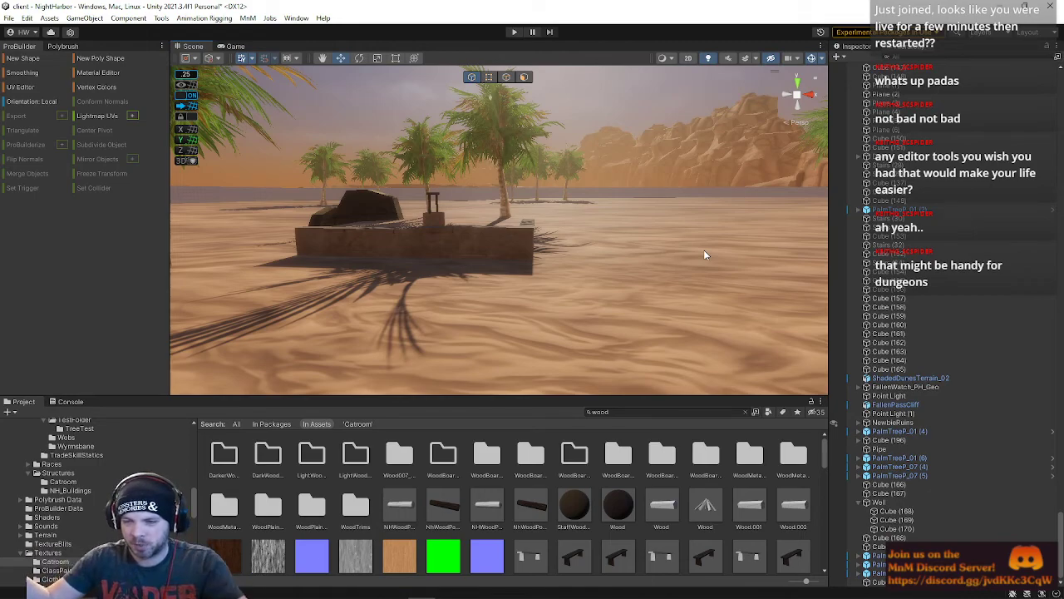
{"action": "right_click_drag", "start_coordinate": [704, 254], "coordinate": [522, 246]}
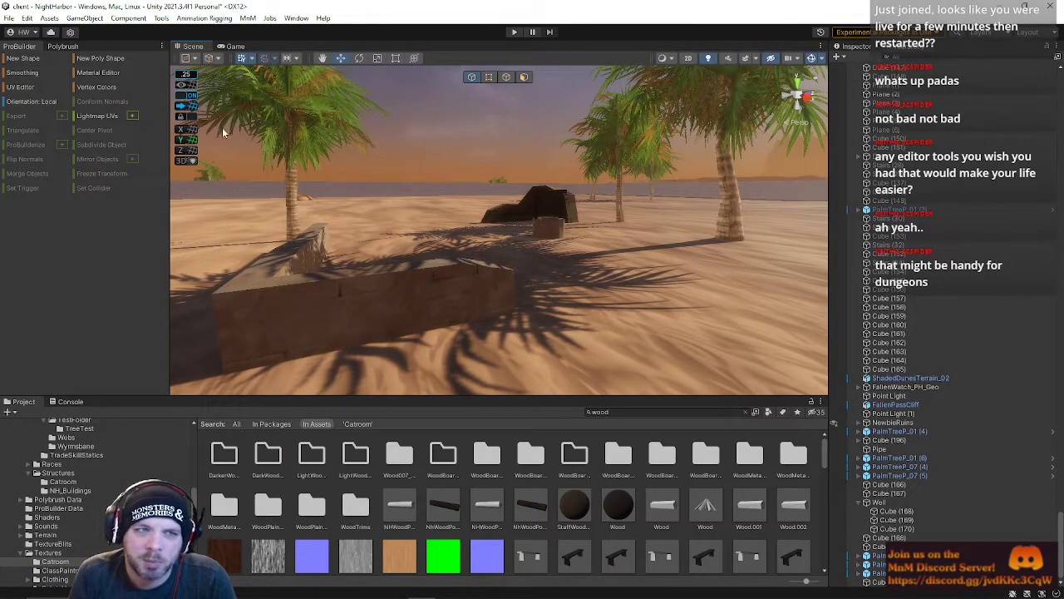
Step: Save the scene
{"action": "left_click", "coordinate": [9, 19]}
{"action": "left_click", "coordinate": [30, 72]}
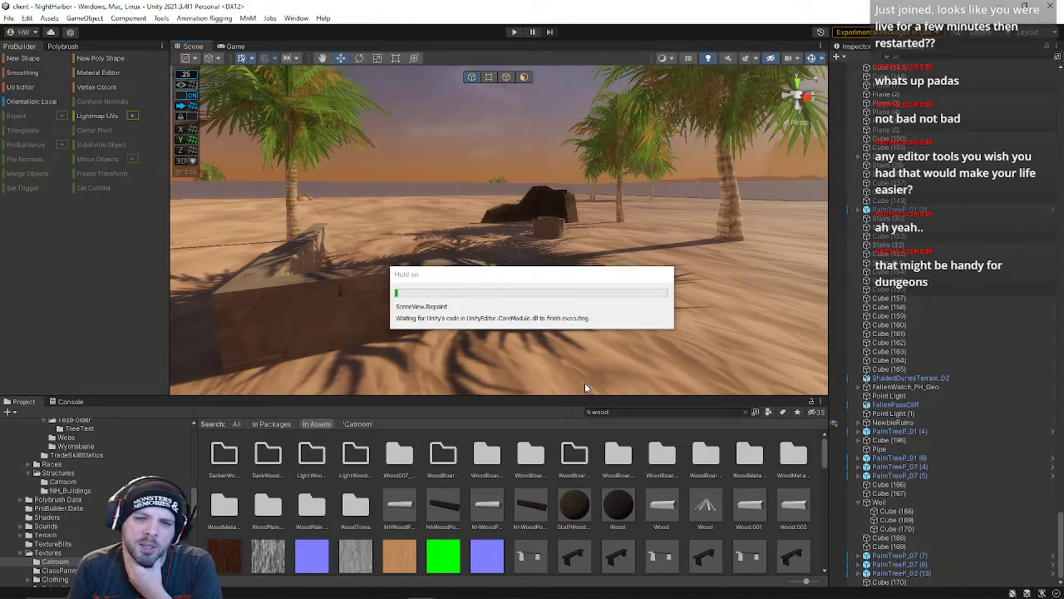
{"action": "right_click_drag", "start_coordinate": [584, 360], "coordinate": [251, 307]}
{"action": "left_click", "coordinate": [469, 252]}
{"action": "key", "text": "e"}
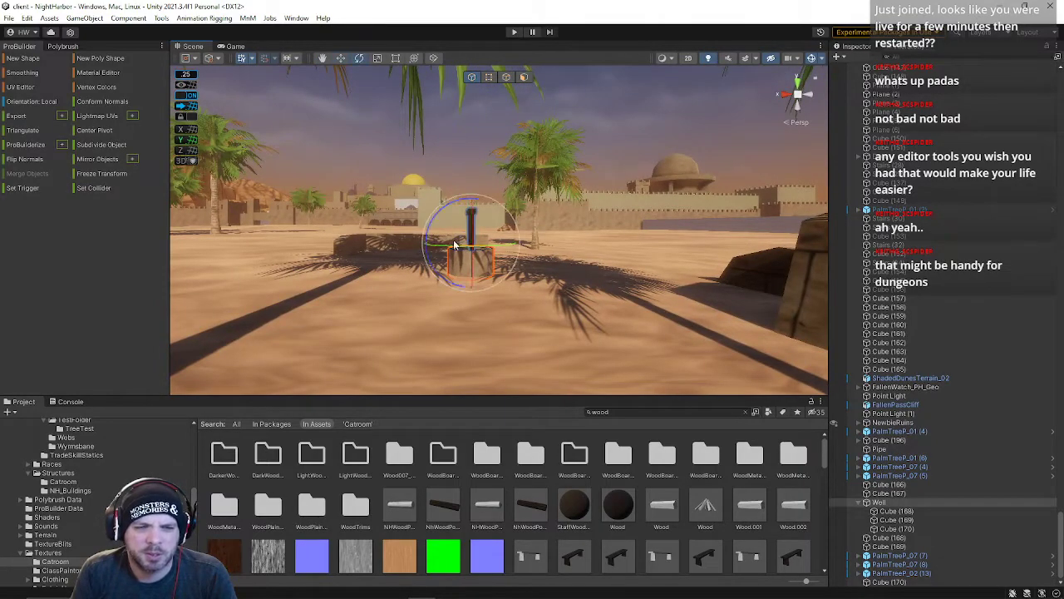
{"action": "left_click", "coordinate": [477, 161]}
Step: Duplicate the small rock near the low perimeter wall and move the copy across the sand
{"action": "right_click_drag", "start_coordinate": [478, 165], "coordinate": [489, 95]}
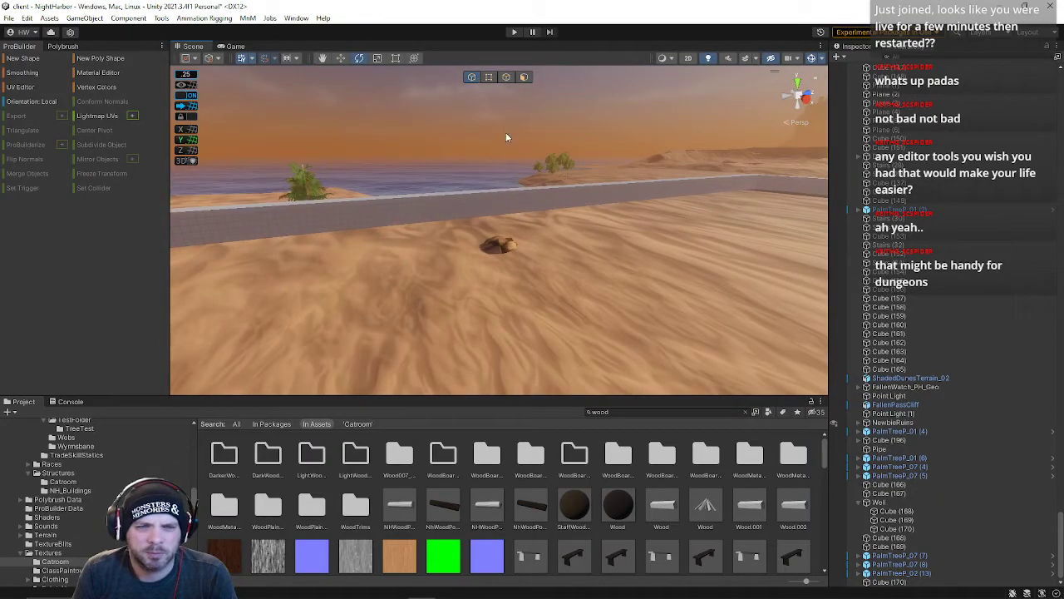
{"action": "left_click", "coordinate": [499, 246]}
{"action": "key", "text": "ctrl+d"}
{"action": "right_click_drag", "start_coordinate": [498, 272], "coordinate": [637, 270]}
{"action": "key", "text": "w"}
{"action": "mouse_move", "coordinate": [235, 298]}
{"action": "right_mouse_down"}
{"action": "mouse_move", "coordinate": [245, 321]}
{"action": "mouse_move", "coordinate": [245, 312]}
{"action": "right_mouse_up"}
{"action": "left_click_drag", "start_coordinate": [252, 297], "coordinate": [447, 238]}
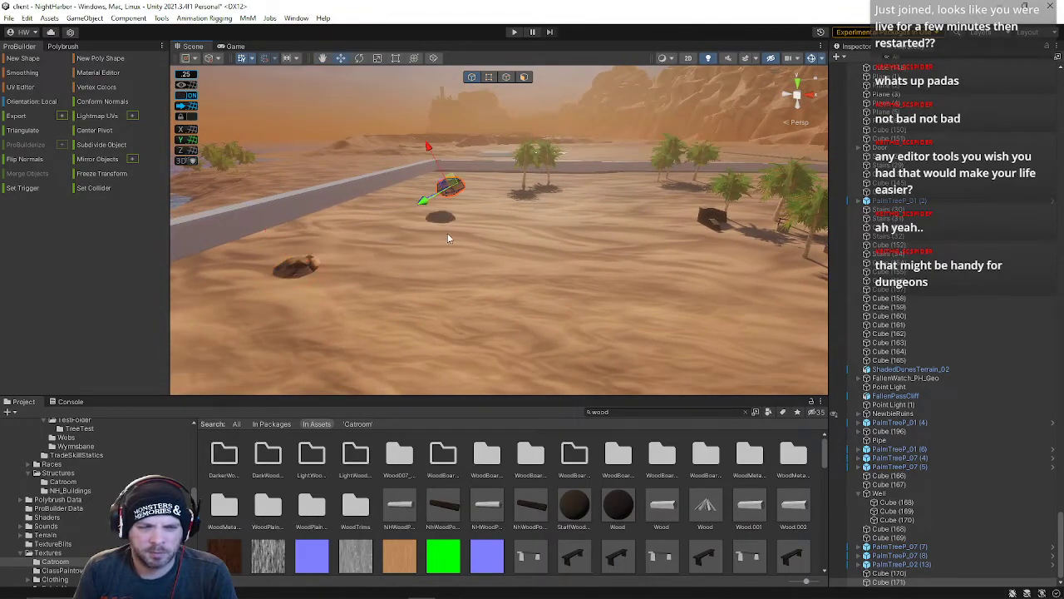
Step: Switch the transform handles to global orientation, then reposition and rescale the copied rock
{"action": "left_click", "coordinate": [214, 59]}
{"action": "left_click_drag", "start_coordinate": [476, 189], "coordinate": [743, 194]}
{"action": "right_click_drag", "start_coordinate": [622, 178], "coordinate": [558, 201]}
{"action": "key", "text": "r"}
{"action": "mouse_move", "coordinate": [445, 211]}
{"action": "left_mouse_down"}
{"action": "mouse_move", "coordinate": [443, 200]}
{"action": "mouse_move", "coordinate": [452, 206]}
{"action": "left_mouse_up"}
Step: Move the rescaled rock copy to a new spot on the sand
{"action": "key", "text": "w"}
{"action": "right_click_drag", "start_coordinate": [454, 208], "coordinate": [580, 268]}
{"action": "left_click_drag", "start_coordinate": [547, 271], "coordinate": [389, 158]}
{"action": "key", "text": "e"}
{"action": "right_click_drag", "start_coordinate": [453, 195], "coordinate": [596, 222]}
Step: Duplicate the rock again and place the second copy on the open sand near the palm trees
{"action": "key", "text": "ctrl+d"}
{"action": "left_click_drag", "start_coordinate": [352, 231], "coordinate": [525, 135]}
{"action": "key", "text": "f"}
Step: Extrude the top face of the new rock copy upward in face selection mode
{"action": "right_click_drag", "start_coordinate": [526, 135], "coordinate": [523, 78]}
{"action": "left_click", "coordinate": [523, 77]}
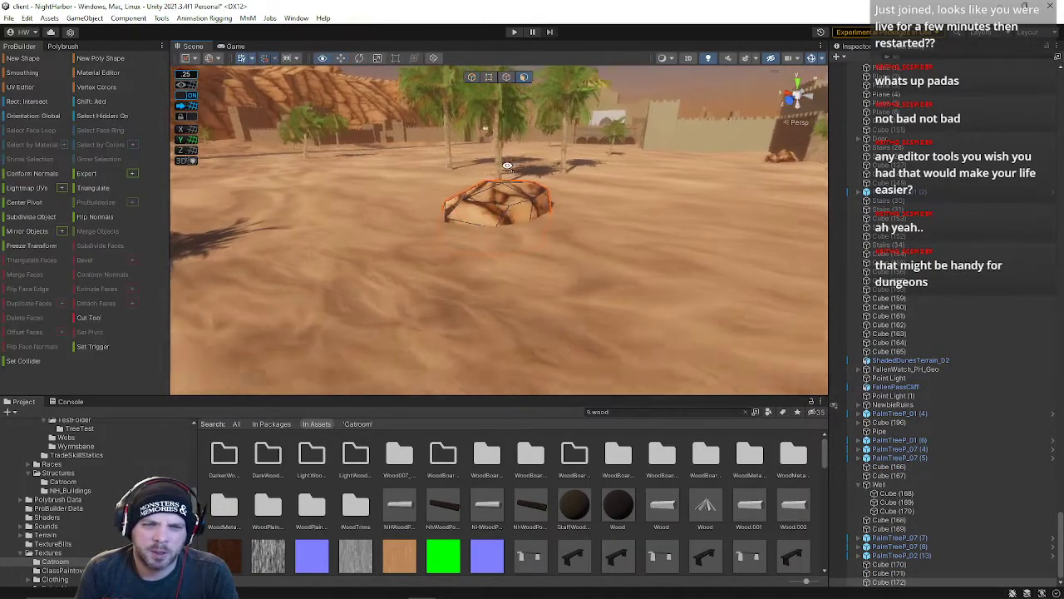
{"action": "scroll", "coordinate": [499, 216], "scroll_direction": "up", "scroll_amount": 5}
{"action": "left_click", "coordinate": [511, 171]}
{"action": "middle_click_drag", "start_coordinate": [511, 171], "coordinate": [514, 210]}
{"action": "left_click_drag", "start_coordinate": [513, 210], "coordinate": [514, 163], "text": "shift"}
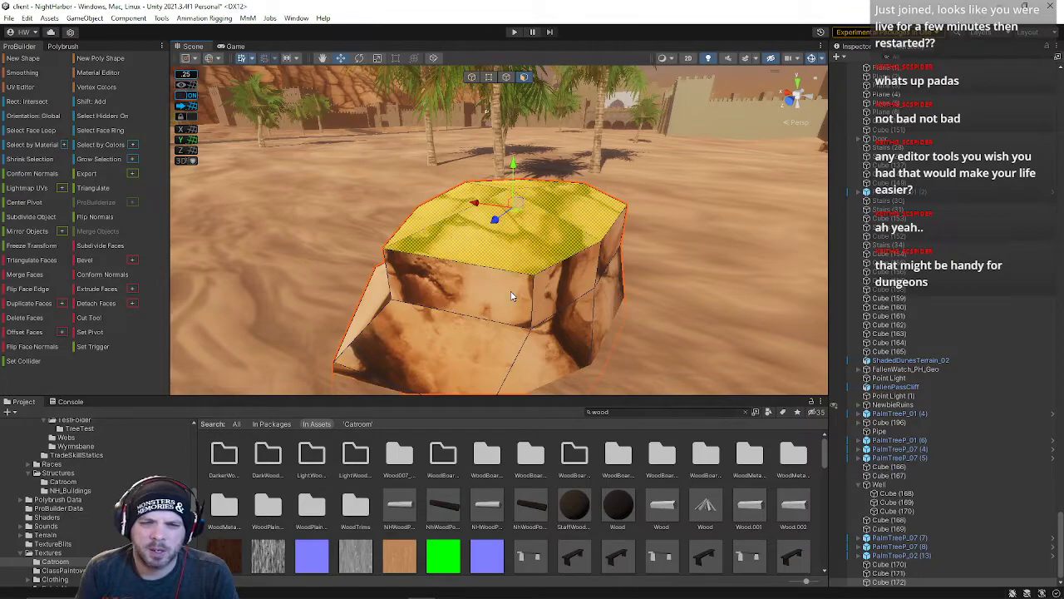
Step: Cycle the selected side faces of the extruded section through the numbered material presets from 2 to 0
{"action": "left_click", "coordinate": [545, 289]}
{"action": "left_click_drag", "start_coordinate": [545, 289], "coordinate": [753, 295], "text": "alt"}
{"action": "left_click_drag", "start_coordinate": [681, 259], "coordinate": [420, 298], "text": "alt"}
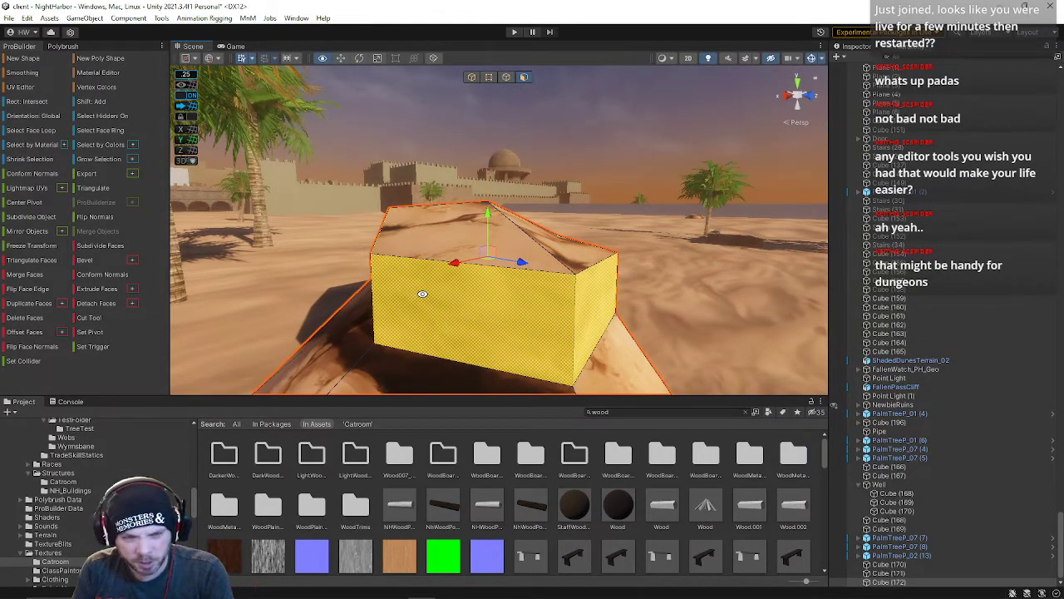
{"action": "key", "text": "alt+2"}
{"action": "key", "text": "alt+3"}
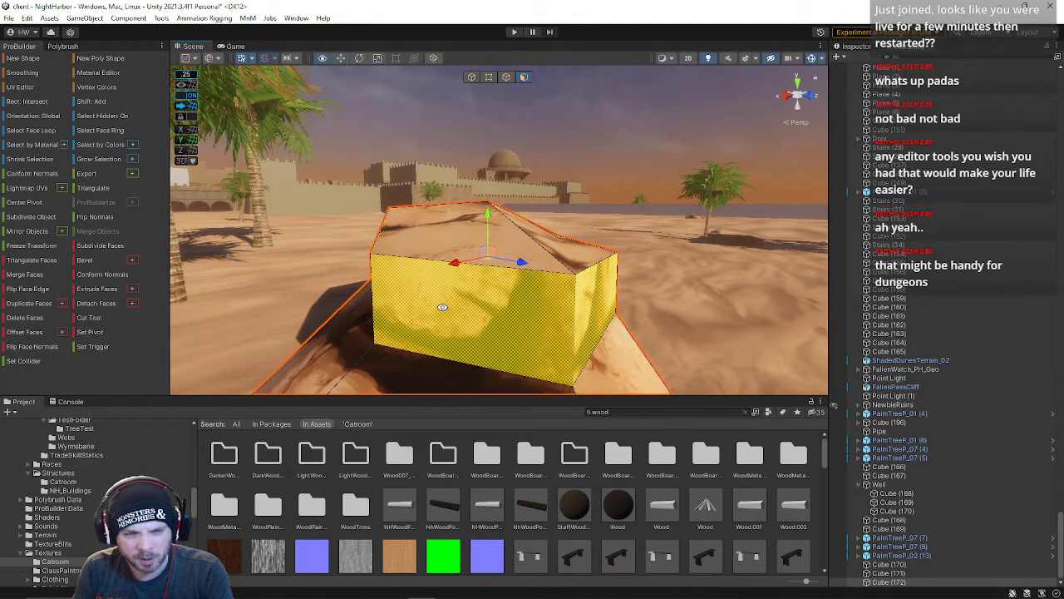
{"action": "key", "text": "alt+4"}
{"action": "key", "text": "alt+5"}
{"action": "key", "text": "alt+6"}
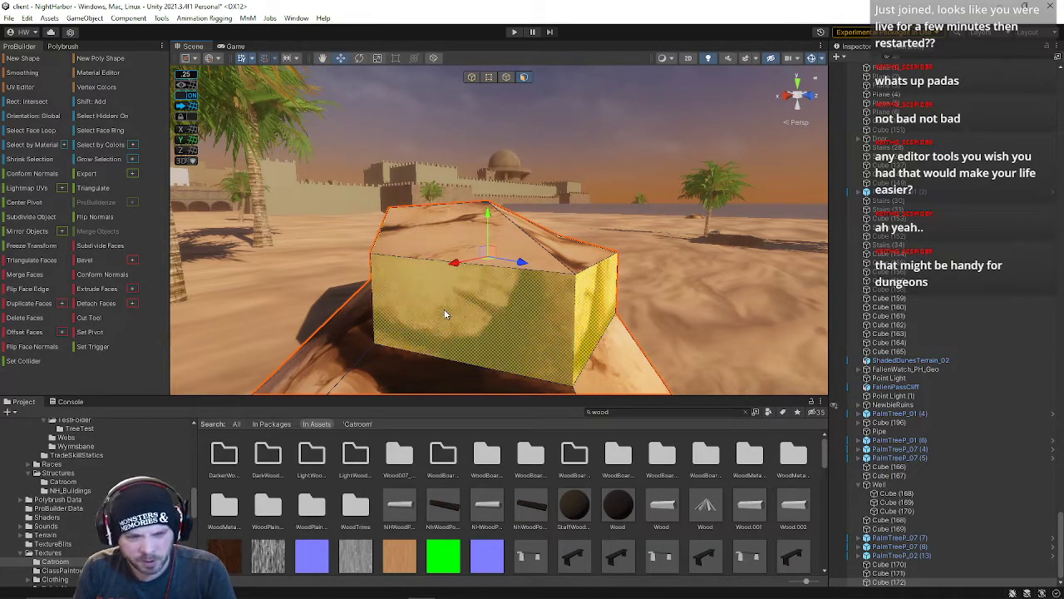
{"action": "key", "text": "alt+7"}
{"action": "key", "text": "alt+8"}
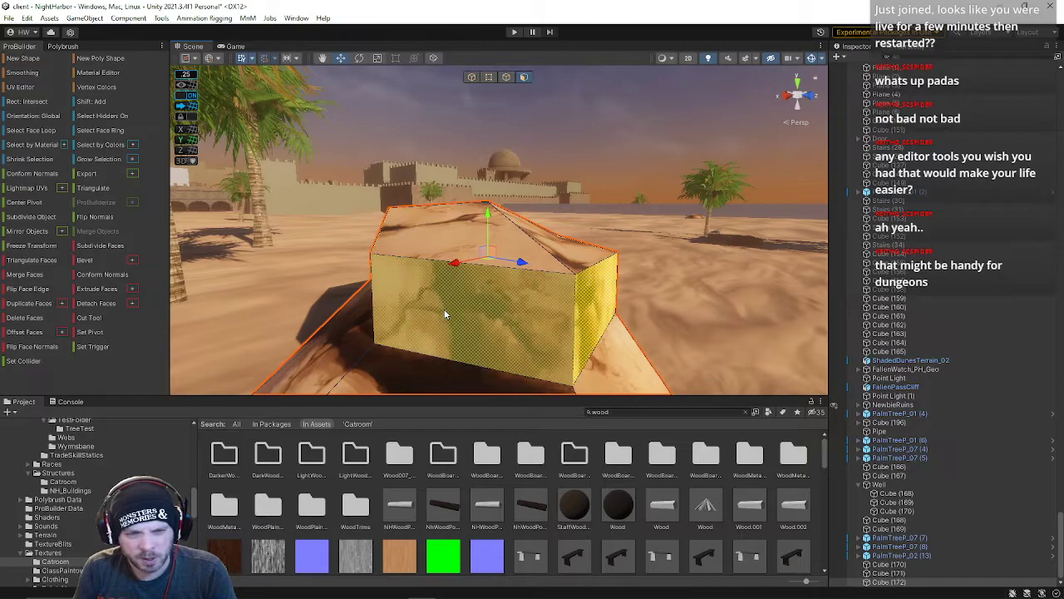
{"action": "key", "text": "alt+9"}
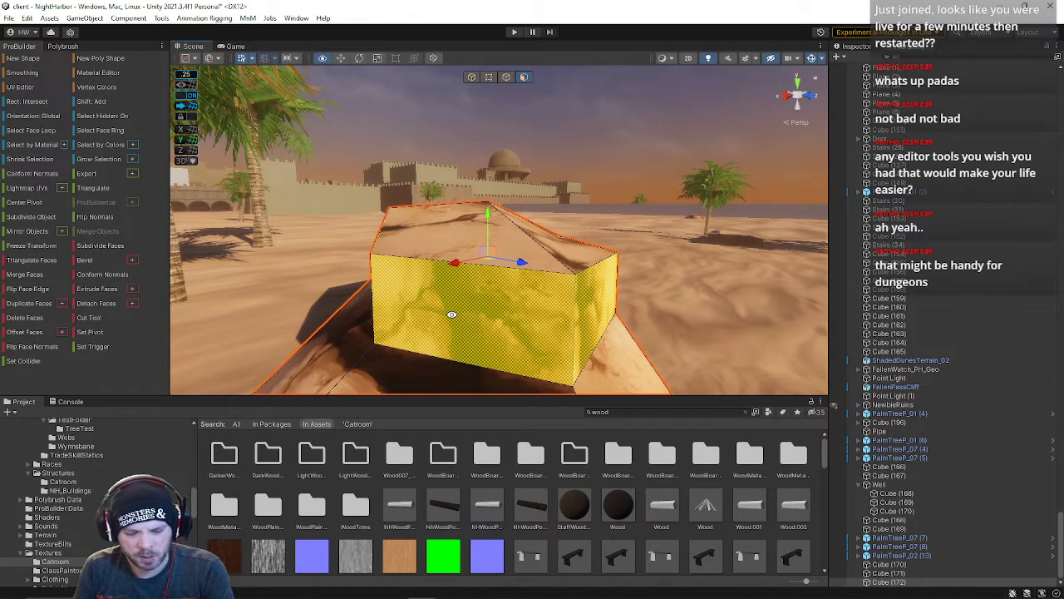
{"action": "key", "text": "alt+0"}
Step: Select the adjoining side faces around the rock's extruded upper section
{"action": "left_click", "coordinate": [556, 208]}
{"action": "key", "text": "s"}
{"action": "right_click_drag", "start_coordinate": [555, 208], "coordinate": [647, 267]}
{"action": "left_click", "coordinate": [647, 267]}
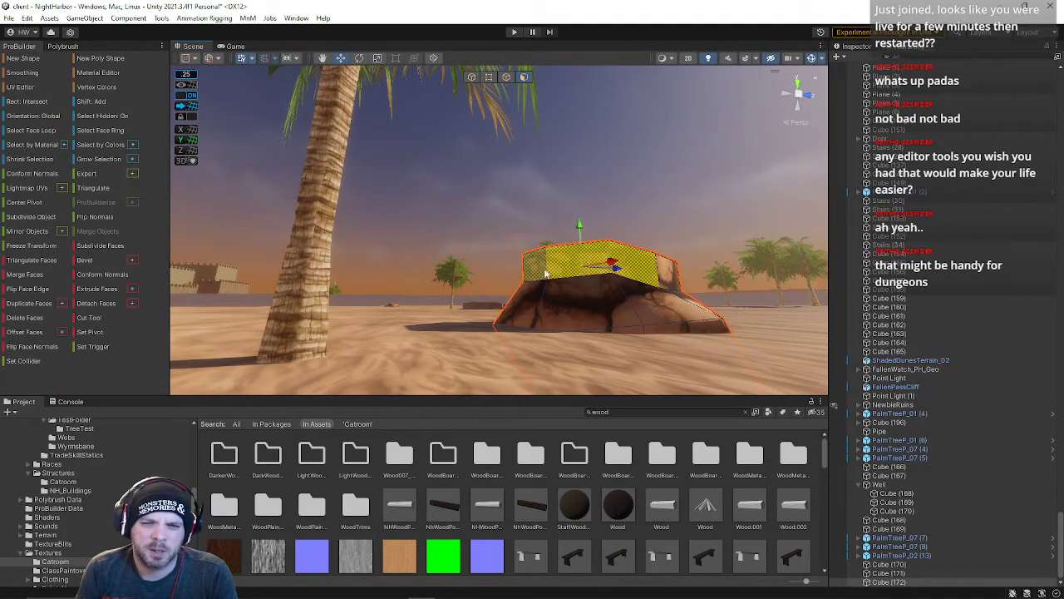
{"action": "left_click", "coordinate": [666, 280], "text": "shift"}
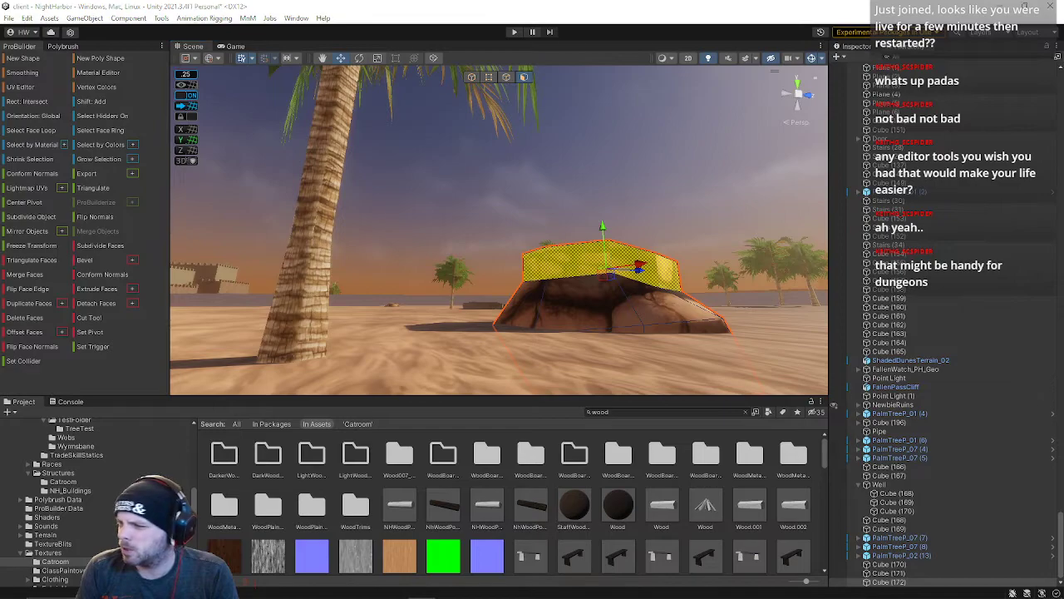
Step: Select all of the rock's top faces together
{"action": "right_click_drag", "start_coordinate": [512, 334], "coordinate": [257, 401]}
{"action": "left_click", "coordinate": [576, 230]}
{"action": "key", "text": "d"}
{"action": "key", "text": "e"}
{"action": "left_click", "coordinate": [497, 289]}
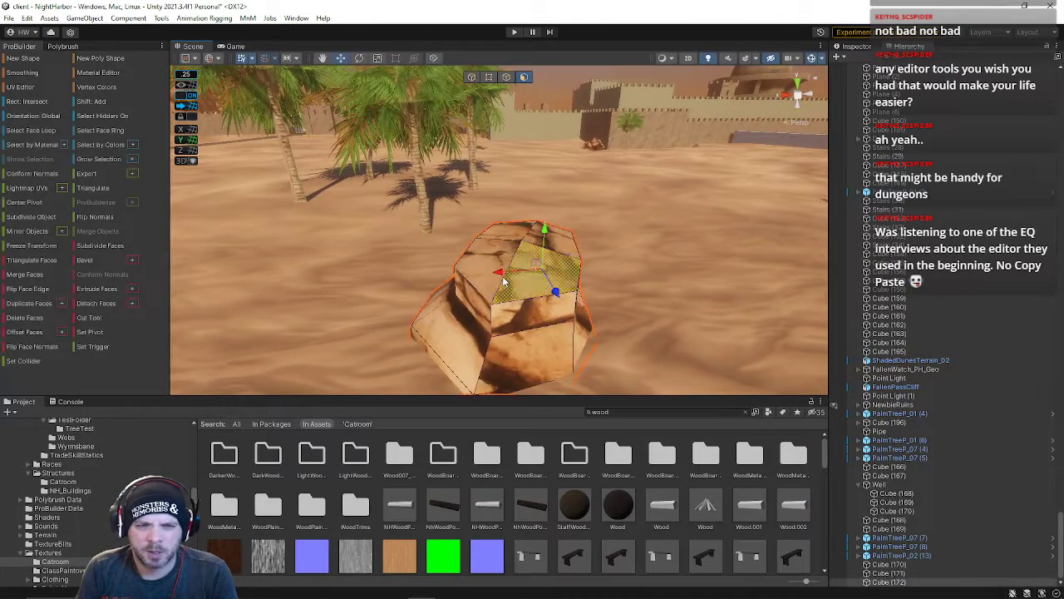
{"action": "left_click", "coordinate": [496, 268], "text": "shift"}
{"action": "left_click", "coordinate": [512, 235], "text": "shift"}
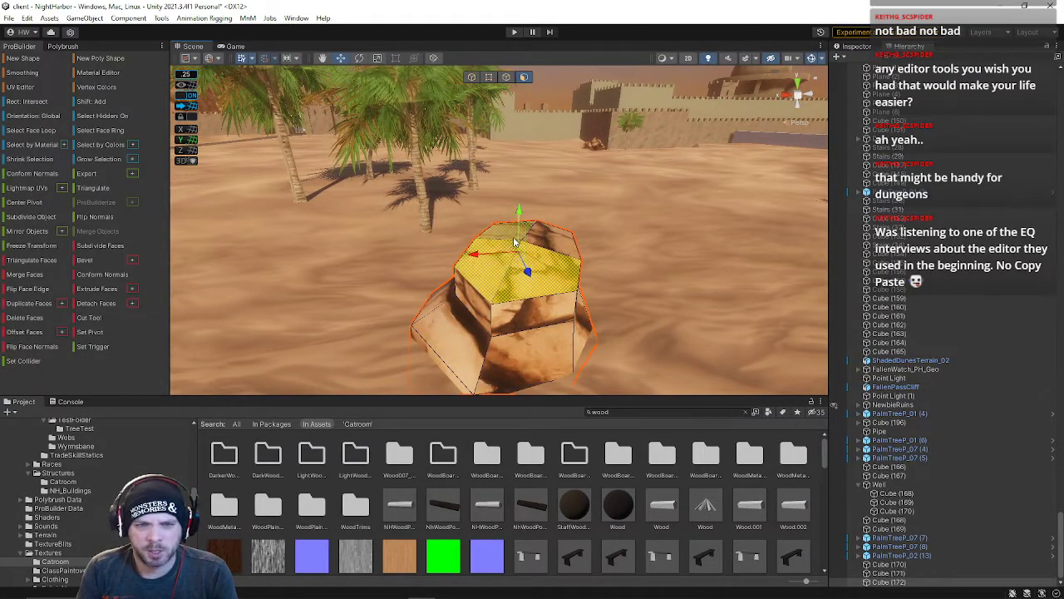
{"action": "left_click", "coordinate": [553, 239], "text": "shift"}
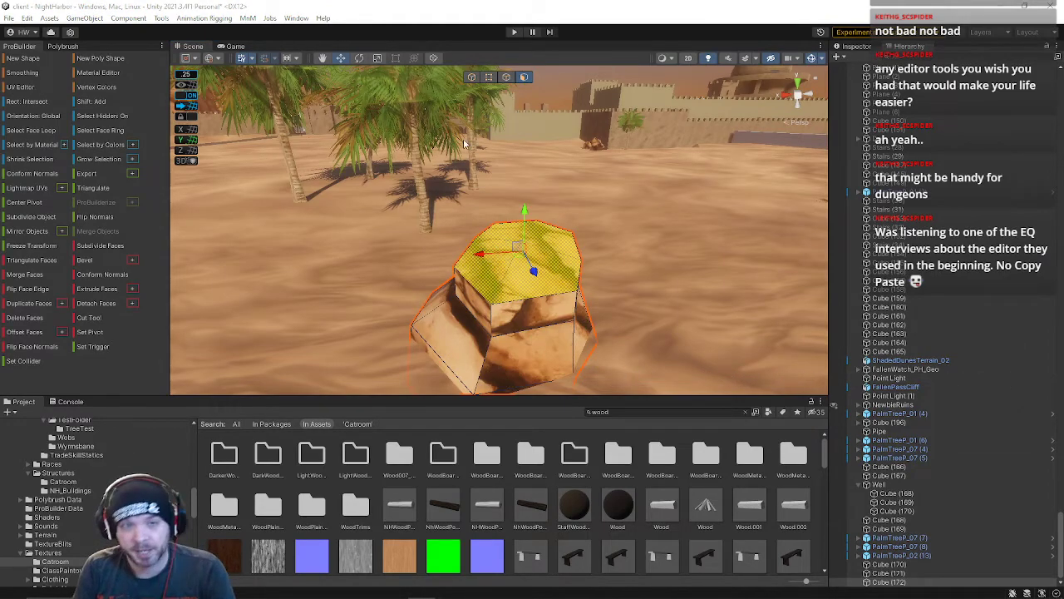
Step: Move the whole rock to another place on the sand in object selection mode
{"action": "left_click", "coordinate": [470, 76]}
{"action": "left_click_drag", "start_coordinate": [512, 270], "coordinate": [365, 312], "text": "alt"}
{"action": "left_click_drag", "start_coordinate": [484, 277], "coordinate": [279, 156]}
{"action": "key", "text": "e"}
{"action": "key", "text": "w"}
{"action": "right_click_drag", "start_coordinate": [321, 163], "coordinate": [374, 129]}
Step: Raise the rock's top faces to make the upright section taller
{"action": "left_click", "coordinate": [524, 77]}
{"action": "right_click_drag", "start_coordinate": [509, 112], "coordinate": [463, 185]}
{"action": "left_click_drag", "start_coordinate": [450, 157], "coordinate": [442, 61]}
{"action": "right_click_drag", "start_coordinate": [444, 133], "coordinate": [469, 106]}
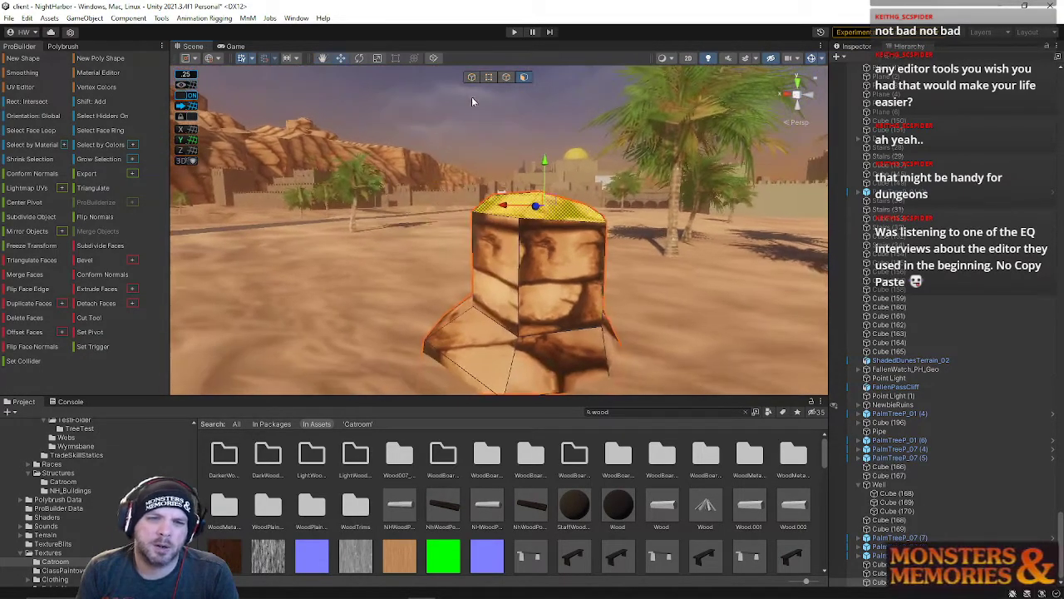
Step: Insert an edge loop around the middle of the rock's upright section
{"action": "left_click", "coordinate": [507, 77]}
{"action": "left_click", "coordinate": [518, 279]}
{"action": "key", "text": "r"}
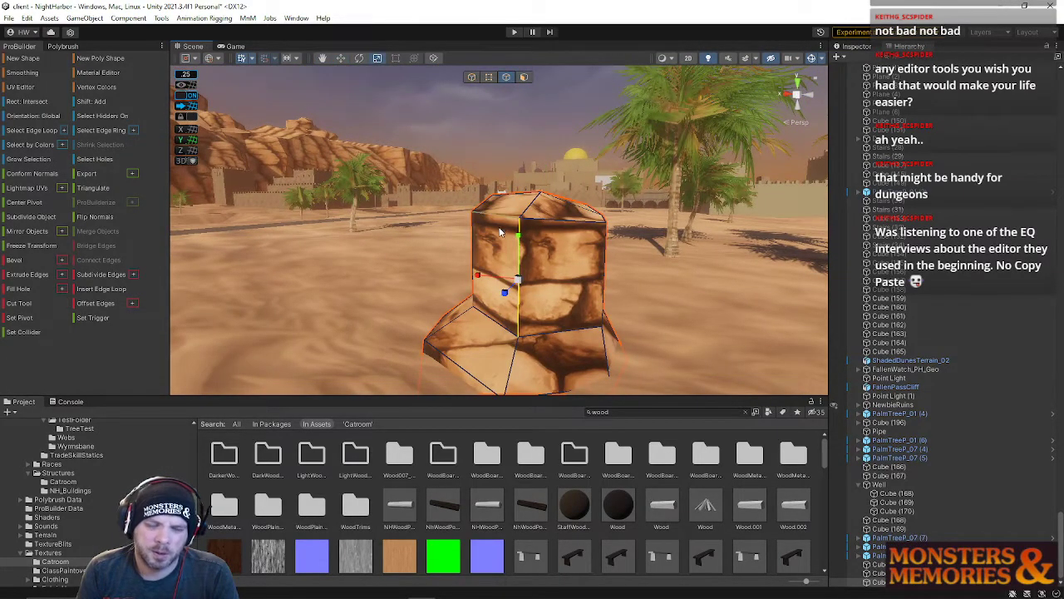
{"action": "key", "text": "alt+u"}
{"action": "right_click_drag", "start_coordinate": [597, 283], "coordinate": [501, 280]}
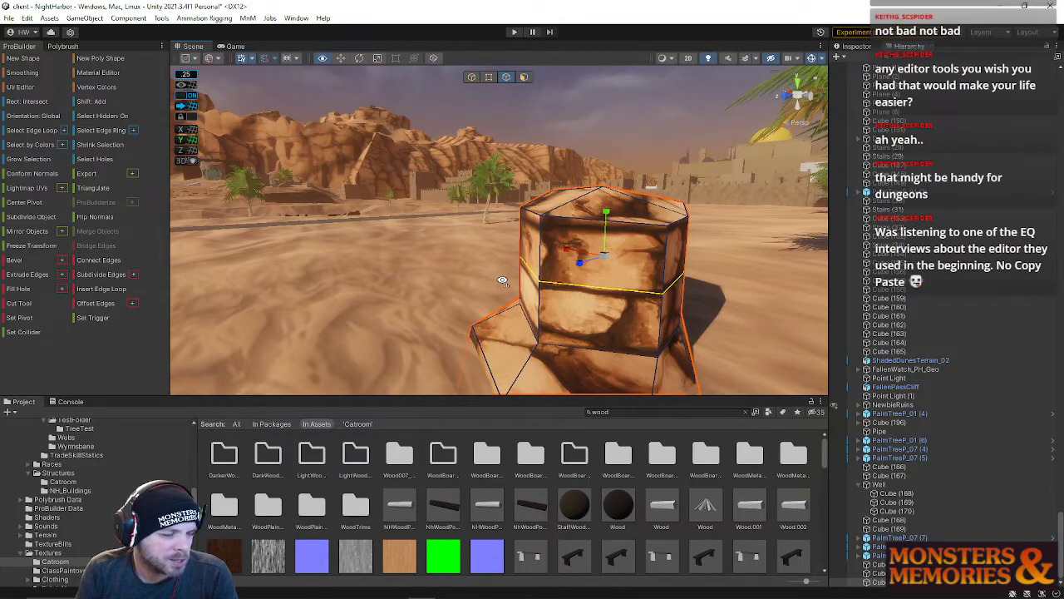
{"action": "right_click_drag", "start_coordinate": [502, 280], "coordinate": [378, 241]}
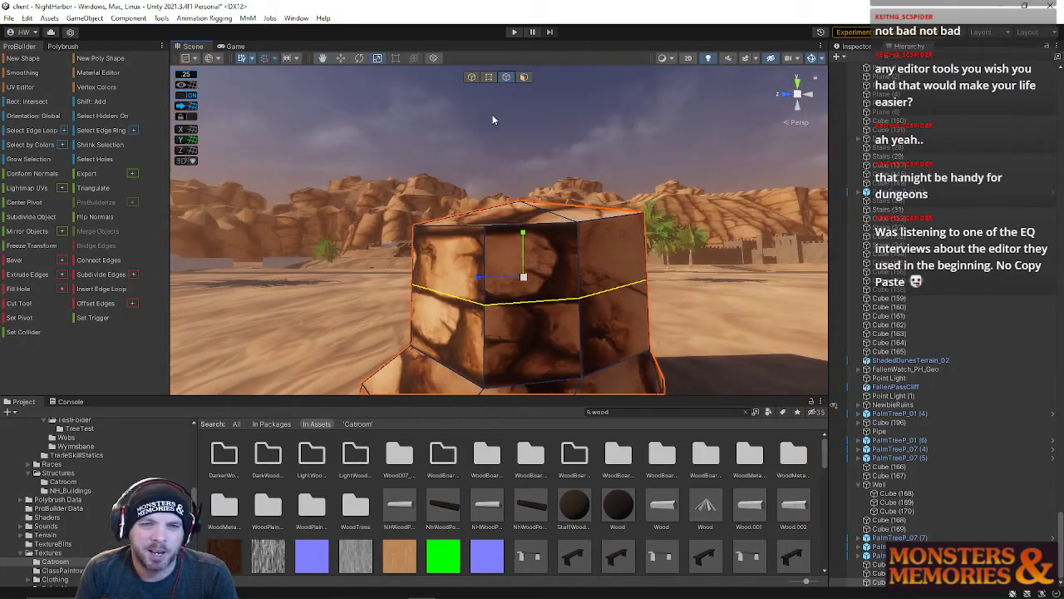
Step: Move the loop vertices on both sides of the upright section slightly inward
{"action": "left_click", "coordinate": [489, 77]}
{"action": "left_click_drag", "start_coordinate": [484, 311], "coordinate": [513, 326]}
{"action": "key", "text": "w"}
{"action": "left_click_drag", "start_coordinate": [424, 315], "coordinate": [429, 317]}
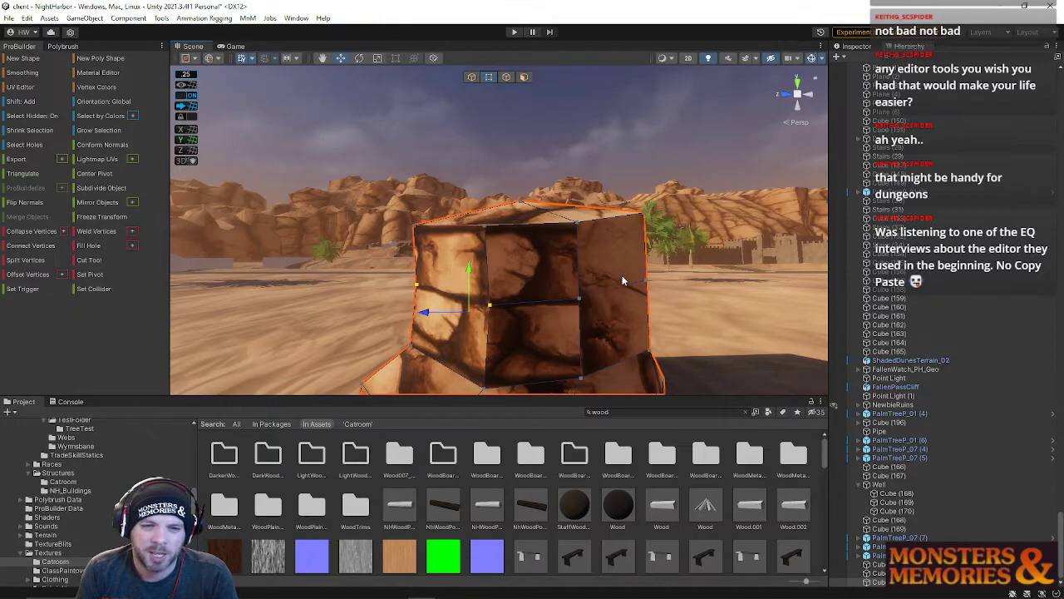
{"action": "left_click_drag", "start_coordinate": [553, 246], "coordinate": [672, 317]}
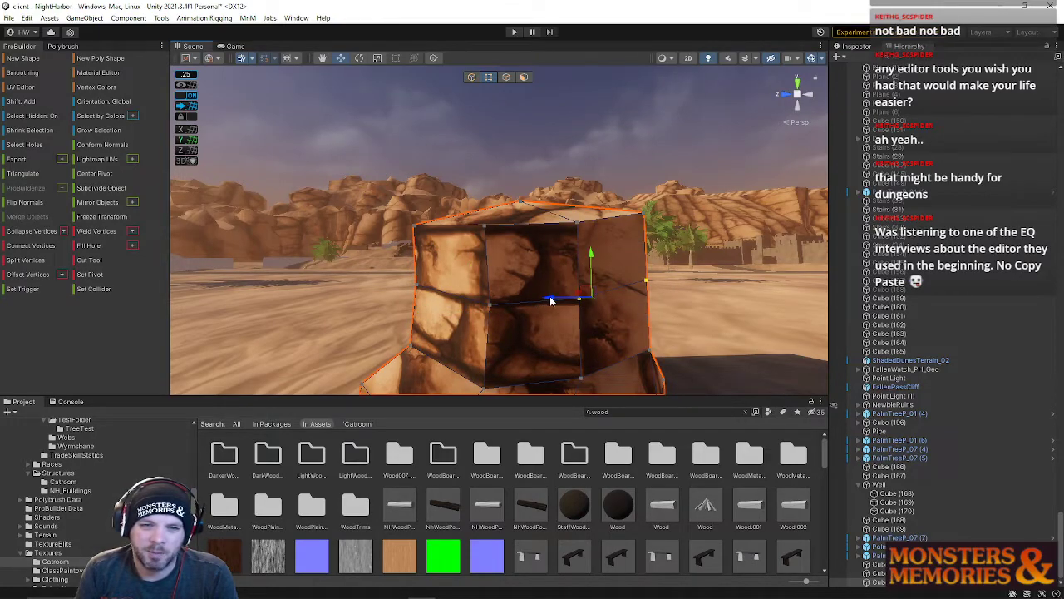
{"action": "left_click_drag", "start_coordinate": [549, 301], "coordinate": [546, 302]}
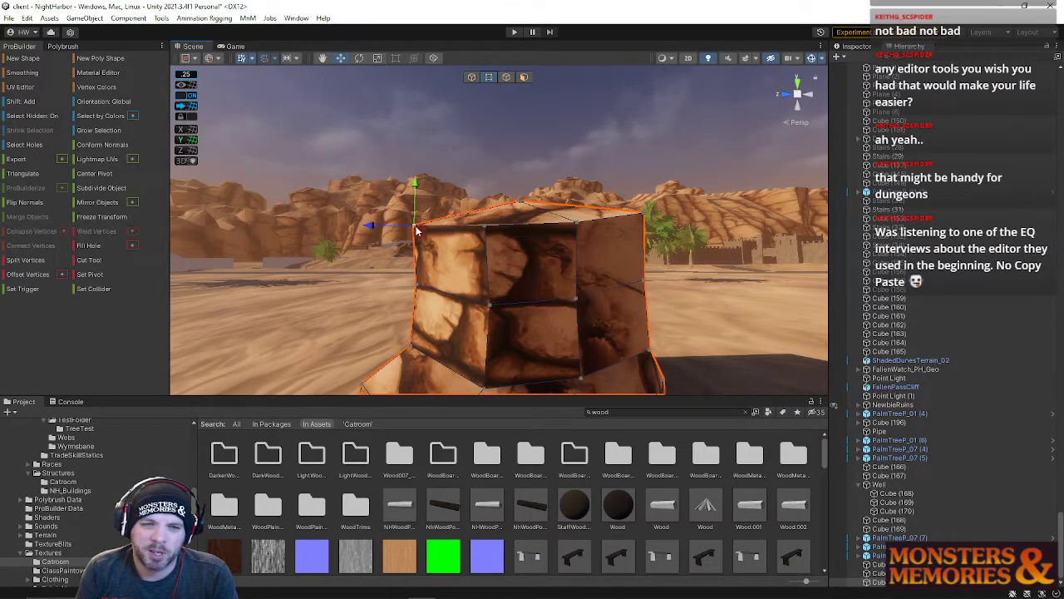
Step: Raise the two opposite outer corner vertices of the rock's top slightly
{"action": "left_click", "coordinate": [641, 216], "text": "shift"}
{"action": "left_click_drag", "start_coordinate": [521, 185], "coordinate": [520, 179]}
{"action": "right_click_drag", "start_coordinate": [515, 188], "coordinate": [572, 242]}
Step: Reposition a rim vertex on the rock's top to make its outline more irregular
{"action": "right_click_drag", "start_coordinate": [510, 203], "coordinate": [709, 247]}
{"action": "left_click", "coordinate": [616, 199], "text": "shift"}
{"action": "left_click", "coordinate": [441, 292]}
{"action": "left_click", "coordinate": [449, 289]}
{"action": "left_click_drag", "start_coordinate": [417, 295], "coordinate": [442, 286]}
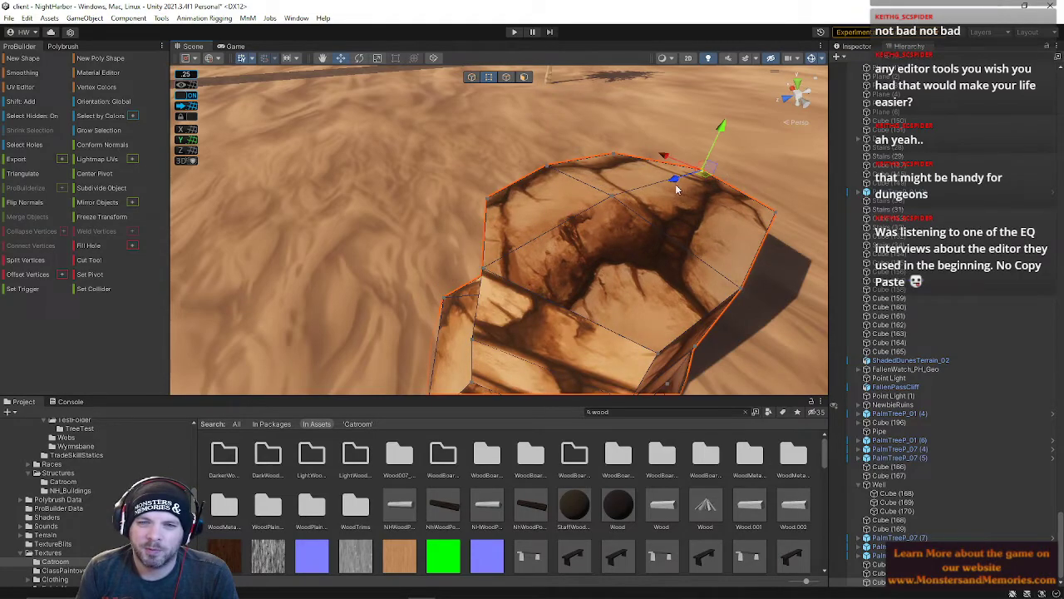
Step: Select the upper and lower side faces around the rock's upright section in face selection mode
{"action": "left_click_drag", "start_coordinate": [661, 180], "coordinate": [495, 163], "text": "alt"}
{"action": "left_click", "coordinate": [524, 77]}
{"action": "left_click", "coordinate": [535, 227]}
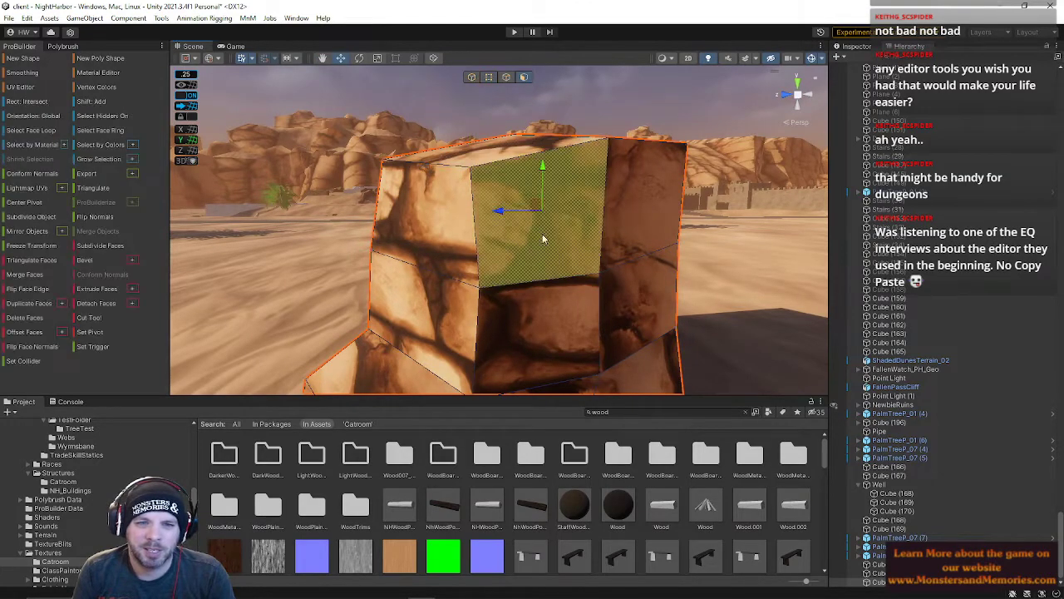
{"action": "left_click", "coordinate": [632, 297], "text": "shift"}
{"action": "left_click", "coordinate": [547, 333], "text": "shift"}
{"action": "left_click", "coordinate": [437, 262], "text": "shift"}
{"action": "left_click_drag", "start_coordinate": [438, 262], "coordinate": [519, 292], "text": "alt"}
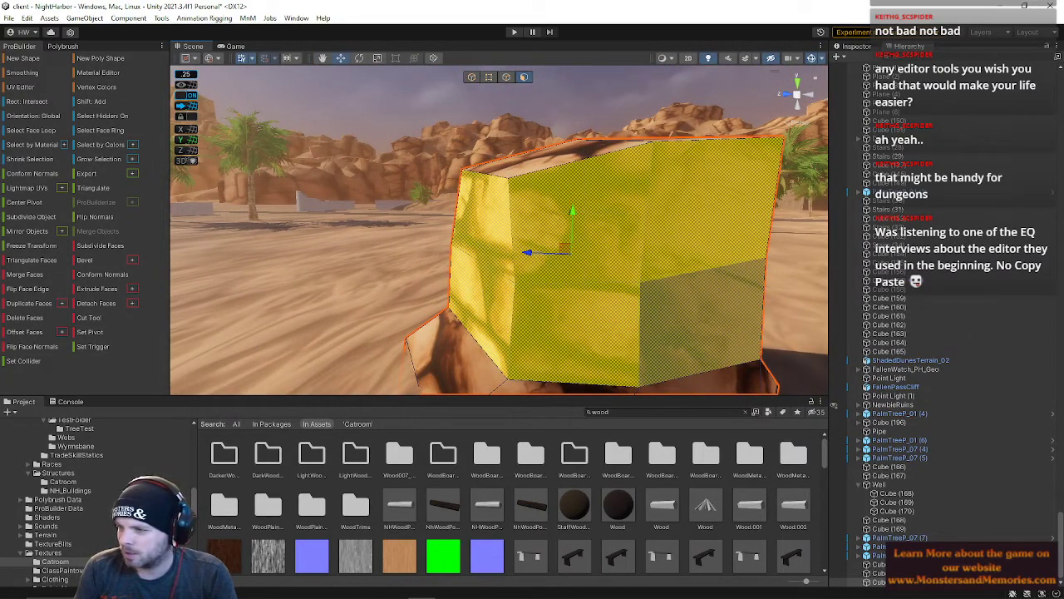
Step: Select individual side faces on the shaded side of the upright section
{"action": "right_click_drag", "start_coordinate": [662, 368], "coordinate": [624, 299]}
{"action": "left_click", "coordinate": [692, 226]}
{"action": "left_click", "coordinate": [624, 299]}
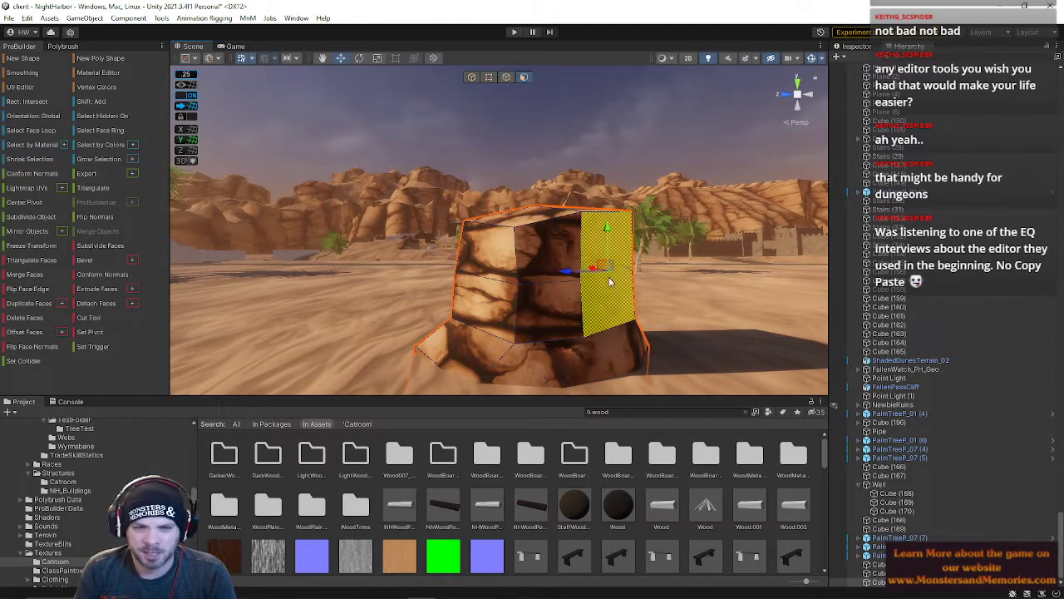
{"action": "left_click", "coordinate": [636, 164]}
{"action": "right_click_drag", "start_coordinate": [636, 163], "coordinate": [590, 278]}
{"action": "left_click", "coordinate": [590, 277]}
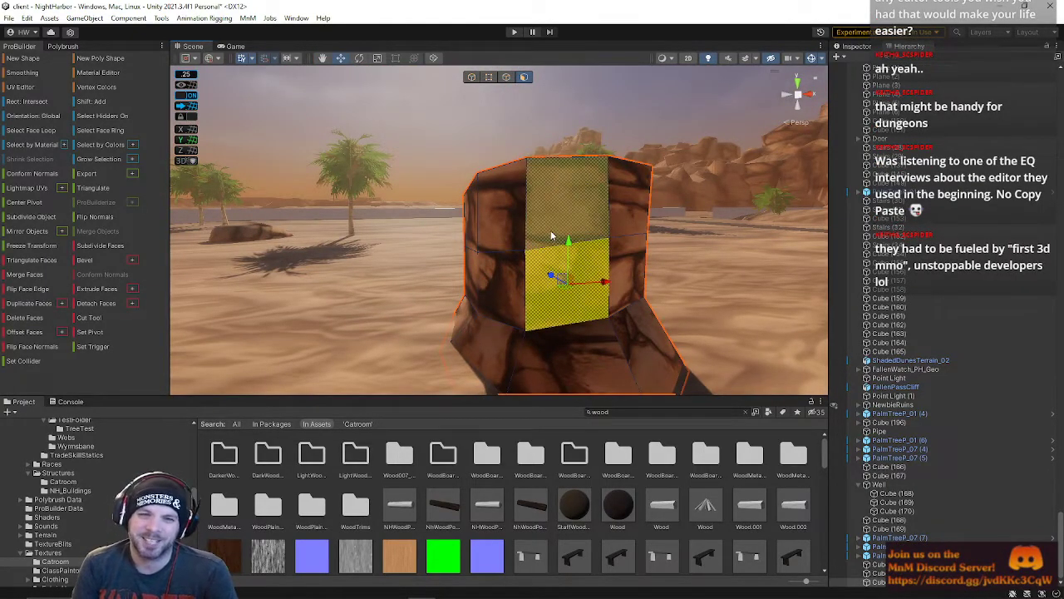
Step: Check the reshaped rock from several sides and return to object selection mode
{"action": "right_click_drag", "start_coordinate": [551, 236], "coordinate": [580, 260]}
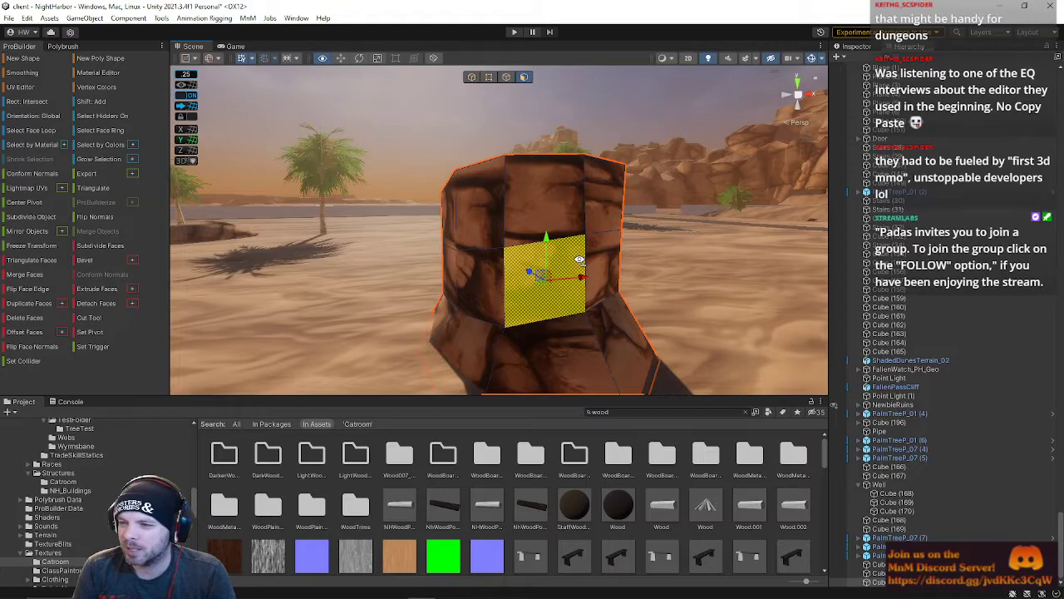
{"action": "right_click_drag", "start_coordinate": [579, 258], "coordinate": [926, 255]}
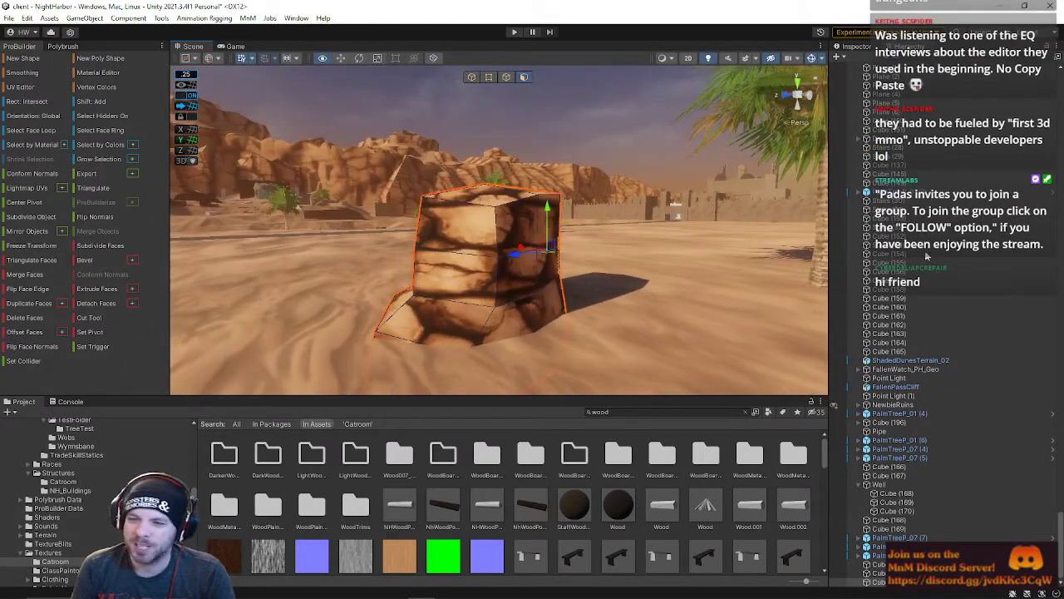
{"action": "left_click", "coordinate": [470, 79]}
{"action": "right_click_drag", "start_coordinate": [420, 208], "coordinate": [526, 288]}
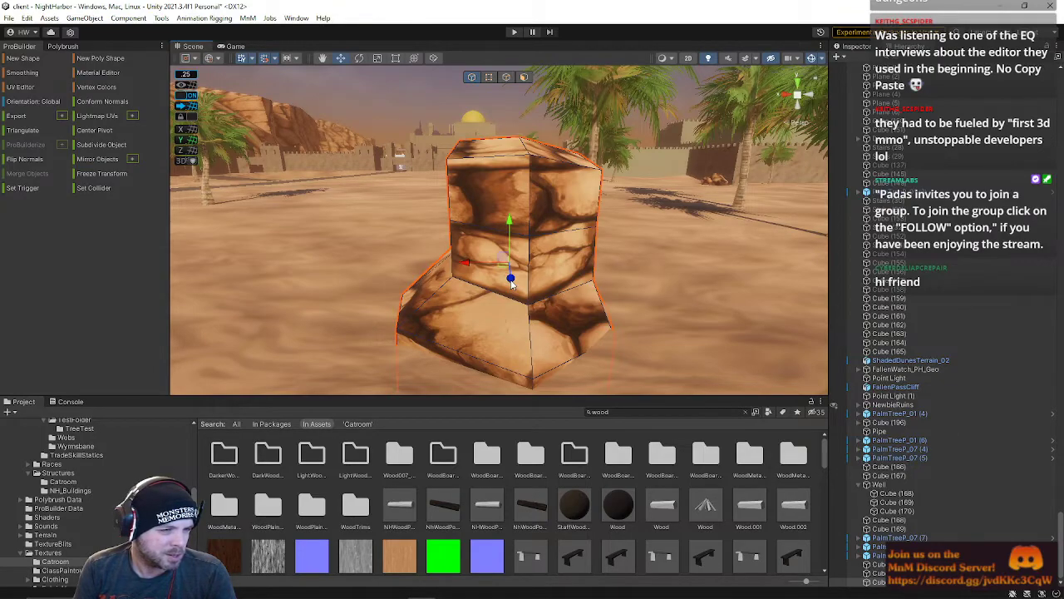
Step: Rotate the tall rock about its vertical axis and shift an edge where the upright section meets the base
{"action": "key", "text": "e"}
{"action": "left_click_drag", "start_coordinate": [497, 284], "coordinate": [507, 202]}
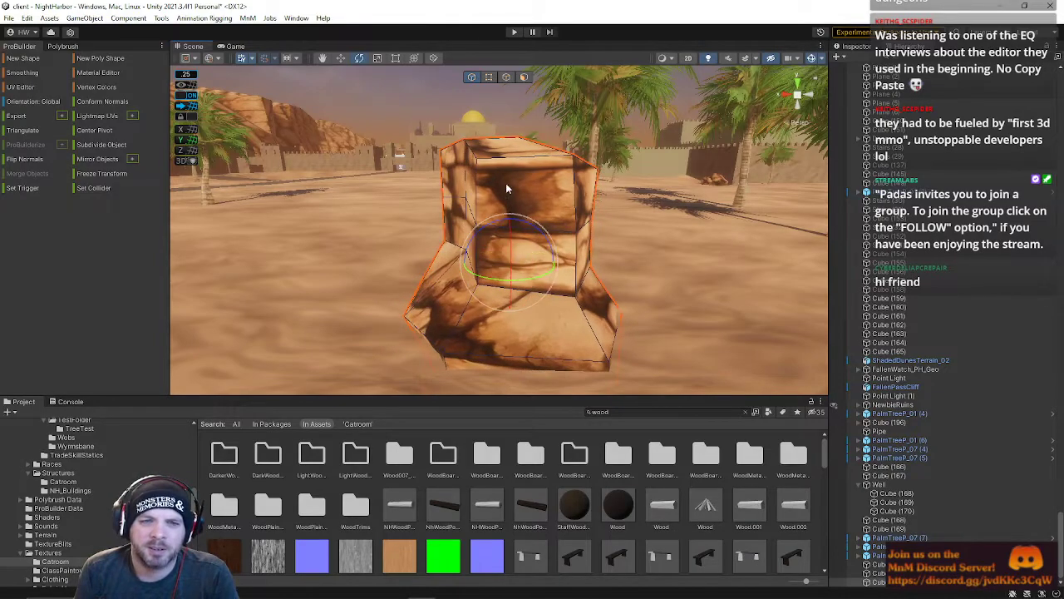
{"action": "left_click", "coordinate": [505, 77]}
{"action": "key", "text": "w"}
{"action": "left_click", "coordinate": [476, 247], "text": "shift"}
{"action": "left_click_drag", "start_coordinate": [434, 226], "coordinate": [463, 228]}
Step: Select the outer vertical edges of the rock's upright section and pull them inward
{"action": "left_click", "coordinate": [447, 192]}
{"action": "left_click", "coordinate": [442, 212], "text": "shift"}
{"action": "left_click", "coordinate": [440, 218]}
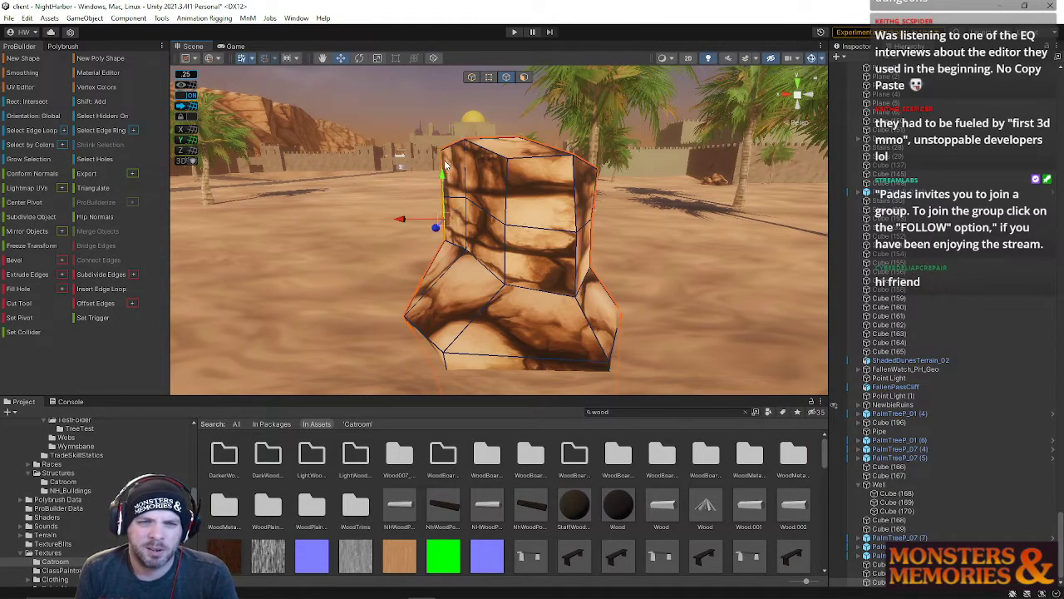
{"action": "left_click", "coordinate": [441, 163], "text": "shift"}
{"action": "left_click_drag", "start_coordinate": [399, 200], "coordinate": [418, 201]}
{"action": "key", "text": "s"}
{"action": "right_click_drag", "start_coordinate": [431, 218], "coordinate": [434, 193]}
Step: View the tall rock from a distance, return to object selection mode and reselect the rock
{"action": "left_click", "coordinate": [509, 197]}
{"action": "right_click_drag", "start_coordinate": [509, 197], "coordinate": [465, 188]}
{"action": "key", "text": "s"}
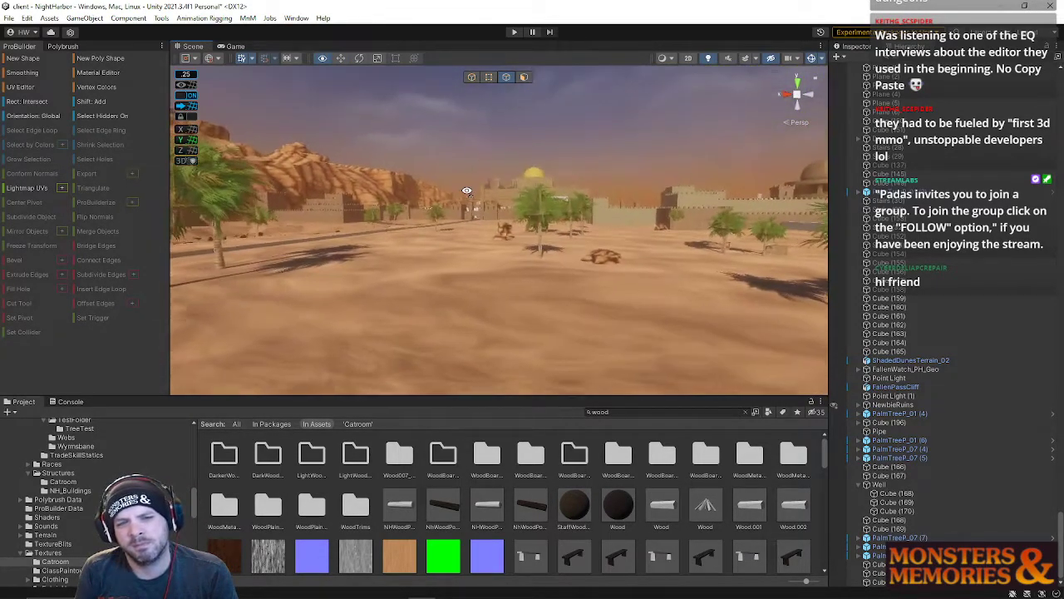
{"action": "left_click", "coordinate": [472, 77]}
{"action": "left_click", "coordinate": [503, 233]}
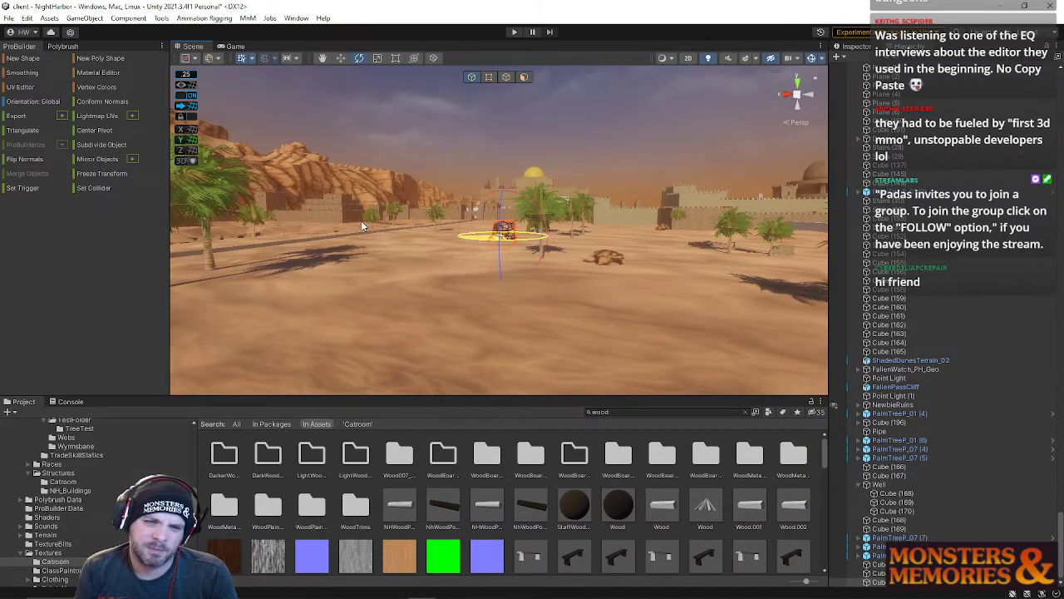
{"action": "key", "text": "w"}
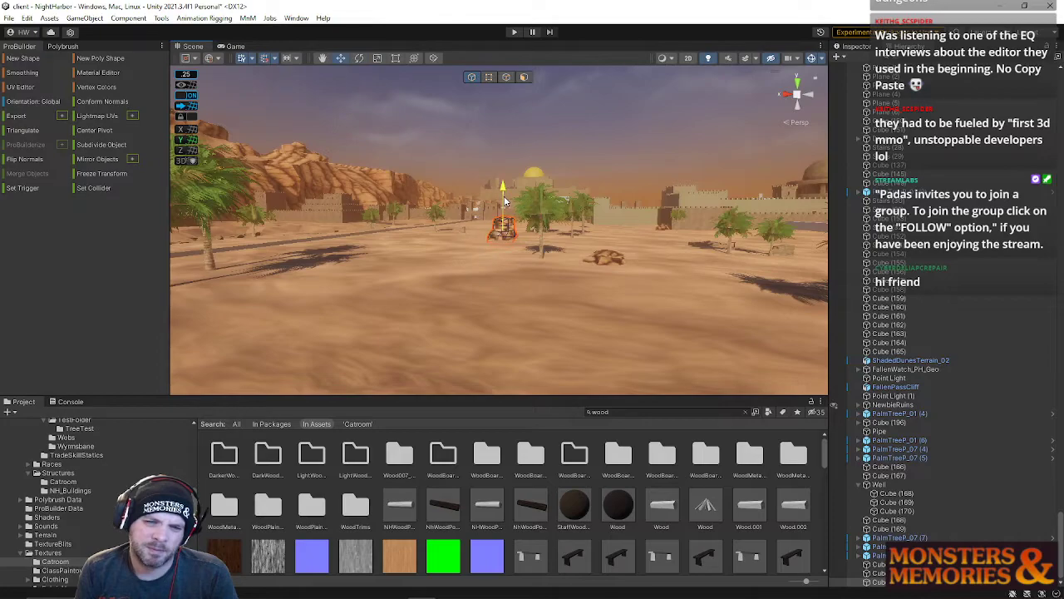
{"action": "right_click_drag", "start_coordinate": [481, 169], "coordinate": [403, 199]}
Step: Shift a bottom edge of the tall rock's base sideways in edge selection mode
{"action": "left_click", "coordinate": [414, 222]}
{"action": "left_click", "coordinate": [506, 77]}
{"action": "left_click", "coordinate": [454, 221]}
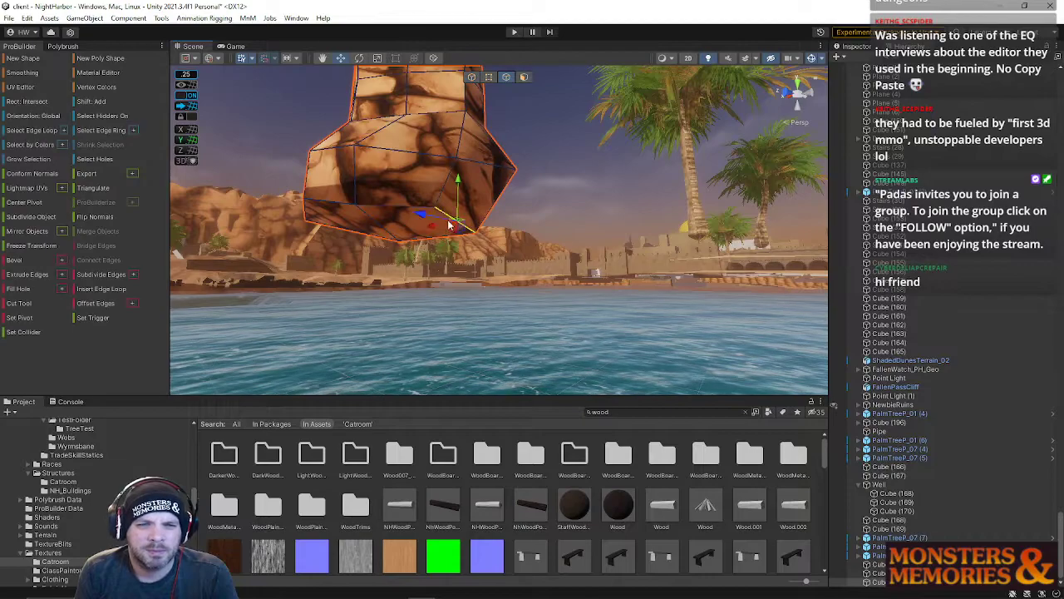
{"action": "left_click_drag", "start_coordinate": [430, 229], "coordinate": [460, 228]}
{"action": "right_click_drag", "start_coordinate": [454, 193], "coordinate": [489, 101]}
Step: Select vertices along the shaded side of the rock's base in vertex selection mode and lower them toward the sand
{"action": "left_click", "coordinate": [492, 77]}
{"action": "left_click", "coordinate": [473, 218]}
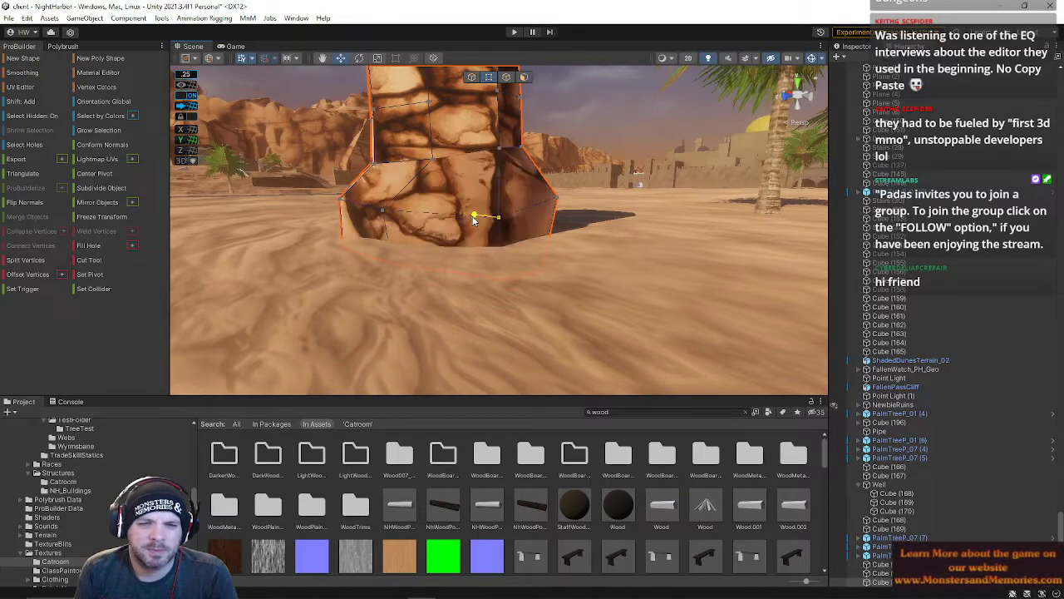
{"action": "right_click_drag", "start_coordinate": [471, 218], "coordinate": [170, 230]}
{"action": "left_click", "coordinate": [604, 249]}
{"action": "right_click_drag", "start_coordinate": [605, 248], "coordinate": [558, 233]}
{"action": "left_click", "coordinate": [571, 215], "text": "shift"}
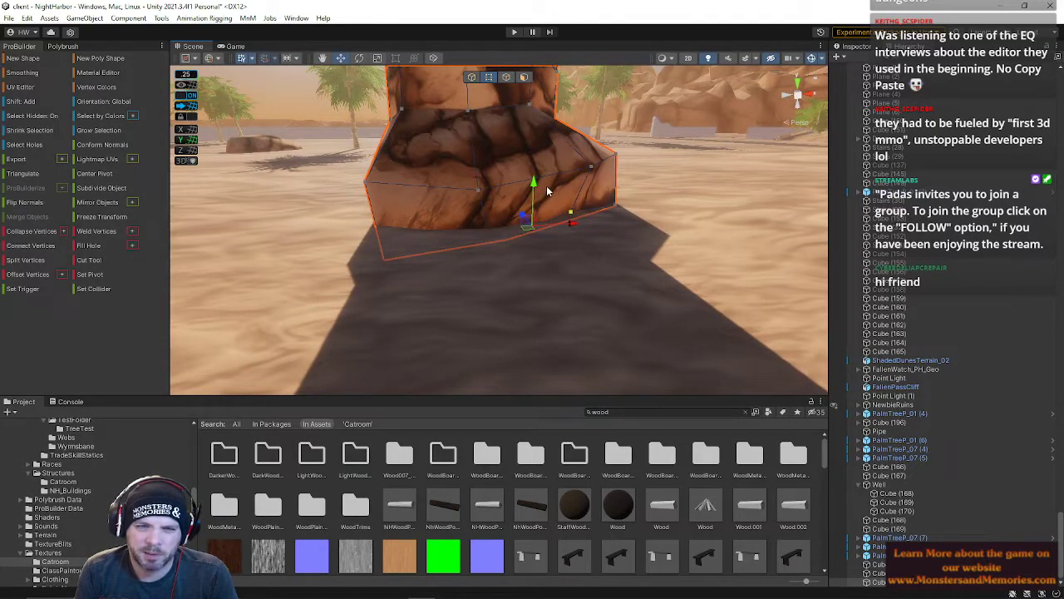
{"action": "left_click_drag", "start_coordinate": [538, 190], "coordinate": [539, 210]}
Step: Shift the selected base vertices sideways to make the rock's footprint more irregular
{"action": "right_click_drag", "start_coordinate": [542, 243], "coordinate": [546, 250]}
{"action": "left_click_drag", "start_coordinate": [564, 237], "coordinate": [585, 244]}
{"action": "right_click_drag", "start_coordinate": [495, 256], "coordinate": [540, 290]}
{"action": "left_click_drag", "start_coordinate": [541, 290], "coordinate": [499, 291]}
{"action": "right_click_drag", "start_coordinate": [499, 291], "coordinate": [505, 238]}
Step: Select further vertices around the rock one by one and reposition them to roughen its shape
{"action": "left_click", "coordinate": [505, 174]}
{"action": "left_click", "coordinate": [479, 274]}
{"action": "left_click", "coordinate": [519, 243]}
{"action": "left_click_drag", "start_coordinate": [522, 274], "coordinate": [532, 301]}
{"action": "left_click_drag", "start_coordinate": [420, 280], "coordinate": [405, 291]}
{"action": "left_click_drag", "start_coordinate": [448, 322], "coordinate": [448, 325]}
{"action": "right_click_drag", "start_coordinate": [448, 325], "coordinate": [446, 165]}
{"action": "left_click_drag", "start_coordinate": [360, 212], "coordinate": [375, 234]}
Step: Select the side faces of the rock's upright section in face selection mode
{"action": "right_click_drag", "start_coordinate": [383, 233], "coordinate": [428, 225]}
{"action": "left_click", "coordinate": [454, 151]}
{"action": "key", "text": "s"}
{"action": "right_click_drag", "start_coordinate": [454, 158], "coordinate": [617, 210]}
{"action": "right_click_drag", "start_coordinate": [601, 203], "coordinate": [499, 97]}
{"action": "left_click", "coordinate": [523, 77]}
{"action": "left_click", "coordinate": [587, 178]}
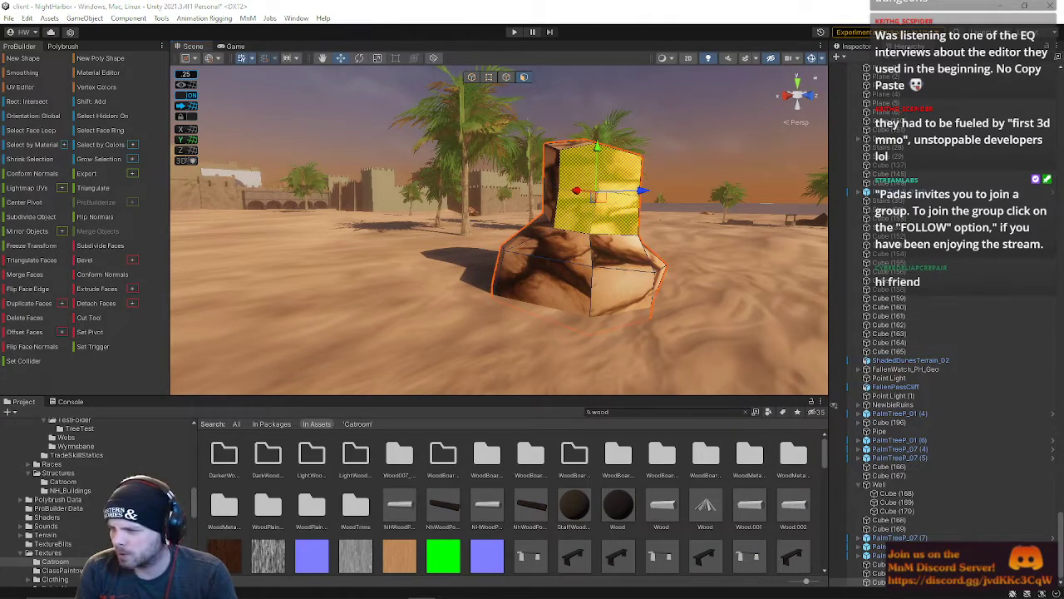
Step: Select the sloping and lower faces around the rock's base, then clear the selection and inspect the rock
{"action": "right_click_drag", "start_coordinate": [594, 325], "coordinate": [642, 265]}
{"action": "left_click", "coordinate": [654, 199]}
{"action": "right_click_drag", "start_coordinate": [654, 201], "coordinate": [524, 262]}
{"action": "left_click", "coordinate": [522, 262]}
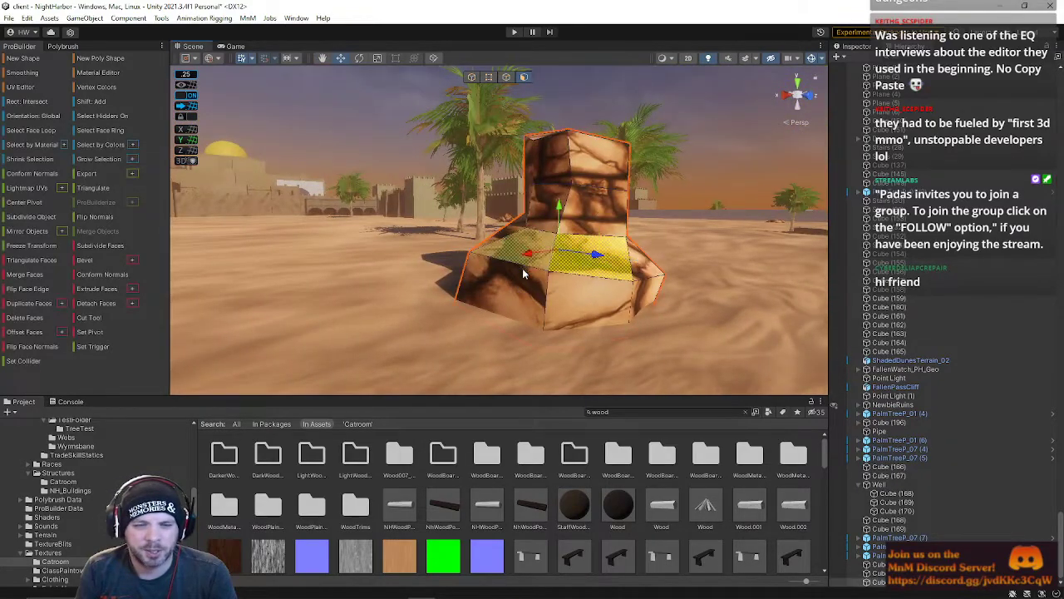
{"action": "left_click", "coordinate": [530, 284], "text": "shift"}
{"action": "left_click", "coordinate": [551, 305], "text": "shift"}
{"action": "right_click_drag", "start_coordinate": [648, 315], "coordinate": [388, 272]}
{"action": "left_click", "coordinate": [508, 193]}
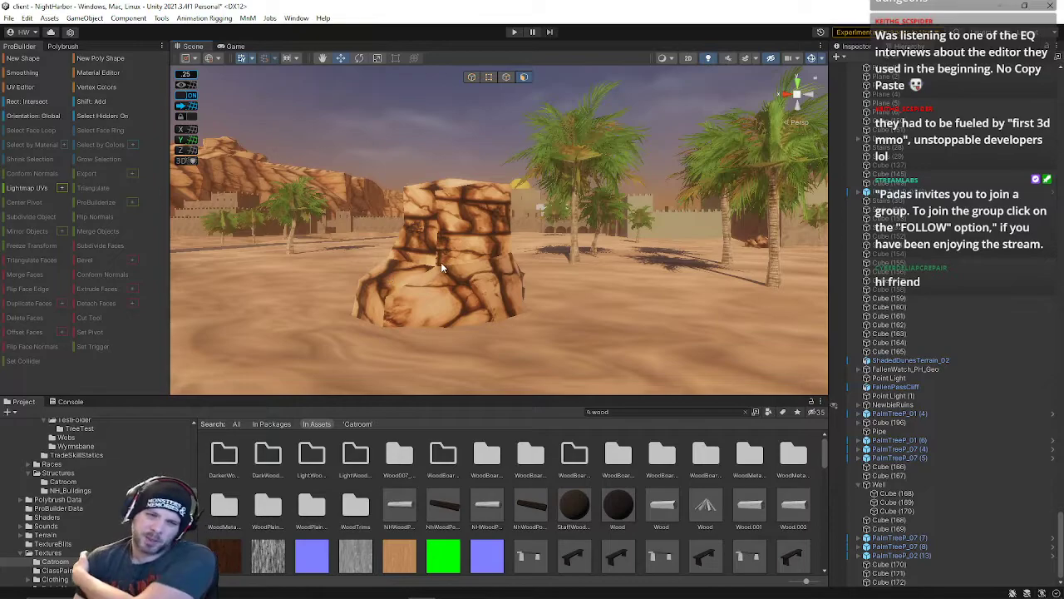
Step: Shift the lower front vertices of the rock's base inward in vertex selection mode
{"action": "left_click", "coordinate": [466, 221]}
{"action": "right_click_drag", "start_coordinate": [469, 237], "coordinate": [483, 271]}
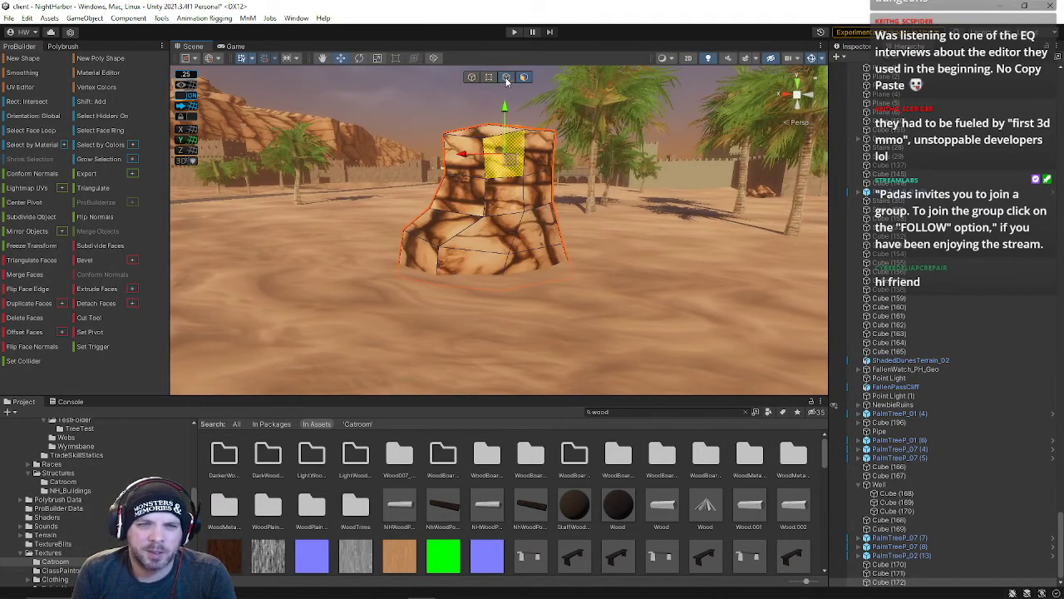
{"action": "left_click", "coordinate": [506, 77]}
{"action": "left_click", "coordinate": [489, 78]}
{"action": "right_click_drag", "start_coordinate": [482, 198], "coordinate": [471, 269]}
{"action": "left_click_drag", "start_coordinate": [509, 242], "coordinate": [575, 287]}
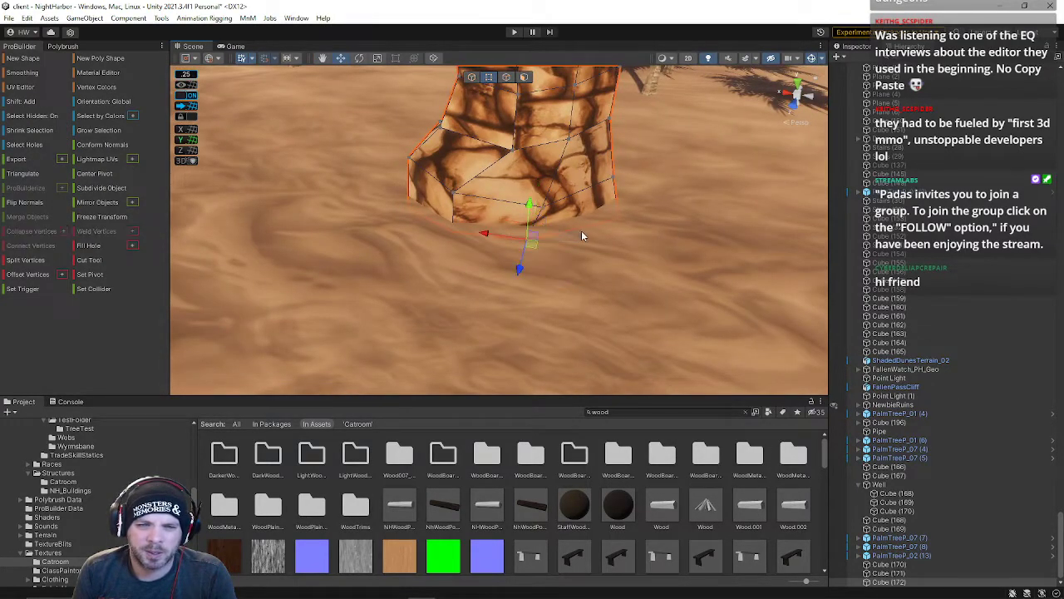
{"action": "left_click_drag", "start_coordinate": [500, 234], "coordinate": [519, 239]}
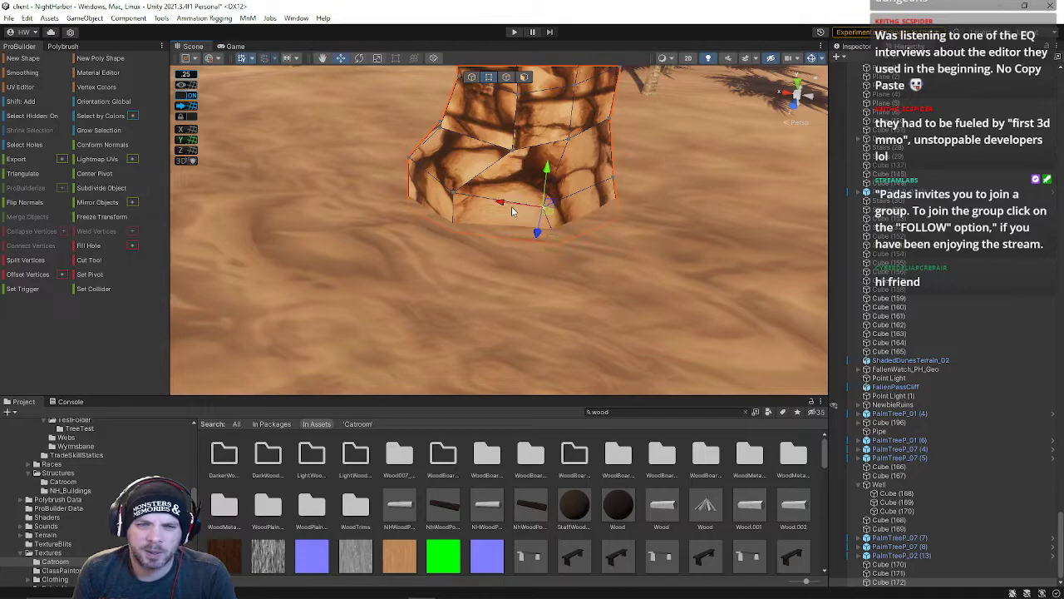
{"action": "left_click_drag", "start_coordinate": [504, 203], "coordinate": [509, 207]}
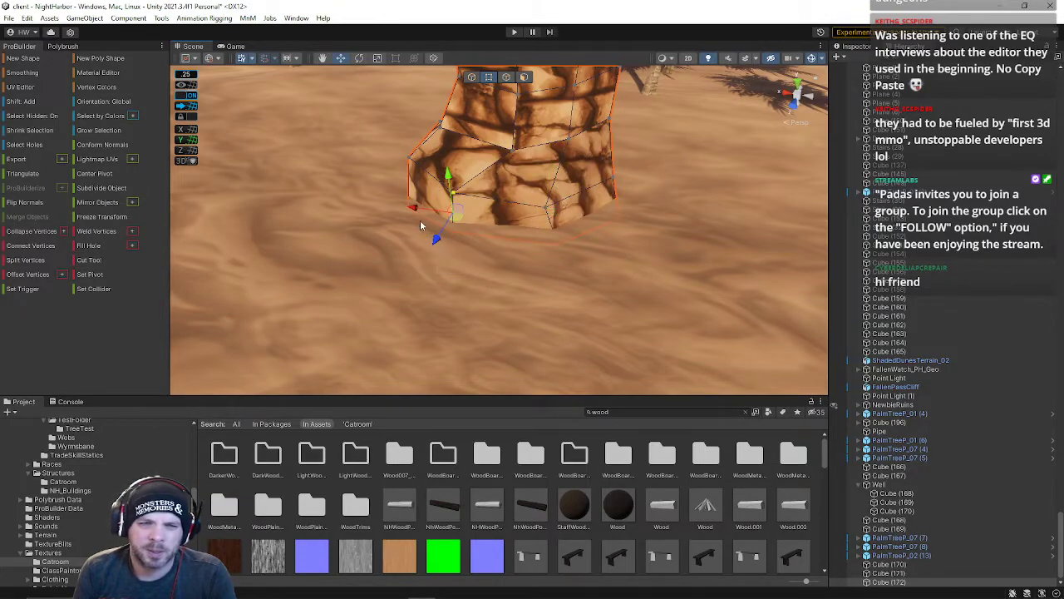
{"action": "left_click_drag", "start_coordinate": [414, 210], "coordinate": [427, 215]}
Step: Return to object selection mode, duplicate the low rock and move the copy across the sand
{"action": "right_click_drag", "start_coordinate": [469, 198], "coordinate": [440, 87]}
{"action": "left_click", "coordinate": [489, 123]}
{"action": "key", "text": "s"}
{"action": "key", "text": "w"}
{"action": "left_click", "coordinate": [470, 78]}
{"action": "left_click", "coordinate": [723, 202]}
{"action": "key", "text": "ctrl+d"}
{"action": "left_click_drag", "start_coordinate": [692, 204], "coordinate": [378, 295]}
Step: Rotate and rescale the copied low rock near the palm trees
{"action": "right_click_drag", "start_coordinate": [391, 275], "coordinate": [438, 244]}
{"action": "key", "text": "e"}
{"action": "left_click_drag", "start_coordinate": [796, 261], "coordinate": [838, 264]}
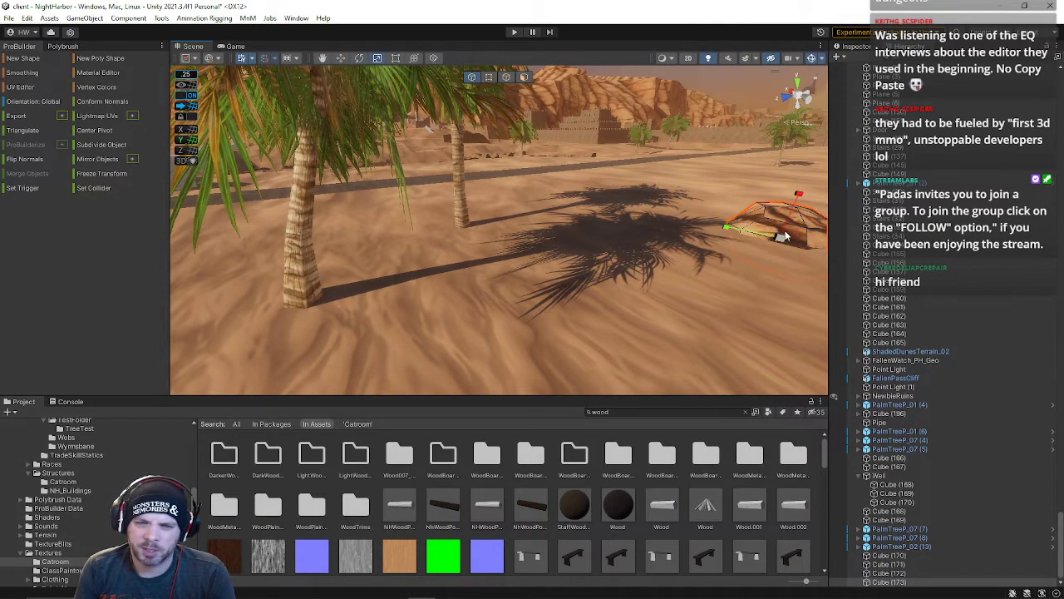
{"action": "left_click_drag", "start_coordinate": [774, 244], "coordinate": [761, 237]}
Step: Move the copied rock beside the low wall past the palm trees and turn it about its vertical axis
{"action": "right_click_drag", "start_coordinate": [762, 238], "coordinate": [634, 237]}
{"action": "key", "text": "s"}
{"action": "key", "text": "w"}
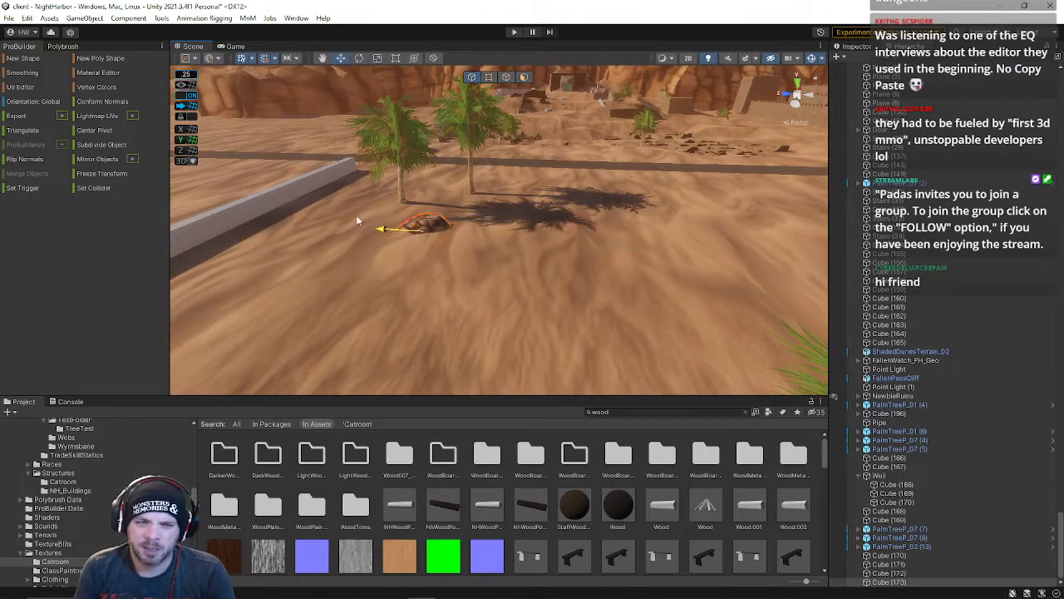
{"action": "left_click_drag", "start_coordinate": [173, 215], "coordinate": [218, 212]}
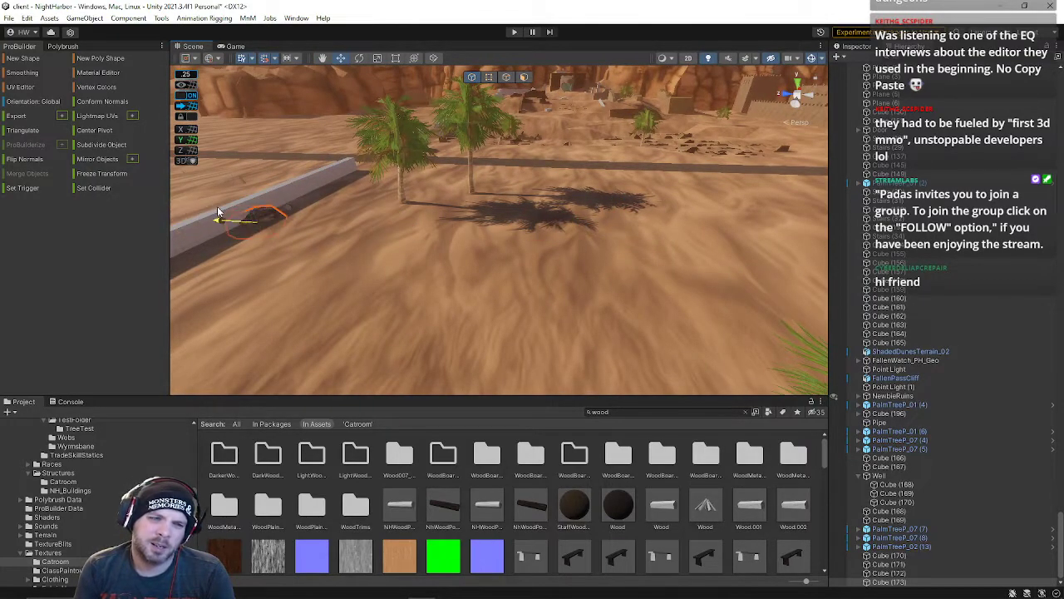
{"action": "right_click_drag", "start_coordinate": [237, 218], "coordinate": [226, 255]}
{"action": "key", "text": "e"}
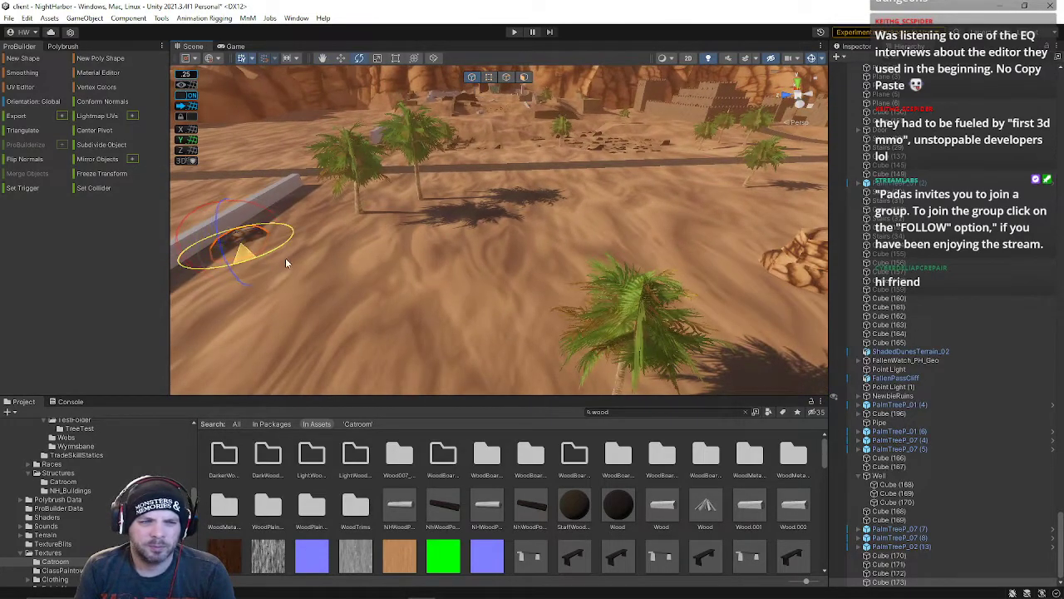
Step: Duplicate the low rock, move the copy onto the open sand beside the ruined walls and reorient it
{"action": "key", "text": "w"}
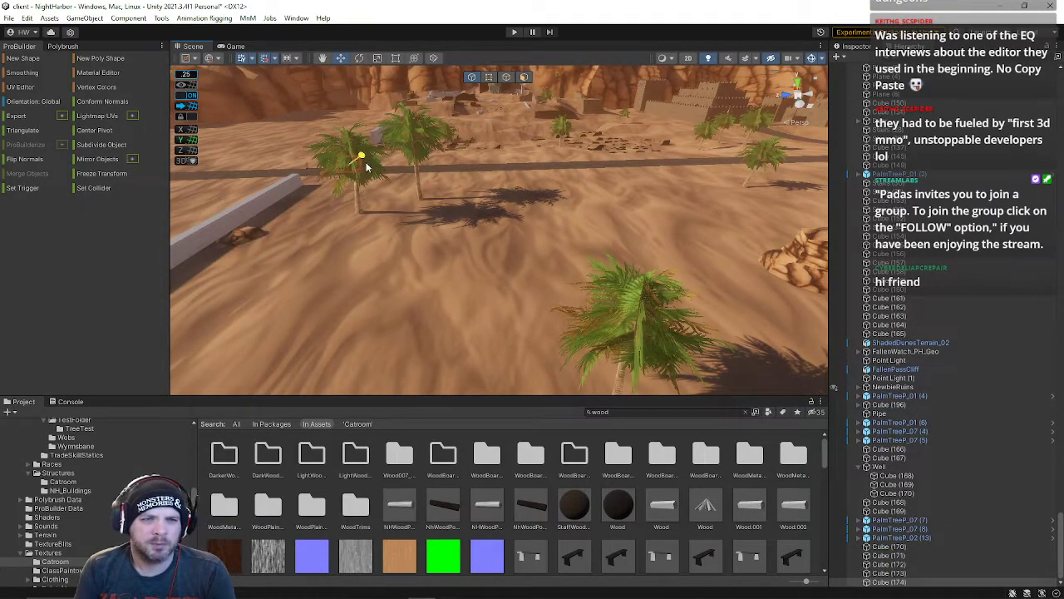
{"action": "right_click_drag", "start_coordinate": [478, 167], "coordinate": [732, 140]}
{"action": "right_click_drag", "start_coordinate": [508, 239], "coordinate": [553, 259]}
{"action": "left_click_drag", "start_coordinate": [541, 247], "coordinate": [669, 248]}
{"action": "key", "text": "e"}
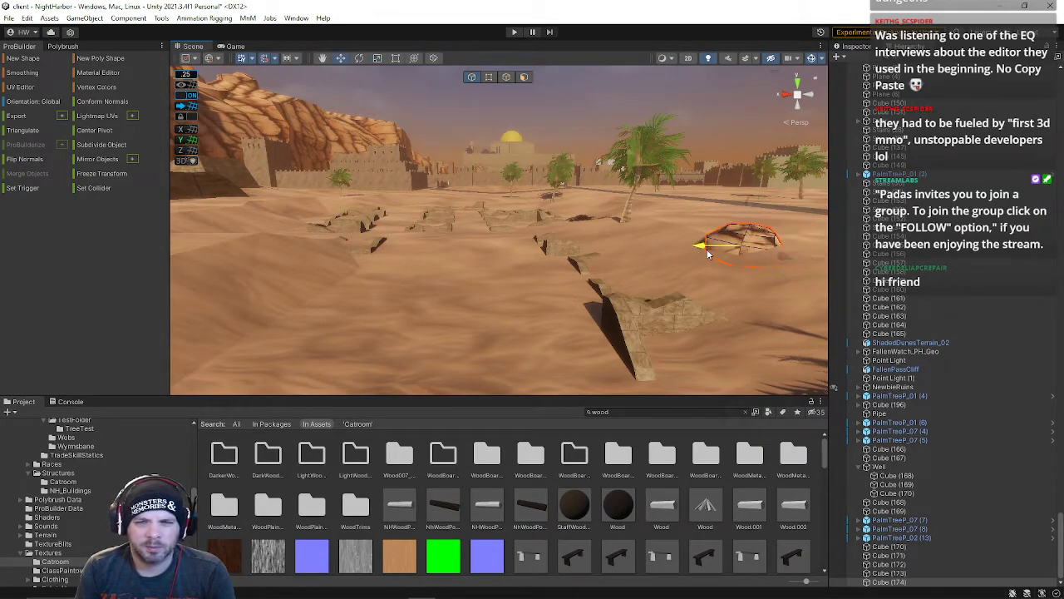
{"action": "right_click_drag", "start_coordinate": [707, 254], "coordinate": [565, 295]}
{"action": "left_click_drag", "start_coordinate": [561, 260], "coordinate": [581, 284]}
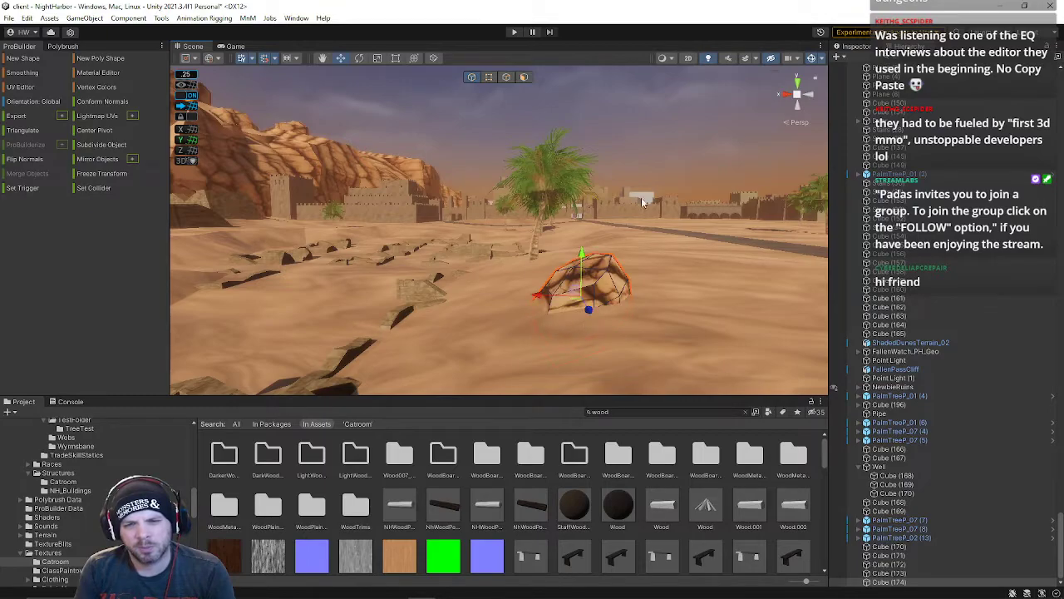
Step: Duplicate the rock beside the ruins and place the copy against it
{"action": "right_click_drag", "start_coordinate": [671, 211], "coordinate": [506, 266]}
{"action": "key", "text": "w"}
{"action": "left_click", "coordinate": [506, 266]}
{"action": "key", "text": "ctrl+d"}
{"action": "left_click_drag", "start_coordinate": [478, 245], "coordinate": [581, 299]}
{"action": "key", "text": "w"}
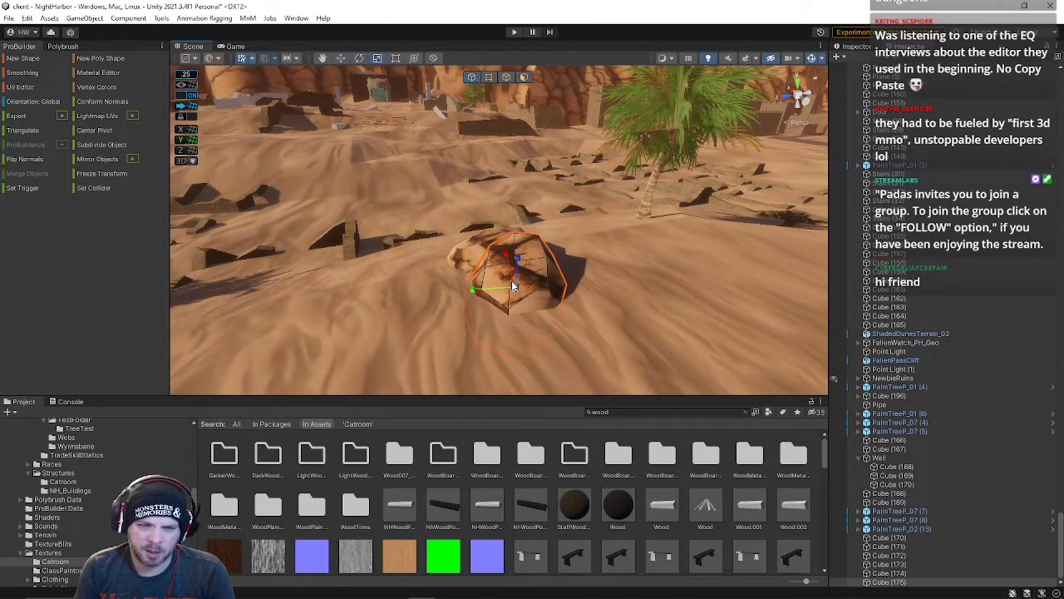
Step: Rescale and rotate the copied rock and fit it against its neighbour
{"action": "left_click_drag", "start_coordinate": [477, 293], "coordinate": [460, 290]}
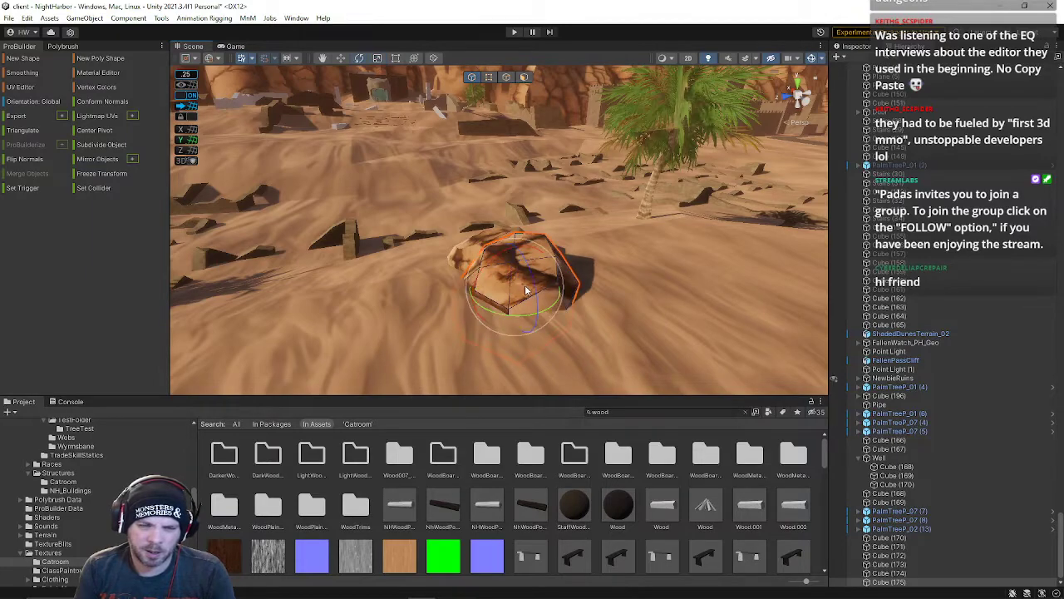
{"action": "left_click_drag", "start_coordinate": [531, 284], "coordinate": [533, 313]}
{"action": "left_click_drag", "start_coordinate": [476, 287], "coordinate": [613, 252]}
{"action": "left_click_drag", "start_coordinate": [525, 315], "coordinate": [482, 349]}
Step: Duplicate the rock again, shrink the copy and slide it against the side of the pair
{"action": "key", "text": "ctrl+d"}
{"action": "left_click_drag", "start_coordinate": [481, 349], "coordinate": [378, 328], "text": "alt"}
{"action": "left_click_drag", "start_coordinate": [466, 266], "coordinate": [453, 304]}
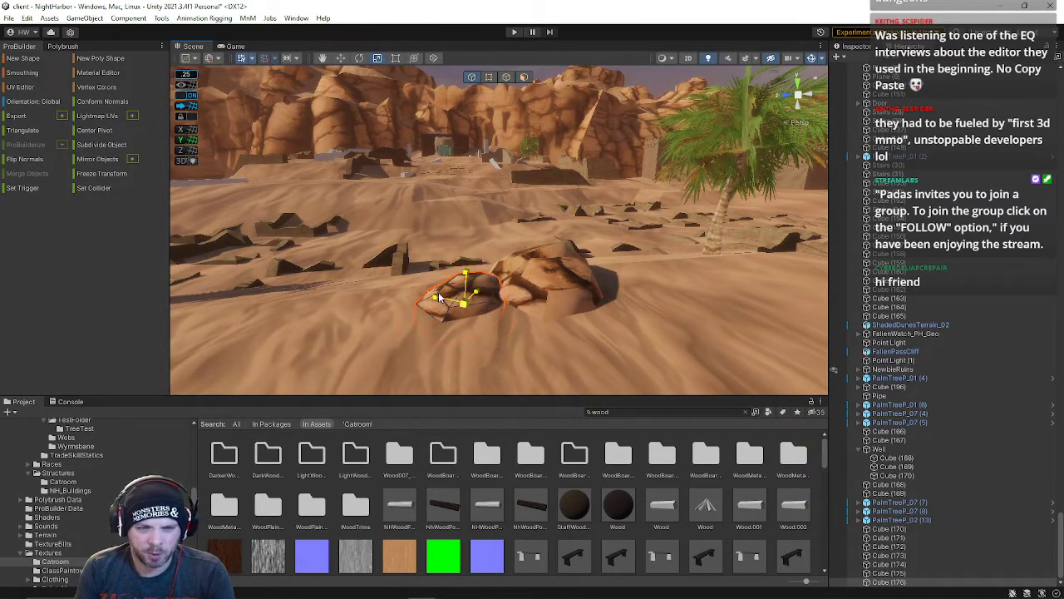
{"action": "left_click_drag", "start_coordinate": [434, 307], "coordinate": [705, 322], "text": "alt"}
{"action": "left_click_drag", "start_coordinate": [590, 293], "coordinate": [657, 293]}
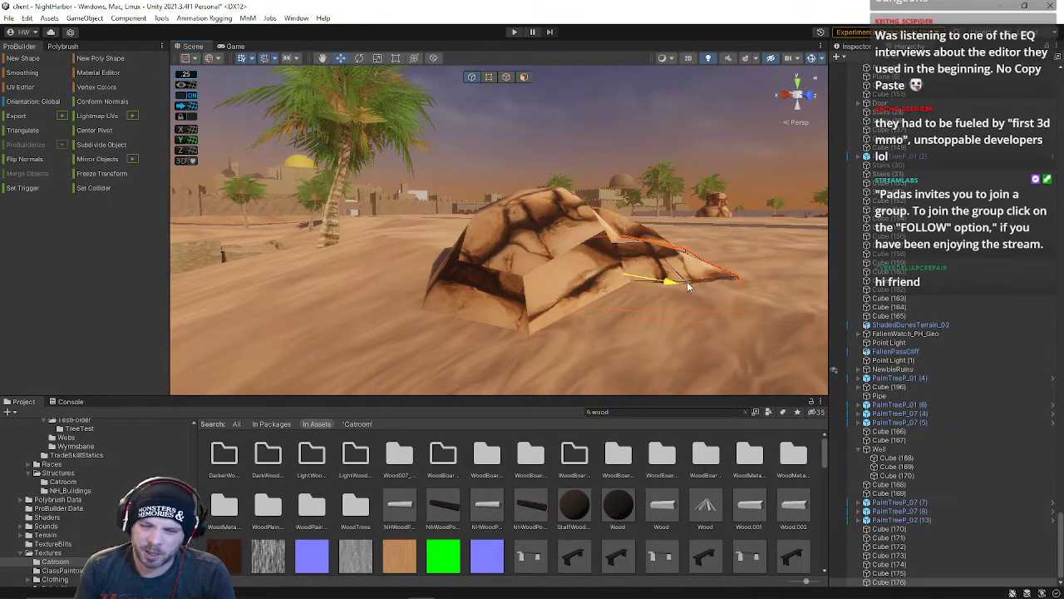
Step: Duplicate the rock cluster beside the ruins and move the copy across the sand toward the city wall
{"action": "left_click_drag", "start_coordinate": [698, 285], "coordinate": [527, 331], "text": "alt"}
{"action": "key", "text": "s"}
{"action": "right_click_drag", "start_coordinate": [527, 331], "coordinate": [450, 285]}
{"action": "key", "text": "w"}
{"action": "key", "text": "a"}
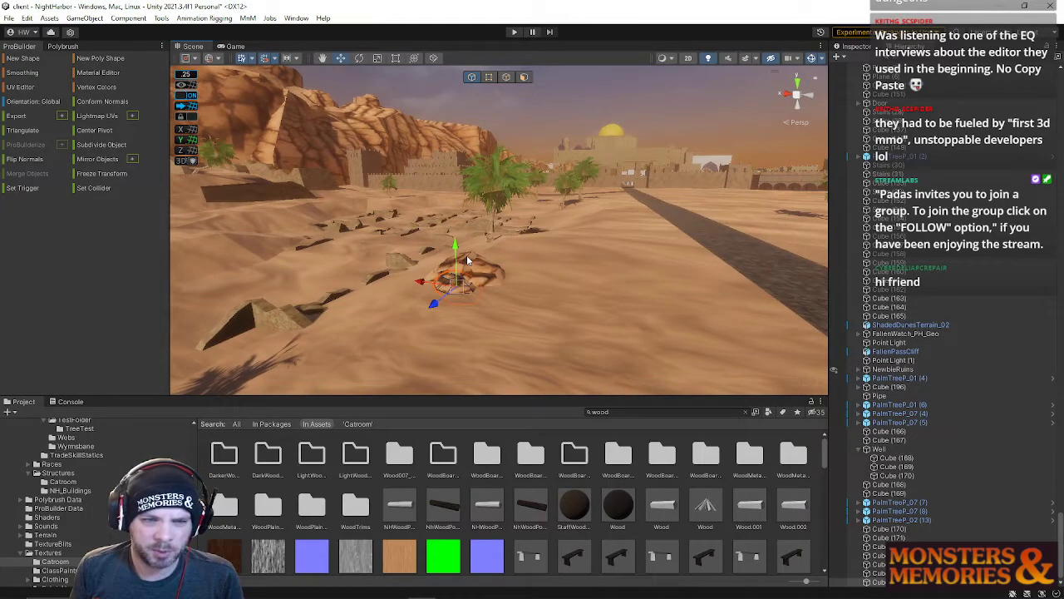
{"action": "right_click_drag", "start_coordinate": [487, 280], "coordinate": [478, 274]}
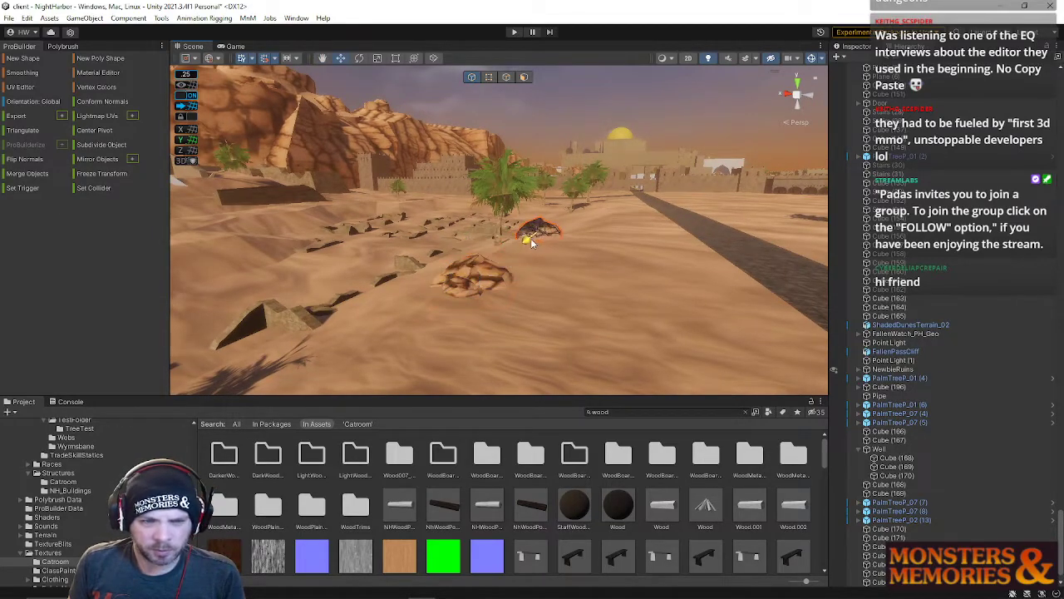
{"action": "mouse_move", "coordinate": [580, 216]}
{"action": "right_mouse_down"}
{"action": "mouse_move", "coordinate": [595, 204]}
{"action": "mouse_move", "coordinate": [580, 214]}
{"action": "right_mouse_up"}
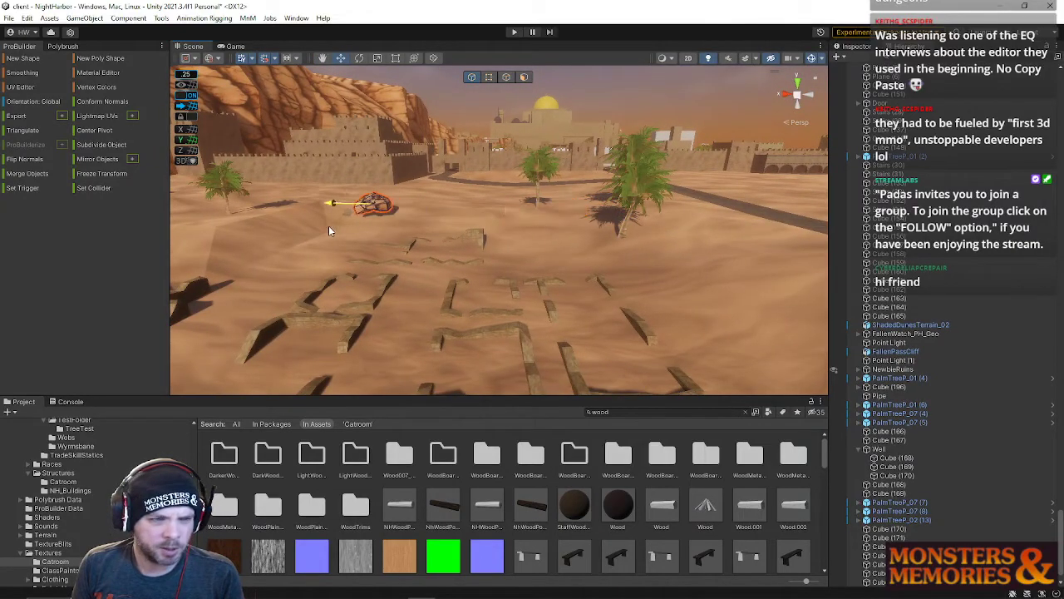
Step: Rotate the copied rock cluster about its vertical axis and adjust its position near the city wall
{"action": "right_click_drag", "start_coordinate": [279, 231], "coordinate": [394, 223]}
{"action": "key", "text": "e"}
{"action": "left_click_drag", "start_coordinate": [407, 227], "coordinate": [499, 230]}
{"action": "key", "text": "w"}
{"action": "left_click_drag", "start_coordinate": [379, 218], "coordinate": [446, 206]}
Step: Reposition a small rock in the copied cluster, then duplicate it beside the group and enlarge the copy
{"action": "right_click_drag", "start_coordinate": [445, 206], "coordinate": [486, 299]}
{"action": "left_click_drag", "start_coordinate": [487, 300], "coordinate": [457, 190]}
{"action": "left_click_drag", "start_coordinate": [492, 144], "coordinate": [526, 229]}
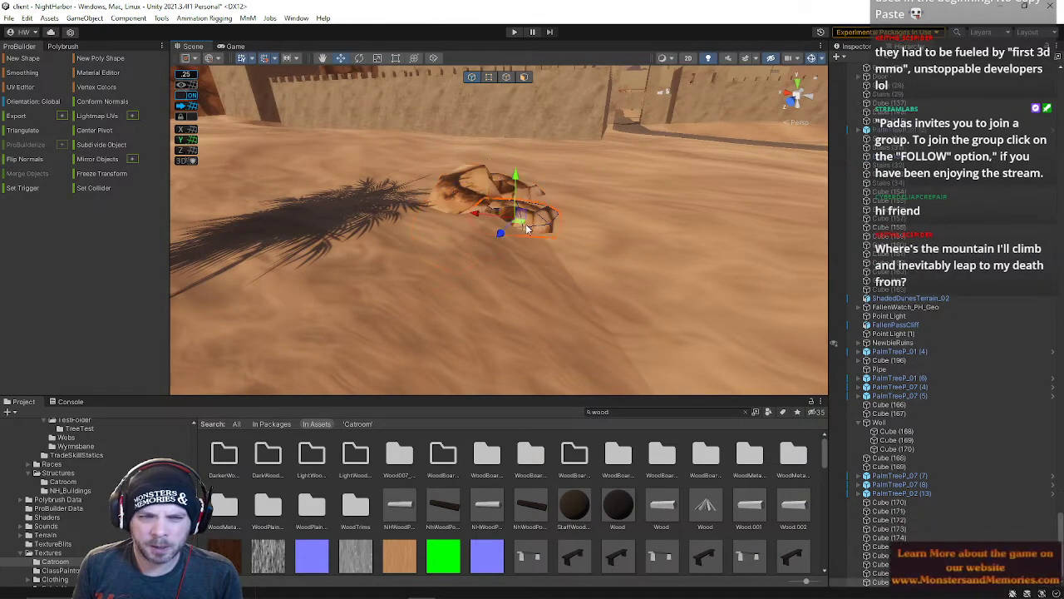
{"action": "left_click_drag", "start_coordinate": [477, 215], "coordinate": [629, 238]}
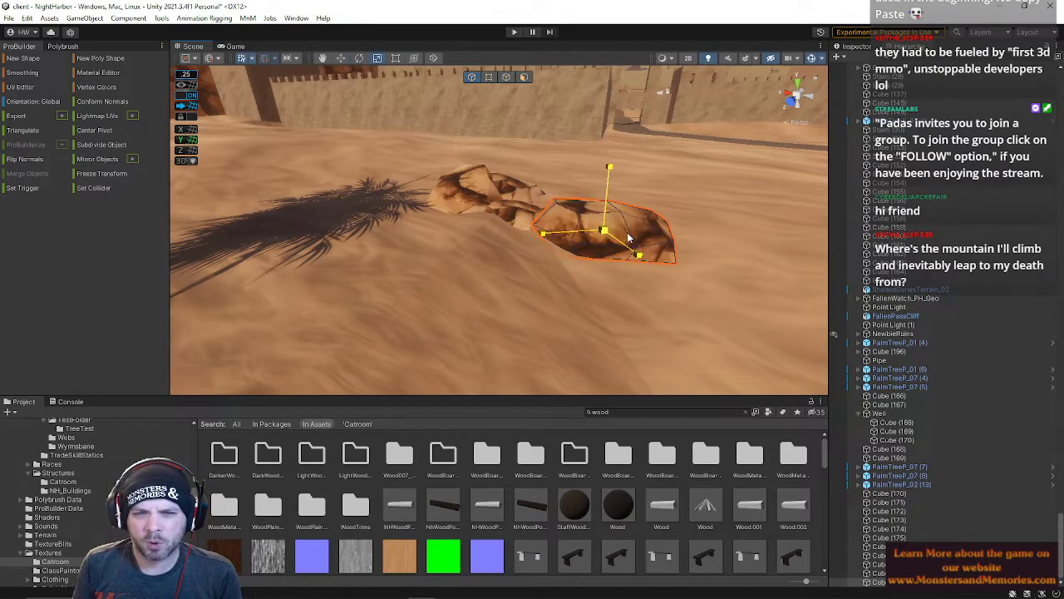
Step: Rotate the enlarged rock about several axes to give it a different shape from its neighbours
{"action": "right_click_drag", "start_coordinate": [603, 264], "coordinate": [445, 239]}
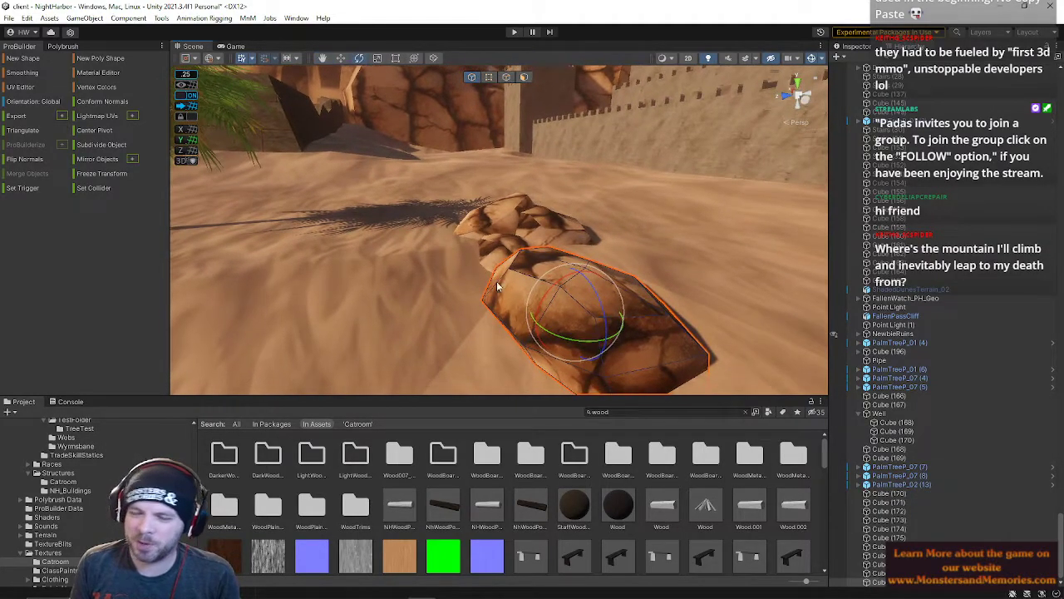
{"action": "left_click_drag", "start_coordinate": [584, 349], "coordinate": [689, 316]}
{"action": "left_click_drag", "start_coordinate": [566, 286], "coordinate": [573, 308]}
{"action": "right_click_drag", "start_coordinate": [497, 248], "coordinate": [493, 246]}
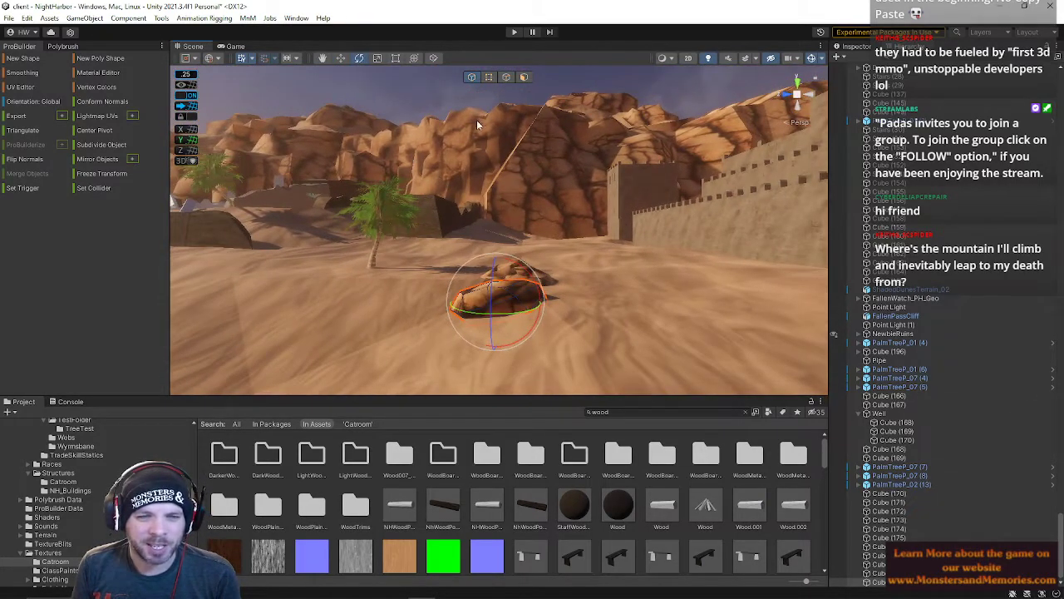
{"action": "left_click_drag", "start_coordinate": [459, 304], "coordinate": [513, 303]}
{"action": "right_click_drag", "start_coordinate": [532, 306], "coordinate": [645, 315]}
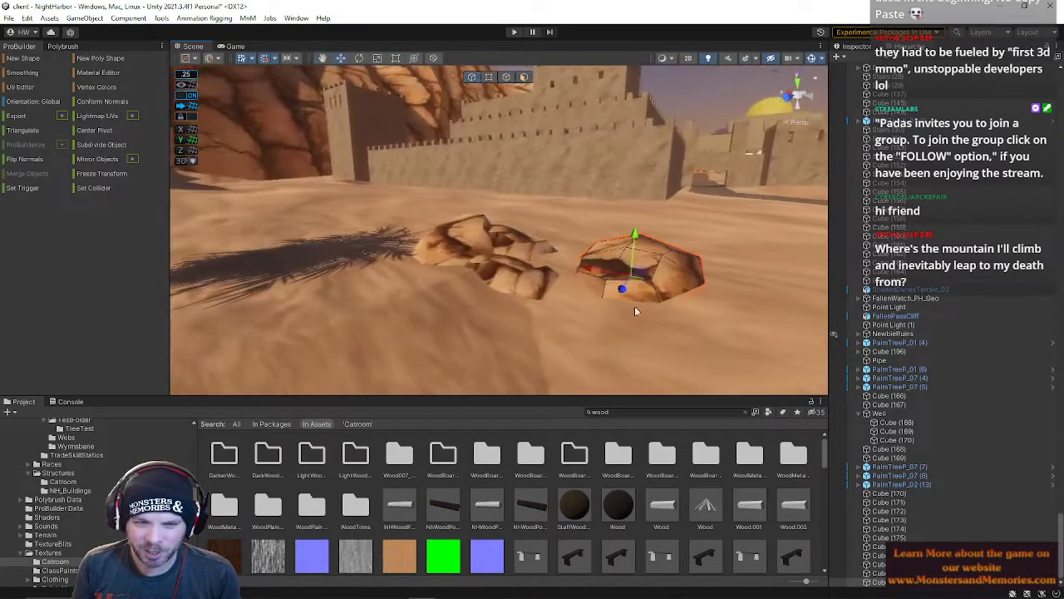
Step: Move the enlarged rock against the cluster near the city wall and rotate it to fit
{"action": "left_click_drag", "start_coordinate": [617, 289], "coordinate": [533, 266]}
{"action": "key", "text": "e"}
{"action": "left_click_drag", "start_coordinate": [607, 281], "coordinate": [505, 297]}
{"action": "left_click_drag", "start_coordinate": [609, 229], "coordinate": [619, 248]}
Step: Examine the rock cluster near the city wall from several distances and reselect its large rock
{"action": "right_click_drag", "start_coordinate": [635, 252], "coordinate": [397, 210]}
{"action": "left_click", "coordinate": [523, 143]}
{"action": "mouse_move", "coordinate": [518, 146]}
{"action": "right_mouse_down"}
{"action": "mouse_move", "coordinate": [520, 124]}
{"action": "mouse_move", "coordinate": [519, 154]}
{"action": "right_mouse_up"}
{"action": "key", "text": "s"}
{"action": "right_click_drag", "start_coordinate": [579, 187], "coordinate": [570, 278]}
{"action": "left_click", "coordinate": [533, 313]}
{"action": "right_click_drag", "start_coordinate": [533, 313], "coordinate": [540, 339]}
{"action": "key", "text": "s"}
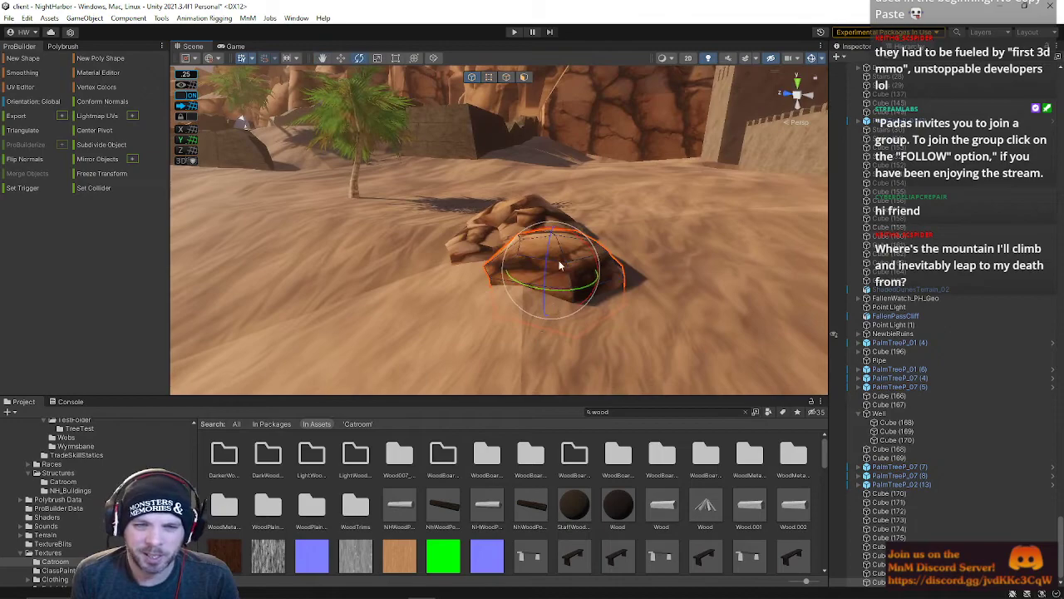
Step: Rotate the large rock in the cluster near the city wall about several axes to fit it against its neighbours
{"action": "left_click_drag", "start_coordinate": [548, 260], "coordinate": [548, 266]}
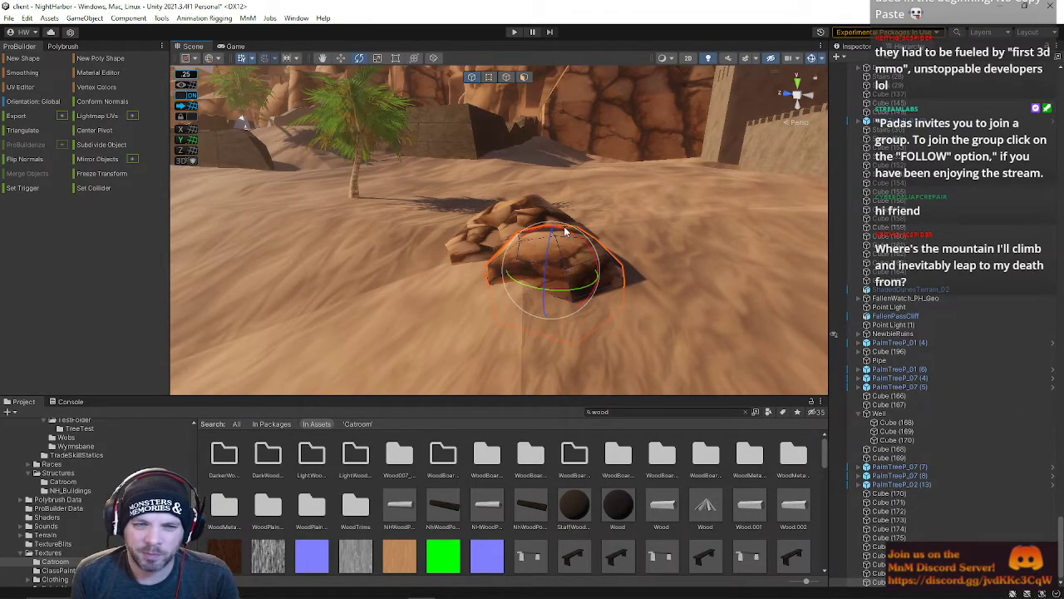
{"action": "right_click_drag", "start_coordinate": [564, 231], "coordinate": [566, 234]}
{"action": "right_click_drag", "start_coordinate": [565, 222], "coordinate": [570, 243]}
{"action": "key", "text": "w"}
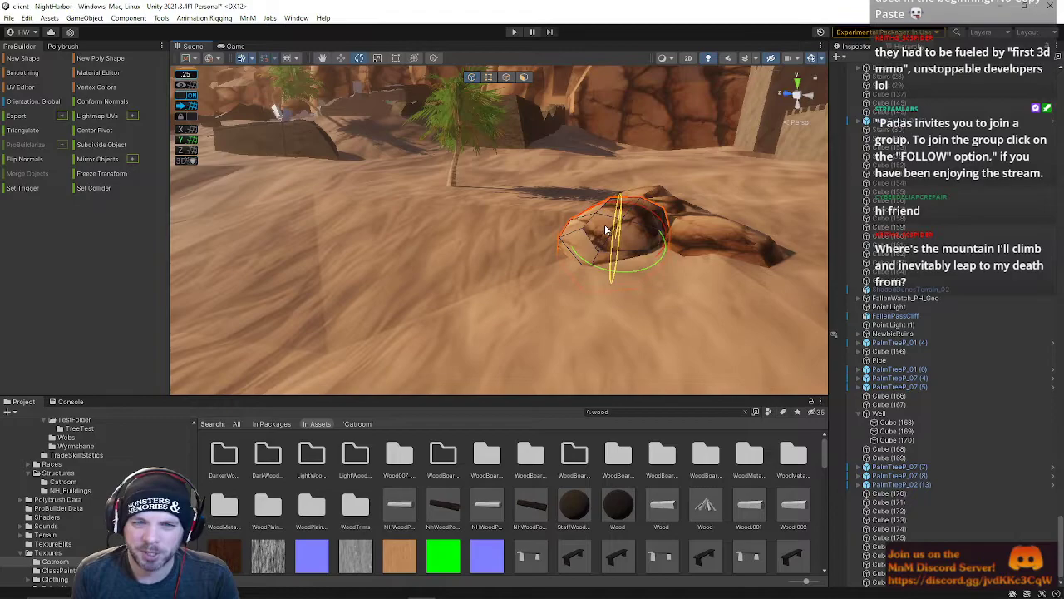
{"action": "left_click_drag", "start_coordinate": [617, 223], "coordinate": [617, 222]}
{"action": "right_click_drag", "start_coordinate": [617, 222], "coordinate": [832, 248]}
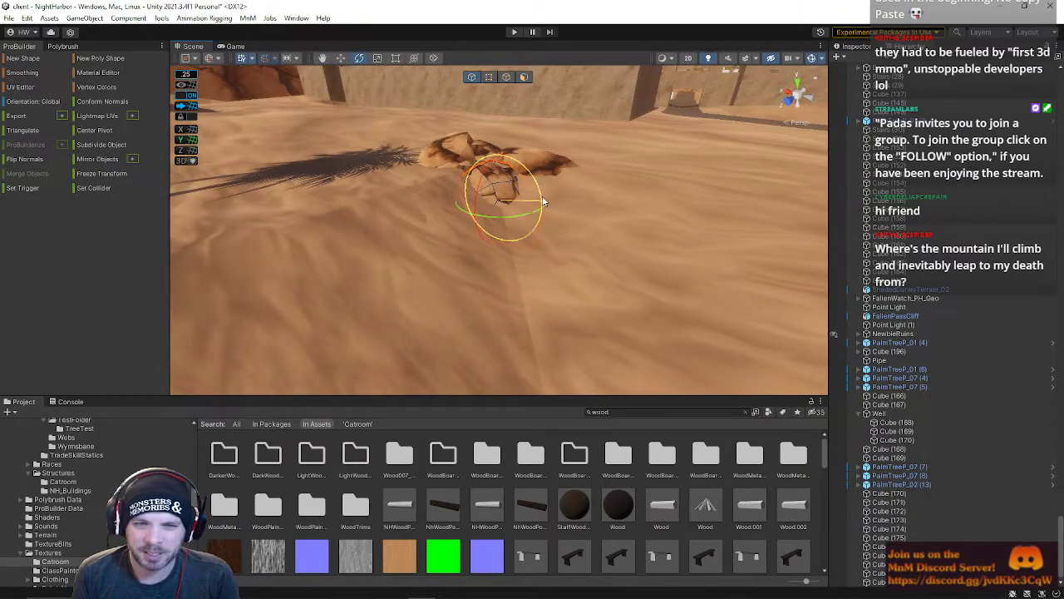
{"action": "left_click_drag", "start_coordinate": [497, 214], "coordinate": [555, 198]}
Step: Reposition the rock at the edge of the cluster and turn it about its vertical axis
{"action": "right_click_drag", "start_coordinate": [555, 198], "coordinate": [468, 183]}
{"action": "key", "text": "w"}
{"action": "key", "text": "s"}
{"action": "key", "text": "d"}
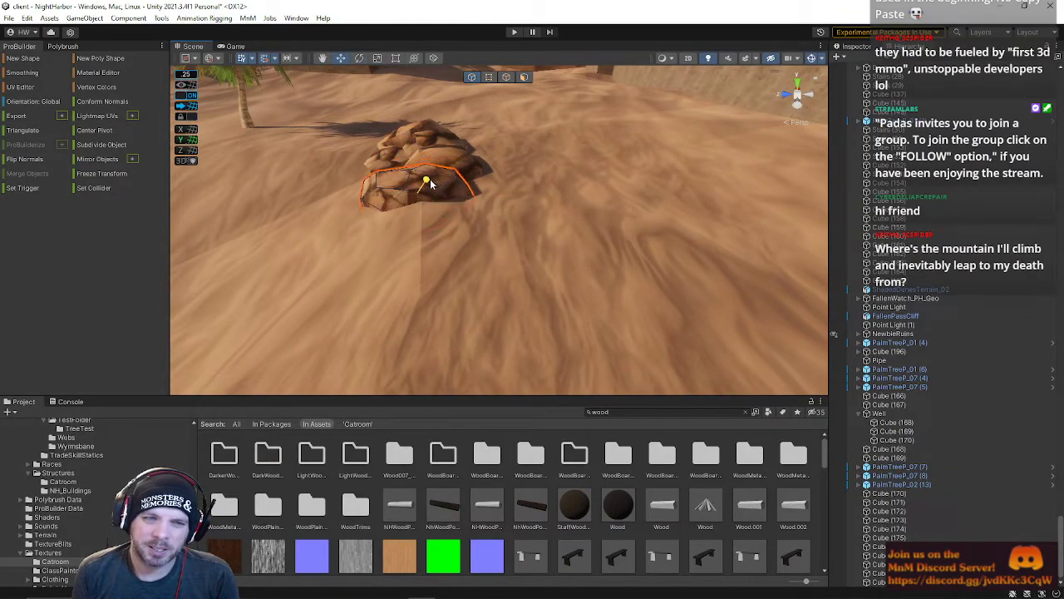
{"action": "key", "text": "w"}
{"action": "right_click_drag", "start_coordinate": [425, 190], "coordinate": [474, 218]}
{"action": "key", "text": "e"}
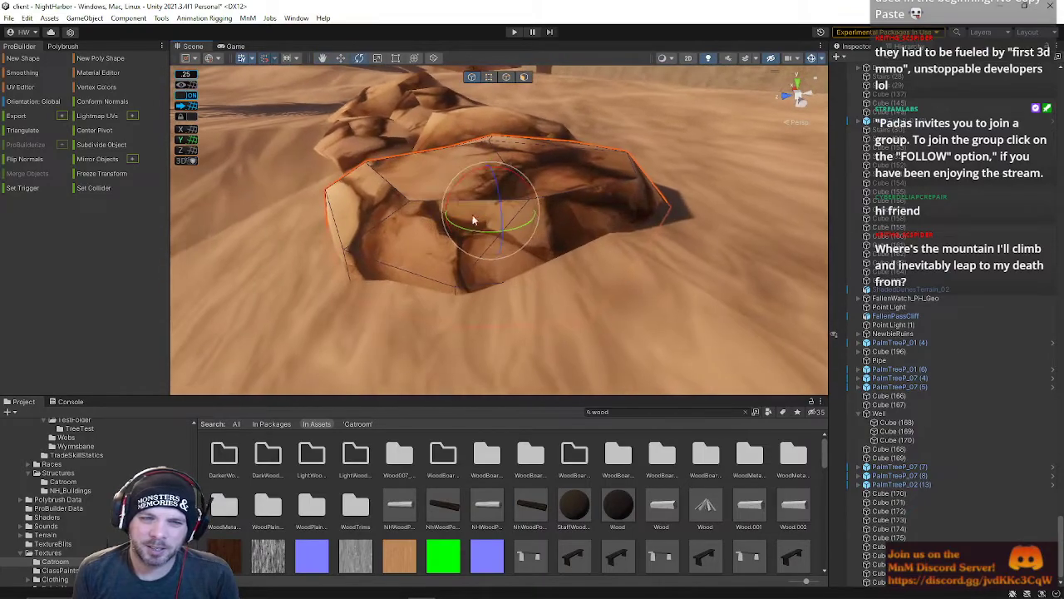
{"action": "left_click_drag", "start_coordinate": [448, 215], "coordinate": [503, 210]}
{"action": "key", "text": "a"}
{"action": "right_click_drag", "start_coordinate": [503, 208], "coordinate": [683, 167]}
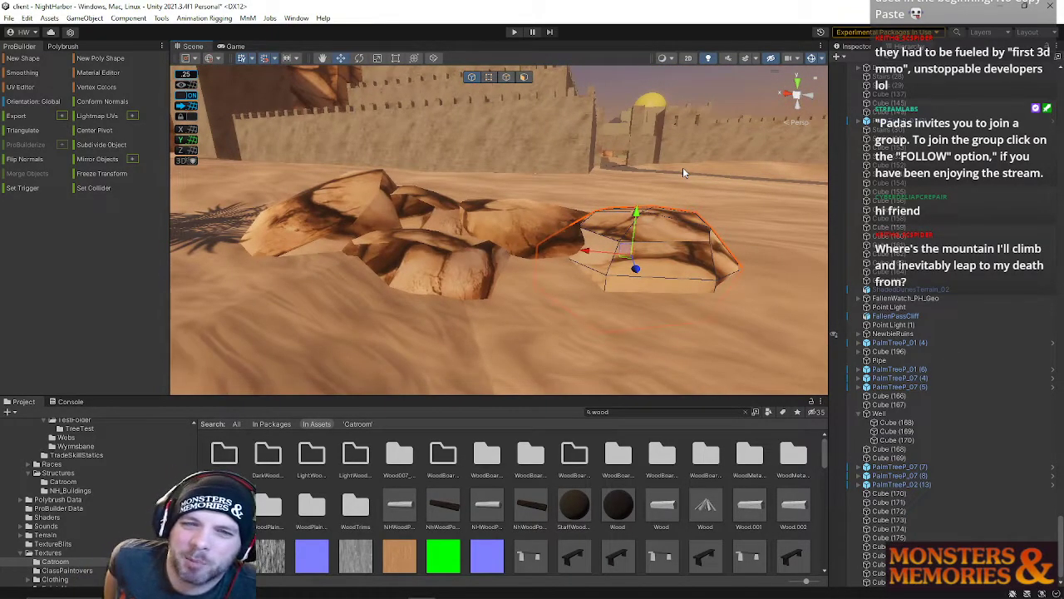
Step: Edit the vertices of the cluster's end rock, pulling one side out toward the neighbouring rock and raising it
{"action": "right_click_drag", "start_coordinate": [686, 172], "coordinate": [634, 197]}
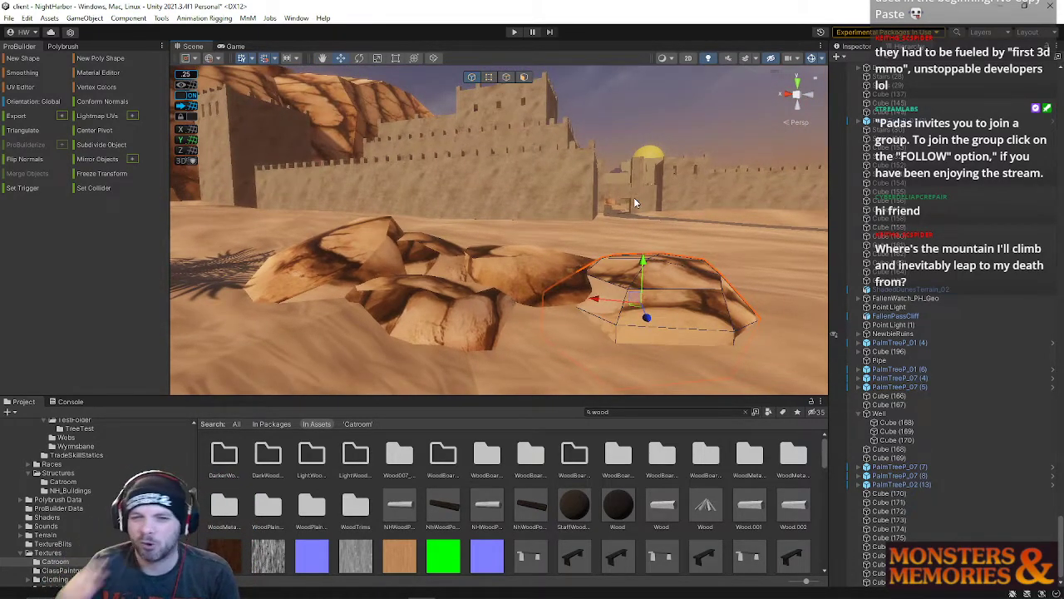
{"action": "right_click_drag", "start_coordinate": [625, 139], "coordinate": [278, 235]}
{"action": "right_click_drag", "start_coordinate": [536, 217], "coordinate": [361, 263]}
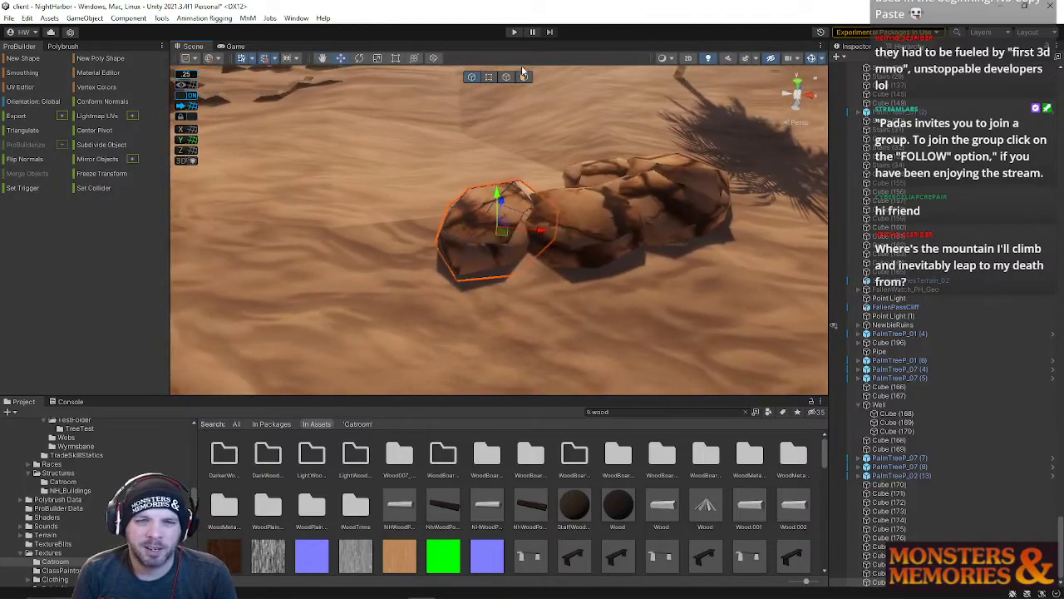
{"action": "left_click", "coordinate": [488, 77]}
{"action": "right_click_drag", "start_coordinate": [492, 133], "coordinate": [499, 215]}
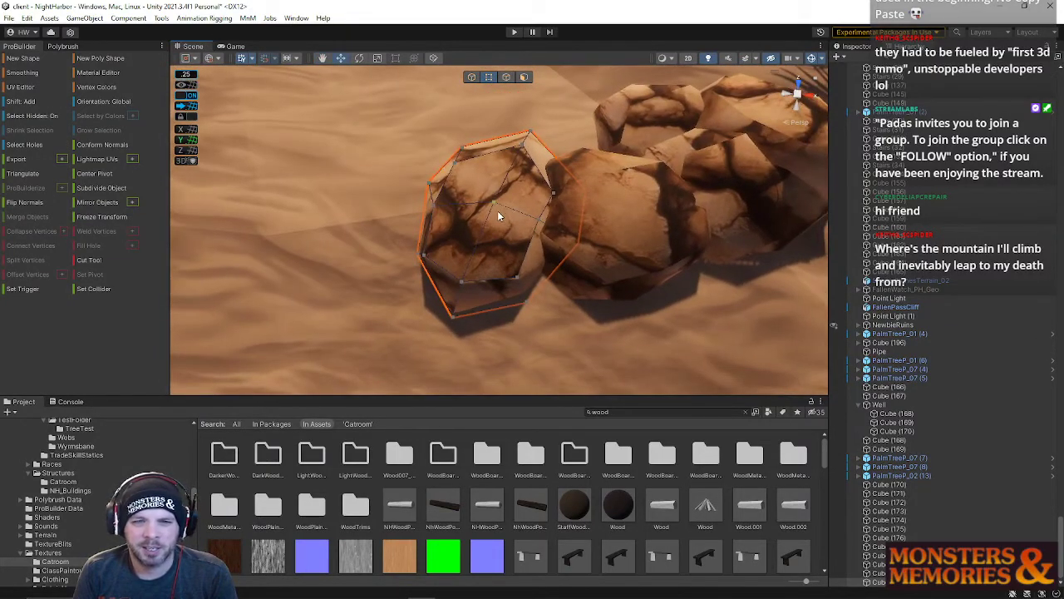
{"action": "left_click_drag", "start_coordinate": [590, 276], "coordinate": [619, 285]}
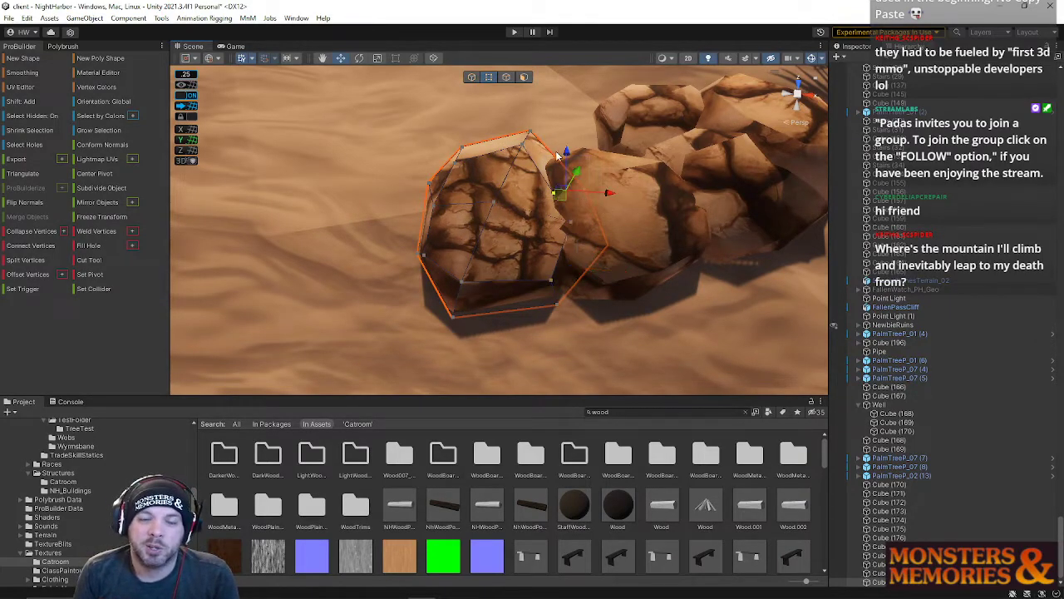
{"action": "left_click_drag", "start_coordinate": [564, 153], "coordinate": [564, 135]}
Step: Raise the vertices on the end rock's outer edge and finish editing its shape
{"action": "right_click_drag", "start_coordinate": [489, 206], "coordinate": [479, 159]}
{"action": "left_click", "coordinate": [561, 203]}
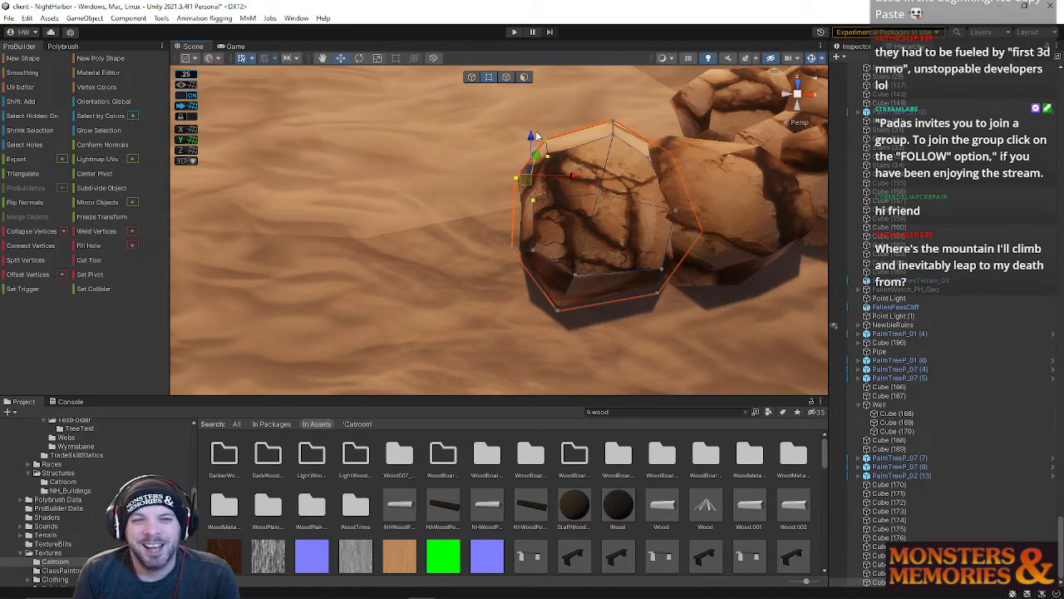
{"action": "left_click_drag", "start_coordinate": [533, 142], "coordinate": [532, 131]}
{"action": "left_click_drag", "start_coordinate": [551, 192], "coordinate": [503, 31], "text": "alt"}
{"action": "right_click_drag", "start_coordinate": [566, 252], "coordinate": [564, 175]}
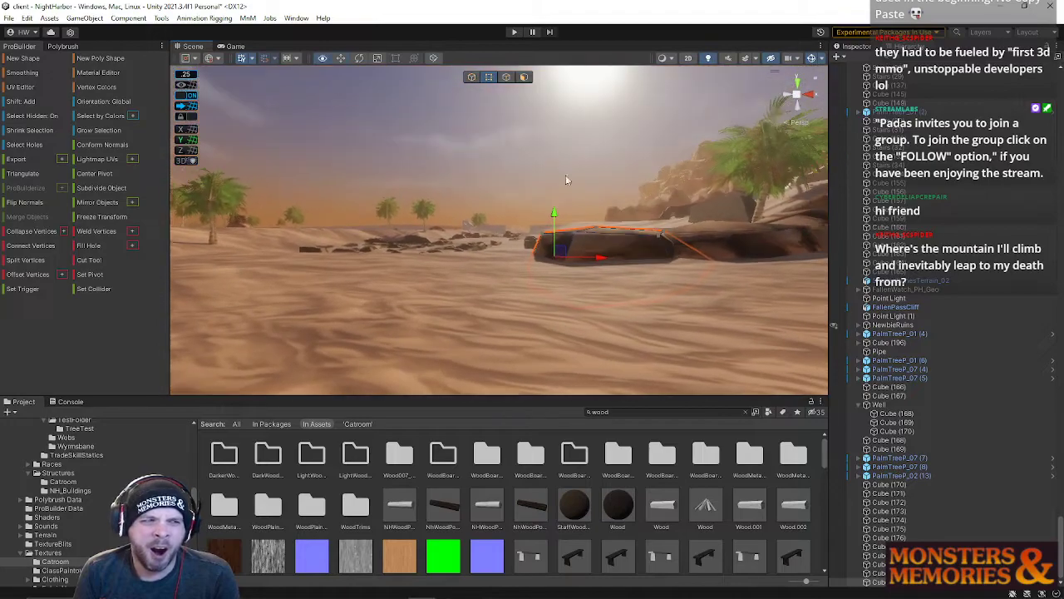
{"action": "key", "text": "e"}
{"action": "right_click_drag", "start_coordinate": [552, 237], "coordinate": [555, 215]}
{"action": "key", "text": "w"}
{"action": "left_click", "coordinate": [471, 79]}
Step: Place a rock on the sand beside the low grey wall near the water, scaling and rotating it
{"action": "right_click_drag", "start_coordinate": [525, 160], "coordinate": [684, 153]}
{"action": "key", "text": "a"}
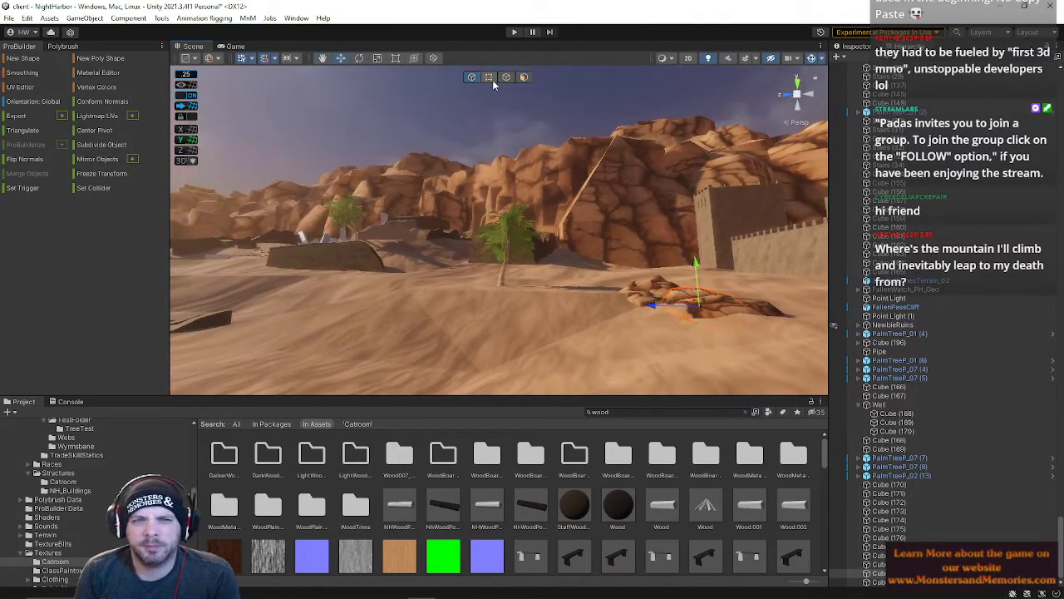
{"action": "right_click_drag", "start_coordinate": [467, 123], "coordinate": [605, 226]}
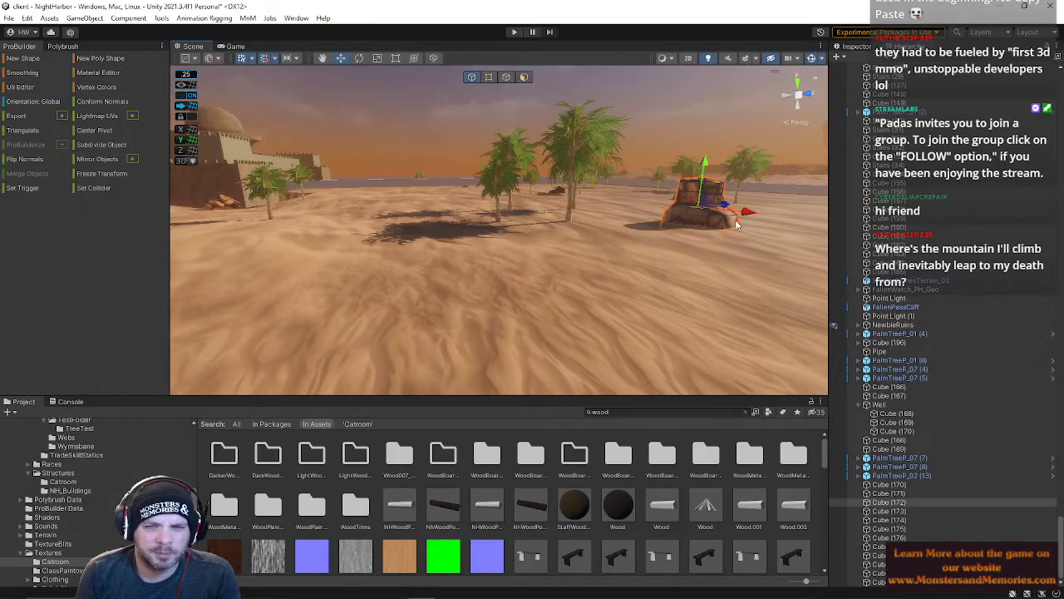
{"action": "right_click_drag", "start_coordinate": [720, 225], "coordinate": [680, 249]}
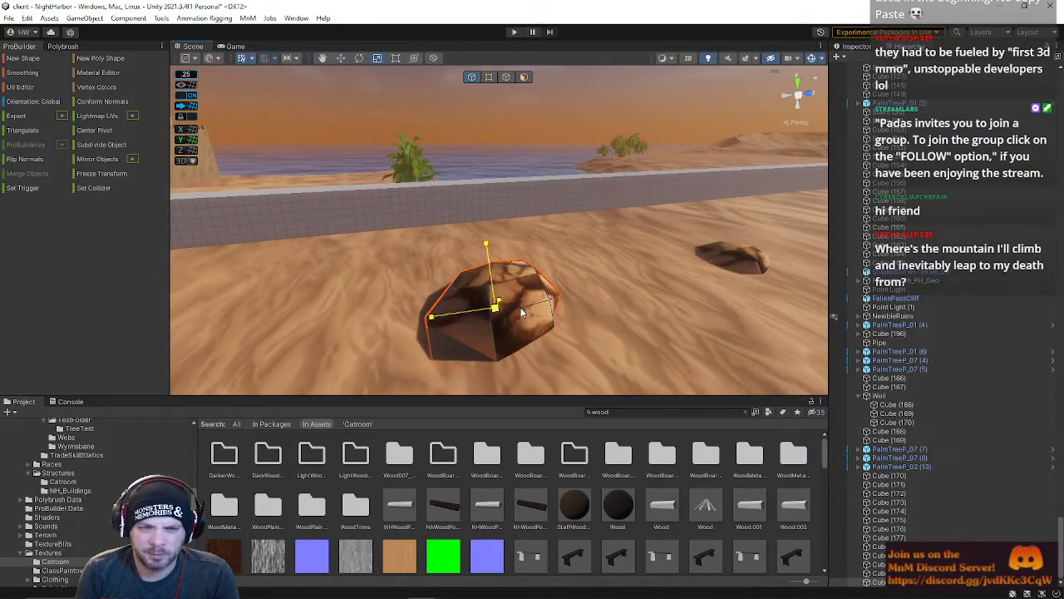
{"action": "right_click_drag", "start_coordinate": [475, 299], "coordinate": [671, 308]}
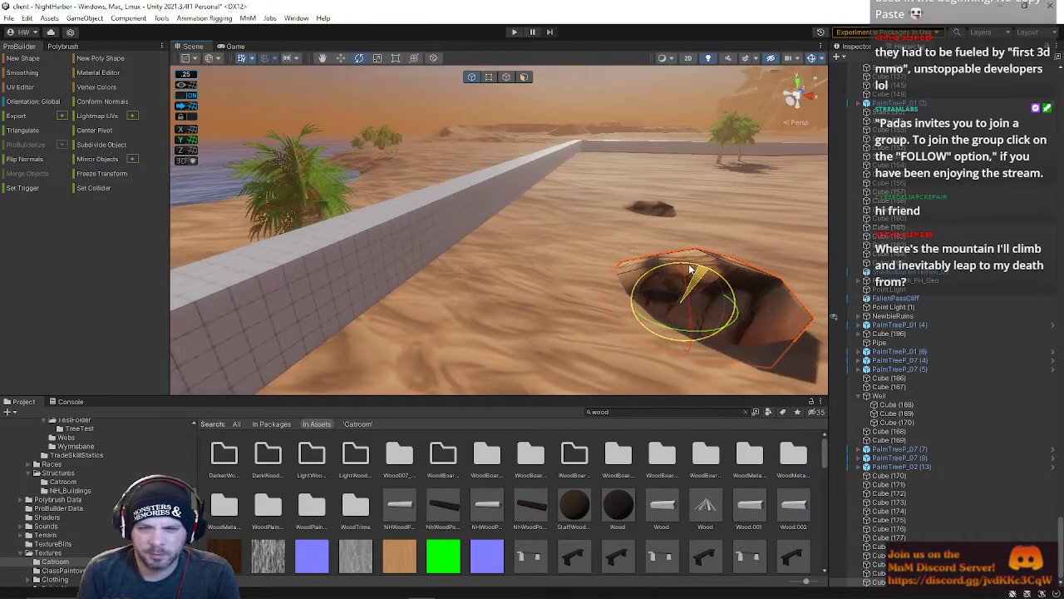
{"action": "right_click_drag", "start_coordinate": [698, 275], "coordinate": [581, 202]}
Step: Adjust individual side vertices of the rock beside the grey wall to alter its outline
{"action": "left_click", "coordinate": [489, 76]}
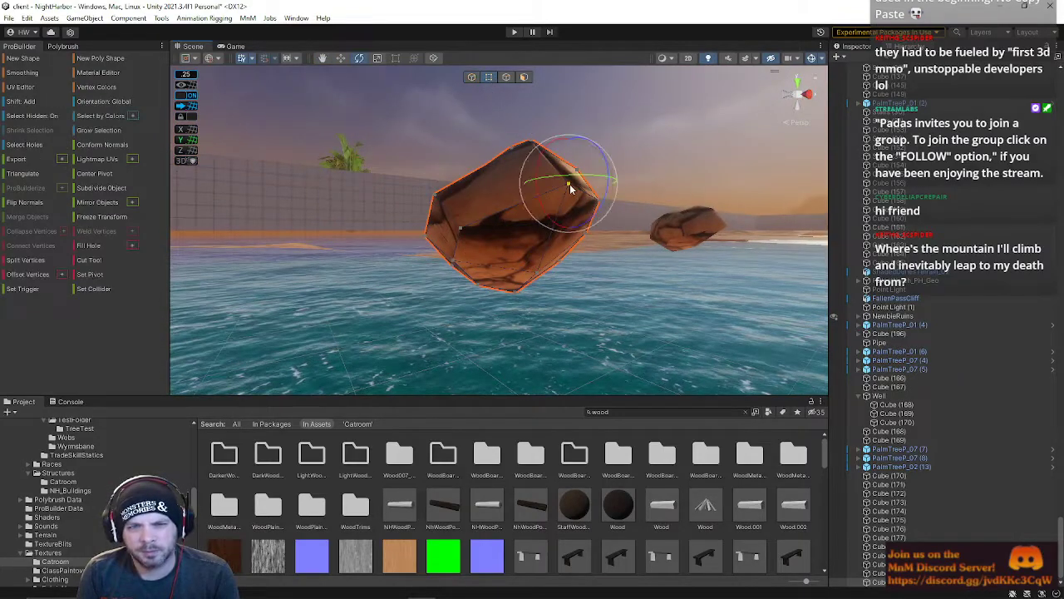
{"action": "right_click_drag", "start_coordinate": [566, 155], "coordinate": [609, 270]}
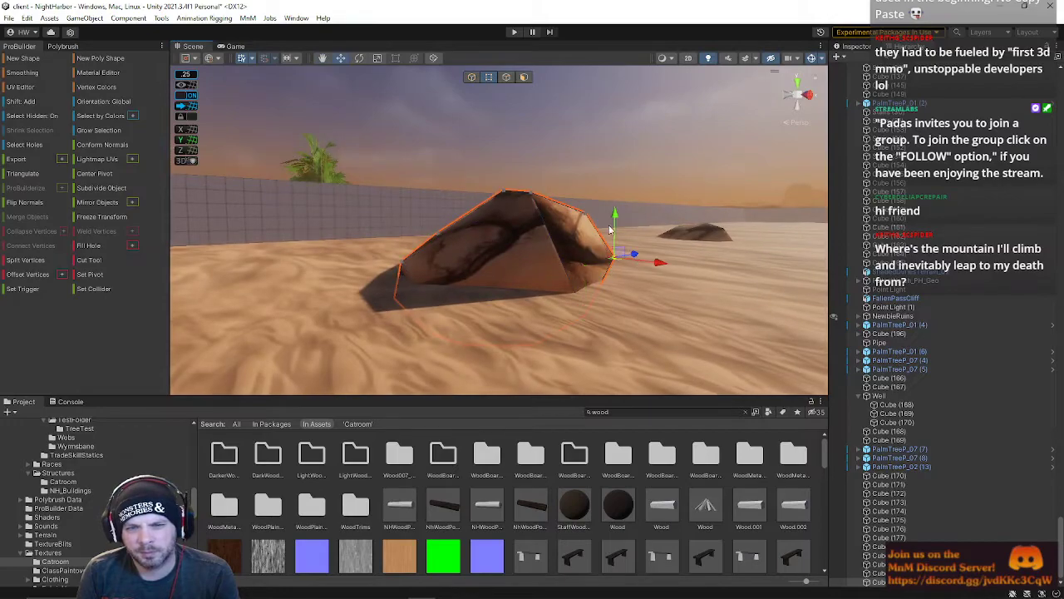
{"action": "left_click_drag", "start_coordinate": [613, 219], "coordinate": [616, 234]}
{"action": "right_click_drag", "start_coordinate": [612, 235], "coordinate": [449, 266]}
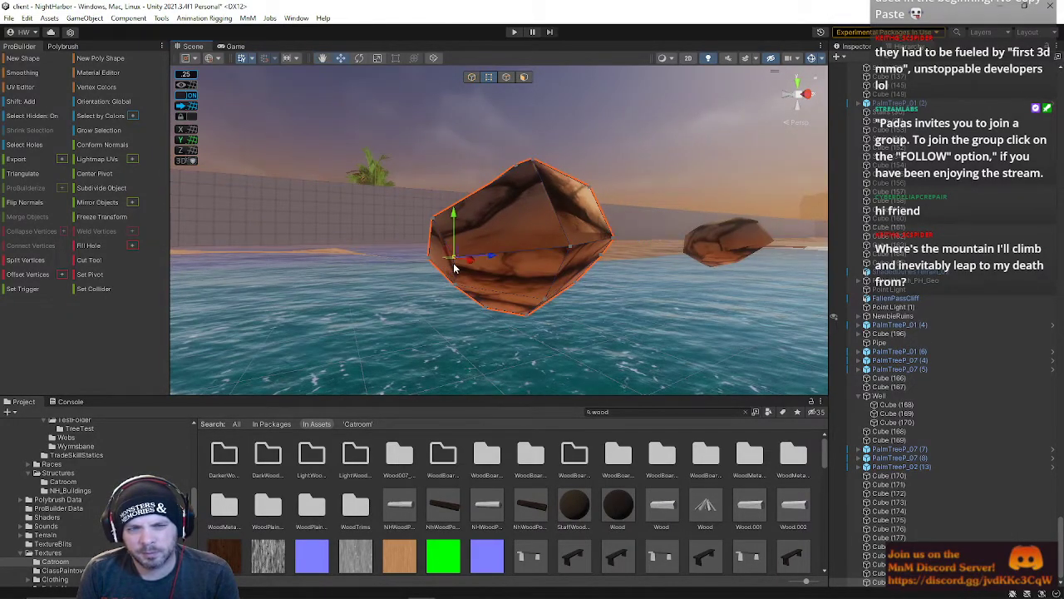
{"action": "left_click_drag", "start_coordinate": [489, 257], "coordinate": [458, 258]}
{"action": "right_click_drag", "start_coordinate": [455, 253], "coordinate": [717, 271]}
Step: Shift more vertices around the base and sides of the rock beside the grey wall to make it irregular
{"action": "left_click", "coordinate": [436, 163]}
{"action": "left_click", "coordinate": [529, 262]}
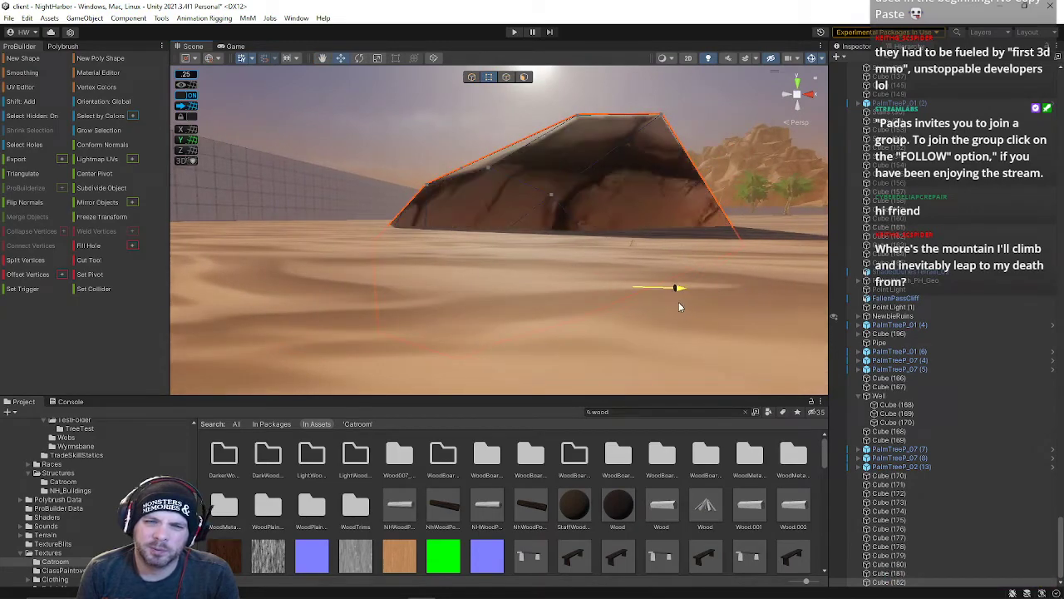
{"action": "right_click_drag", "start_coordinate": [661, 290], "coordinate": [834, 283]}
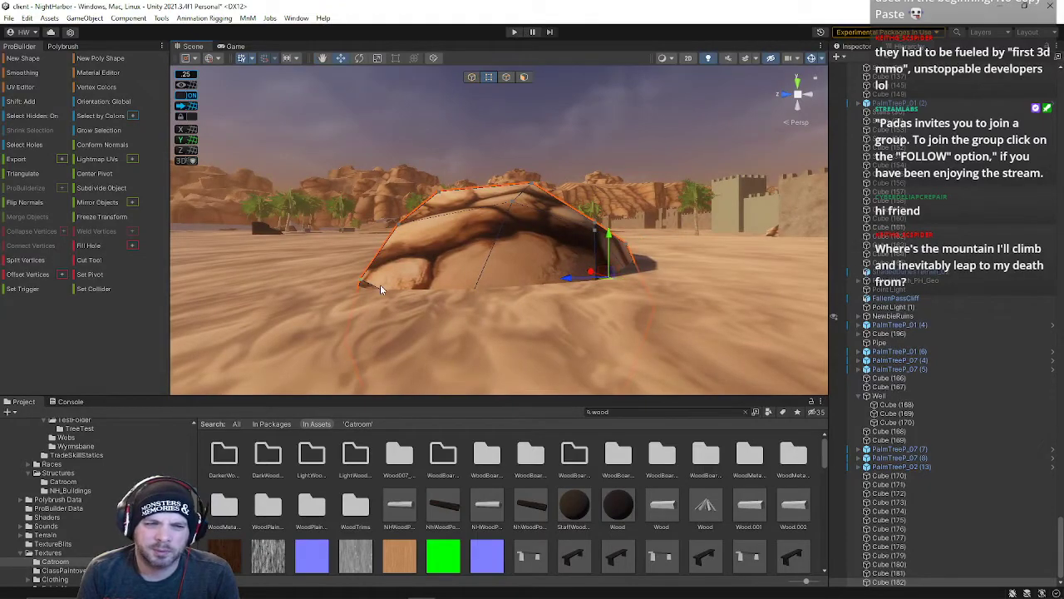
{"action": "left_click_drag", "start_coordinate": [307, 283], "coordinate": [305, 283]}
{"action": "left_click_drag", "start_coordinate": [355, 236], "coordinate": [357, 250]}
{"action": "right_click_drag", "start_coordinate": [438, 256], "coordinate": [349, 226]}
{"action": "left_click_drag", "start_coordinate": [366, 185], "coordinate": [368, 154]}
{"action": "right_click_drag", "start_coordinate": [368, 156], "coordinate": [324, 198]}
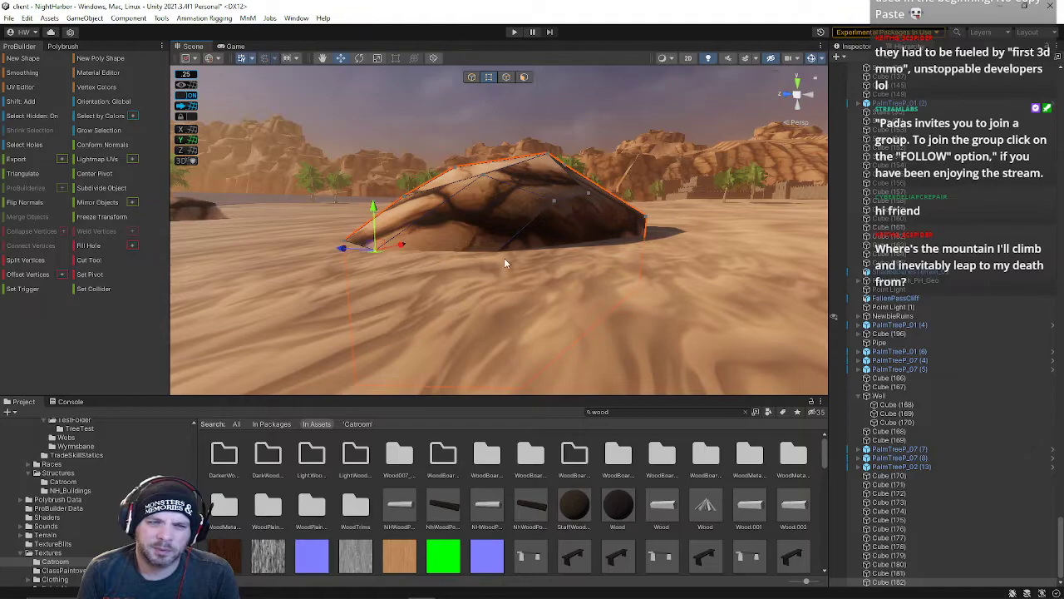
Step: Refine the remaining vertices of the rock beside the grey wall from other sides
{"action": "right_click_drag", "start_coordinate": [490, 216], "coordinate": [731, 191]}
{"action": "left_click", "coordinate": [588, 196]}
{"action": "right_click_drag", "start_coordinate": [587, 196], "coordinate": [890, 237]}
{"action": "left_click", "coordinate": [563, 239]}
{"action": "right_click_drag", "start_coordinate": [564, 239], "coordinate": [589, 247]}
{"action": "key", "text": "s"}
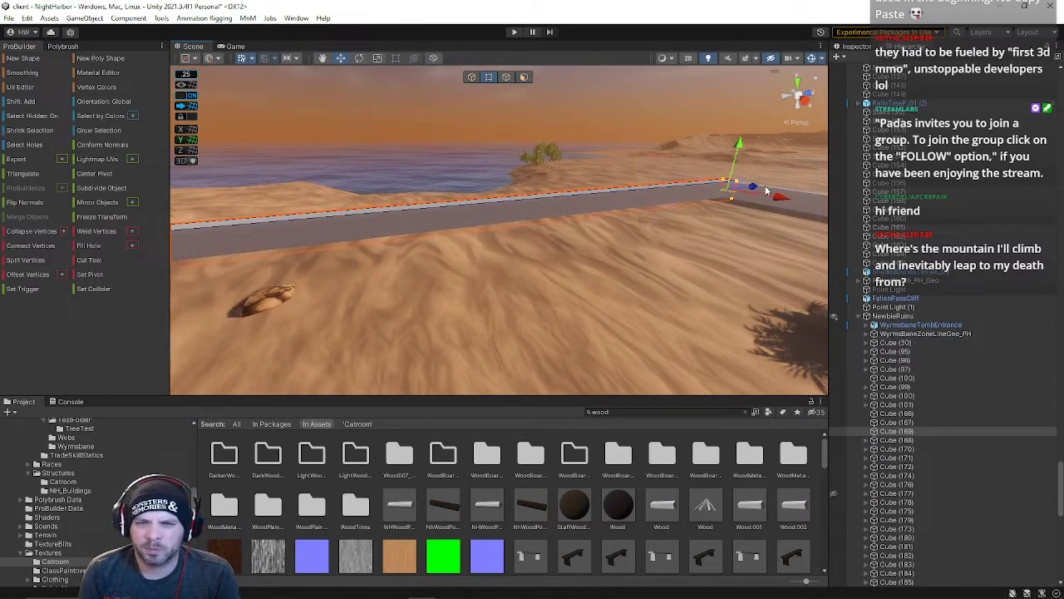
Step: Shorten the grey wall slightly by moving its end vertices inward, then leave vertex editing
{"action": "right_click_drag", "start_coordinate": [223, 291], "coordinate": [421, 255]}
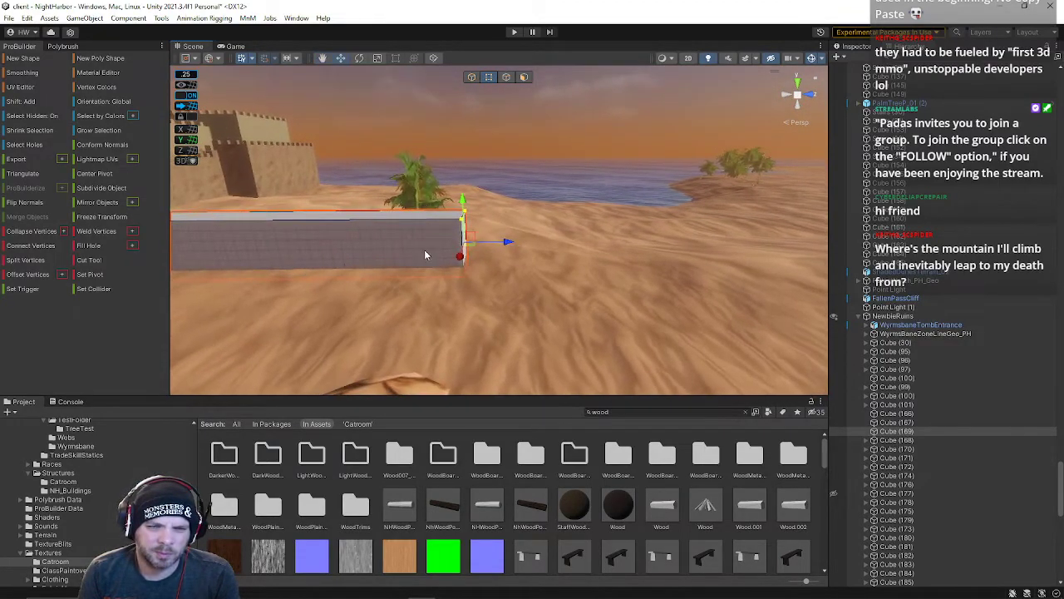
{"action": "left_click_drag", "start_coordinate": [503, 243], "coordinate": [498, 243]}
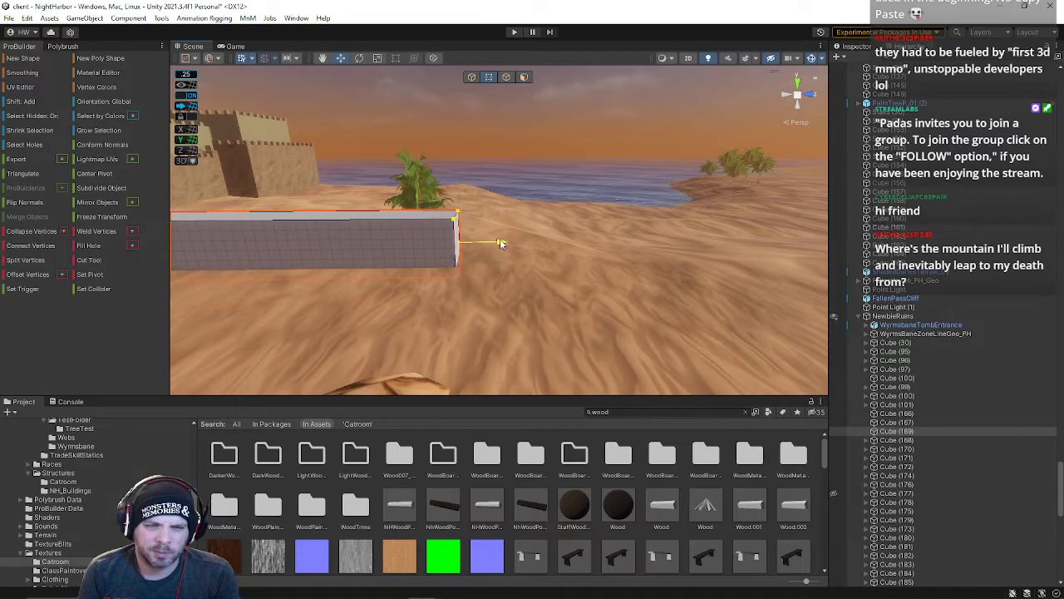
{"action": "left_click", "coordinate": [471, 77]}
{"action": "right_click_drag", "start_coordinate": [430, 192], "coordinate": [141, 213]}
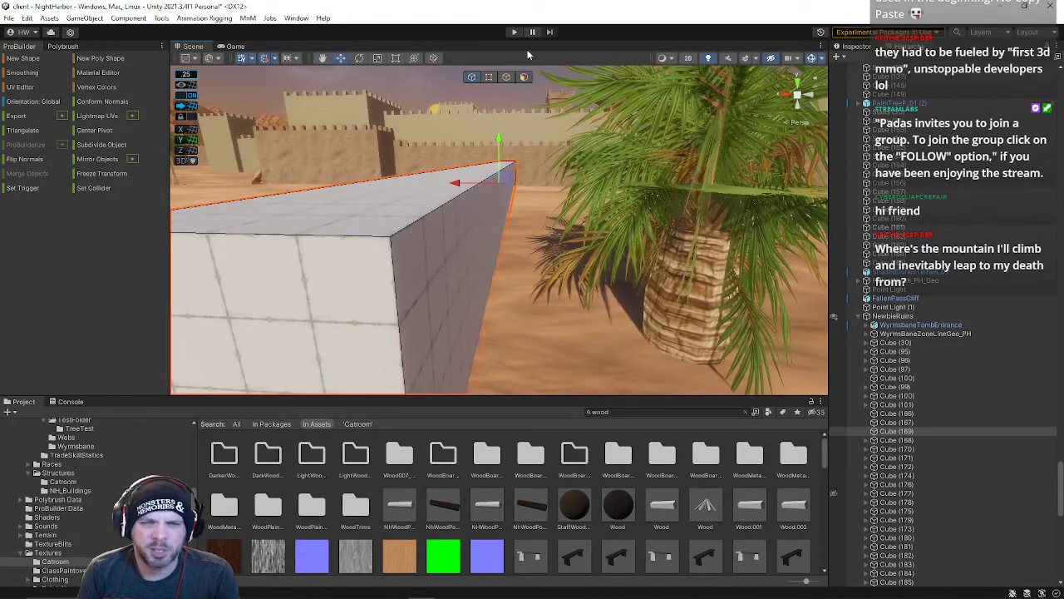
Step: Move the long side face of the grey wall inward to make the wall narrower
{"action": "left_click", "coordinate": [524, 77]}
{"action": "right_click_drag", "start_coordinate": [459, 253], "coordinate": [441, 188]}
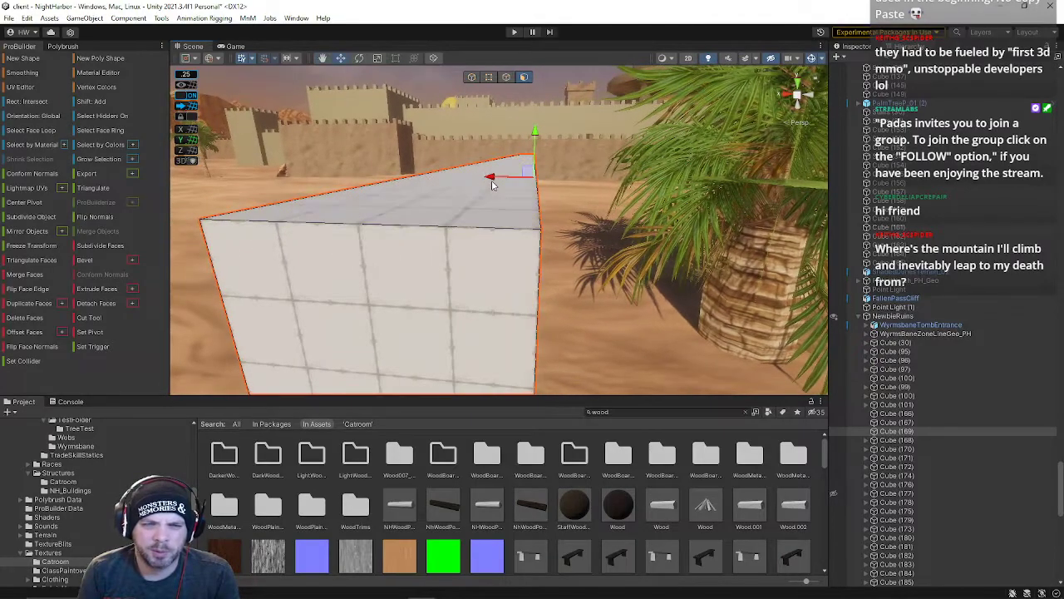
{"action": "left_click", "coordinate": [441, 183]}
{"action": "left_click_drag", "start_coordinate": [440, 183], "coordinate": [478, 192]}
{"action": "right_click_drag", "start_coordinate": [473, 189], "coordinate": [226, 171]}
Step: Reselect the grey wall near the palm tree and adjust its side face to thin it further
{"action": "right_click_drag", "start_coordinate": [365, 220], "coordinate": [435, 211]}
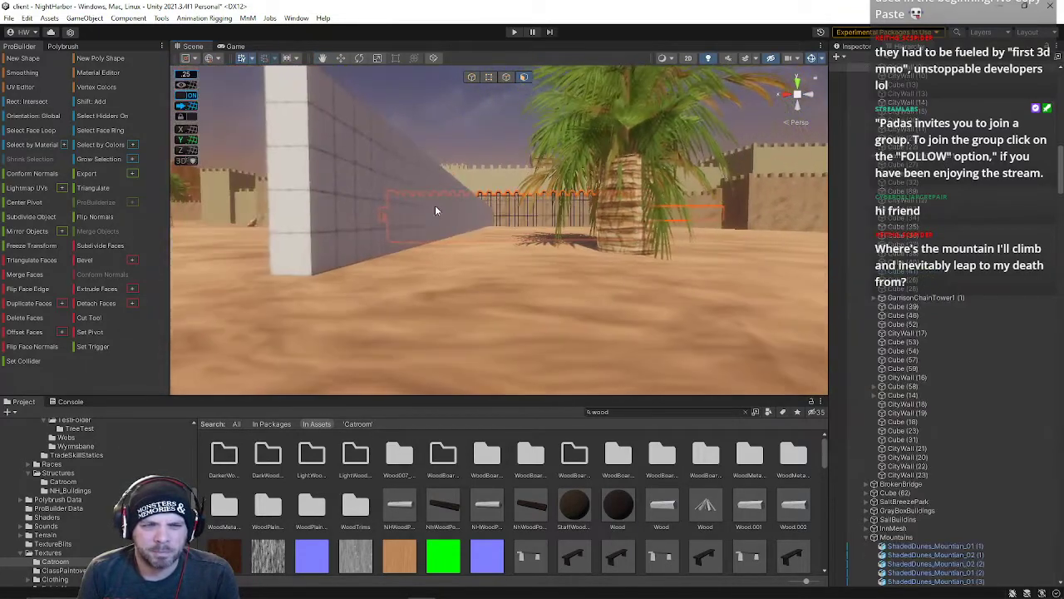
{"action": "left_click", "coordinate": [381, 192]}
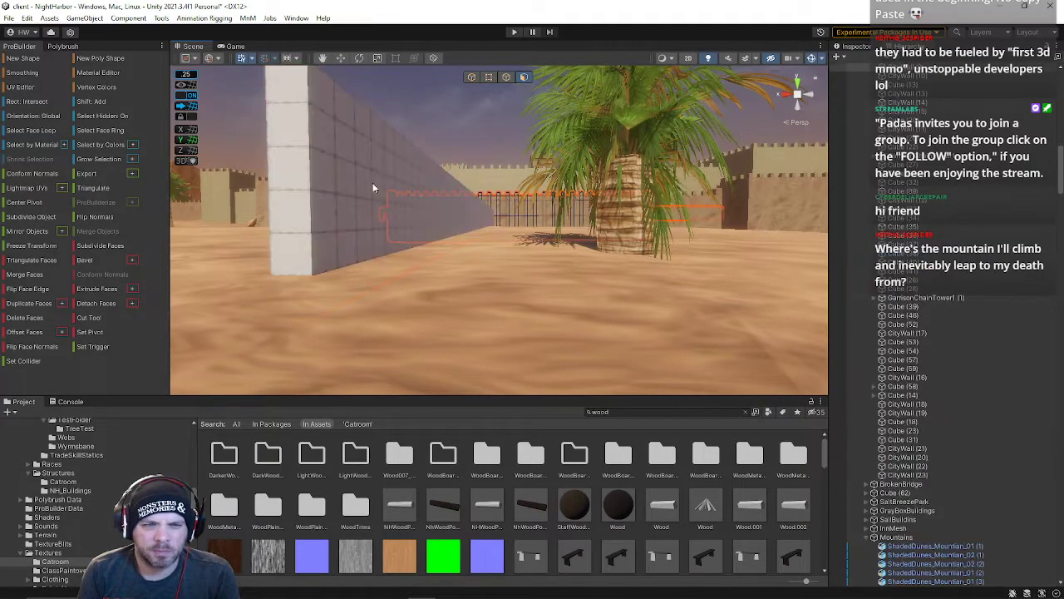
{"action": "right_click_drag", "start_coordinate": [350, 188], "coordinate": [422, 240]}
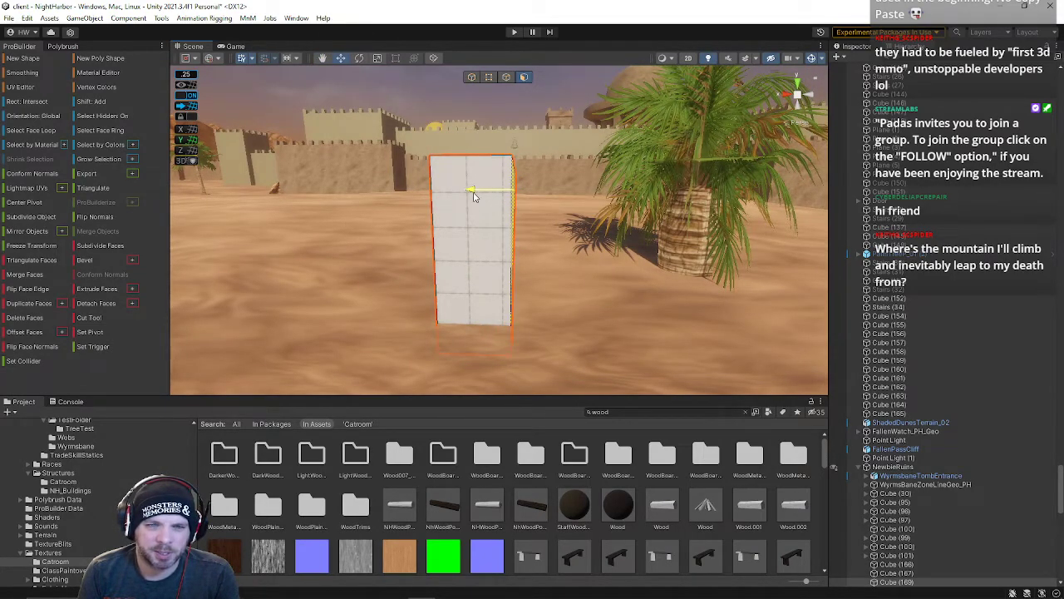
{"action": "right_click_drag", "start_coordinate": [470, 190], "coordinate": [450, 233]}
{"action": "left_click", "coordinate": [451, 233]}
Step: Slide the grey wall's end face beside the city wall along the wall's length
{"action": "left_click_drag", "start_coordinate": [492, 236], "coordinate": [608, 230]}
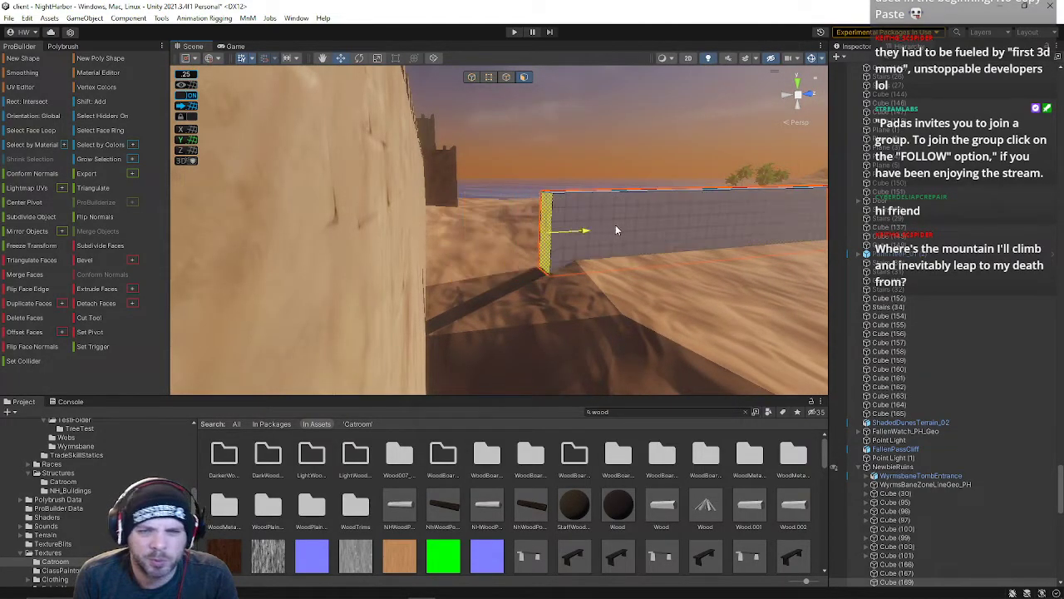
{"action": "right_click_drag", "start_coordinate": [661, 229], "coordinate": [574, 248]}
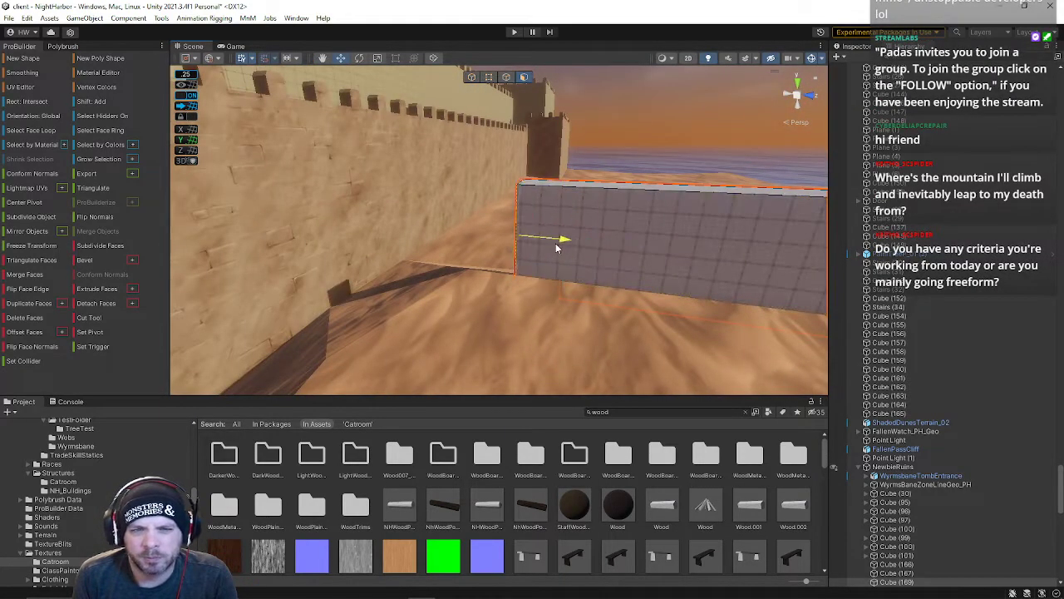
{"action": "left_click_drag", "start_coordinate": [514, 244], "coordinate": [516, 245]}
Step: Insert vertical edge loops across the long side of the grey wall
{"action": "right_click_drag", "start_coordinate": [520, 244], "coordinate": [586, 233]}
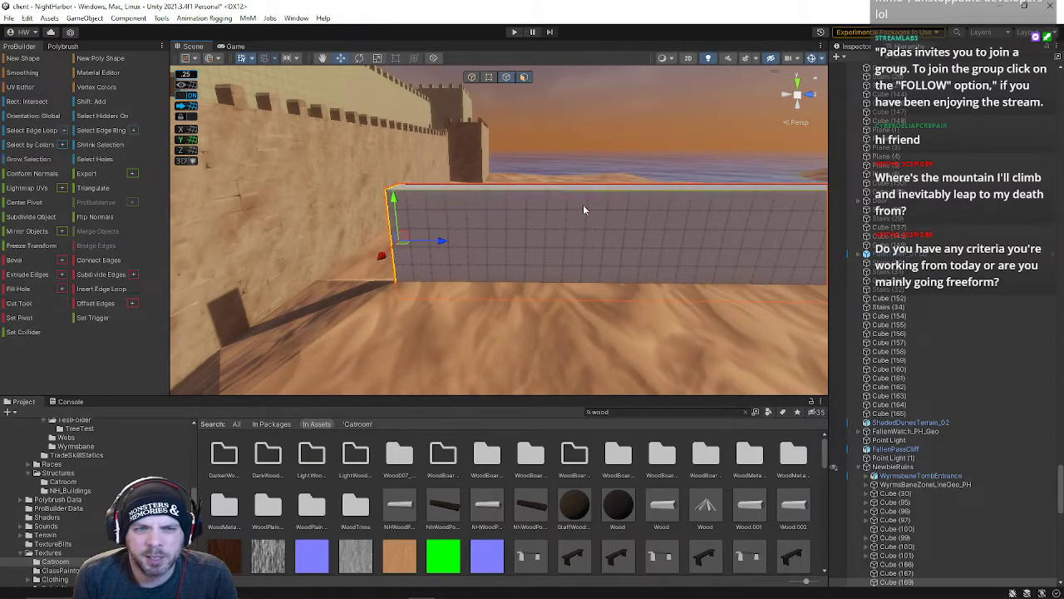
{"action": "left_click", "coordinate": [608, 197]}
{"action": "key", "text": "alt+u"}
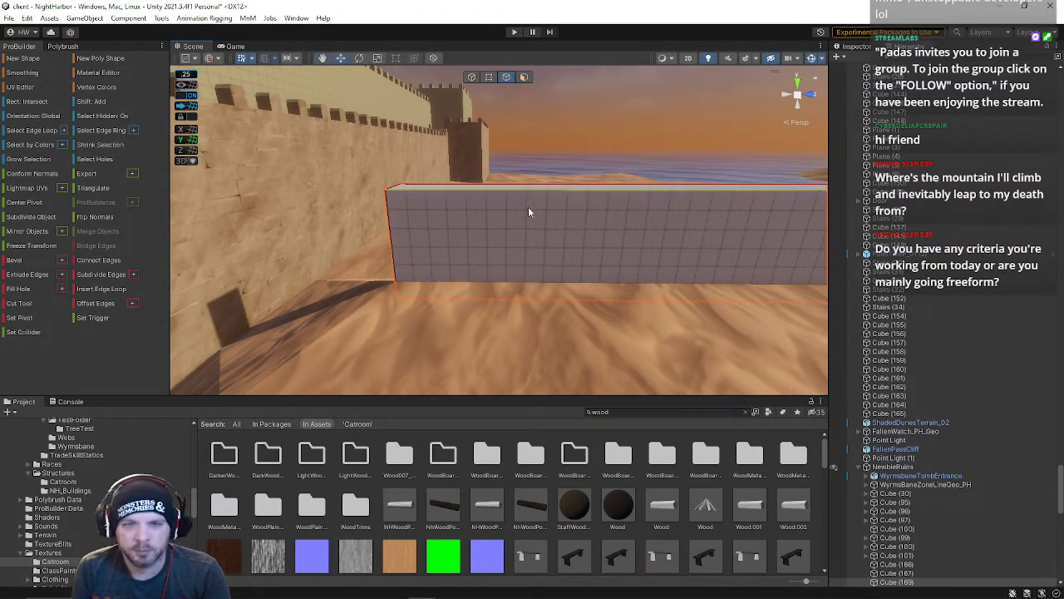
{"action": "right_click_drag", "start_coordinate": [611, 195], "coordinate": [468, 189]}
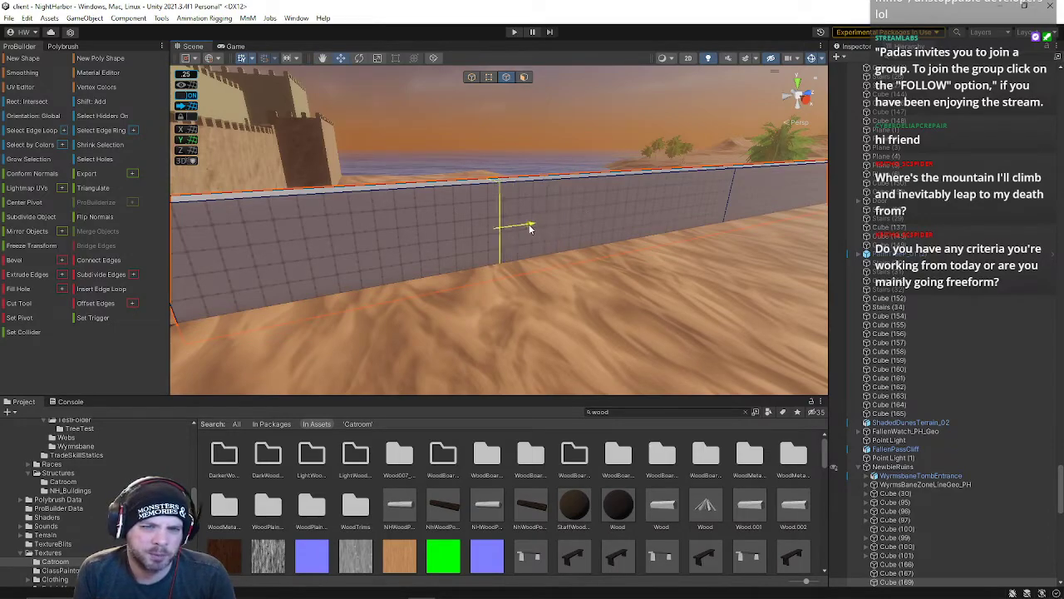
Step: Lower the top edges at the grey wall's end facing the city wall so that it slopes down toward the sand
{"action": "key", "text": "a"}
{"action": "right_click_drag", "start_coordinate": [349, 238], "coordinate": [312, 234]}
{"action": "left_click", "coordinate": [399, 202]}
{"action": "left_click_drag", "start_coordinate": [397, 175], "coordinate": [424, 272]}
{"action": "left_click", "coordinate": [483, 277]}
{"action": "left_click", "coordinate": [557, 252]}
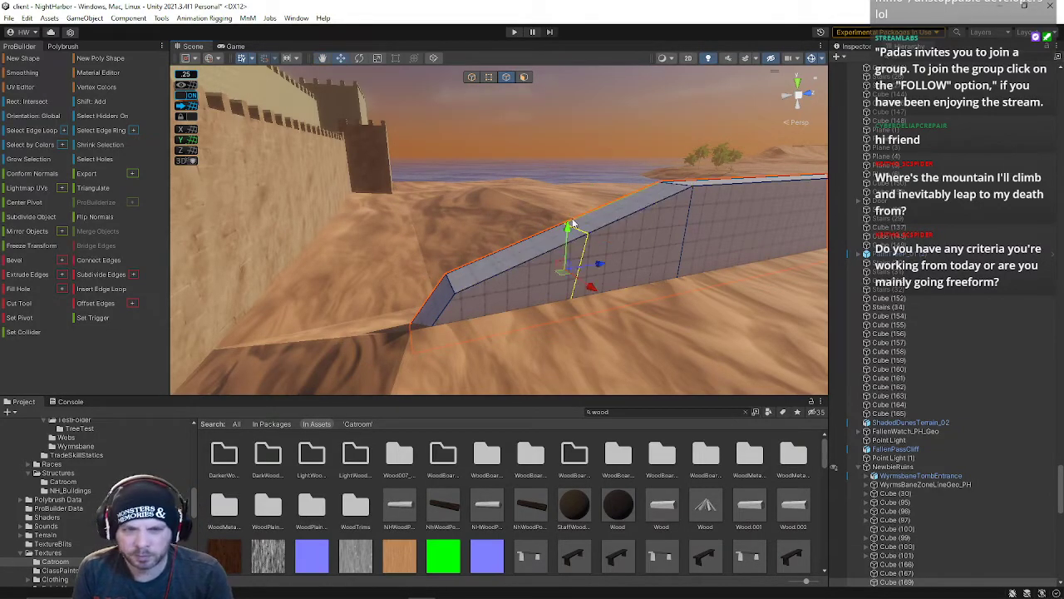
{"action": "left_click_drag", "start_coordinate": [580, 191], "coordinate": [587, 258]}
{"action": "right_click_drag", "start_coordinate": [599, 256], "coordinate": [593, 239]}
{"action": "key", "text": "d"}
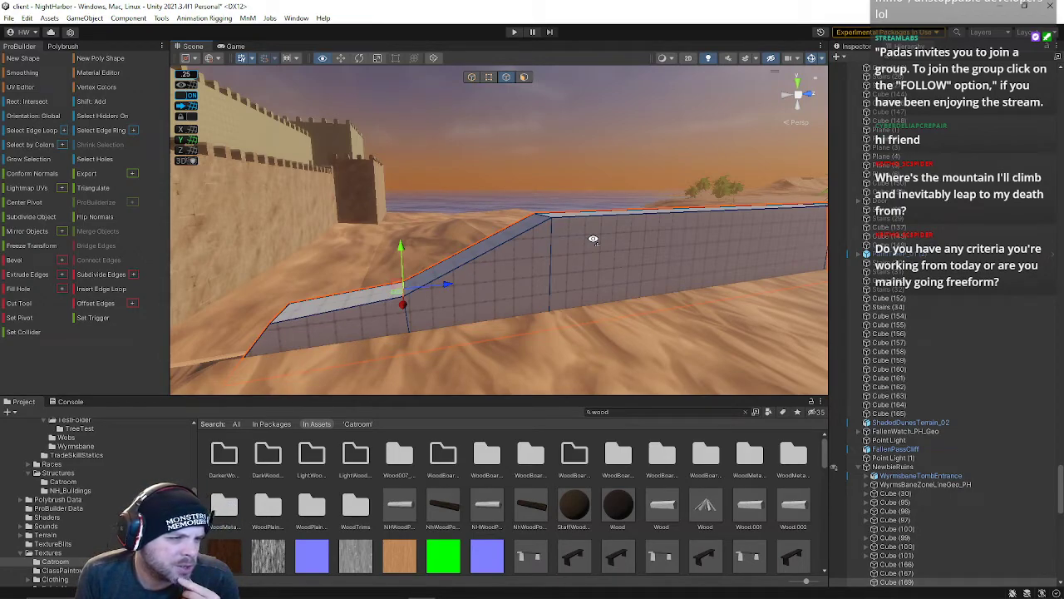
Step: Insert a vertical edge loop in the grey wall near the palm trees and slide it close to the wall's free end
{"action": "right_click_drag", "start_coordinate": [593, 239], "coordinate": [740, 235]}
{"action": "left_click", "coordinate": [516, 258]}
{"action": "mouse_move", "coordinate": [516, 258]}
{"action": "right_mouse_down"}
{"action": "mouse_move", "coordinate": [590, 244]}
{"action": "mouse_move", "coordinate": [516, 256]}
{"action": "right_mouse_up"}
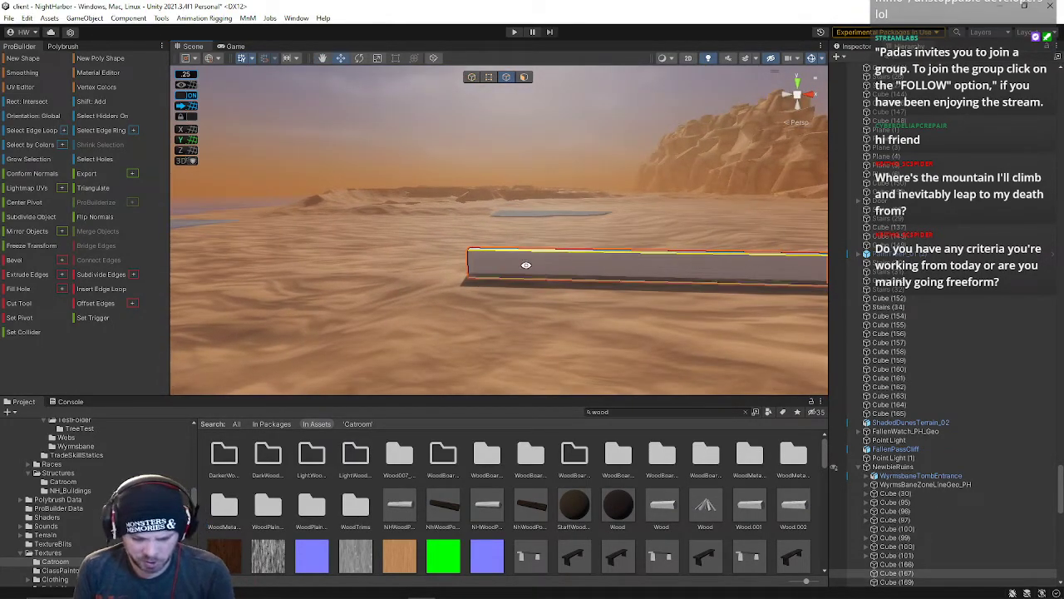
{"action": "right_click_drag", "start_coordinate": [537, 292], "coordinate": [621, 287]}
{"action": "left_click_drag", "start_coordinate": [750, 236], "coordinate": [541, 261]}
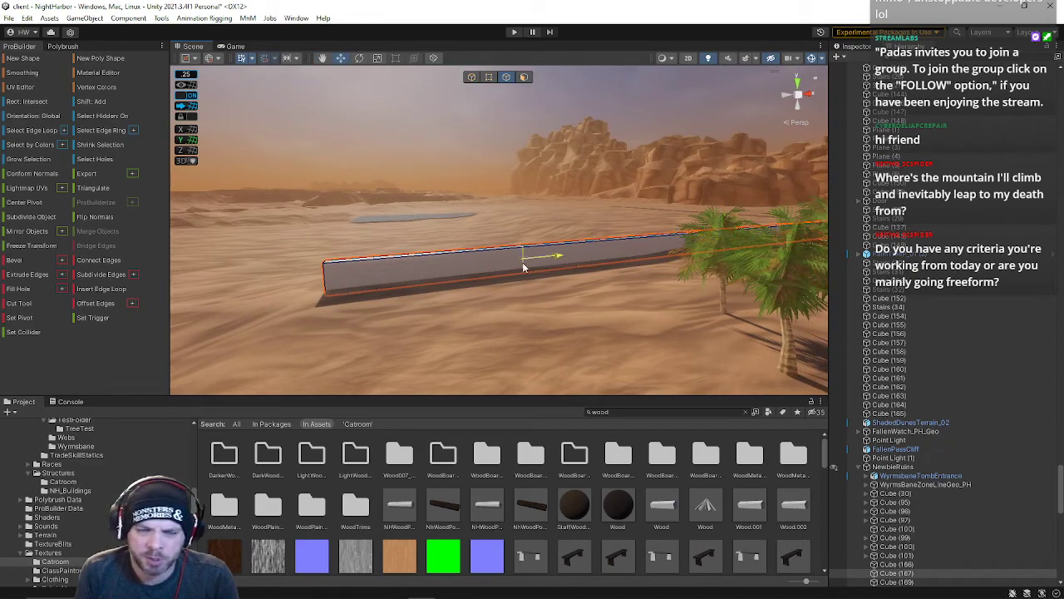
{"action": "right_click_drag", "start_coordinate": [387, 284], "coordinate": [335, 318]}
{"action": "left_click_drag", "start_coordinate": [405, 238], "coordinate": [405, 237]}
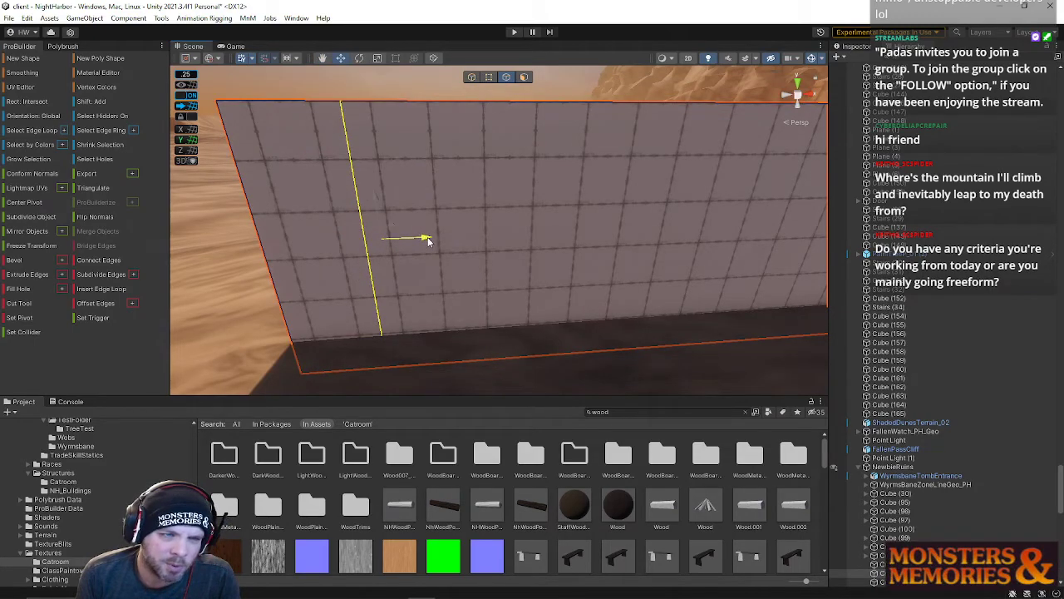
Step: Pull the narrow side face at the grey wall's free end outward to extend the wall around a corner
{"action": "left_click", "coordinate": [524, 78]}
{"action": "left_click", "coordinate": [342, 211]}
{"action": "right_click_drag", "start_coordinate": [342, 213], "coordinate": [171, 243]}
{"action": "right_click_drag", "start_coordinate": [421, 239], "coordinate": [293, 250]}
{"action": "left_click_drag", "start_coordinate": [674, 224], "coordinate": [617, 227]}
{"action": "right_click_drag", "start_coordinate": [617, 226], "coordinate": [543, 133]}
Step: Place a smaller rock against the large rock in front of the grey walls and rotate it
{"action": "left_click", "coordinate": [472, 77]}
{"action": "left_click", "coordinate": [653, 203]}
{"action": "left_click", "coordinate": [710, 243]}
{"action": "left_click", "coordinate": [708, 212]}
{"action": "left_click_drag", "start_coordinate": [706, 225], "coordinate": [428, 264]}
{"action": "key", "text": "e"}
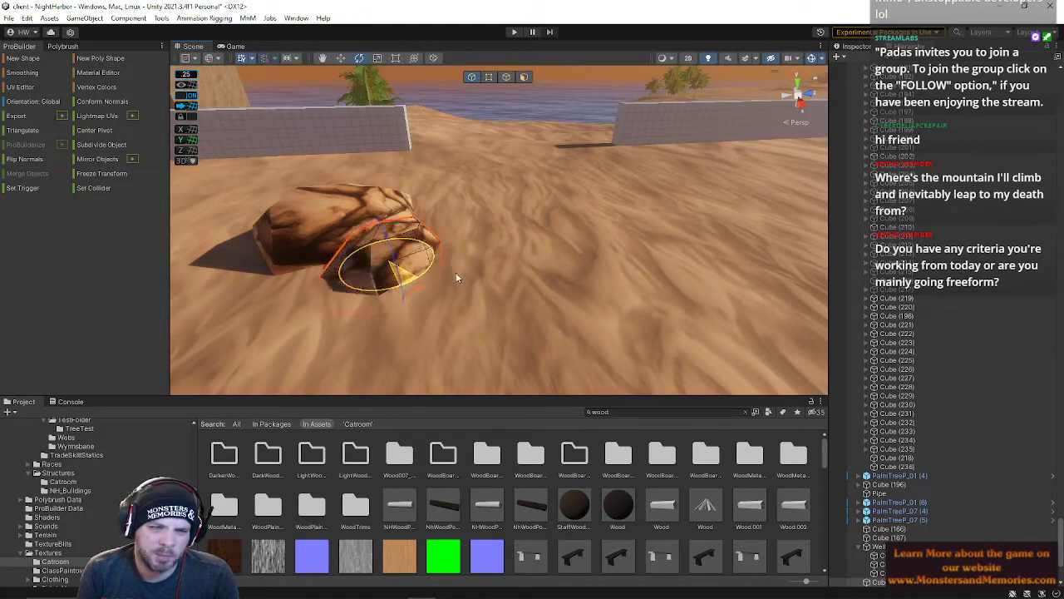
{"action": "left_click_drag", "start_coordinate": [420, 225], "coordinate": [425, 246]}
Step: Reselect the smaller rock and scale it along its separate axes to make it longer and flatter
{"action": "right_click_drag", "start_coordinate": [442, 239], "coordinate": [425, 156]}
{"action": "left_click", "coordinate": [426, 158]}
{"action": "key", "text": "d"}
{"action": "right_click_drag", "start_coordinate": [473, 188], "coordinate": [391, 281]}
{"action": "key", "text": "s"}
{"action": "left_click", "coordinate": [393, 279]}
{"action": "right_click_drag", "start_coordinate": [403, 199], "coordinate": [451, 220]}
{"action": "key", "text": "a"}
{"action": "key", "text": "r"}
{"action": "left_click_drag", "start_coordinate": [416, 246], "coordinate": [389, 248]}
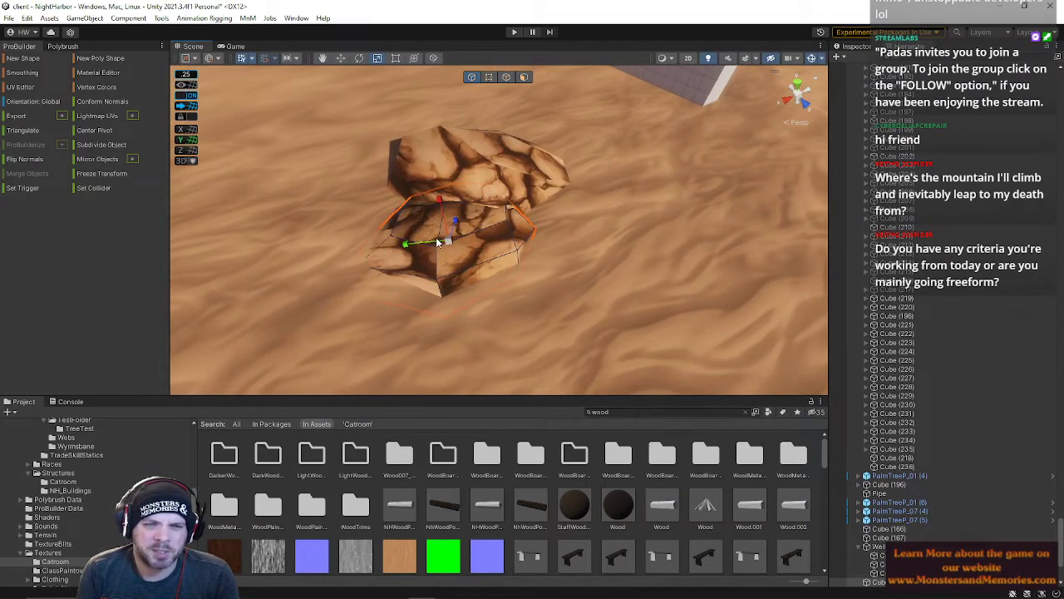
{"action": "left_click_drag", "start_coordinate": [455, 222], "coordinate": [300, 137]}
Step: Reposition the reshaped rock so it rests in the sand beside the larger one
{"action": "key", "text": "w"}
{"action": "mouse_move", "coordinate": [412, 256]}
{"action": "left_mouse_down"}
{"action": "mouse_move", "coordinate": [433, 256]}
{"action": "mouse_move", "coordinate": [418, 268]}
{"action": "left_mouse_up"}
{"action": "right_click_drag", "start_coordinate": [418, 268], "coordinate": [434, 254]}
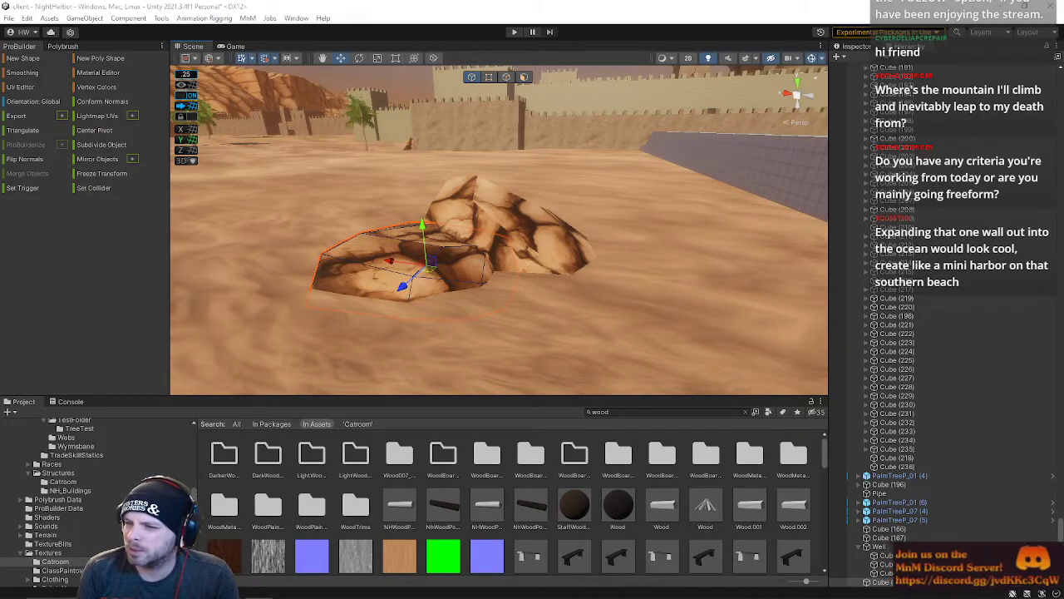
Step: Reselect the long grey wall near the shore and insert vertical edge loops across its long side
{"action": "right_click_drag", "start_coordinate": [520, 281], "coordinate": [519, 225]}
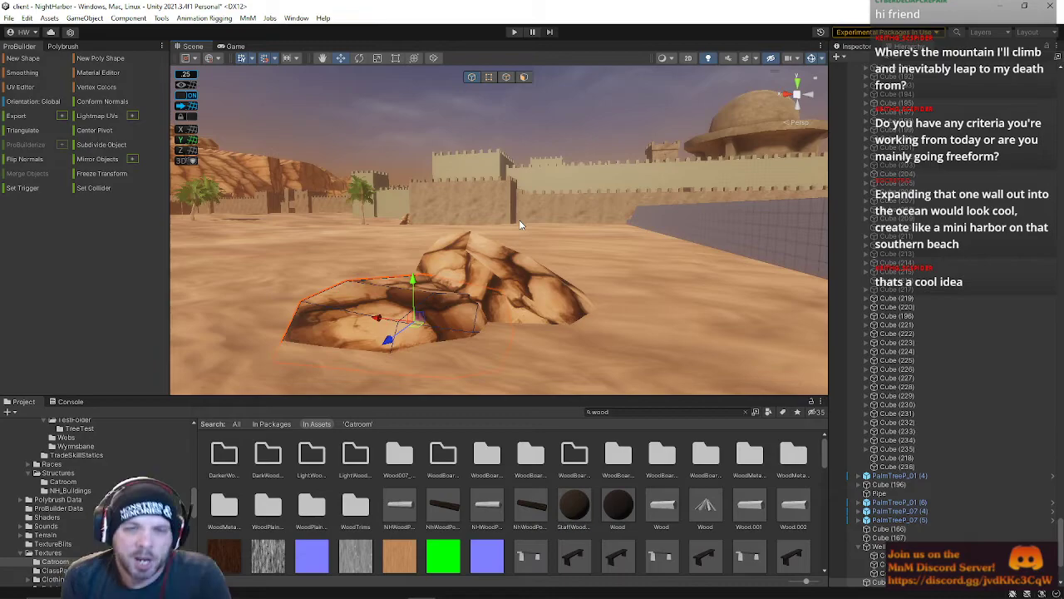
{"action": "right_click_drag", "start_coordinate": [533, 232], "coordinate": [475, 216]}
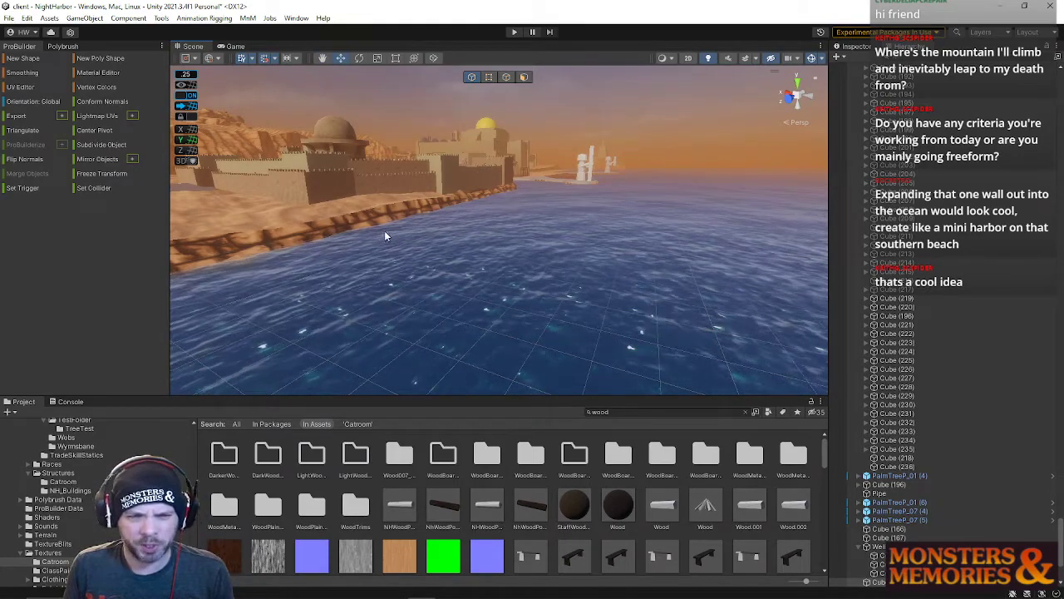
{"action": "right_click_drag", "start_coordinate": [404, 216], "coordinate": [217, 219]}
{"action": "left_click", "coordinate": [428, 219]}
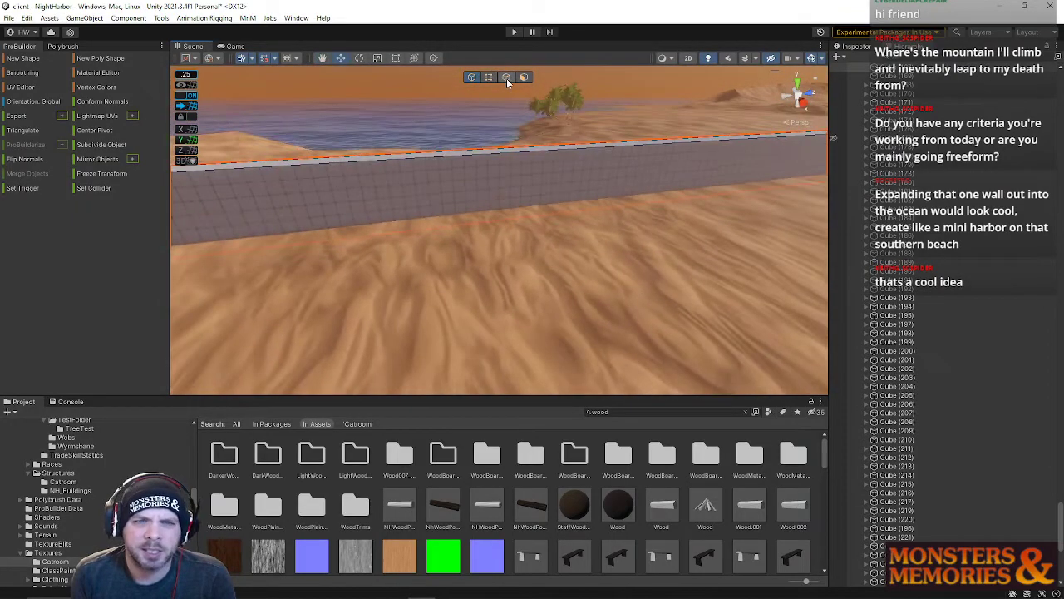
{"action": "left_click", "coordinate": [506, 78]}
{"action": "left_click", "coordinate": [527, 154]}
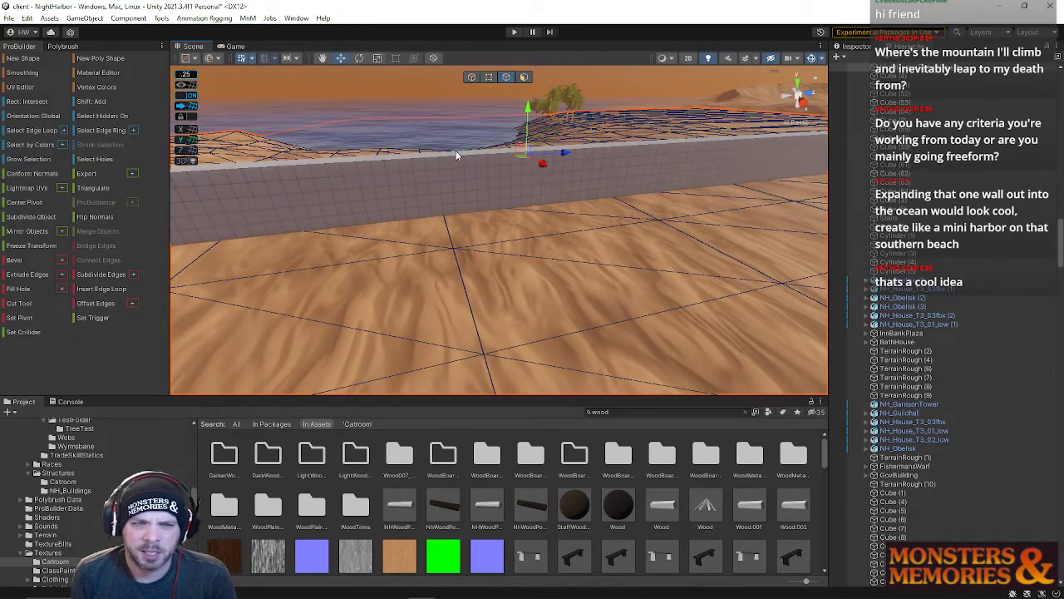
{"action": "left_click", "coordinate": [472, 78]}
{"action": "left_click", "coordinate": [533, 172]}
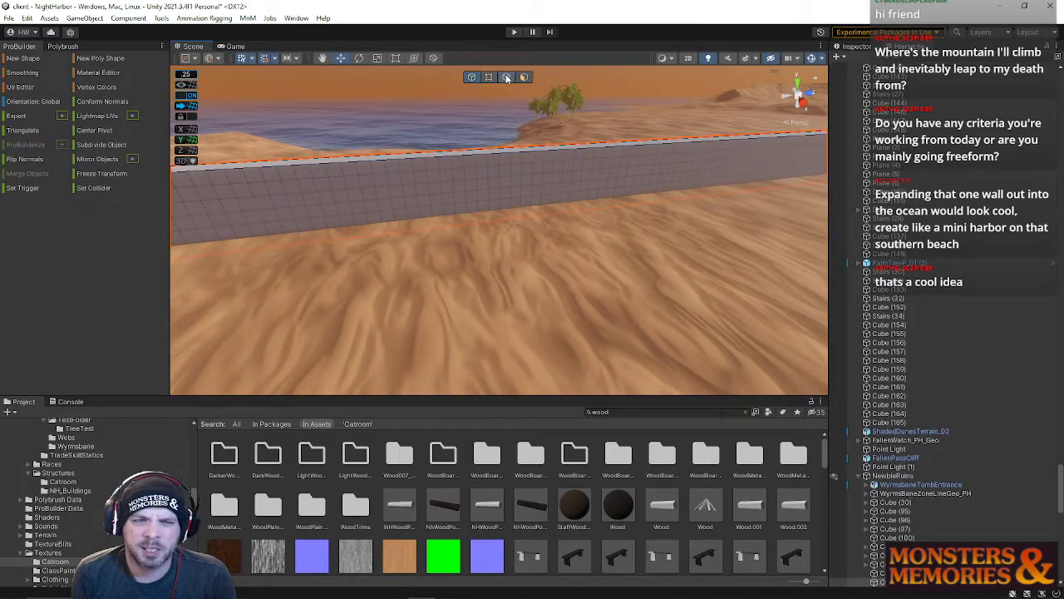
{"action": "left_click", "coordinate": [505, 76]}
{"action": "left_click", "coordinate": [557, 159]}
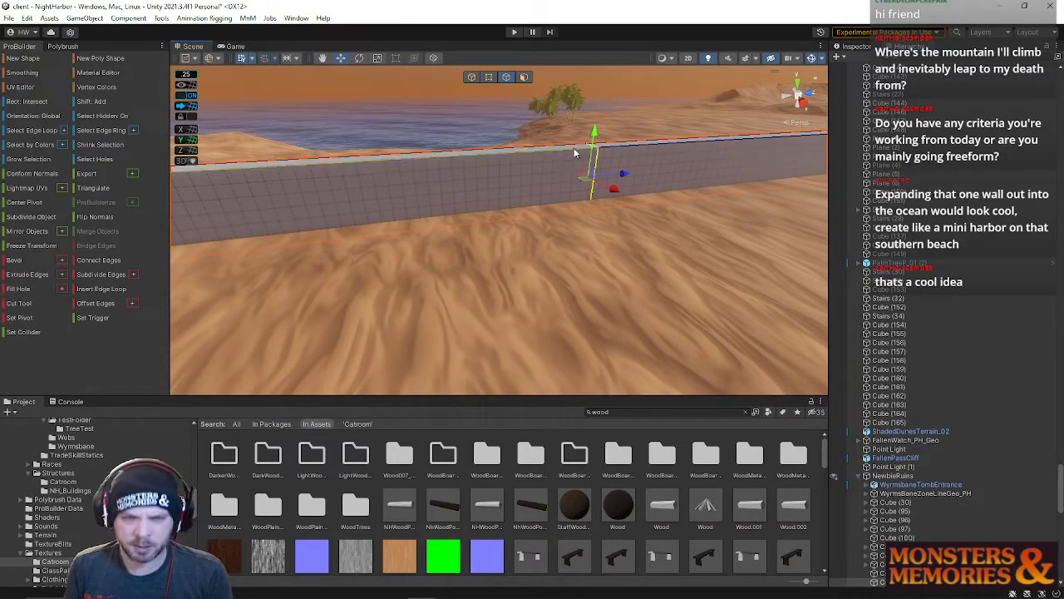
{"action": "left_click", "coordinate": [405, 167]}
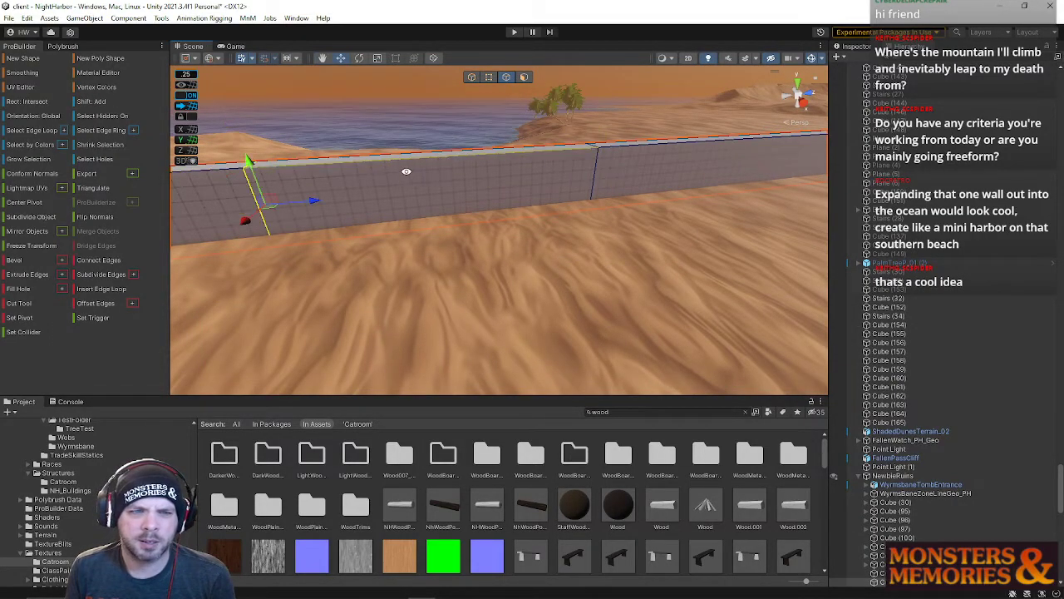
Step: Divide the rest of the grey wall's long side with further vertical edge loops, up to the corner
{"action": "left_click", "coordinate": [595, 151]}
{"action": "left_click_drag", "start_coordinate": [601, 102], "coordinate": [596, 129]}
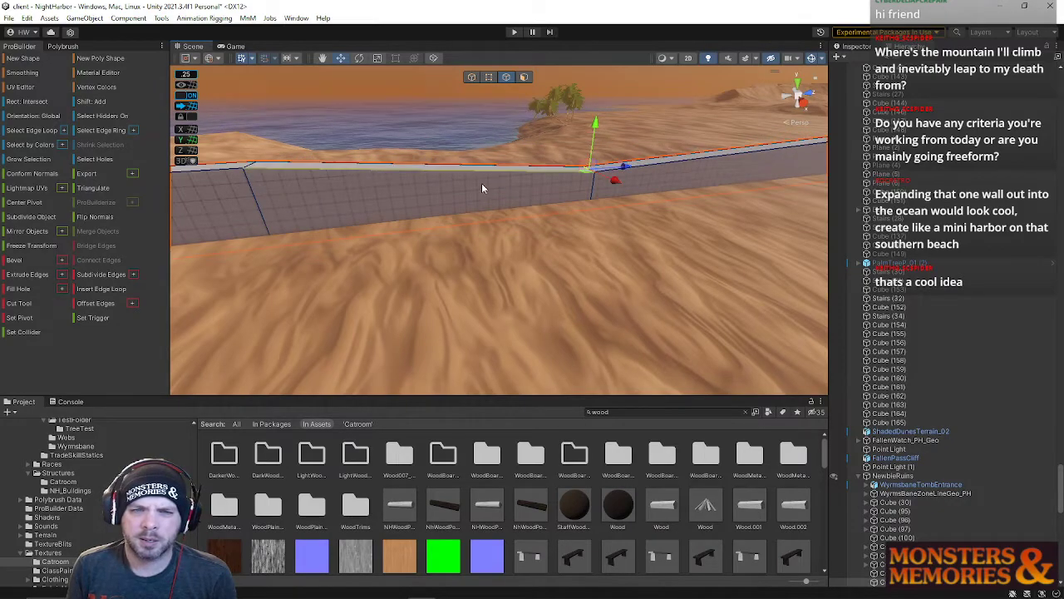
{"action": "left_click", "coordinate": [738, 153]}
{"action": "mouse_move", "coordinate": [738, 153]}
{"action": "right_mouse_down"}
{"action": "mouse_move", "coordinate": [691, 143]}
{"action": "mouse_move", "coordinate": [727, 157]}
{"action": "right_mouse_up"}
{"action": "left_click", "coordinate": [711, 178]}
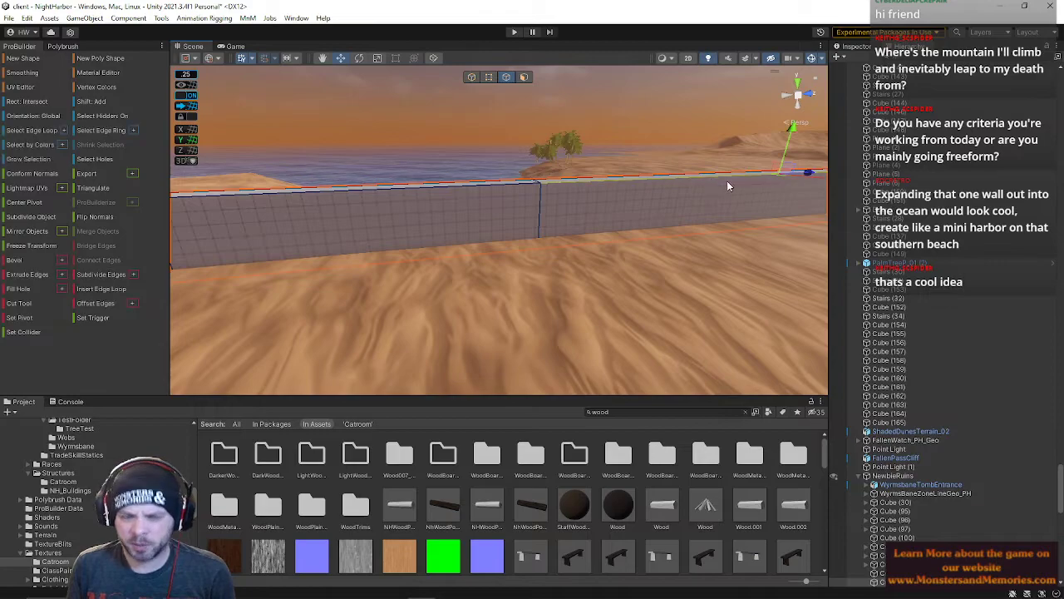
{"action": "key", "text": "alt+u"}
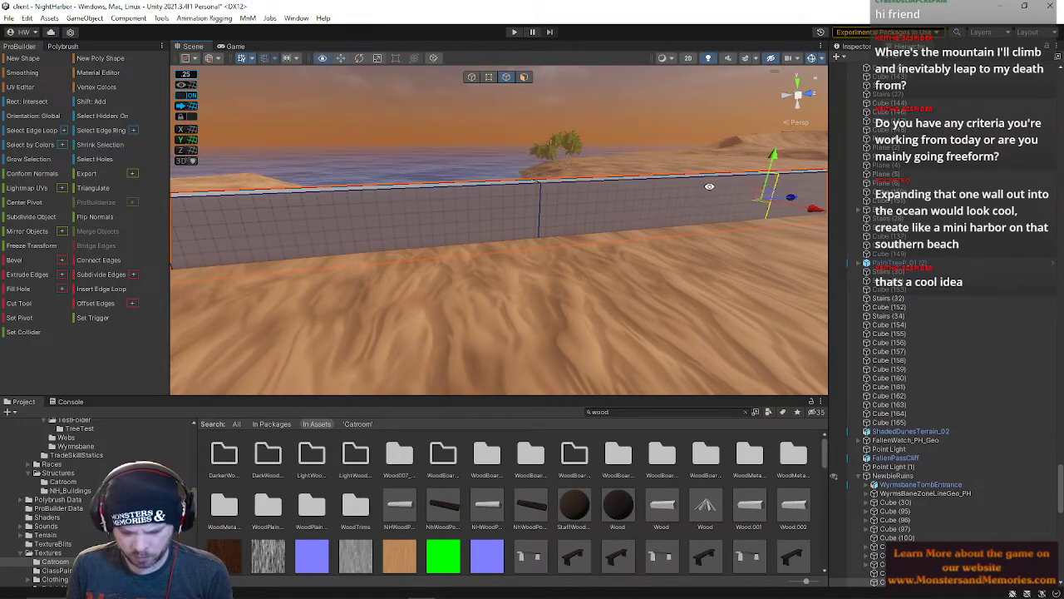
{"action": "left_click", "coordinate": [371, 203]}
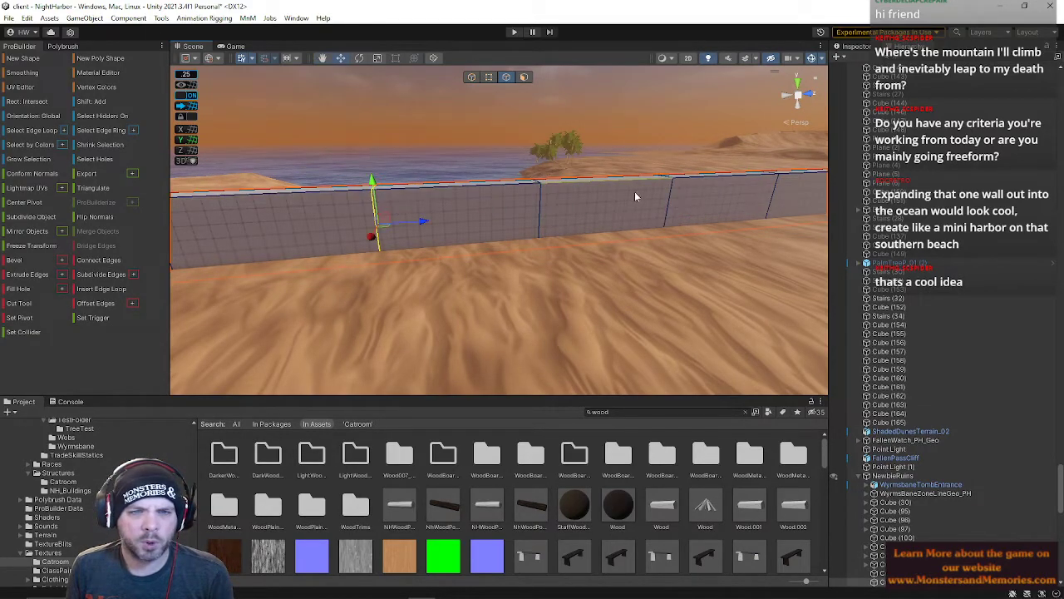
{"action": "right_click_drag", "start_coordinate": [634, 189], "coordinate": [496, 193]}
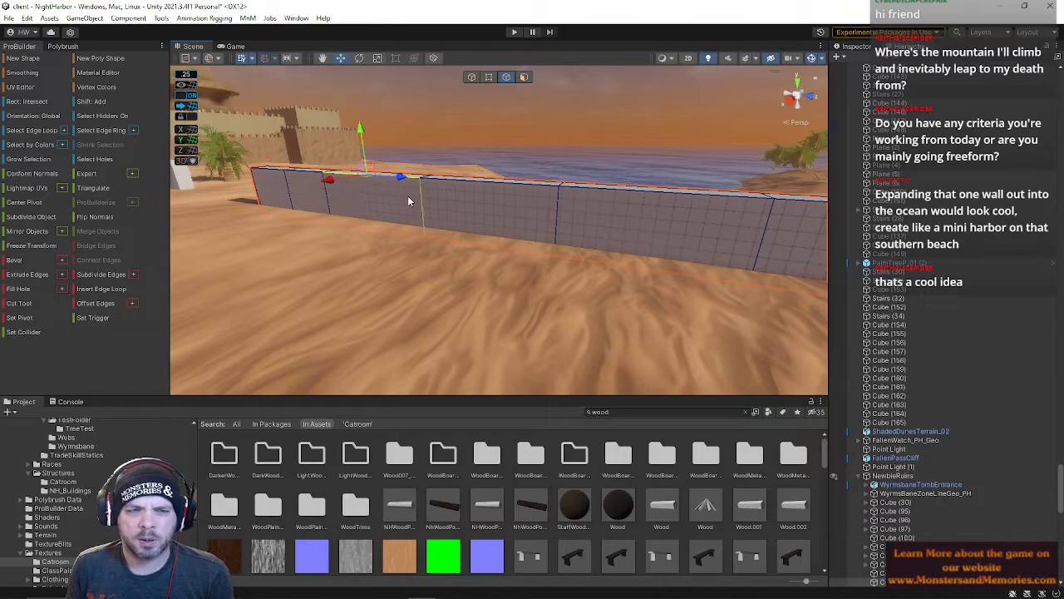
{"action": "right_click_drag", "start_coordinate": [408, 195], "coordinate": [687, 191]}
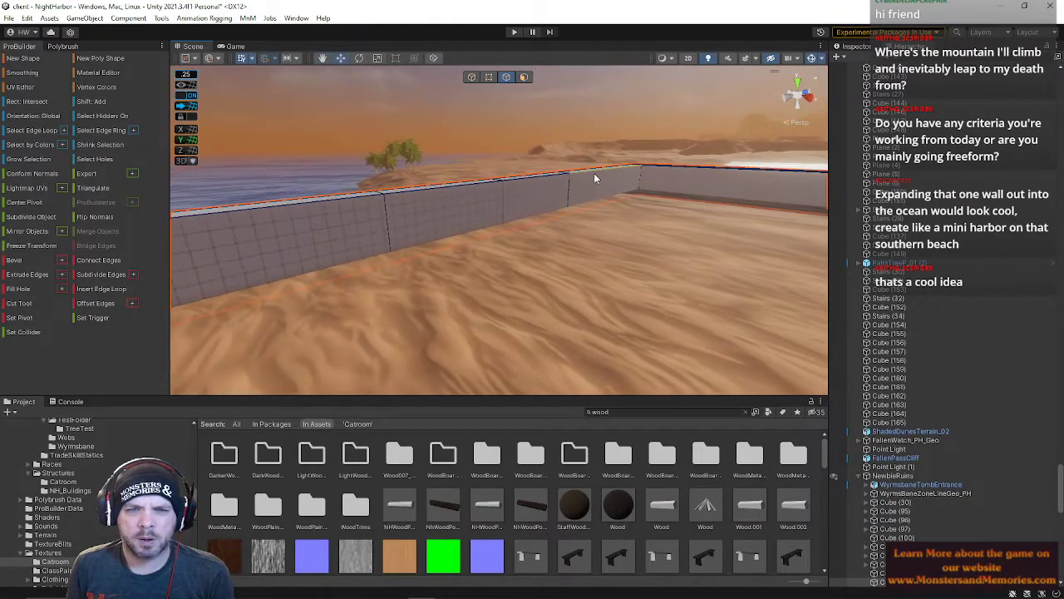
{"action": "left_click", "coordinate": [452, 190]}
{"action": "left_click", "coordinate": [526, 185]}
Step: Lower the top vertices at the grey wall's end and shift its bottom vertices along the wall to form a broken slope
{"action": "key", "text": "w"}
{"action": "right_click_drag", "start_coordinate": [431, 203], "coordinate": [387, 173]}
{"action": "key", "text": "h"}
{"action": "left_click_drag", "start_coordinate": [388, 173], "coordinate": [500, 218]}
{"action": "left_click_drag", "start_coordinate": [433, 141], "coordinate": [435, 179]}
{"action": "left_click_drag", "start_coordinate": [391, 226], "coordinate": [513, 329]}
{"action": "left_click_drag", "start_coordinate": [477, 281], "coordinate": [409, 275]}
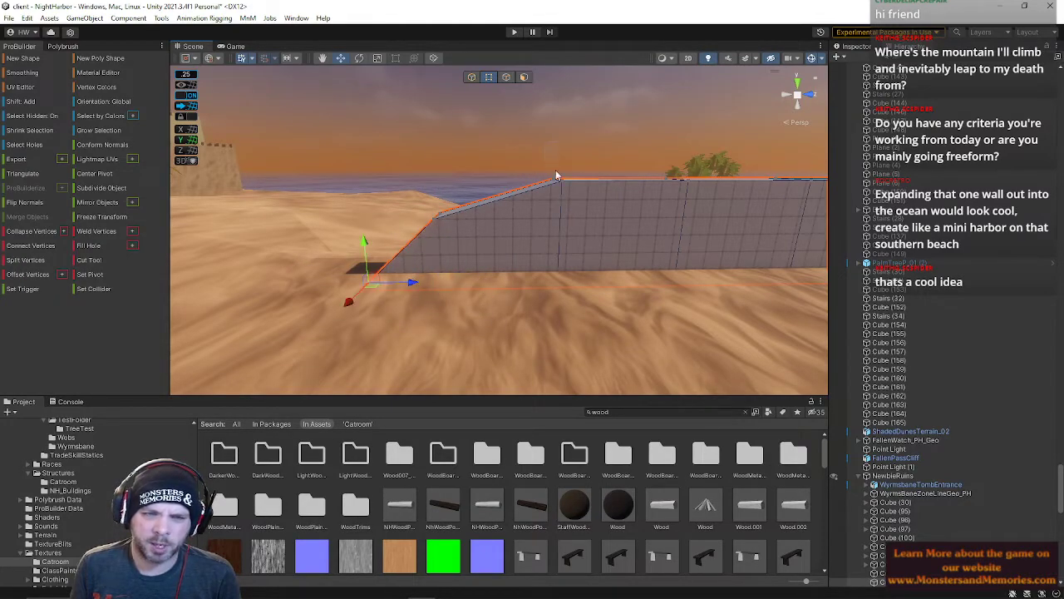
Step: Lower the top vertices of the neighbouring wall sections slightly to make the top line uneven
{"action": "left_click", "coordinate": [555, 178]}
{"action": "key", "text": "f"}
{"action": "left_click_drag", "start_coordinate": [498, 153], "coordinate": [609, 169]}
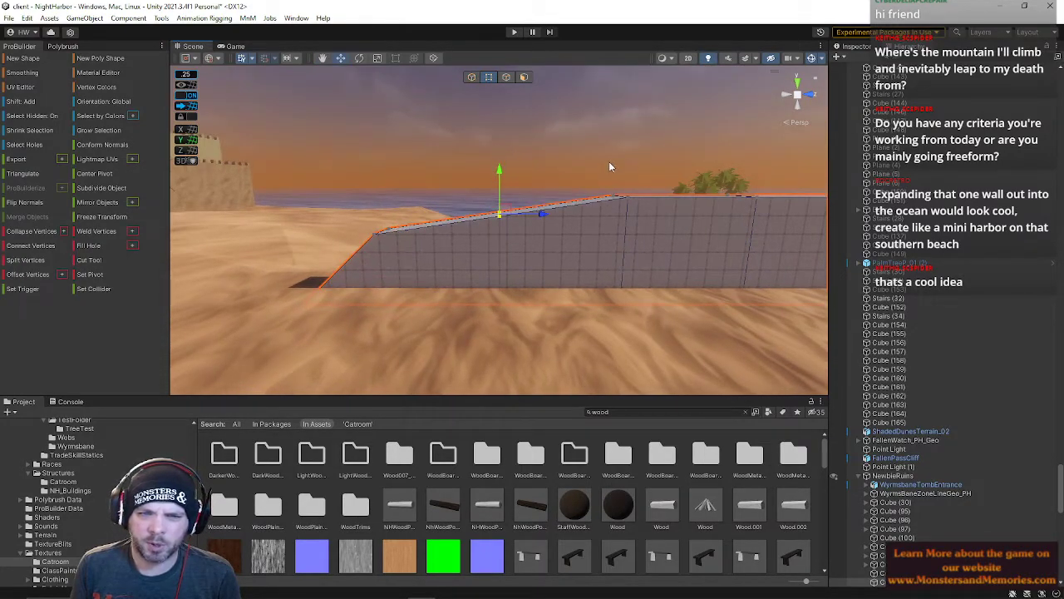
{"action": "middle_click_drag", "start_coordinate": [652, 250], "coordinate": [577, 254]}
{"action": "mouse_move", "coordinate": [545, 163]}
{"action": "left_mouse_down"}
{"action": "mouse_move", "coordinate": [543, 224]}
{"action": "mouse_move", "coordinate": [544, 184]}
{"action": "left_mouse_up"}
{"action": "key", "text": "d"}
{"action": "right_click_drag", "start_coordinate": [589, 196], "coordinate": [564, 191]}
{"action": "key", "text": "s"}
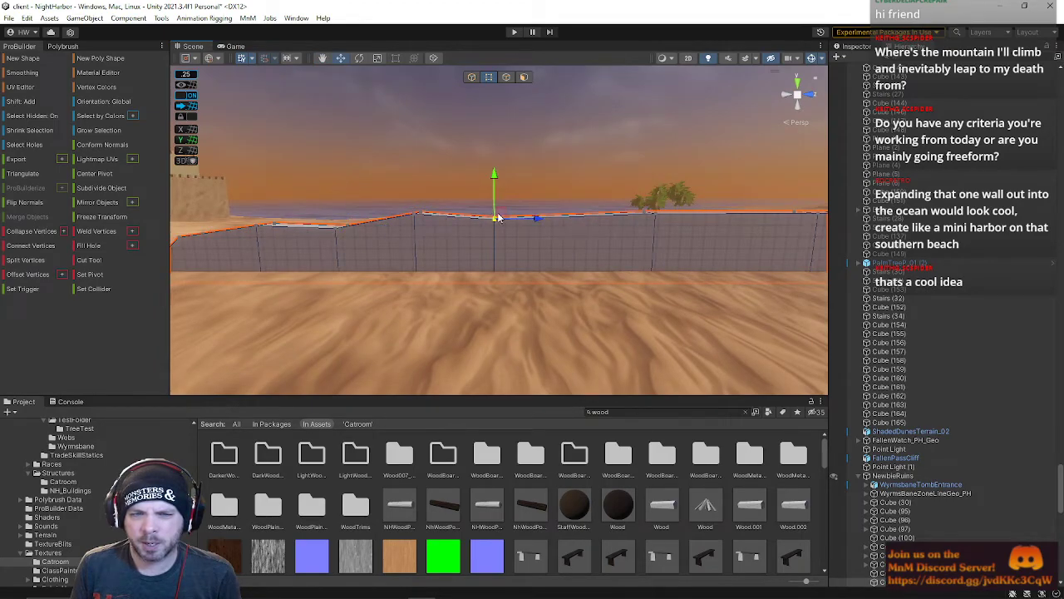
Step: Drop the top vertices at two adjacent loops in the middle of the grey wall to the sand, opening a breach
{"action": "left_click", "coordinate": [653, 213]}
{"action": "left_click_drag", "start_coordinate": [687, 249], "coordinate": [581, 265]}
{"action": "right_click_drag", "start_coordinate": [568, 272], "coordinate": [496, 227]}
{"action": "left_click_drag", "start_coordinate": [512, 187], "coordinate": [507, 305]}
{"action": "scroll", "coordinate": [549, 233], "scroll_direction": "down", "scroll_amount": 2}
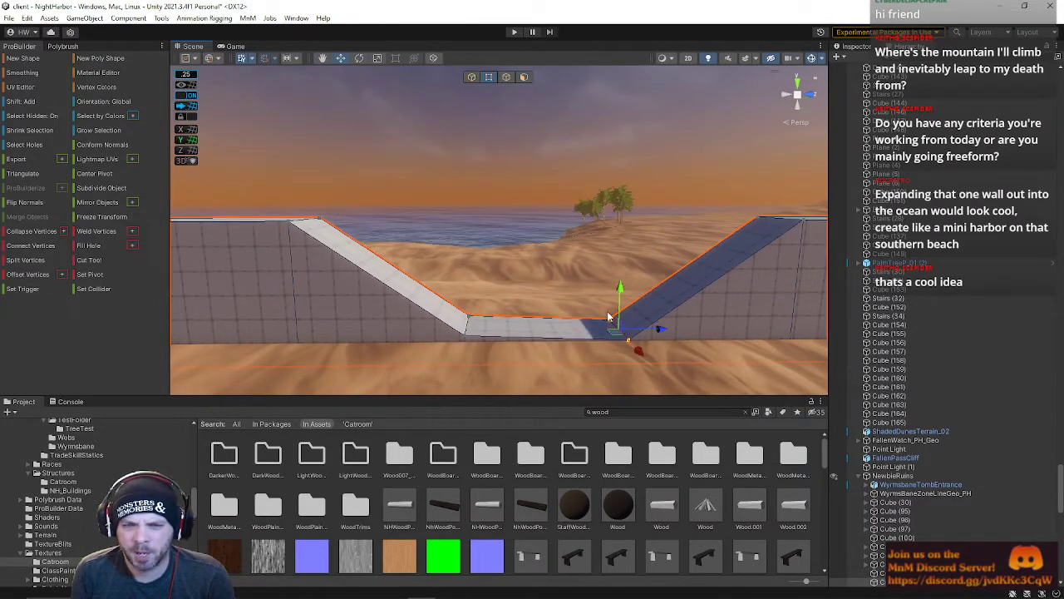
{"action": "right_click_drag", "start_coordinate": [610, 315], "coordinate": [589, 301]}
{"action": "left_click_drag", "start_coordinate": [497, 283], "coordinate": [467, 323], "text": "shift"}
{"action": "left_click_drag", "start_coordinate": [645, 281], "coordinate": [645, 302]}
Step: Sink the vertices along the breach's floor into the sand and lower the top vertices beside the breach
{"action": "right_click_drag", "start_coordinate": [646, 302], "coordinate": [644, 243]}
{"action": "key", "text": "s"}
{"action": "left_click_drag", "start_coordinate": [409, 288], "coordinate": [463, 352]}
{"action": "left_click_drag", "start_coordinate": [436, 273], "coordinate": [438, 292]}
{"action": "right_click_drag", "start_coordinate": [523, 271], "coordinate": [532, 301]}
{"action": "key", "text": "w"}
{"action": "left_click_drag", "start_coordinate": [536, 275], "coordinate": [666, 356]}
{"action": "left_click_drag", "start_coordinate": [545, 216], "coordinate": [585, 255]}
{"action": "left_click_drag", "start_coordinate": [453, 191], "coordinate": [454, 238]}
Step: Slide the vertical row of vertices beside the breach toward the gap and lower the top vertices at the following loop
{"action": "left_click_drag", "start_coordinate": [505, 172], "coordinate": [605, 359]}
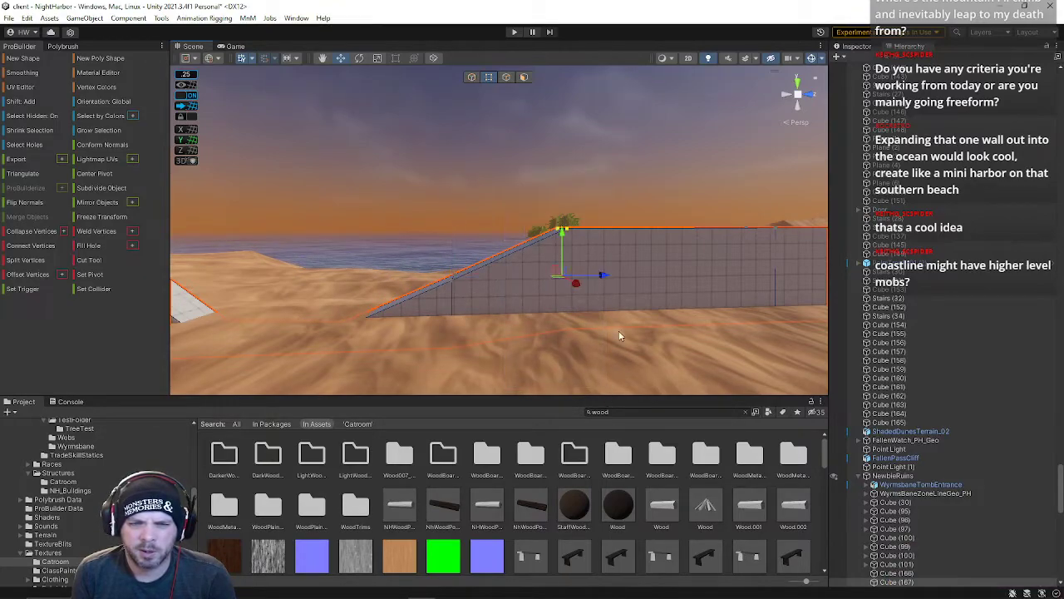
{"action": "left_click_drag", "start_coordinate": [604, 277], "coordinate": [527, 299]}
{"action": "left_click", "coordinate": [477, 223]}
{"action": "left_click_drag", "start_coordinate": [482, 184], "coordinate": [484, 198]}
{"action": "mouse_move", "coordinate": [535, 221]}
{"action": "right_mouse_down"}
{"action": "mouse_move", "coordinate": [552, 222]}
{"action": "mouse_move", "coordinate": [544, 224]}
{"action": "right_mouse_up"}
{"action": "left_click", "coordinate": [641, 232]}
{"action": "left_click_drag", "start_coordinate": [635, 184], "coordinate": [633, 202]}
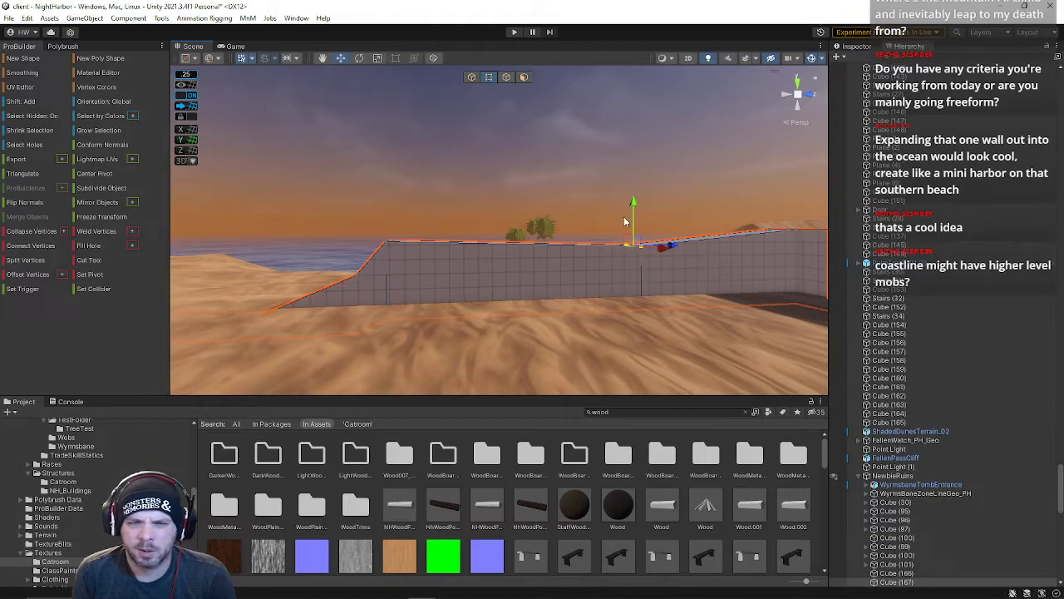
Step: Insert two closely spaced vertical edge loops in the wall section between the breach and the corner
{"action": "left_click", "coordinate": [506, 76]}
{"action": "left_click", "coordinate": [522, 259]}
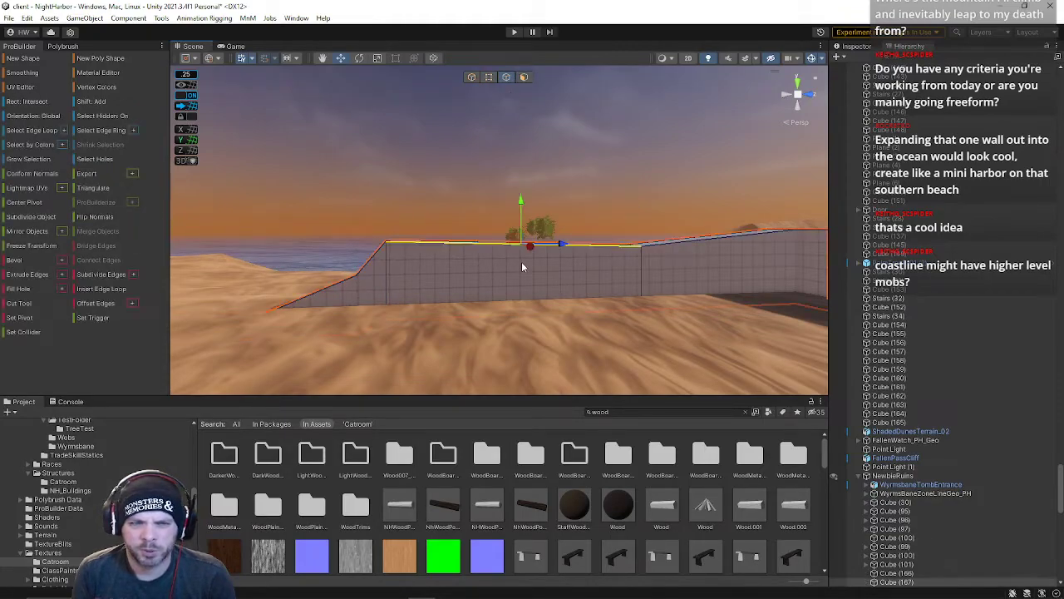
{"action": "key", "text": "alt+u"}
{"action": "left_click", "coordinate": [494, 244]}
{"action": "key", "text": "alt+u"}
{"action": "left_click_drag", "start_coordinate": [473, 276], "coordinate": [526, 282]}
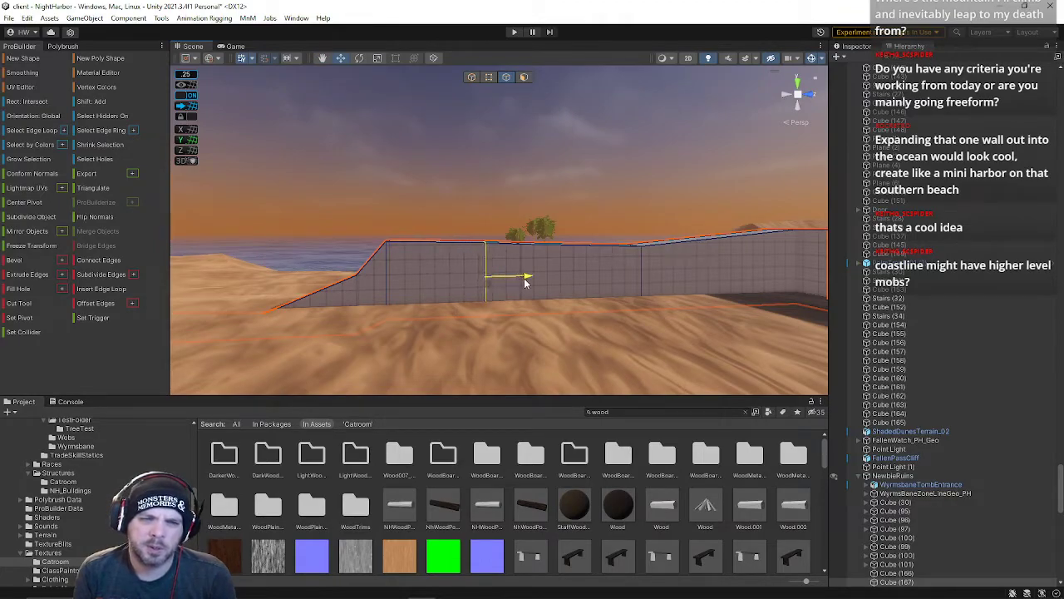
{"action": "left_click", "coordinate": [508, 253]}
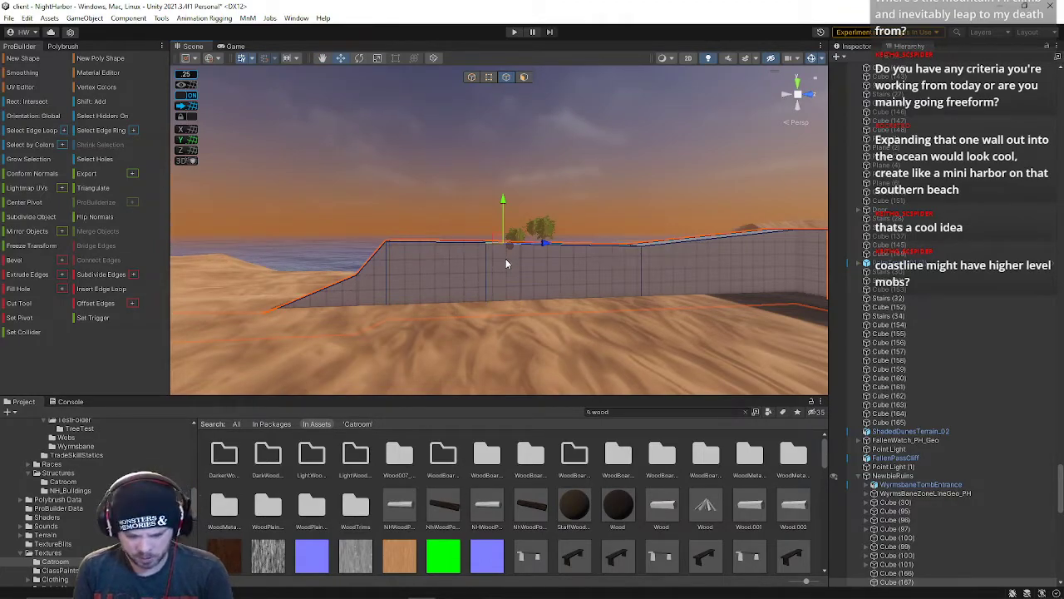
{"action": "key", "text": "alt+u"}
{"action": "left_click_drag", "start_coordinate": [540, 277], "coordinate": [537, 278]}
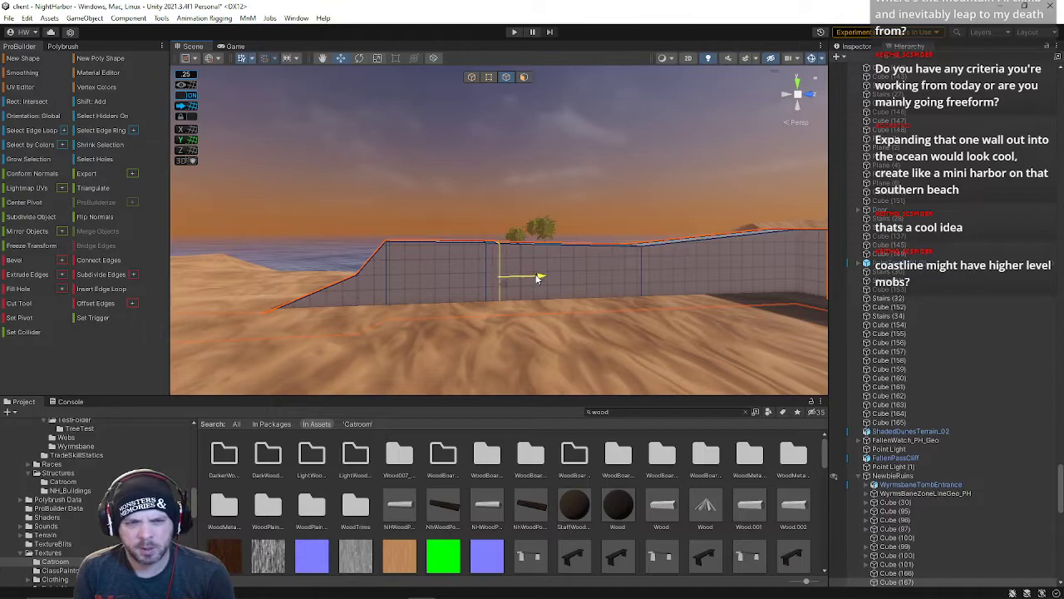
Step: Shape a small notch in the wall's top at the new loops and raise the top vertices beside it
{"action": "left_click", "coordinate": [493, 79]}
{"action": "right_click_drag", "start_coordinate": [498, 198], "coordinate": [496, 220]}
{"action": "key", "text": "w"}
{"action": "left_click_drag", "start_coordinate": [494, 196], "coordinate": [514, 224]}
{"action": "left_click_drag", "start_coordinate": [507, 164], "coordinate": [551, 165]}
{"action": "right_click_drag", "start_coordinate": [544, 161], "coordinate": [549, 163]}
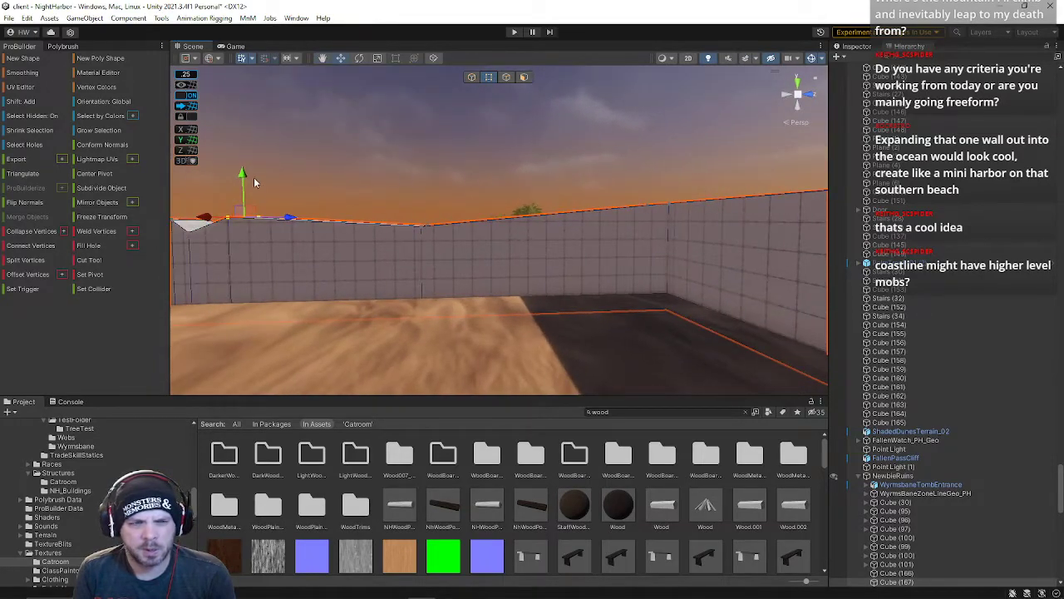
{"action": "left_click_drag", "start_coordinate": [242, 175], "coordinate": [243, 165]}
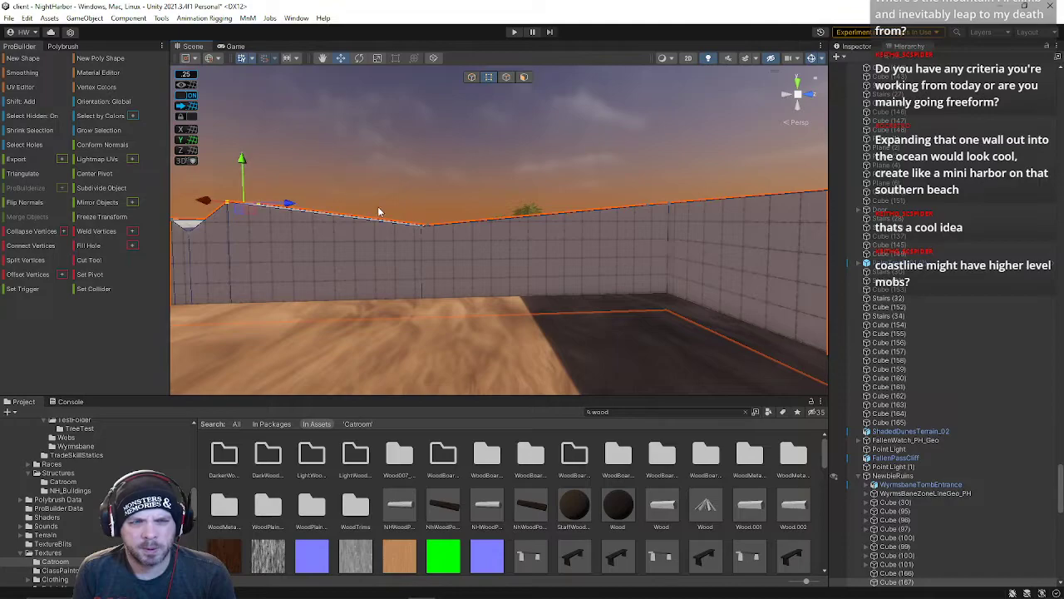
Step: Insert a vertical edge loop in the wall between the breach and corner, slide it toward the neighbouring loop, and raise its top vertices
{"action": "left_click", "coordinate": [509, 76]}
{"action": "left_click", "coordinate": [381, 261]}
{"action": "left_click_drag", "start_coordinate": [380, 264], "coordinate": [443, 268]}
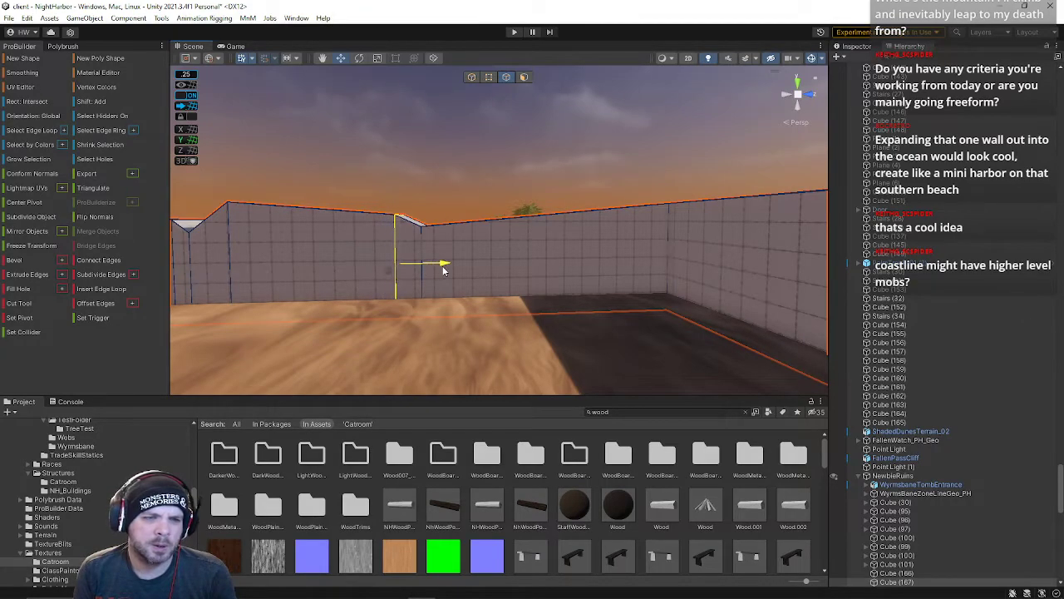
{"action": "left_click", "coordinate": [489, 77]}
{"action": "left_click_drag", "start_coordinate": [385, 174], "coordinate": [421, 228]}
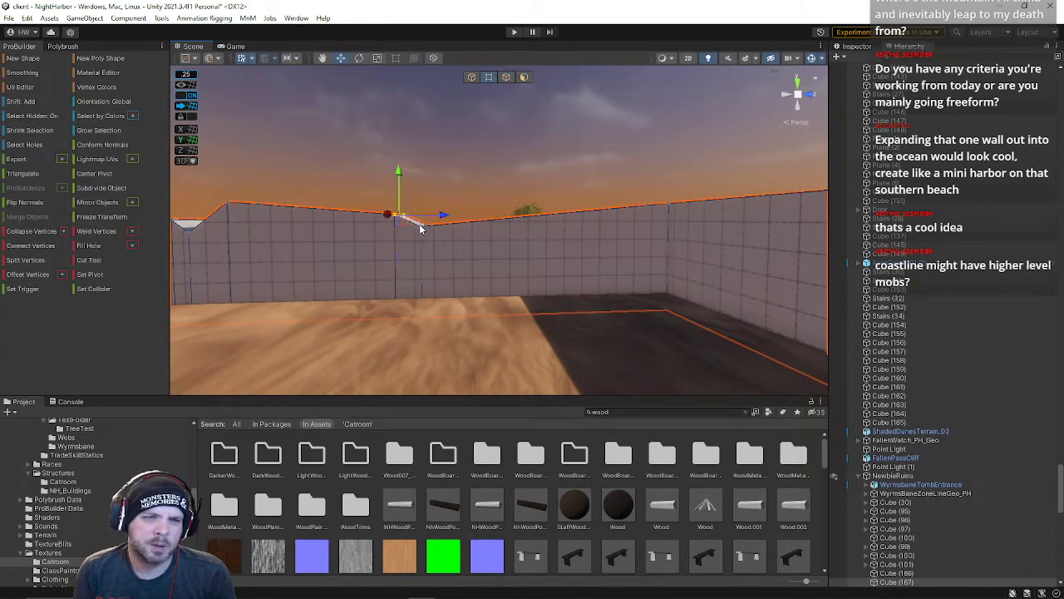
{"action": "mouse_move", "coordinate": [398, 172]}
{"action": "left_mouse_down"}
{"action": "mouse_move", "coordinate": [399, 150]}
{"action": "mouse_move", "coordinate": [398, 159]}
{"action": "left_mouse_up"}
Step: Adjust the height of the top vertices at the end of the raised wall section near the corner
{"action": "left_click", "coordinate": [347, 189]}
{"action": "right_click_drag", "start_coordinate": [362, 193], "coordinate": [419, 205]}
{"action": "key", "text": "s"}
{"action": "key", "text": "w"}
{"action": "left_click", "coordinate": [440, 239]}
{"action": "key", "text": "q"}
{"action": "left_click_drag", "start_coordinate": [392, 190], "coordinate": [447, 221]}
{"action": "mouse_move", "coordinate": [408, 161]}
{"action": "left_mouse_down"}
{"action": "mouse_move", "coordinate": [409, 176]}
{"action": "mouse_move", "coordinate": [407, 166]}
{"action": "left_mouse_up"}
Step: Lower the top vertices in the notch between the breach and the raised wall section
{"action": "key", "text": "s"}
{"action": "right_click_drag", "start_coordinate": [499, 179], "coordinate": [491, 188]}
{"action": "key", "text": "d"}
{"action": "left_click_drag", "start_coordinate": [493, 239], "coordinate": [494, 238]}
{"action": "left_click_drag", "start_coordinate": [482, 179], "coordinate": [480, 199]}
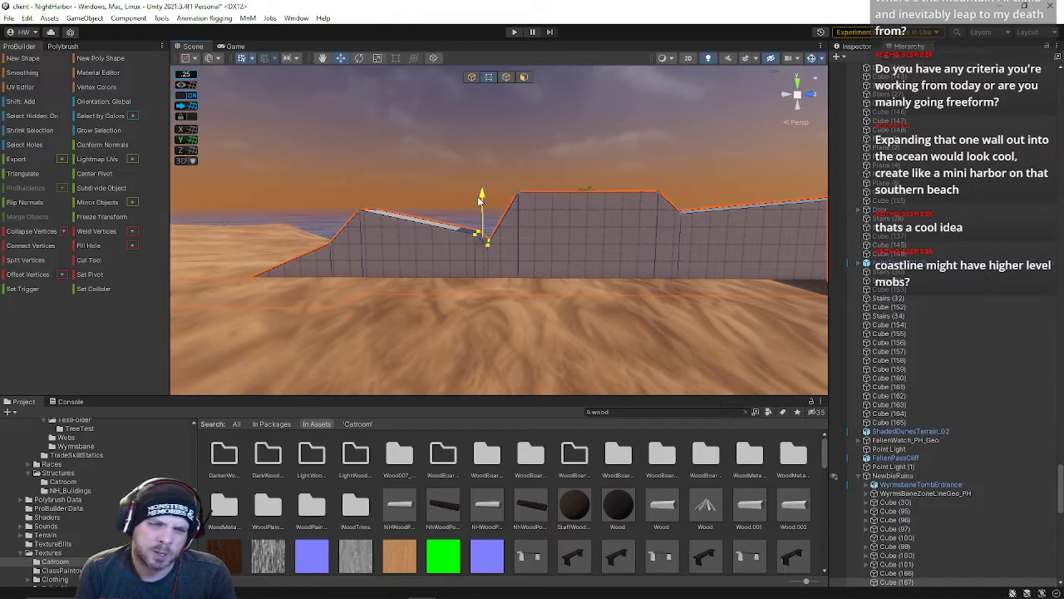
{"action": "left_click", "coordinate": [453, 229]}
{"action": "left_click", "coordinate": [455, 245]}
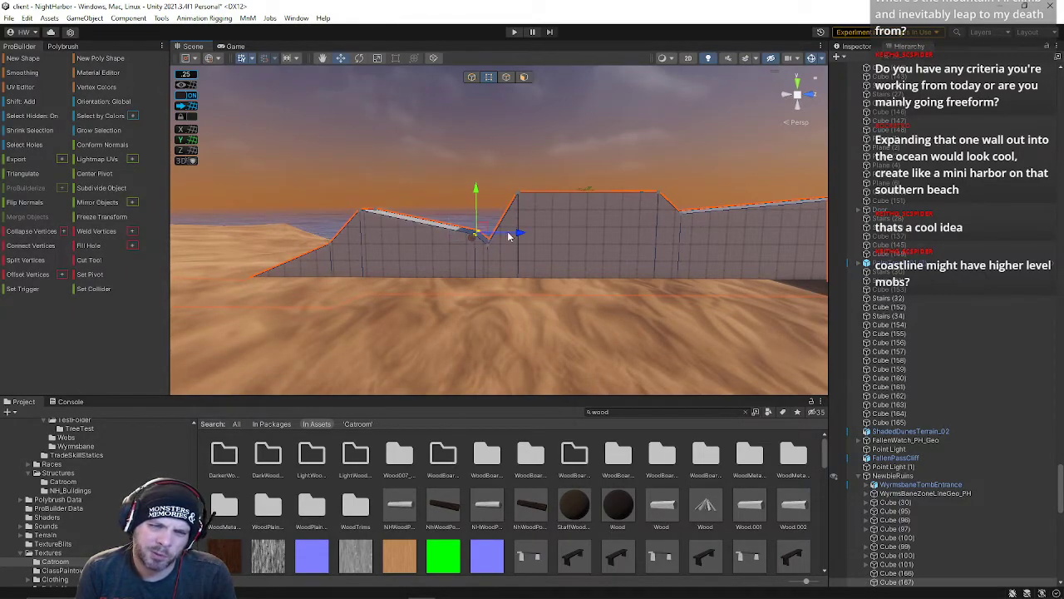
Step: Deselect the wall vertices and save the scene
{"action": "right_click_drag", "start_coordinate": [486, 243], "coordinate": [457, 231]}
{"action": "left_click", "coordinate": [454, 260]}
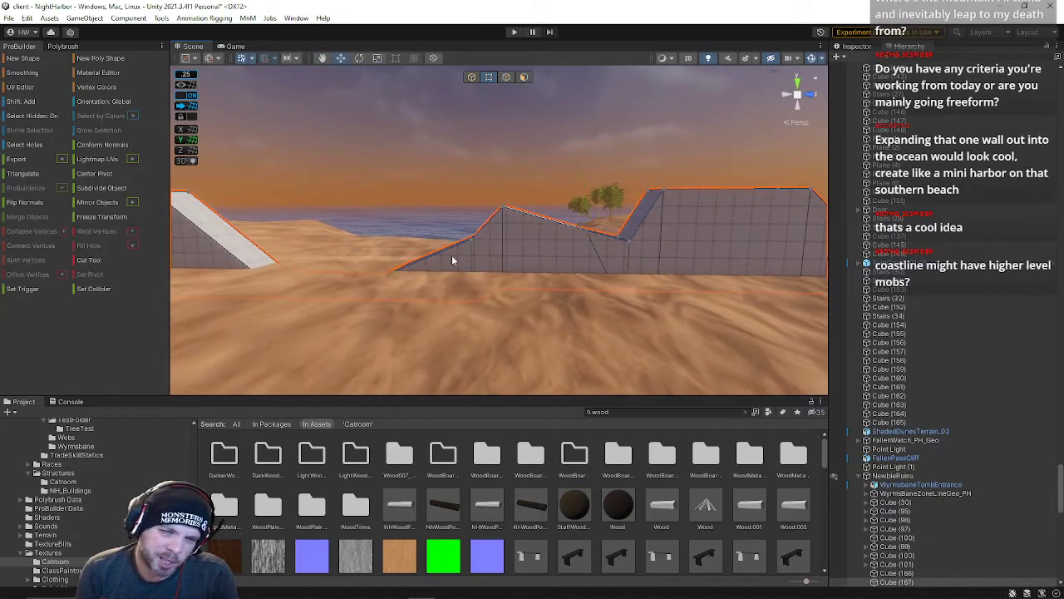
{"action": "right_click_drag", "start_coordinate": [465, 279], "coordinate": [424, 293]}
{"action": "left_click", "coordinate": [9, 18]}
{"action": "left_click", "coordinate": [33, 72]}
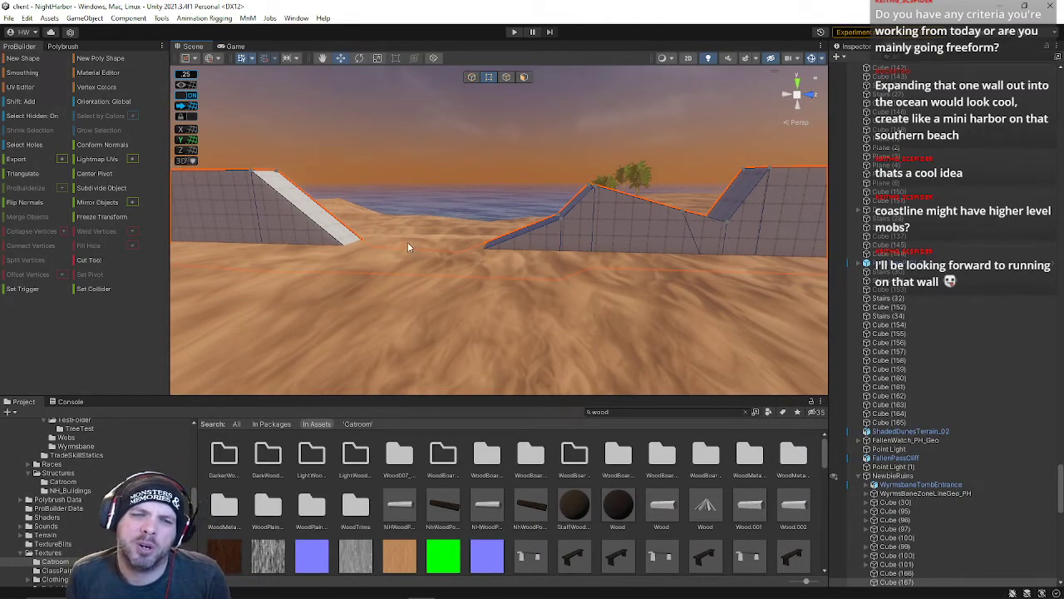
Step: Move a copy of the rock across the sand to the sloping end of the grey wall
{"action": "right_click_drag", "start_coordinate": [572, 220], "coordinate": [429, 247]}
{"action": "key", "text": "e"}
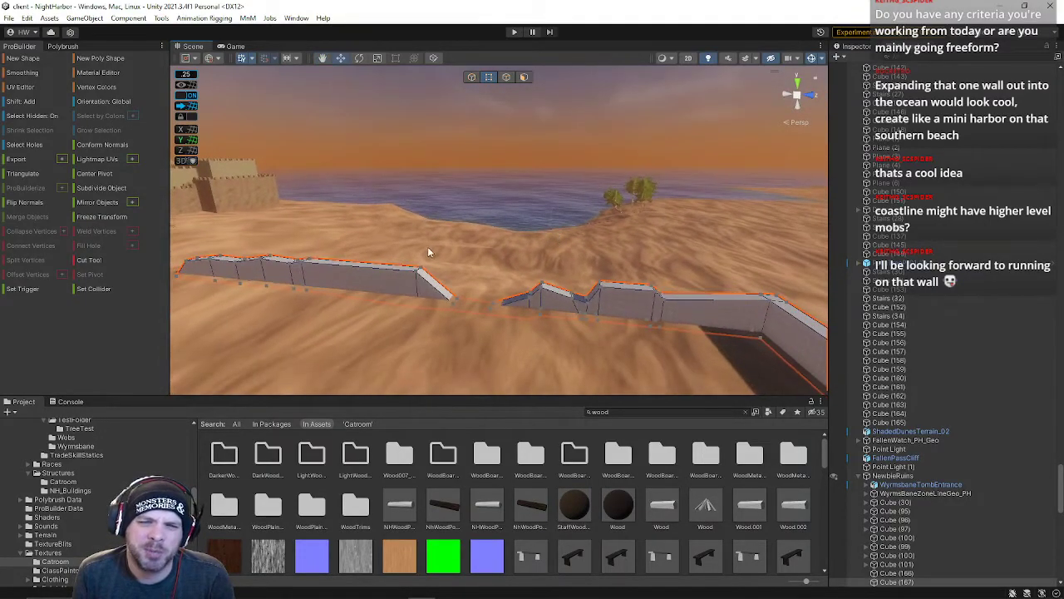
{"action": "mouse_move", "coordinate": [522, 257]}
{"action": "right_mouse_down"}
{"action": "mouse_move", "coordinate": [495, 250]}
{"action": "mouse_move", "coordinate": [522, 233]}
{"action": "mouse_move", "coordinate": [582, 233]}
{"action": "mouse_move", "coordinate": [532, 270]}
{"action": "right_mouse_up"}
{"action": "left_click", "coordinate": [472, 79]}
{"action": "left_click", "coordinate": [491, 283]}
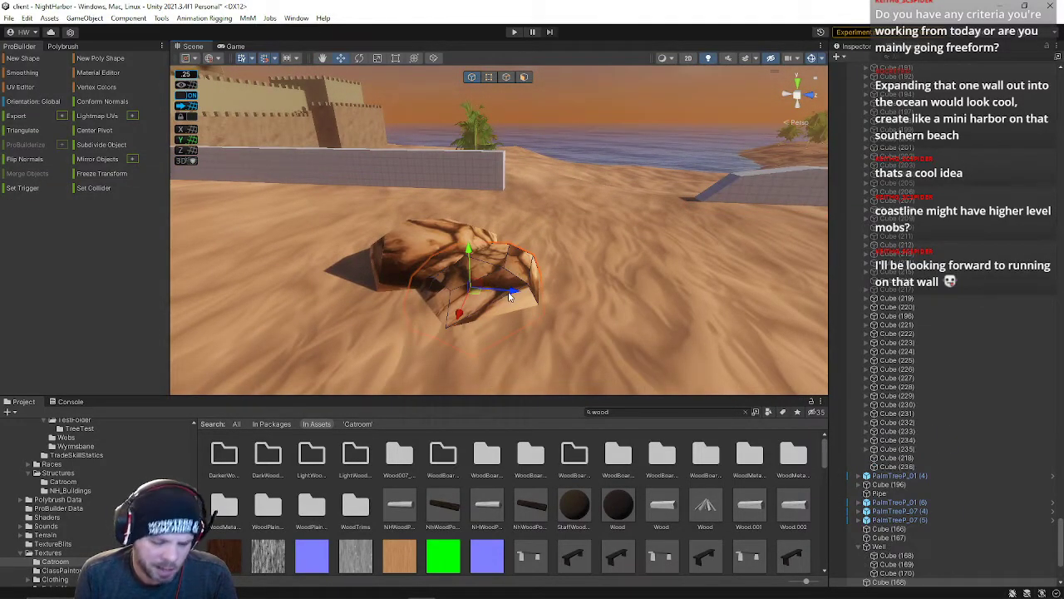
{"action": "left_click_drag", "start_coordinate": [513, 297], "coordinate": [981, 296]}
{"action": "right_click_drag", "start_coordinate": [399, 266], "coordinate": [532, 262]}
{"action": "left_click_drag", "start_coordinate": [544, 306], "coordinate": [363, 281]}
{"action": "right_click_drag", "start_coordinate": [380, 268], "coordinate": [375, 264]}
{"action": "left_click_drag", "start_coordinate": [432, 291], "coordinate": [350, 244]}
Step: Tilt the copied rock at the wall's end and adjust its scale slightly
{"action": "right_click_drag", "start_coordinate": [366, 243], "coordinate": [598, 265]}
{"action": "key", "text": "e"}
{"action": "left_click_drag", "start_coordinate": [584, 266], "coordinate": [592, 240]}
{"action": "right_click_drag", "start_coordinate": [621, 263], "coordinate": [537, 283]}
{"action": "key", "text": "r"}
{"action": "left_click_drag", "start_coordinate": [539, 310], "coordinate": [533, 306]}
{"action": "right_click_drag", "start_coordinate": [537, 307], "coordinate": [573, 293]}
Step: Rotate the copied rock around the wall's end to give it a different orientation
{"action": "key", "text": "e"}
{"action": "left_click_drag", "start_coordinate": [571, 303], "coordinate": [616, 307]}
{"action": "key", "text": "w"}
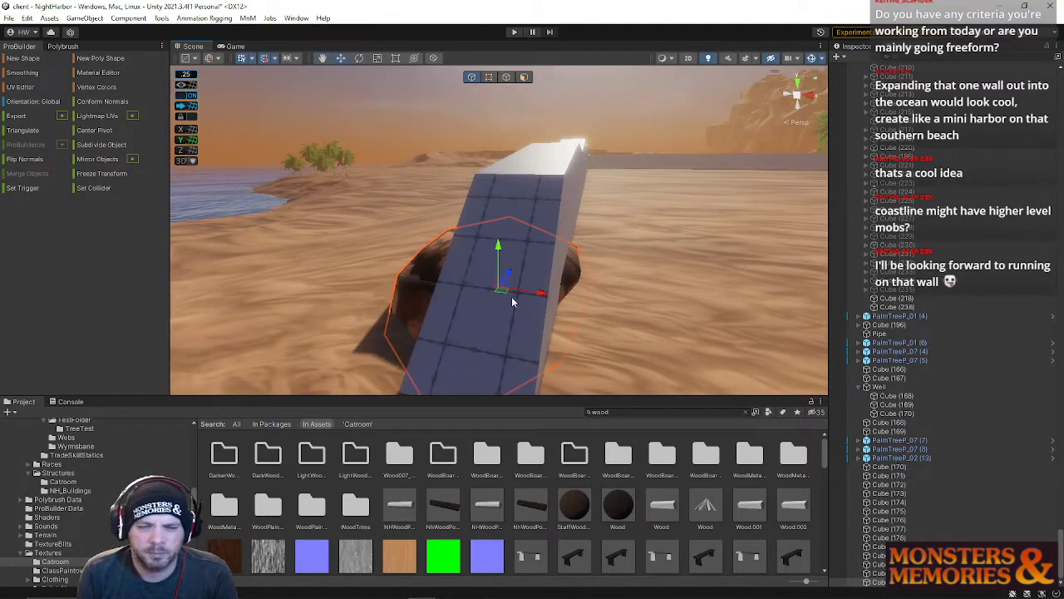
{"action": "left_click_drag", "start_coordinate": [542, 296], "coordinate": [571, 274], "text": "alt"}
{"action": "key", "text": "e"}
{"action": "left_click_drag", "start_coordinate": [501, 277], "coordinate": [815, 243]}
{"action": "key", "text": "w"}
{"action": "right_click_drag", "start_coordinate": [815, 244], "coordinate": [489, 83]}
Step: Place a copy of the small L-shaped stone ruin farther out on the open sand and rotate it about the vertical axis
{"action": "left_click", "coordinate": [490, 220]}
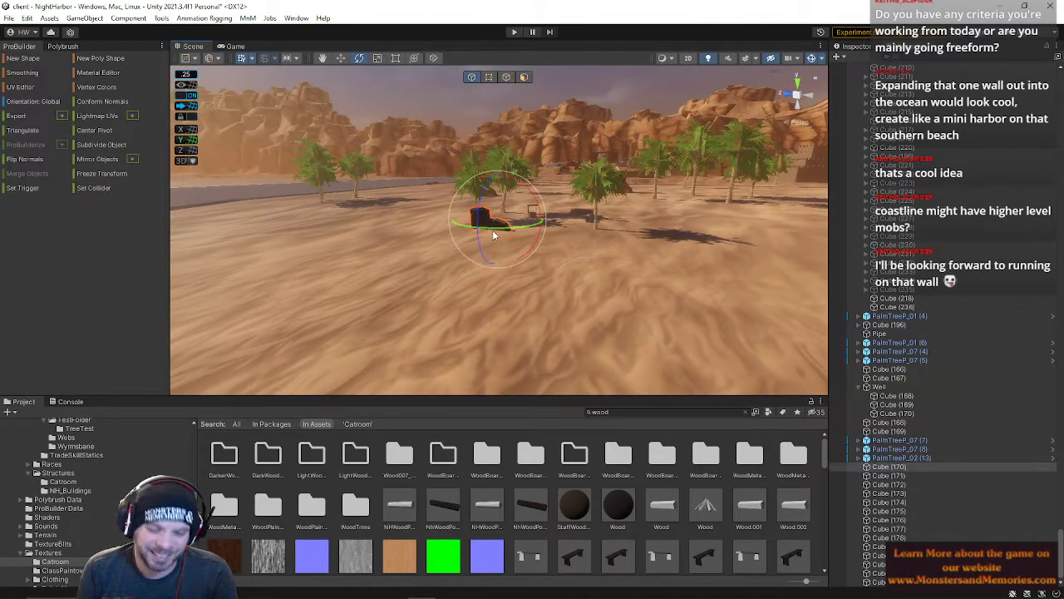
{"action": "key", "text": "w"}
{"action": "left_click_drag", "start_coordinate": [463, 218], "coordinate": [786, 260]}
{"action": "right_click_drag", "start_coordinate": [785, 260], "coordinate": [852, 264]}
{"action": "key", "text": "e"}
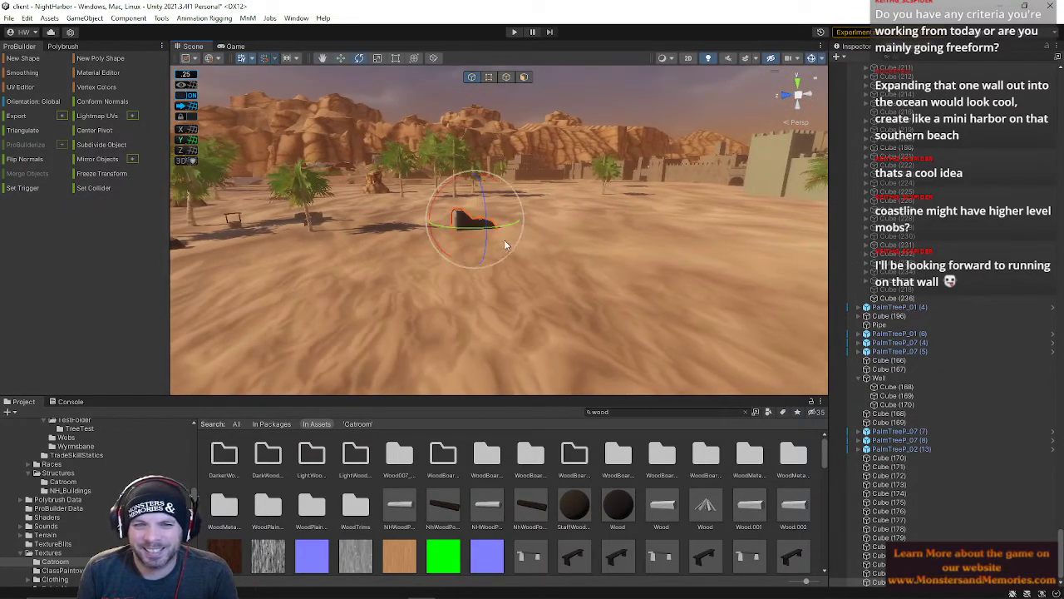
{"action": "left_click_drag", "start_coordinate": [496, 236], "coordinate": [549, 233]}
{"action": "right_click_drag", "start_coordinate": [465, 232], "coordinate": [487, 201]}
{"action": "key", "text": "w"}
Step: Try to lengthen the copied ruin's low arm by moving its end vertices outward, and undo the stretch
{"action": "left_click", "coordinate": [504, 135]}
{"action": "right_click_drag", "start_coordinate": [508, 144], "coordinate": [499, 172]}
{"action": "left_click", "coordinate": [513, 191]}
{"action": "key", "text": "d"}
{"action": "left_click", "coordinate": [489, 77]}
{"action": "left_click_drag", "start_coordinate": [476, 177], "coordinate": [402, 222]}
{"action": "key", "text": "w"}
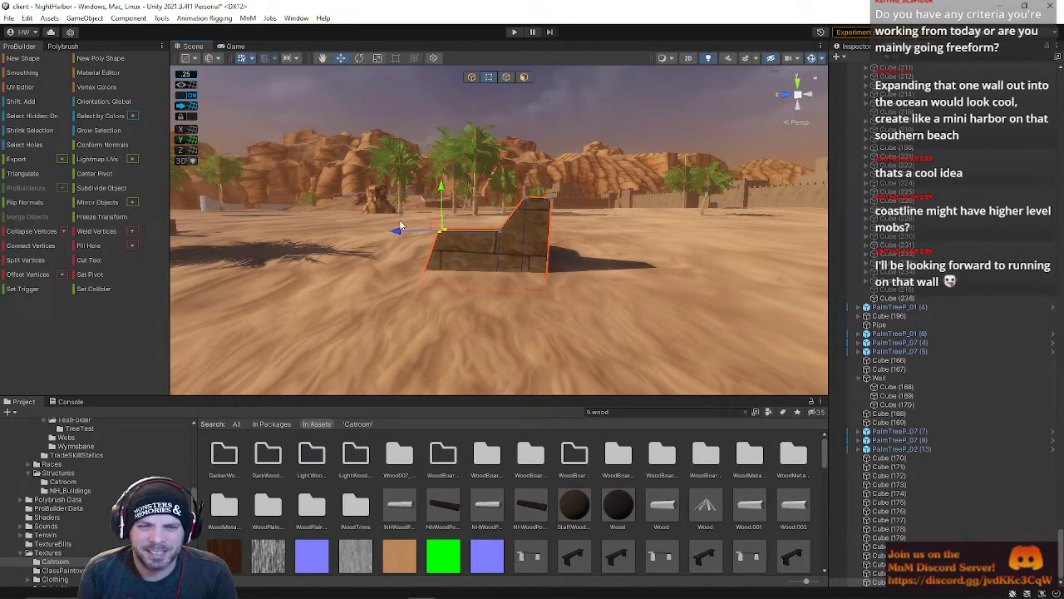
{"action": "left_click_drag", "start_coordinate": [436, 310], "coordinate": [458, 337]}
{"action": "left_click_drag", "start_coordinate": [384, 264], "coordinate": [323, 264]}
{"action": "right_click_drag", "start_coordinate": [367, 246], "coordinate": [403, 237]}
{"action": "key", "text": "w"}
{"action": "right_click_drag", "start_coordinate": [409, 355], "coordinate": [443, 356]}
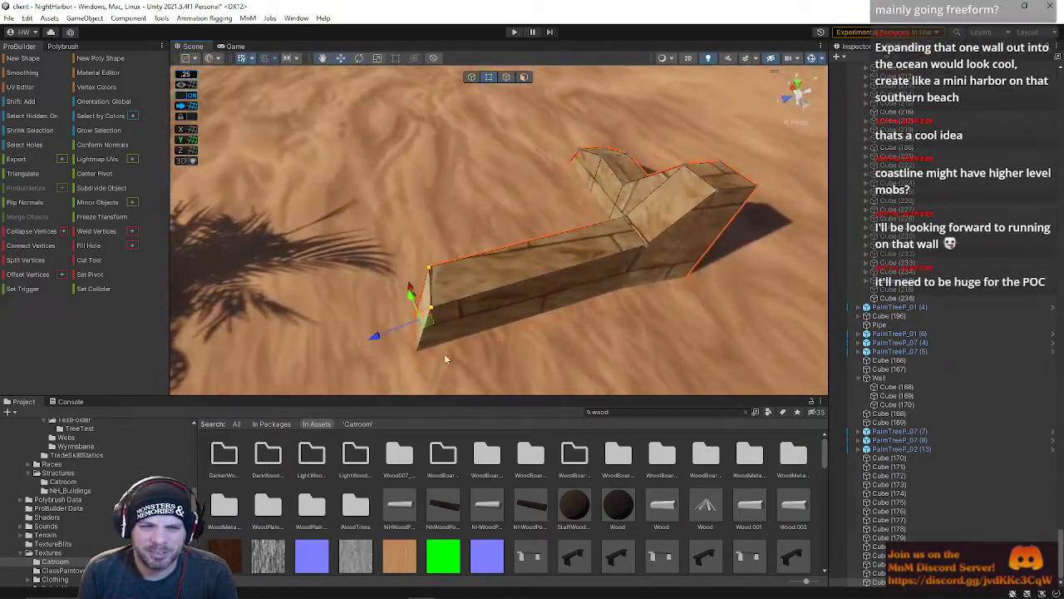
{"action": "key", "text": "ctrl+z"}
{"action": "right_click_drag", "start_coordinate": [423, 238], "coordinate": [433, 251]}
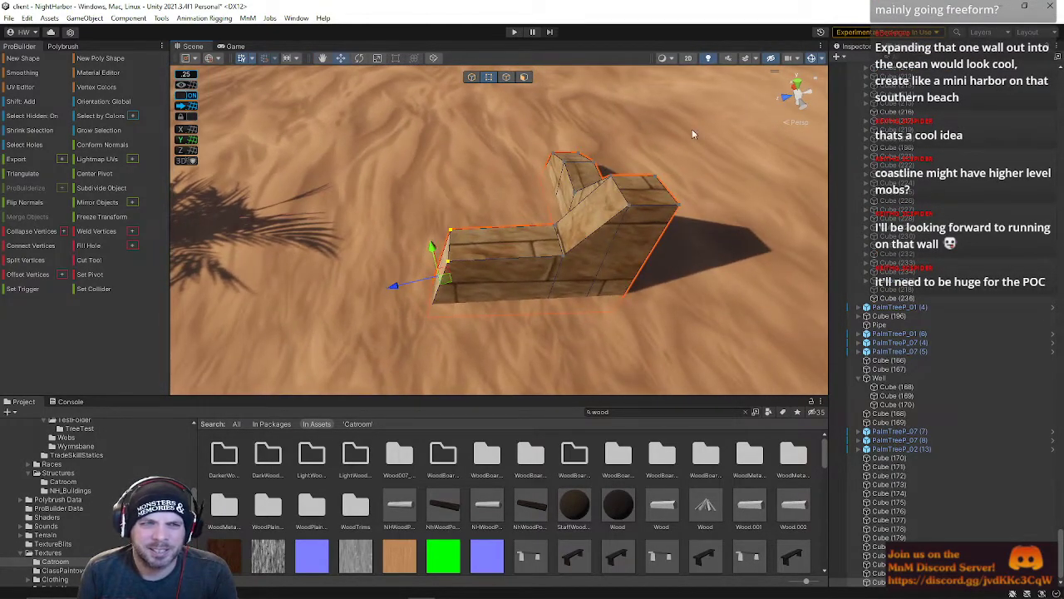
Step: Set the copied ruin's Y rotation to 90
{"action": "left_click", "coordinate": [856, 46]}
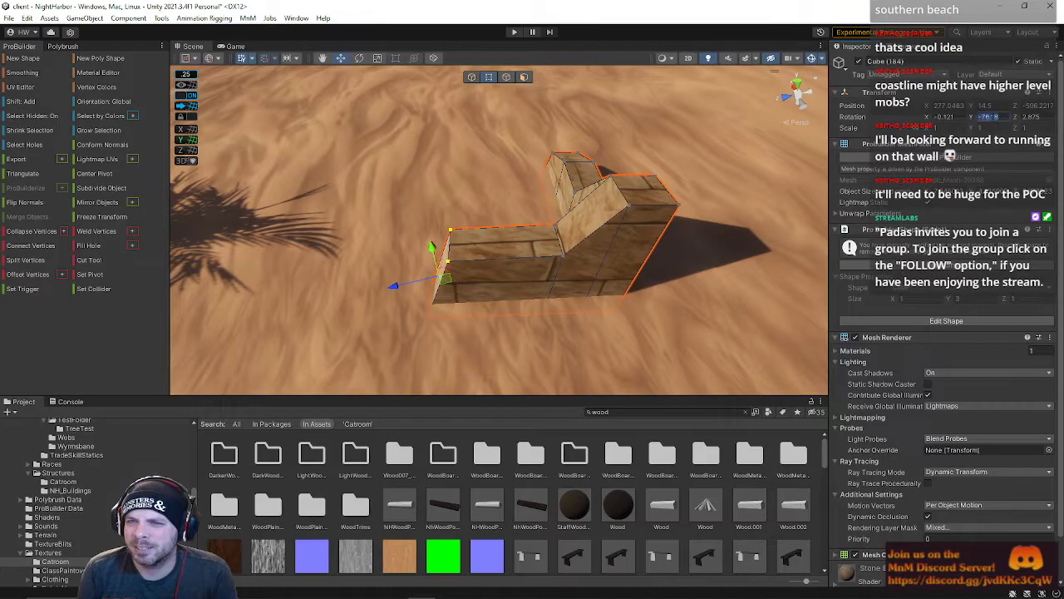
{"action": "type", "text": "90"}
{"action": "key", "text": "Return"}
Step: Lengthen both arms of the L-shaped ruin by moving their end vertices outward
{"action": "right_click_drag", "start_coordinate": [659, 278], "coordinate": [607, 257]}
{"action": "left_click_drag", "start_coordinate": [469, 155], "coordinate": [600, 364]}
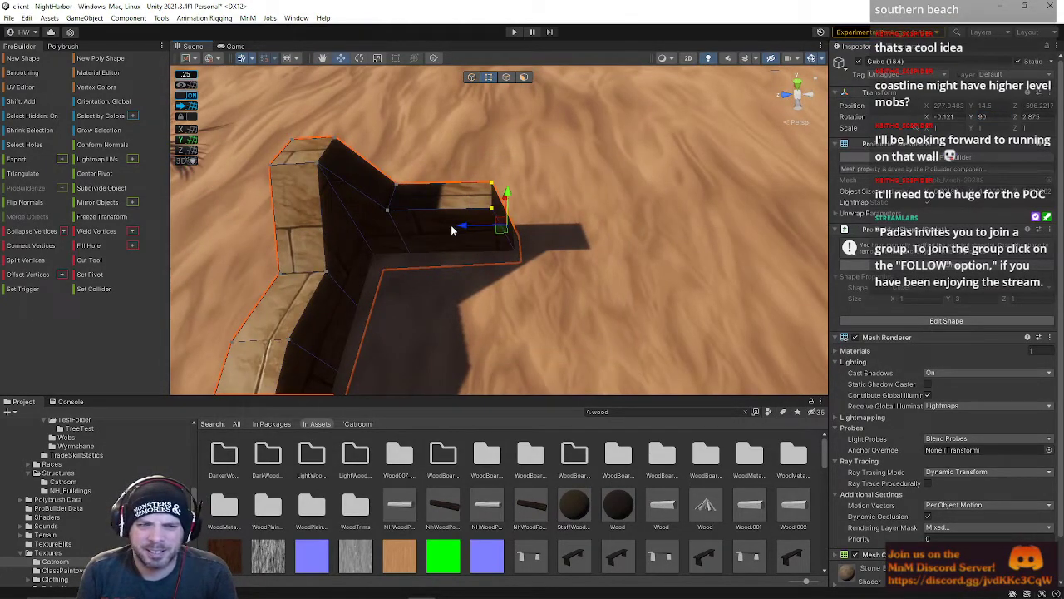
{"action": "left_click_drag", "start_coordinate": [460, 226], "coordinate": [509, 232]}
{"action": "right_click_drag", "start_coordinate": [509, 233], "coordinate": [241, 194]}
{"action": "left_click_drag", "start_coordinate": [348, 143], "coordinate": [546, 394]}
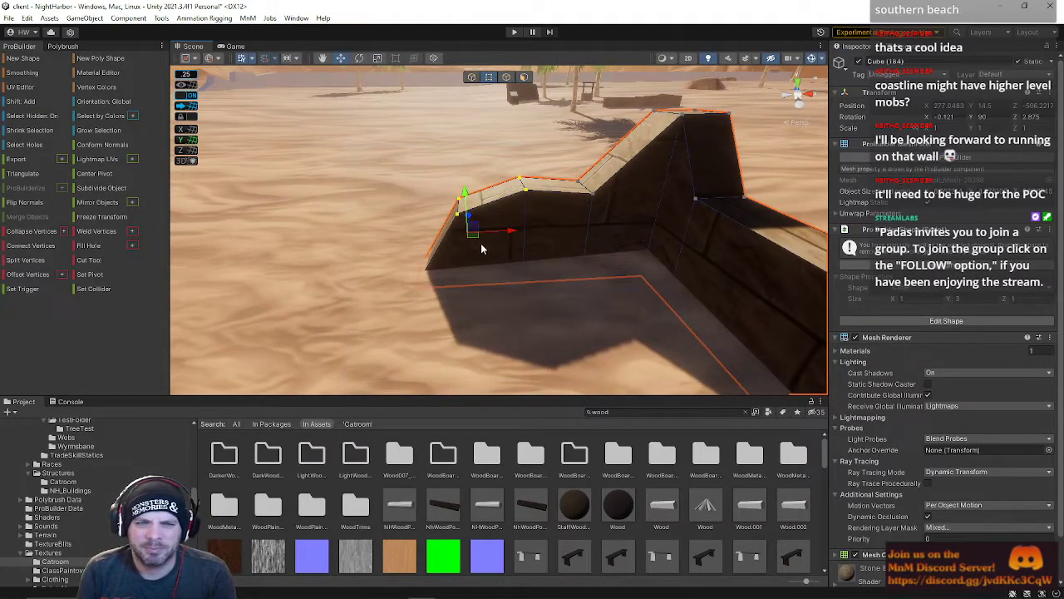
{"action": "left_click_drag", "start_coordinate": [506, 236], "coordinate": [375, 236]}
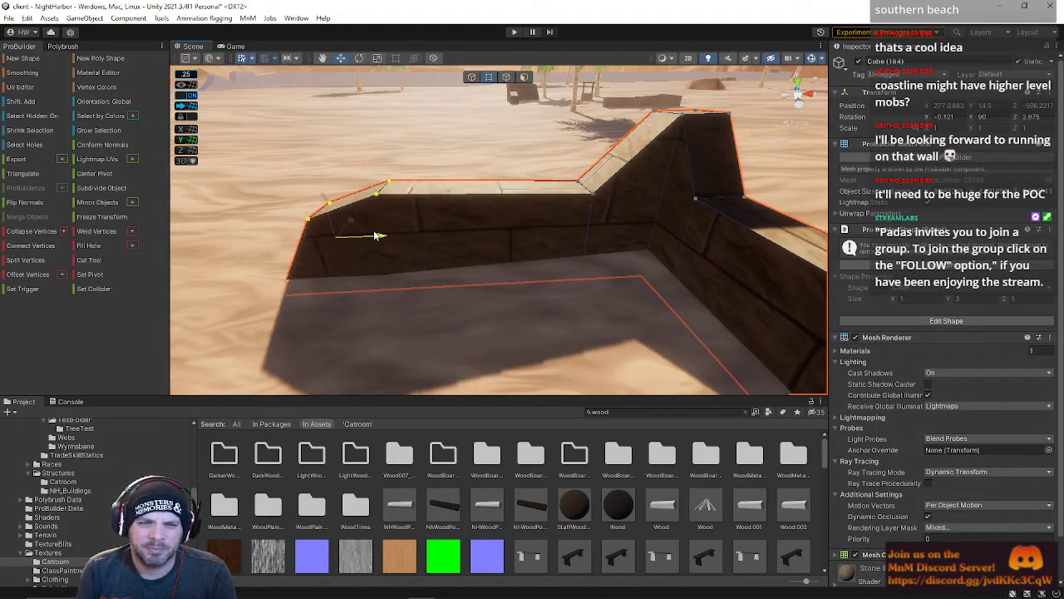
Step: Insert a vertical edge loop midway along the lengthened arm and raise the top face beside it into a block
{"action": "left_click", "coordinate": [507, 76]}
{"action": "left_click", "coordinate": [449, 196]}
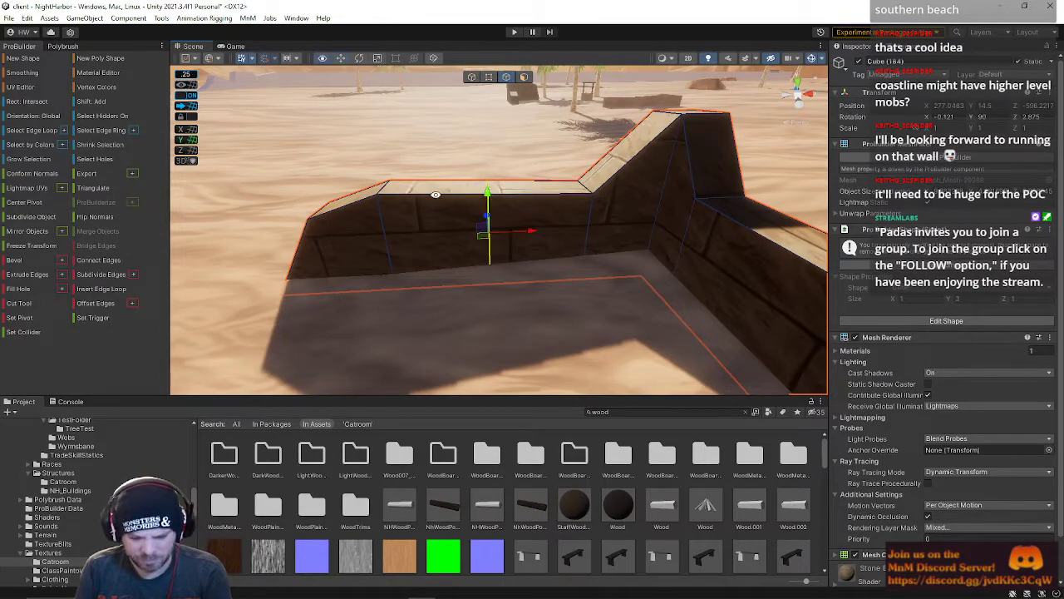
{"action": "left_click", "coordinate": [523, 78]}
{"action": "left_click", "coordinate": [433, 185]}
{"action": "left_click_drag", "start_coordinate": [435, 154], "coordinate": [429, 121]}
{"action": "right_click_drag", "start_coordinate": [457, 184], "coordinate": [496, 104]}
Step: Reduce the grid snap to 0.125 and narrow the raised block by moving the vertices on its outer side inward
{"action": "left_click", "coordinate": [490, 77]}
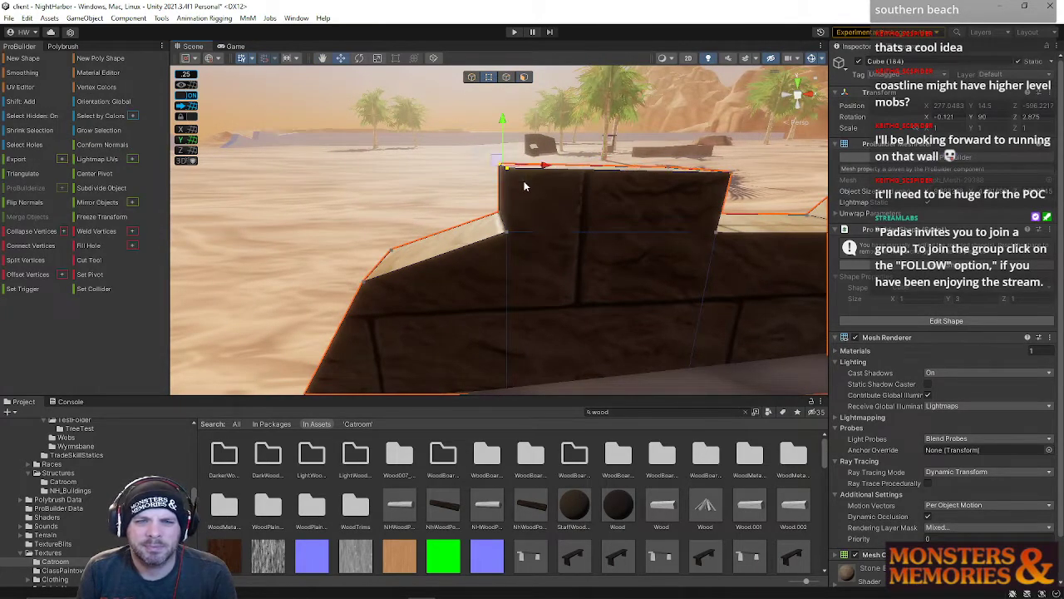
{"action": "key", "text": "f"}
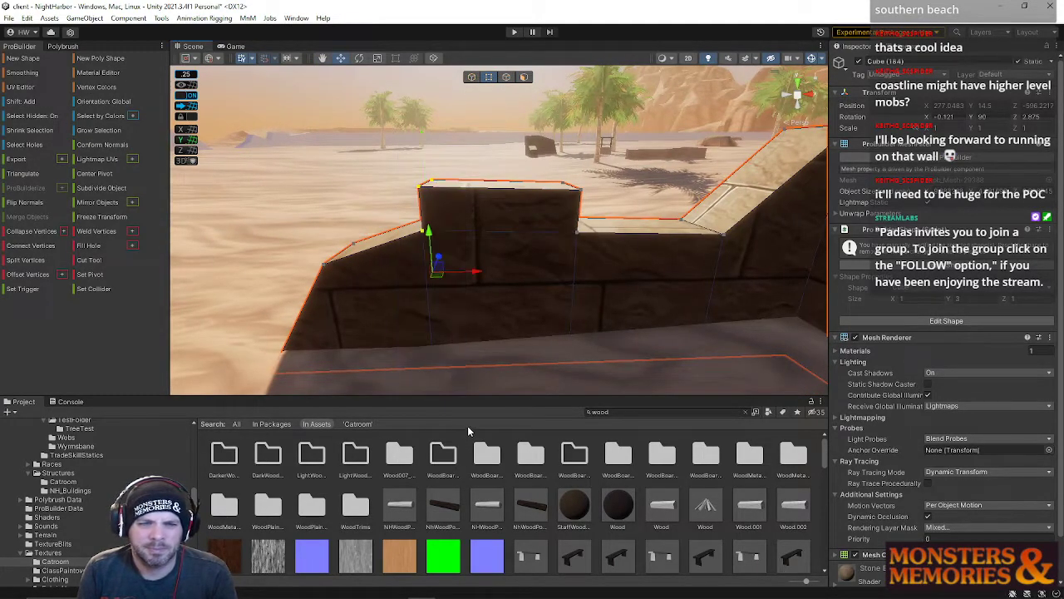
{"action": "left_click_drag", "start_coordinate": [475, 277], "coordinate": [525, 281]}
{"action": "key", "text": "w"}
{"action": "right_click_drag", "start_coordinate": [525, 282], "coordinate": [515, 285]}
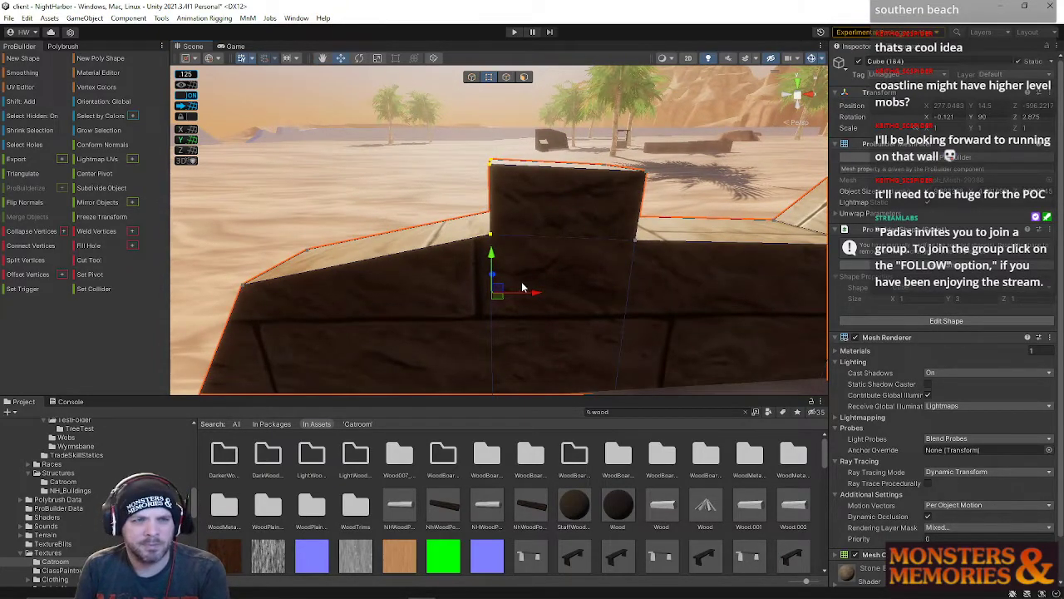
{"action": "left_click_drag", "start_coordinate": [533, 298], "coordinate": [524, 295]}
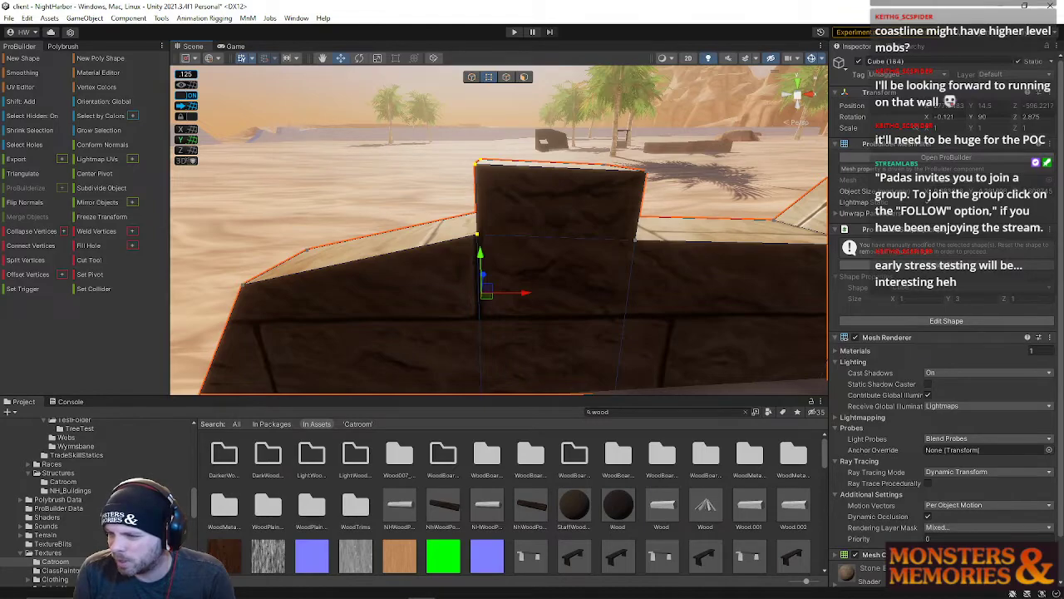
Step: Return to object editing, turn the whole ruin about the vertical axis, and set its Y rotation to 0
{"action": "key", "text": "s"}
{"action": "right_click_drag", "start_coordinate": [462, 157], "coordinate": [574, 270]}
{"action": "left_click", "coordinate": [471, 78]}
{"action": "key", "text": "s"}
{"action": "key", "text": "e"}
{"action": "left_click_drag", "start_coordinate": [470, 262], "coordinate": [653, 264]}
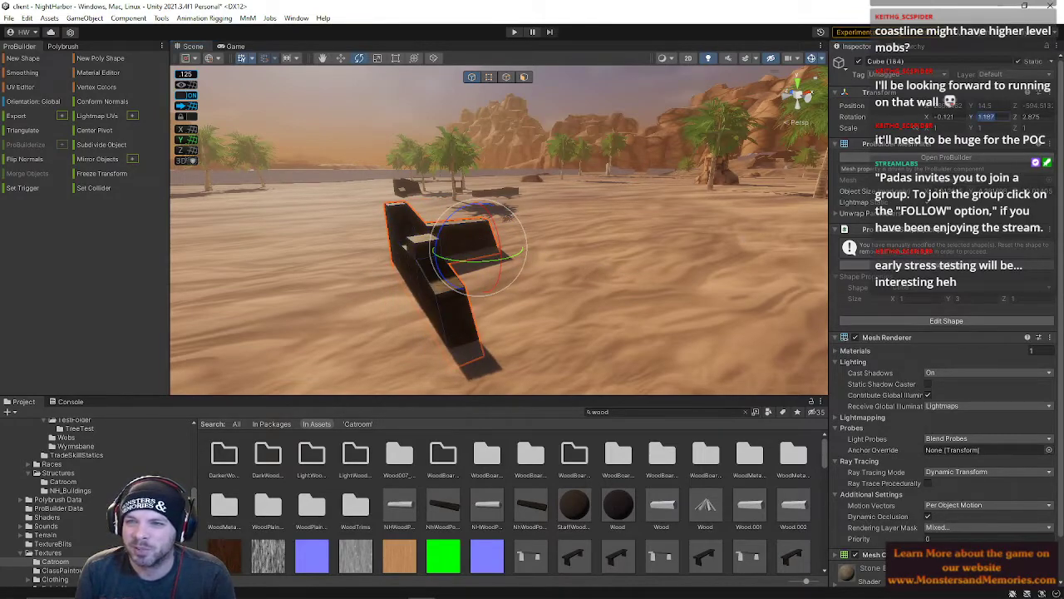
{"action": "type", "text": "0"}
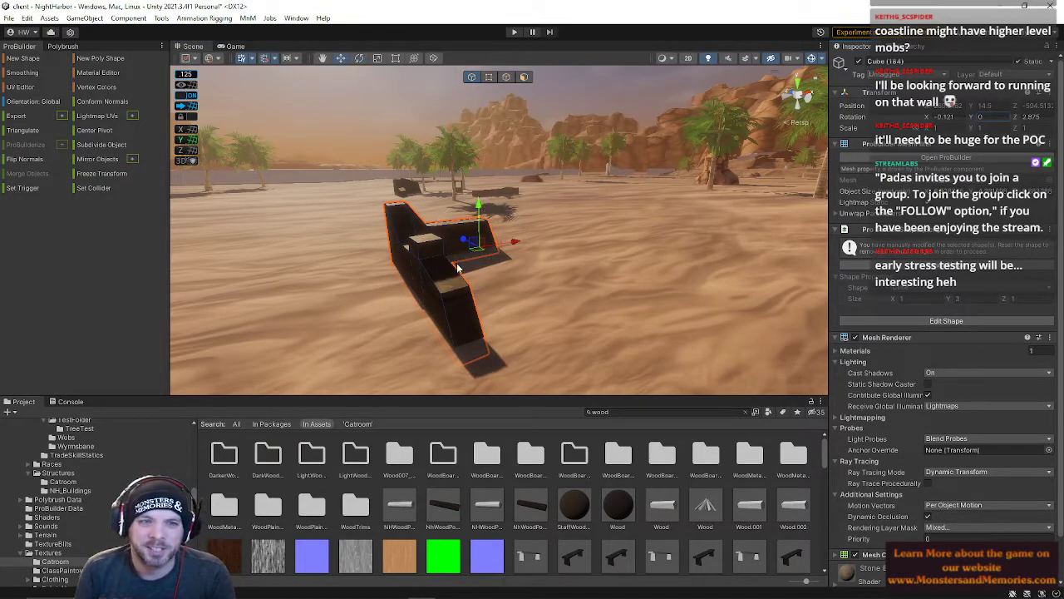
Step: Move the ruin to a new spot on the sand and set its Y rotation to -90
{"action": "right_click_drag", "start_coordinate": [512, 242], "coordinate": [499, 295]}
{"action": "left_click_drag", "start_coordinate": [492, 266], "coordinate": [662, 250]}
{"action": "right_click_drag", "start_coordinate": [663, 250], "coordinate": [610, 331]}
{"action": "key", "text": "e"}
{"action": "left_click_drag", "start_coordinate": [467, 326], "coordinate": [846, 208]}
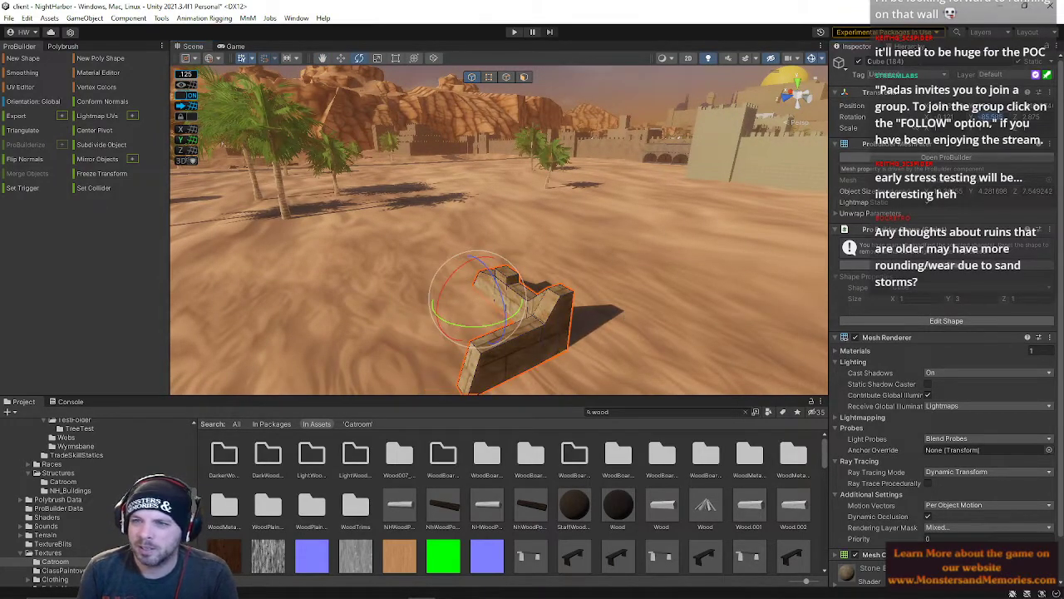
{"action": "type", "text": "-90w"}
{"action": "left_click_drag", "start_coordinate": [456, 288], "coordinate": [423, 231]}
{"action": "key", "text": "w"}
{"action": "right_click_drag", "start_coordinate": [423, 231], "coordinate": [403, 249]}
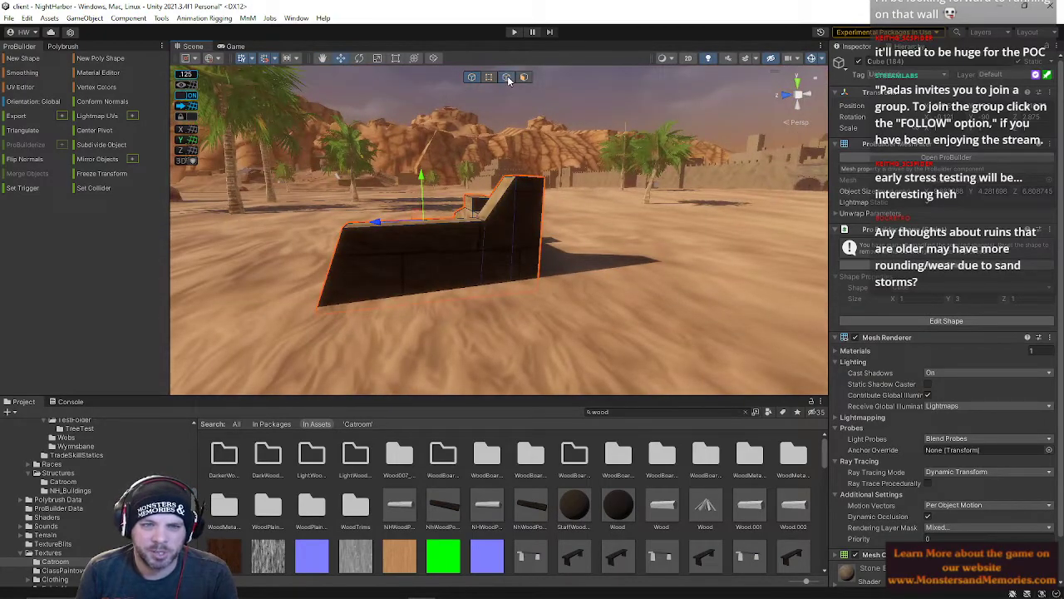
Step: Lower the inner top edge of the ruin's raised block slightly so its top slopes
{"action": "left_click", "coordinate": [507, 76]}
{"action": "key", "text": "alt+u"}
{"action": "right_click_drag", "start_coordinate": [410, 236], "coordinate": [529, 260]}
{"action": "key", "text": "w"}
{"action": "key", "text": "w"}
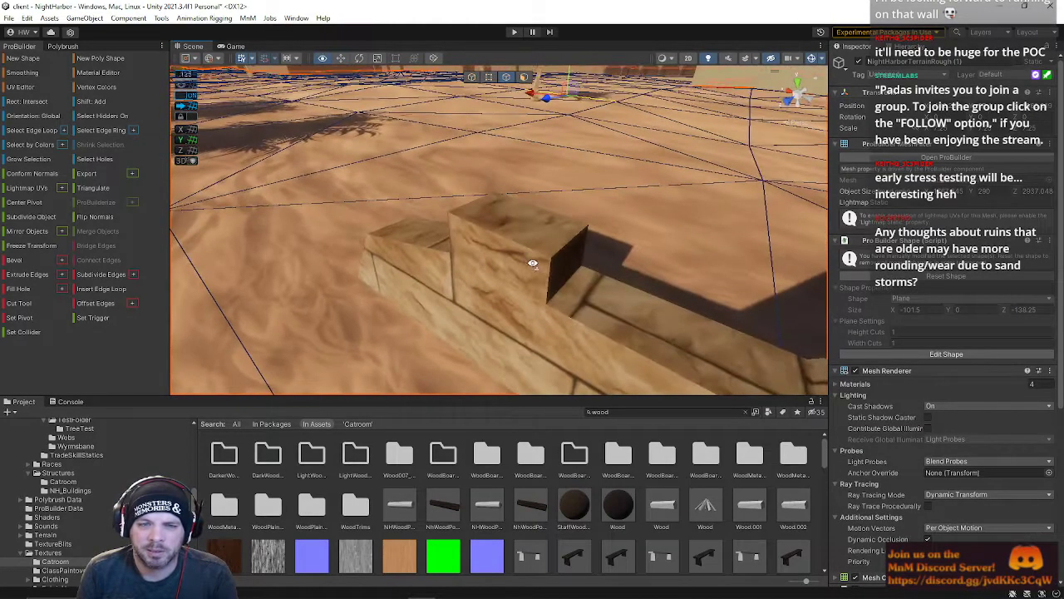
{"action": "left_click", "coordinate": [569, 254]}
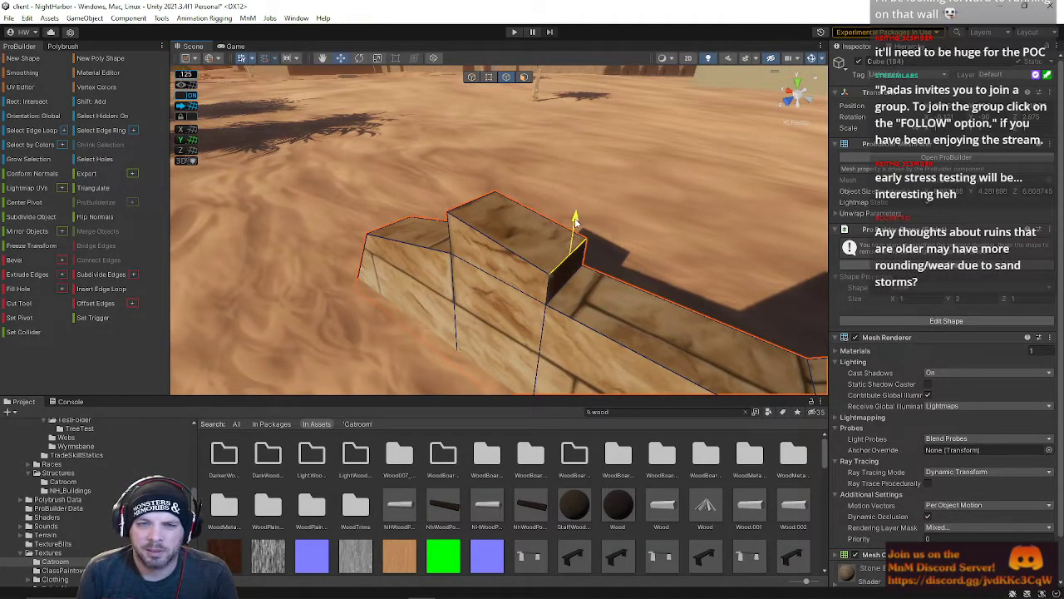
{"action": "right_click_drag", "start_coordinate": [564, 254], "coordinate": [641, 165]}
Step: Shift the opposite edge of the ruin's raised block slightly to make its side uneven
{"action": "left_click", "coordinate": [642, 165]}
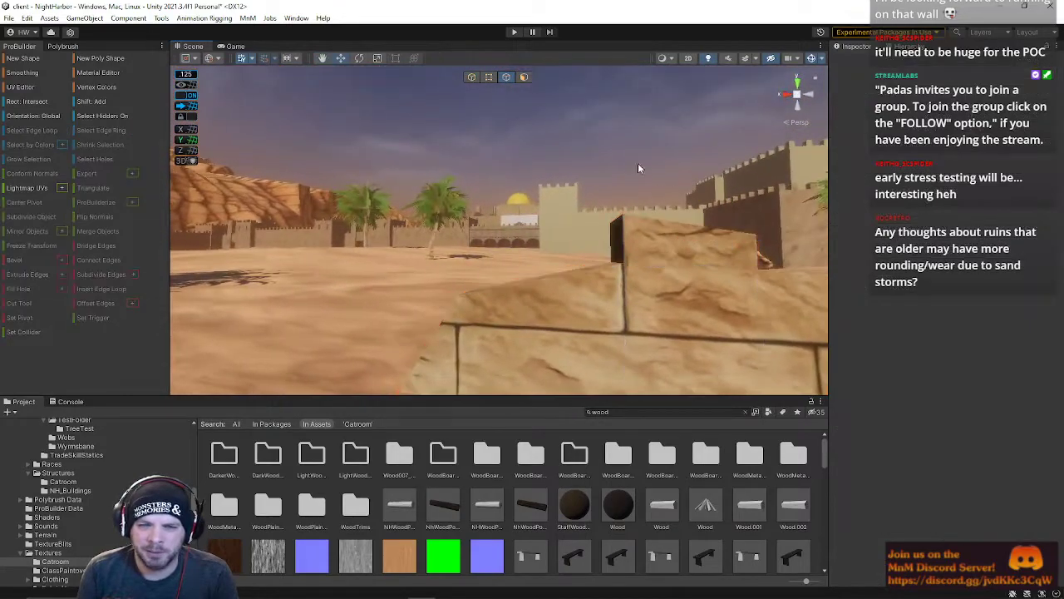
{"action": "left_click", "coordinate": [622, 229]}
{"action": "left_click_drag", "start_coordinate": [574, 222], "coordinate": [585, 226]}
{"action": "right_click_drag", "start_coordinate": [585, 225], "coordinate": [574, 204]}
{"action": "key", "text": "s"}
{"action": "left_click", "coordinate": [553, 157]}
Step: Add an edge loop across the sloping arm beside the ruin's tall corner and raise its top edge
{"action": "right_click_drag", "start_coordinate": [556, 243], "coordinate": [625, 283]}
{"action": "key", "text": "a"}
{"action": "key", "text": "s"}
{"action": "key", "text": "d"}
{"action": "key", "text": "w"}
{"action": "key", "text": "e"}
{"action": "left_click", "coordinate": [660, 239]}
{"action": "key", "text": "a"}
{"action": "right_click_drag", "start_coordinate": [666, 248], "coordinate": [765, 268]}
{"action": "key", "text": "d"}
{"action": "left_click_drag", "start_coordinate": [632, 194], "coordinate": [640, 119]}
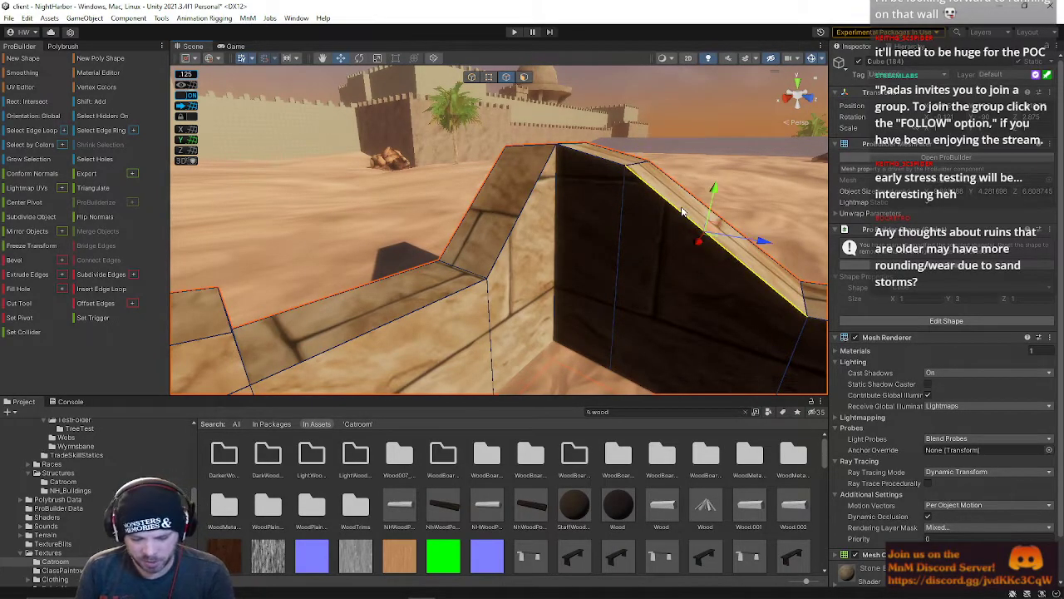
Step: Insert another edge loop midway down that slope, lower its top edge, and shift it toward the corner
{"action": "key", "text": "alt+u"}
{"action": "left_click", "coordinate": [710, 230]}
{"action": "left_click_drag", "start_coordinate": [726, 181], "coordinate": [722, 205]}
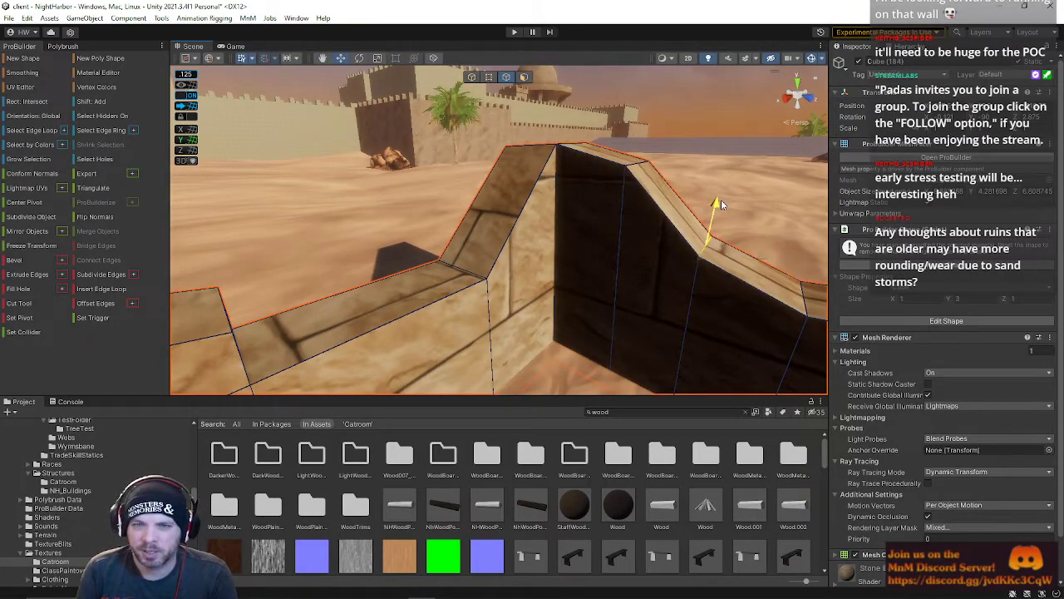
{"action": "left_click_drag", "start_coordinate": [766, 257], "coordinate": [728, 259]}
{"action": "right_click_drag", "start_coordinate": [722, 268], "coordinate": [529, 216]}
{"action": "left_click", "coordinate": [480, 158]}
Step: Examine the existing stone-block ruins near the cliffs from several angles
{"action": "right_click_drag", "start_coordinate": [480, 158], "coordinate": [436, 251]}
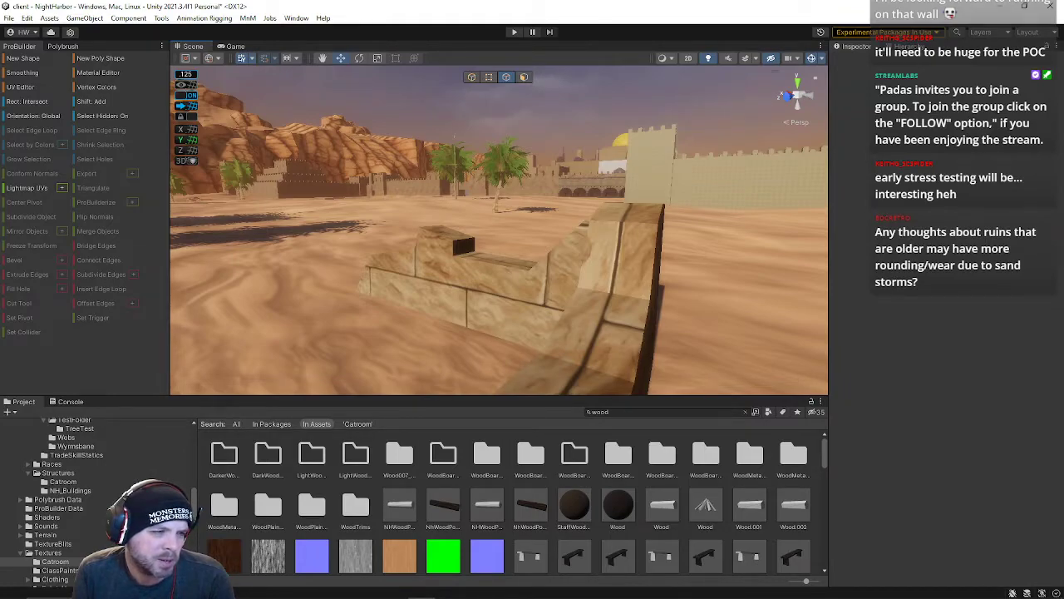
{"action": "right_click_drag", "start_coordinate": [416, 318], "coordinate": [504, 278]}
{"action": "key", "text": "w"}
{"action": "left_click", "coordinate": [635, 243]}
{"action": "right_click_drag", "start_coordinate": [323, 297], "coordinate": [362, 280]}
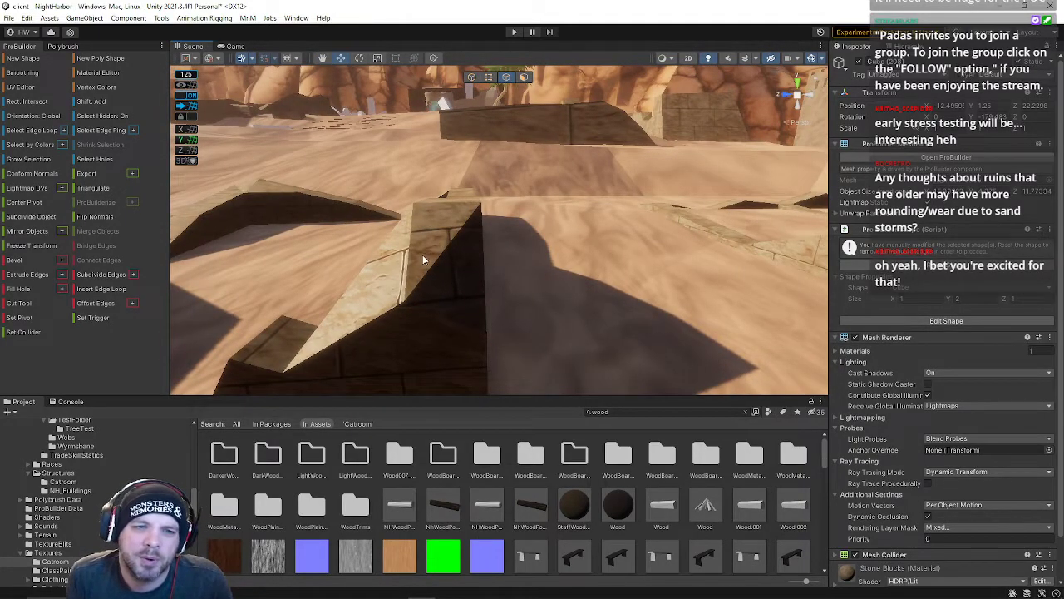
{"action": "right_click_drag", "start_coordinate": [449, 222], "coordinate": [525, 240]}
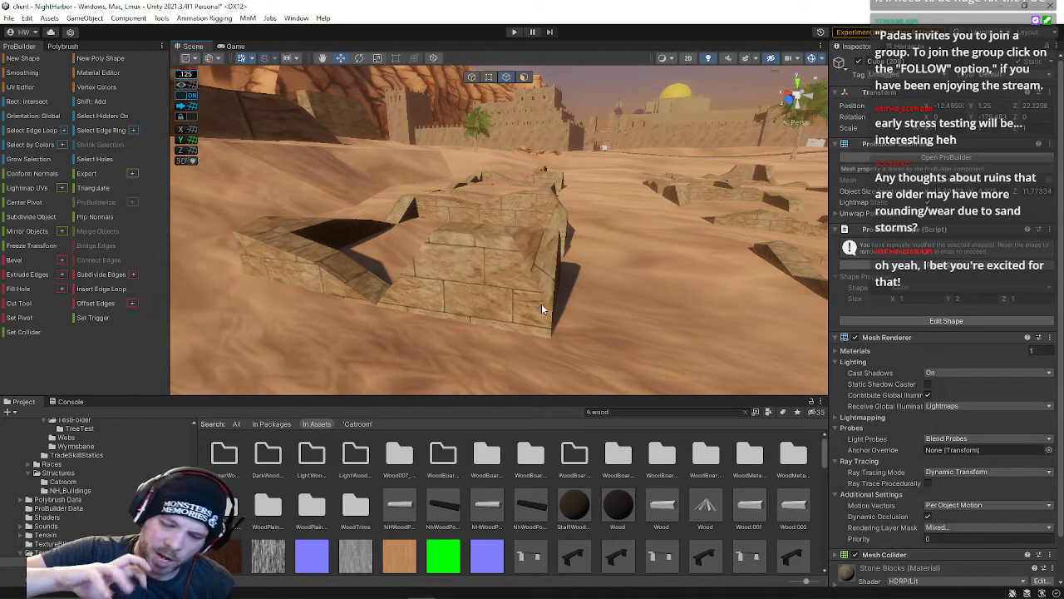
Step: Lengthen the isolated stone ruin near the palms by moving its lower end's vertices outward
{"action": "right_click_drag", "start_coordinate": [524, 385], "coordinate": [642, 221]}
{"action": "key", "text": "w"}
{"action": "right_click_drag", "start_coordinate": [846, 202], "coordinate": [606, 223]}
{"action": "right_click_drag", "start_coordinate": [883, 208], "coordinate": [479, 122]}
{"action": "left_click", "coordinate": [490, 78]}
{"action": "left_click", "coordinate": [477, 196]}
{"action": "left_click_drag", "start_coordinate": [475, 161], "coordinate": [597, 233]}
{"action": "left_click_drag", "start_coordinate": [569, 196], "coordinate": [613, 198]}
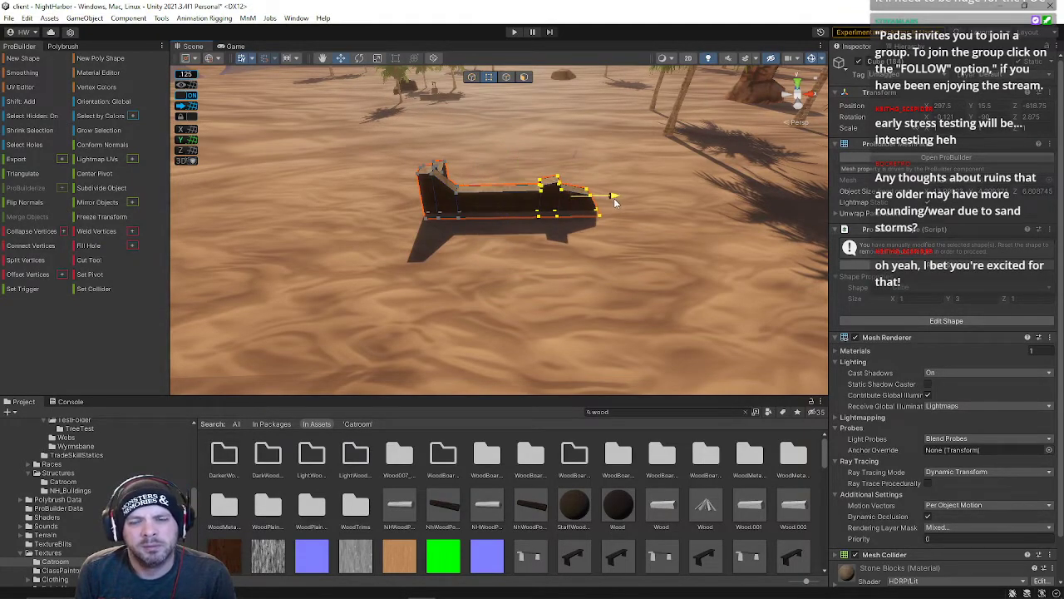
Step: Insert an edge loop midway along the ruin's low wall and lower its top edge to form a sag
{"action": "key", "text": "k"}
{"action": "left_click", "coordinate": [496, 196]}
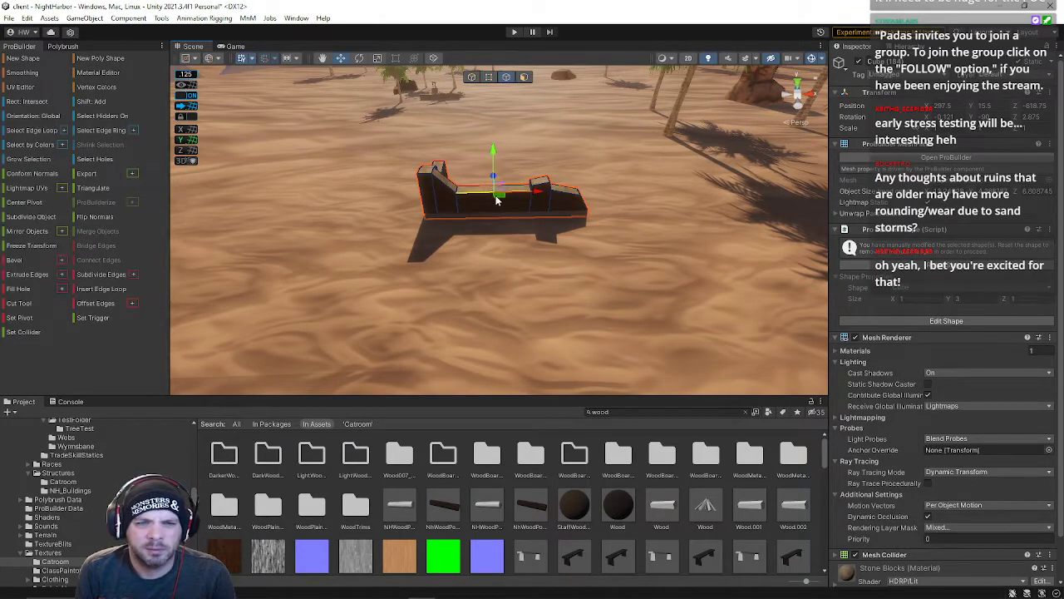
{"action": "key", "text": "w"}
{"action": "right_click_drag", "start_coordinate": [492, 195], "coordinate": [485, 148]}
{"action": "left_click_drag", "start_coordinate": [483, 160], "coordinate": [503, 187], "text": "alt"}
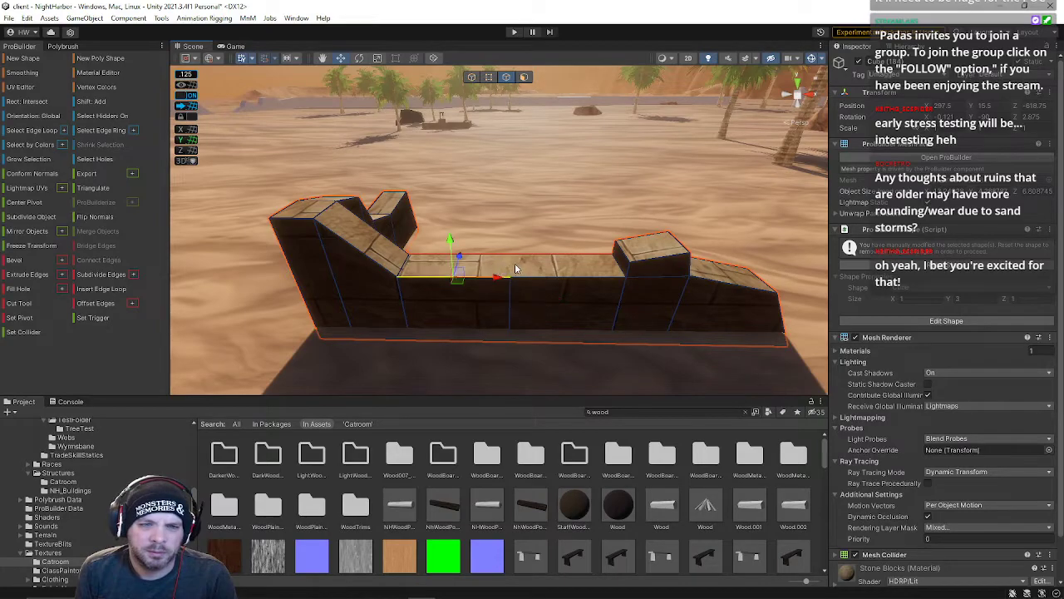
{"action": "left_click_drag", "start_coordinate": [511, 238], "coordinate": [511, 255]}
{"action": "right_click_drag", "start_coordinate": [511, 255], "coordinate": [503, 179]}
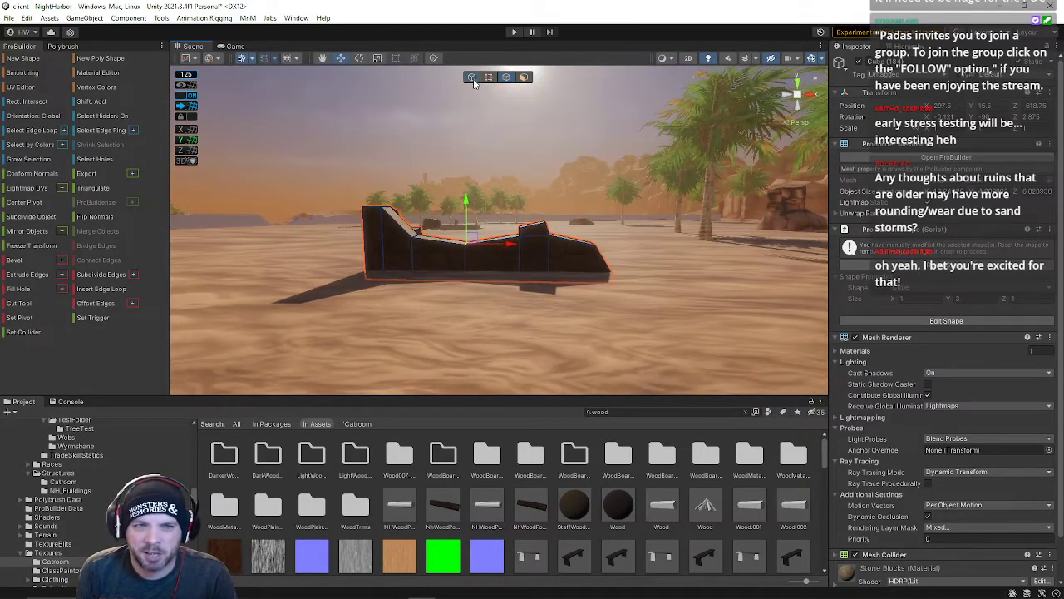
Step: Move the whole reshaped ruin piece along the sand to X 303.875
{"action": "left_click", "coordinate": [472, 77]}
{"action": "left_click_drag", "start_coordinate": [530, 241], "coordinate": [634, 242]}
{"action": "right_click_drag", "start_coordinate": [627, 242], "coordinate": [464, 288]}
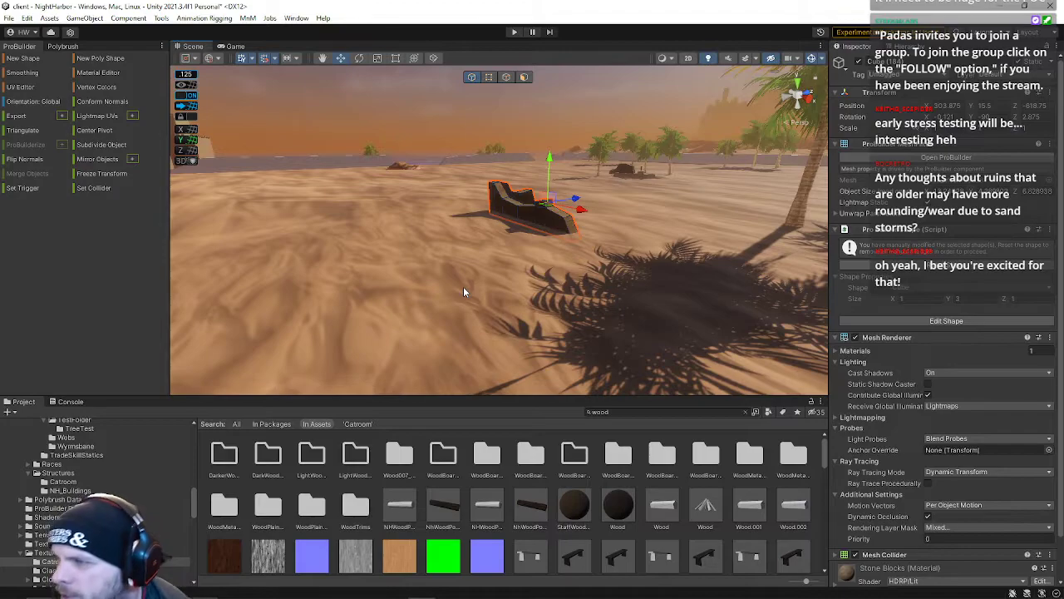
Step: Copy the rocks from the city wall's corner out onto the open desert near the palms
{"action": "mouse_move", "coordinate": [395, 237]}
{"action": "right_mouse_down"}
{"action": "mouse_move", "coordinate": [106, 225]}
{"action": "mouse_move", "coordinate": [137, 214]}
{"action": "mouse_move", "coordinate": [523, 215]}
{"action": "mouse_move", "coordinate": [503, 227]}
{"action": "mouse_move", "coordinate": [515, 230]}
{"action": "mouse_move", "coordinate": [396, 239]}
{"action": "right_mouse_up"}
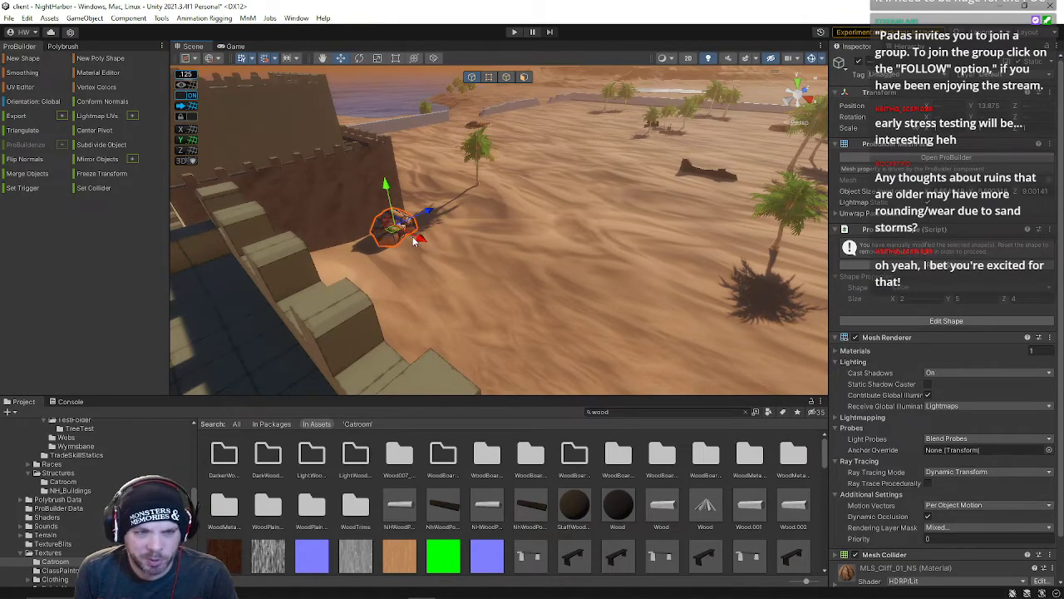
{"action": "right_click_drag", "start_coordinate": [632, 324], "coordinate": [705, 300]}
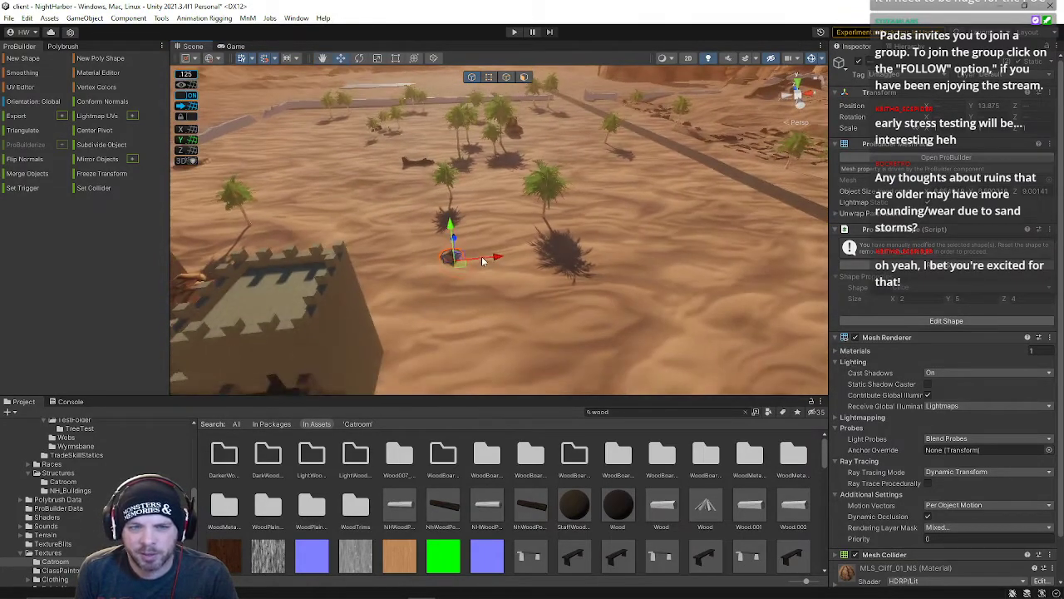
{"action": "right_click_drag", "start_coordinate": [630, 272], "coordinate": [547, 264]}
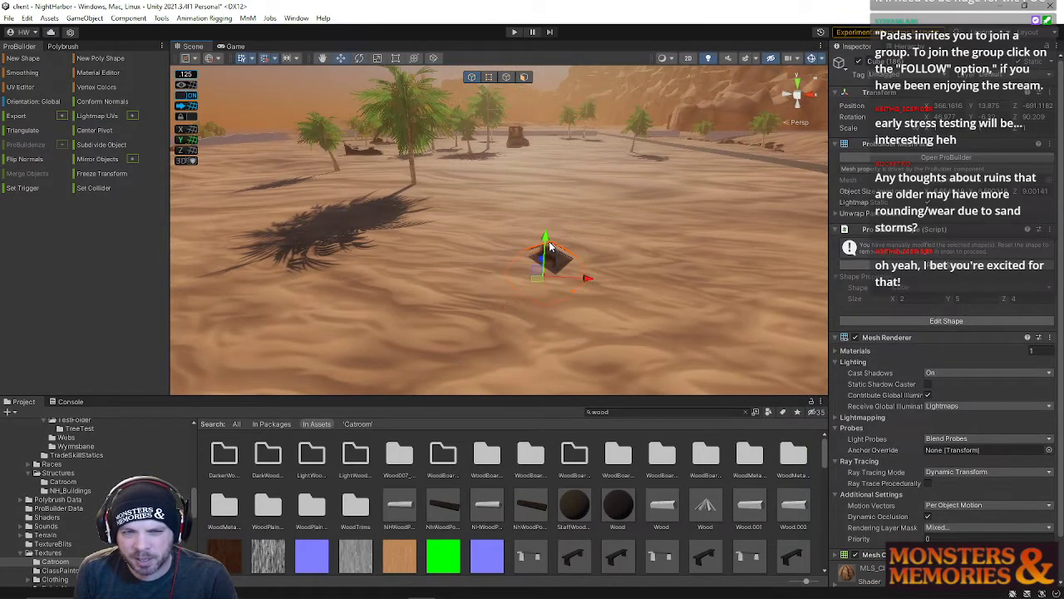
Step: Raise and rotate one copied rock, shifting it to Y 16 and Z -689.625 so it rests against its neighbor
{"action": "right_click_drag", "start_coordinate": [545, 232], "coordinate": [527, 197]}
{"action": "left_click_drag", "start_coordinate": [616, 297], "coordinate": [688, 307]}
{"action": "right_click_drag", "start_coordinate": [687, 306], "coordinate": [453, 341]}
{"action": "key", "text": "r"}
{"action": "left_click_drag", "start_coordinate": [487, 280], "coordinate": [500, 282]}
{"action": "right_click_drag", "start_coordinate": [501, 281], "coordinate": [555, 256]}
{"action": "key", "text": "e"}
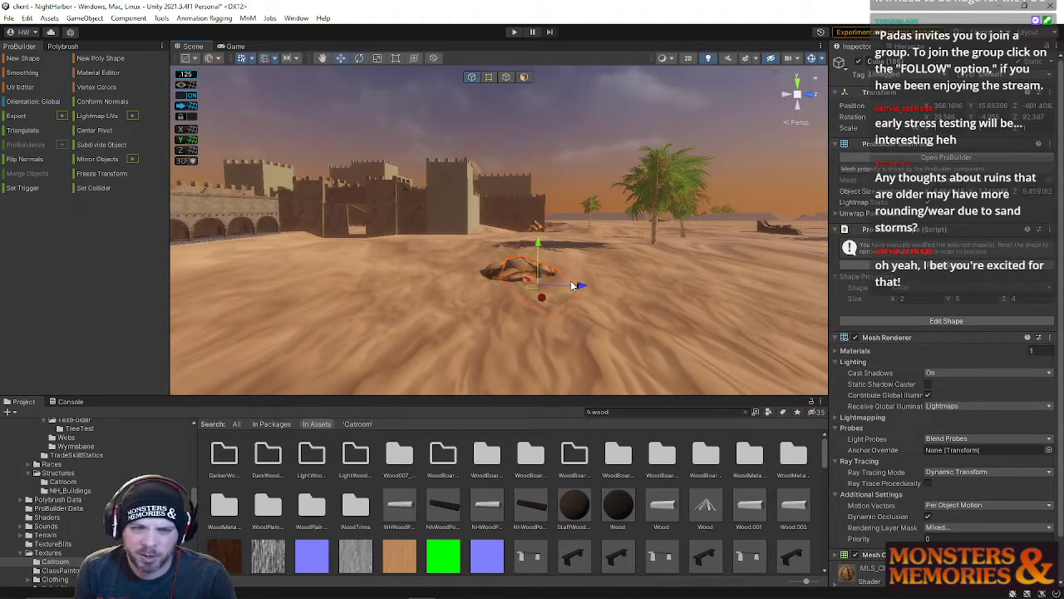
{"action": "left_click_drag", "start_coordinate": [580, 277], "coordinate": [600, 279]}
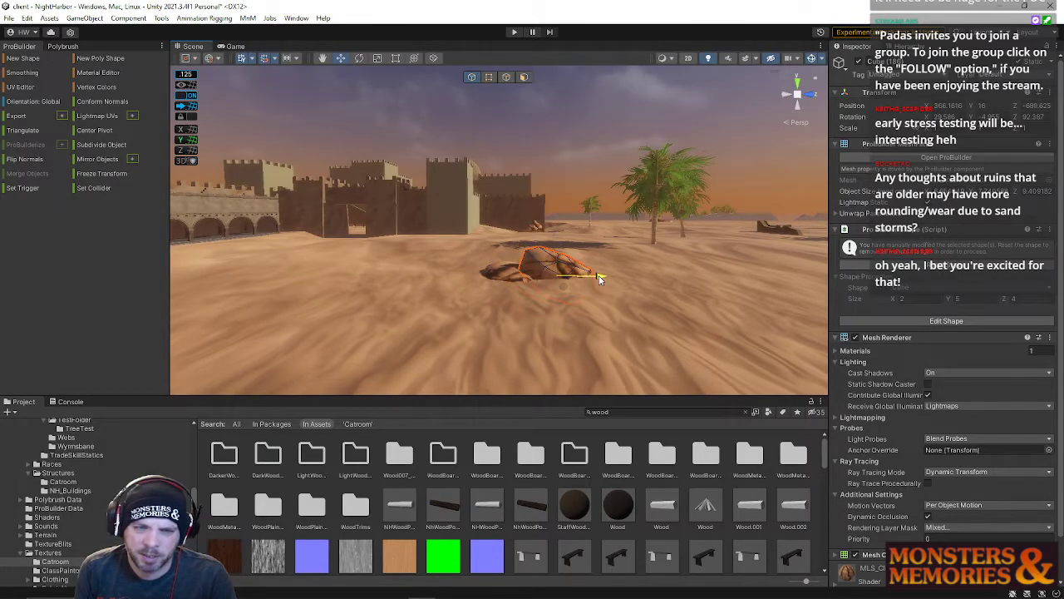
Step: Duplicate the lower rock of the pair, then place and rotate the copy as a third rock in the cluster
{"action": "left_click", "coordinate": [569, 171]}
{"action": "key", "text": "a"}
{"action": "right_click_drag", "start_coordinate": [556, 253], "coordinate": [788, 297]}
{"action": "key", "text": "w"}
{"action": "left_click", "coordinate": [633, 278]}
{"action": "key", "text": "s"}
{"action": "right_click_drag", "start_coordinate": [634, 278], "coordinate": [545, 304]}
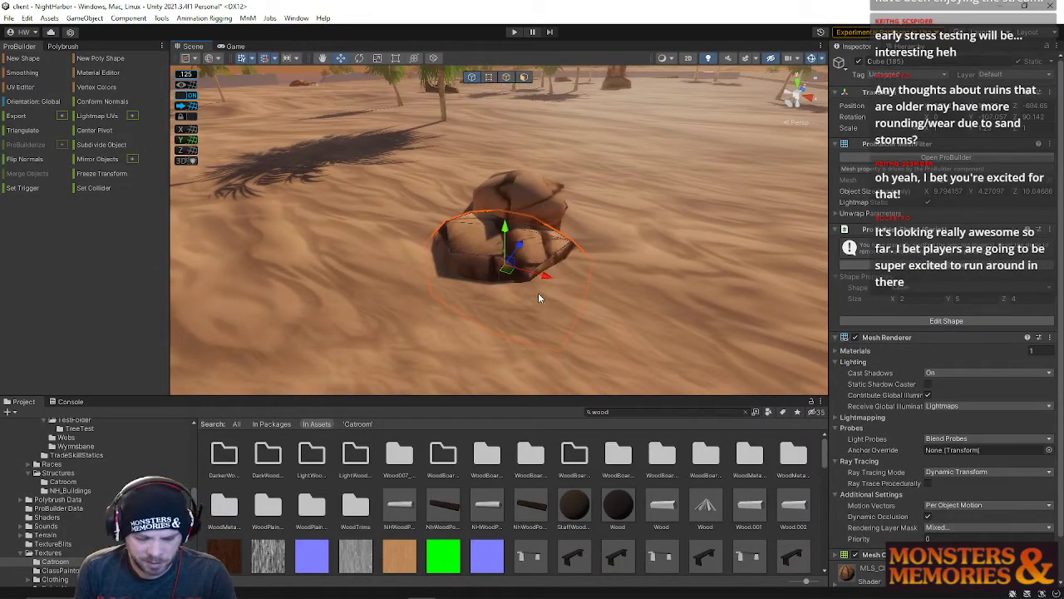
{"action": "left_click_drag", "start_coordinate": [541, 278], "coordinate": [628, 239]}
{"action": "key", "text": "e"}
{"action": "mouse_move", "coordinate": [629, 279]}
{"action": "left_mouse_down"}
{"action": "mouse_move", "coordinate": [696, 276]}
{"action": "mouse_move", "coordinate": [634, 261]}
{"action": "left_mouse_up"}
{"action": "key", "text": "w"}
Step: Reshape the third rock by shifting vertices along its outline
{"action": "left_click", "coordinate": [489, 79]}
{"action": "left_click_drag", "start_coordinate": [532, 158], "coordinate": [615, 270], "text": "alt"}
{"action": "left_click_drag", "start_coordinate": [637, 318], "coordinate": [513, 273]}
{"action": "left_click_drag", "start_coordinate": [500, 169], "coordinate": [514, 158]}
{"action": "left_click_drag", "start_coordinate": [586, 242], "coordinate": [613, 241]}
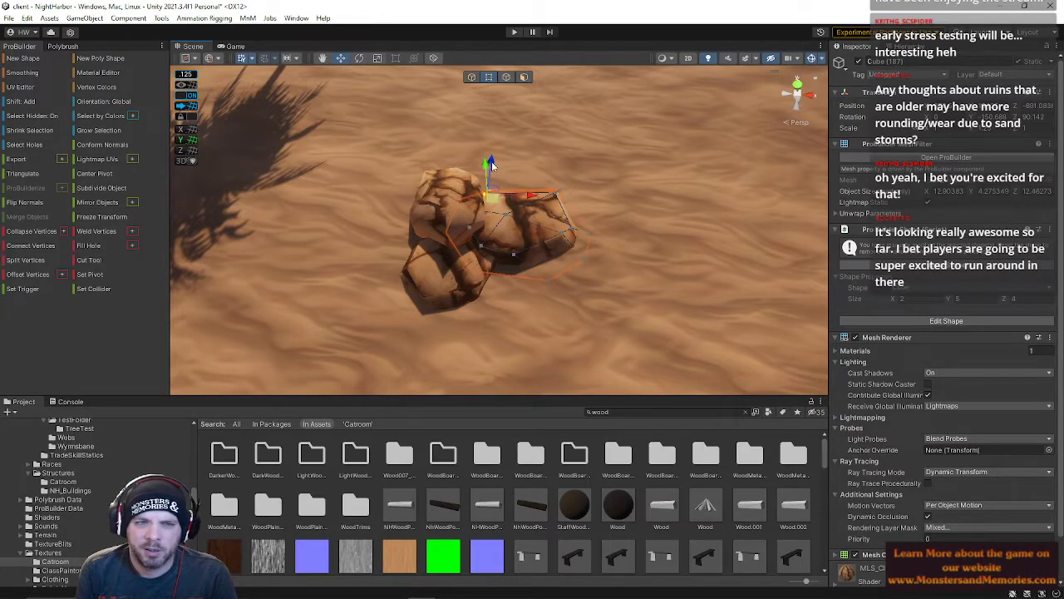
{"action": "left_click_drag", "start_coordinate": [491, 165], "coordinate": [492, 150]}
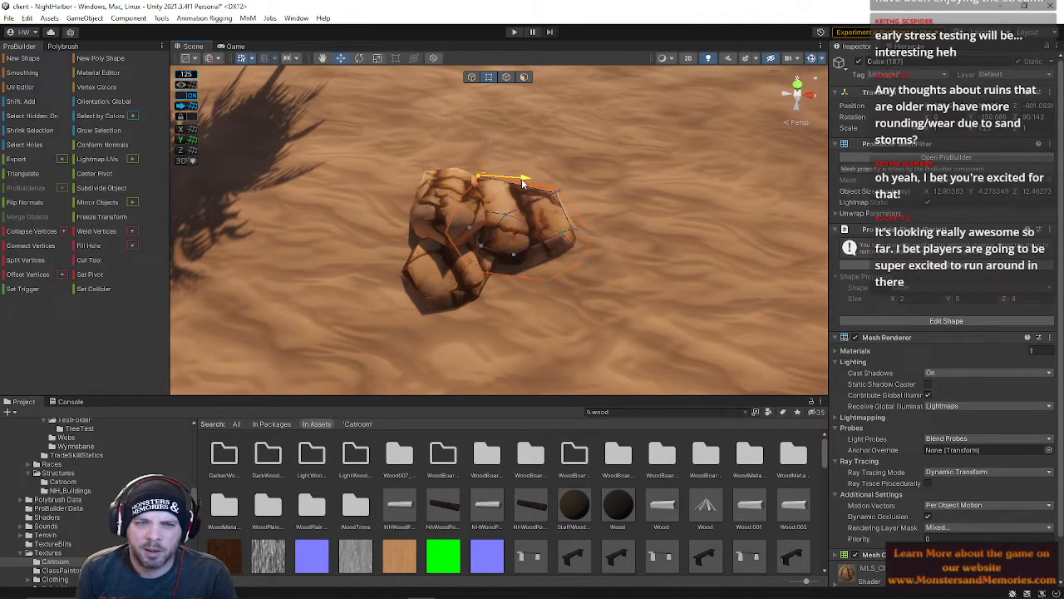
{"action": "left_click_drag", "start_coordinate": [479, 240], "coordinate": [480, 239]}
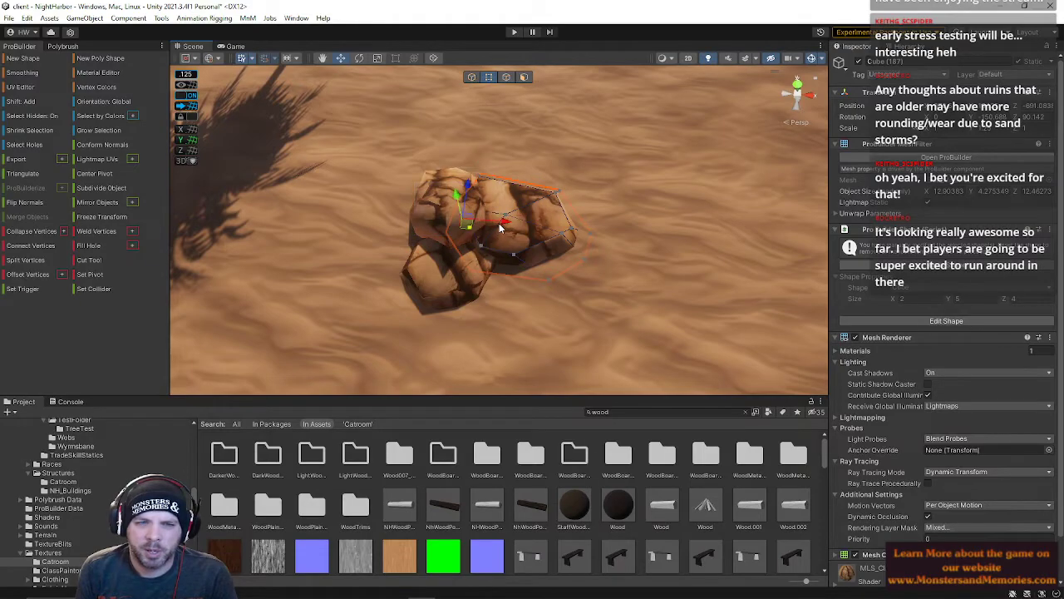
Step: Tilt the cluster's tall rock to an X rotation of 16.18 so it leans differently against the others
{"action": "right_click_drag", "start_coordinate": [492, 222], "coordinate": [515, 90]}
{"action": "left_click", "coordinate": [345, 104]}
{"action": "right_click_drag", "start_coordinate": [345, 104], "coordinate": [383, 196]}
{"action": "key", "text": "s"}
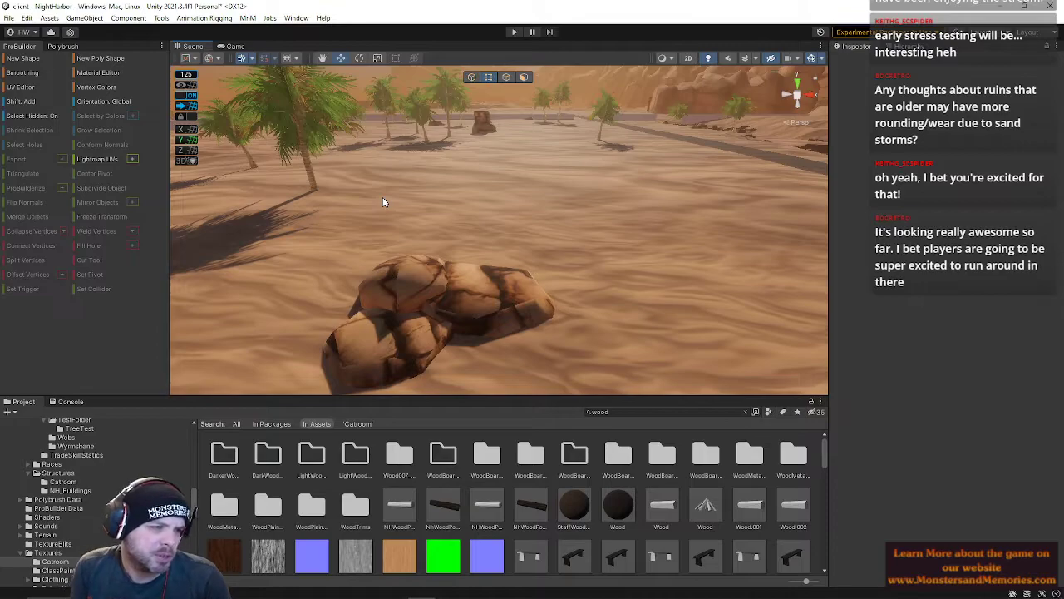
{"action": "right_click_drag", "start_coordinate": [365, 274], "coordinate": [420, 172]}
{"action": "key", "text": "q"}
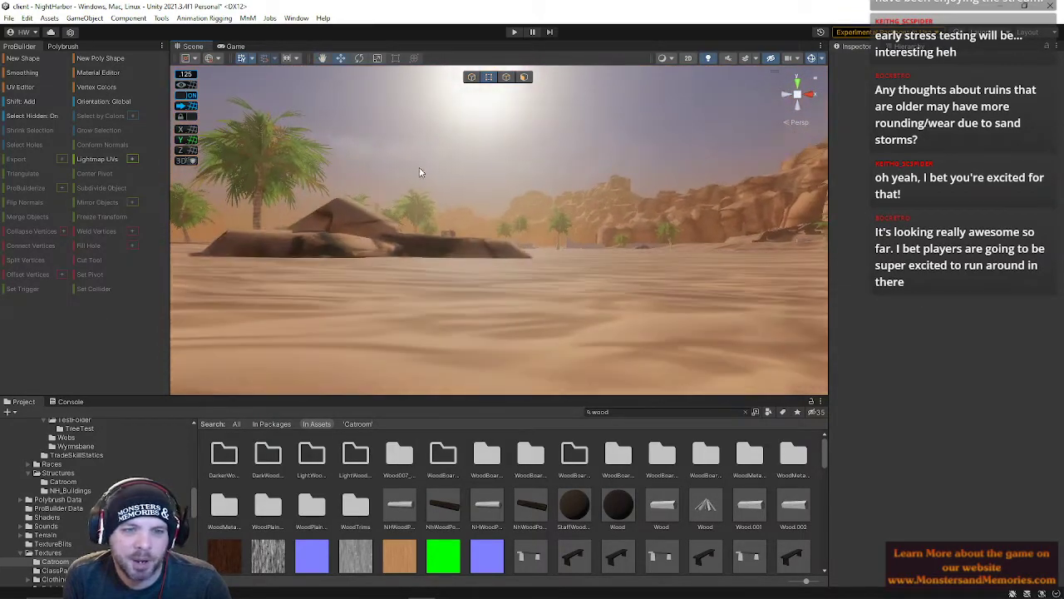
{"action": "left_click", "coordinate": [478, 85]}
{"action": "right_click_drag", "start_coordinate": [499, 193], "coordinate": [557, 259]}
{"action": "key", "text": "e"}
{"action": "left_click", "coordinate": [470, 243]}
{"action": "key", "text": "e"}
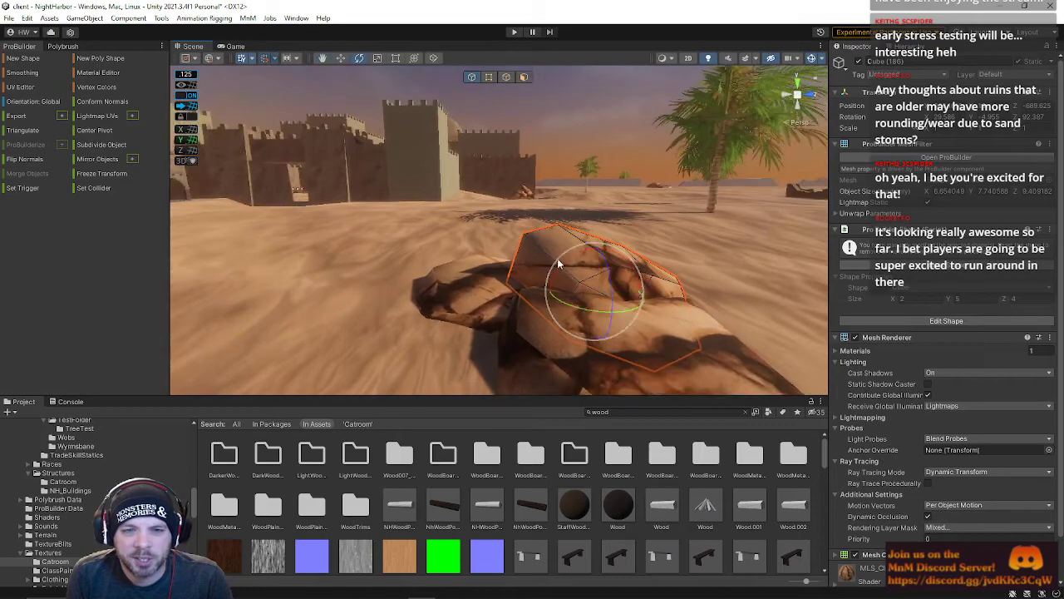
{"action": "left_click_drag", "start_coordinate": [584, 251], "coordinate": [609, 221]}
{"action": "left_click", "coordinate": [601, 137]}
Step: Pull the tall rock's vertices outward on the side facing the third rock to make its shape irregular
{"action": "right_click_drag", "start_coordinate": [601, 137], "coordinate": [594, 259]}
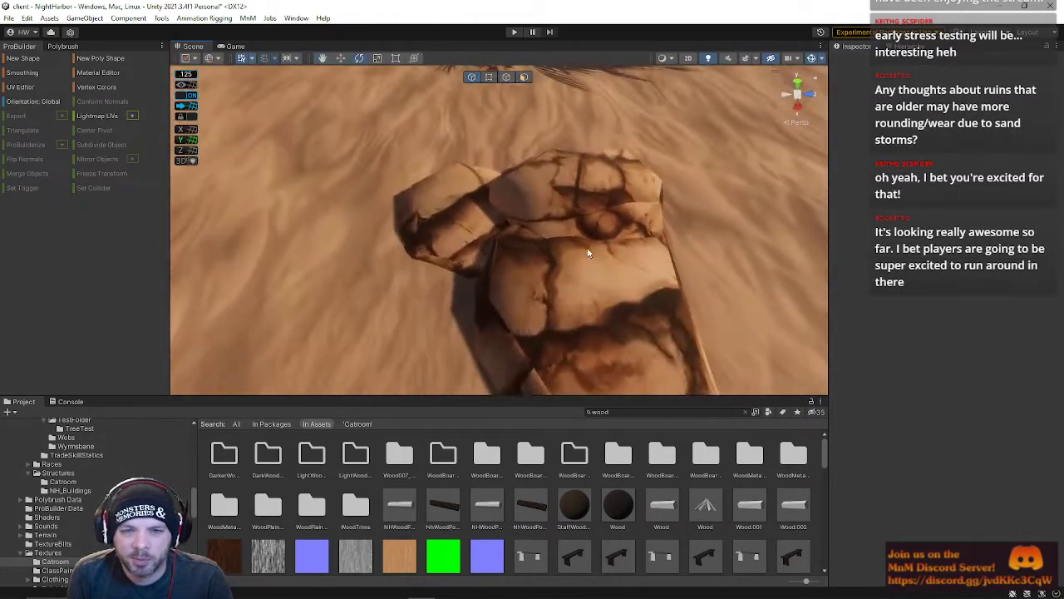
{"action": "left_click", "coordinate": [592, 201]}
{"action": "right_click_drag", "start_coordinate": [593, 201], "coordinate": [579, 278]}
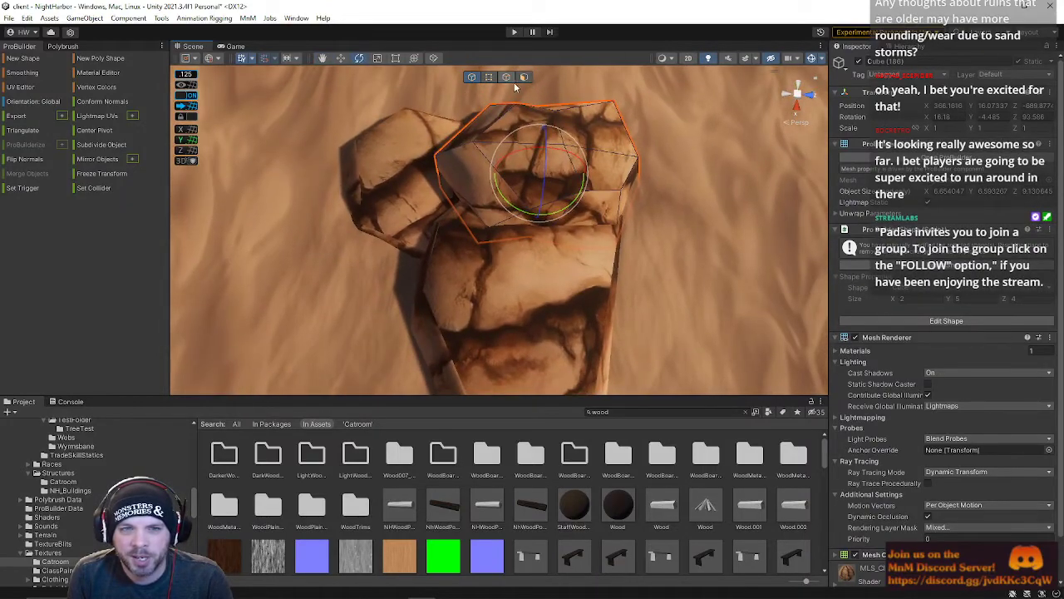
{"action": "left_click", "coordinate": [490, 78]}
{"action": "left_click_drag", "start_coordinate": [541, 257], "coordinate": [575, 278]}
{"action": "left_click_drag", "start_coordinate": [509, 257], "coordinate": [508, 281]}
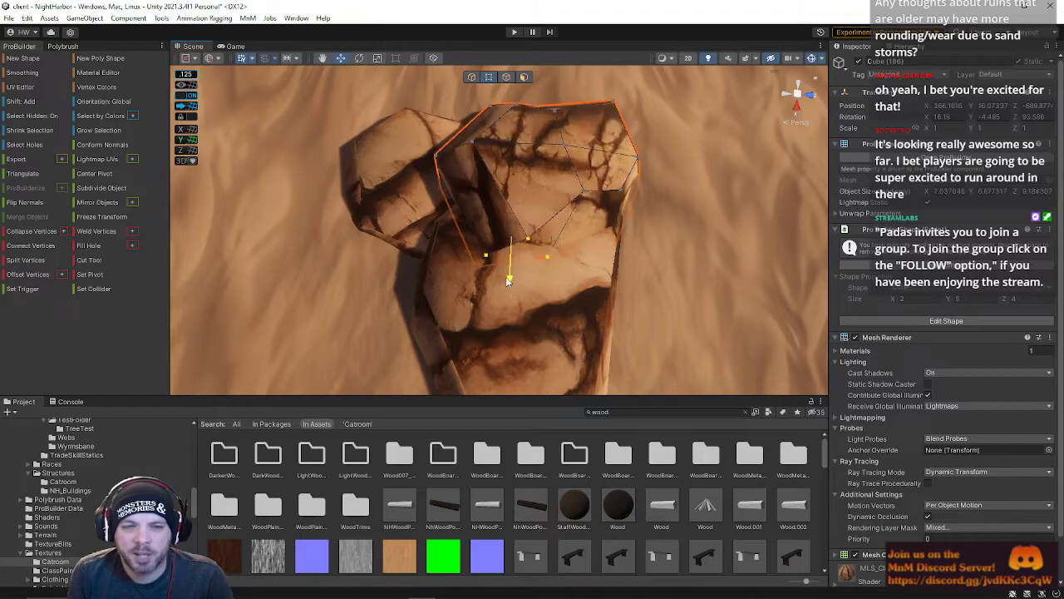
{"action": "left_click_drag", "start_coordinate": [592, 242], "coordinate": [529, 270]}
{"action": "left_click_drag", "start_coordinate": [572, 235], "coordinate": [565, 233]}
{"action": "left_click_drag", "start_coordinate": [565, 233], "coordinate": [585, 88], "text": "alt"}
{"action": "left_click", "coordinate": [585, 88]}
{"action": "right_click_drag", "start_coordinate": [586, 89], "coordinate": [851, 98]}
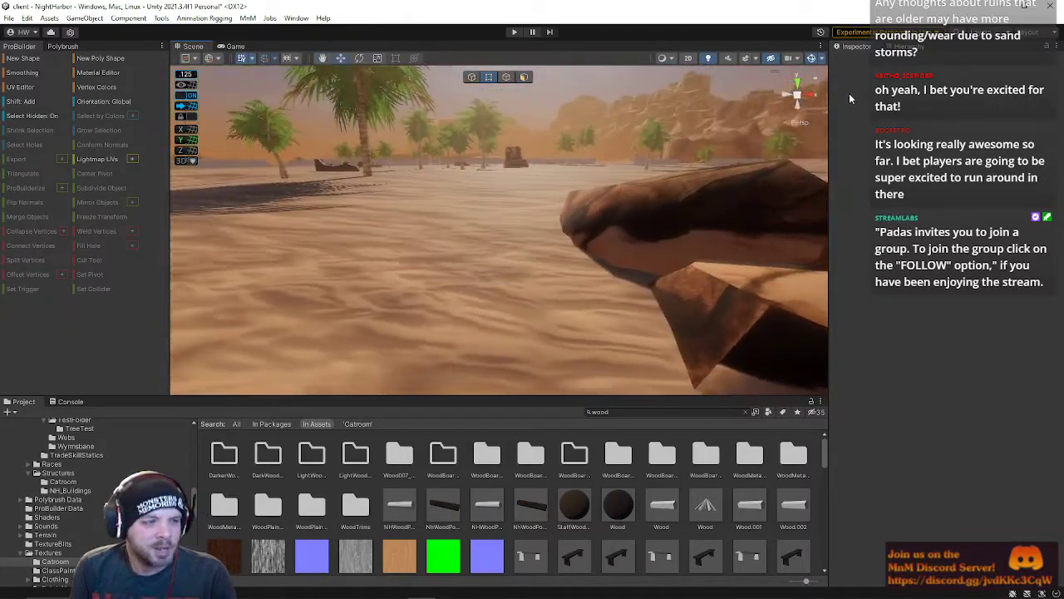
Step: Place a copy of the palm tree on the empty sand toward the shore and scale it up to 1.25
{"action": "right_click_drag", "start_coordinate": [531, 193], "coordinate": [693, 287]}
{"action": "left_click", "coordinate": [495, 235]}
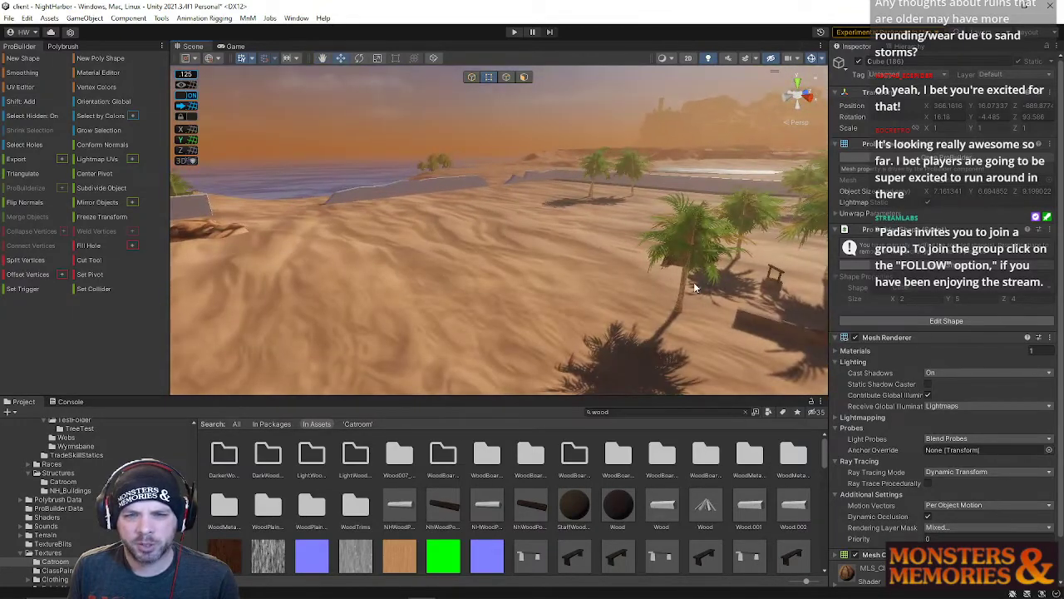
{"action": "left_click", "coordinate": [680, 293]}
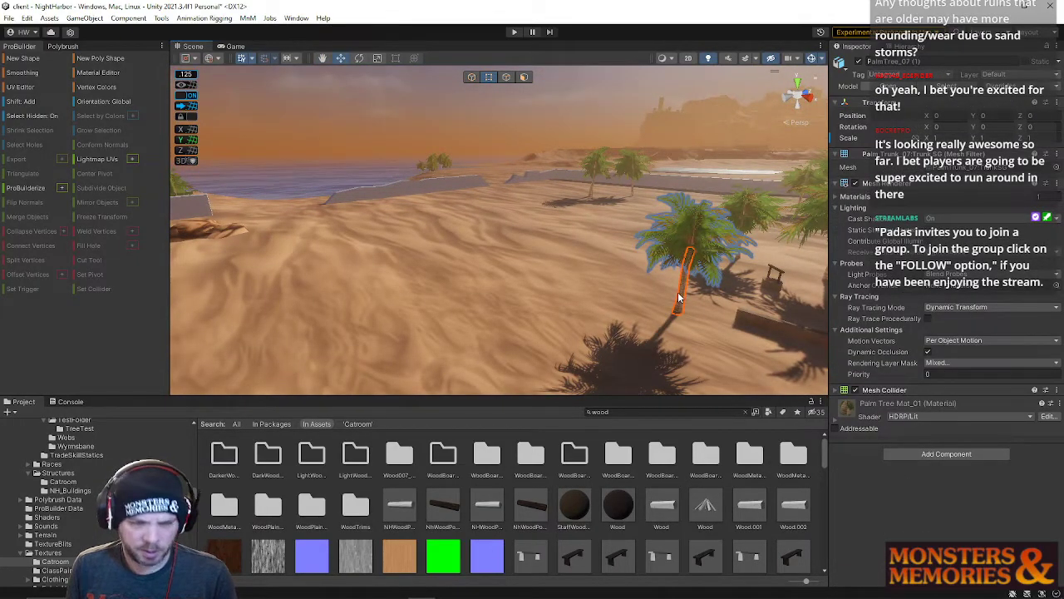
{"action": "left_click", "coordinate": [472, 76]}
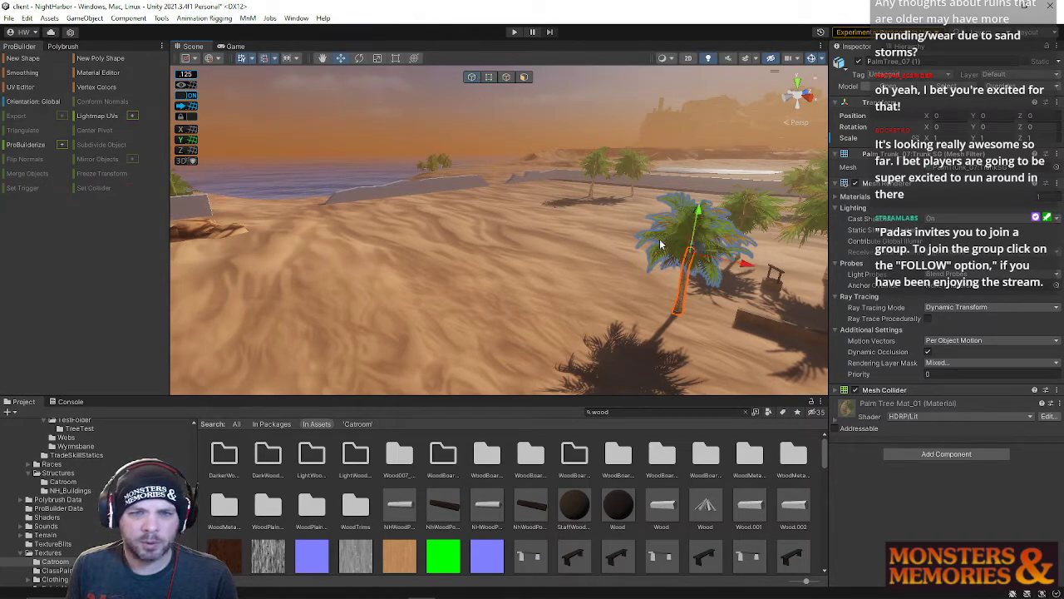
{"action": "left_click_drag", "start_coordinate": [749, 266], "coordinate": [418, 258]}
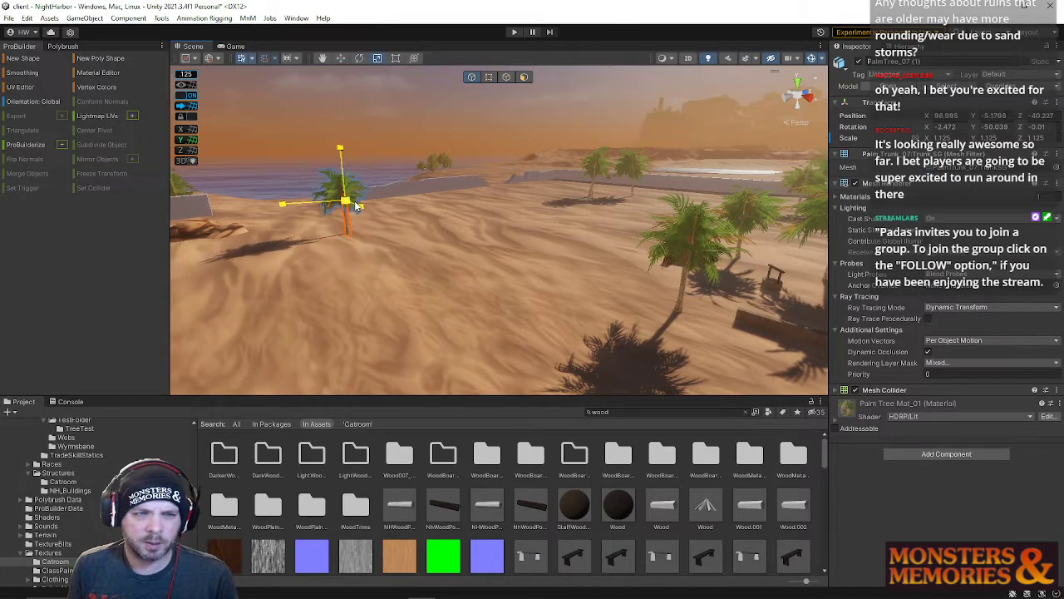
{"action": "left_click", "coordinate": [337, 186]}
{"action": "key", "text": "e"}
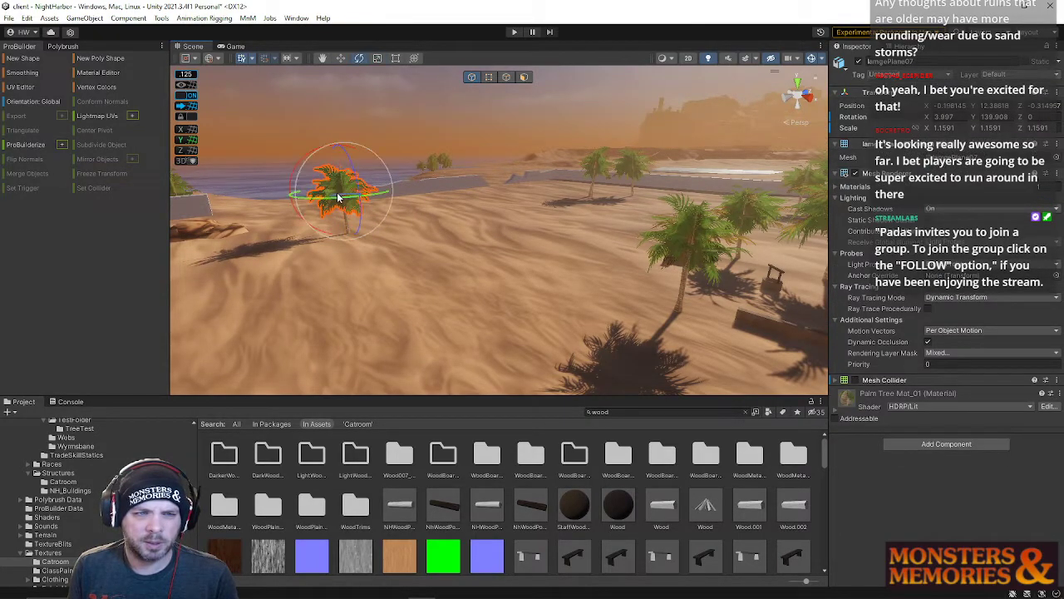
Step: Reselect the copied palm by its trunk and change the transform handle's position mode
{"action": "left_click", "coordinate": [424, 133]}
{"action": "key", "text": "w"}
{"action": "right_click_drag", "start_coordinate": [423, 133], "coordinate": [358, 120]}
{"action": "left_click", "coordinate": [345, 159]}
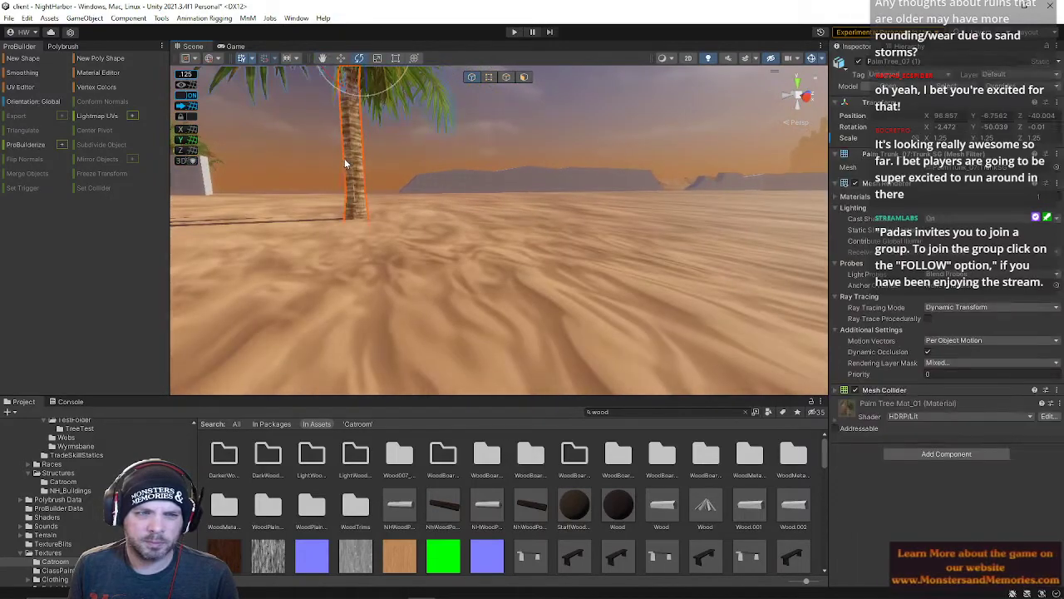
{"action": "right_click_drag", "start_coordinate": [345, 160], "coordinate": [209, 66]}
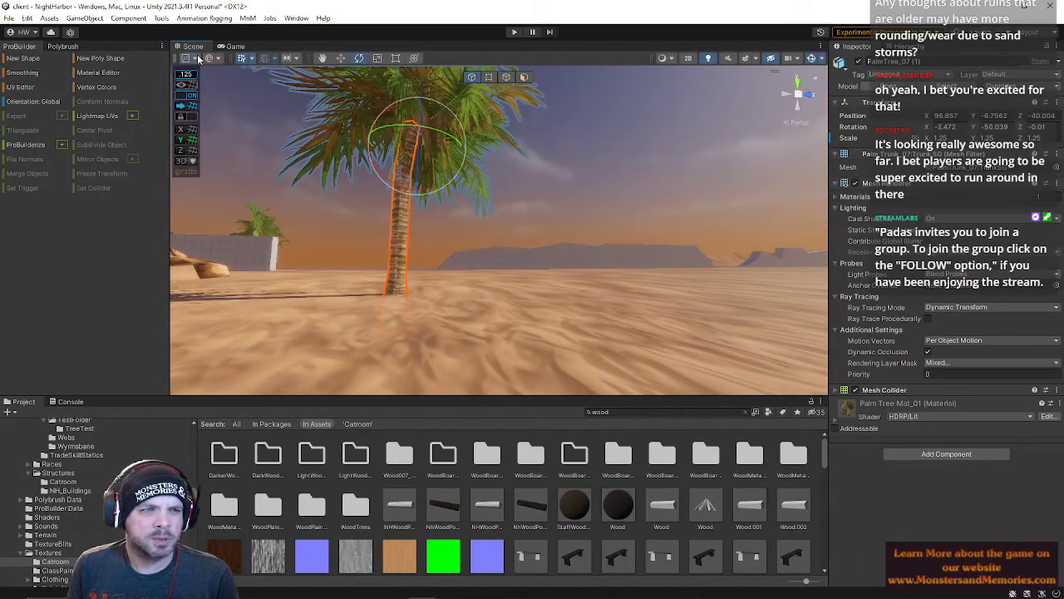
{"action": "left_click", "coordinate": [207, 83]}
{"action": "right_click_drag", "start_coordinate": [366, 191], "coordinate": [527, 193]}
{"action": "left_click", "coordinate": [456, 196]}
Step: Place a copy of a wall-side rock on the open sand, rotated, scaled to 0.625 in X, and raised to Y 13
{"action": "left_click", "coordinate": [259, 215]}
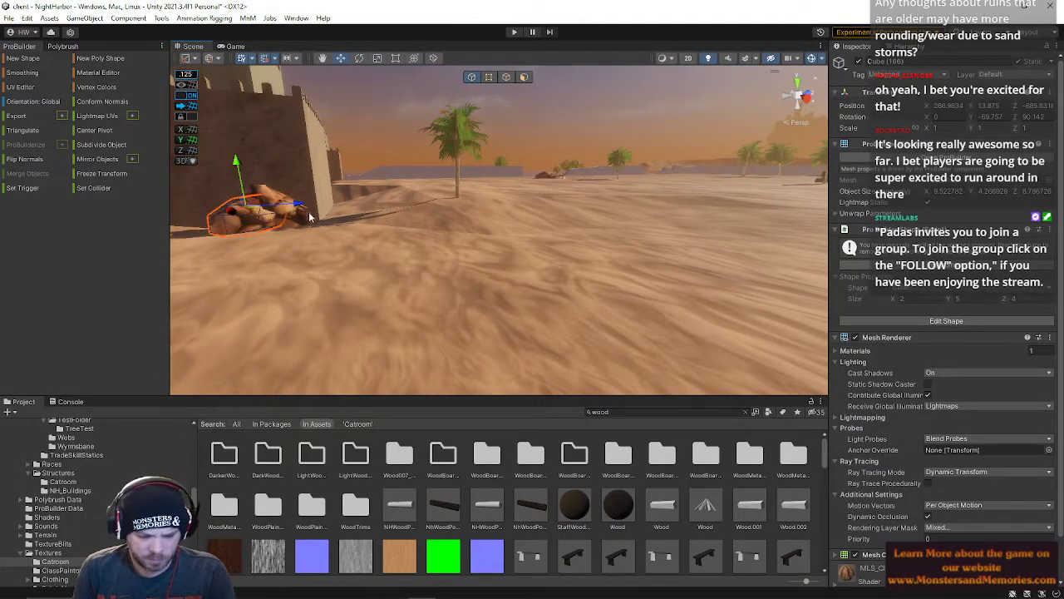
{"action": "left_click_drag", "start_coordinate": [300, 211], "coordinate": [604, 214]}
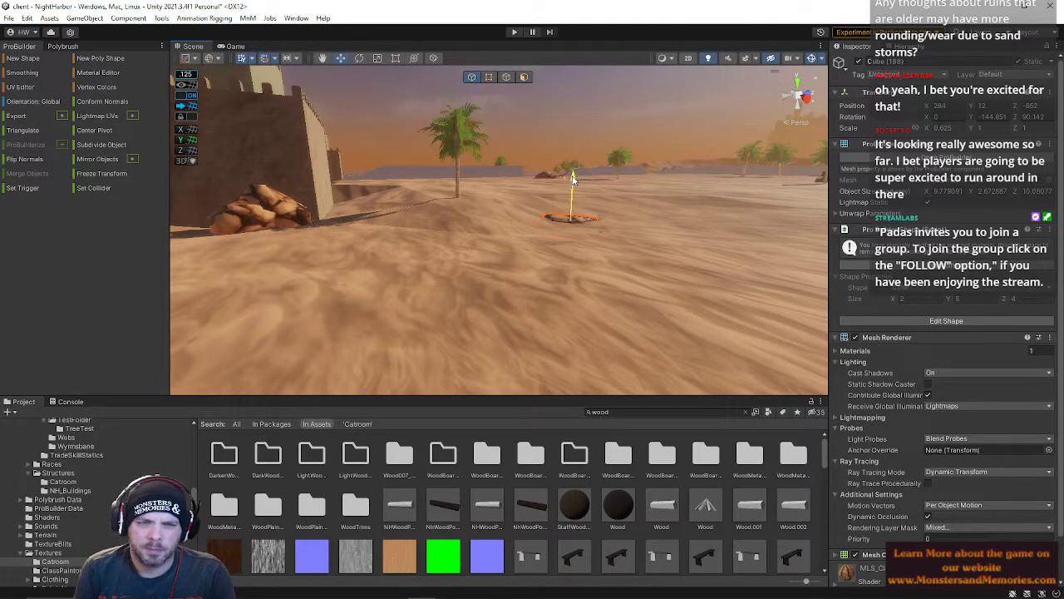
{"action": "left_click_drag", "start_coordinate": [575, 176], "coordinate": [574, 159]}
{"action": "key", "text": "w"}
{"action": "right_click_drag", "start_coordinate": [573, 159], "coordinate": [440, 231]}
{"action": "key", "text": "s"}
Step: Duplicate the flattened rock, move the copy to Z -647, and rotate and enlarge it to 1.125 in X scale
{"action": "key", "text": "ctrl+d"}
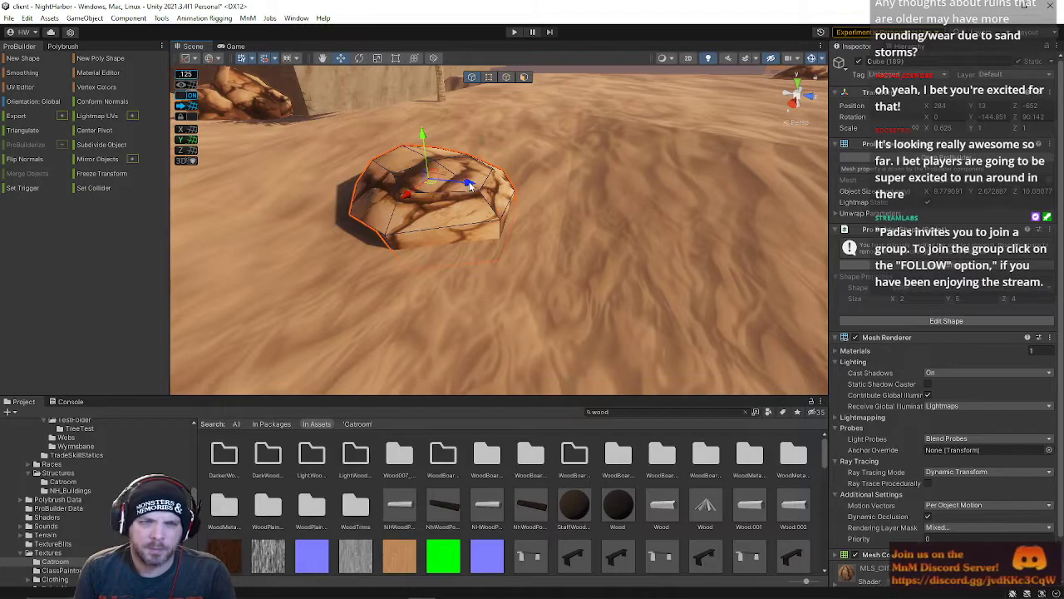
{"action": "left_click_drag", "start_coordinate": [468, 184], "coordinate": [627, 195]}
{"action": "left_click_drag", "start_coordinate": [572, 216], "coordinate": [758, 176]}
{"action": "left_click_drag", "start_coordinate": [568, 173], "coordinate": [562, 189]}
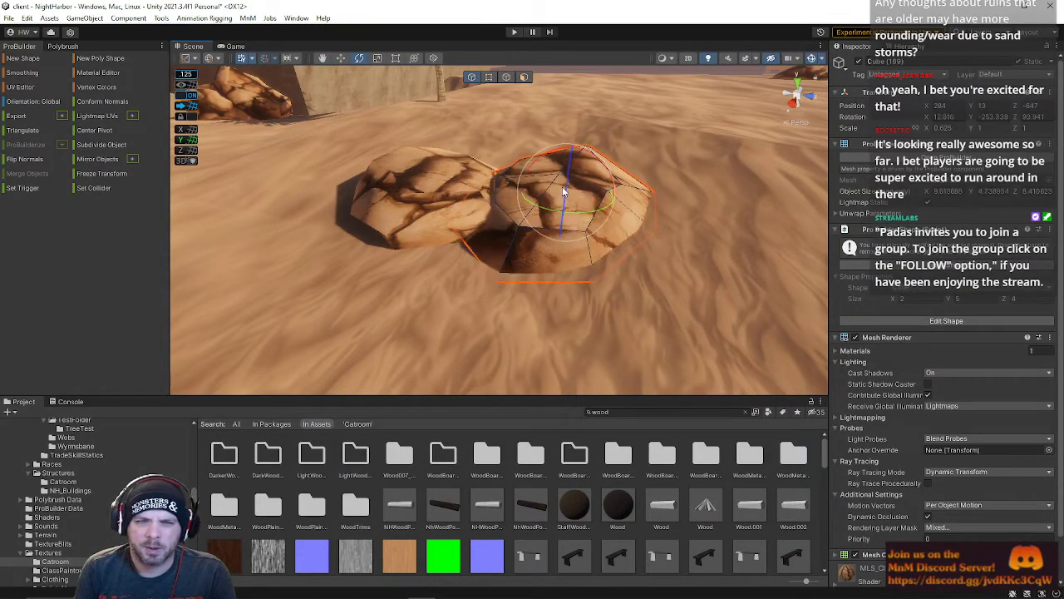
{"action": "left_click_drag", "start_coordinate": [572, 148], "coordinate": [580, 92]}
Step: In vertex mode, lower an upper corner vertex at the end of the larger, 1.125-scale rock
{"action": "right_click_drag", "start_coordinate": [580, 183], "coordinate": [441, 150]}
{"action": "key", "text": "w"}
{"action": "left_click", "coordinate": [489, 76]}
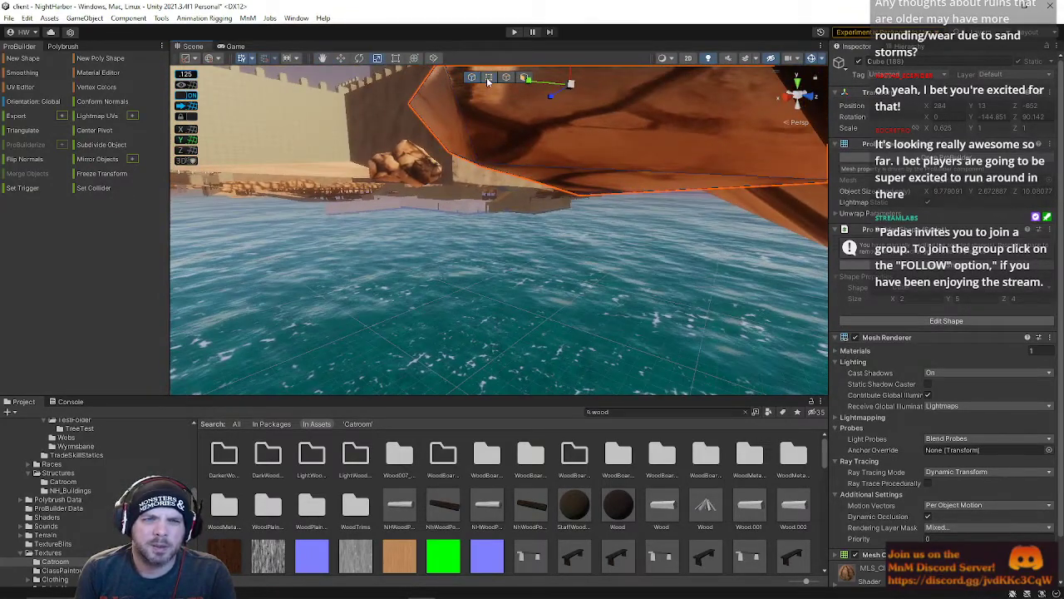
{"action": "left_click", "coordinate": [452, 157]}
{"action": "right_click_drag", "start_coordinate": [411, 154], "coordinate": [496, 167]}
{"action": "left_click", "coordinate": [618, 167]}
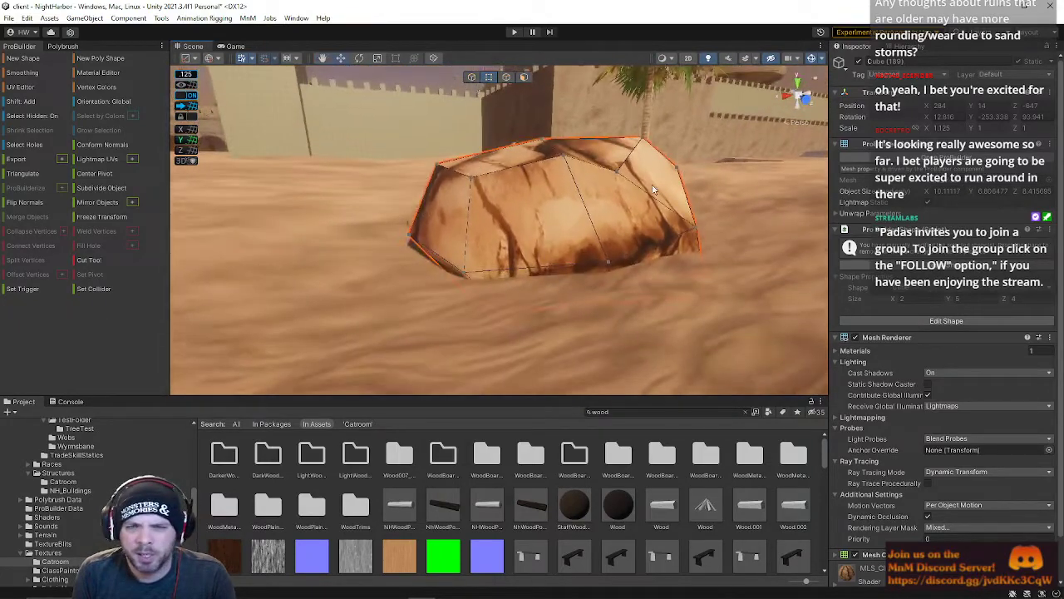
{"action": "left_click", "coordinate": [620, 160]}
{"action": "right_click_drag", "start_coordinate": [624, 120], "coordinate": [613, 154]}
{"action": "left_click", "coordinate": [647, 160]}
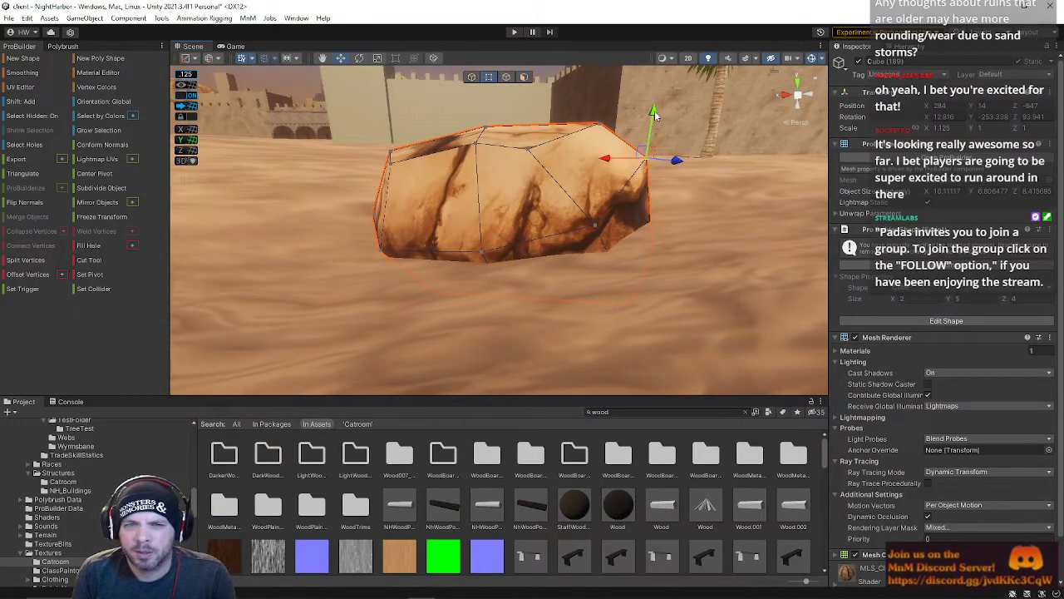
{"action": "left_click_drag", "start_coordinate": [653, 120], "coordinate": [653, 144]}
{"action": "left_click_drag", "start_coordinate": [610, 185], "coordinate": [613, 184]}
Step: Select the upper vertices of the larger rock together and adjust their height
{"action": "right_click_drag", "start_coordinate": [566, 195], "coordinate": [578, 172]}
{"action": "left_click_drag", "start_coordinate": [430, 126], "coordinate": [645, 164]}
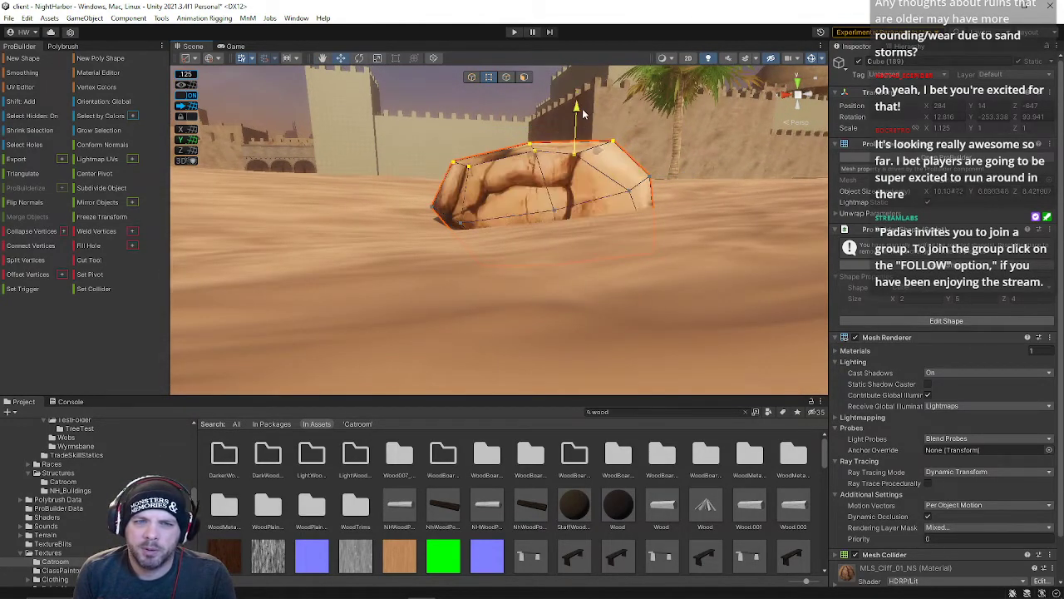
{"action": "right_click_drag", "start_coordinate": [573, 112], "coordinate": [399, 167]}
Step: Return to whole-object editing, copy the flattened rock, and move the copy against the other two rocks
{"action": "left_click", "coordinate": [471, 77]}
{"action": "left_click", "coordinate": [615, 182]}
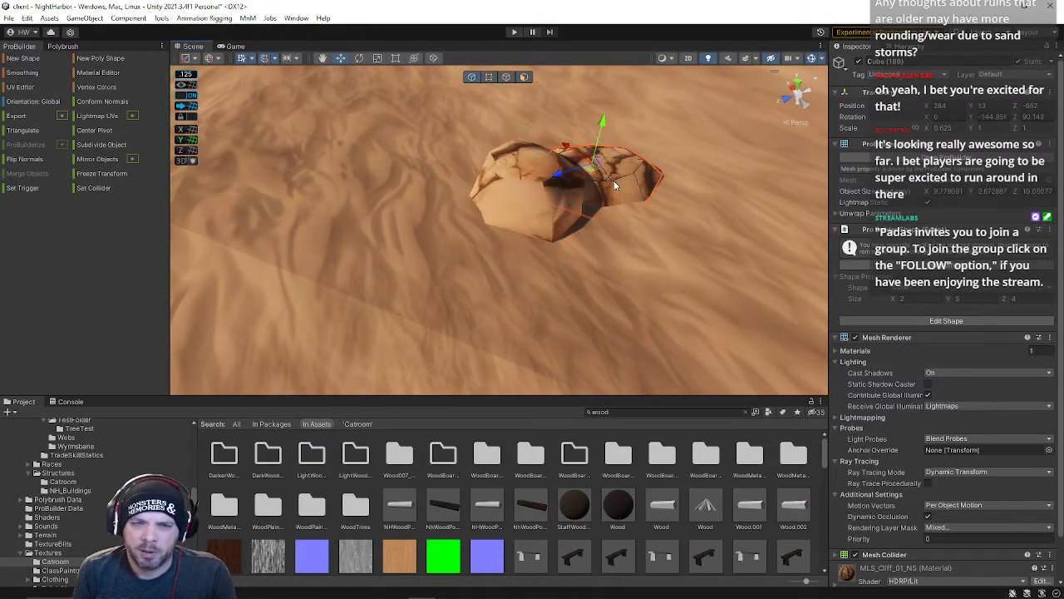
{"action": "left_click_drag", "start_coordinate": [560, 178], "coordinate": [430, 216]}
{"action": "left_click_drag", "start_coordinate": [454, 181], "coordinate": [565, 249]}
{"action": "right_click_drag", "start_coordinate": [565, 249], "coordinate": [478, 192]}
{"action": "left_click_drag", "start_coordinate": [477, 179], "coordinate": [490, 173]}
{"action": "left_click_drag", "start_coordinate": [428, 157], "coordinate": [420, 138]}
{"action": "right_click_drag", "start_coordinate": [421, 145], "coordinate": [436, 184]}
{"action": "key", "text": "w"}
{"action": "left_click_drag", "start_coordinate": [414, 161], "coordinate": [489, 201]}
Step: Rotate the third rock and position it at X 281, Y 13, Z -649 in the cluster
{"action": "right_click_drag", "start_coordinate": [489, 201], "coordinate": [451, 183]}
{"action": "key", "text": "e"}
{"action": "left_click_drag", "start_coordinate": [452, 179], "coordinate": [450, 178]}
{"action": "right_click_drag", "start_coordinate": [496, 150], "coordinate": [314, 150]}
{"action": "key", "text": "w"}
{"action": "left_click_drag", "start_coordinate": [678, 218], "coordinate": [637, 221]}
{"action": "left_click_drag", "start_coordinate": [610, 183], "coordinate": [552, 188]}
{"action": "scroll", "coordinate": [620, 188], "scroll_direction": "down", "scroll_amount": 5}
Step: Reduce the snap increment to 0.0625 and raise the third rock to Y 13.4375 using local handle orientation
{"action": "key", "text": "ctrl+bracketleft"}
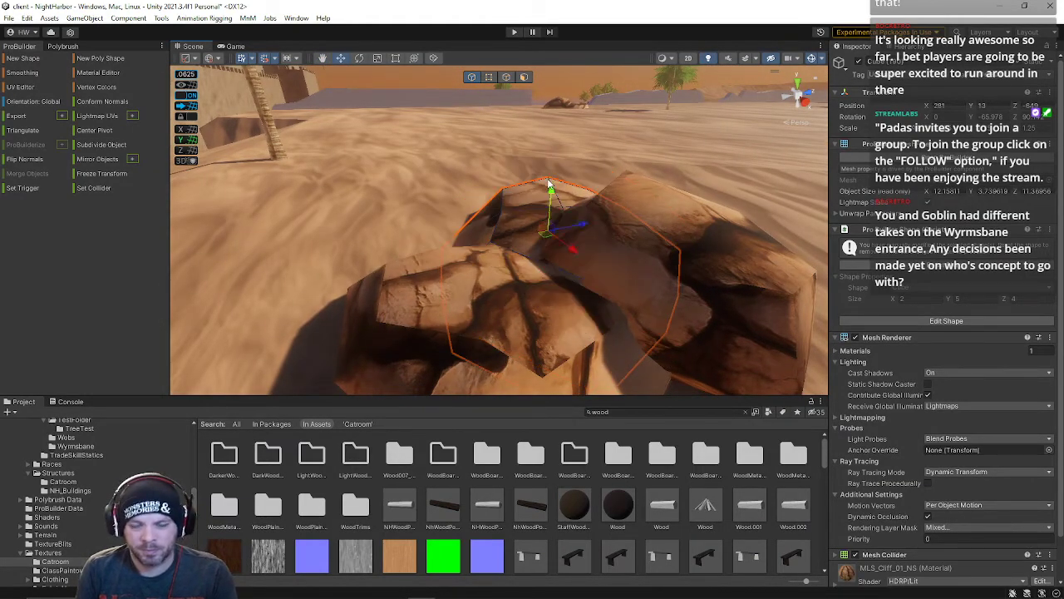
{"action": "left_click", "coordinate": [191, 57]}
{"action": "left_click", "coordinate": [220, 58]}
{"action": "left_click", "coordinate": [226, 83]}
{"action": "left_click_drag", "start_coordinate": [550, 197], "coordinate": [554, 180]}
Step: Examine the dragon-head entrance by the cliffs and the surrounding blockout ruins from several distances
{"action": "right_click_drag", "start_coordinate": [629, 219], "coordinate": [648, 152]}
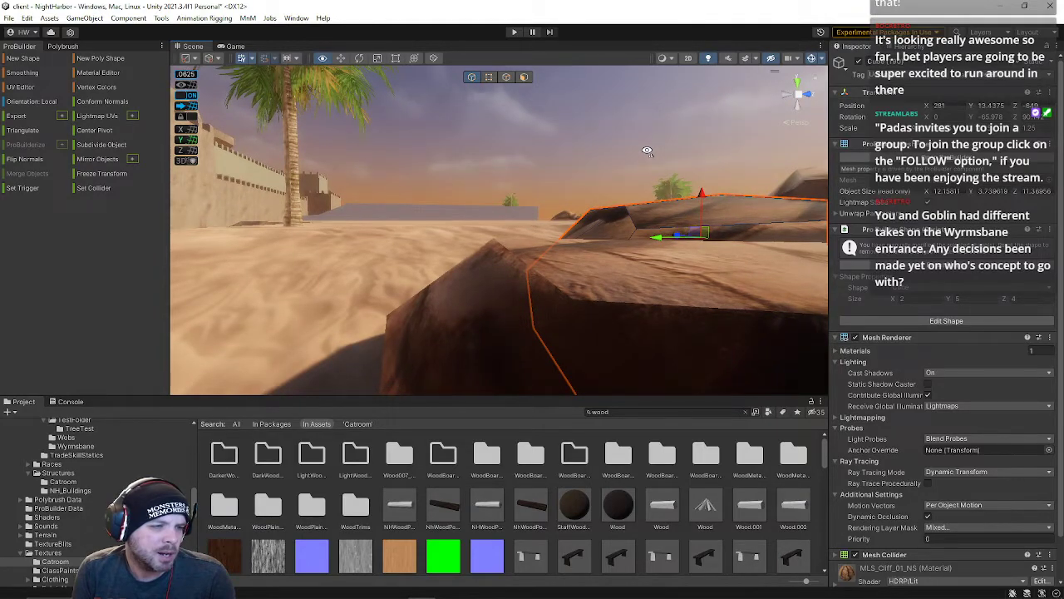
{"action": "right_click_drag", "start_coordinate": [647, 151], "coordinate": [1003, 164]}
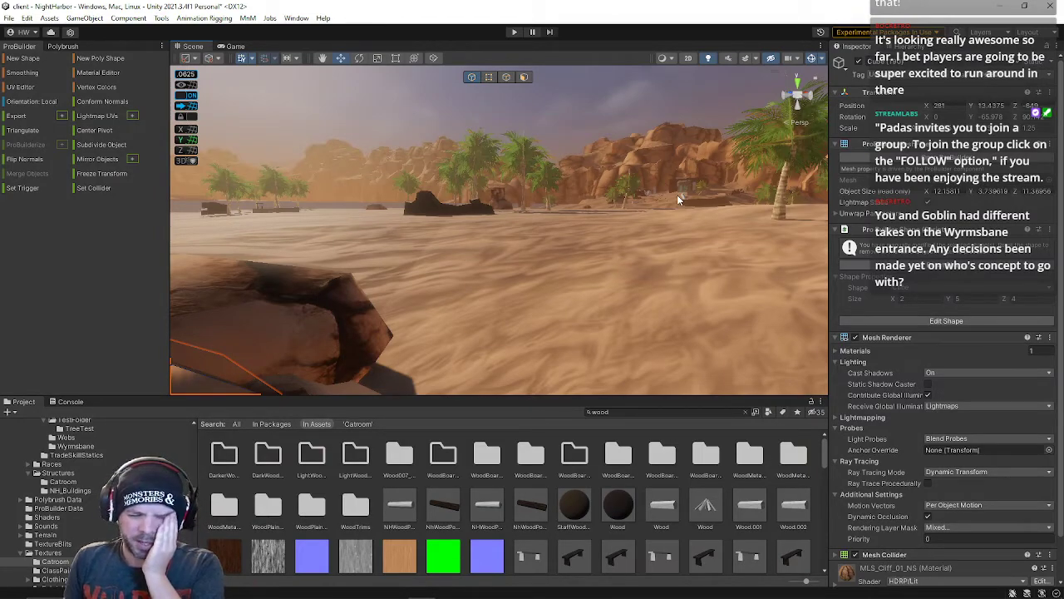
{"action": "mouse_move", "coordinate": [682, 183]}
{"action": "right_mouse_down"}
{"action": "mouse_move", "coordinate": [702, 123]}
{"action": "mouse_move", "coordinate": [657, 148]}
{"action": "mouse_move", "coordinate": [546, 176]}
{"action": "mouse_move", "coordinate": [685, 193]}
{"action": "right_mouse_up"}
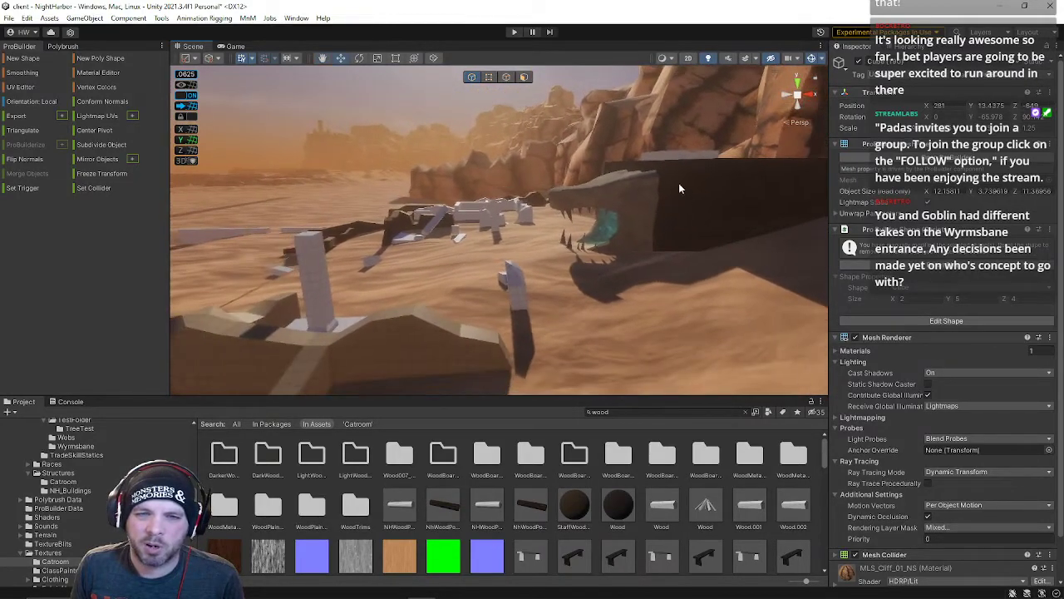
{"action": "right_click_drag", "start_coordinate": [609, 224], "coordinate": [648, 229]}
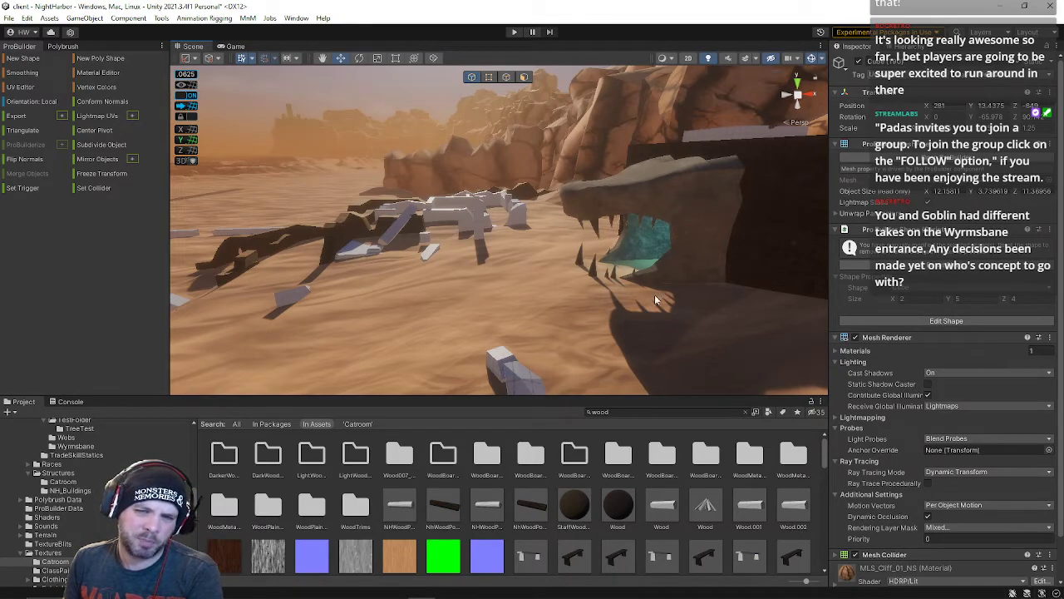
{"action": "right_click_drag", "start_coordinate": [600, 244], "coordinate": [587, 241]}
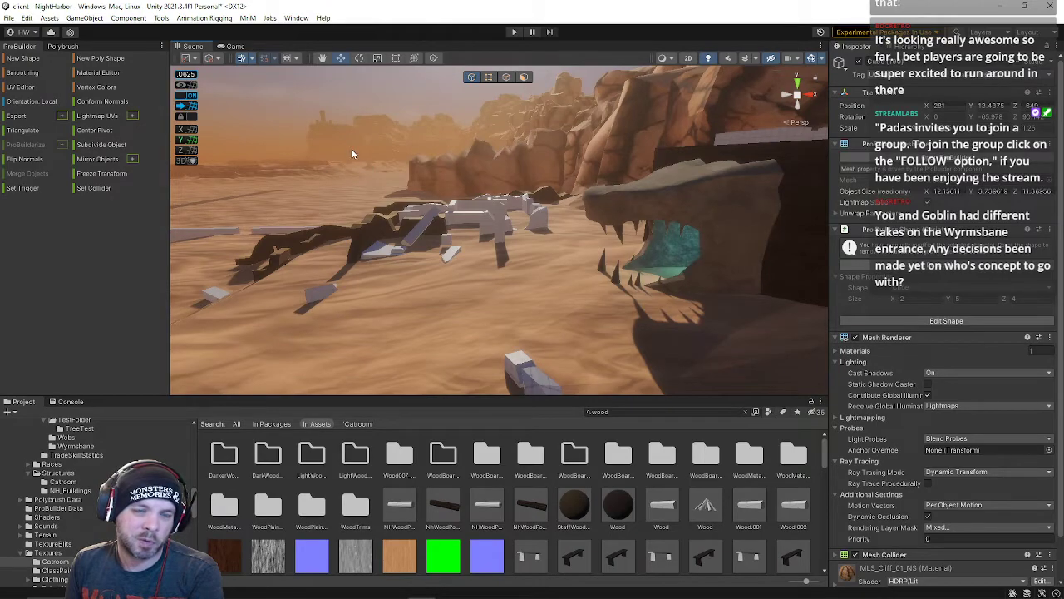
{"action": "right_click_drag", "start_coordinate": [499, 239], "coordinate": [468, 206]}
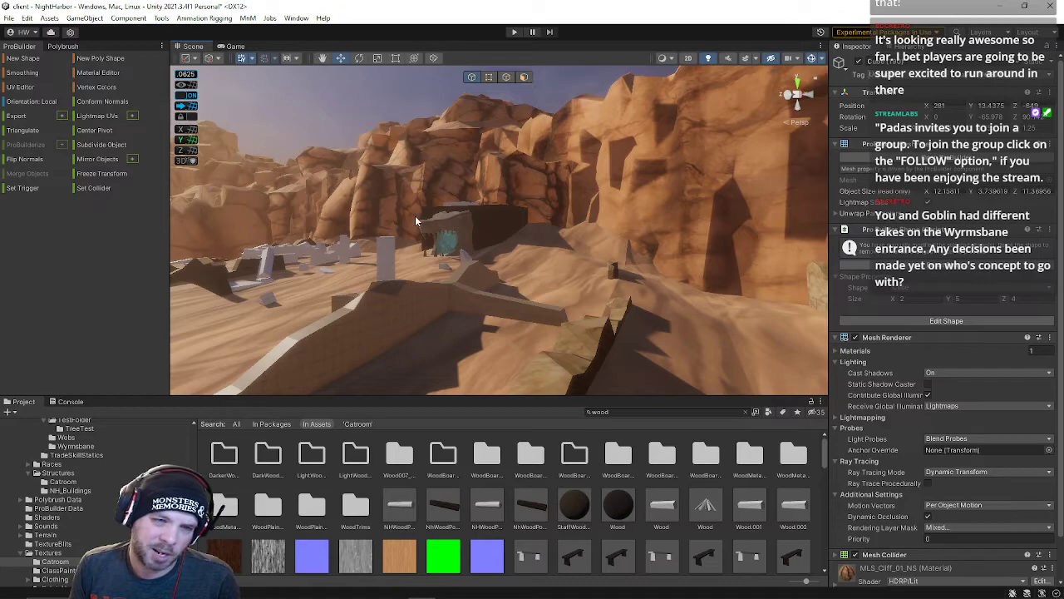
{"action": "right_click_drag", "start_coordinate": [488, 250], "coordinate": [449, 314]}
{"action": "right_click_drag", "start_coordinate": [569, 235], "coordinate": [266, 204]}
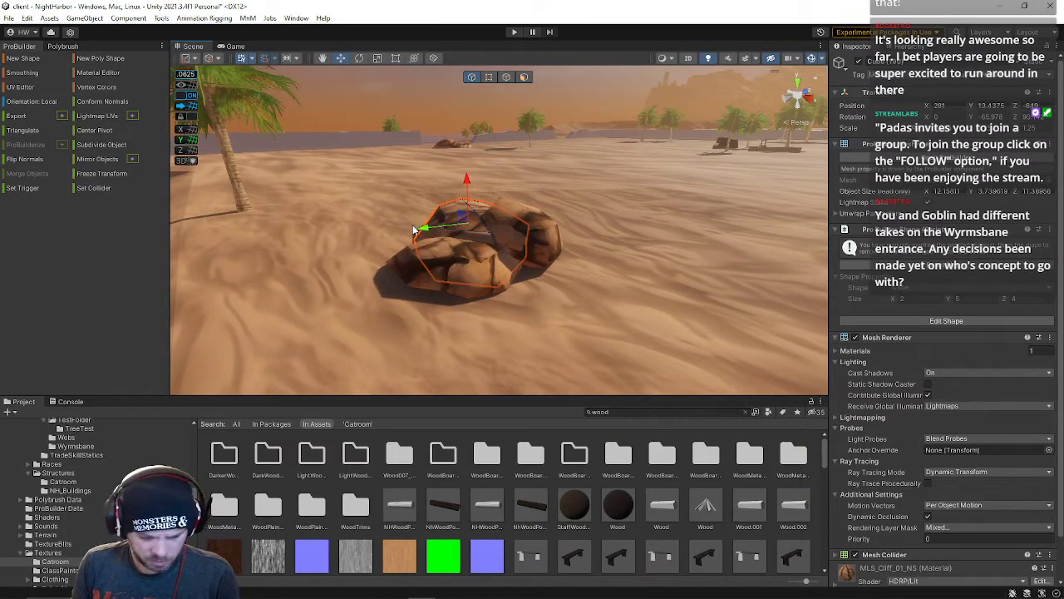
Step: Duplicate the third rock, rotate the copy, and move it to X 286.5, Y 12.875 beside the cluster
{"action": "key", "text": "ctrl+d"}
{"action": "left_click_drag", "start_coordinate": [413, 230], "coordinate": [657, 196]}
{"action": "key", "text": "e"}
{"action": "left_click_drag", "start_coordinate": [554, 173], "coordinate": [561, 183]}
{"action": "key", "text": "w"}
{"action": "right_click_drag", "start_coordinate": [561, 183], "coordinate": [498, 254]}
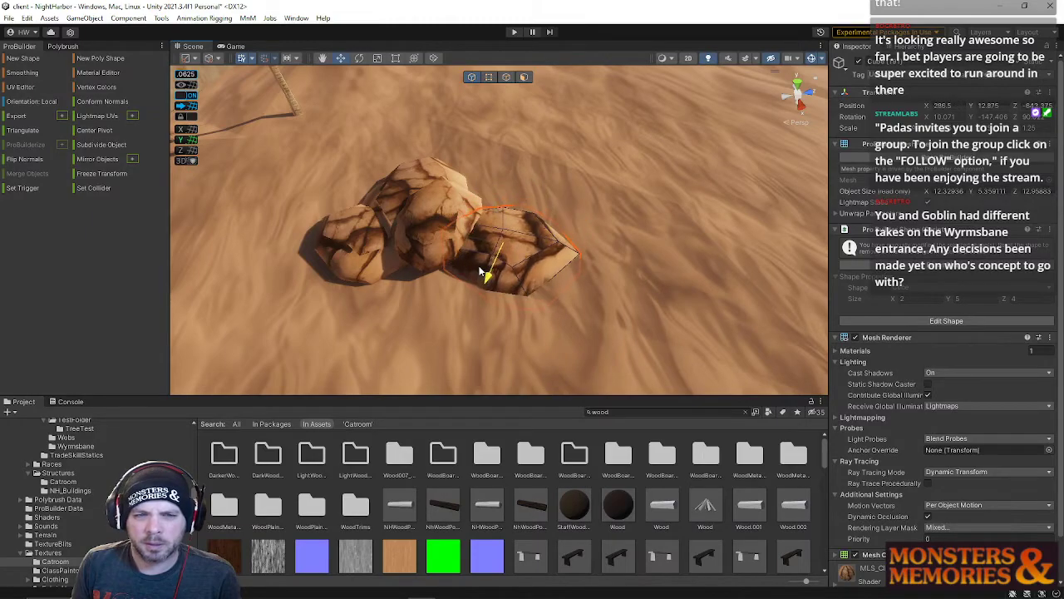
Step: Turn the new rock to about -160.4 degrees in Y and clear the selection
{"action": "key", "text": "e"}
{"action": "left_click_drag", "start_coordinate": [533, 264], "coordinate": [545, 260]}
{"action": "right_click_drag", "start_coordinate": [545, 260], "coordinate": [534, 137]}
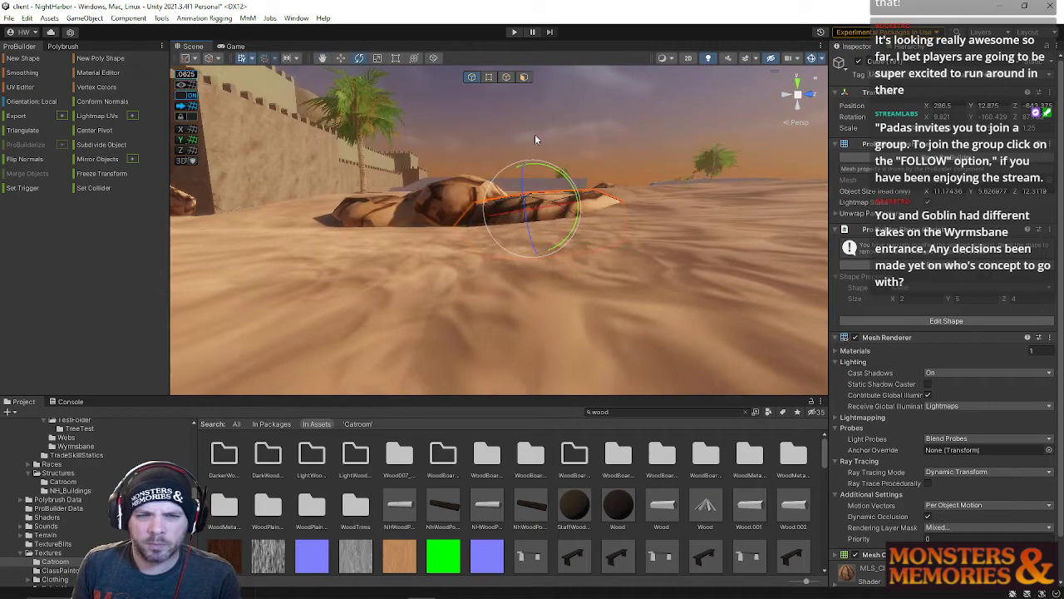
{"action": "left_click_drag", "start_coordinate": [561, 175], "coordinate": [492, 143]}
{"action": "right_click_drag", "start_coordinate": [492, 142], "coordinate": [557, 152]}
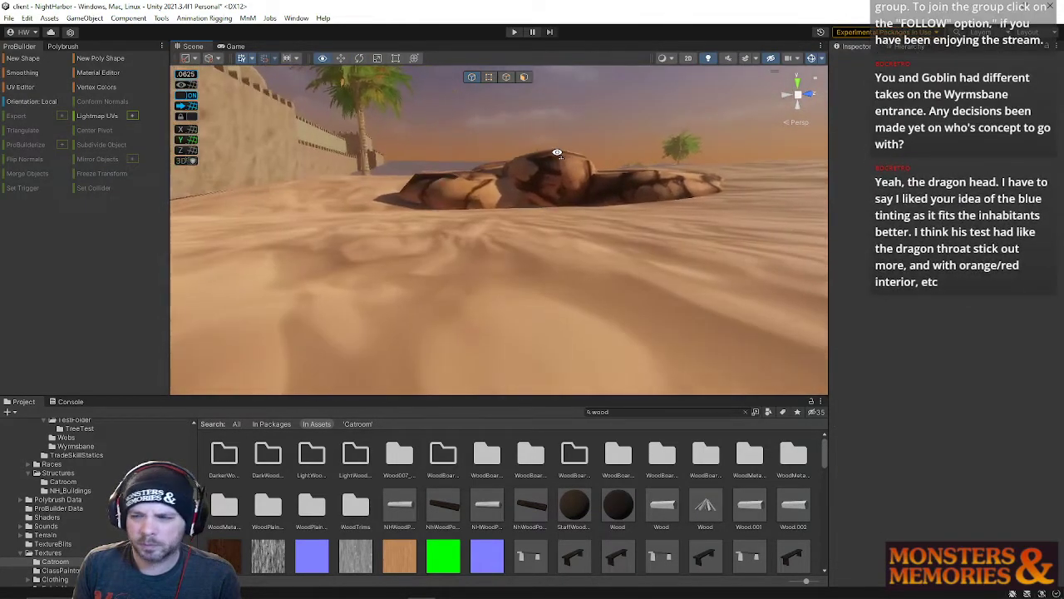
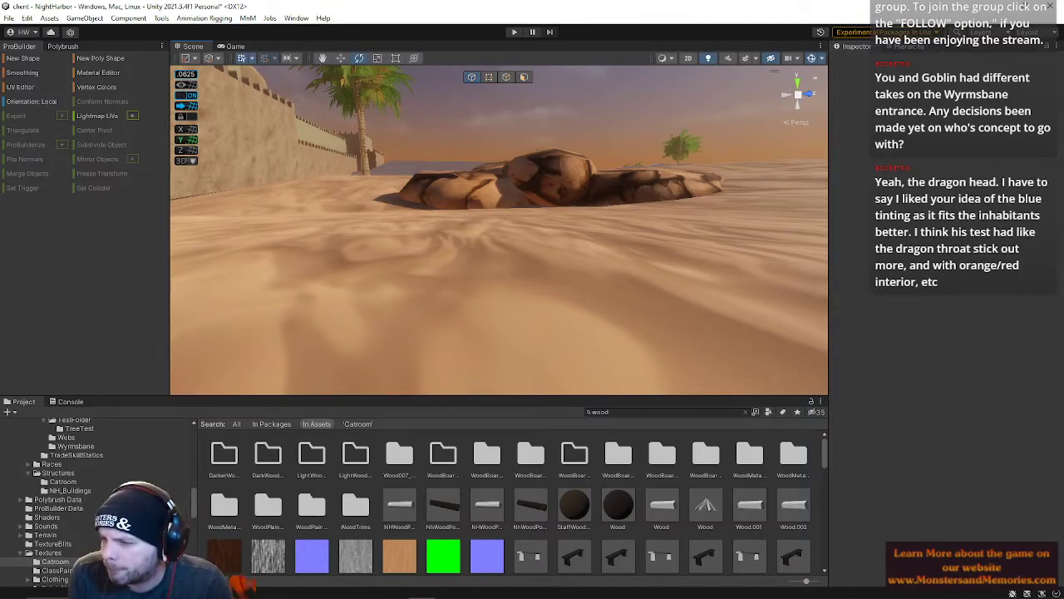
Step: Examine the dragon-mouth entrance, covering its teal tunnel and door, the teeth, the snout, and the outer head shape
{"action": "right_click_drag", "start_coordinate": [731, 291], "coordinate": [372, 103]}
{"action": "key", "text": "w"}
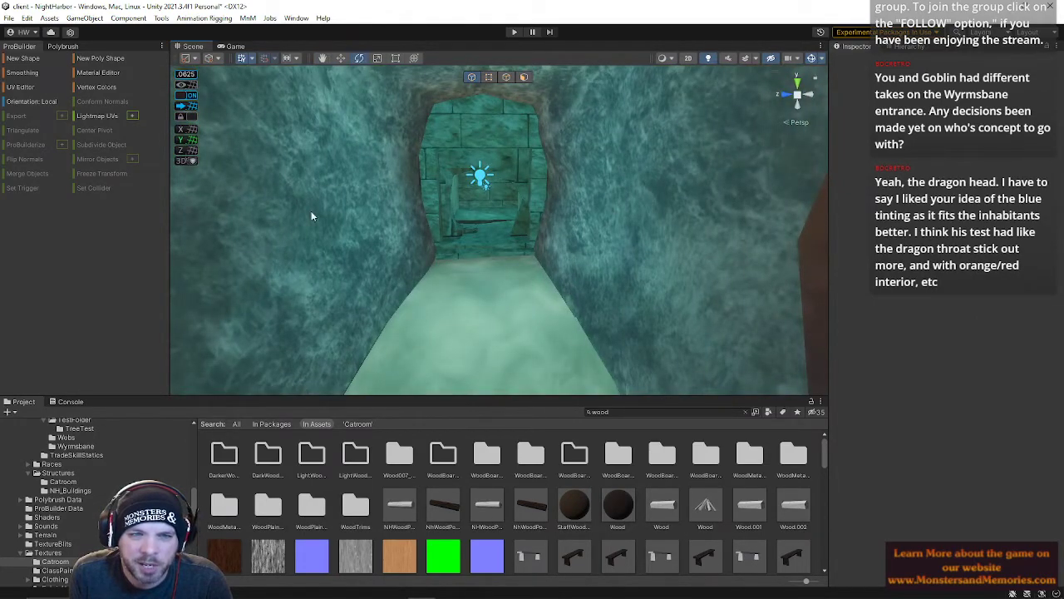
{"action": "key", "text": "s"}
{"action": "right_click_drag", "start_coordinate": [351, 358], "coordinate": [352, 304]}
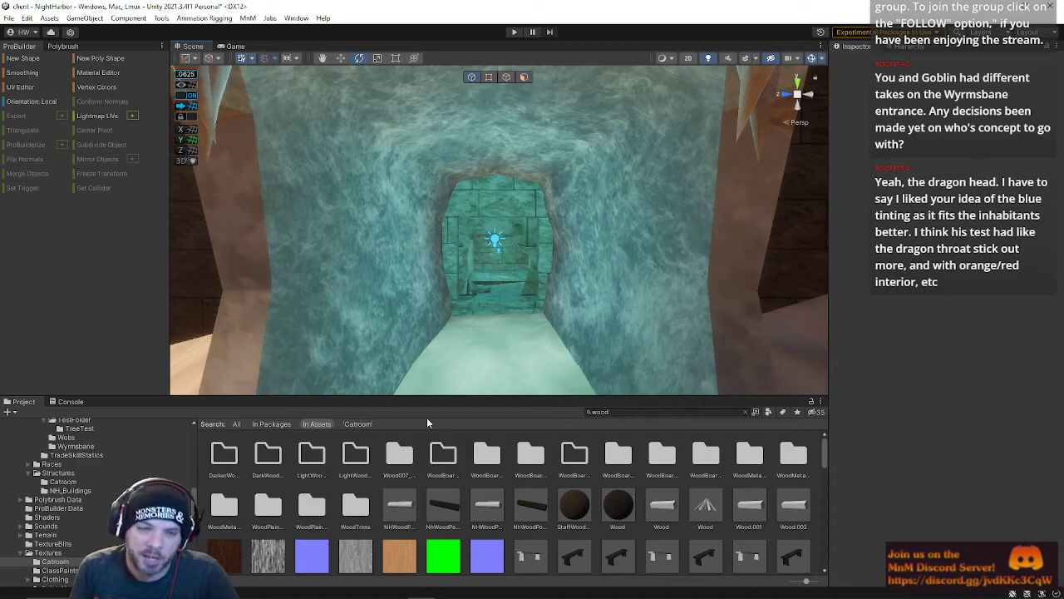
{"action": "right_click_drag", "start_coordinate": [444, 372], "coordinate": [446, 402]}
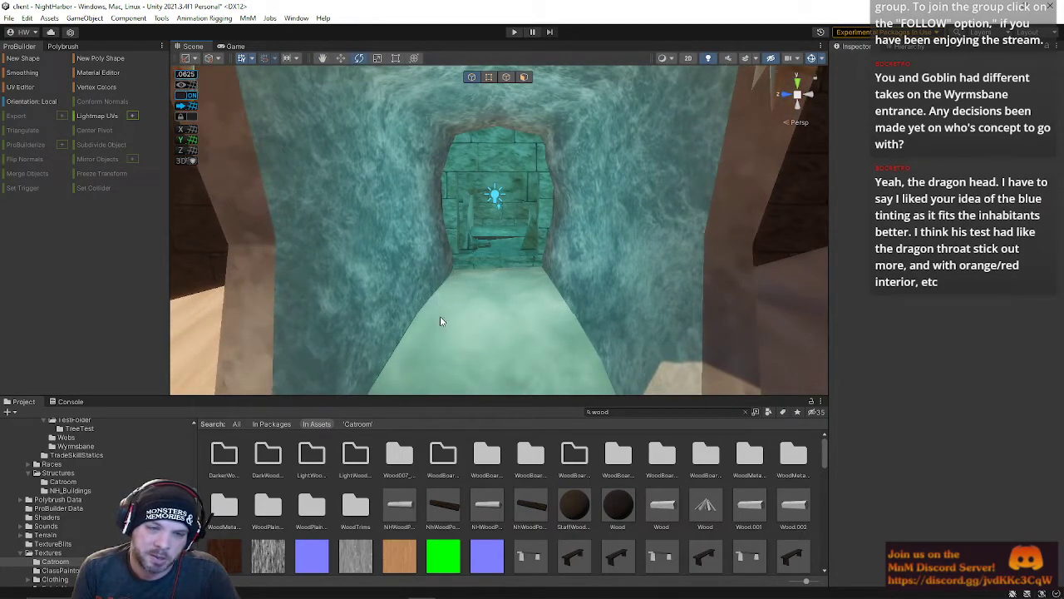
{"action": "key", "text": "s"}
{"action": "right_click_drag", "start_coordinate": [515, 284], "coordinate": [429, 202]}
{"action": "key", "text": "d"}
{"action": "key", "text": "w"}
{"action": "right_click_drag", "start_coordinate": [578, 218], "coordinate": [467, 300]}
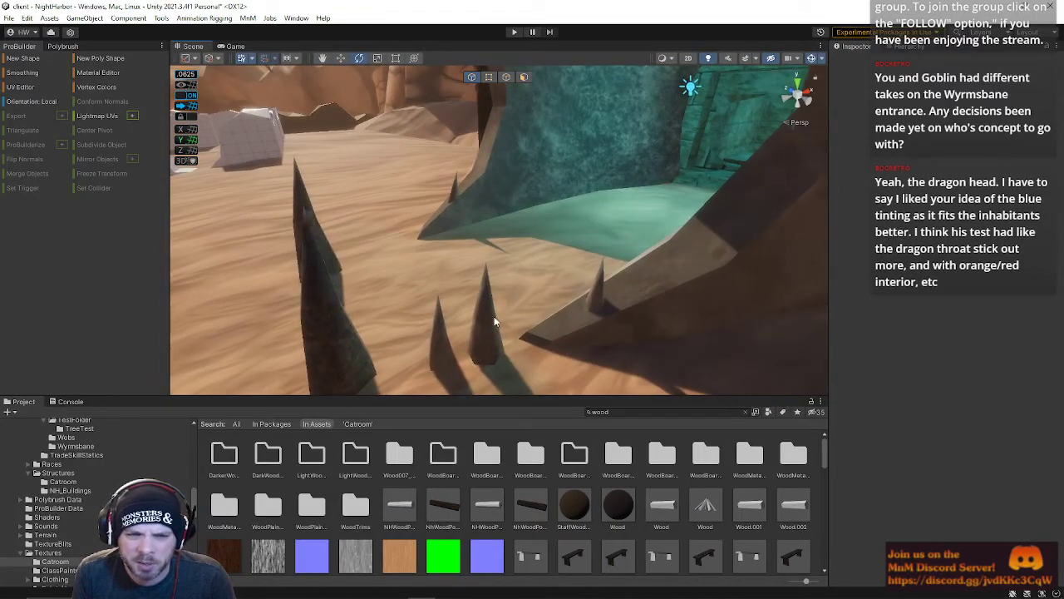
{"action": "key", "text": "s"}
{"action": "right_click_drag", "start_coordinate": [572, 311], "coordinate": [289, 208]}
{"action": "key", "text": "w"}
{"action": "key", "text": "s"}
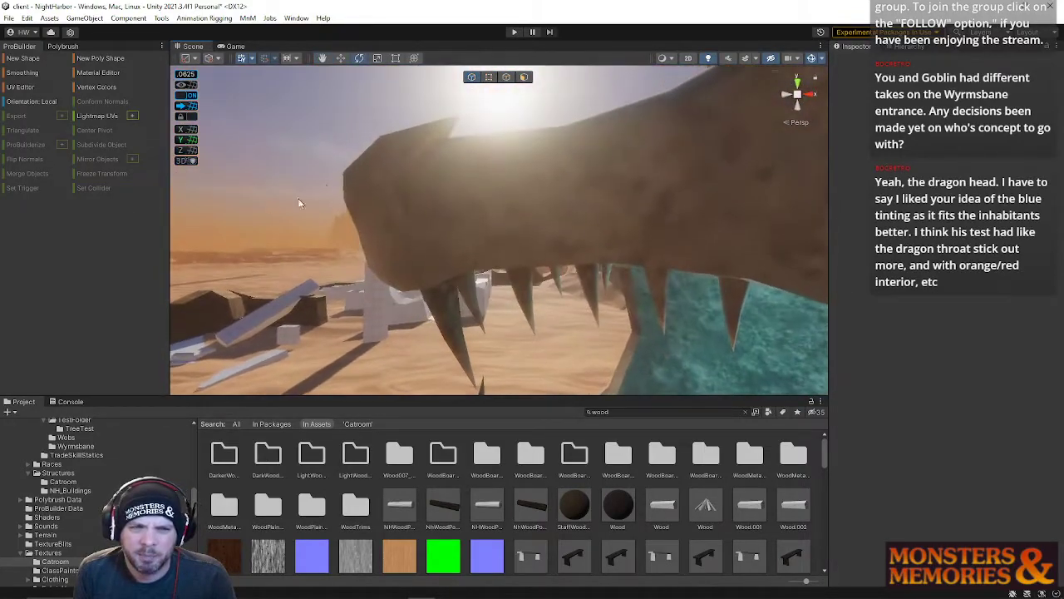
{"action": "right_click_drag", "start_coordinate": [426, 134], "coordinate": [327, 88]}
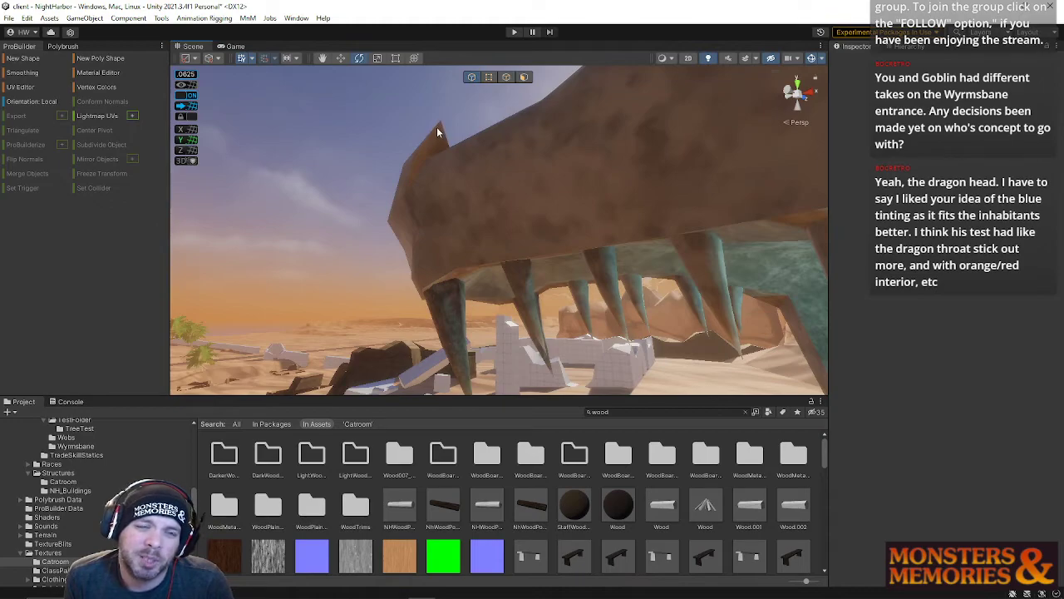
{"action": "right_click_drag", "start_coordinate": [417, 137], "coordinate": [546, 237]}
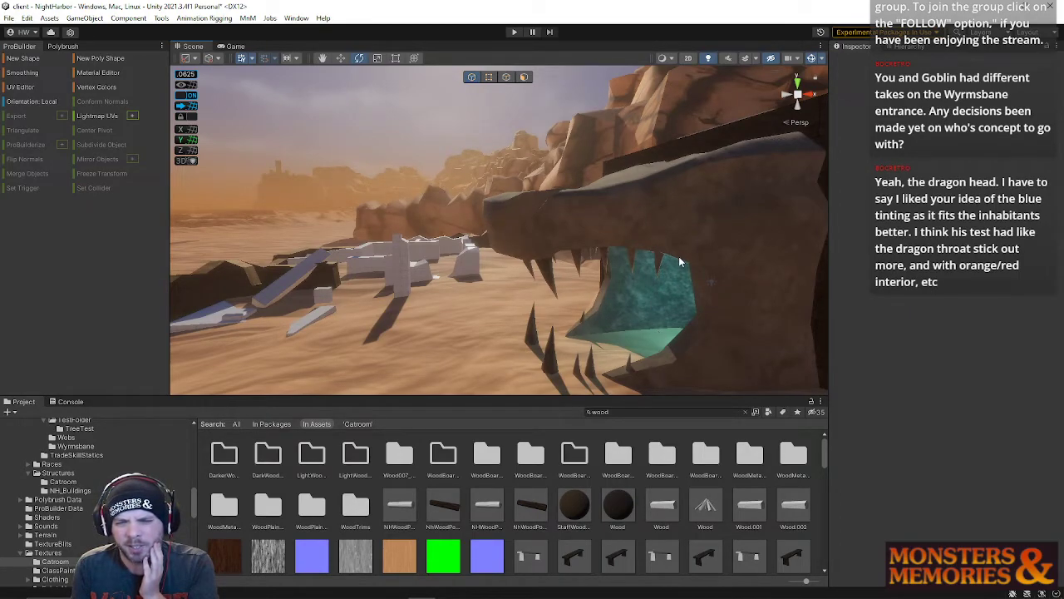
Step: Bring a cliff rock to the open sand beside the stone road and lower it into the ground
{"action": "right_click_drag", "start_coordinate": [665, 265], "coordinate": [504, 325]}
{"action": "left_click", "coordinate": [468, 331]}
{"action": "key", "text": "w"}
{"action": "left_click_drag", "start_coordinate": [500, 311], "coordinate": [232, 223]}
{"action": "right_click_drag", "start_coordinate": [239, 218], "coordinate": [267, 167]}
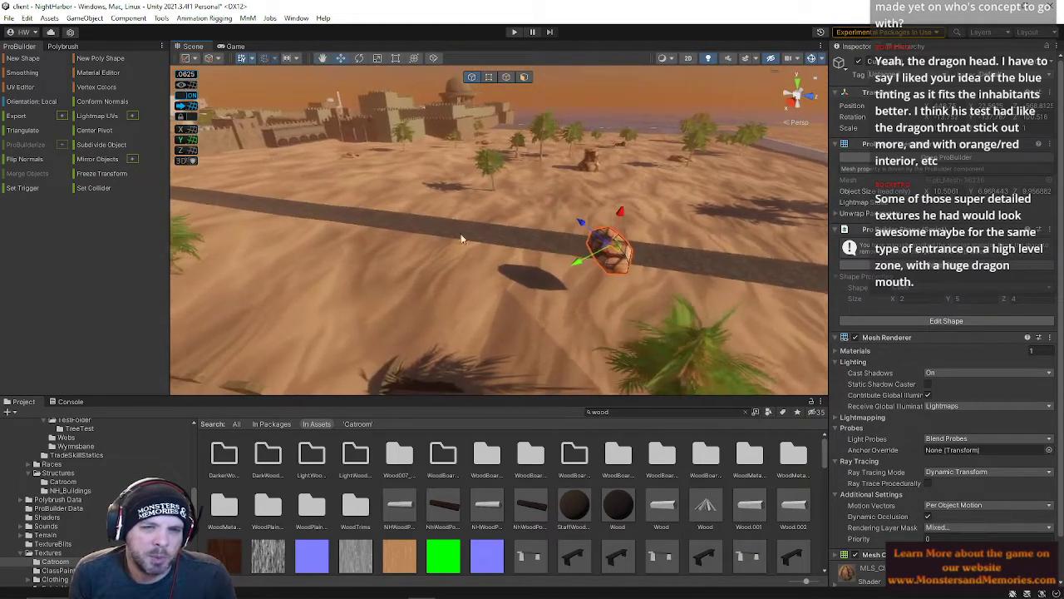
{"action": "left_click_drag", "start_coordinate": [579, 267], "coordinate": [351, 351]}
{"action": "right_click_drag", "start_coordinate": [391, 249], "coordinate": [470, 270]}
{"action": "left_click_drag", "start_coordinate": [542, 241], "coordinate": [418, 175]}
{"action": "left_click_drag", "start_coordinate": [447, 123], "coordinate": [470, 159]}
{"action": "key", "text": "e"}
{"action": "right_click_drag", "start_coordinate": [467, 169], "coordinate": [486, 219]}
{"action": "key", "text": "w"}
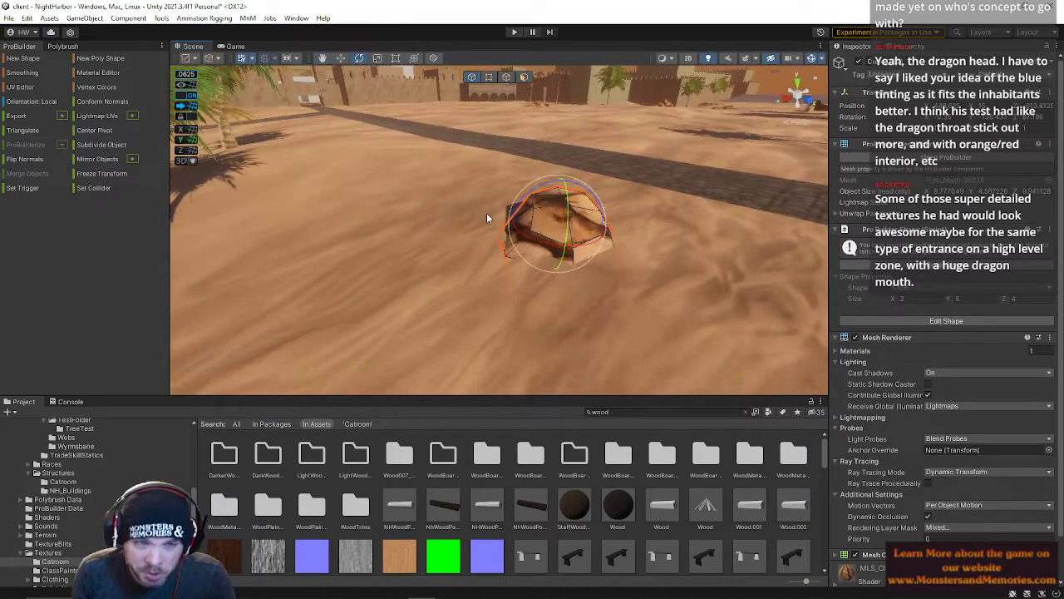
Step: Scale the roadside rock to 1.4375 in Y, rotate it, and move it to Y 14.5625, Z -624.5
{"action": "key", "text": "r"}
{"action": "left_click_drag", "start_coordinate": [516, 225], "coordinate": [499, 224]}
{"action": "key", "text": "e"}
{"action": "left_click_drag", "start_coordinate": [555, 188], "coordinate": [563, 190]}
{"action": "key", "text": "w"}
{"action": "left_click_drag", "start_coordinate": [522, 226], "coordinate": [370, 155]}
{"action": "key", "text": "e"}
{"action": "key", "text": "w"}
{"action": "right_click_drag", "start_coordinate": [370, 156], "coordinate": [699, 229]}
{"action": "left_click", "coordinate": [435, 114]}
{"action": "left_click", "coordinate": [534, 266]}
{"action": "right_click_drag", "start_coordinate": [536, 258], "coordinate": [491, 281]}
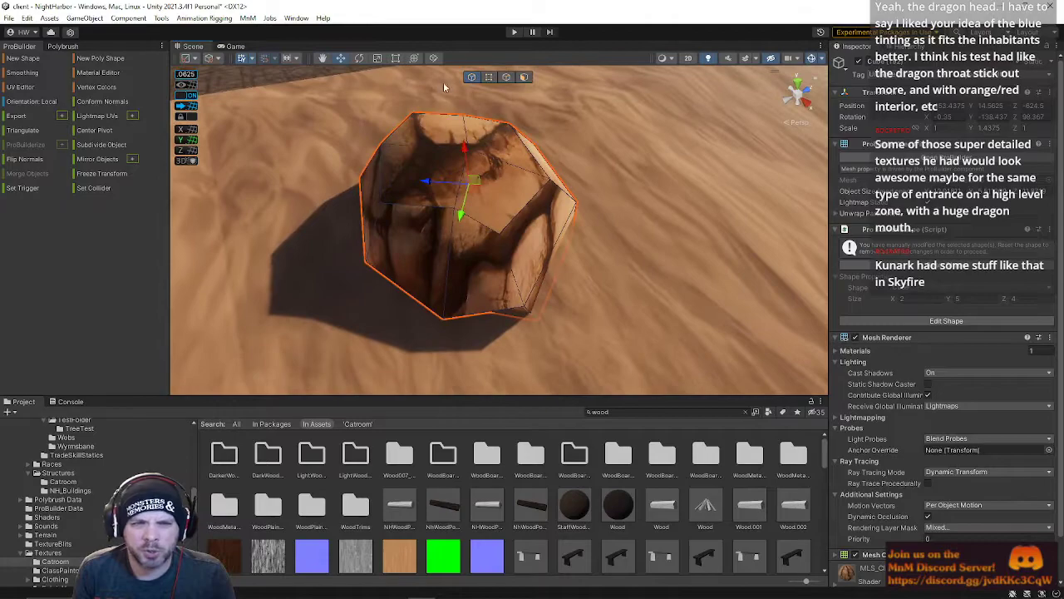
Step: Reshape the roadside rock in vertex mode by moving a side corner and a buried base corner sideways
{"action": "left_click", "coordinate": [489, 77]}
{"action": "left_click", "coordinate": [571, 199]}
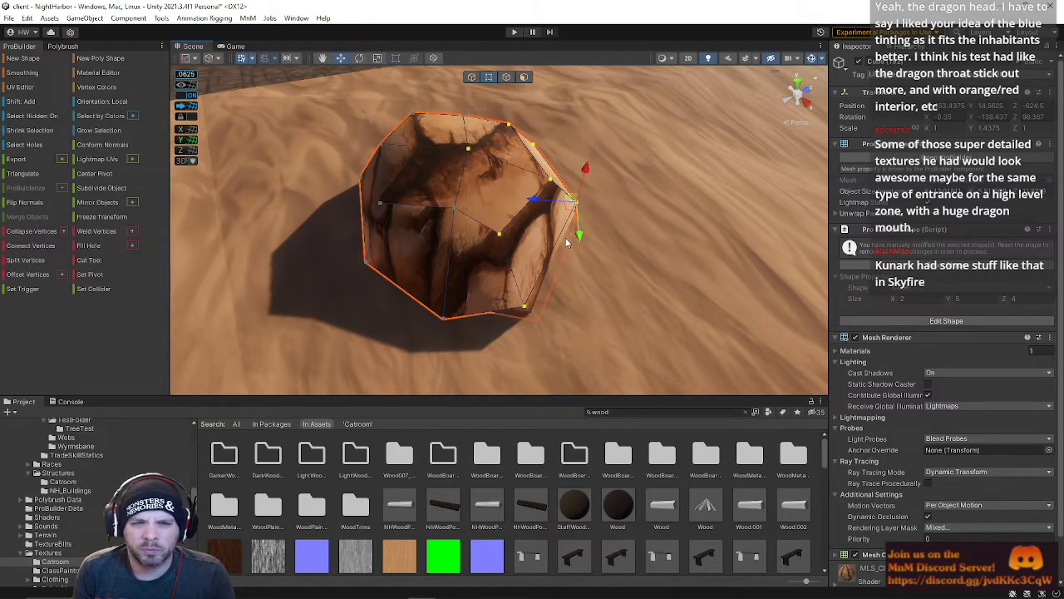
{"action": "left_click_drag", "start_coordinate": [538, 204], "coordinate": [552, 205]}
{"action": "right_click_drag", "start_coordinate": [491, 271], "coordinate": [415, 229]}
{"action": "left_click", "coordinate": [515, 274]}
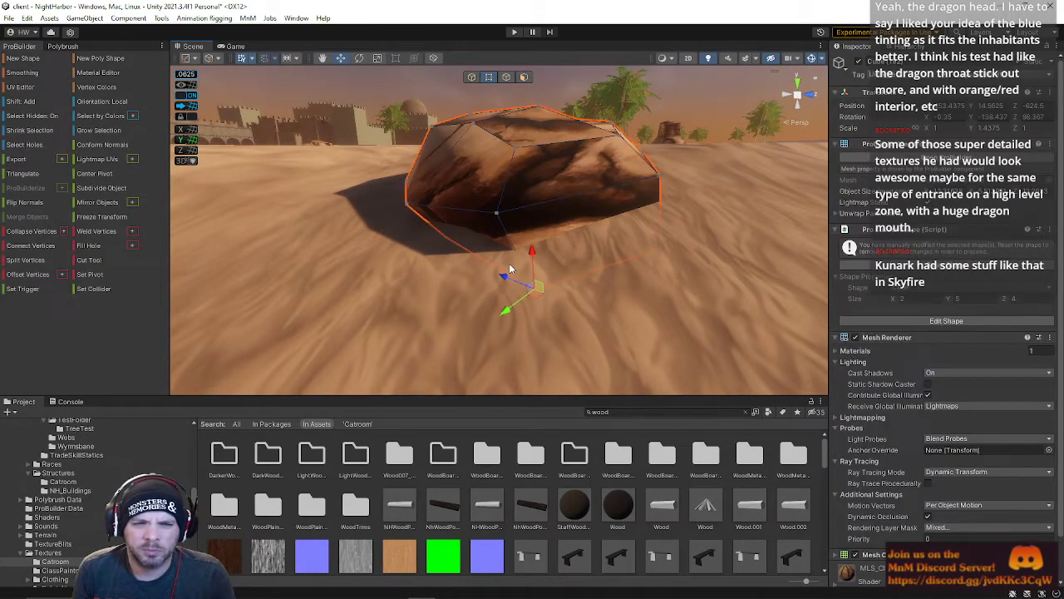
{"action": "left_click_drag", "start_coordinate": [507, 280], "coordinate": [484, 270]}
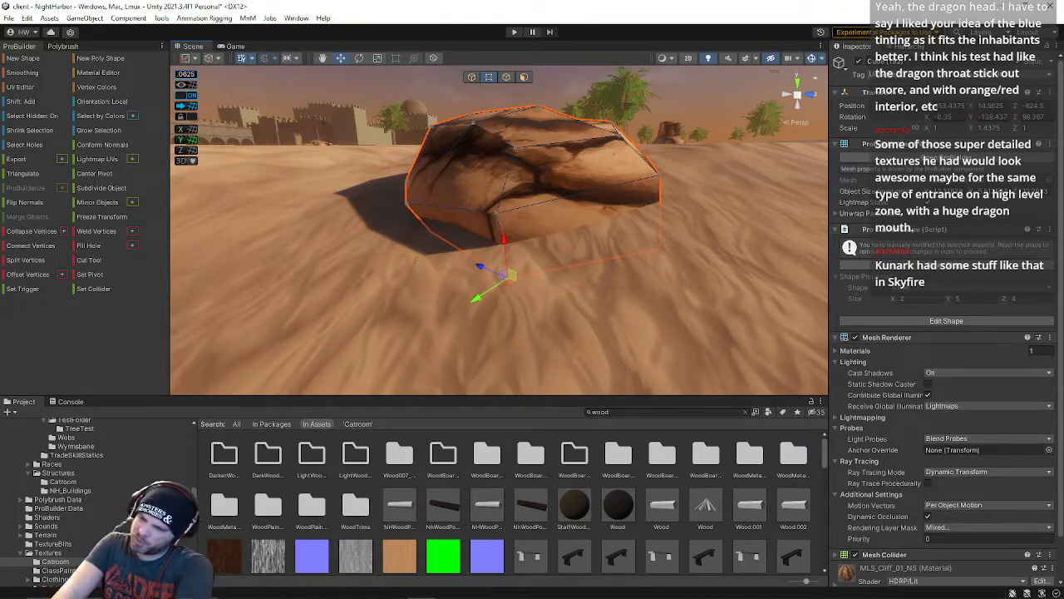
Step: Switch to edge editing and select an edge on the side of the reshaped rock
{"action": "right_click_drag", "start_coordinate": [729, 291], "coordinate": [557, 228]}
{"action": "left_click", "coordinate": [517, 224]}
{"action": "left_click", "coordinate": [520, 209]}
{"action": "left_click", "coordinate": [506, 76]}
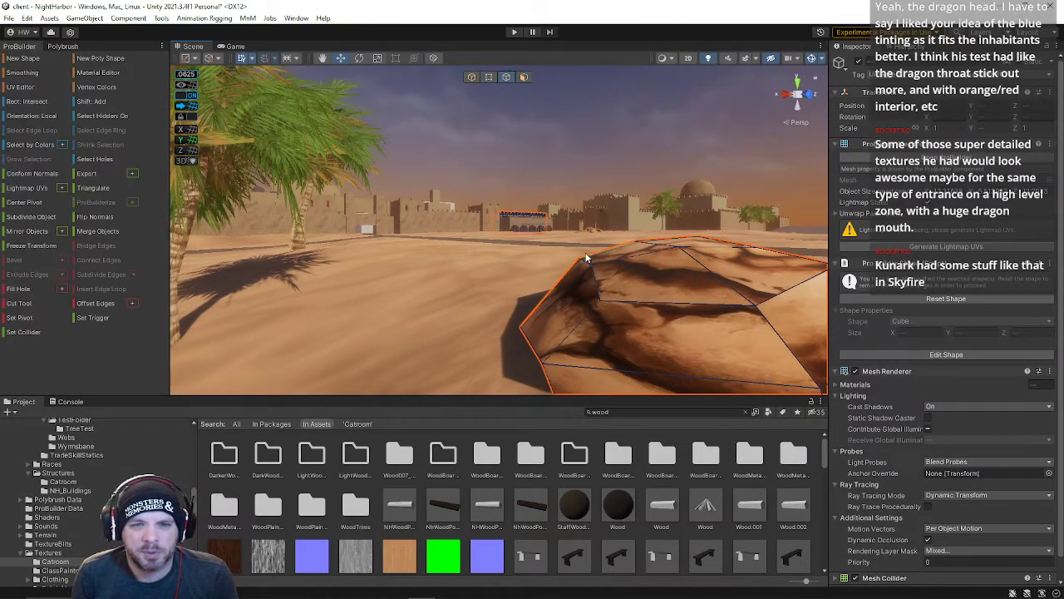
{"action": "left_click", "coordinate": [572, 279]}
{"action": "right_click_drag", "start_coordinate": [606, 284], "coordinate": [252, 269]}
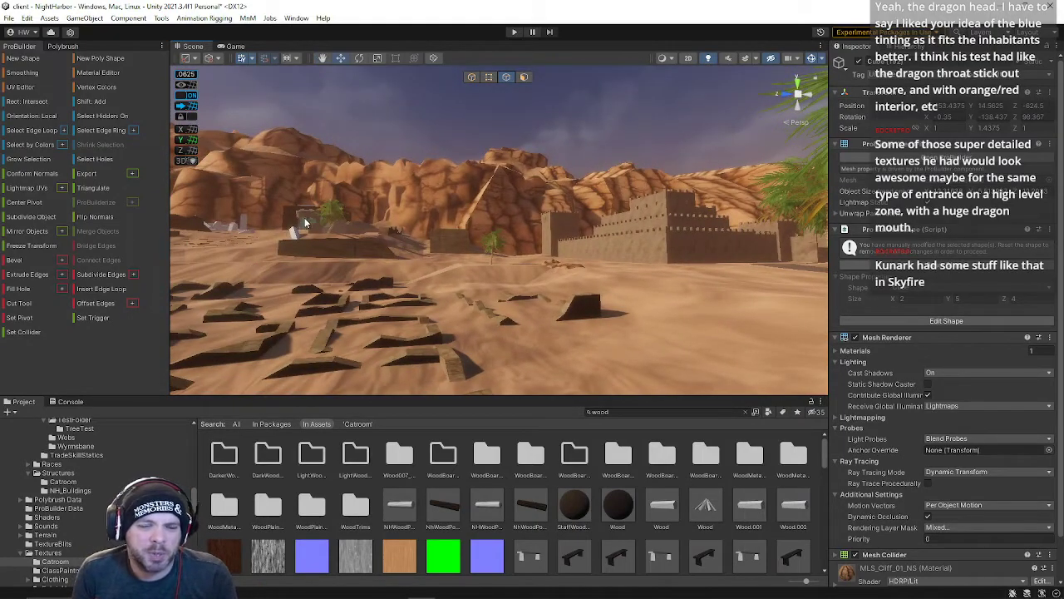
{"action": "right_click_drag", "start_coordinate": [445, 126], "coordinate": [403, 225]}
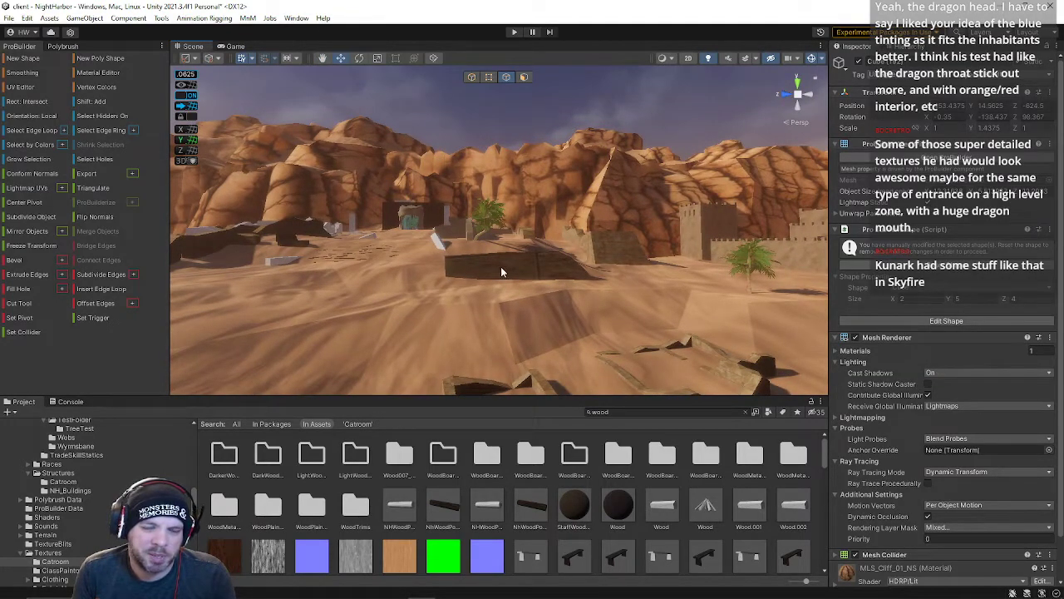
{"action": "right_click_drag", "start_coordinate": [495, 311], "coordinate": [972, 369]}
{"action": "key", "text": "f"}
{"action": "key", "text": "Up"}
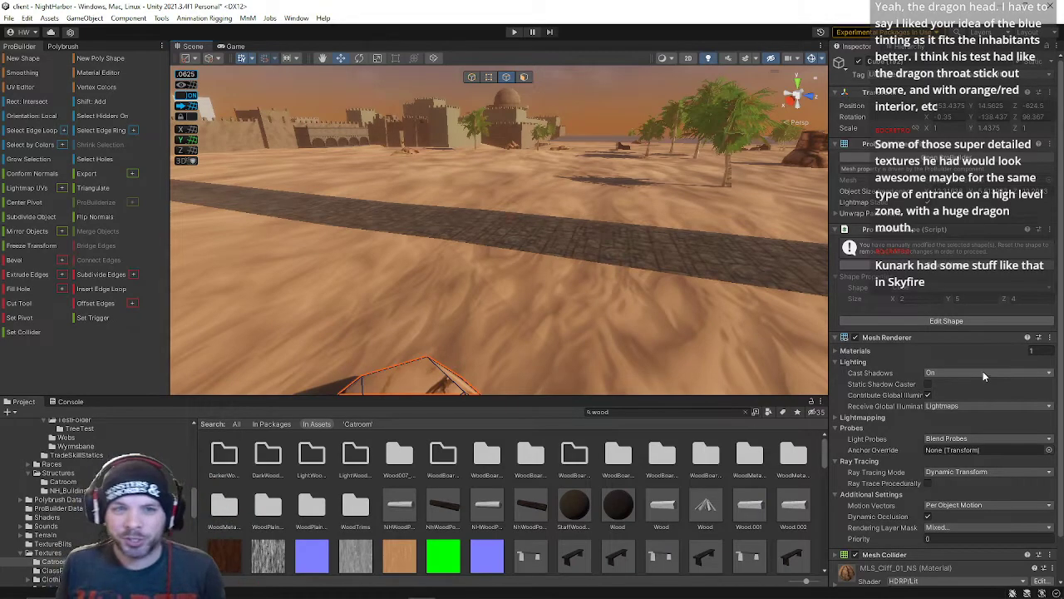
Step: Leave edge editing and select the small cliff rock near the palm tree as a whole object
{"action": "right_click_drag", "start_coordinate": [654, 278], "coordinate": [656, 256]}
{"action": "key", "text": "w"}
{"action": "left_click", "coordinate": [656, 255]}
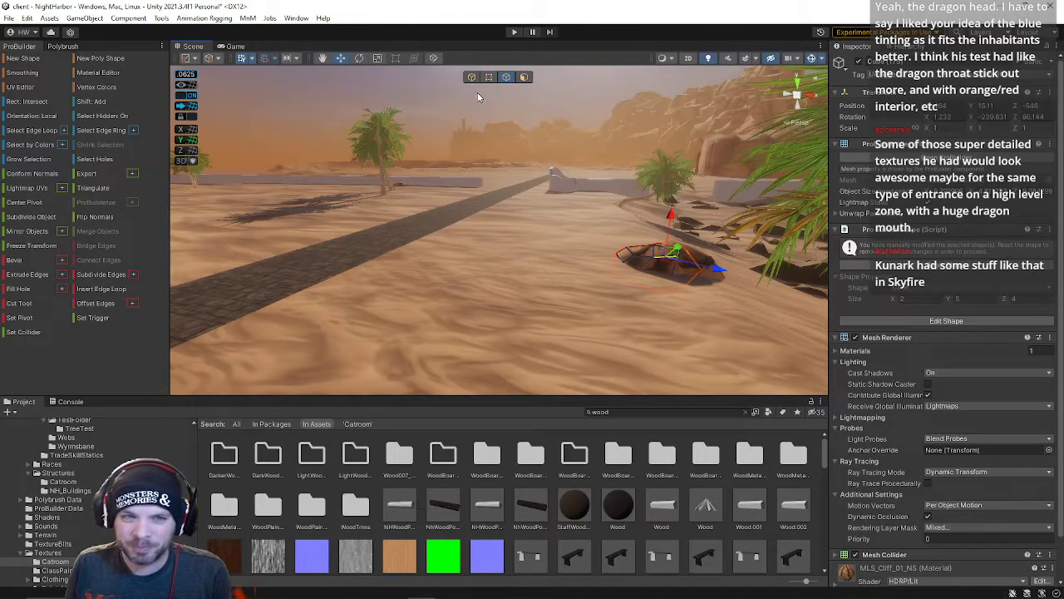
{"action": "left_click_drag", "start_coordinate": [688, 254], "coordinate": [503, 299], "text": "alt"}
{"action": "left_click", "coordinate": [611, 251]}
{"action": "right_click_drag", "start_coordinate": [611, 251], "coordinate": [454, 103]}
{"action": "key", "text": "s"}
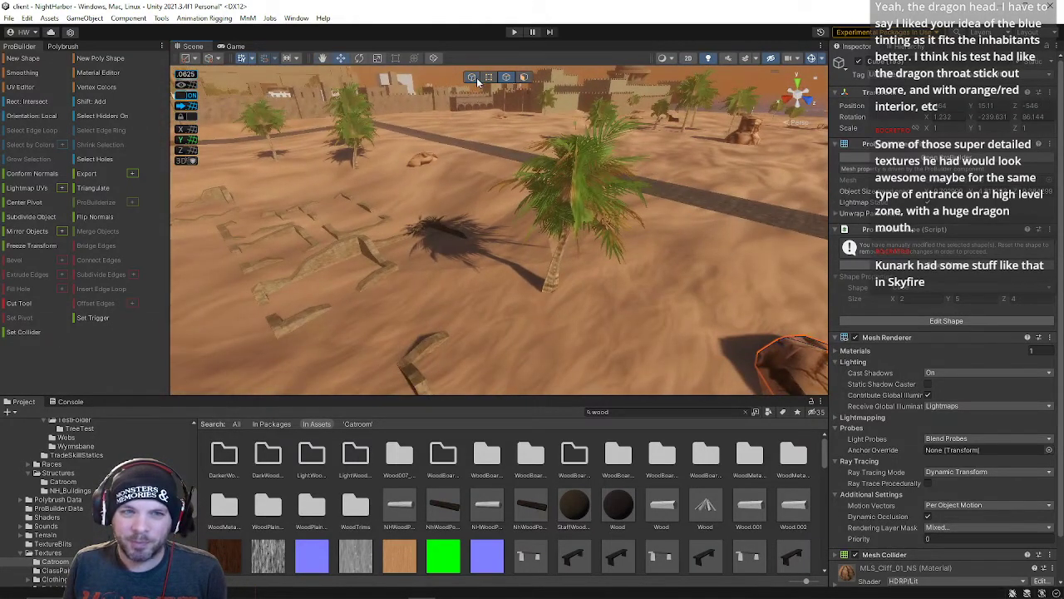
{"action": "left_click", "coordinate": [473, 76]}
{"action": "key", "text": "f"}
{"action": "left_click", "coordinate": [465, 199]}
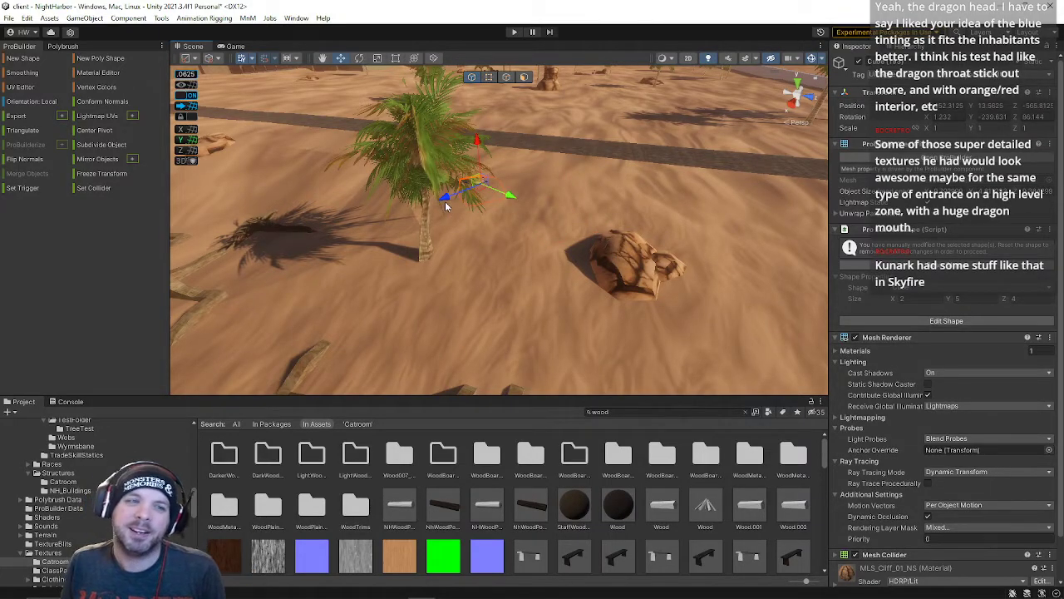
Step: Move the small cliff rock across the sand and partly bury it against the side of the roadside rock
{"action": "right_click_drag", "start_coordinate": [412, 191], "coordinate": [315, 143]}
{"action": "key", "text": "s"}
{"action": "left_click_drag", "start_coordinate": [585, 226], "coordinate": [335, 224]}
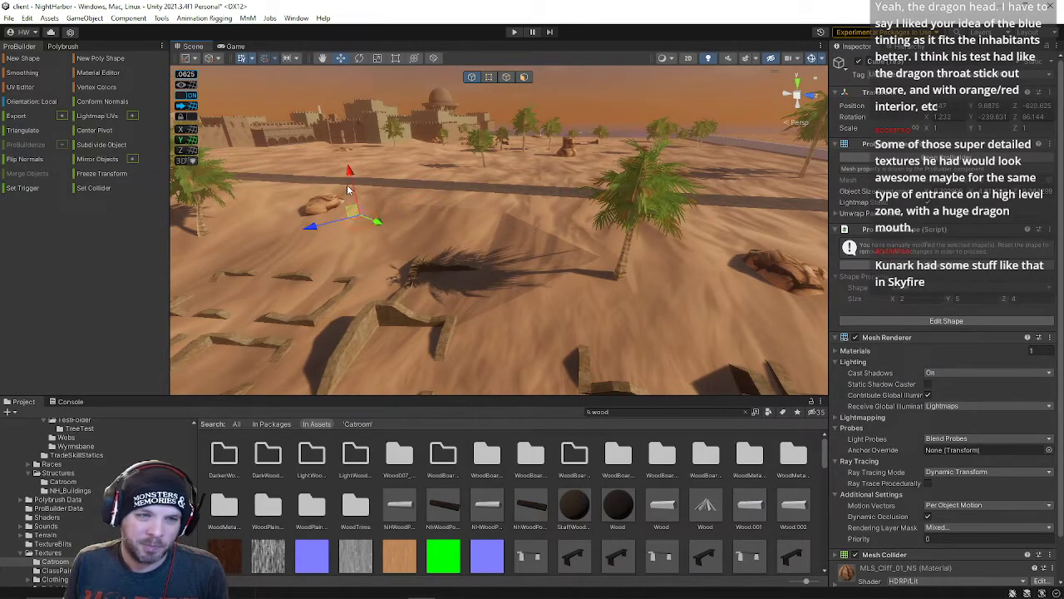
{"action": "left_click_drag", "start_coordinate": [346, 165], "coordinate": [348, 168]}
{"action": "key", "text": "w"}
{"action": "right_click_drag", "start_coordinate": [366, 199], "coordinate": [430, 234]}
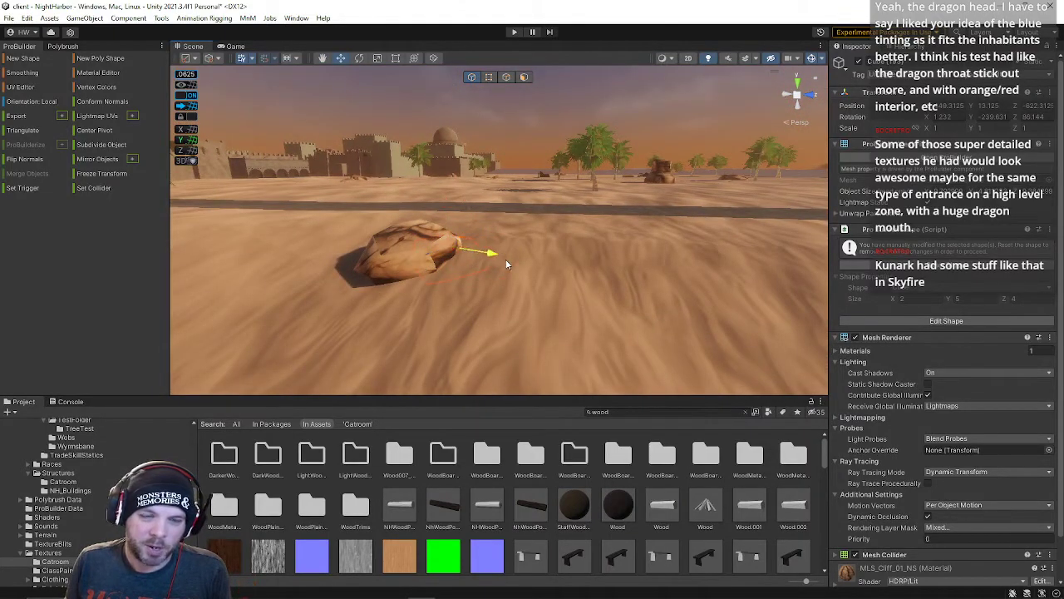
{"action": "left_click_drag", "start_coordinate": [500, 261], "coordinate": [522, 267]}
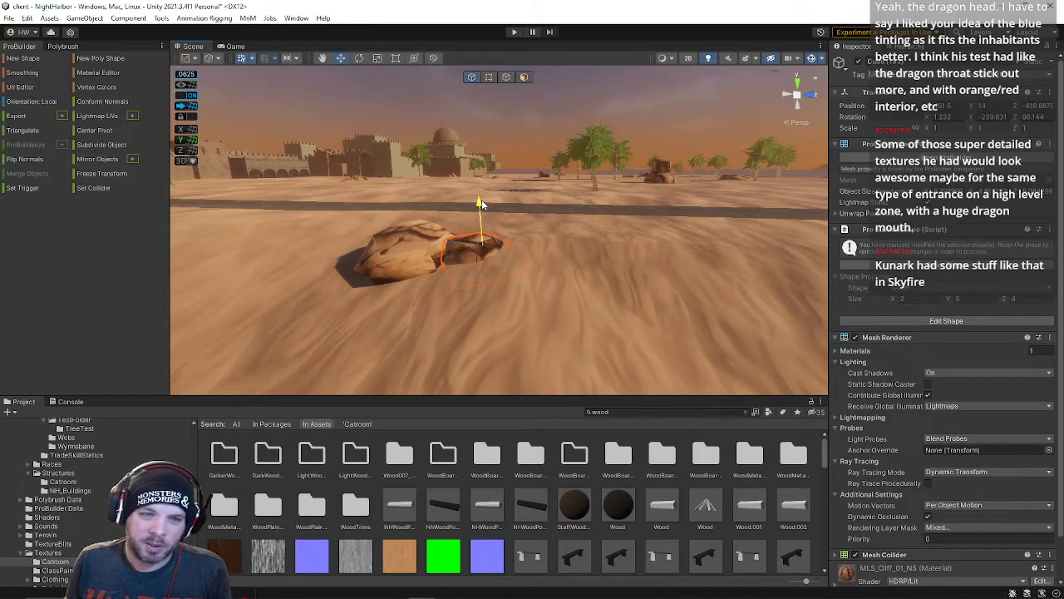
{"action": "left_click_drag", "start_coordinate": [456, 224], "coordinate": [504, 234]}
Step: In vertex mode, shift the roadside rock's lower corner where it meets the smaller rock
{"action": "right_click_drag", "start_coordinate": [503, 234], "coordinate": [397, 182]}
{"action": "key", "text": "d"}
{"action": "right_click_drag", "start_coordinate": [434, 152], "coordinate": [441, 227]}
{"action": "key", "text": "e"}
{"action": "key", "text": "w"}
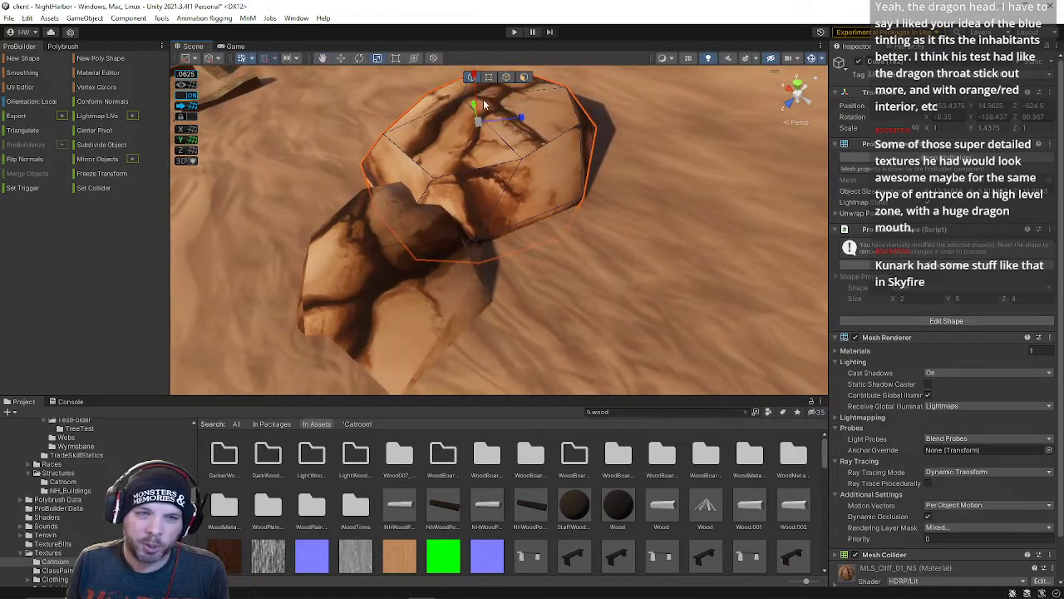
{"action": "left_click", "coordinate": [489, 77]}
{"action": "left_click", "coordinate": [475, 240]}
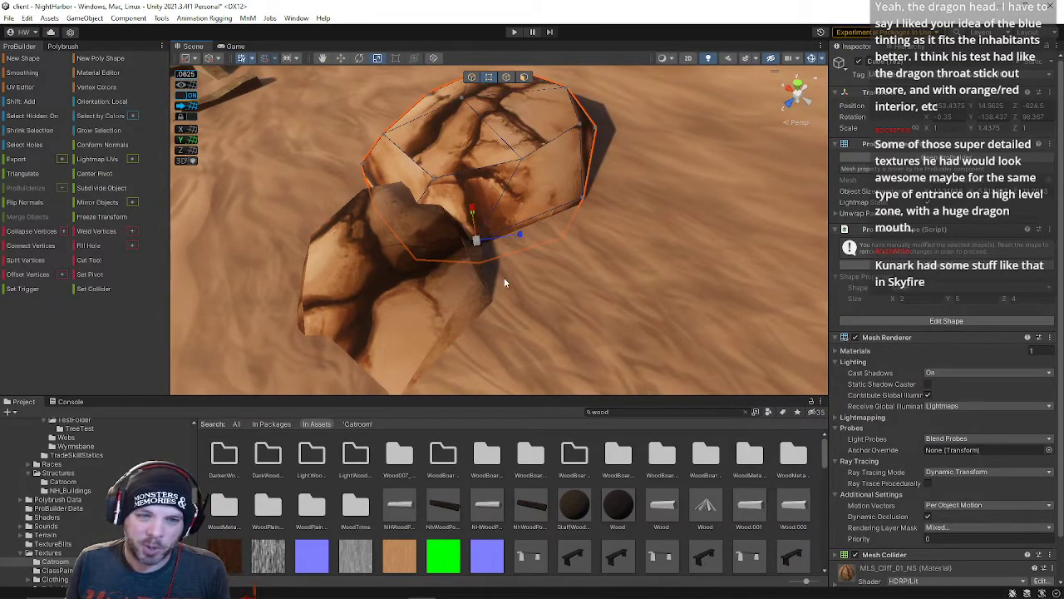
{"action": "mouse_move", "coordinate": [514, 236]}
{"action": "left_mouse_down"}
{"action": "mouse_move", "coordinate": [537, 239]}
{"action": "mouse_move", "coordinate": [500, 225]}
{"action": "left_mouse_up"}
Step: Look over the harbor entrance with the hanging chain and save the NightHarbor scene
{"action": "right_click_drag", "start_coordinate": [569, 175], "coordinate": [881, 74]}
{"action": "key", "text": "w"}
{"action": "key", "text": "s"}
{"action": "mouse_move", "coordinate": [489, 92]}
{"action": "right_mouse_down"}
{"action": "mouse_move", "coordinate": [504, 90]}
{"action": "mouse_move", "coordinate": [499, 82]}
{"action": "right_mouse_up"}
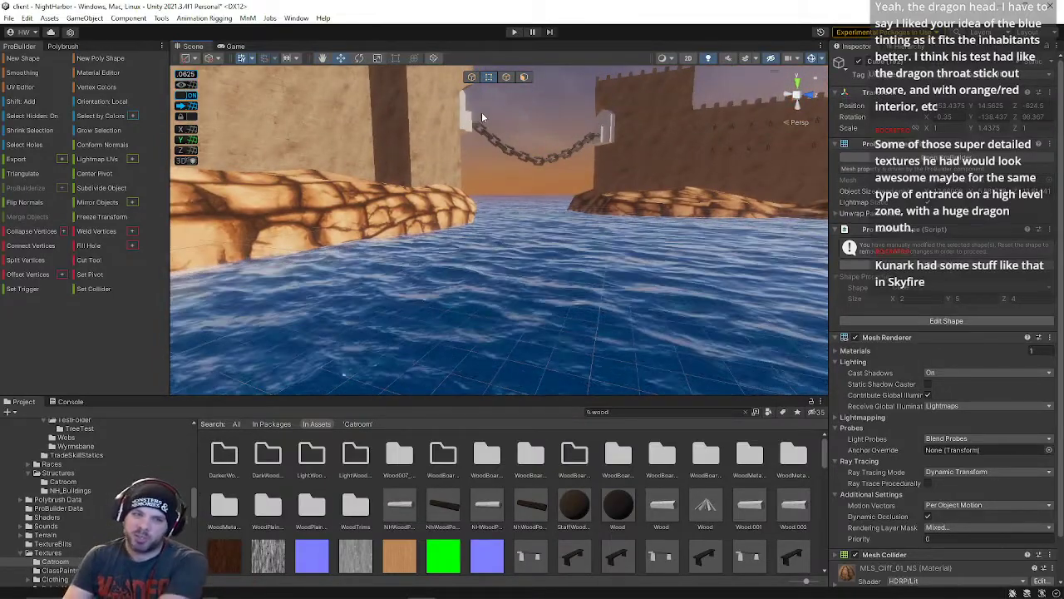
{"action": "left_click", "coordinate": [8, 17]}
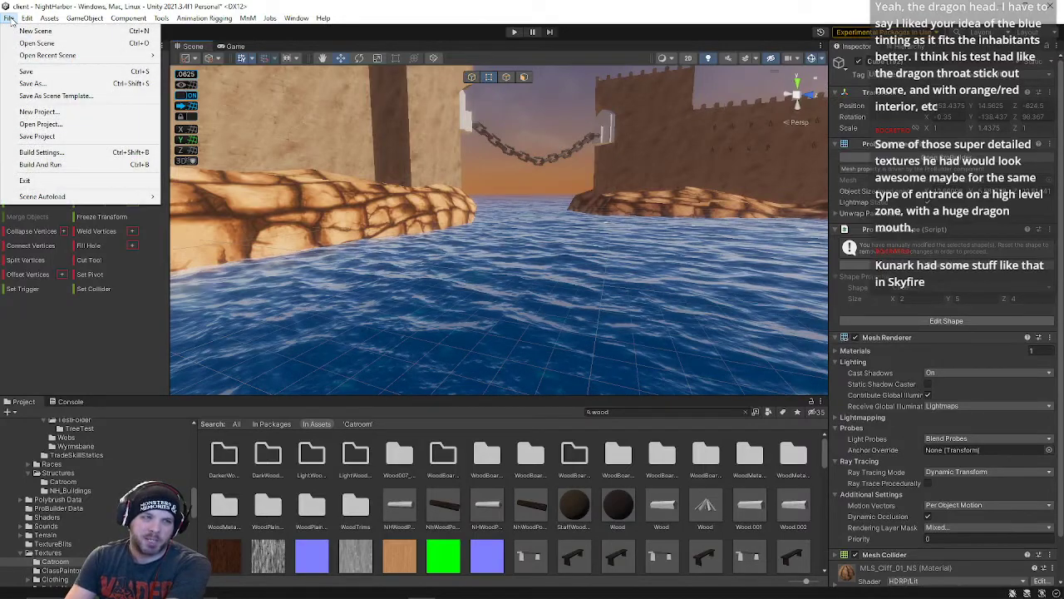
{"action": "left_click", "coordinate": [25, 71]}
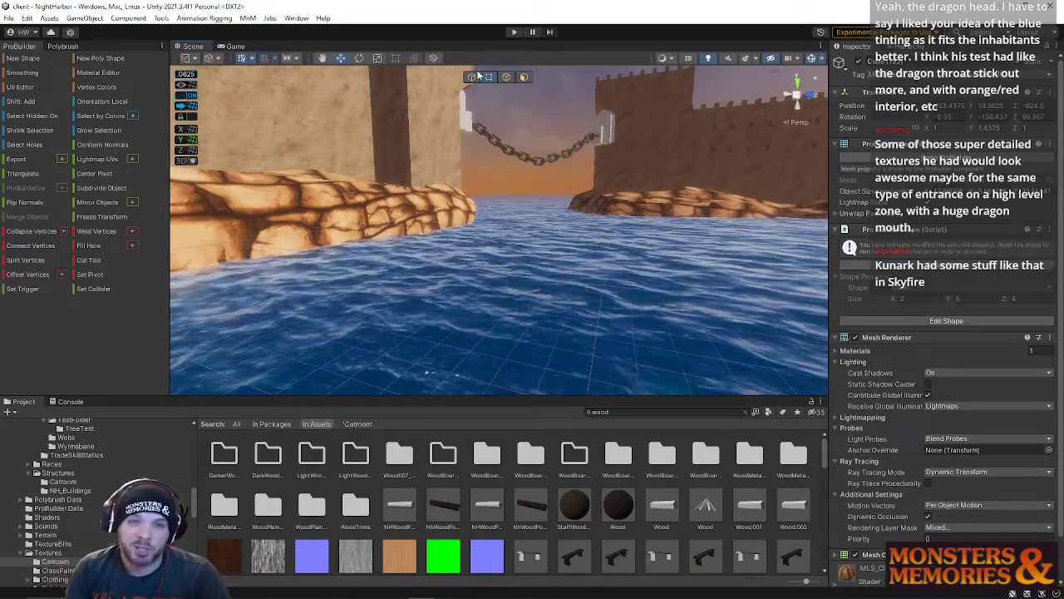
Step: Adjust a palm tree on the open sand outside the city and rotate it to X -4.417, Y -128.256, Z 8.264
{"action": "left_click", "coordinate": [479, 121]}
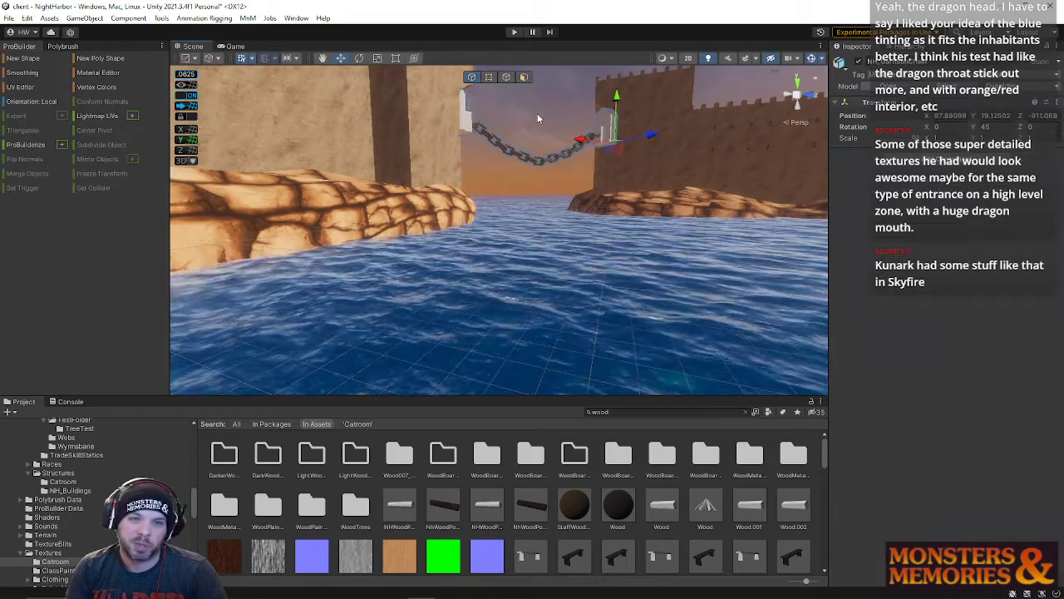
{"action": "right_click_drag", "start_coordinate": [516, 127], "coordinate": [1025, 97]}
{"action": "key", "text": "w"}
{"action": "key", "text": "s"}
{"action": "key", "text": "w"}
{"action": "key", "text": "s"}
{"action": "left_click_drag", "start_coordinate": [433, 152], "coordinate": [432, 241]}
{"action": "right_click_drag", "start_coordinate": [469, 227], "coordinate": [459, 151]}
{"action": "key", "text": "w"}
{"action": "left_click", "coordinate": [488, 188]}
{"action": "right_click_drag", "start_coordinate": [490, 190], "coordinate": [297, 278]}
{"action": "left_click", "coordinate": [449, 249]}
{"action": "key", "text": "e"}
{"action": "left_click_drag", "start_coordinate": [456, 282], "coordinate": [527, 241]}
{"action": "right_click_drag", "start_coordinate": [527, 225], "coordinate": [364, 149]}
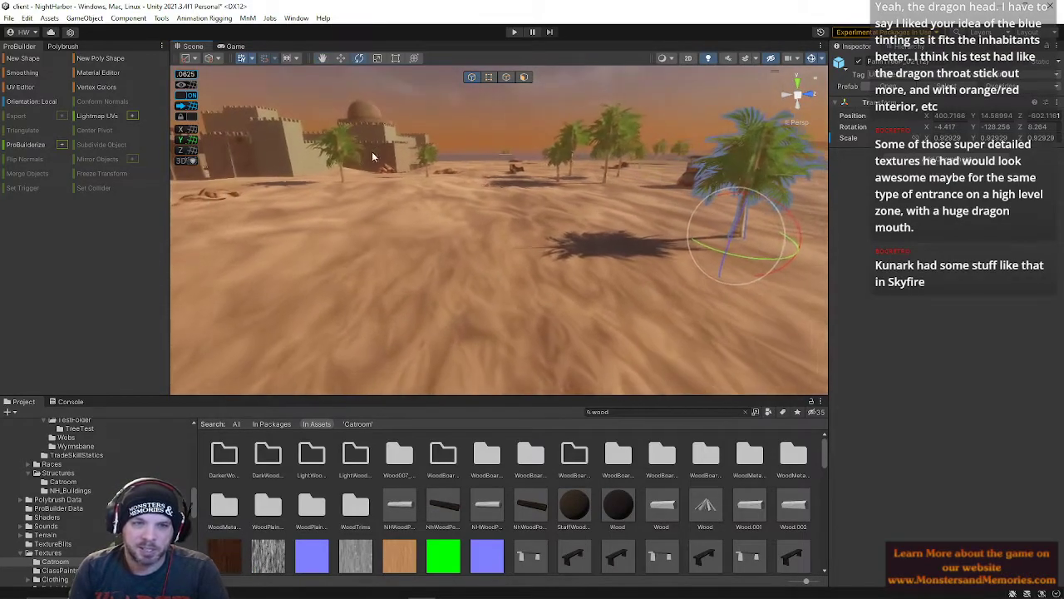
Step: Check the palm trees and ruins along the stone road, and save the scene with the adjusted palm
{"action": "key", "text": "w"}
{"action": "right_click_drag", "start_coordinate": [741, 233], "coordinate": [787, 173]}
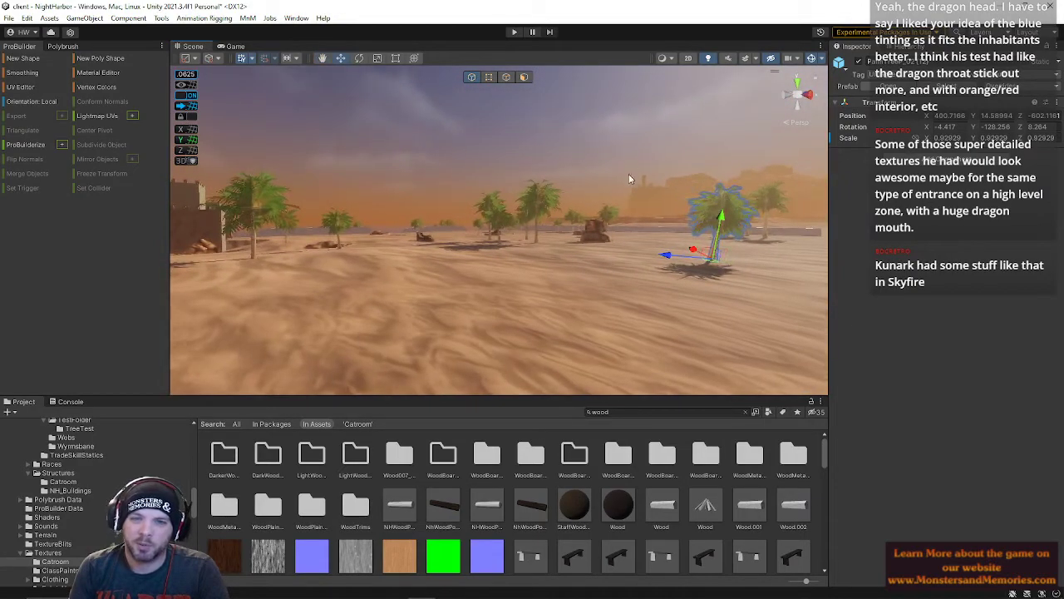
{"action": "right_click_drag", "start_coordinate": [353, 164], "coordinate": [546, 166]}
{"action": "right_click_drag", "start_coordinate": [488, 122], "coordinate": [412, 105]}
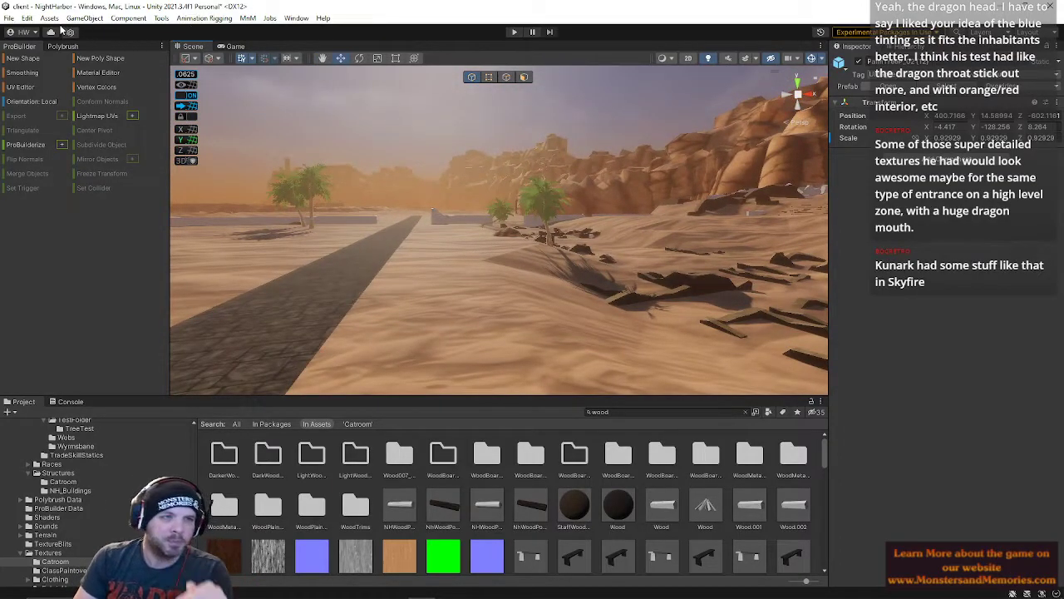
{"action": "right_click_drag", "start_coordinate": [574, 167], "coordinate": [630, 169]}
{"action": "left_click", "coordinate": [9, 20]}
{"action": "left_click", "coordinate": [21, 73]}
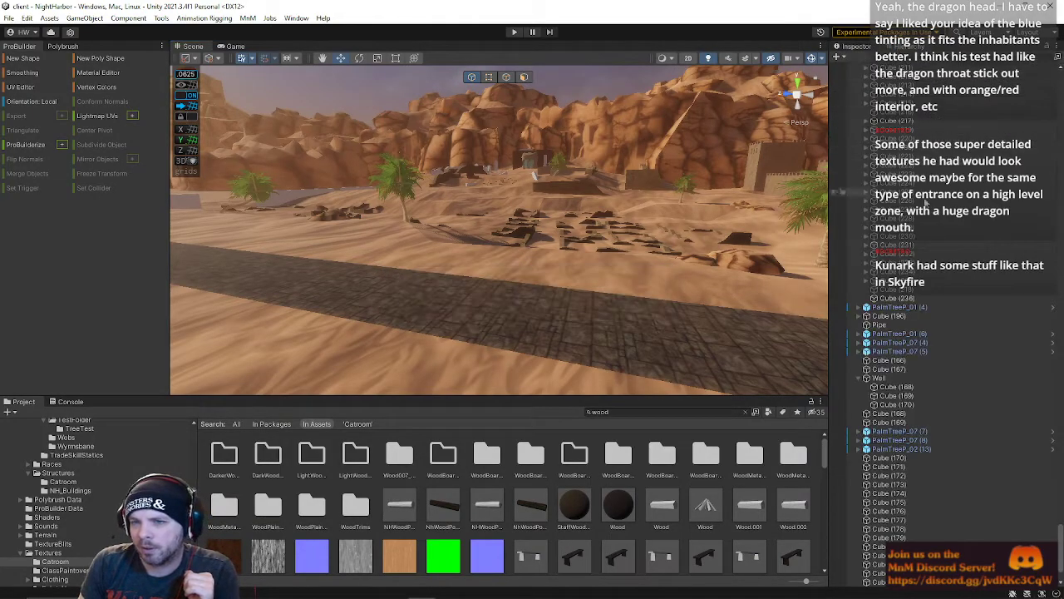
Step: Select the A* object and generate its GraphCache-nightharbor startup cache, scanning the graphs before saving
{"action": "scroll", "coordinate": [937, 234], "scroll_direction": "up", "scroll_amount": 15}
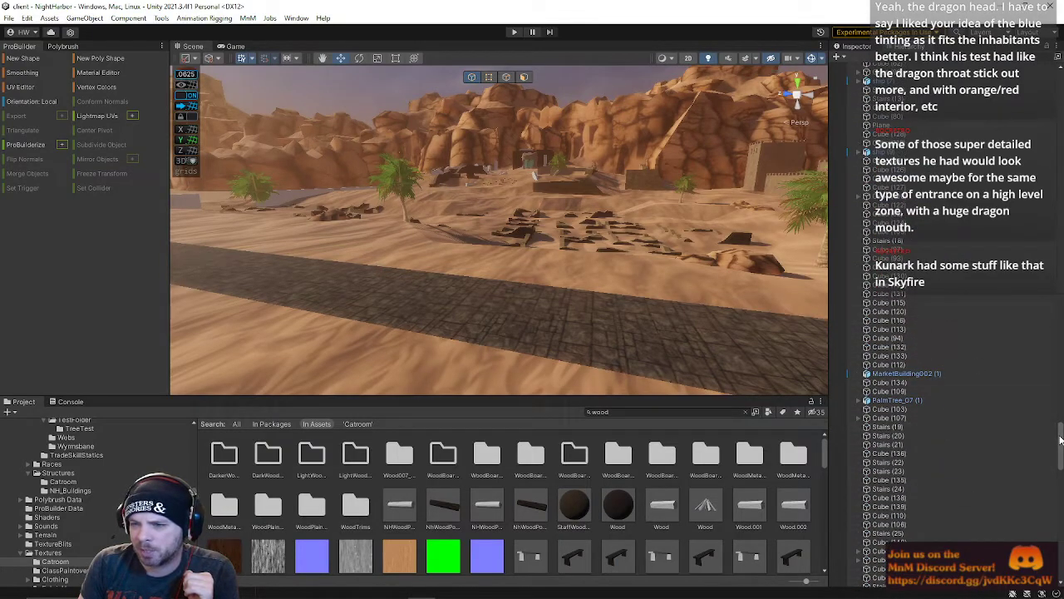
{"action": "scroll", "coordinate": [1060, 439], "scroll_direction": "up", "scroll_amount": 15}
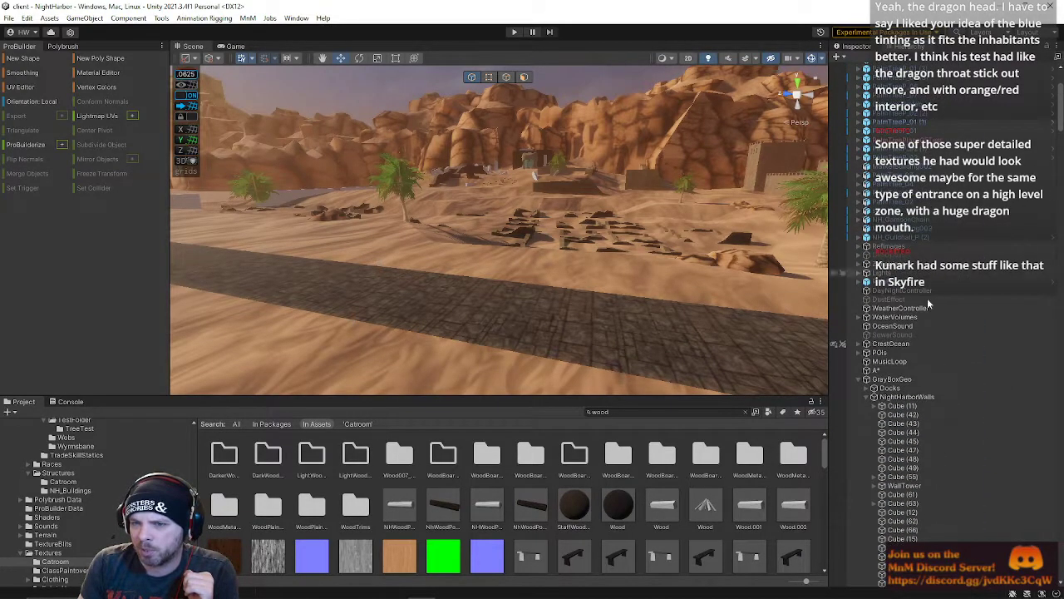
{"action": "left_click", "coordinate": [883, 370]}
{"action": "left_click", "coordinate": [858, 48]}
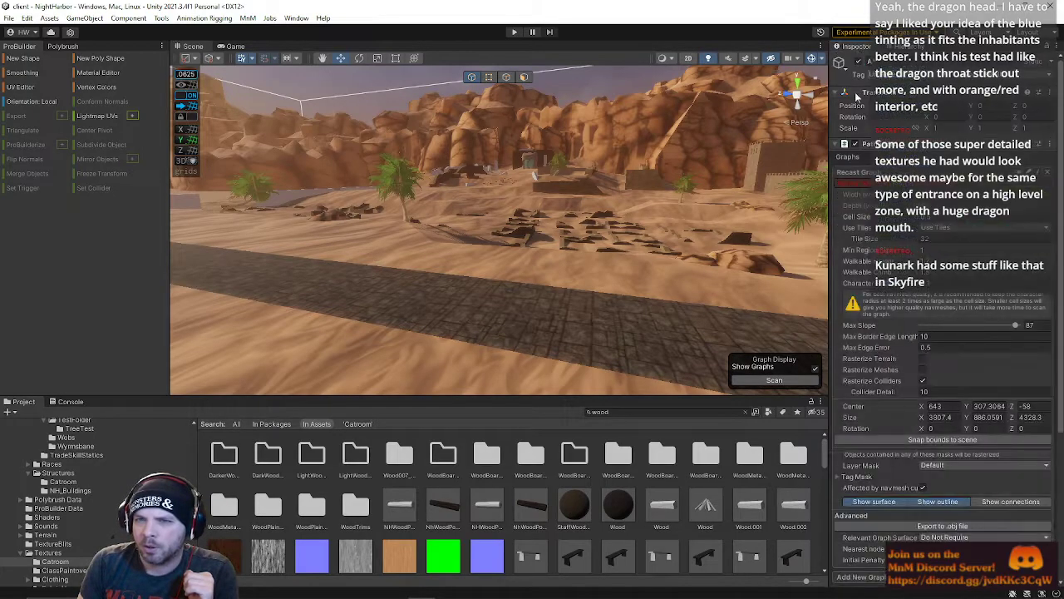
{"action": "scroll", "coordinate": [906, 405], "scroll_direction": "down", "scroll_amount": 4}
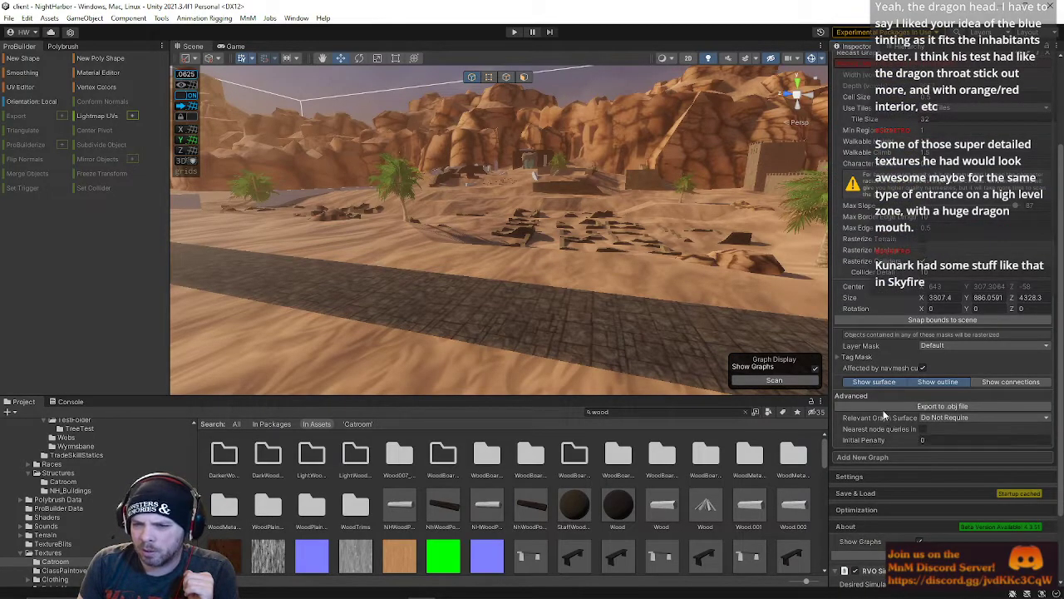
{"action": "left_click", "coordinate": [847, 493]}
{"action": "left_click", "coordinate": [881, 551]}
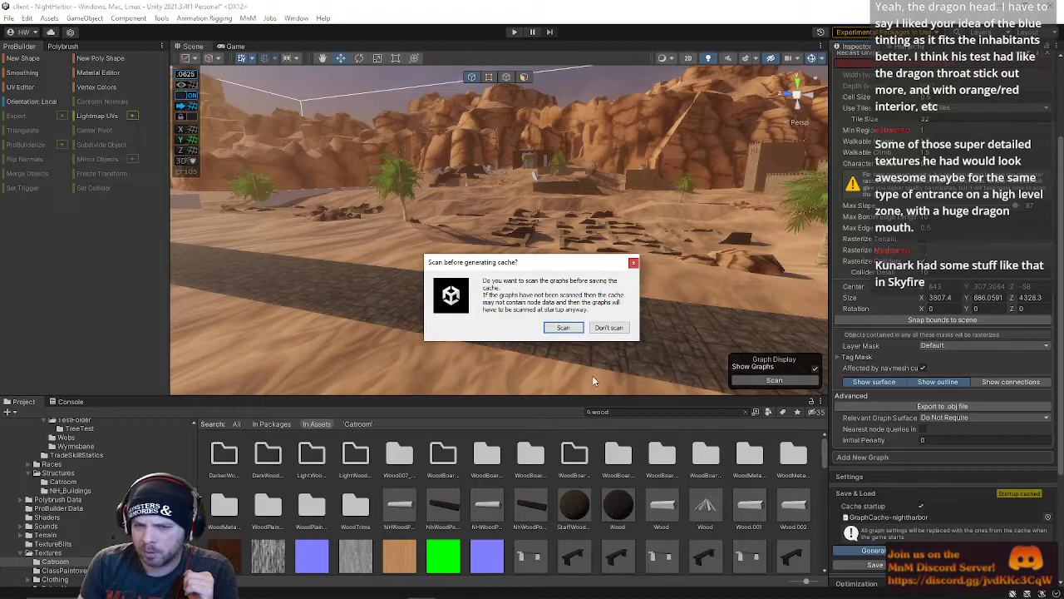
{"action": "left_click", "coordinate": [560, 328]}
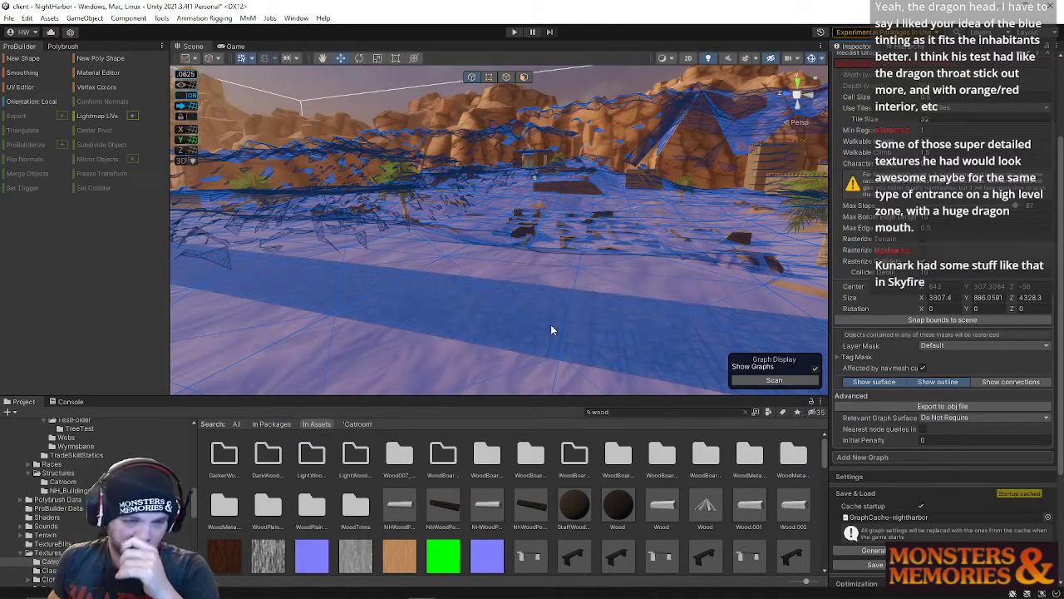
Step: Save the NightHarbor scene with the new navigation cache and open the recent Zone scene
{"action": "right_click_drag", "start_coordinate": [551, 330], "coordinate": [142, 293]}
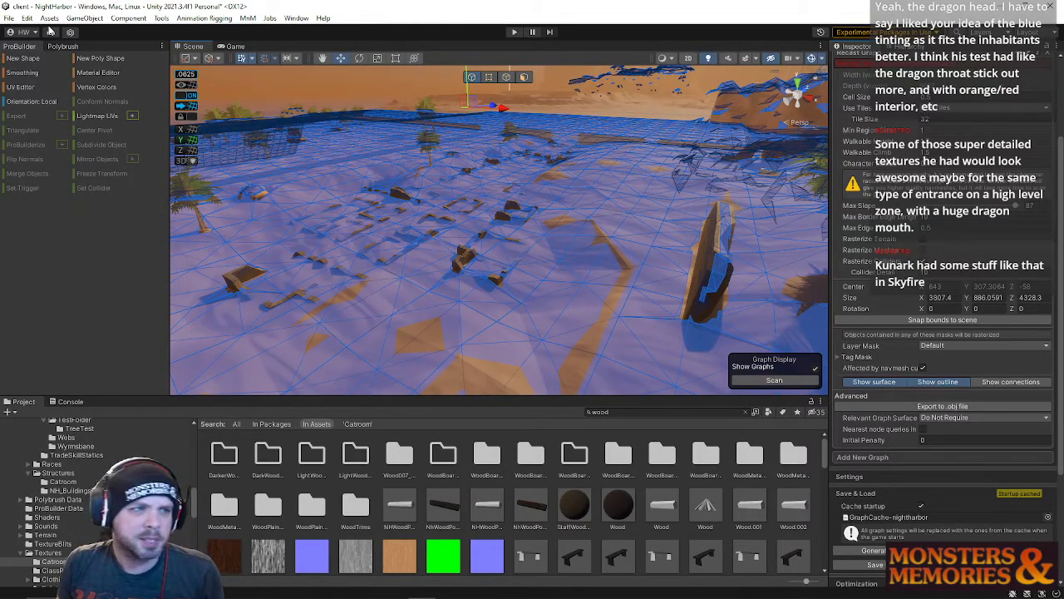
{"action": "left_click", "coordinate": [9, 19]}
{"action": "left_click", "coordinate": [26, 71]}
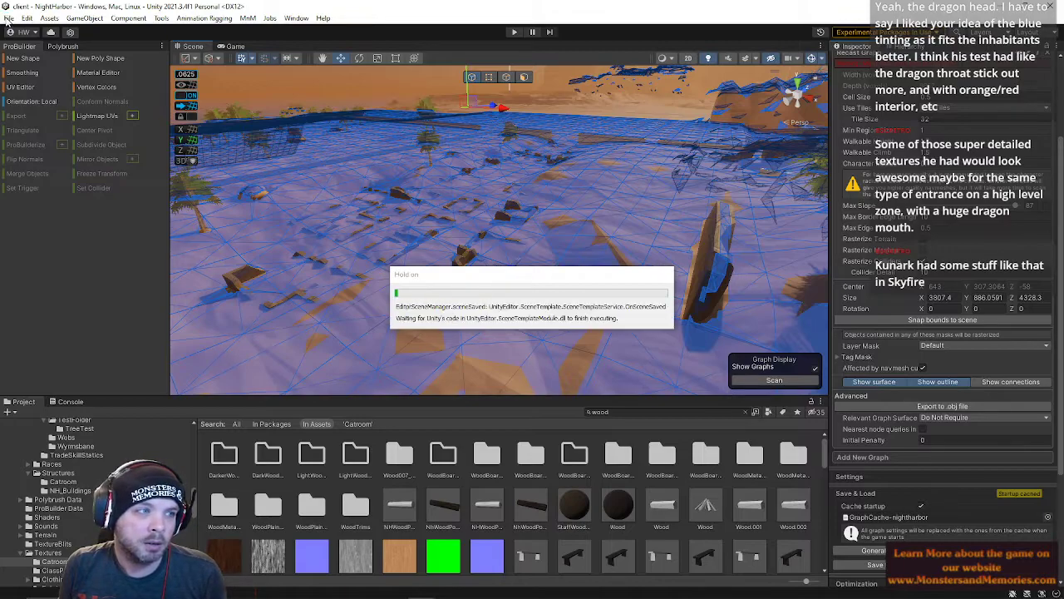
{"action": "left_click", "coordinate": [7, 19]}
{"action": "mouse_move", "coordinate": [32, 57]}
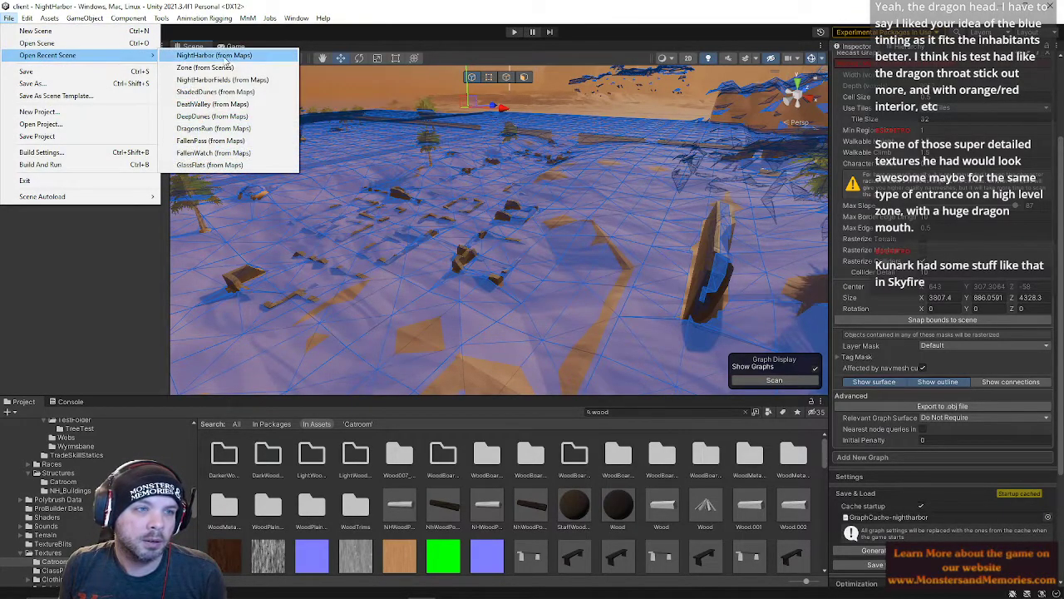
{"action": "left_click", "coordinate": [232, 70]}
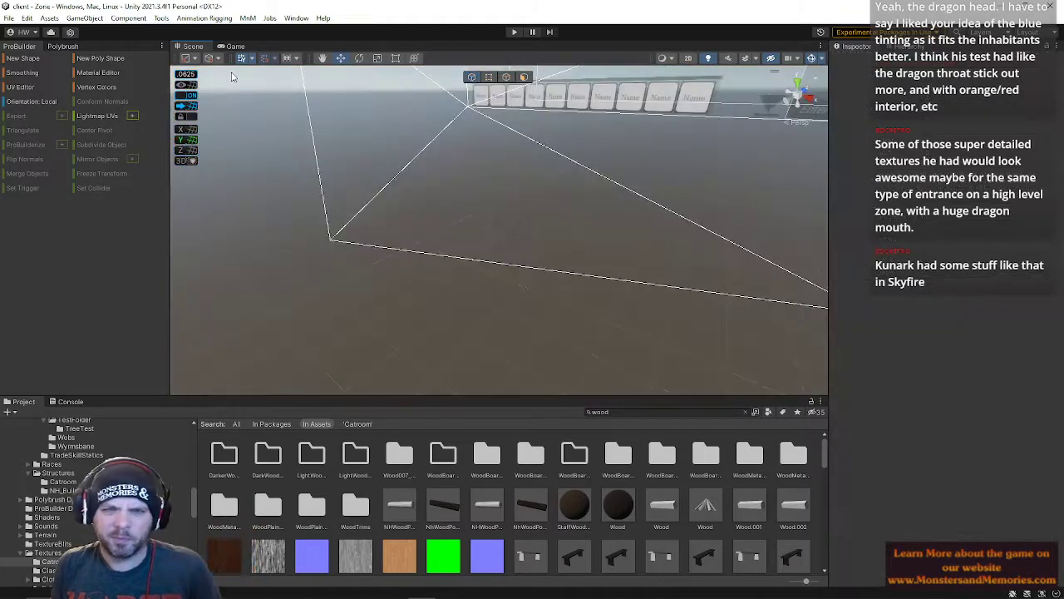
Step: Run the game, log in with the prefilled account, and connect to TestWorld to enter with the character
{"action": "left_click", "coordinate": [514, 32]}
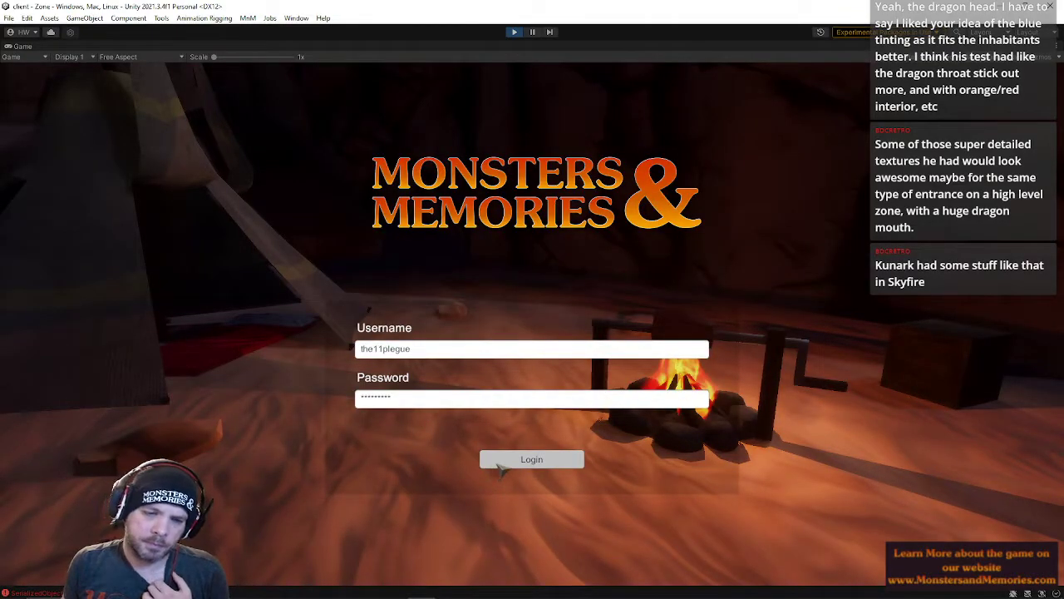
{"action": "left_click", "coordinate": [509, 461]}
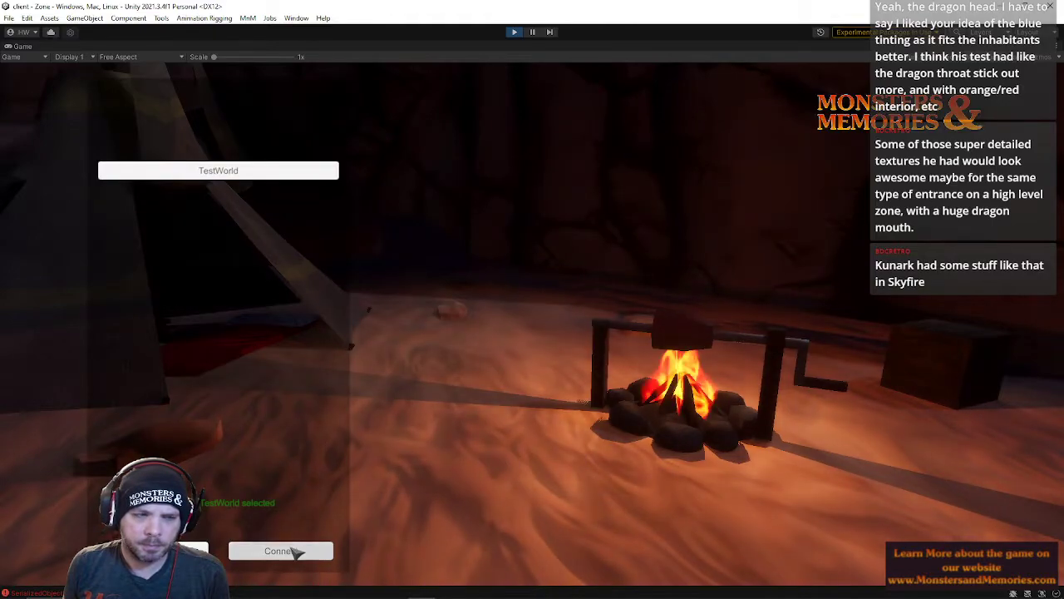
{"action": "left_click", "coordinate": [295, 552]}
{"action": "left_click", "coordinate": [295, 553]}
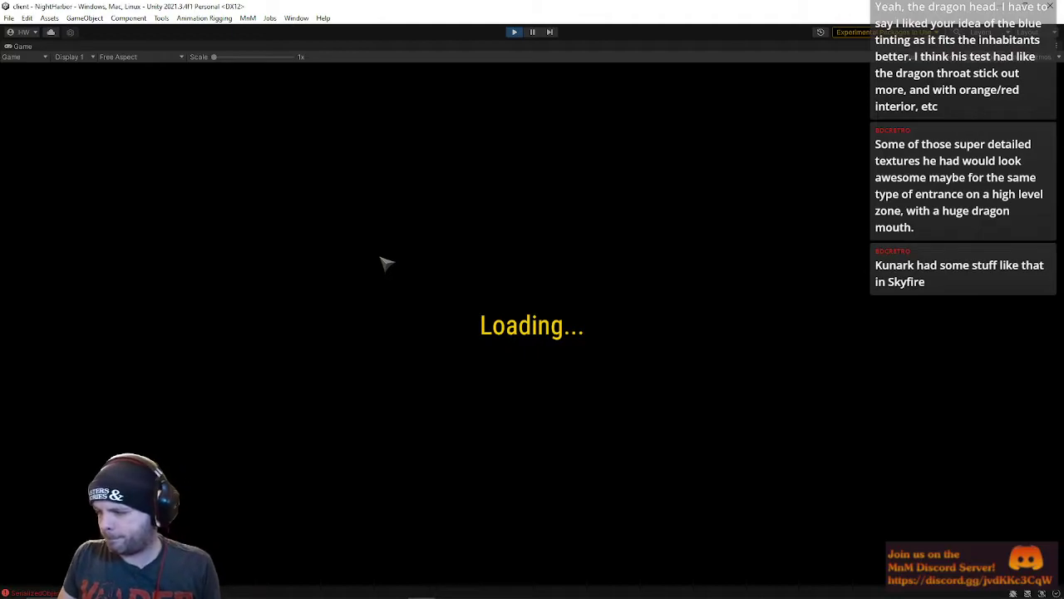
Step: Run the character across the Night Harbor desert with the camera pulled back to examine the area in game
{"action": "right_click_drag", "start_coordinate": [381, 257], "coordinate": [695, 287]}
{"action": "key", "text": "w"}
{"action": "scroll", "coordinate": [416, 262], "scroll_direction": "down", "scroll_amount": 3}
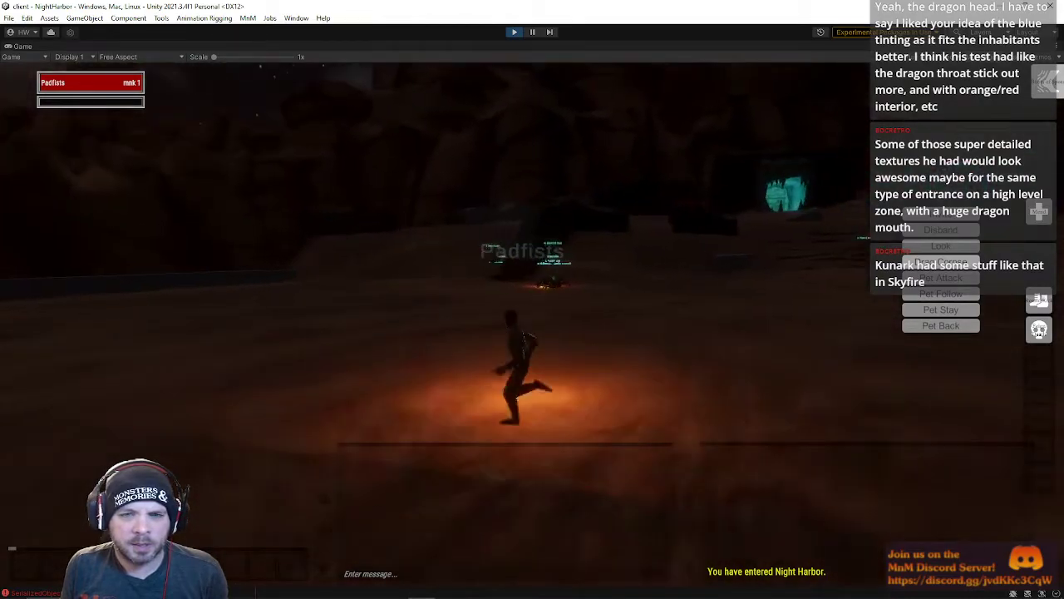
{"action": "key", "text": "a"}
{"action": "key", "text": "d"}
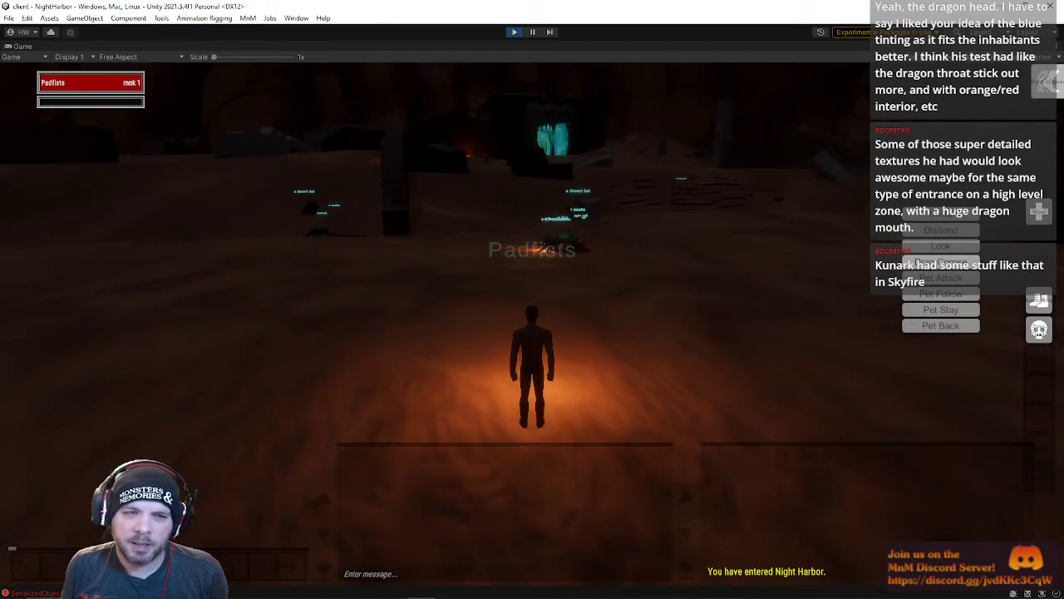
Step: Run the character up to the beetles in front of the cyan-lit entrance and look around the group of creatures
{"action": "key", "text": "d"}
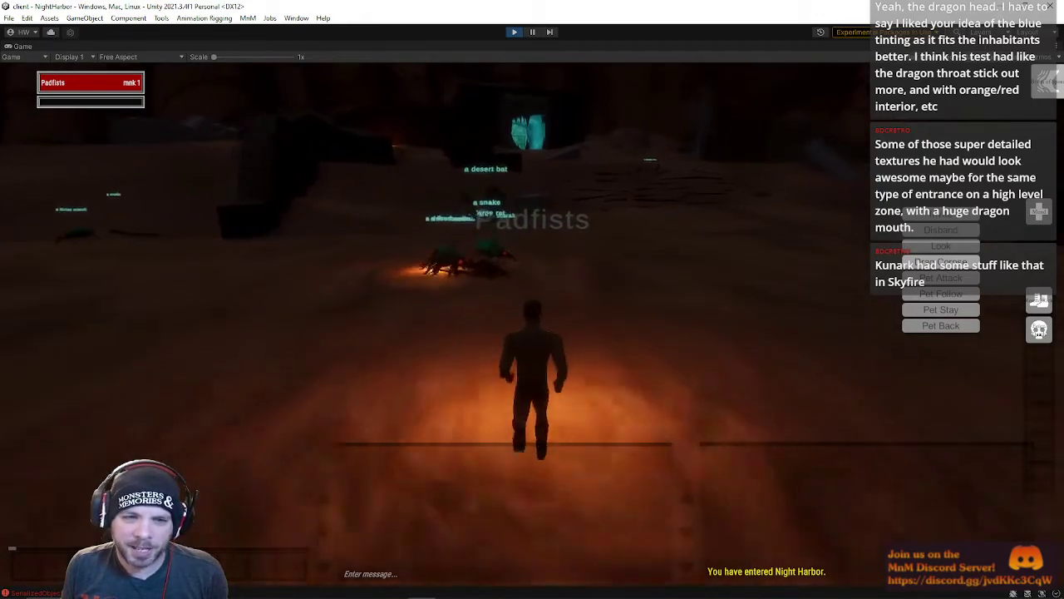
{"action": "scroll", "coordinate": [532, 330], "scroll_direction": "up", "scroll_amount": 3}
{"action": "right_click_drag", "start_coordinate": [533, 249], "coordinate": [340, 238]}
{"action": "right_click_drag", "start_coordinate": [466, 285], "coordinate": [666, 287]}
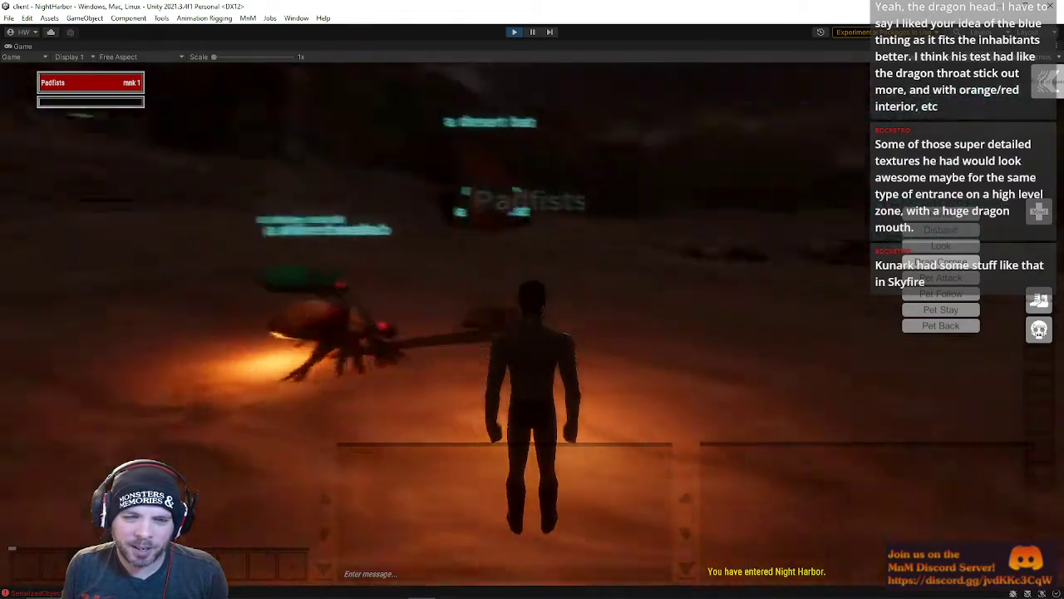
{"action": "key", "text": "w"}
{"action": "key", "text": "d"}
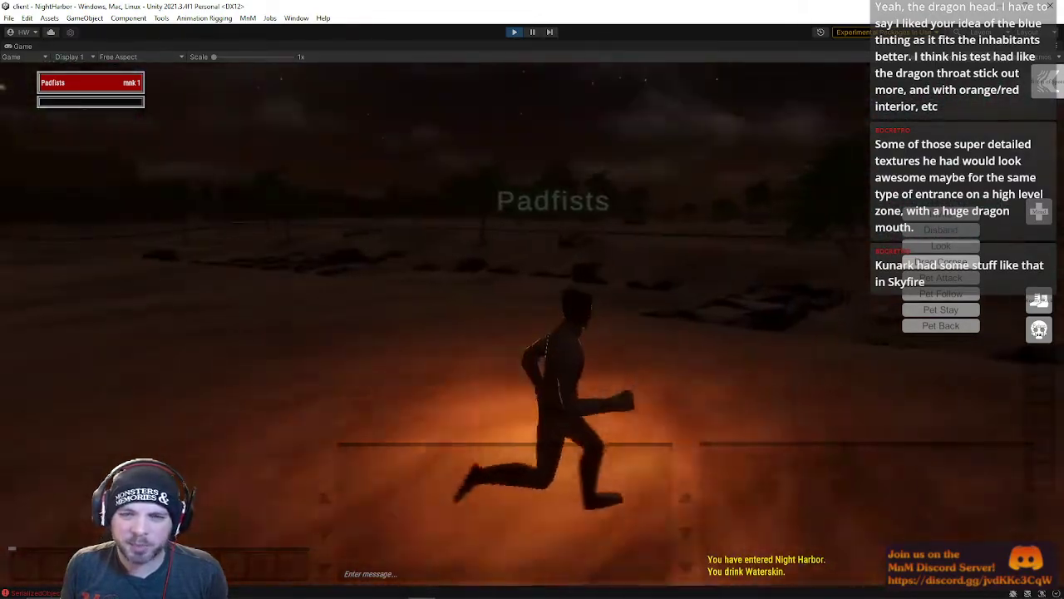
Step: Explore the sunken ruins near the rotting skeleton, then turn back toward the cyan-lit entrance
{"action": "key", "text": "w"}
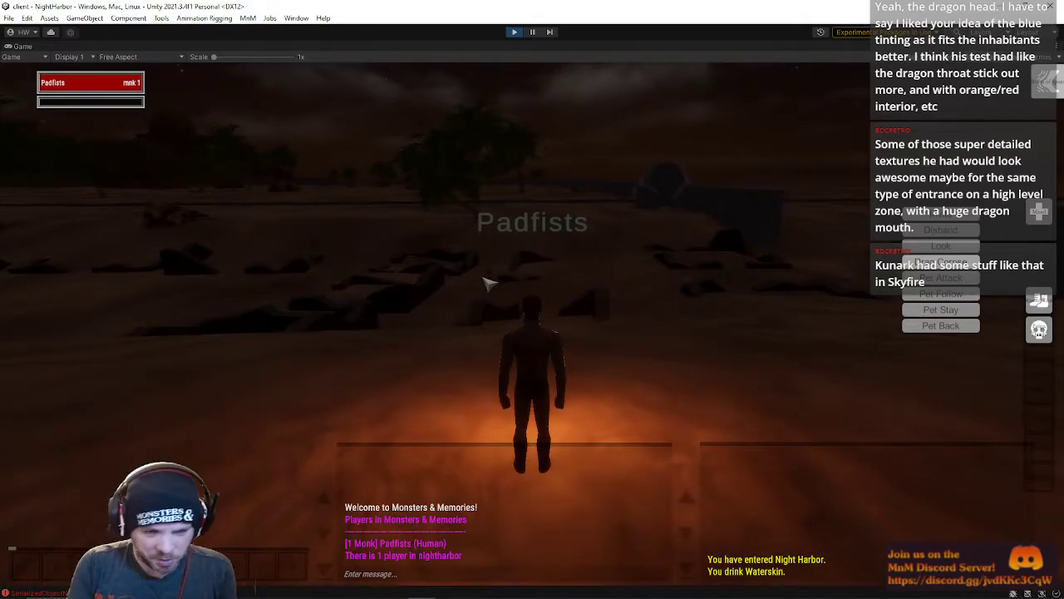
{"action": "right_click_drag", "start_coordinate": [486, 277], "coordinate": [749, 282]}
{"action": "key", "text": "w"}
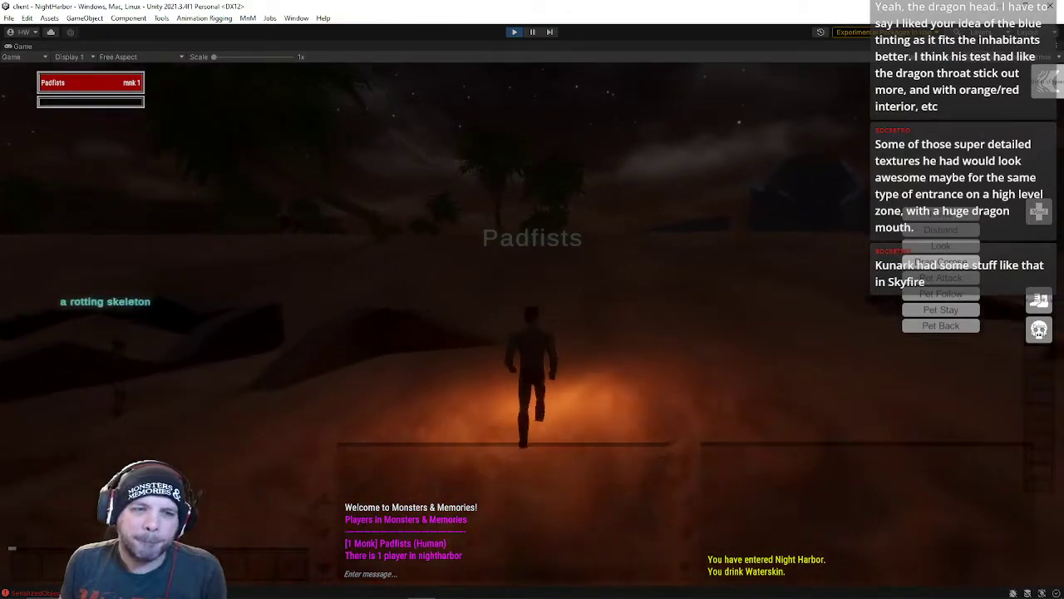
{"action": "right_click_drag", "start_coordinate": [532, 300], "coordinate": [383, 279]}
{"action": "right_click_drag", "start_coordinate": [532, 299], "coordinate": [392, 318]}
{"action": "key", "text": "w"}
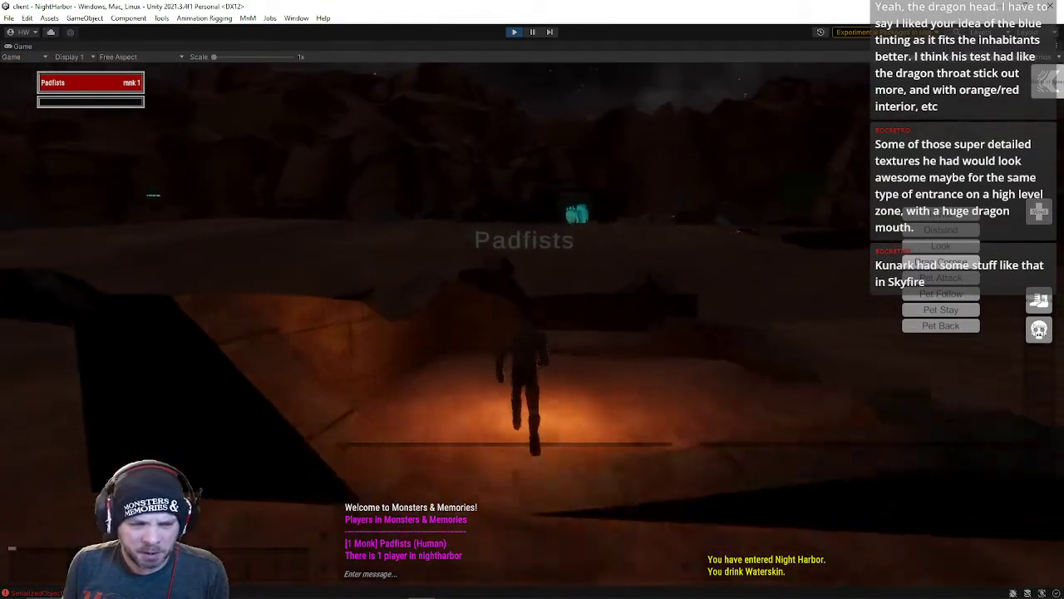
Step: Survey the surrounding dunes and run back toward the beetles and snake near the cyan-lit entrance
{"action": "key", "text": "w"}
{"action": "right_click_drag", "start_coordinate": [481, 266], "coordinate": [358, 303]}
{"action": "right_click_drag", "start_coordinate": [532, 312], "coordinate": [674, 291]}
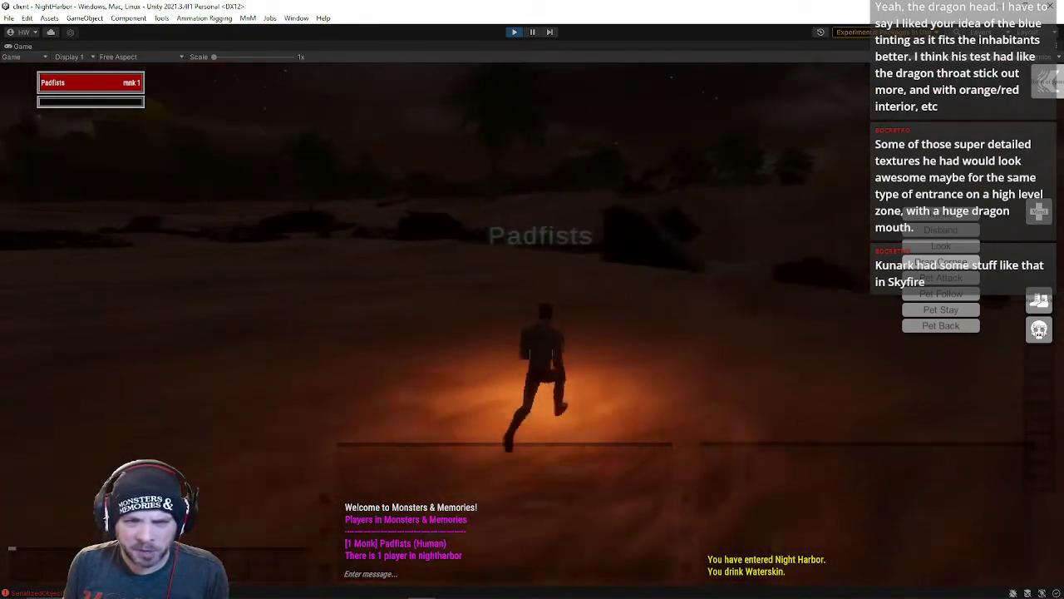
{"action": "right_click_drag", "start_coordinate": [632, 212], "coordinate": [466, 274]}
{"action": "key", "text": "w"}
{"action": "key", "text": "w"}
{"action": "key", "text": "w"}
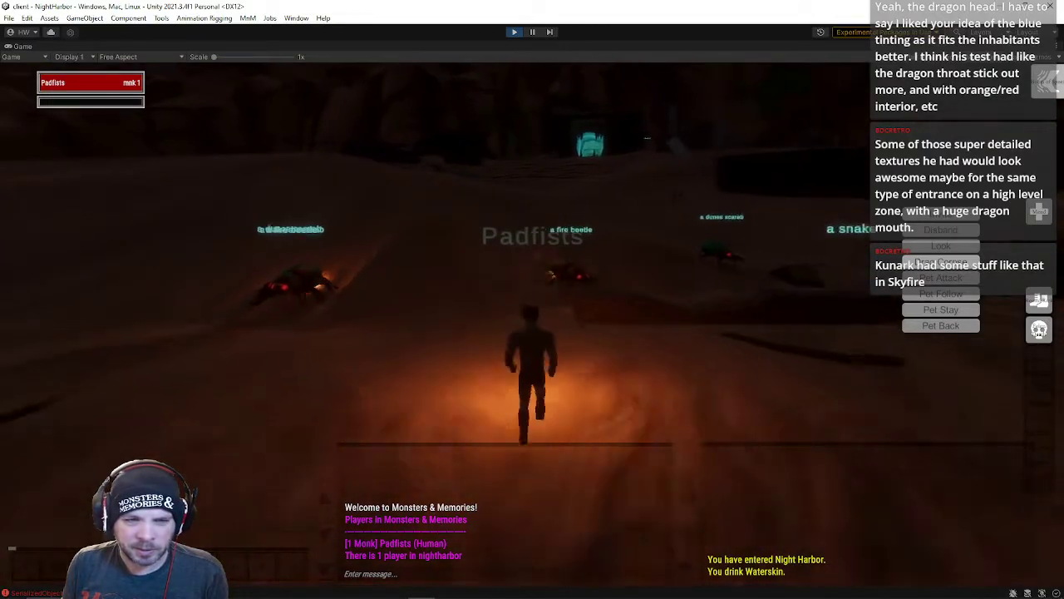
Step: Run between the dunes scarab and the fire beetle and across the fallen stone blocks of the ruins
{"action": "right_click_drag", "start_coordinate": [466, 279], "coordinate": [616, 266]}
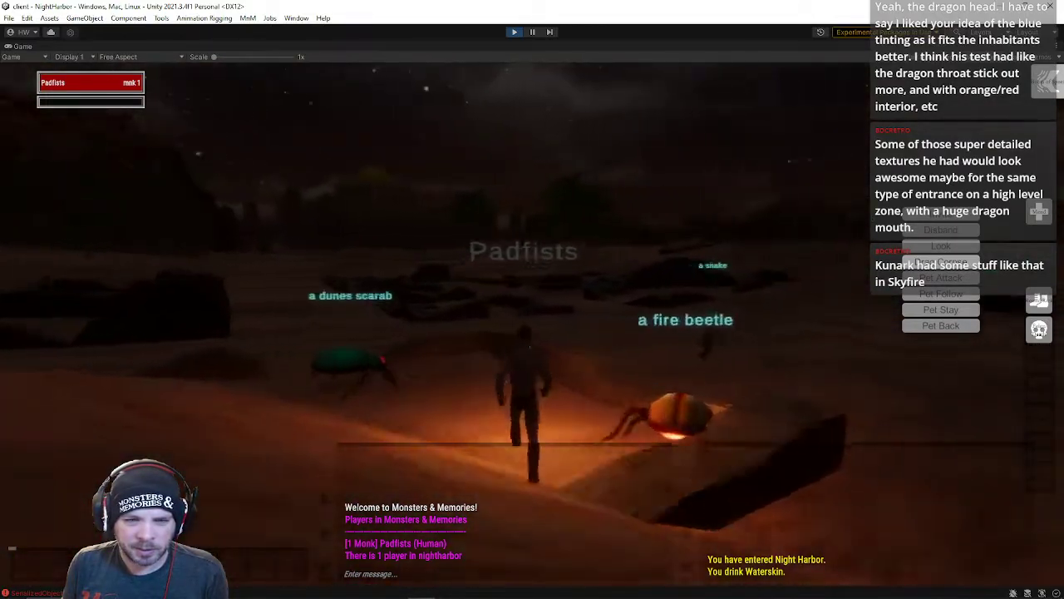
{"action": "mouse_move", "coordinate": [529, 346]}
{"action": "right_mouse_down"}
{"action": "mouse_move", "coordinate": [416, 349]}
{"action": "mouse_move", "coordinate": [623, 321]}
{"action": "mouse_move", "coordinate": [349, 333]}
{"action": "mouse_move", "coordinate": [615, 333]}
{"action": "mouse_move", "coordinate": [532, 333]}
{"action": "right_mouse_up"}
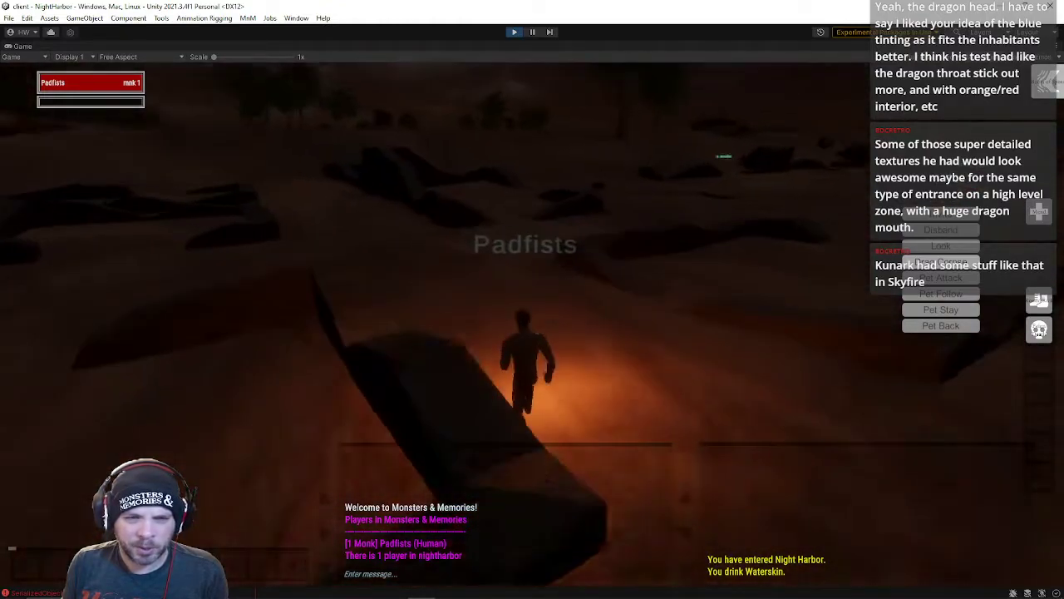
{"action": "key", "text": "w"}
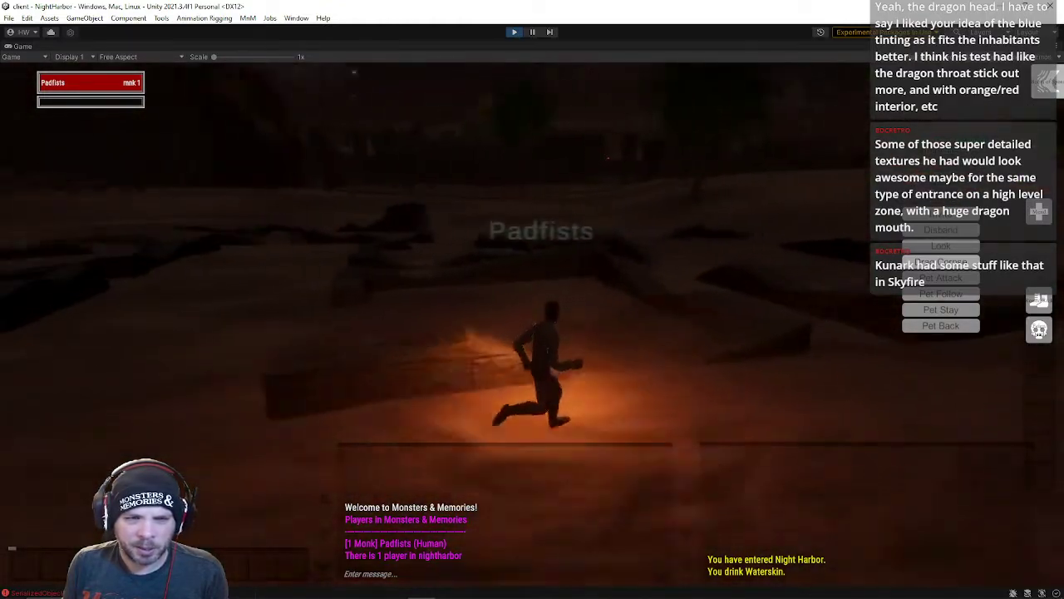
{"action": "key", "text": "w"}
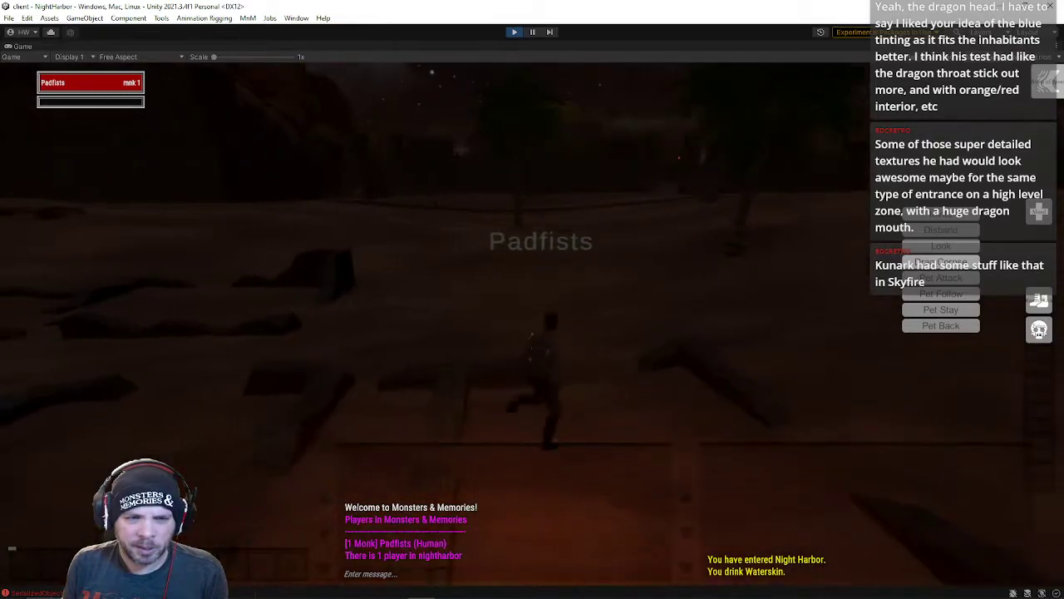
{"action": "key", "text": "w"}
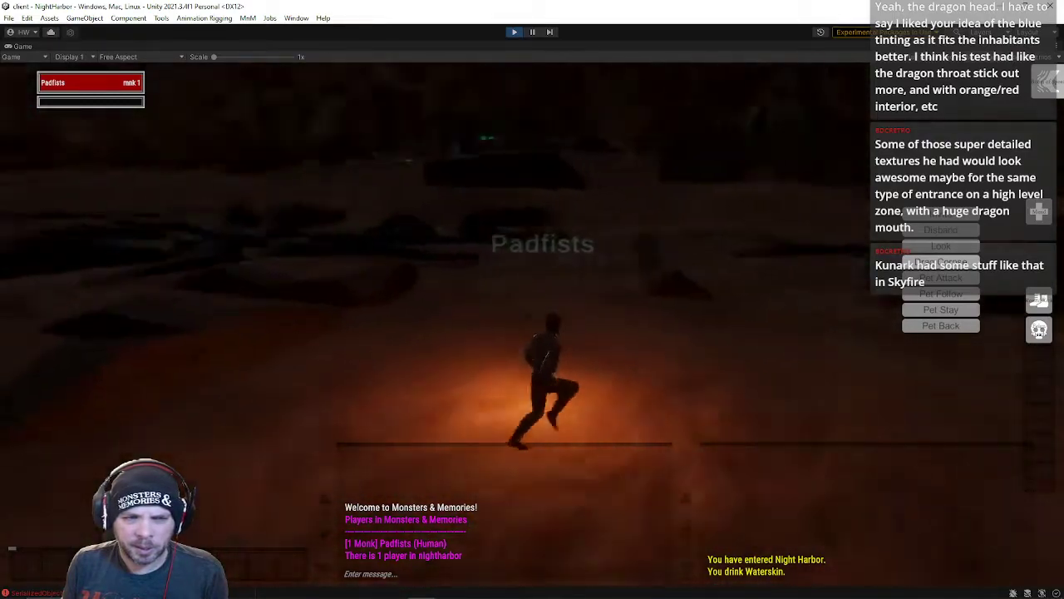
{"action": "key", "text": "w"}
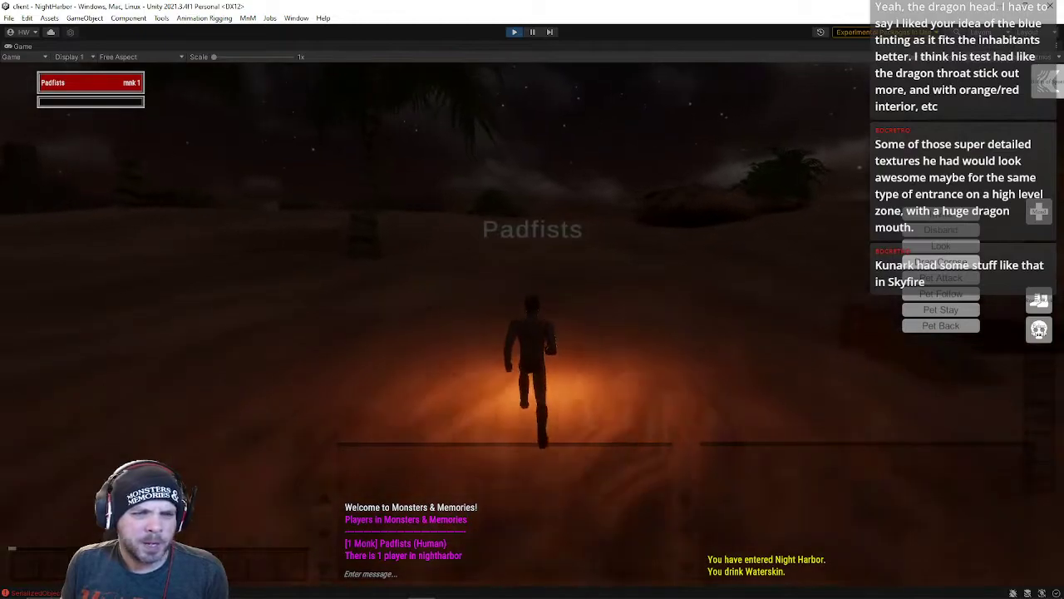
Step: Cross the open desert away from the ruins to inspect the night terrain and the palm trees
{"action": "key", "text": "w"}
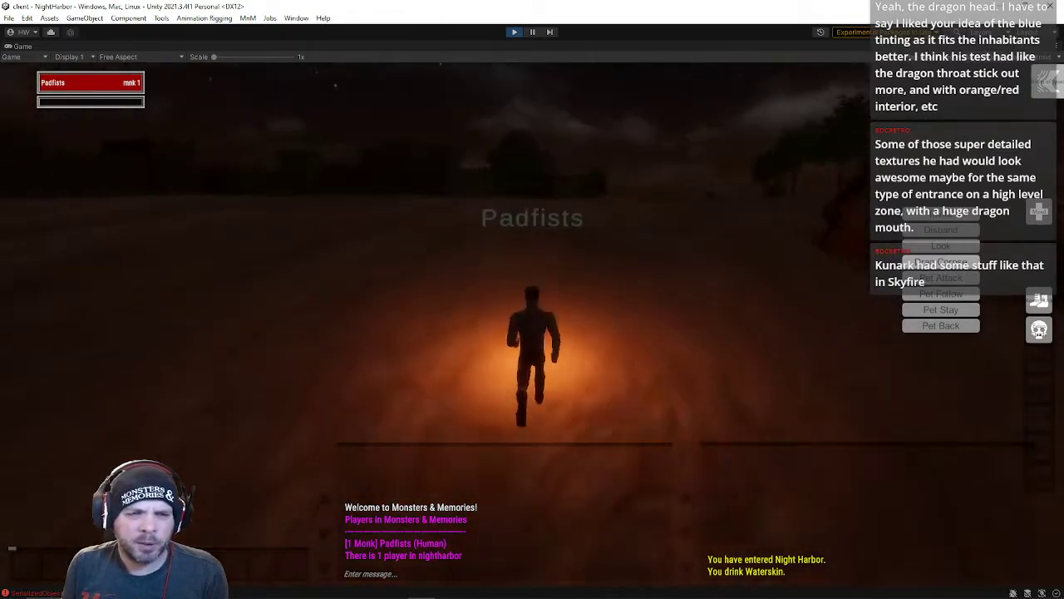
{"action": "key", "text": "w"}
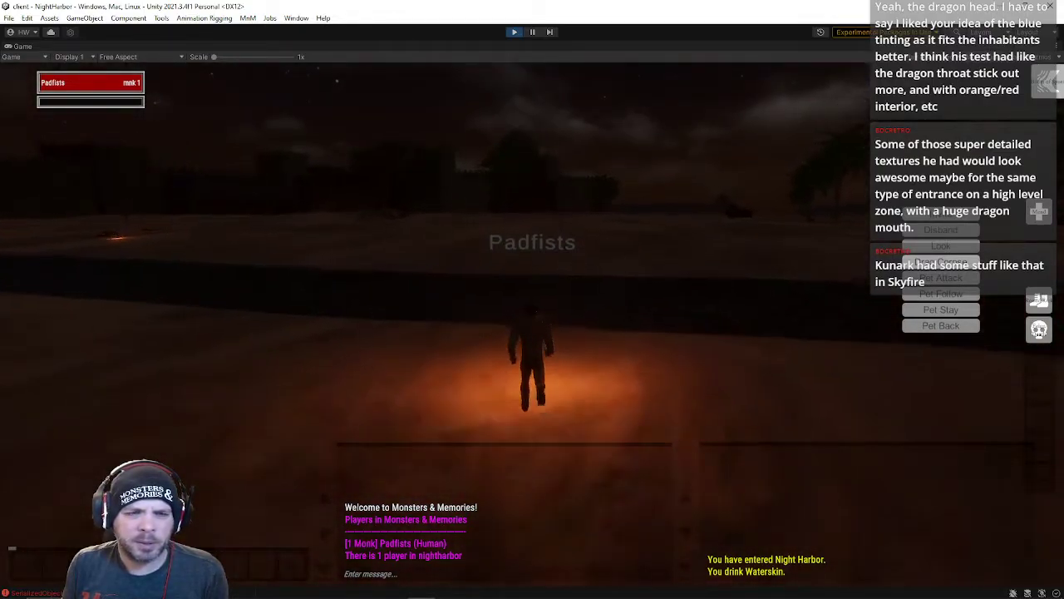
{"action": "key", "text": "w"}
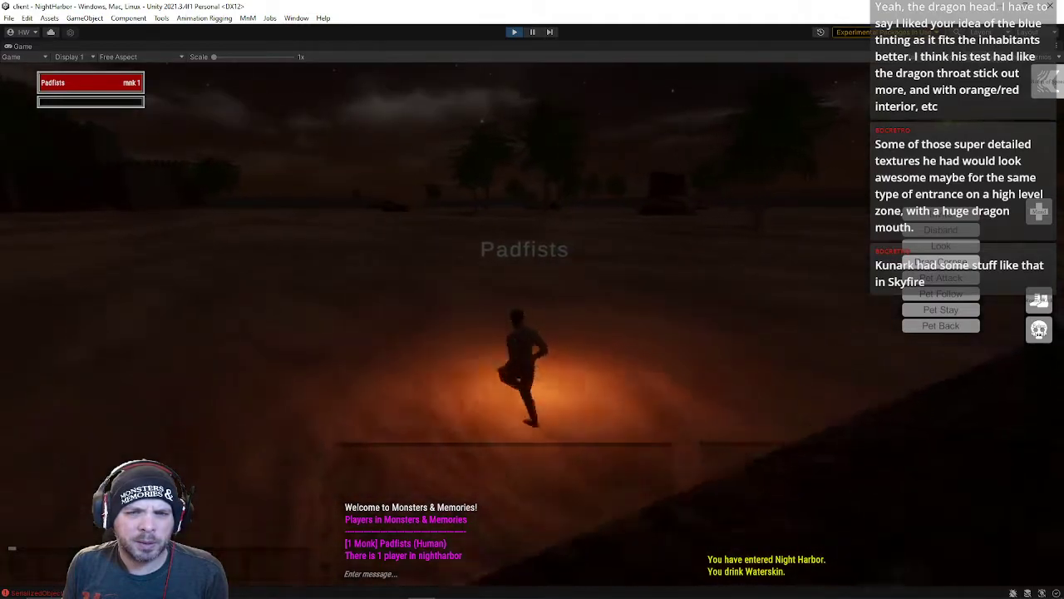
{"action": "right_click_drag", "start_coordinate": [657, 262], "coordinate": [663, 261]}
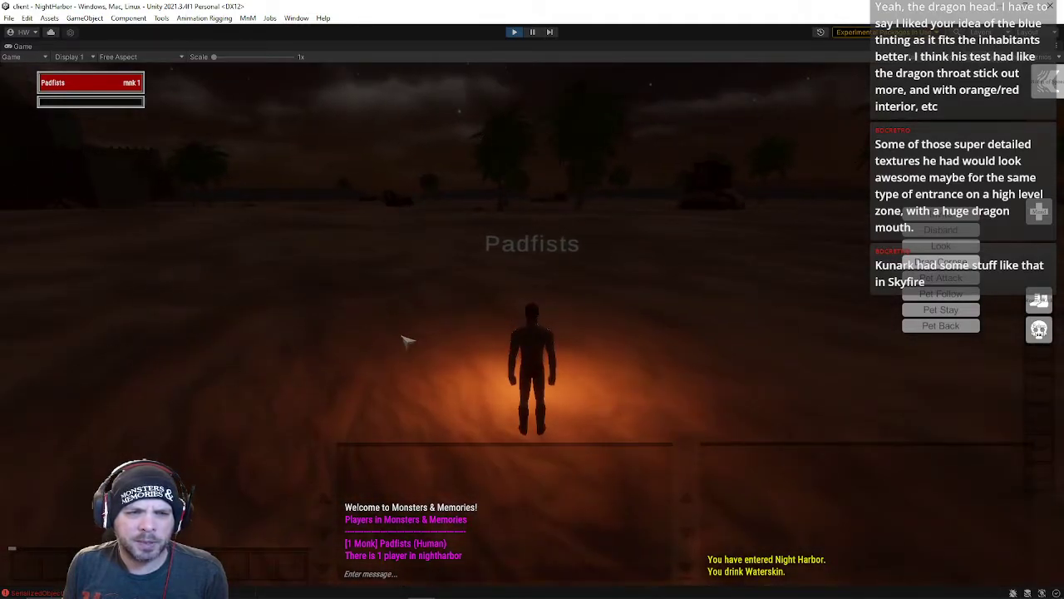
{"action": "key", "text": "w"}
{"action": "right_click_drag", "start_coordinate": [249, 327], "coordinate": [212, 328]}
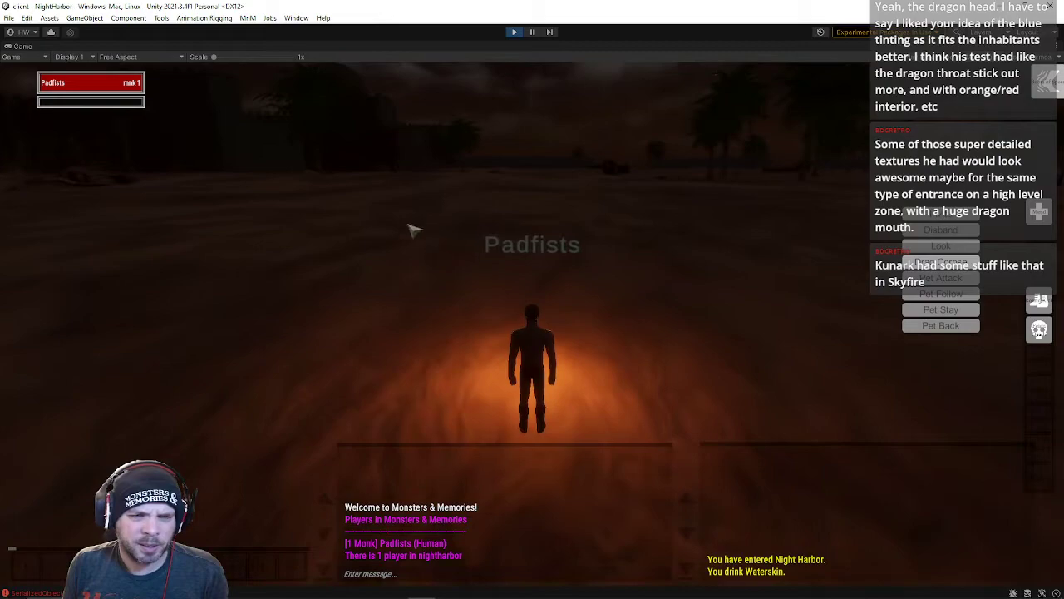
{"action": "key", "text": "w"}
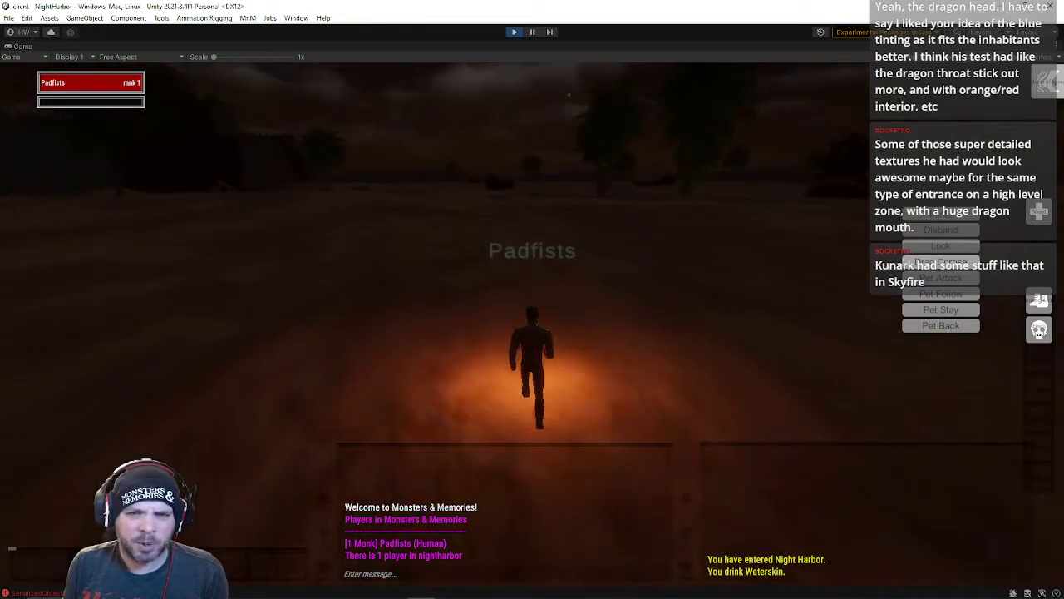
{"action": "key", "text": "d"}
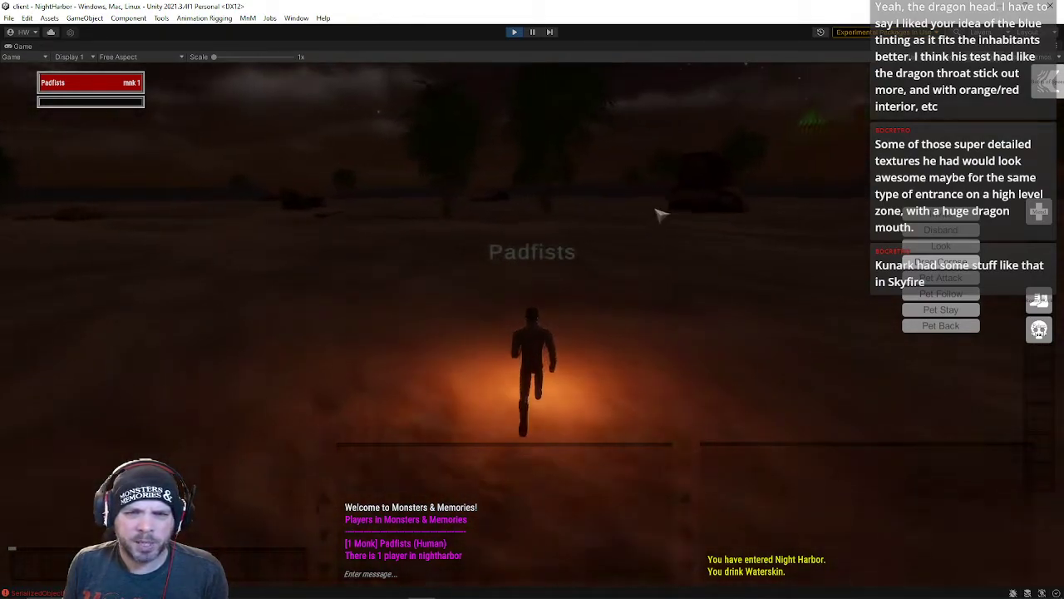
{"action": "right_click_drag", "start_coordinate": [333, 248], "coordinate": [316, 248]}
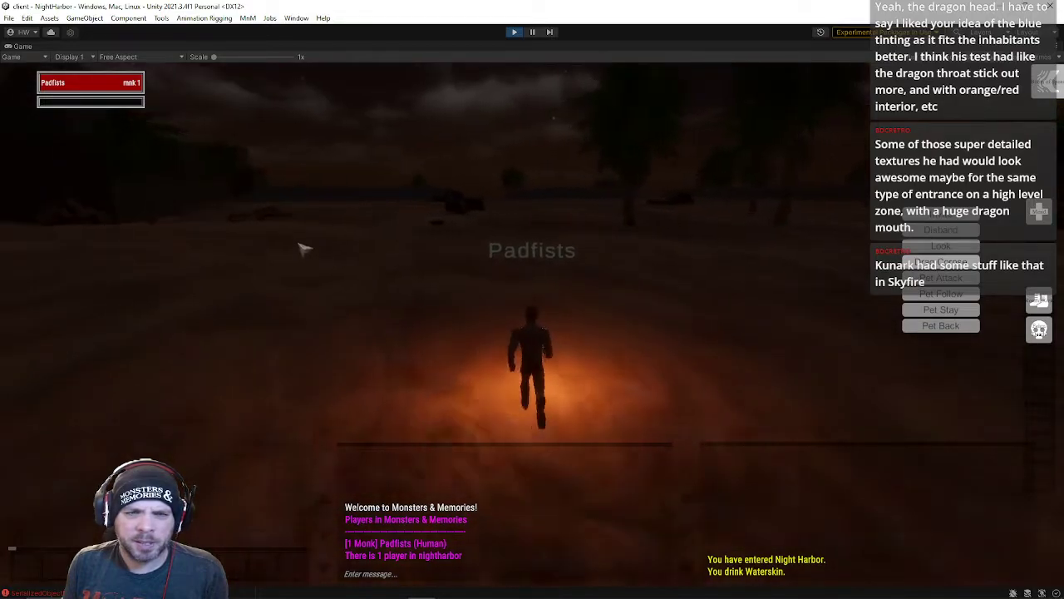
{"action": "right_click_drag", "start_coordinate": [433, 152], "coordinate": [486, 152]}
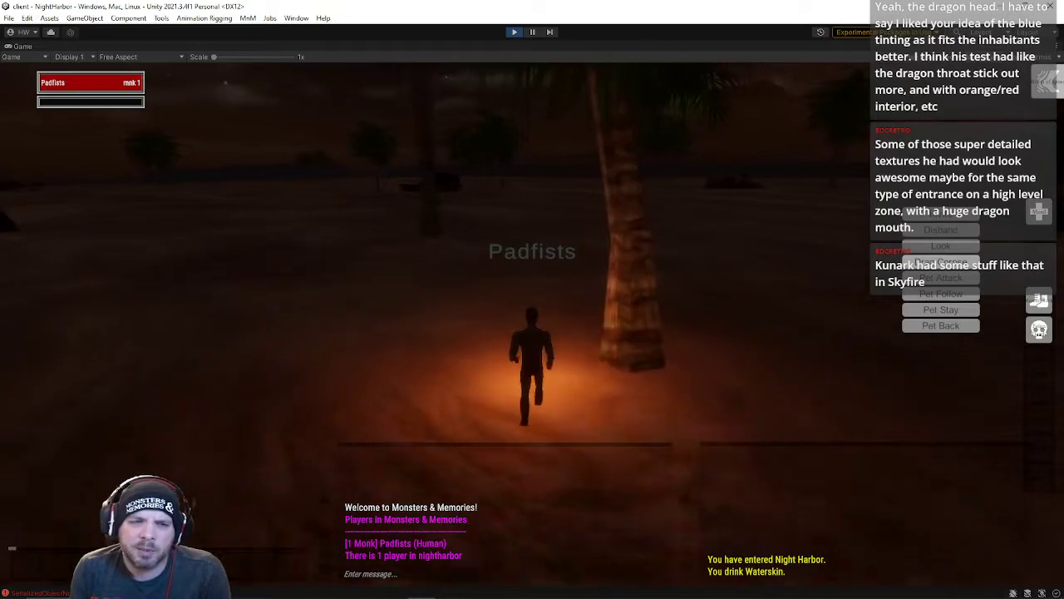
{"action": "right_click_drag", "start_coordinate": [486, 153], "coordinate": [449, 146]}
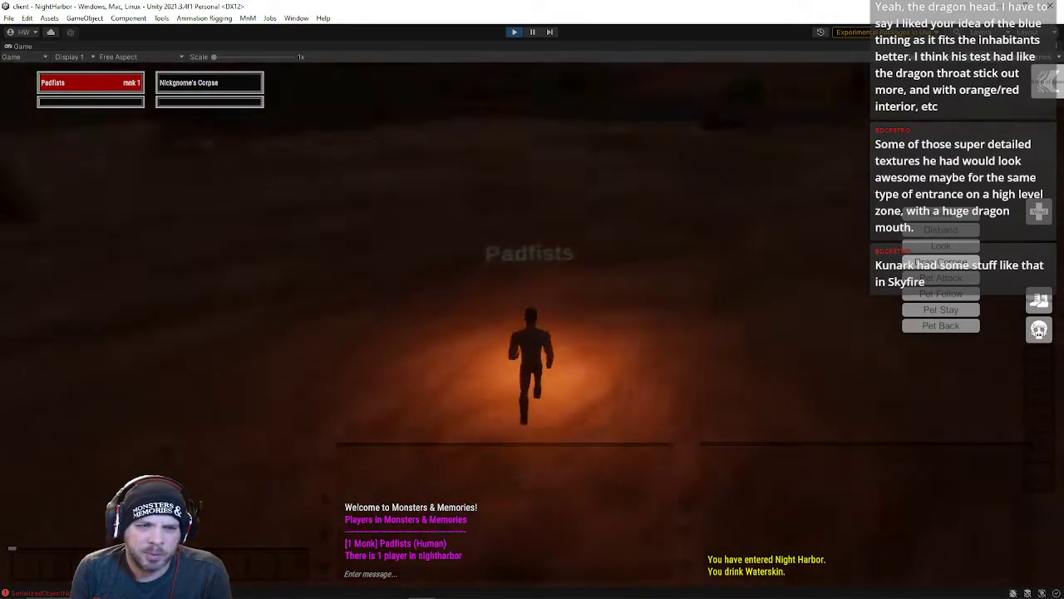
Step: Look around the low walls, the well and the huts among the palms while running past them
{"action": "key", "text": "d"}
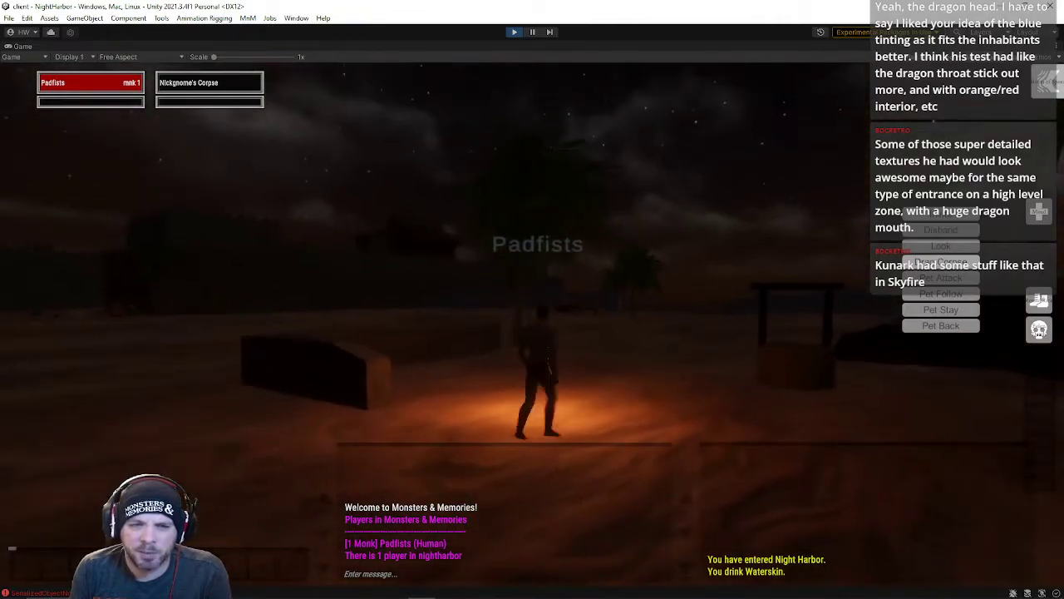
{"action": "key", "text": "a"}
{"action": "key", "text": "a"}
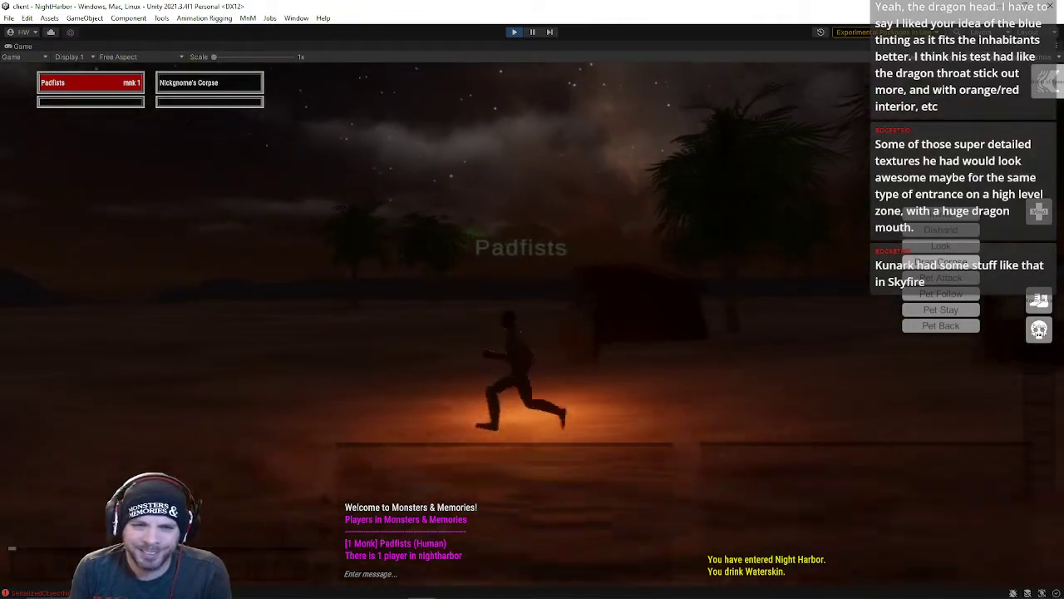
{"action": "key", "text": "d"}
{"action": "key", "text": "d"}
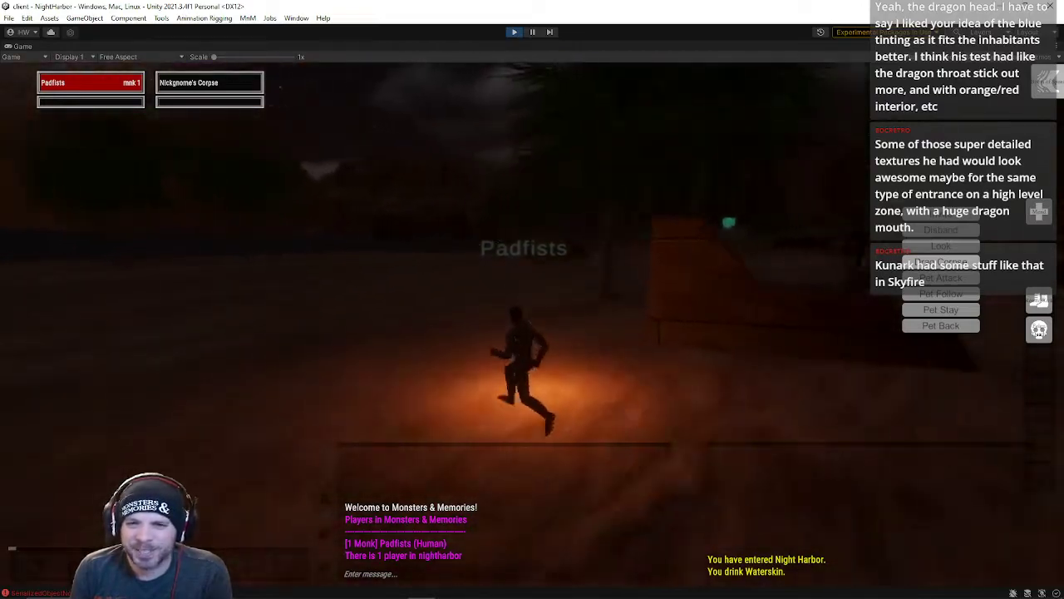
{"action": "key", "text": "a"}
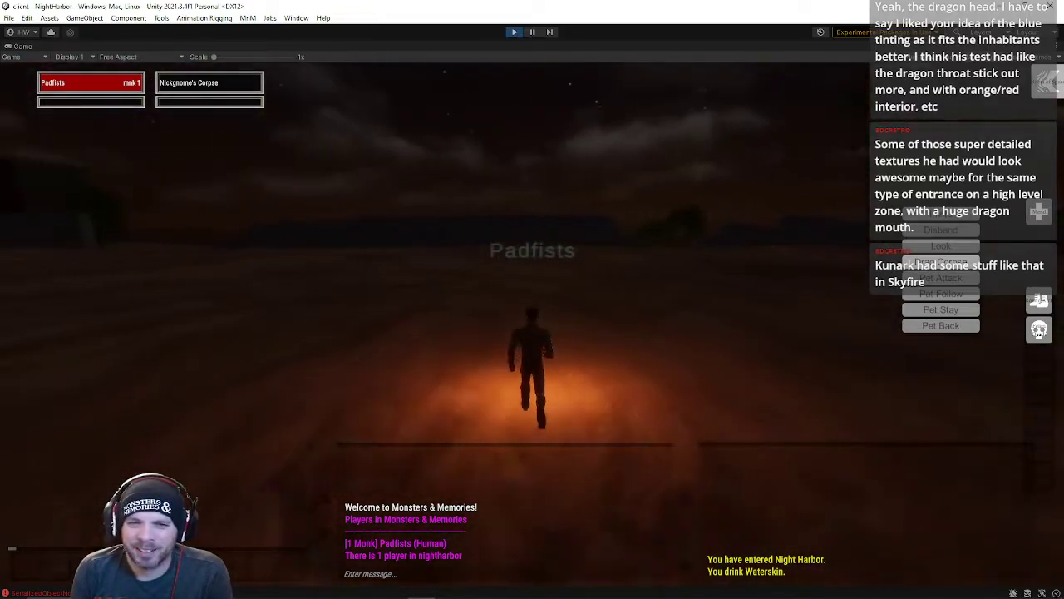
{"action": "right_click_drag", "start_coordinate": [712, 205], "coordinate": [898, 220]}
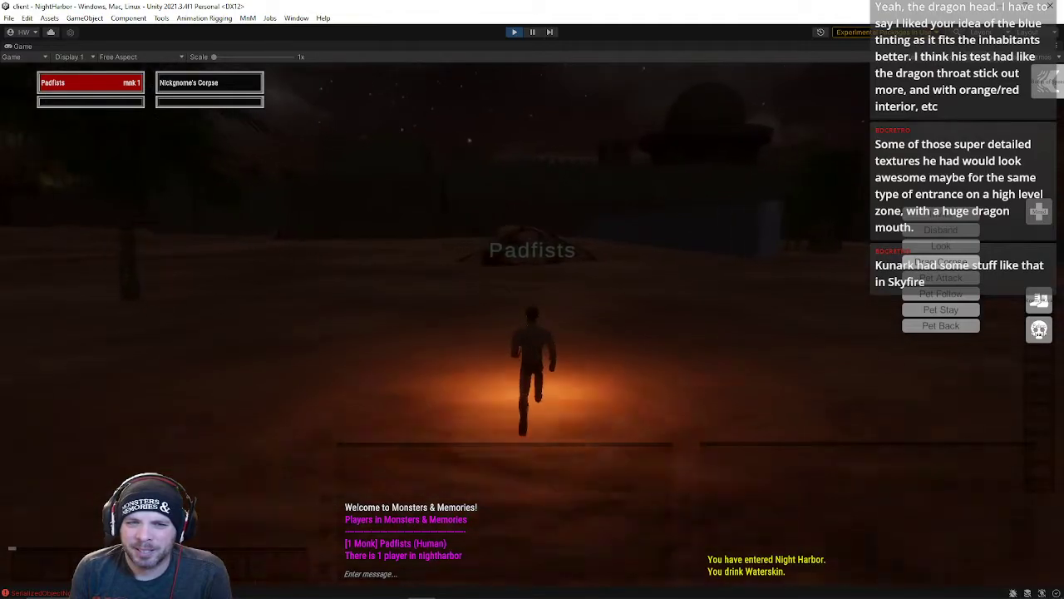
Step: Run past the domed building and out onto the dunes to view the night skyline
{"action": "right_click_drag", "start_coordinate": [532, 325], "coordinate": [969, 316]}
{"action": "key", "text": "w"}
{"action": "key", "text": "w"}
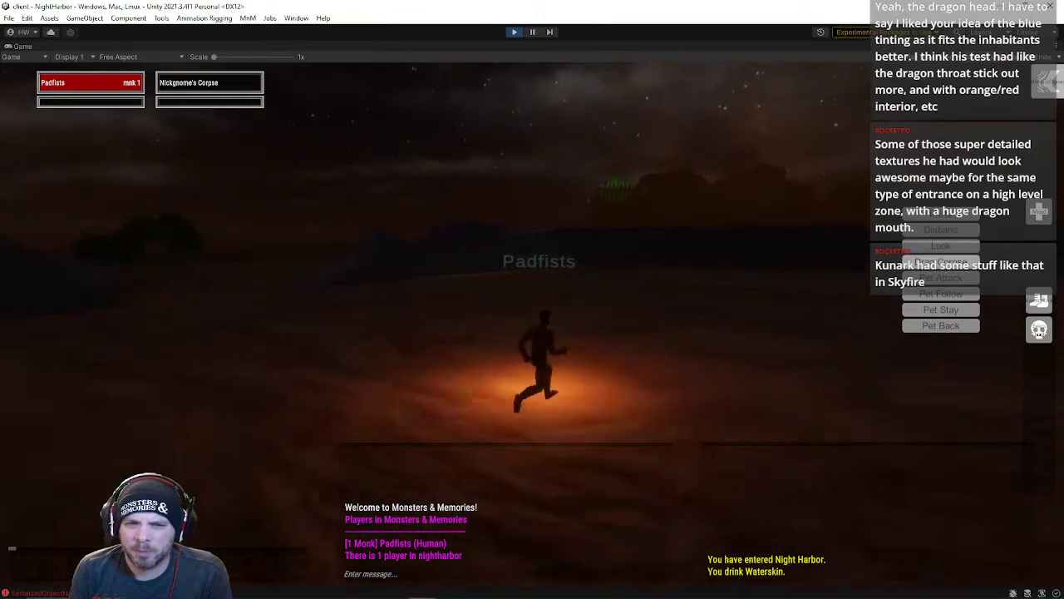
{"action": "key", "text": "a"}
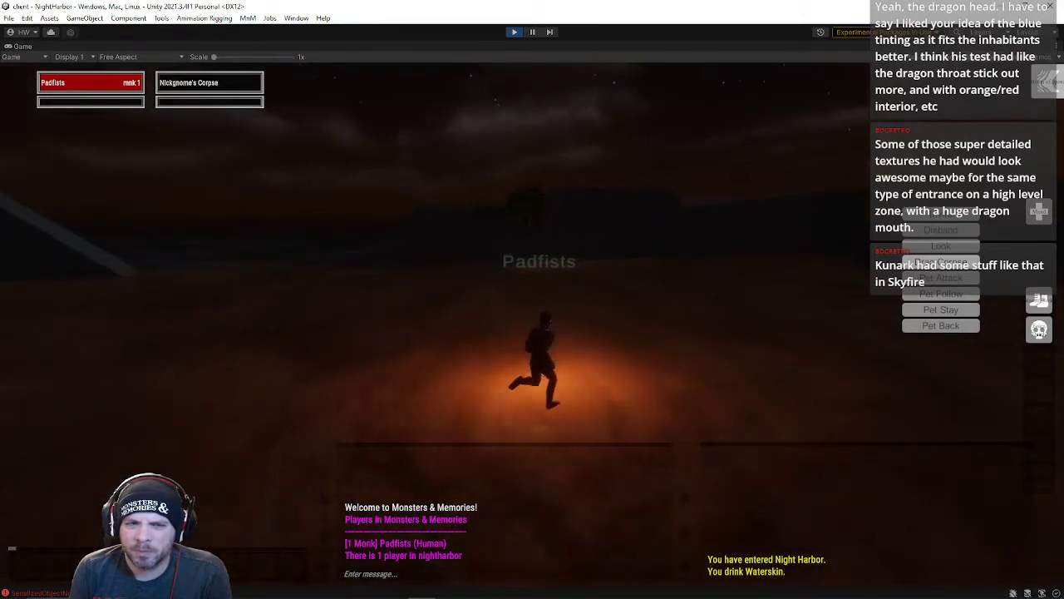
Step: Examine the green glowing structure on the horizon beyond the long dark wall from several angles
{"action": "right_click_drag", "start_coordinate": [565, 158], "coordinate": [601, 158]}
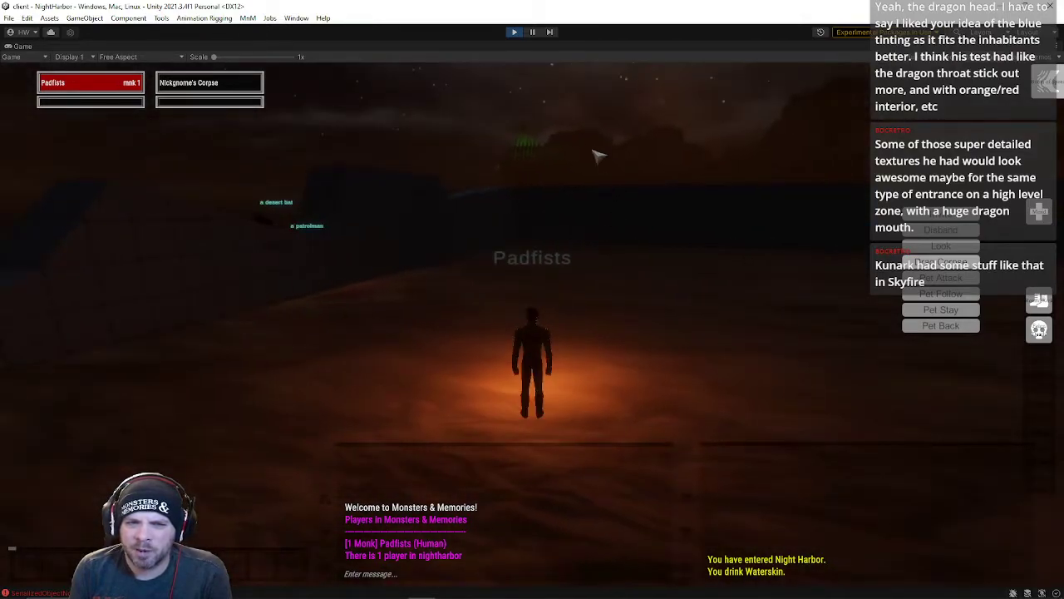
{"action": "right_click_drag", "start_coordinate": [527, 167], "coordinate": [531, 176]}
{"action": "key", "text": "d"}
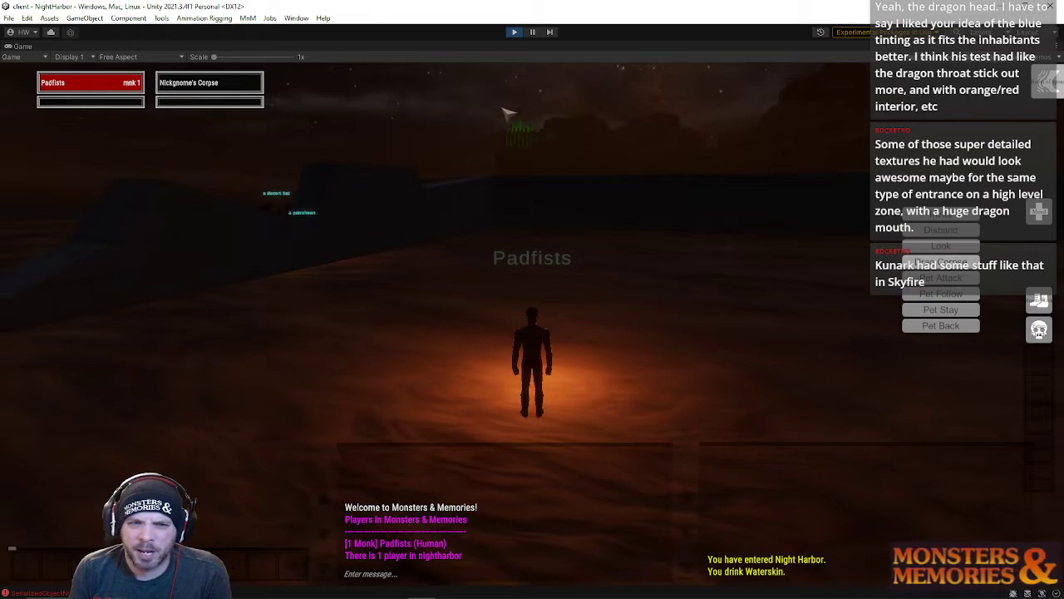
{"action": "key", "text": "w"}
{"action": "right_click_drag", "start_coordinate": [610, 134], "coordinate": [649, 128]}
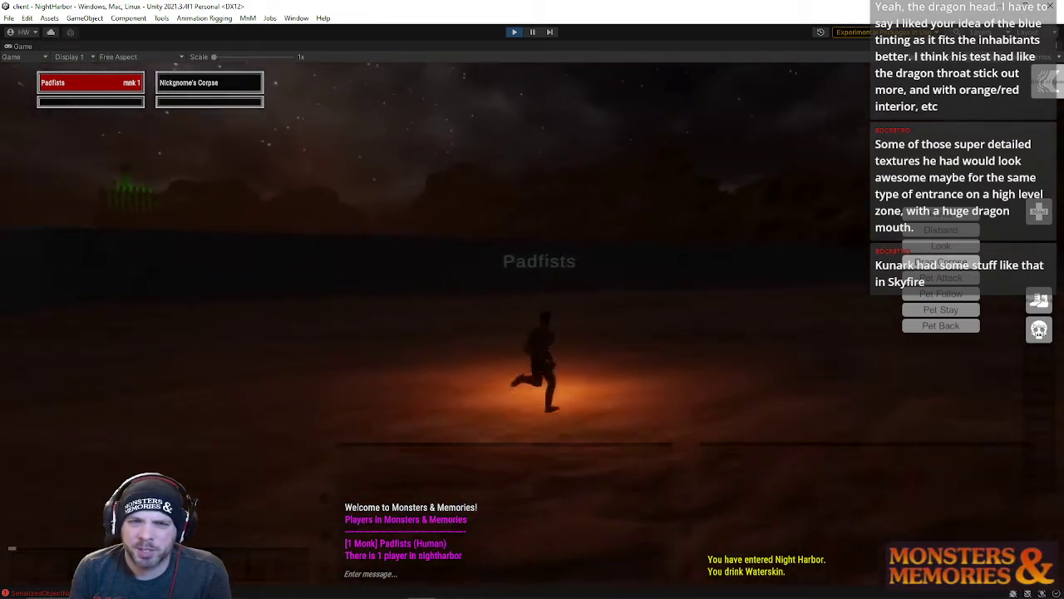
{"action": "right_click_drag", "start_coordinate": [281, 173], "coordinate": [327, 215]}
{"action": "key", "text": "w"}
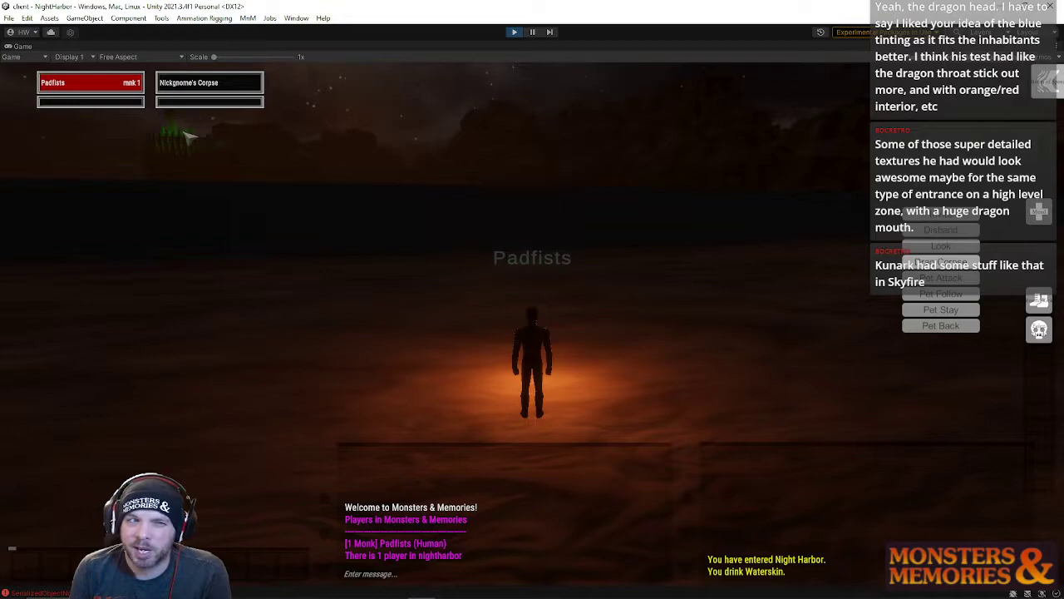
Step: Survey the dunes, the palm trees and the green glow beyond the long wall, turning to face different directions
{"action": "right_click_drag", "start_coordinate": [326, 216], "coordinate": [382, 220]}
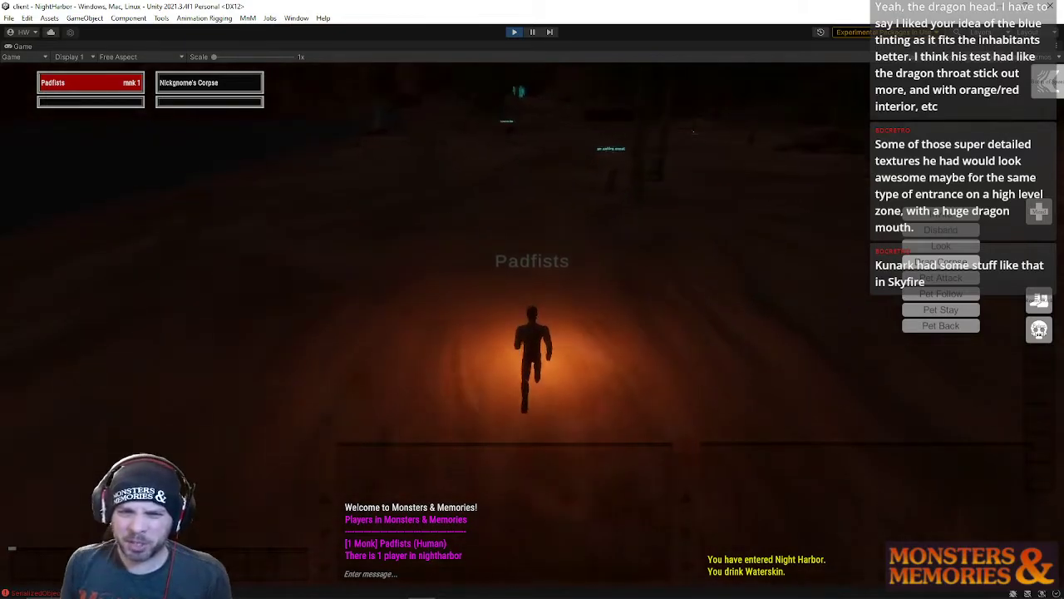
{"action": "mouse_move", "coordinate": [533, 299]}
{"action": "right_mouse_down"}
{"action": "mouse_move", "coordinate": [521, 260]}
{"action": "mouse_move", "coordinate": [413, 255]}
{"action": "mouse_move", "coordinate": [432, 271]}
{"action": "mouse_move", "coordinate": [699, 268]}
{"action": "mouse_move", "coordinate": [114, 164]}
{"action": "right_mouse_up"}
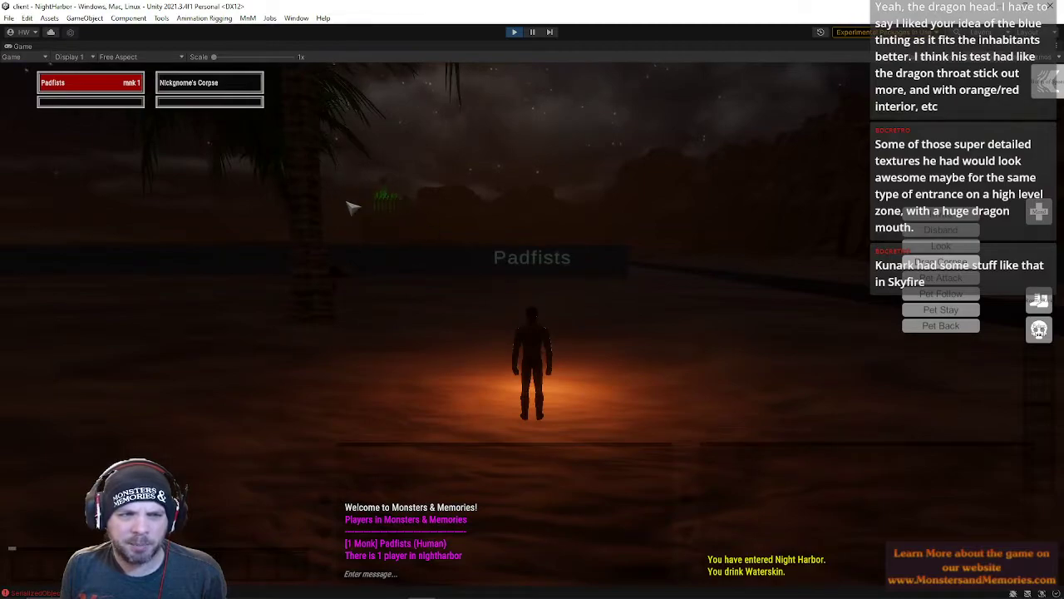
{"action": "right_click_drag", "start_coordinate": [413, 191], "coordinate": [563, 199]}
{"action": "key", "text": "d"}
{"action": "right_click_drag", "start_coordinate": [154, 208], "coordinate": [112, 210]}
{"action": "key", "text": "w"}
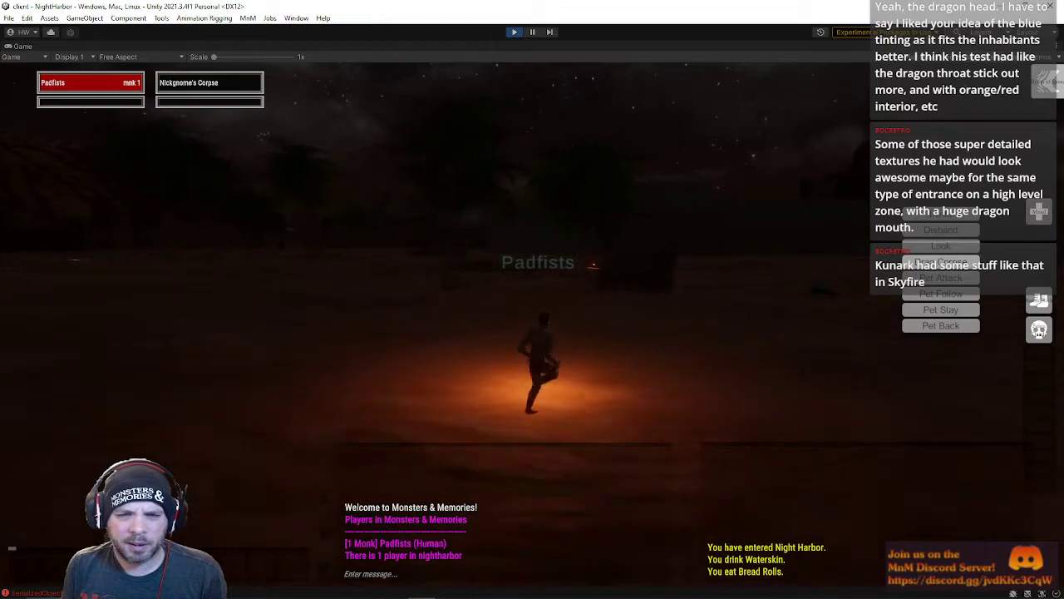
Step: Run across the dark dunes past the dunes scarab and the scattered rocks to check the night visibility
{"action": "key", "text": "w"}
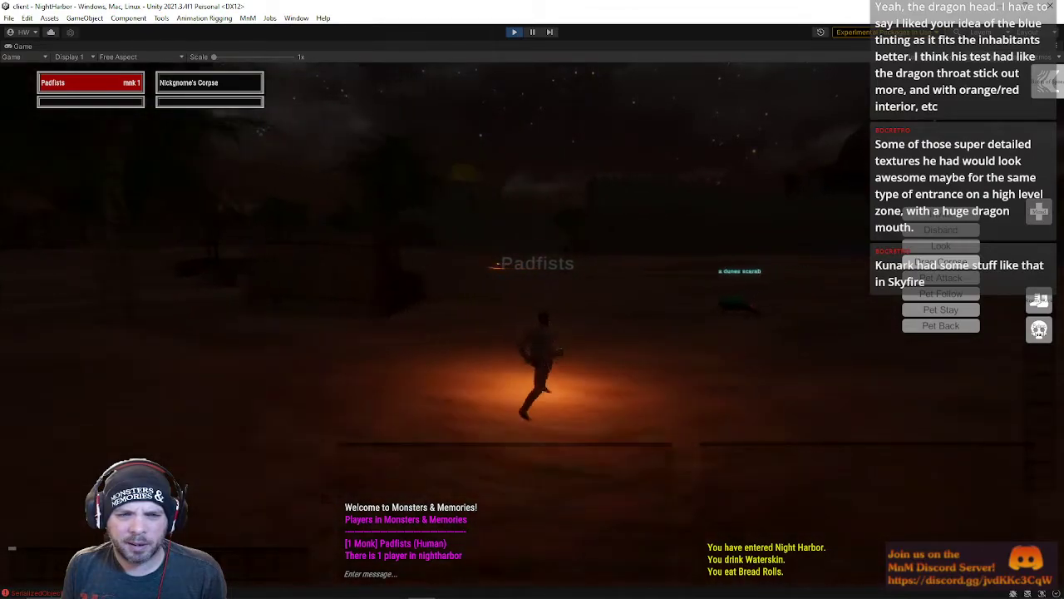
{"action": "key", "text": "w"}
{"action": "key", "text": "w"}
{"action": "key", "text": "w"}
{"action": "key", "text": "w"}
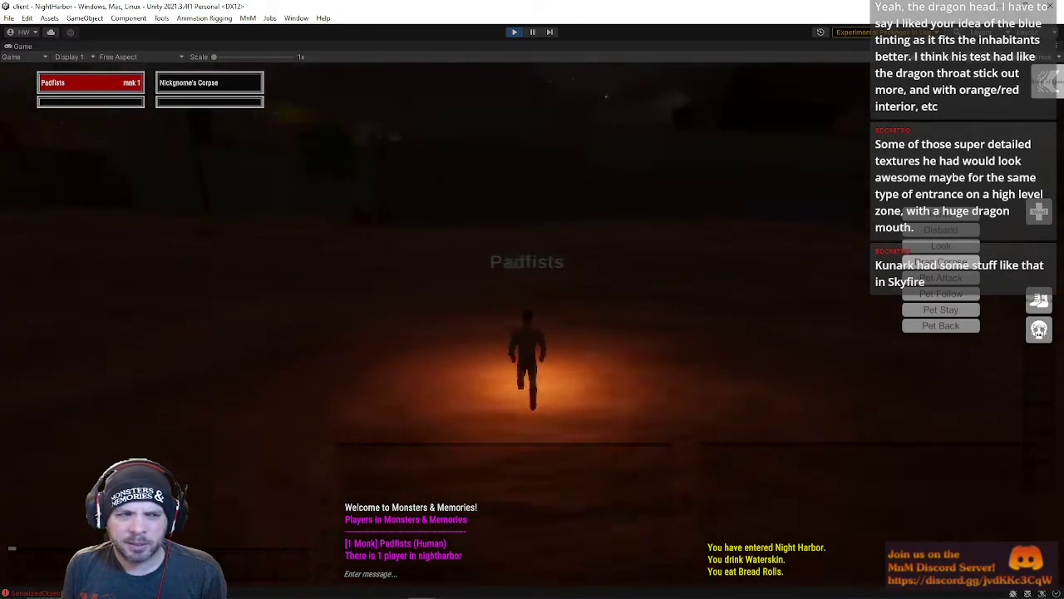
{"action": "key", "text": "w"}
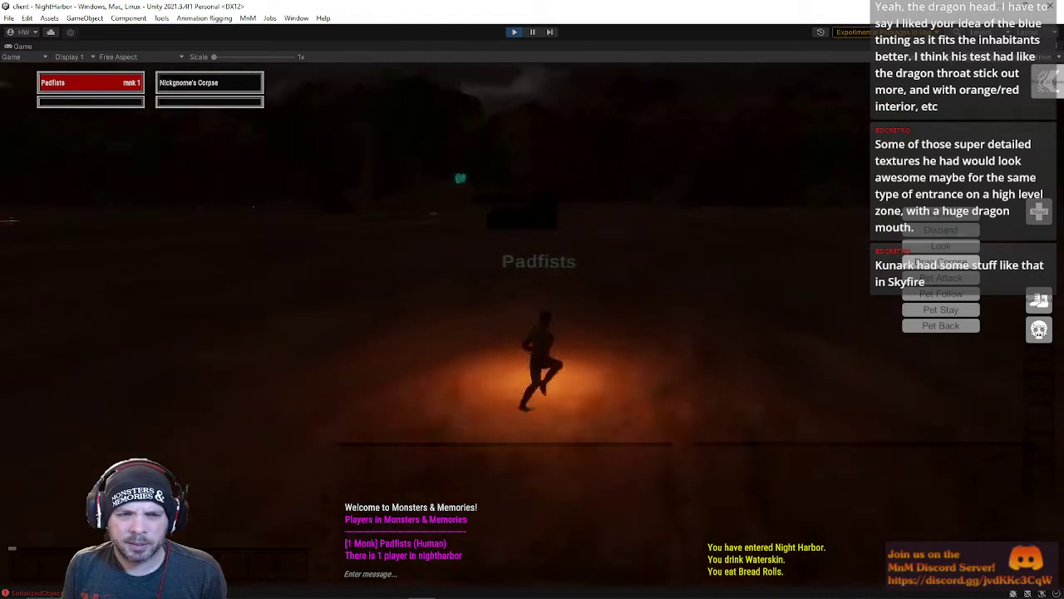
{"action": "key", "text": "w"}
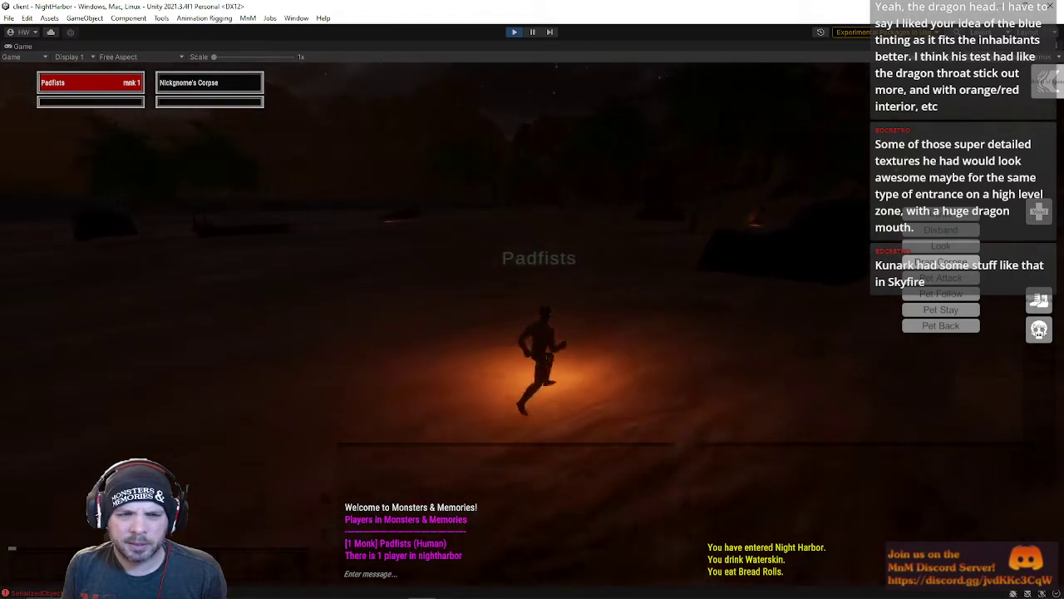
Step: Run past the fallen stone block and over the open sand, keeping the distant teal glow in sight
{"action": "key", "text": "w"}
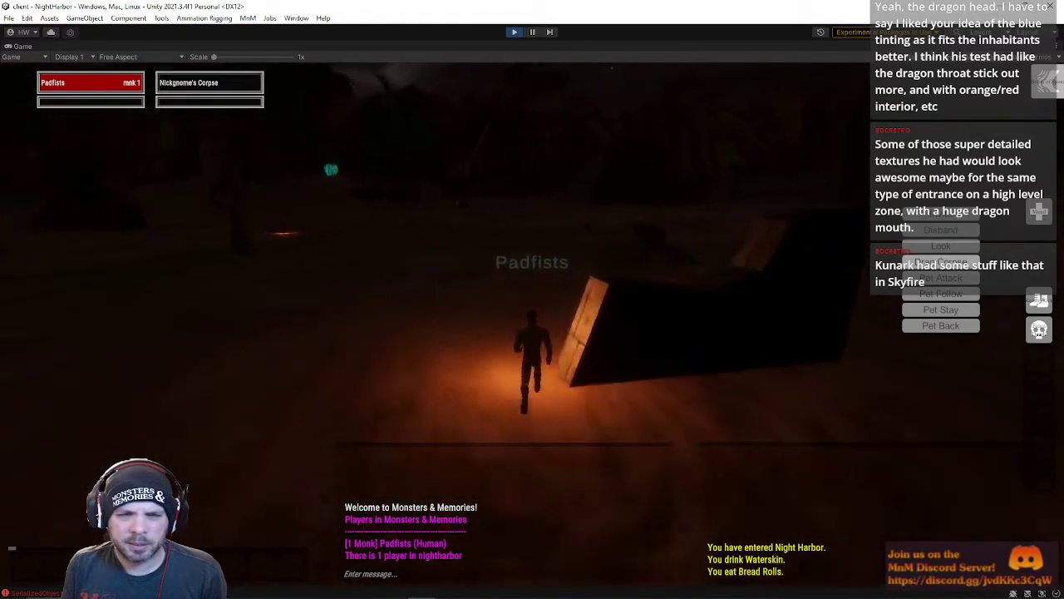
{"action": "key", "text": "w"}
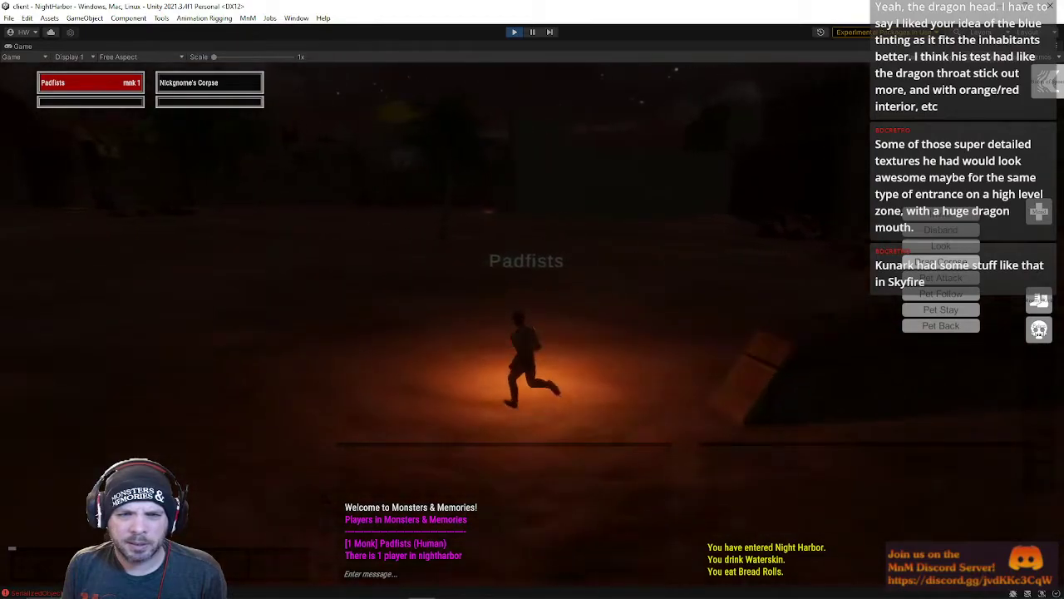
{"action": "key", "text": "w"}
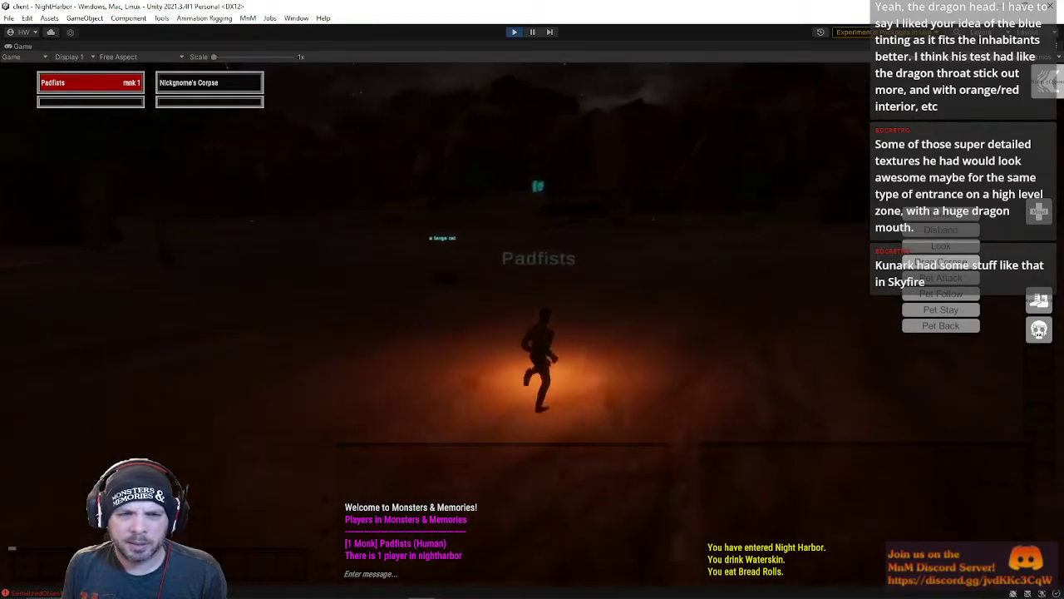
{"action": "key", "text": "w"}
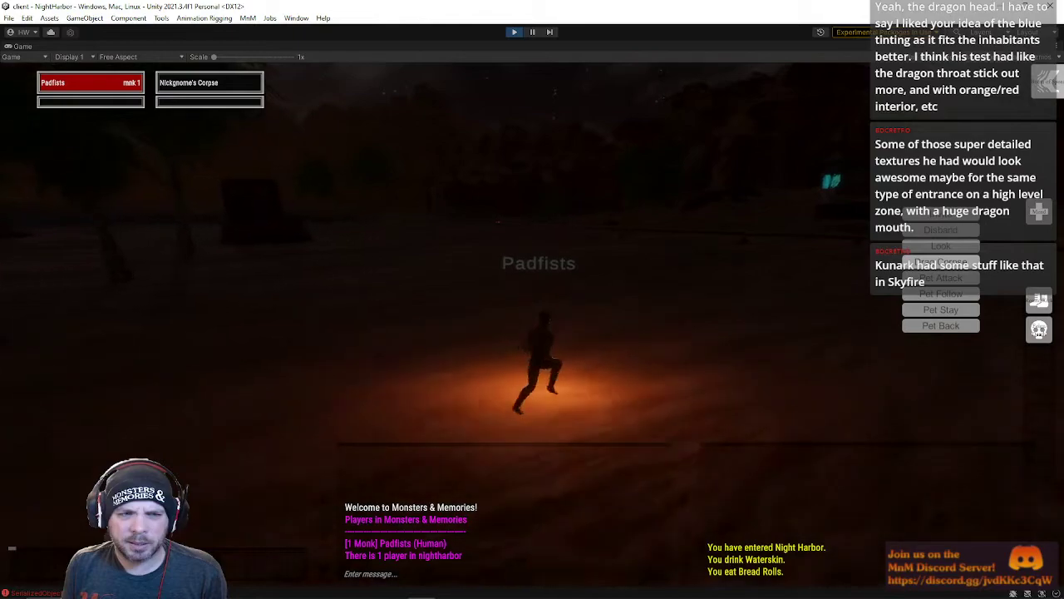
{"action": "key", "text": "w"}
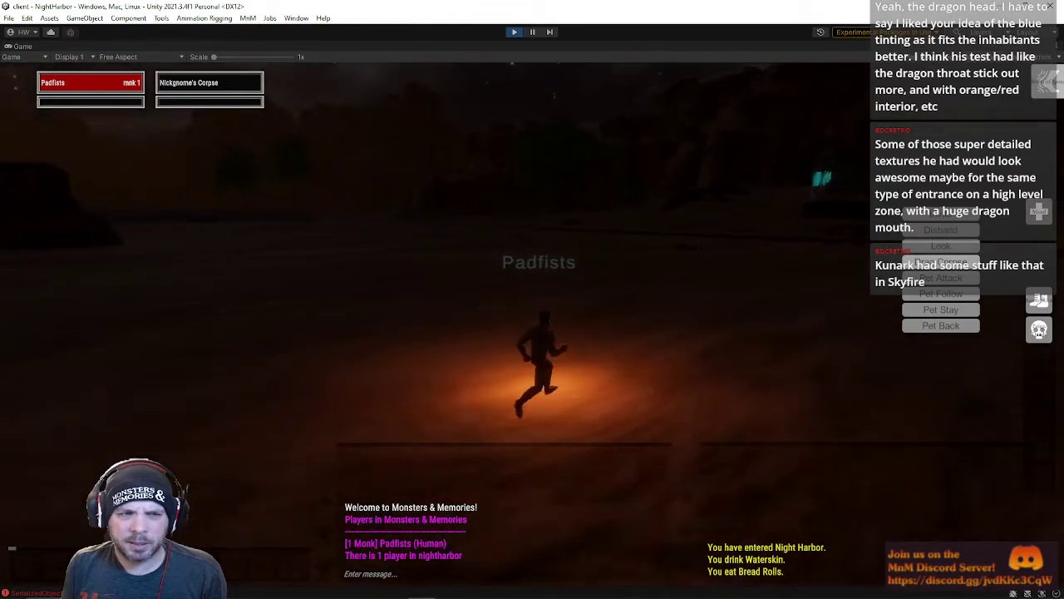
{"action": "key", "text": "w"}
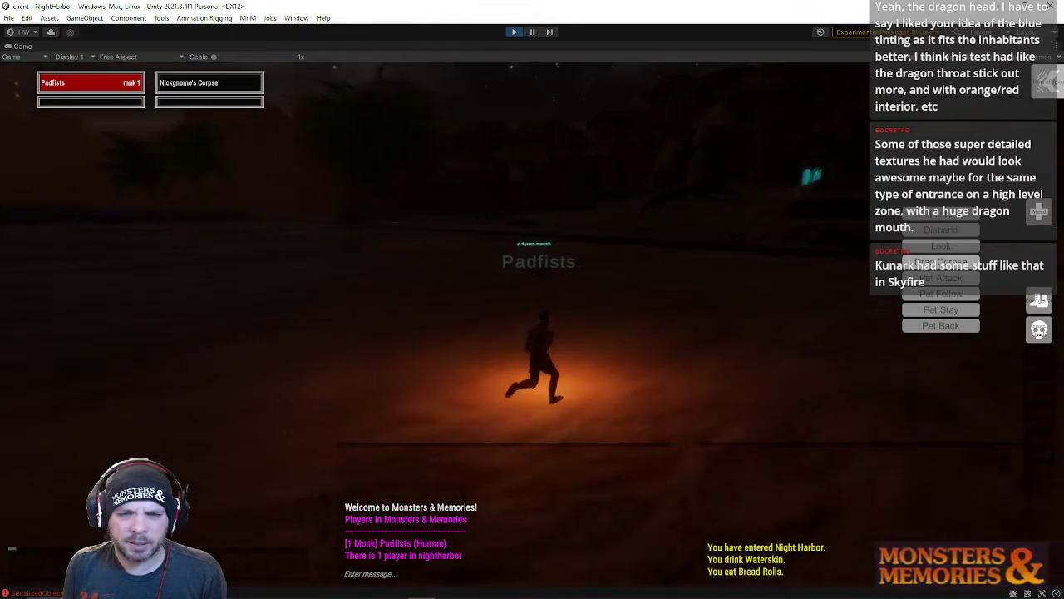
{"action": "key", "text": "w"}
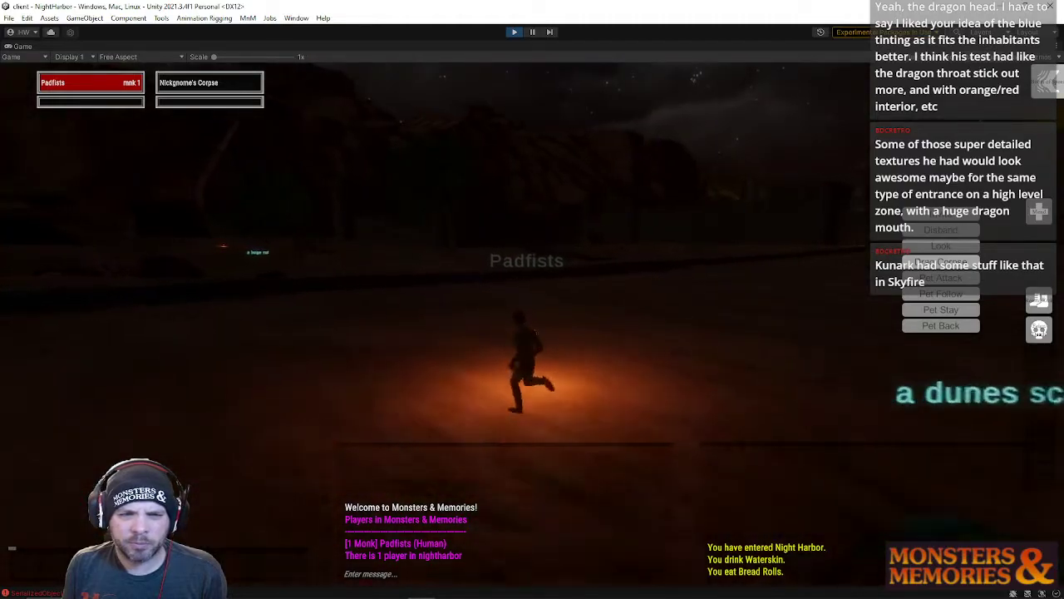
Step: Inspect the dark ridge edge and the sand along it while running past the large rat and jackal pup
{"action": "key", "text": "w"}
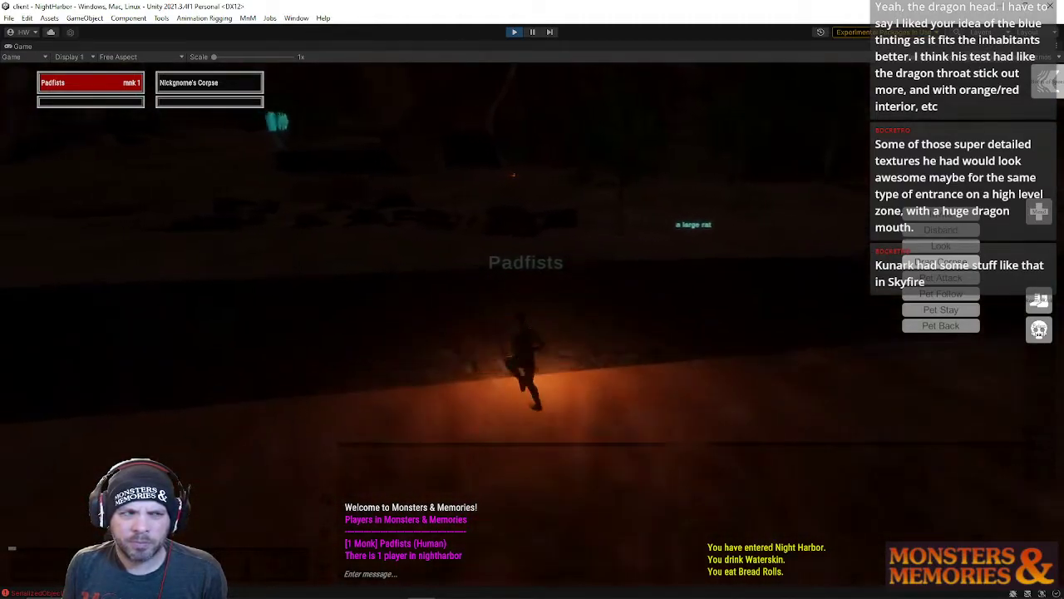
{"action": "key", "text": "w"}
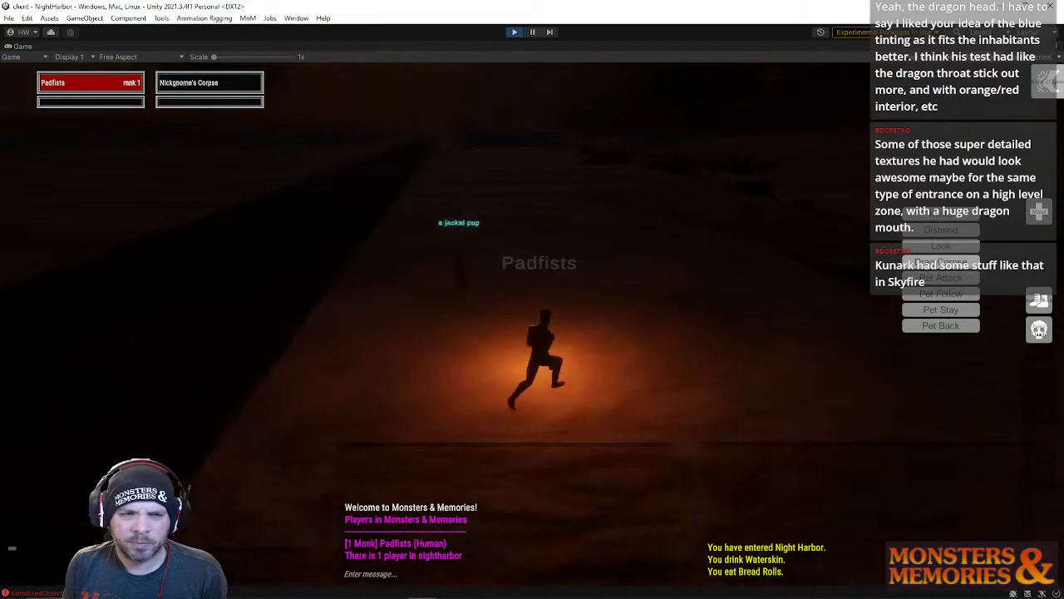
{"action": "key", "text": "w"}
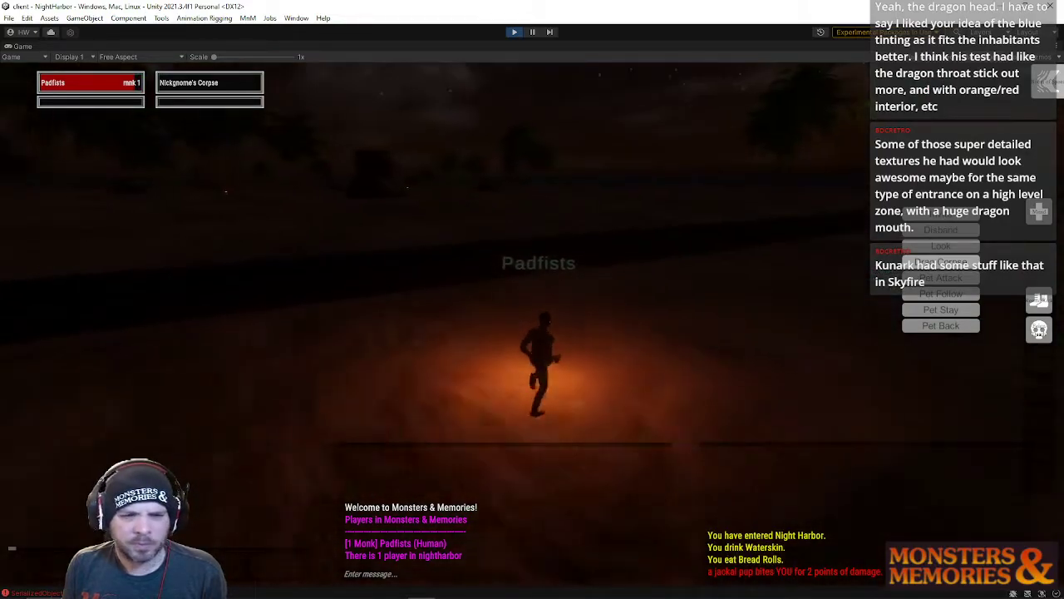
{"action": "key", "text": "w"}
{"action": "key", "text": "d"}
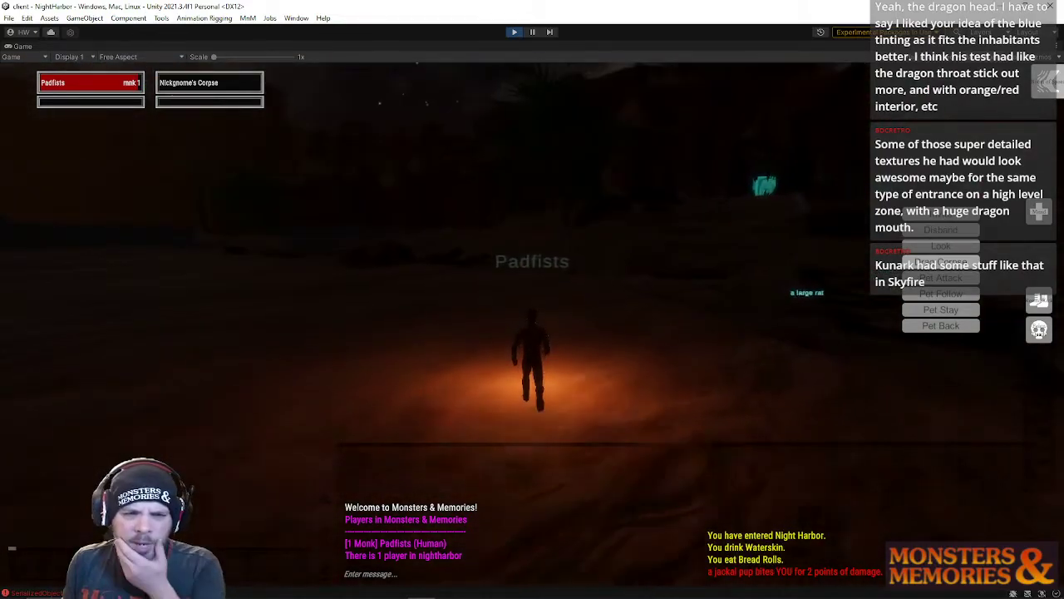
Step: Head over the rocky ground toward the teal glowing structure, glancing aside at the moon on the way
{"action": "key", "text": "w"}
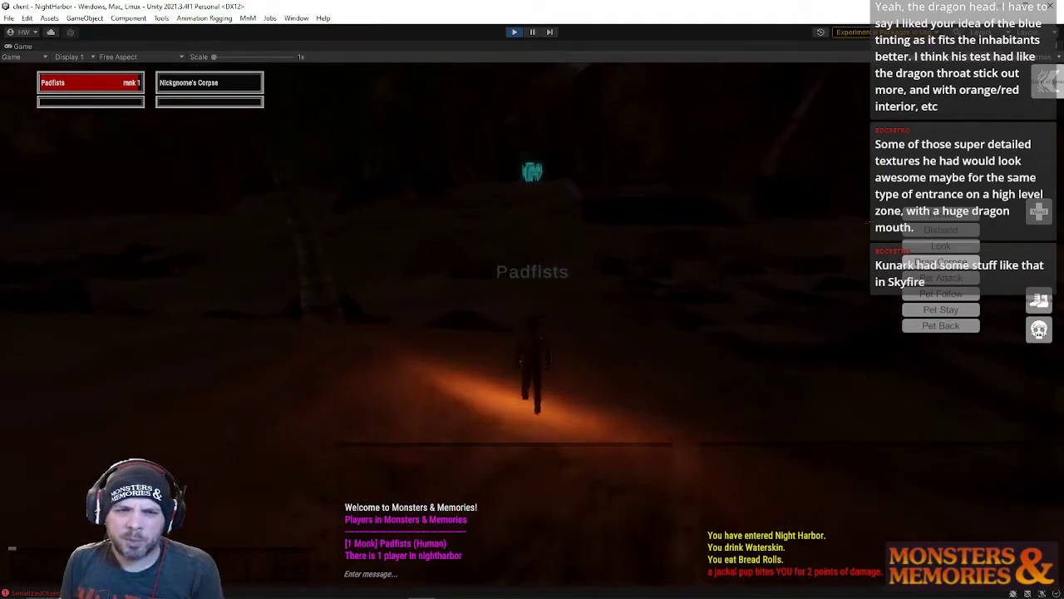
{"action": "key", "text": "w"}
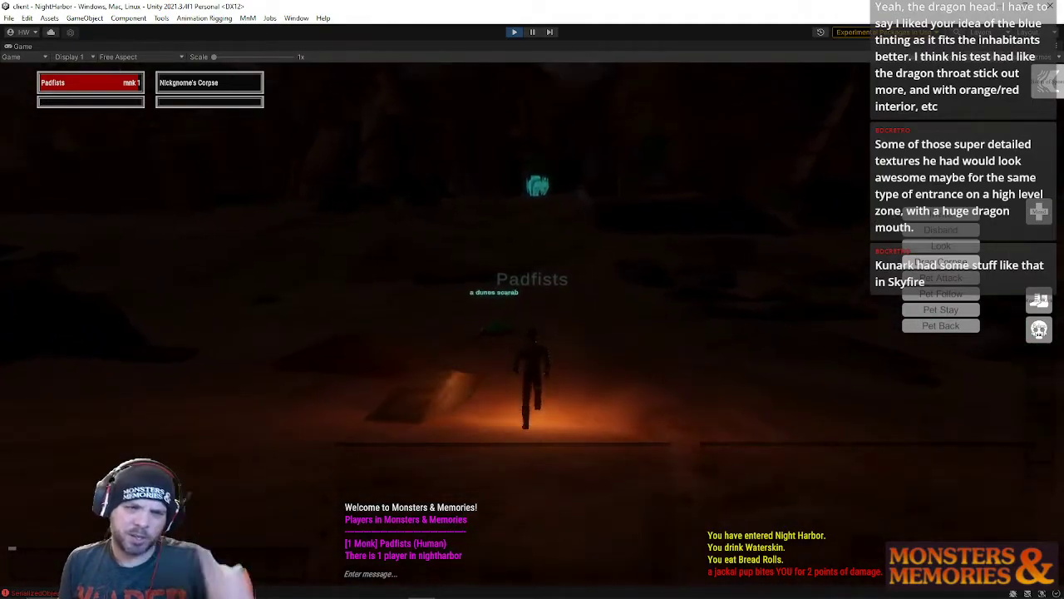
{"action": "key", "text": "w"}
{"action": "key", "text": "a"}
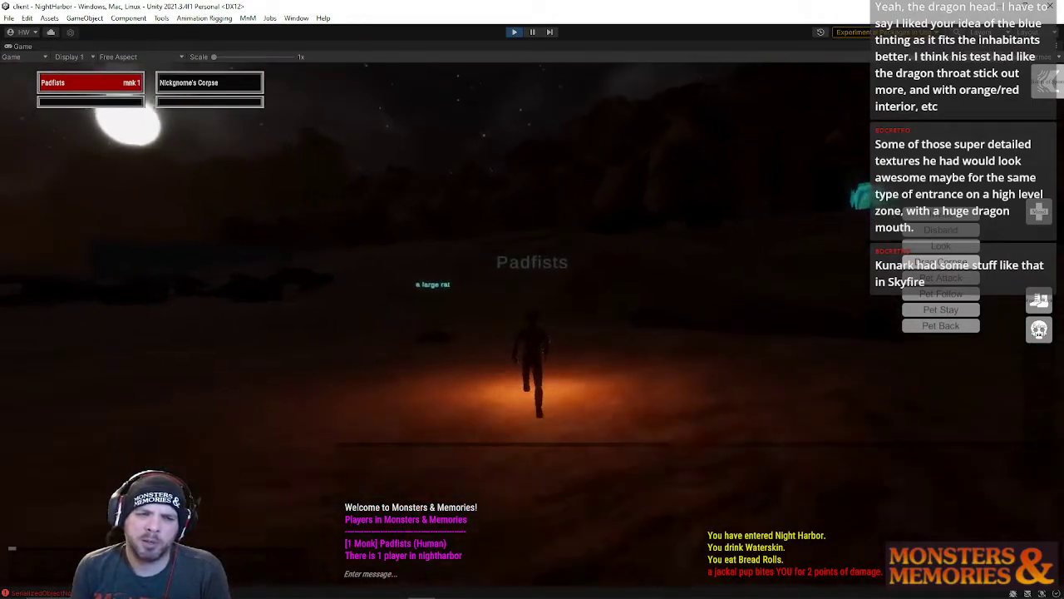
{"action": "key", "text": "w"}
{"action": "key", "text": "d"}
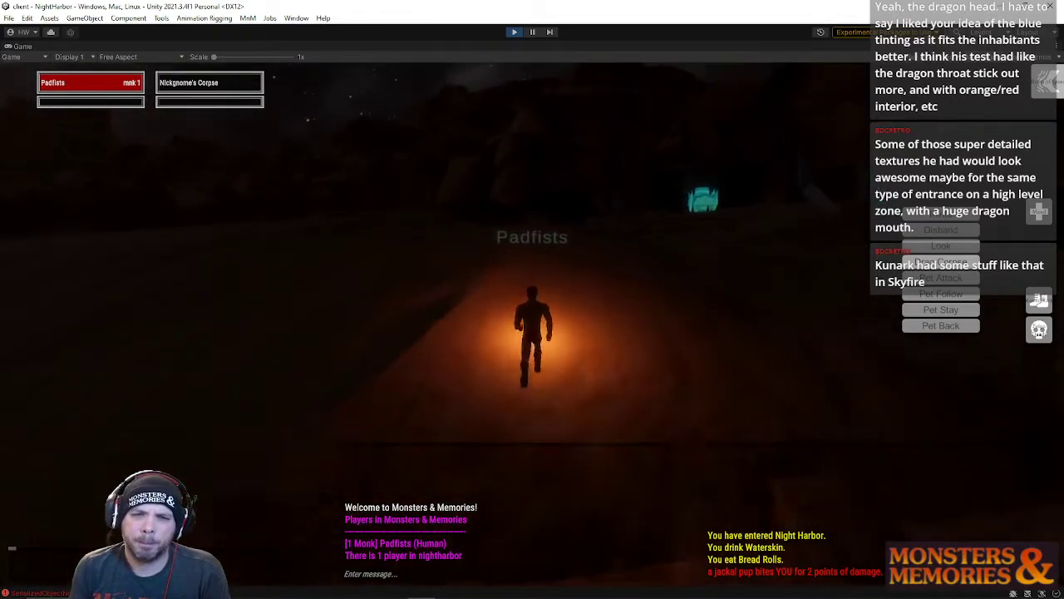
Step: Get closer to the teal glowing structure at the cliffs and look toward the moons above the dark hillside
{"action": "key", "text": "w"}
{"action": "key", "text": "w"}
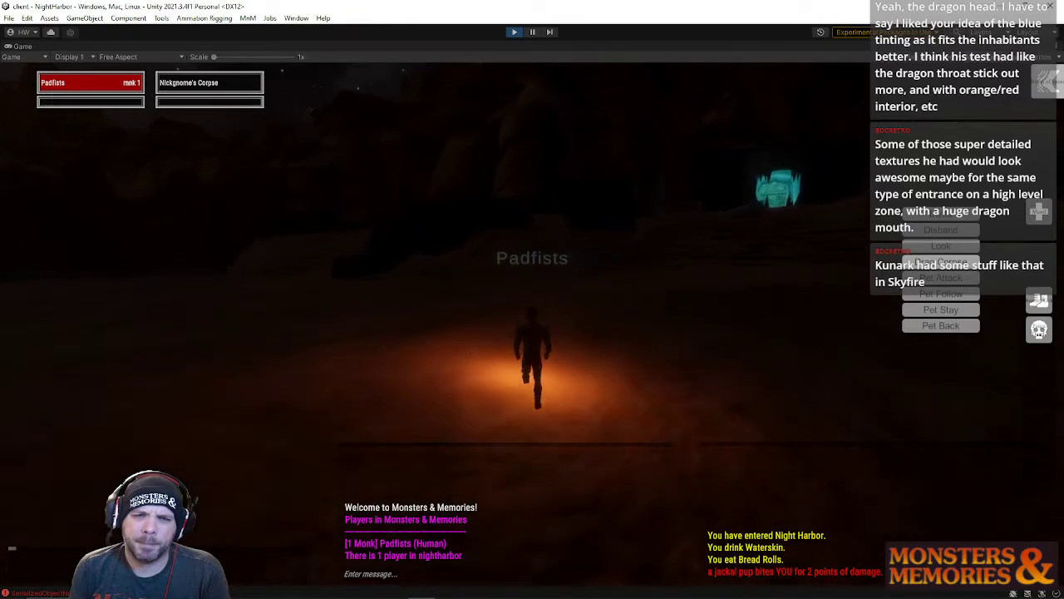
{"action": "key", "text": "w"}
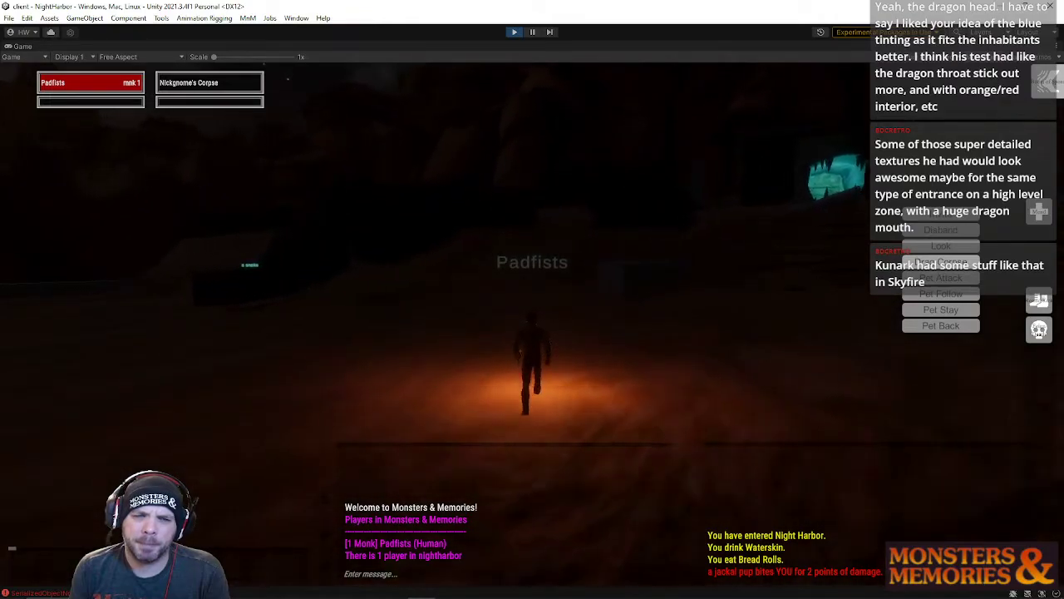
{"action": "key", "text": "w"}
{"action": "key", "text": "a"}
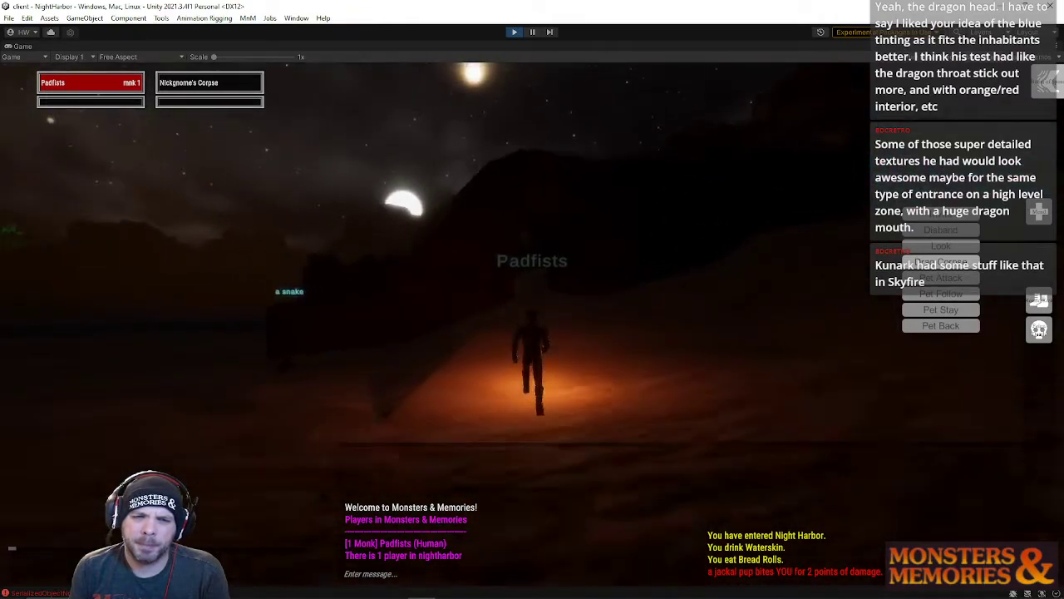
Step: Run along the large stone block walls to inspect how the torchlight falls on them
{"action": "key", "text": "w"}
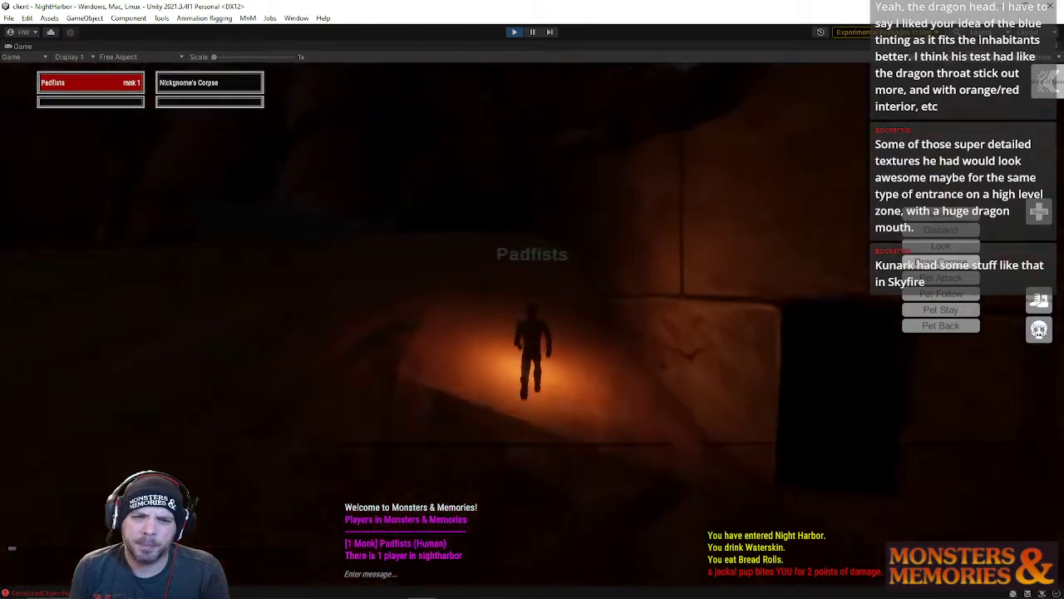
{"action": "key", "text": "w"}
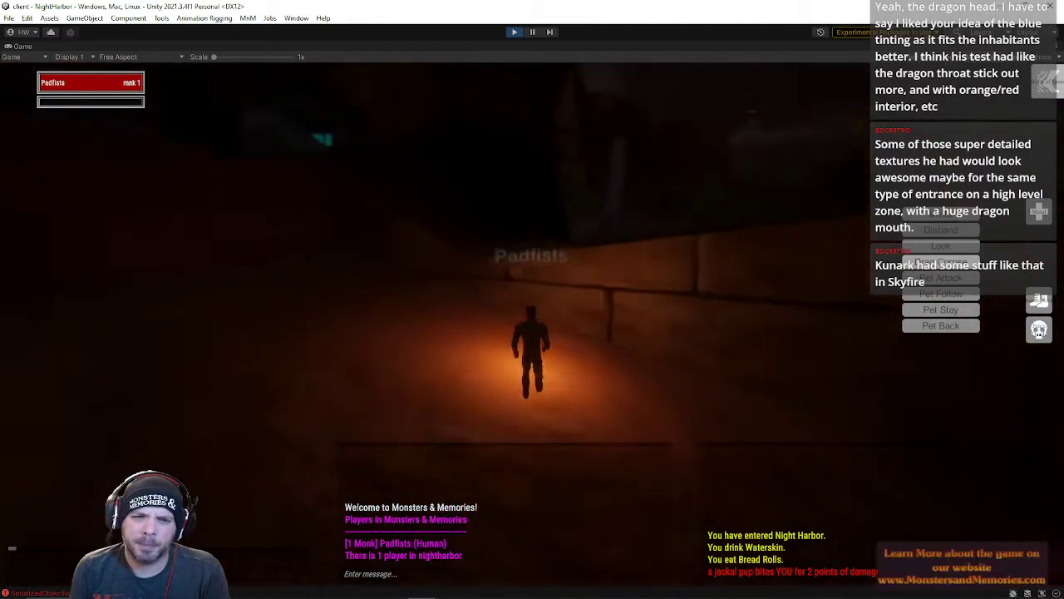
{"action": "key", "text": "d"}
{"action": "key", "text": "w"}
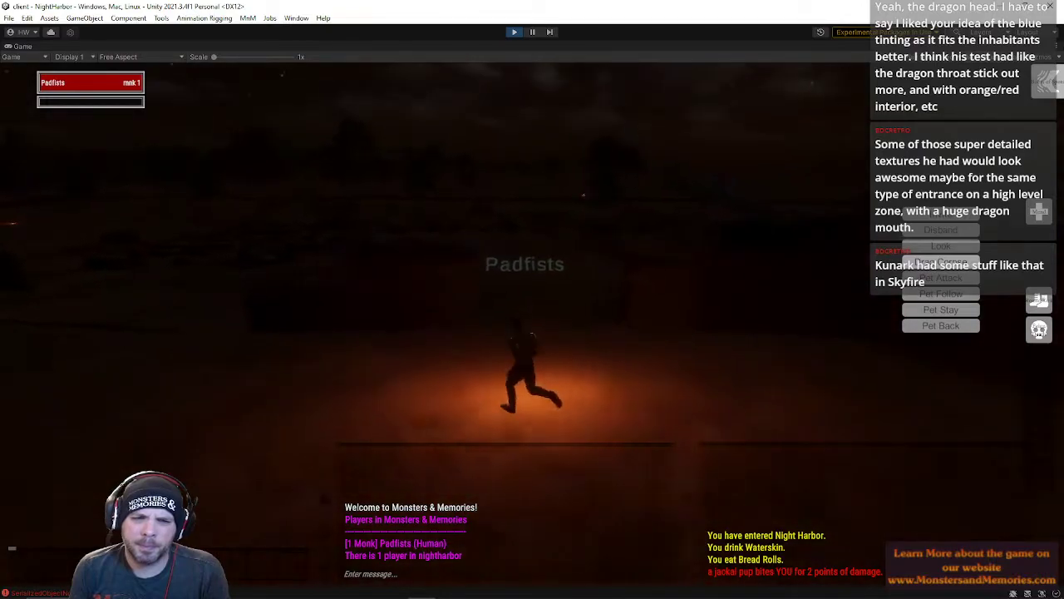
{"action": "key", "text": "w"}
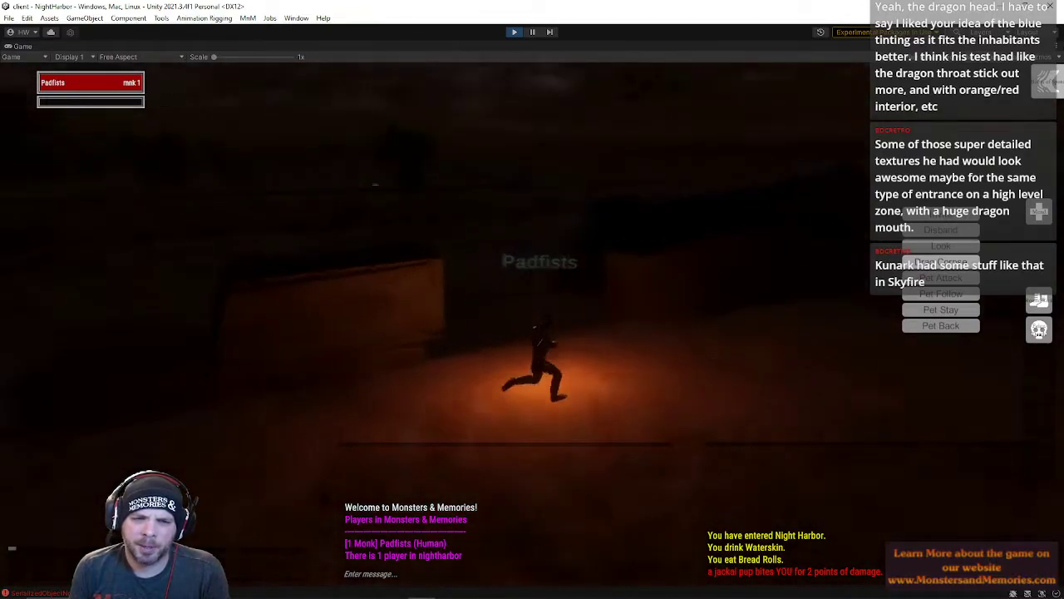
{"action": "key", "text": "w"}
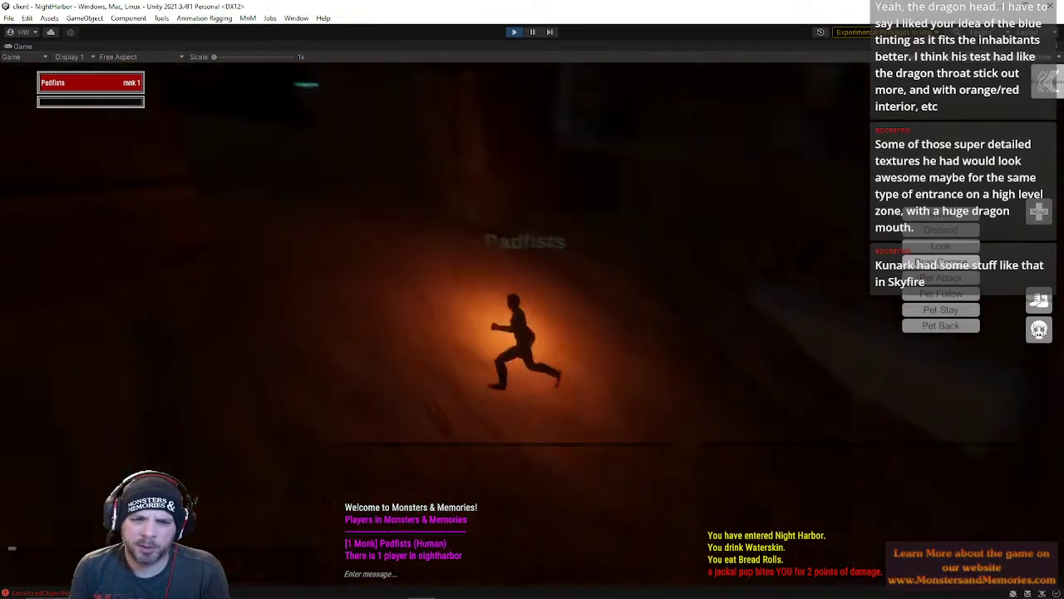
Step: Look around the toppled stone blocks and leaning pillar near the teal glowing structure while running between them
{"action": "key", "text": "w"}
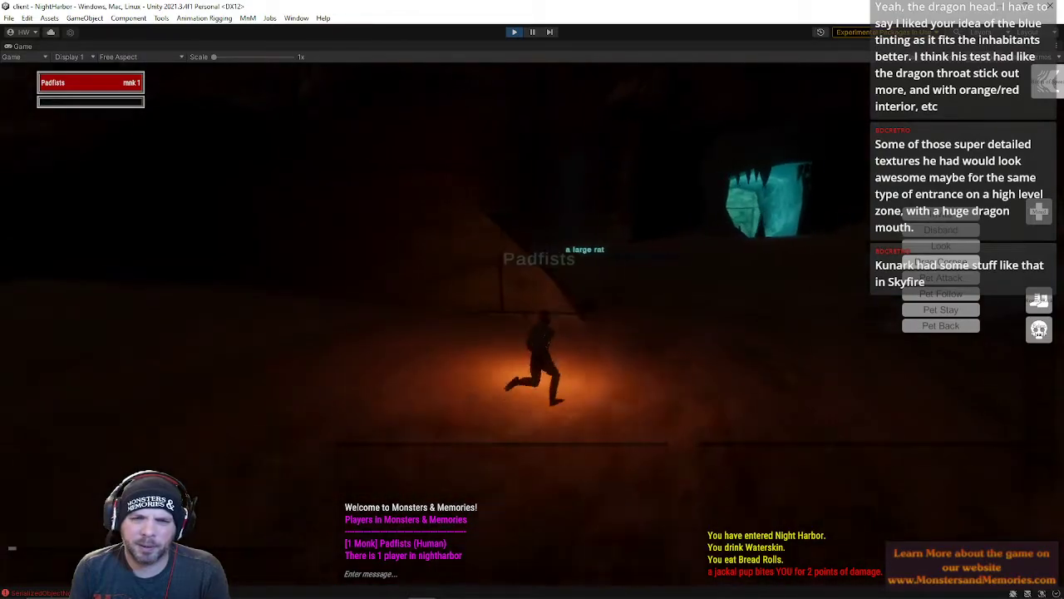
{"action": "key", "text": "w"}
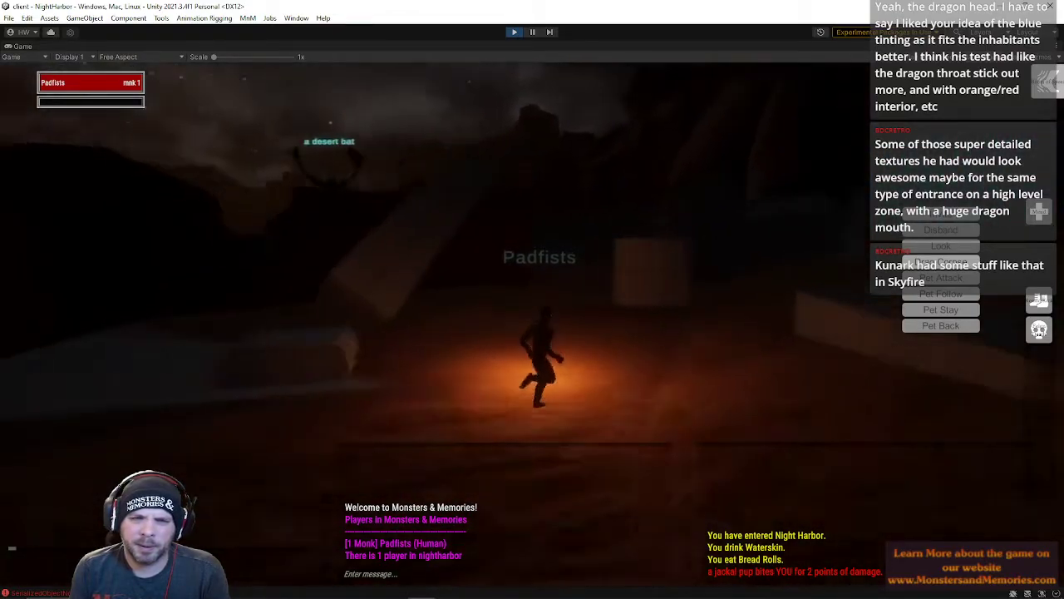
{"action": "key", "text": "w"}
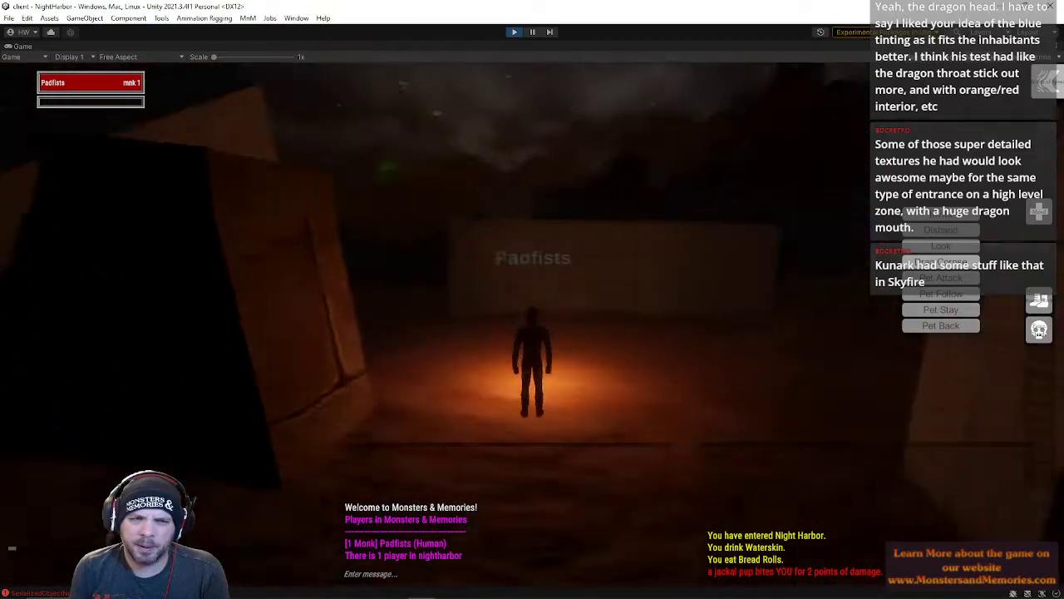
{"action": "key", "text": "w"}
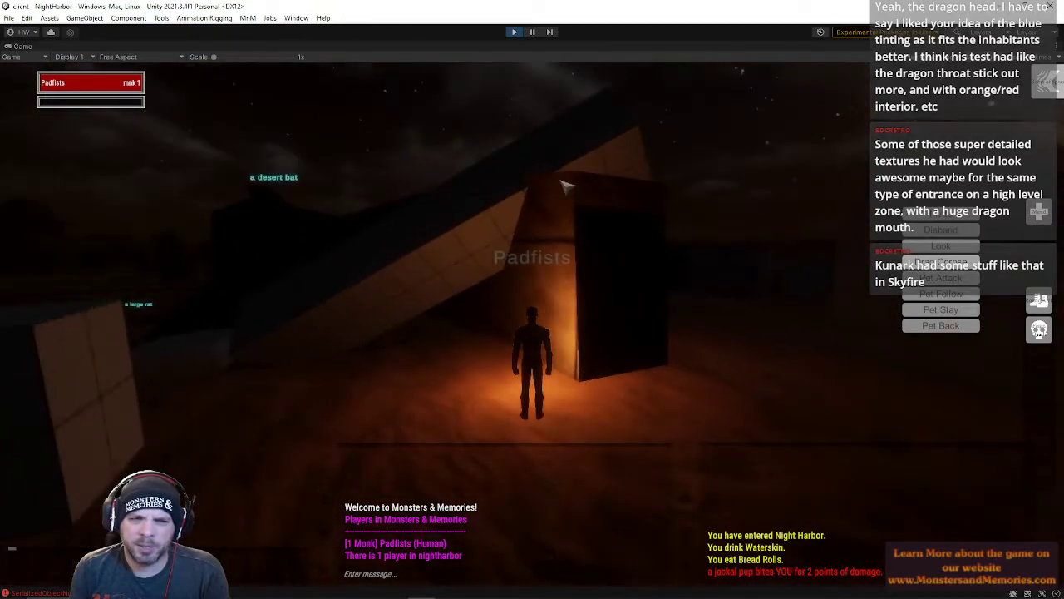
{"action": "right_click_drag", "start_coordinate": [504, 205], "coordinate": [706, 216]}
{"action": "key", "text": "w"}
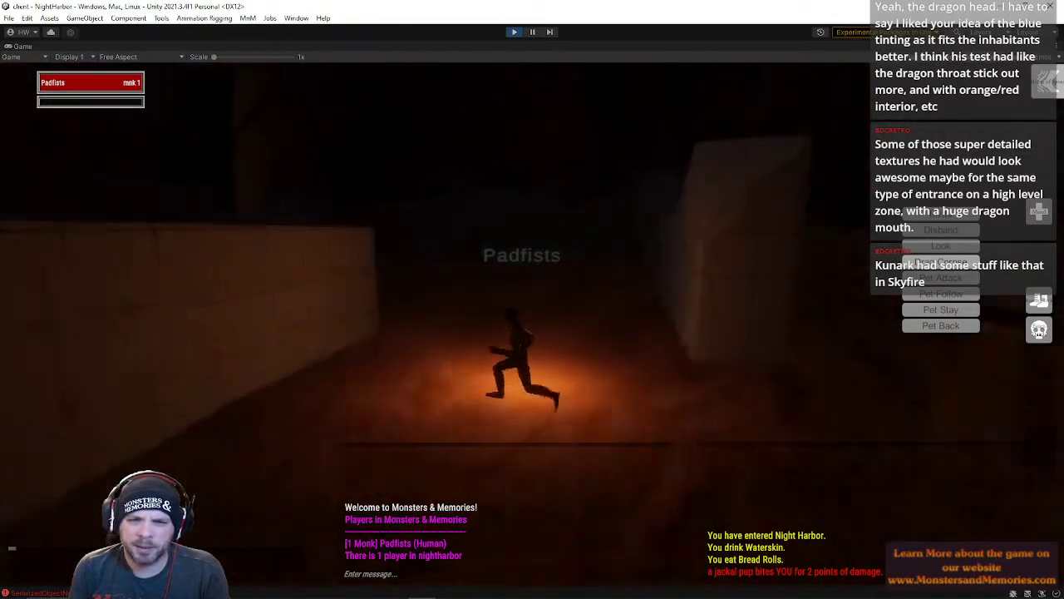
Step: Run through the gap between the large stone block walls and circle back to inspect the torchlight on their faces
{"action": "key", "text": "w"}
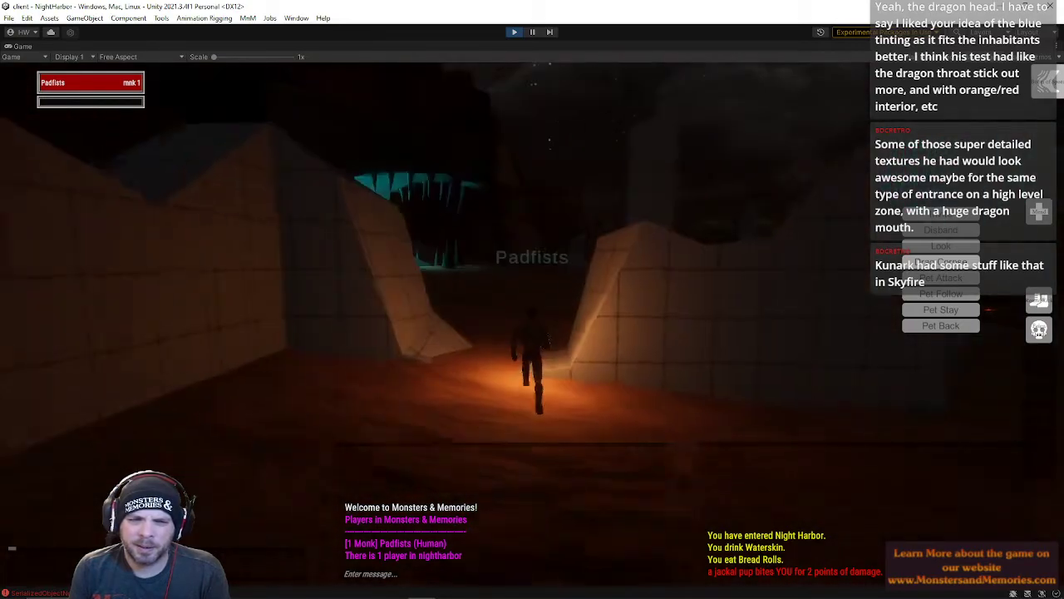
{"action": "key", "text": "a"}
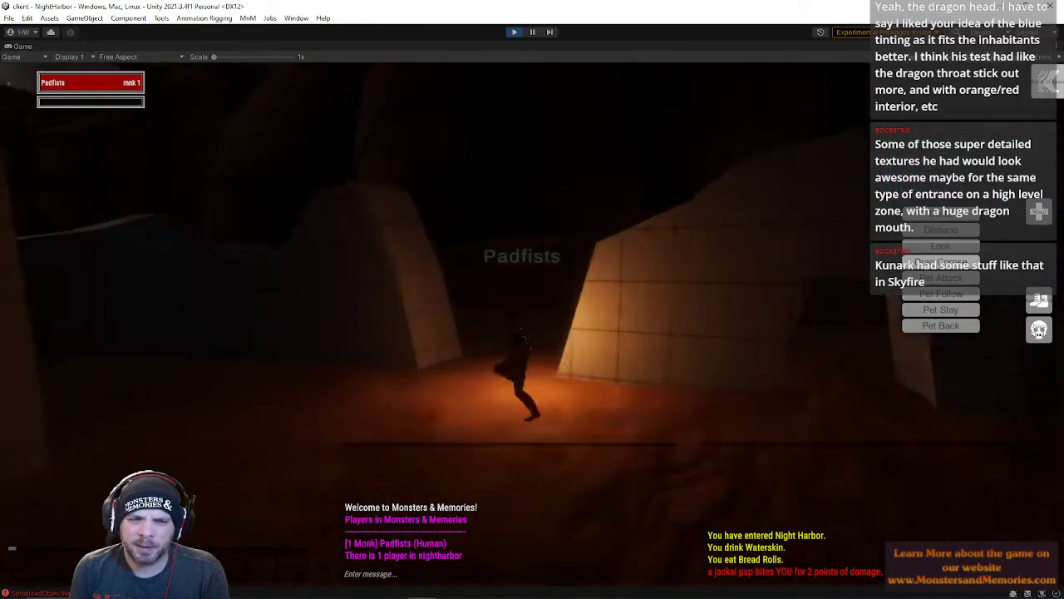
{"action": "key", "text": "d"}
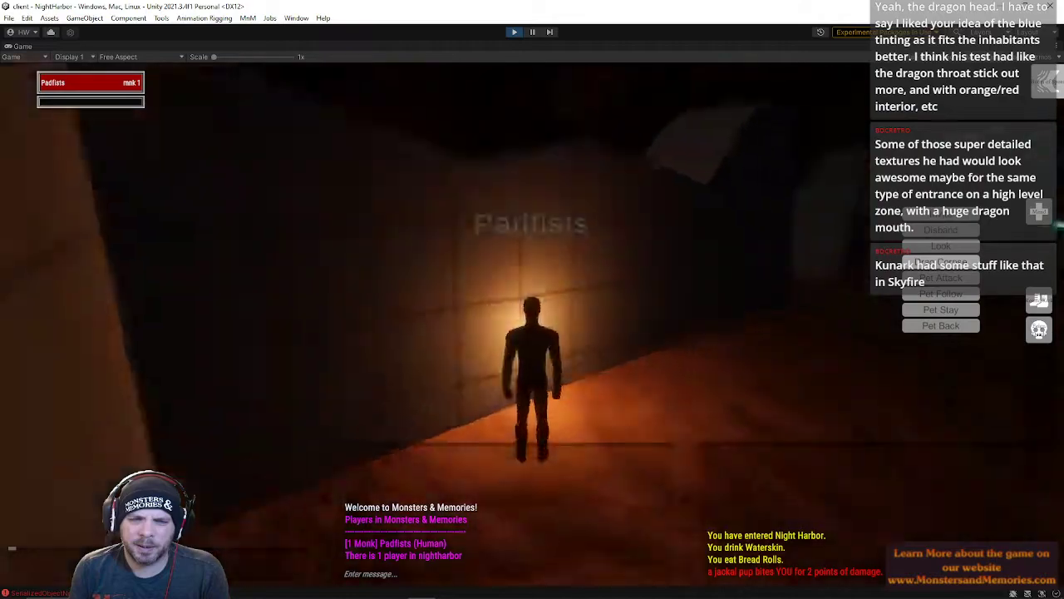
{"action": "key", "text": "d"}
{"action": "key", "text": "w"}
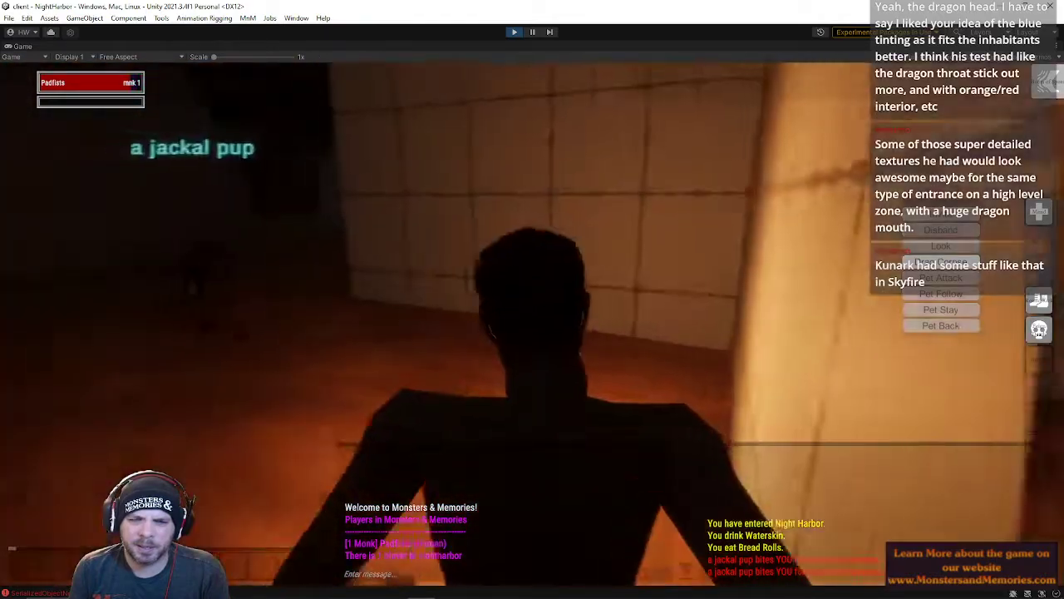
Step: Target the attacking jackal pup, check how risky the fight is, and start attacking it beside the stone blocks
{"action": "key", "text": "a"}
{"action": "key", "text": "Tab"}
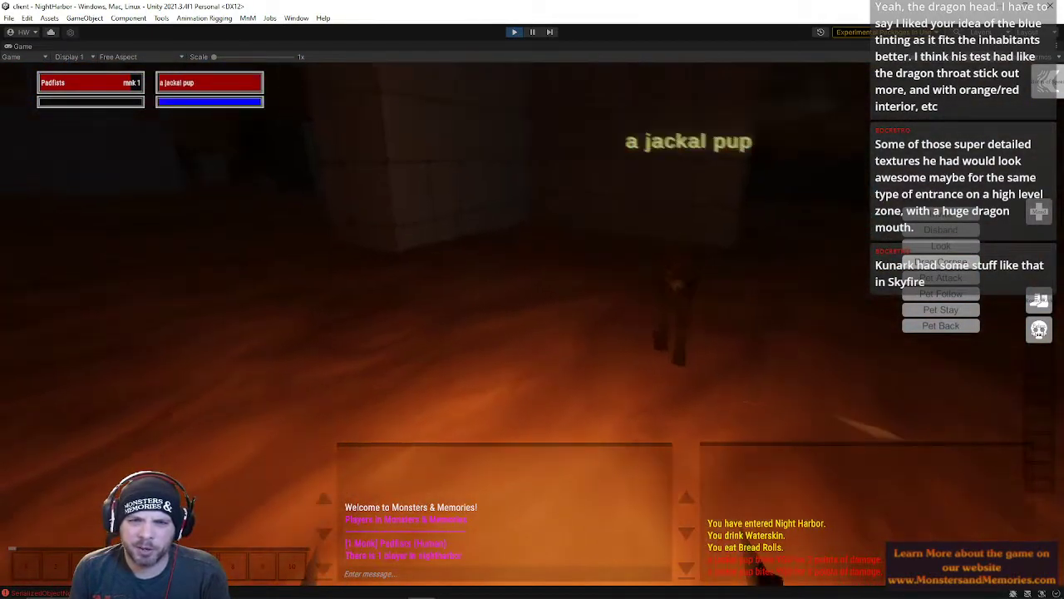
{"action": "key", "text": "w"}
{"action": "key", "text": "a"}
{"action": "key", "text": "c"}
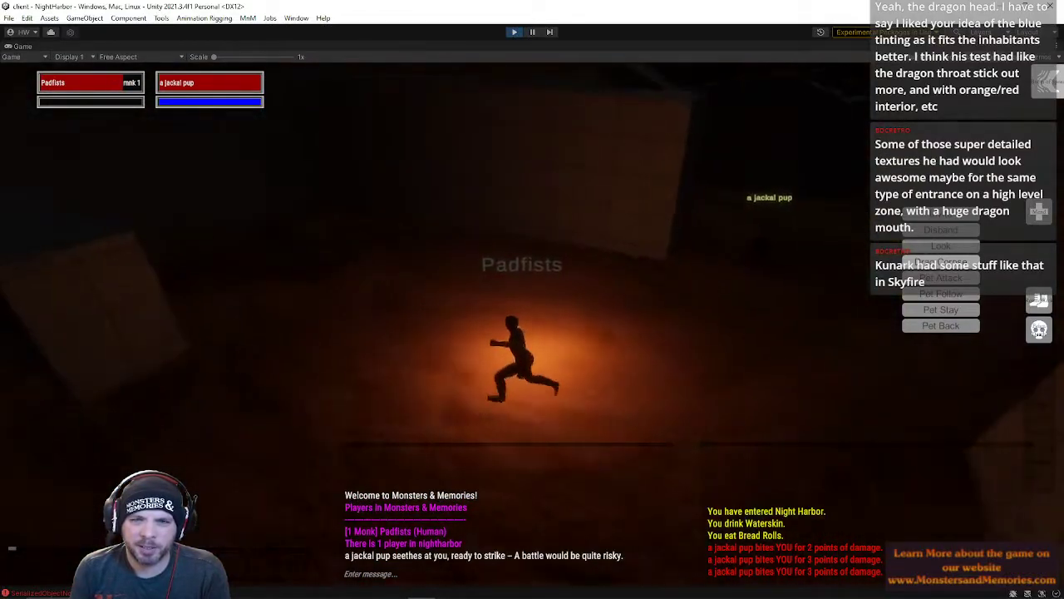
{"action": "key", "text": "d"}
{"action": "key", "text": "q"}
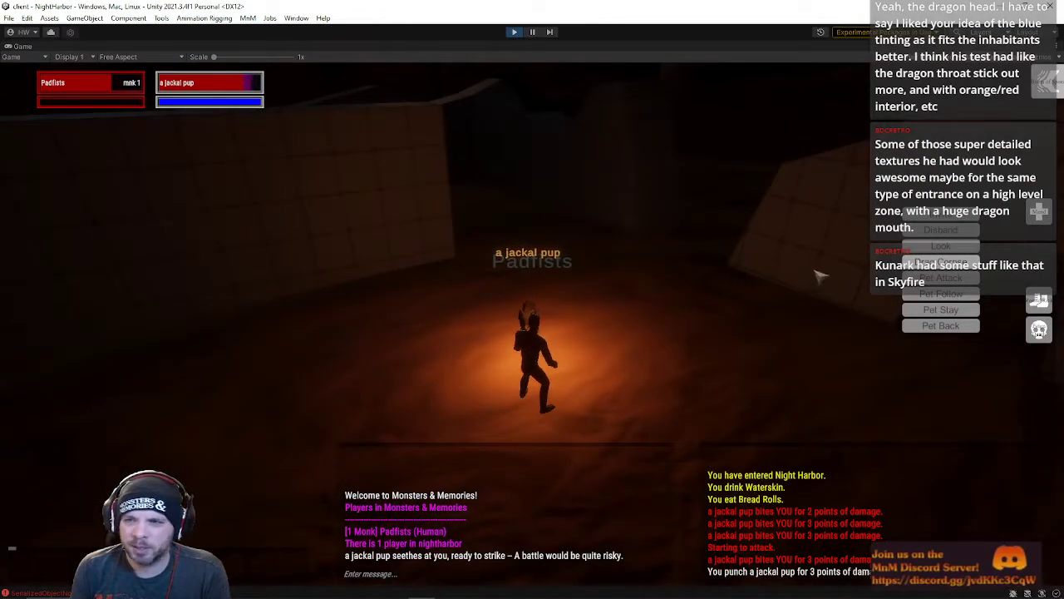
Step: Use the kick ability repeatedly on the jackal pup while punching it
{"action": "left_click", "coordinate": [1039, 301]}
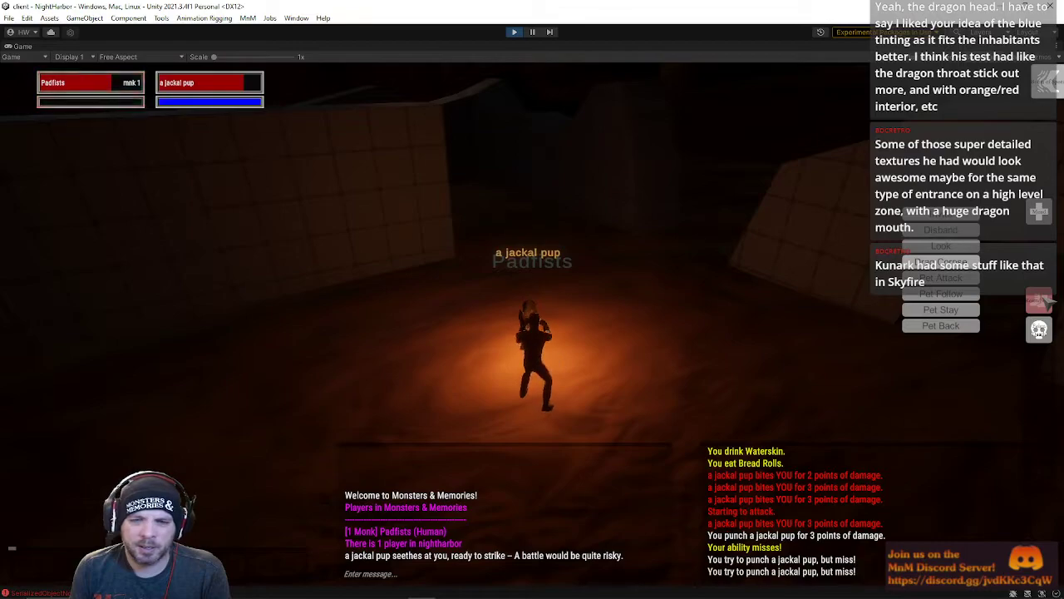
{"action": "left_click", "coordinate": [1045, 300]}
{"action": "left_click", "coordinate": [1045, 300]}
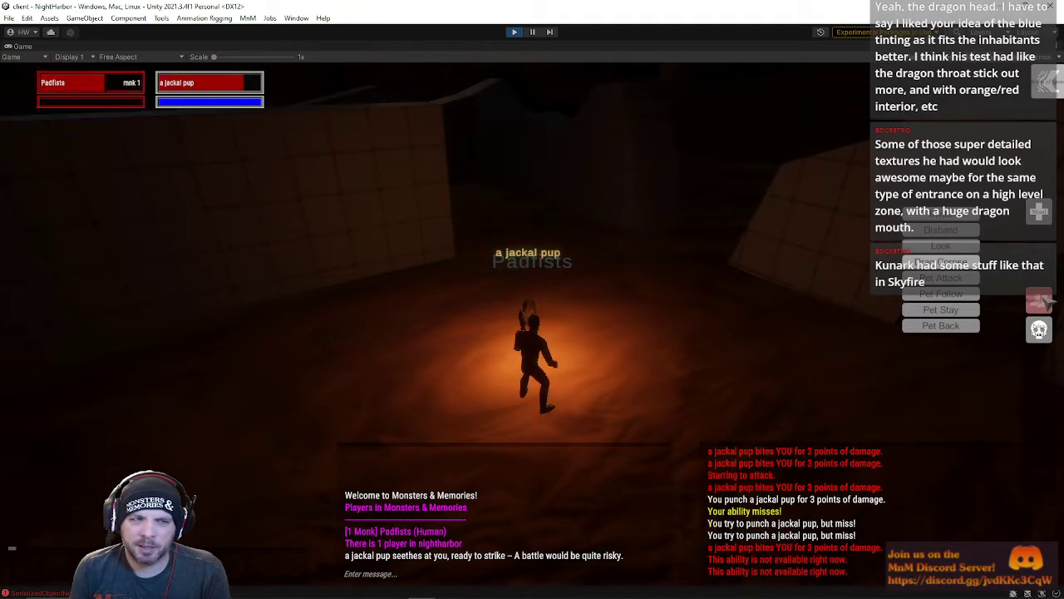
{"action": "left_click", "coordinate": [1045, 300]}
{"action": "left_click", "coordinate": [1045, 300]}
{"action": "left_click", "coordinate": [1045, 300]}
{"action": "left_click", "coordinate": [1045, 300]}
{"action": "left_click", "coordinate": [1045, 300]}
{"action": "left_click", "coordinate": [1046, 300]}
{"action": "left_click", "coordinate": [1045, 300]}
{"action": "left_click", "coordinate": [1045, 301]}
{"action": "left_click", "coordinate": [1045, 301]}
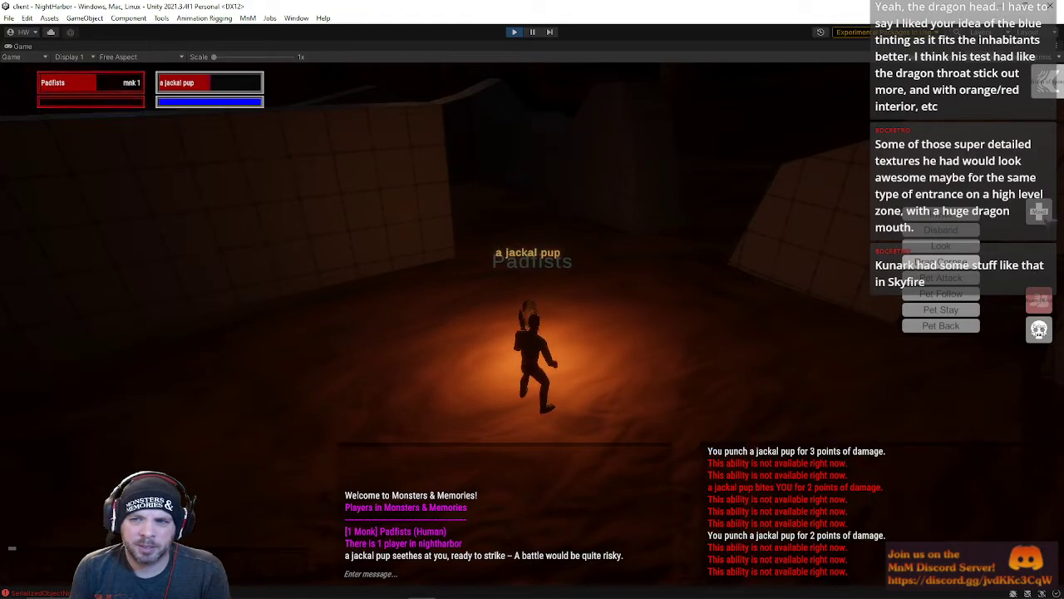
Step: Heal the character during the fight and keep kicking the jackal pup until it is slain
{"action": "left_click", "coordinate": [1044, 213]}
{"action": "left_click", "coordinate": [1043, 304]}
{"action": "left_click", "coordinate": [1043, 305]}
{"action": "left_click", "coordinate": [1043, 305]}
{"action": "left_click", "coordinate": [1043, 304]}
{"action": "key", "text": "a"}
{"action": "left_click", "coordinate": [1038, 301]}
{"action": "left_click", "coordinate": [1038, 301]}
{"action": "left_click", "coordinate": [1038, 301]}
{"action": "left_click", "coordinate": [1037, 301]}
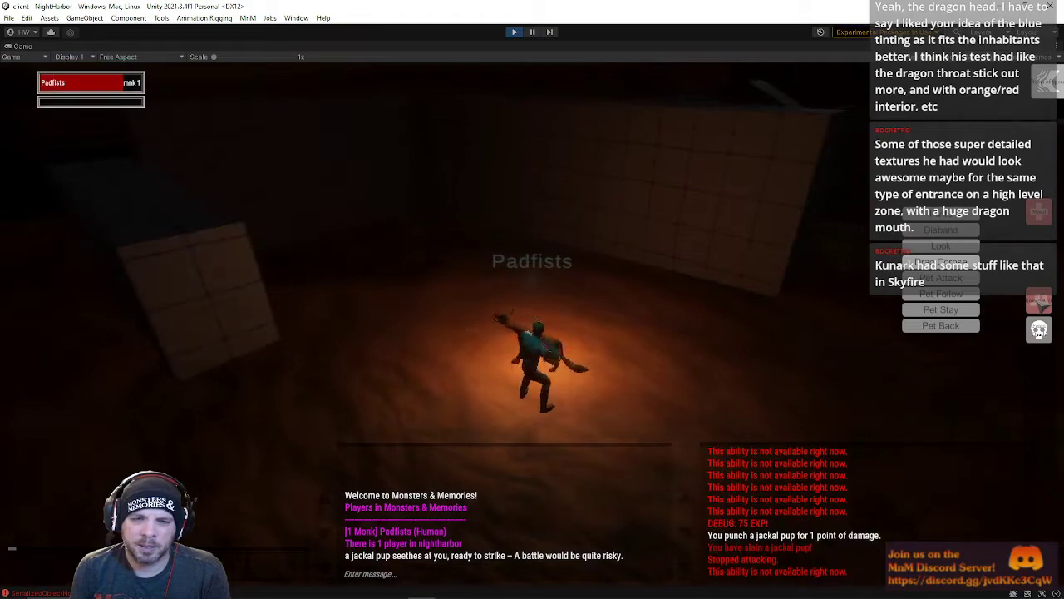
{"action": "left_click", "coordinate": [1038, 301]}
{"action": "left_click", "coordinate": [1037, 301]}
Step: Open the jackal pup's corpse and loot the Raw Jackal Meat
{"action": "key", "text": "a"}
{"action": "right_click", "coordinate": [613, 338]}
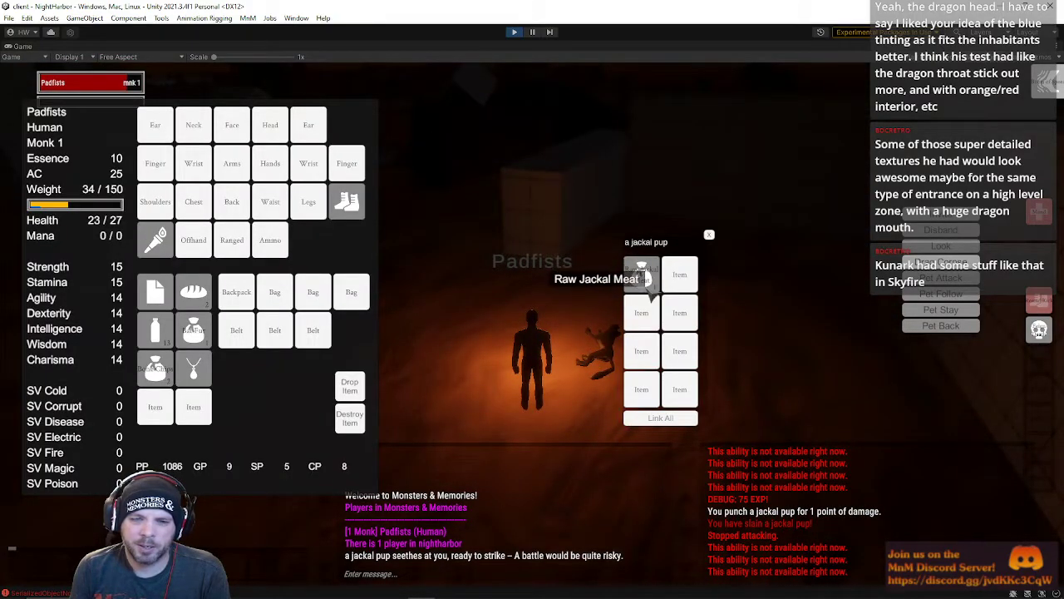
{"action": "right_click", "coordinate": [645, 275]}
Step: Run from the corpse out of the stone ruins onto the open sand and look around the cliffs and dark blocks
{"action": "right_click_drag", "start_coordinate": [577, 316], "coordinate": [627, 317]}
{"action": "key", "text": "w"}
{"action": "key", "text": "w"}
{"action": "key", "text": "w"}
{"action": "right_click_drag", "start_coordinate": [533, 317], "coordinate": [632, 300]}
{"action": "key", "text": "w"}
{"action": "key", "text": "w"}
{"action": "key", "text": "w"}
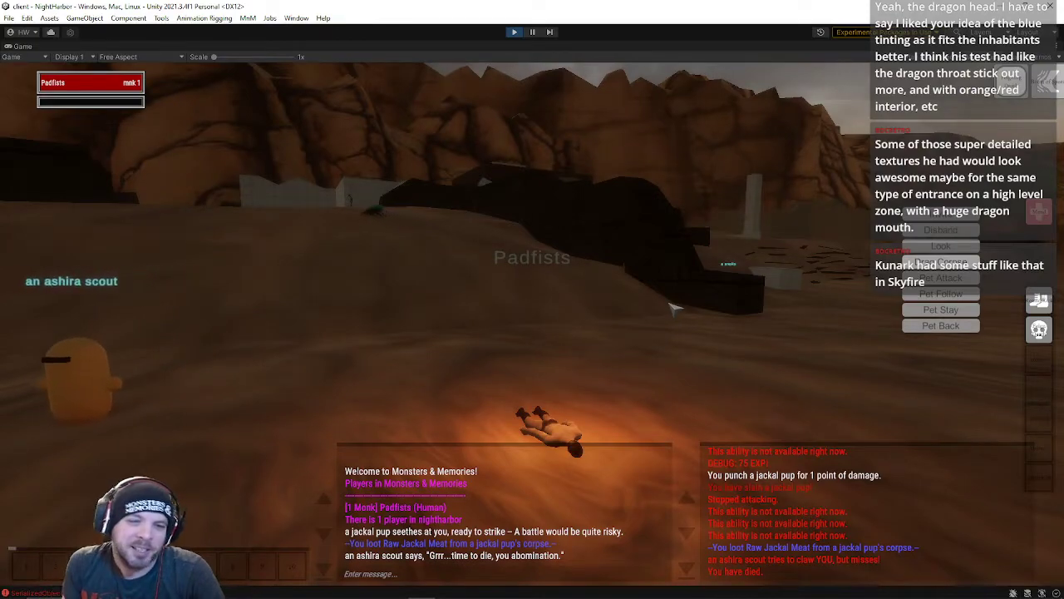
{"action": "right_click_drag", "start_coordinate": [675, 307], "coordinate": [466, 327]}
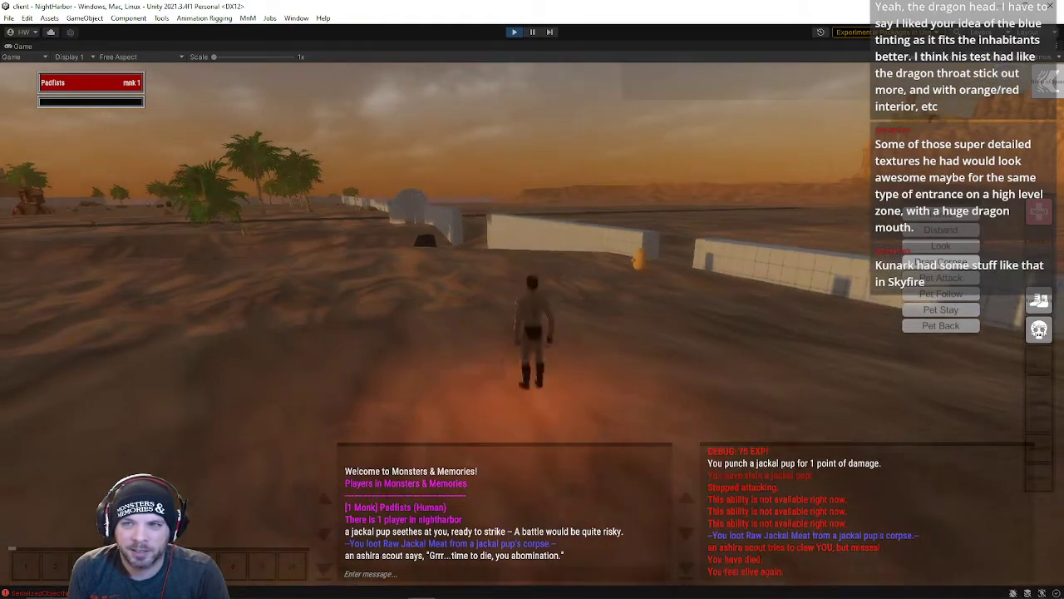
Step: Run across the dunes past the dark rocks toward the palm trees to review the sunrise lighting
{"action": "key", "text": "w"}
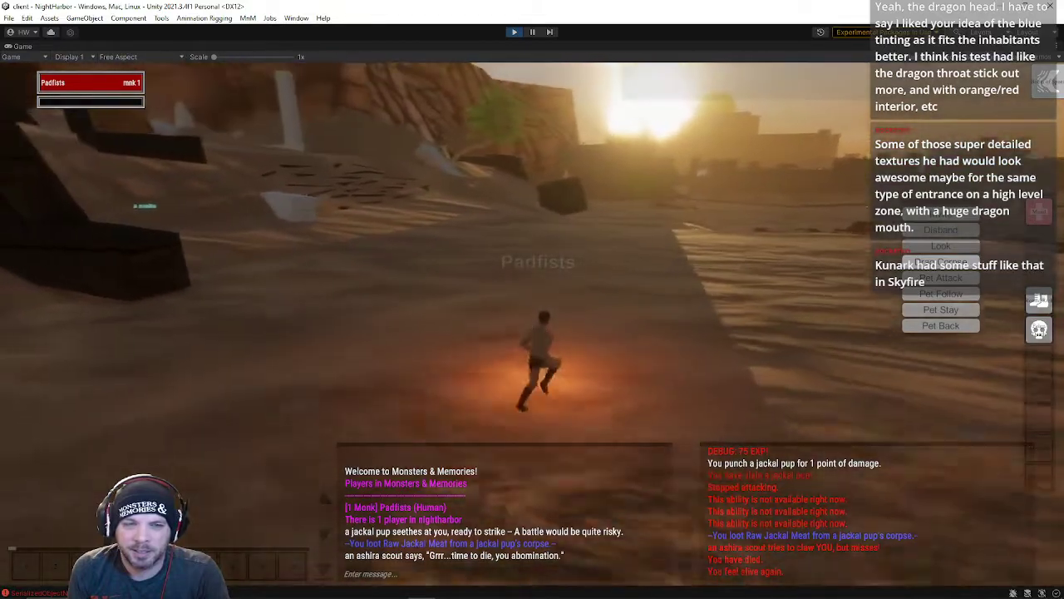
{"action": "right_click_drag", "start_coordinate": [532, 329], "coordinate": [623, 318]}
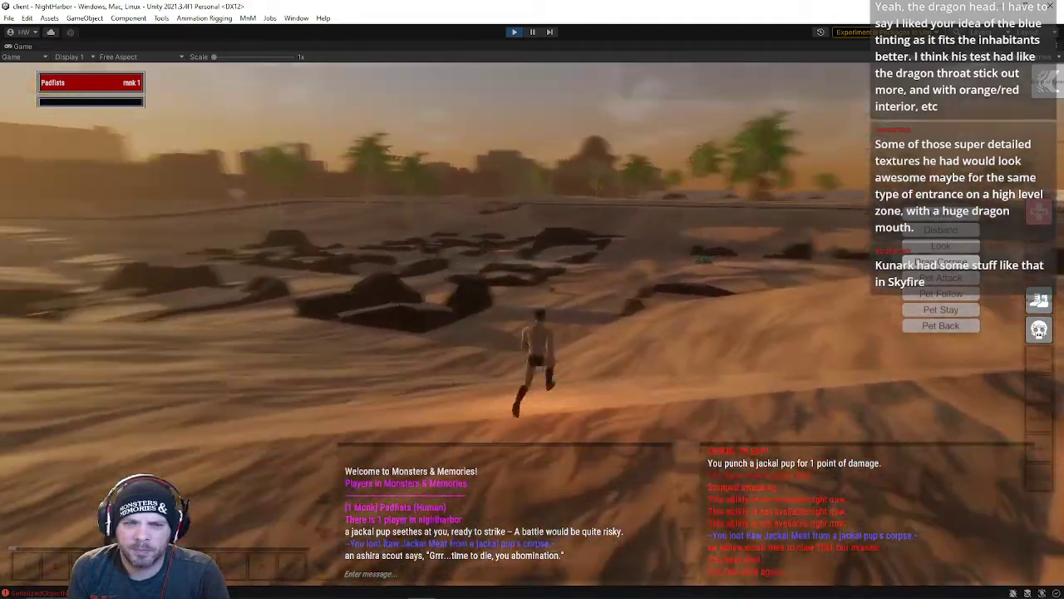
{"action": "right_click_drag", "start_coordinate": [532, 329], "coordinate": [582, 326]}
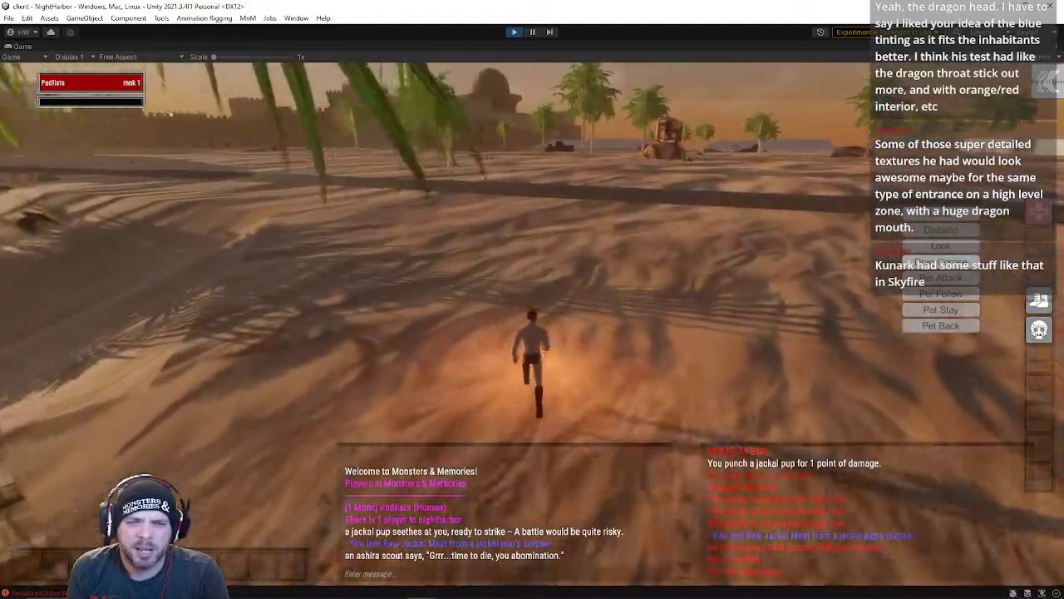
{"action": "key", "text": "w"}
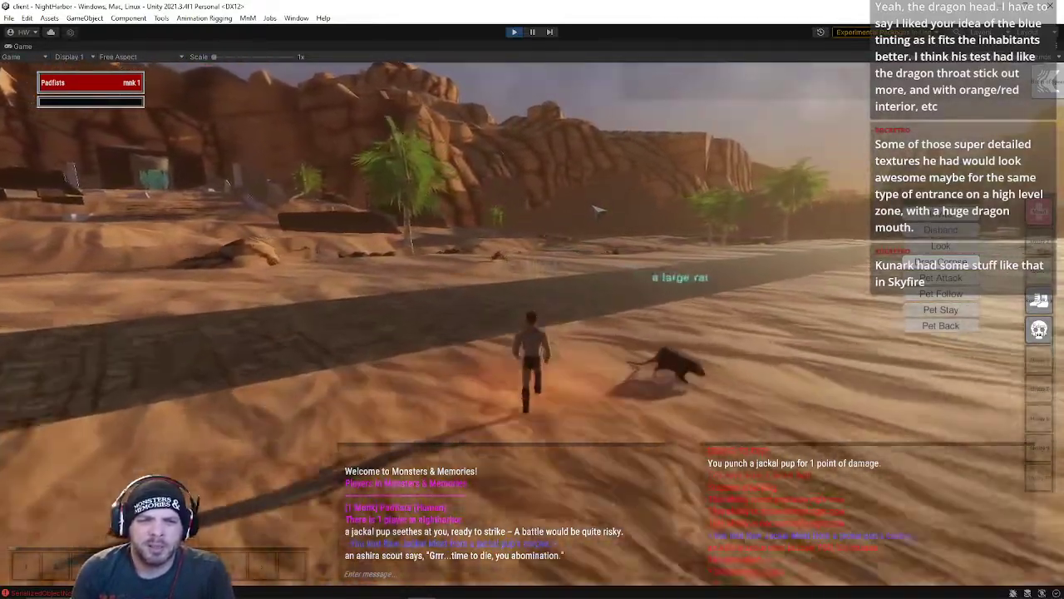
Step: Look over the cliffs, half-buried ruins and palm trees while running across the desert in daylight
{"action": "right_click_drag", "start_coordinate": [598, 210], "coordinate": [498, 210]}
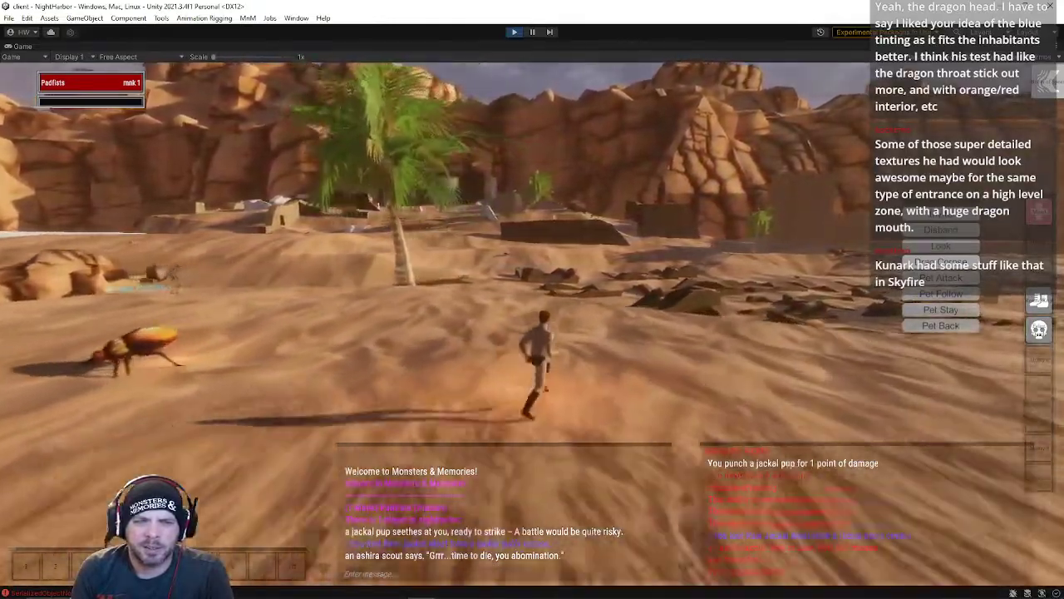
{"action": "right_click_drag", "start_coordinate": [598, 210], "coordinate": [698, 210]}
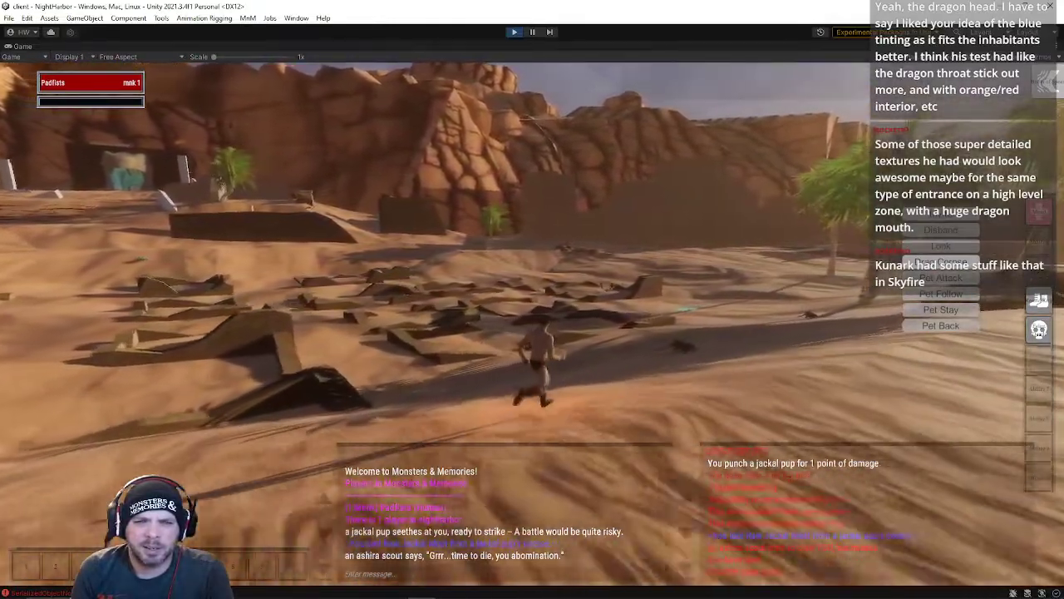
{"action": "right_click_drag", "start_coordinate": [598, 211], "coordinate": [715, 210]}
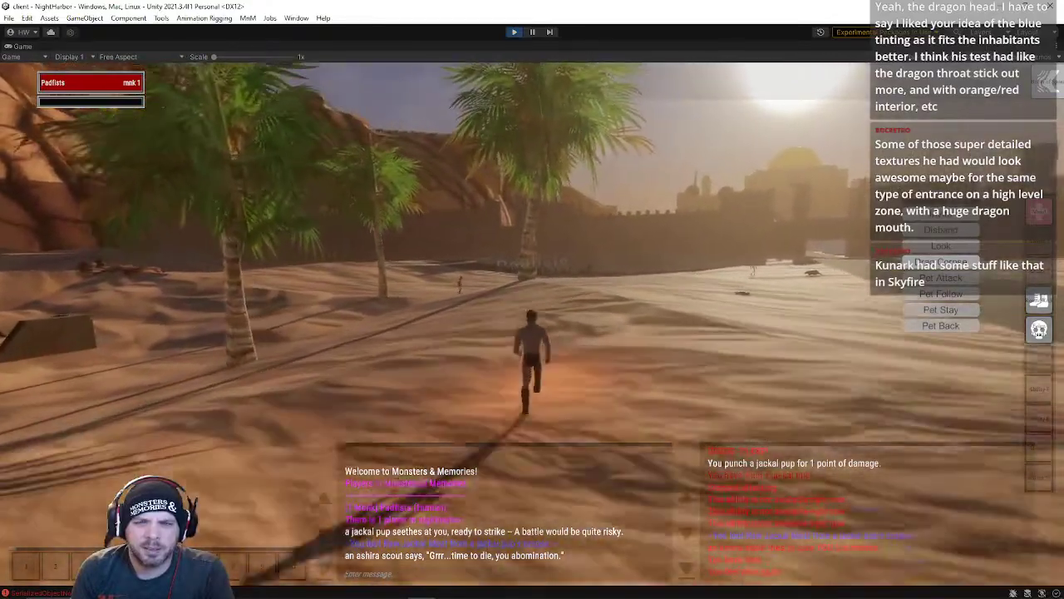
{"action": "right_click_drag", "start_coordinate": [598, 211], "coordinate": [498, 210]}
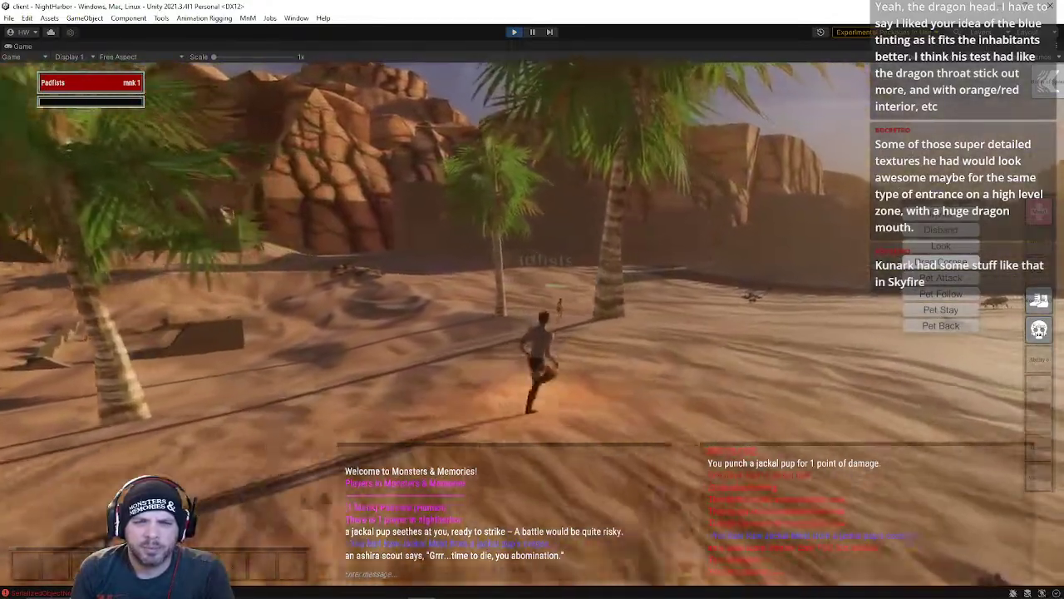
{"action": "right_click_drag", "start_coordinate": [598, 210], "coordinate": [765, 202]}
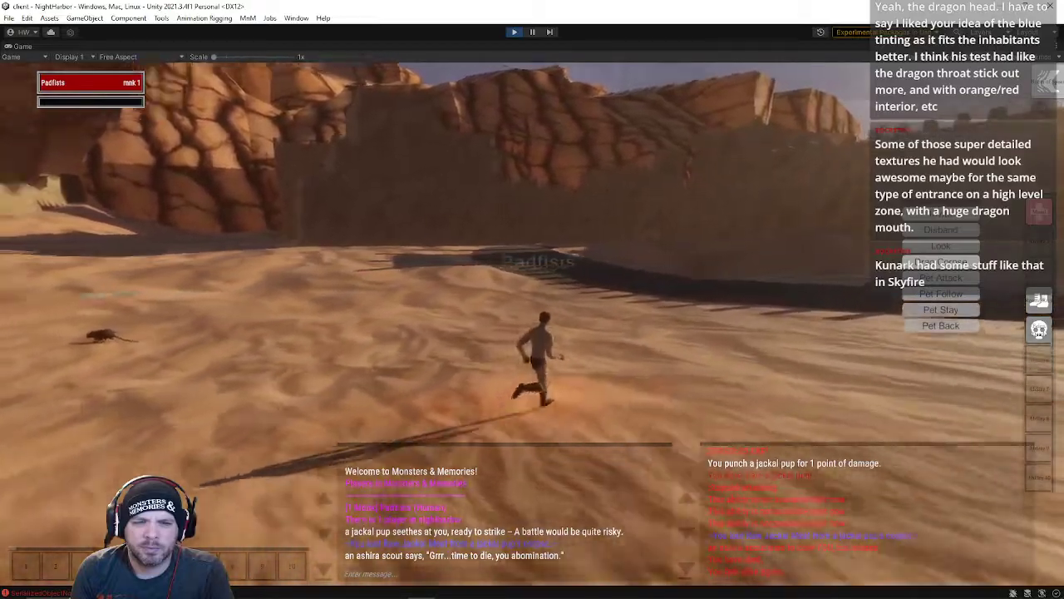
{"action": "right_click_drag", "start_coordinate": [598, 210], "coordinate": [507, 208]}
Step: Run onto the paved stone road beside the city wall and follow it toward the domed building, viewing the battlement shadows
{"action": "key", "text": "w"}
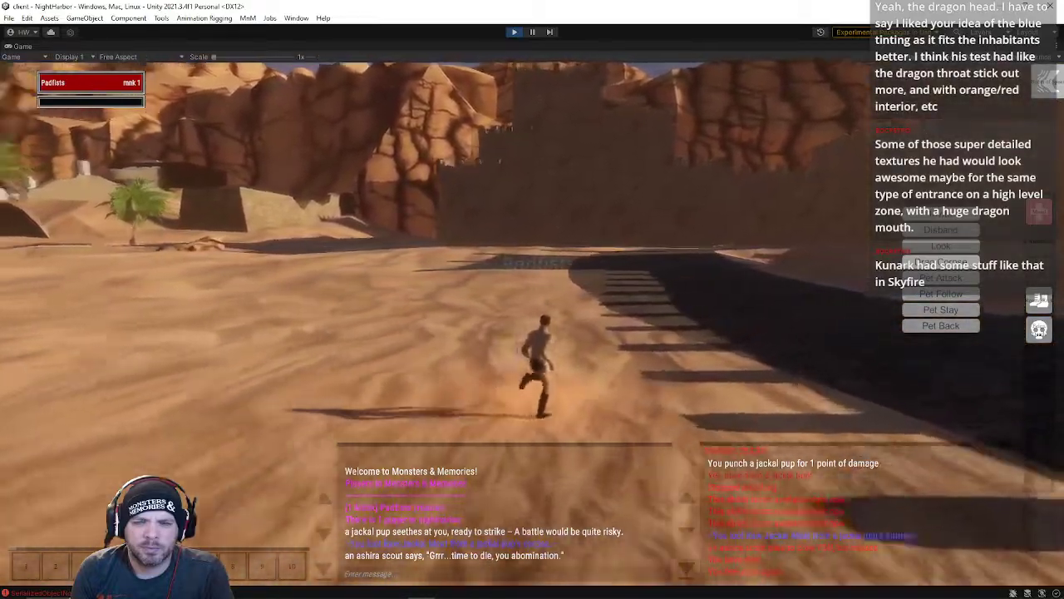
{"action": "key", "text": "w"}
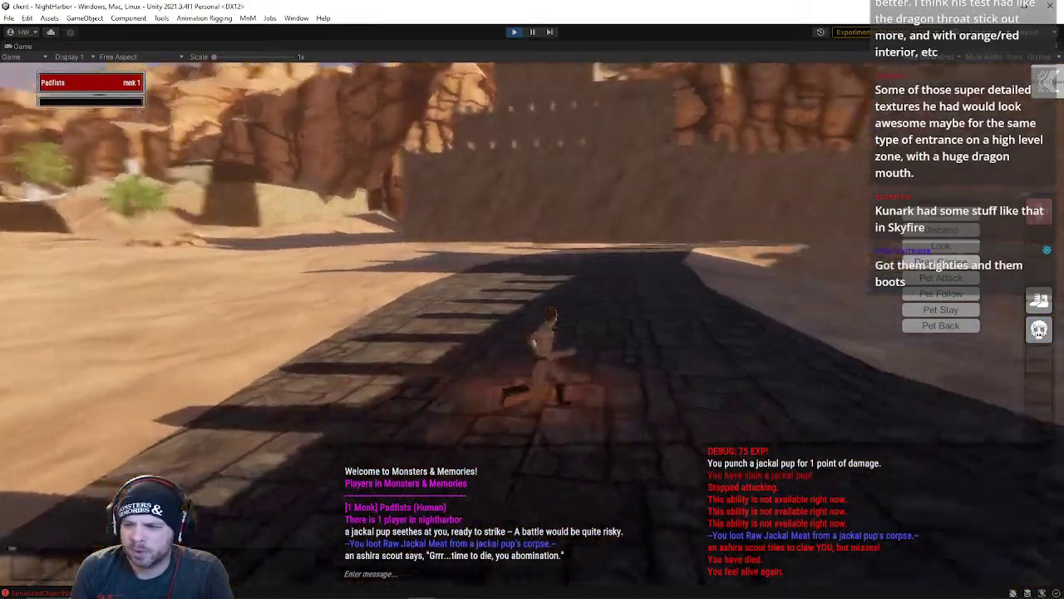
{"action": "key", "text": "w"}
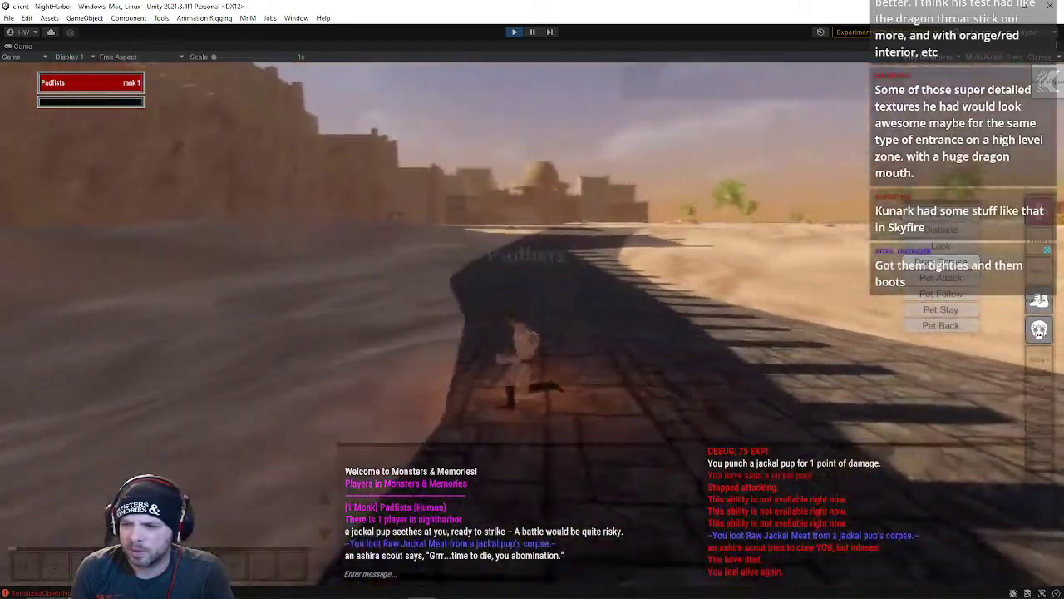
{"action": "key", "text": "d"}
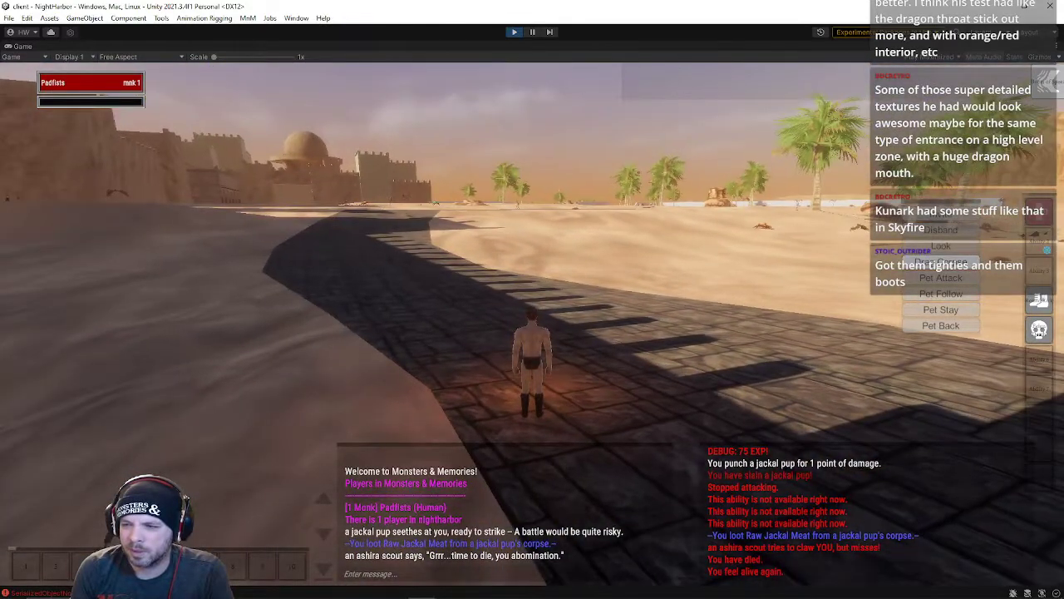
{"action": "key", "text": "w"}
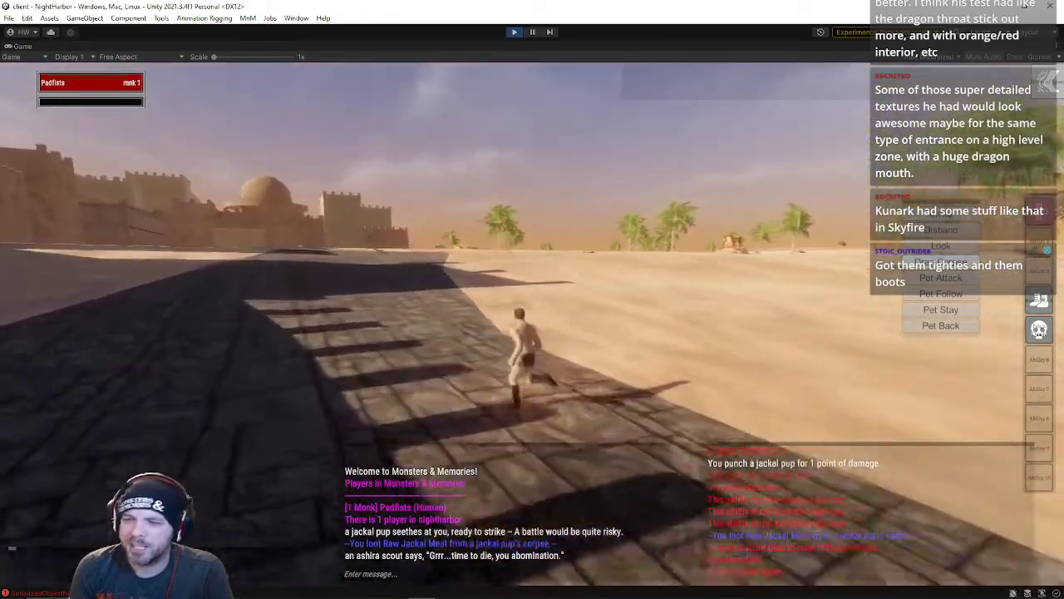
{"action": "key", "text": "w"}
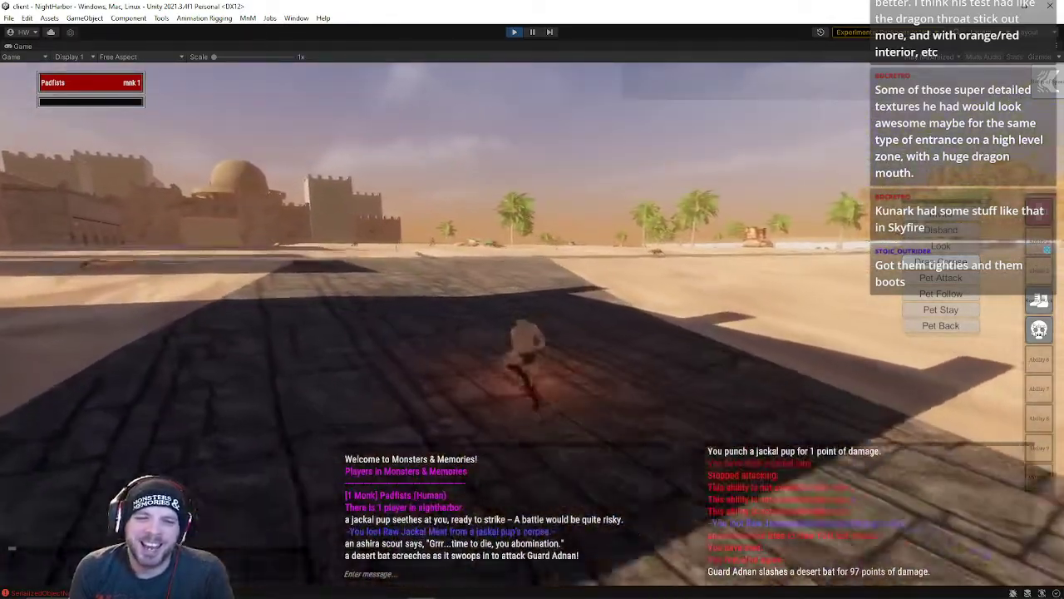
Step: Leave the paved road and run over the sand past the green beetle toward the rotting skeletons
{"action": "key", "text": "a"}
{"action": "key", "text": "a"}
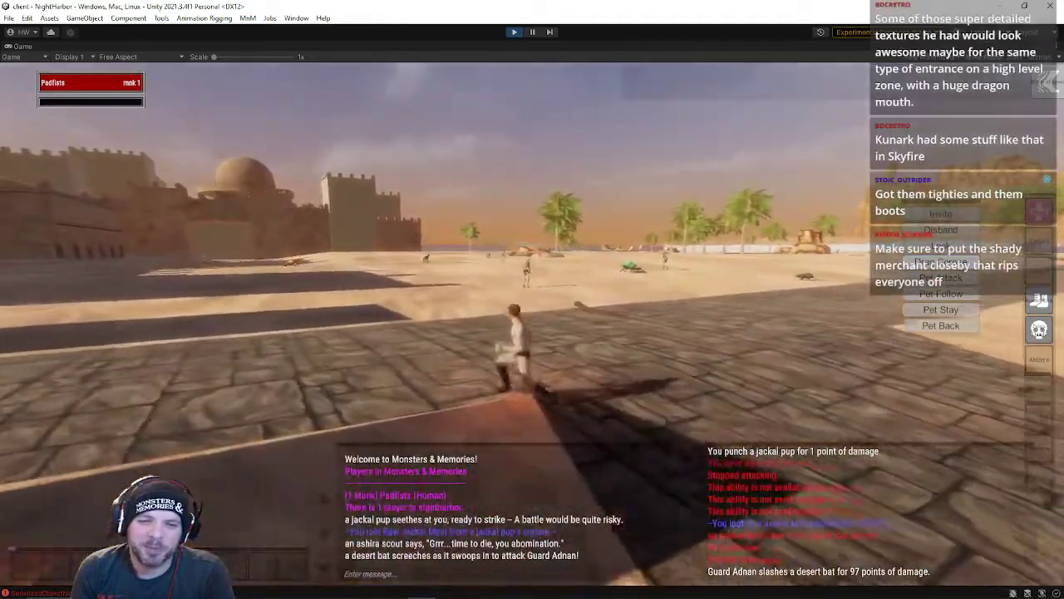
{"action": "key", "text": "w"}
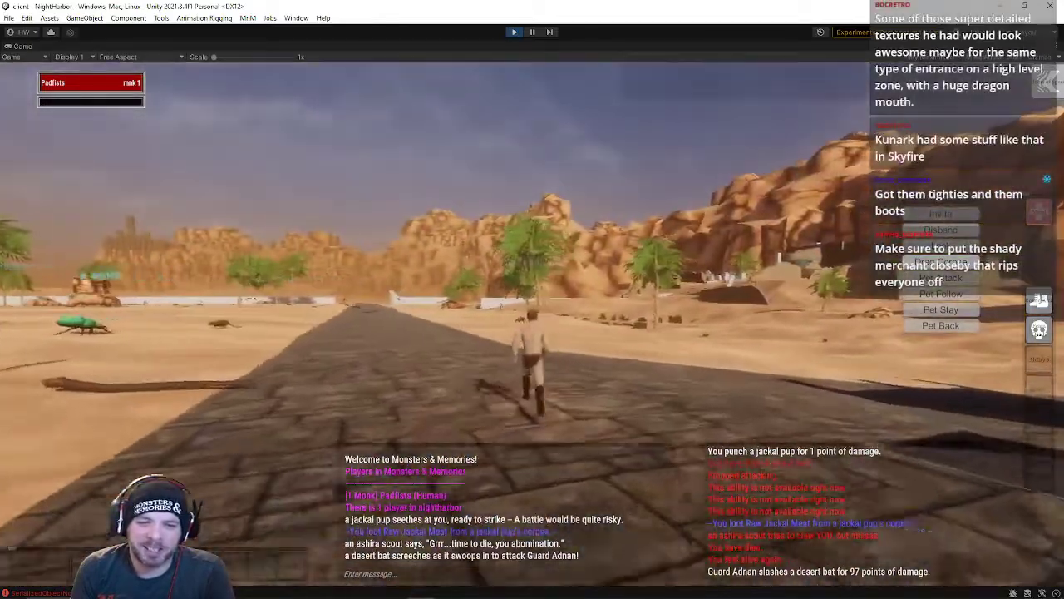
{"action": "key", "text": "a"}
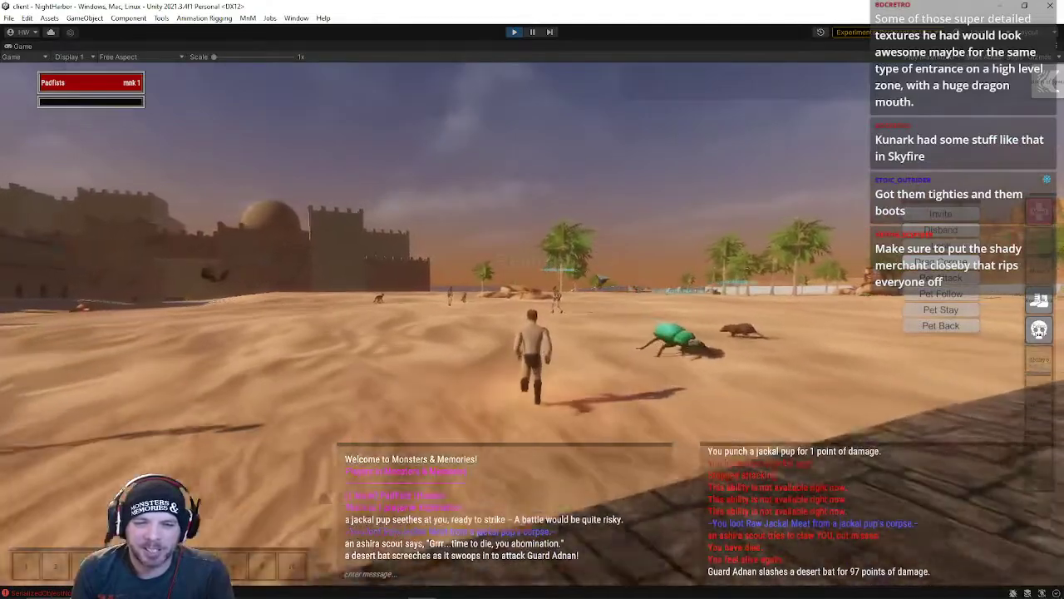
{"action": "key", "text": "w"}
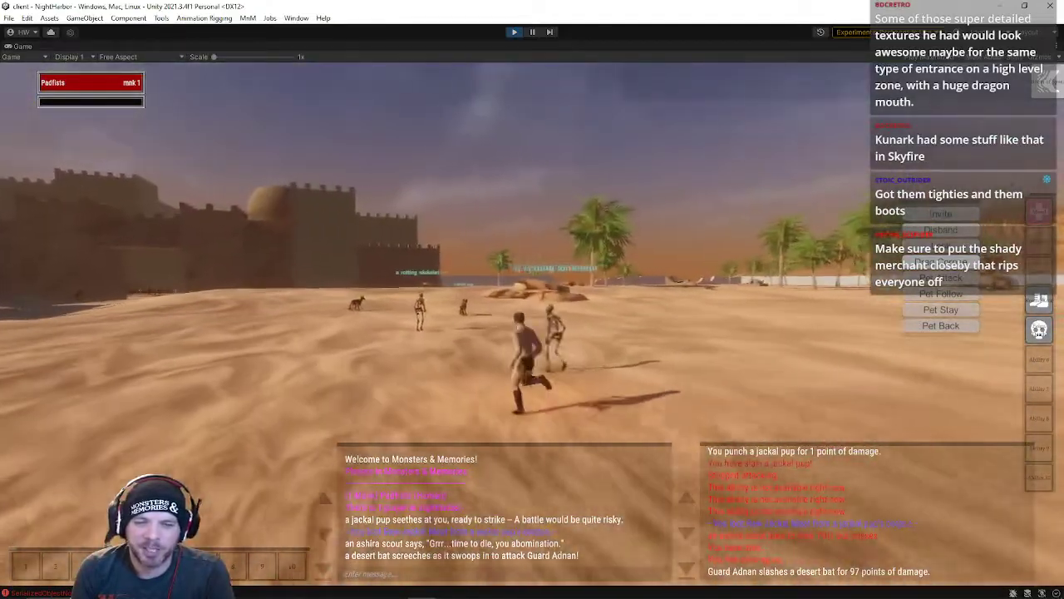
Step: Run over the dunes, target a rotting skeleton and attack it with the Round Kick ability
{"action": "key", "text": "w"}
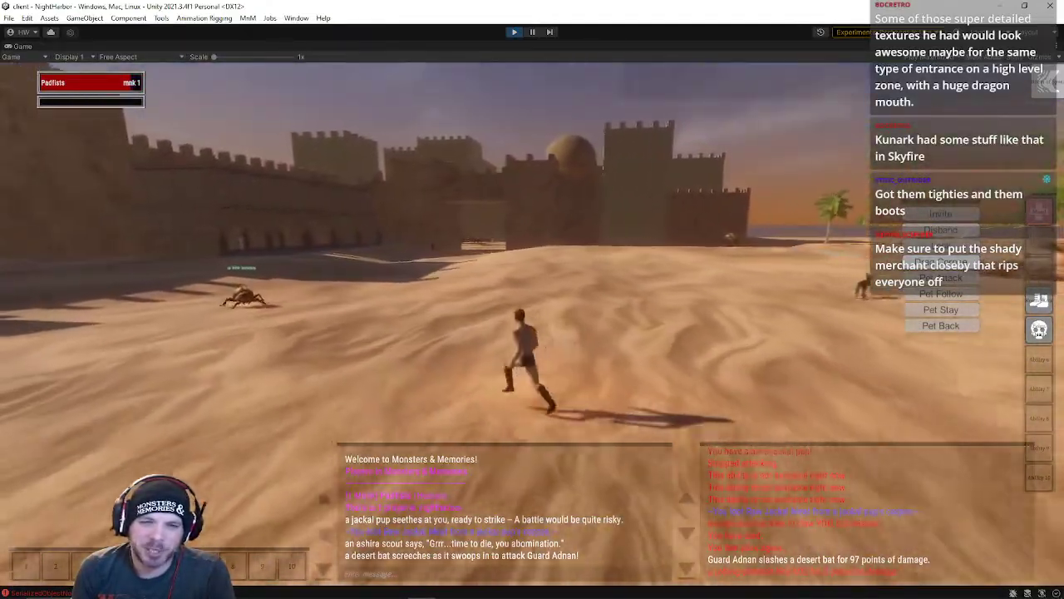
{"action": "key", "text": "Tab"}
{"action": "key", "text": "w"}
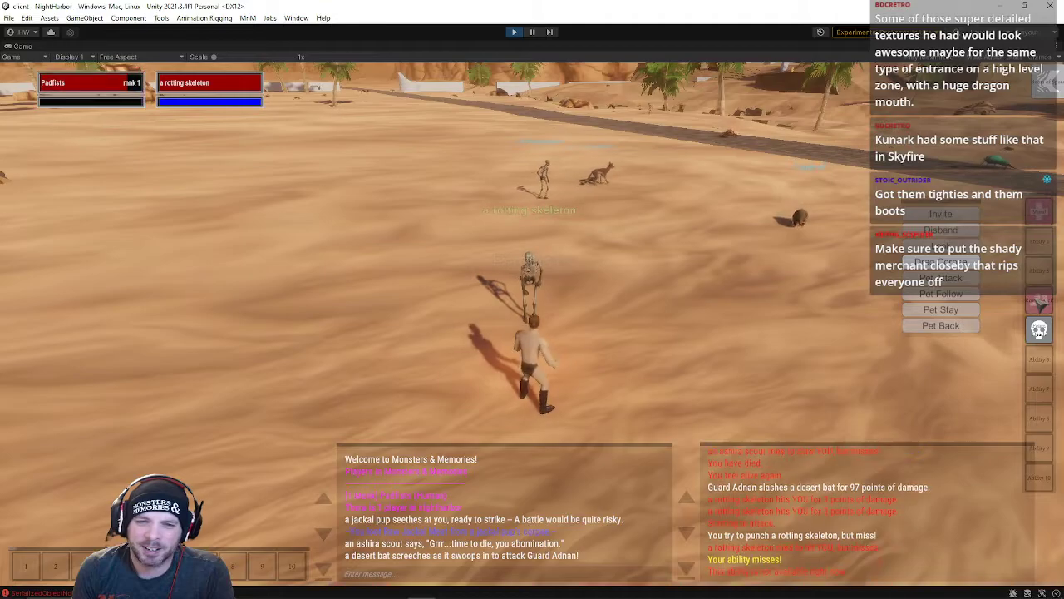
{"action": "left_click", "coordinate": [1041, 303]}
{"action": "right_click_drag", "start_coordinate": [665, 332], "coordinate": [636, 335]}
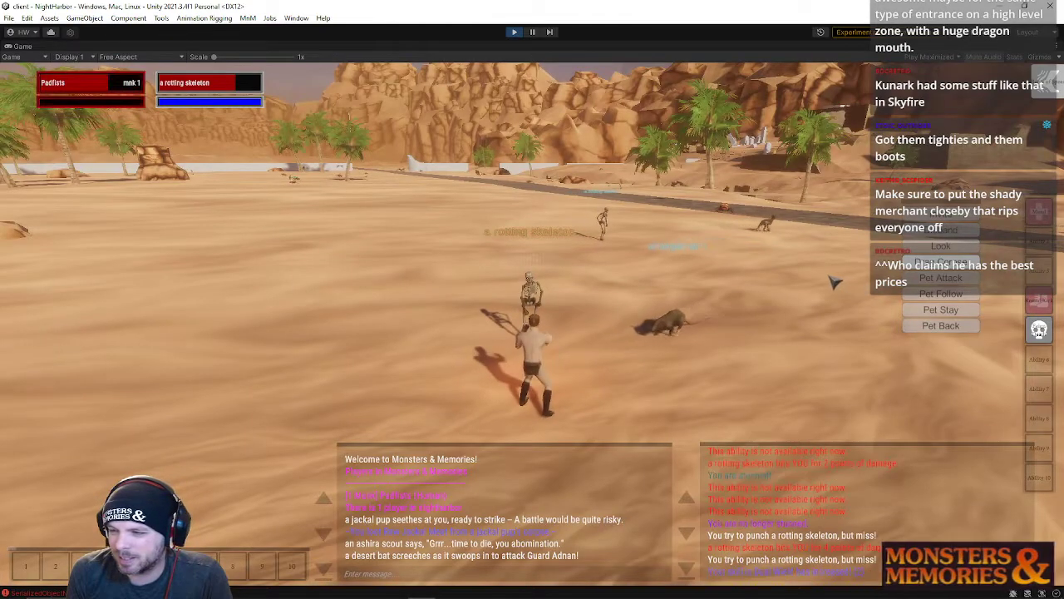
Step: Check the worn gear in the character inventory and finish off the rotting skeleton with repeated Round Kick attacks
{"action": "key", "text": "i"}
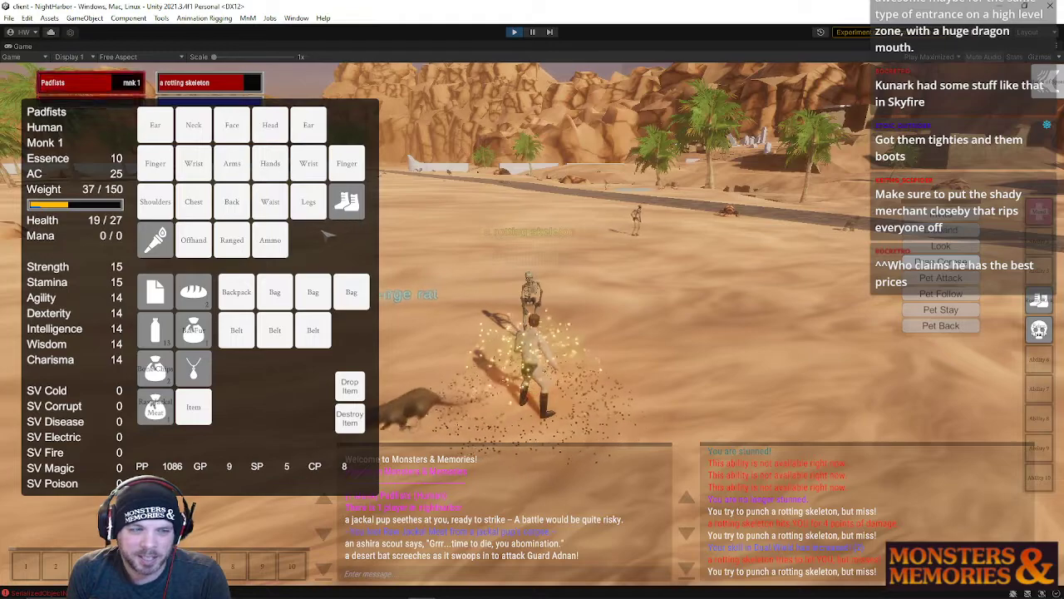
{"action": "key", "text": "i"}
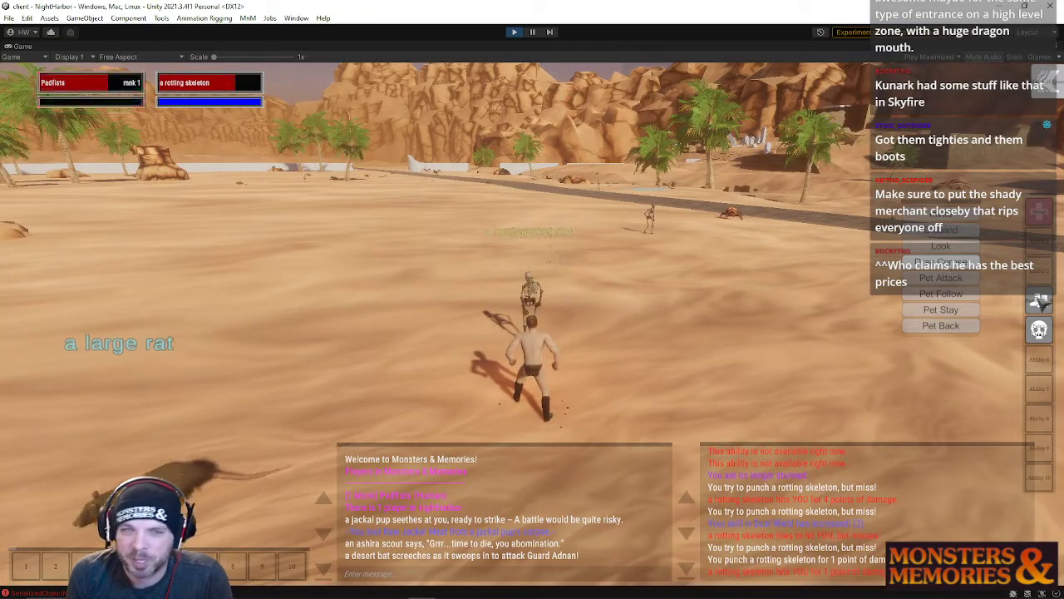
{"action": "left_click", "coordinate": [1039, 301]}
{"action": "right_click_drag", "start_coordinate": [798, 366], "coordinate": [737, 332]}
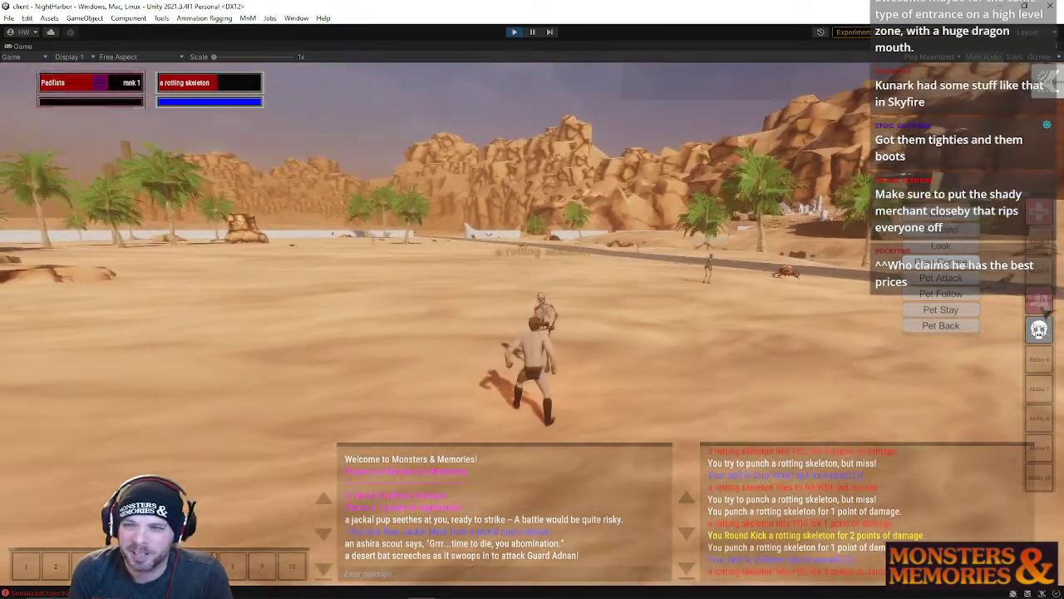
{"action": "left_click", "coordinate": [1043, 306]}
{"action": "left_click", "coordinate": [1043, 307]}
{"action": "left_click", "coordinate": [1044, 307]}
{"action": "left_click", "coordinate": [1043, 307]}
{"action": "left_click", "coordinate": [1044, 307]}
{"action": "left_click", "coordinate": [1044, 307]}
{"action": "left_click", "coordinate": [1043, 307]}
{"action": "left_click", "coordinate": [1044, 307]}
{"action": "left_click", "coordinate": [1043, 307]}
{"action": "left_click", "coordinate": [1044, 307]}
{"action": "left_click", "coordinate": [1043, 307]}
{"action": "left_click", "coordinate": [1043, 307]}
{"action": "left_click", "coordinate": [1044, 306]}
{"action": "left_click", "coordinate": [1044, 307]}
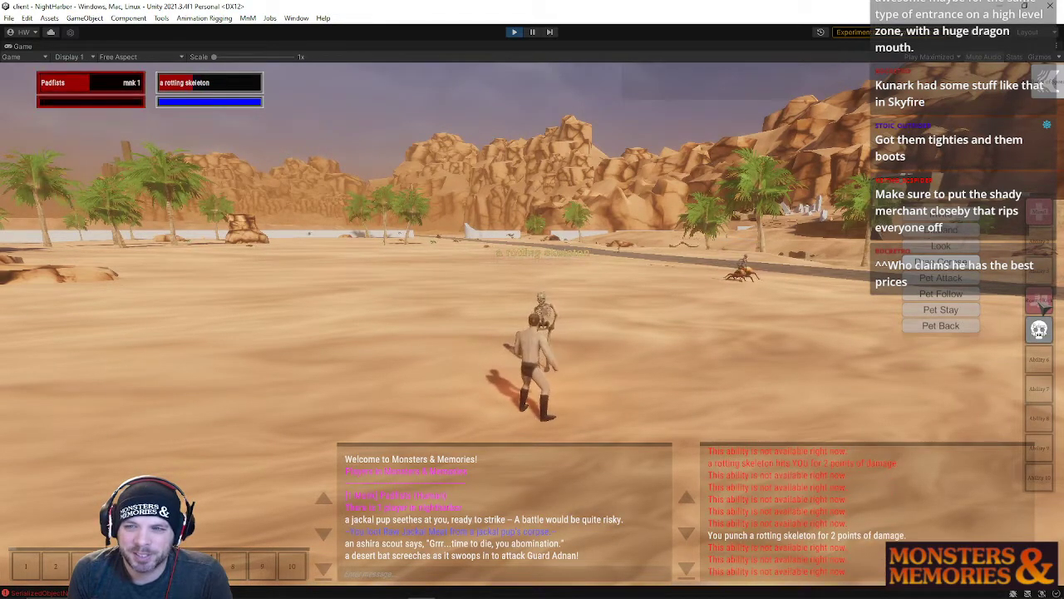
{"action": "left_click", "coordinate": [1043, 307]}
Step: Loot the Cloth Pantaloons from the rotting skeleton's corpse and wear them in the Legs slot
{"action": "right_click_drag", "start_coordinate": [707, 357], "coordinate": [648, 346]}
{"action": "right_click", "coordinate": [615, 349]}
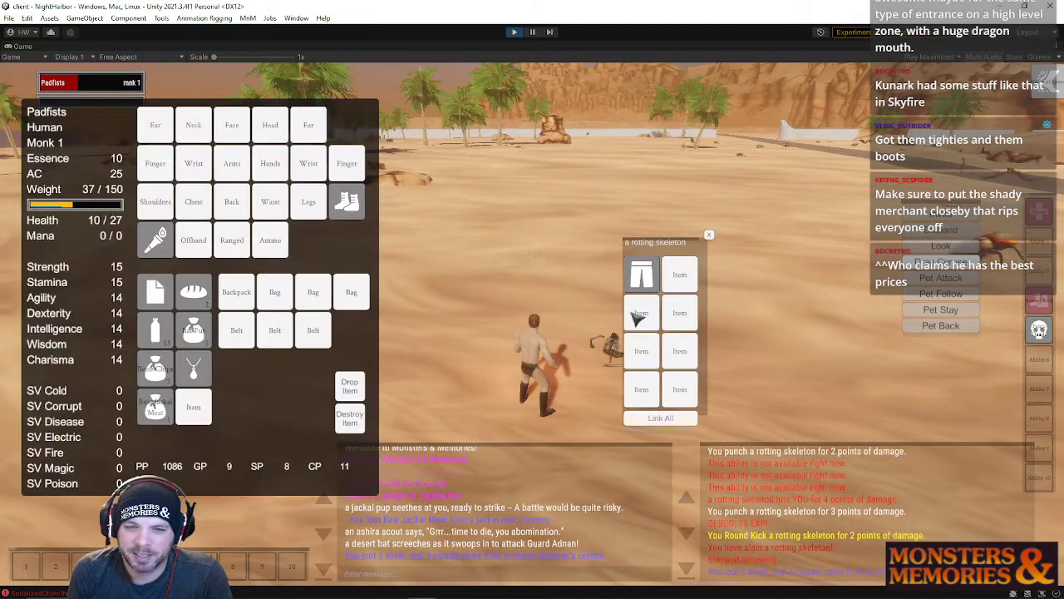
{"action": "left_click", "coordinate": [642, 276]}
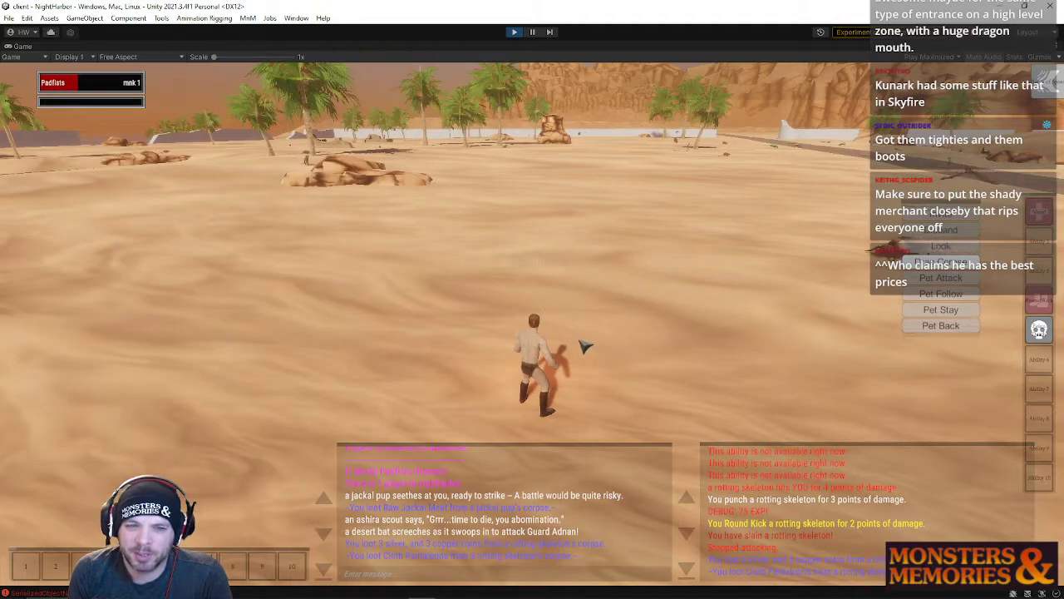
{"action": "key", "text": "i"}
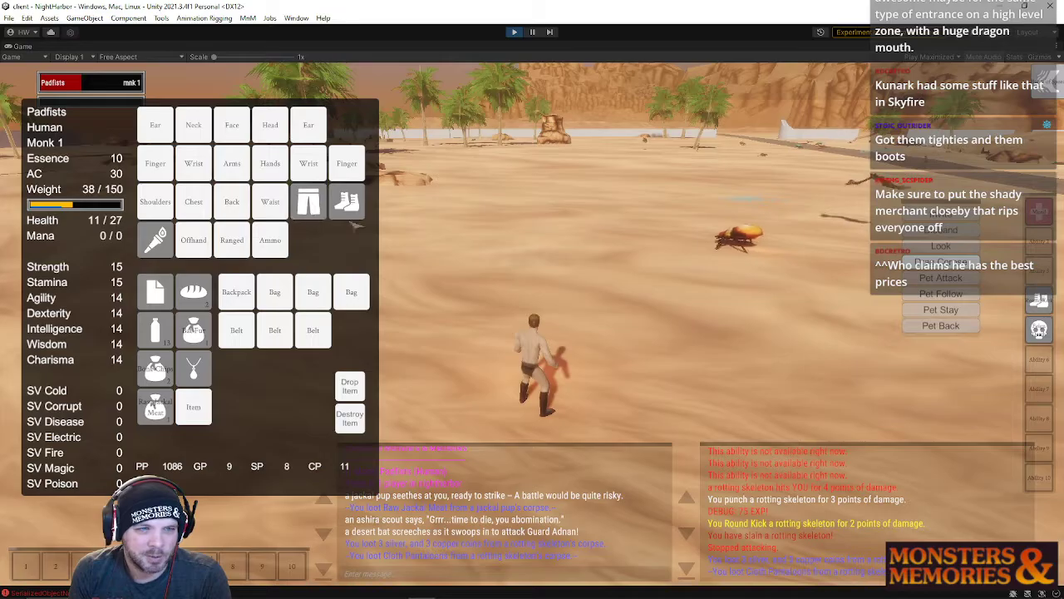
{"action": "key", "text": "i"}
Step: Run across the open sand toward the palm grove, looking over the palms, rock pillar and distant cliffs
{"action": "right_click_drag", "start_coordinate": [597, 397], "coordinate": [532, 366]}
{"action": "key", "text": "w"}
{"action": "right_click_drag", "start_coordinate": [613, 404], "coordinate": [665, 412]}
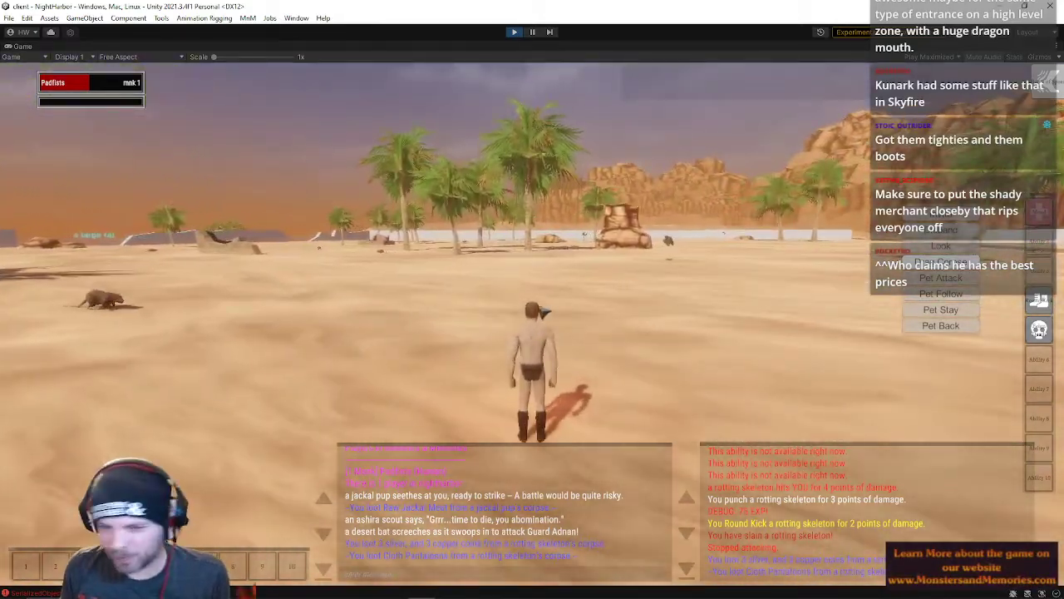
{"action": "key", "text": "w"}
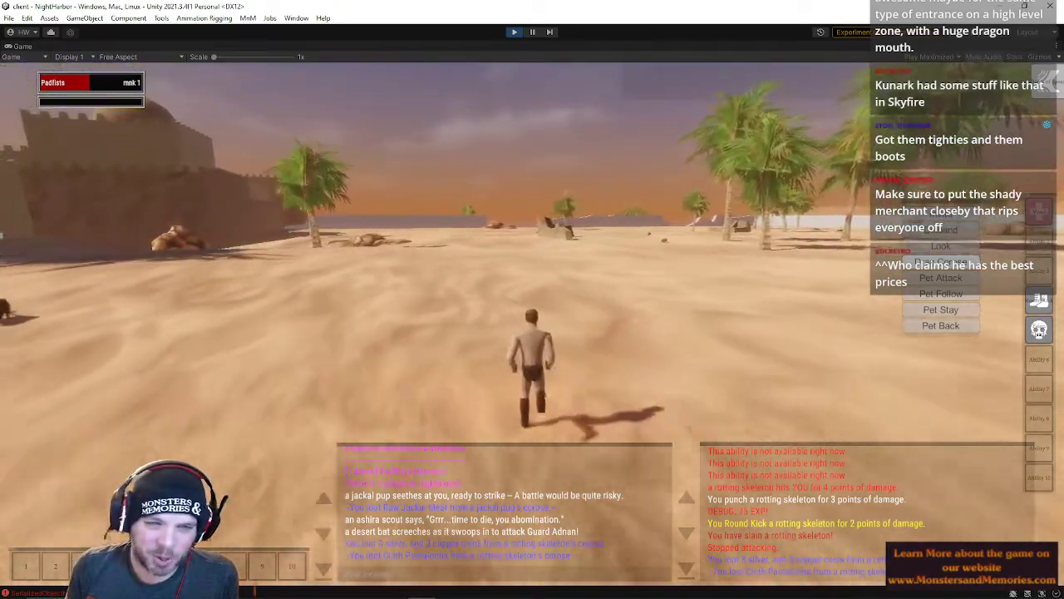
{"action": "key", "text": "d"}
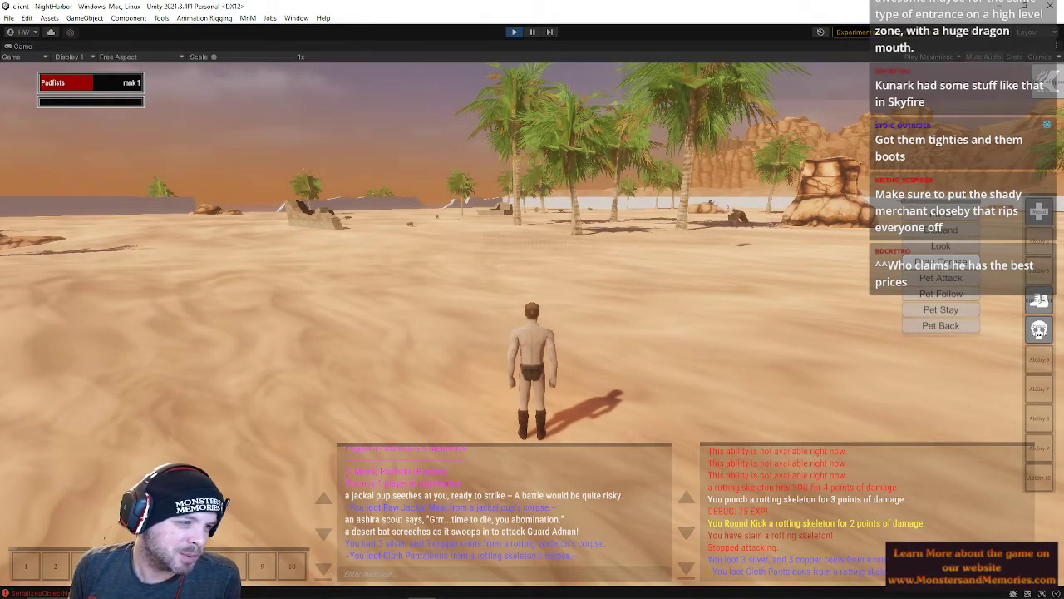
{"action": "right_click_drag", "start_coordinate": [532, 324], "coordinate": [508, 319]}
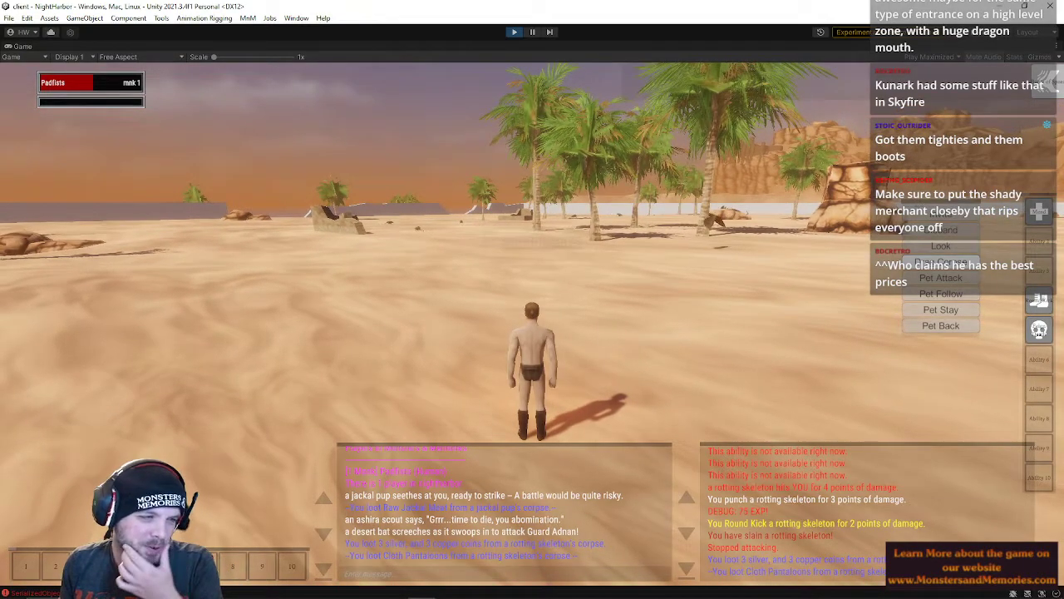
Step: Run over the sand toward the crenellated city walls, viewing the towers and the shadows they cast
{"action": "key", "text": "w"}
{"action": "key", "text": "a"}
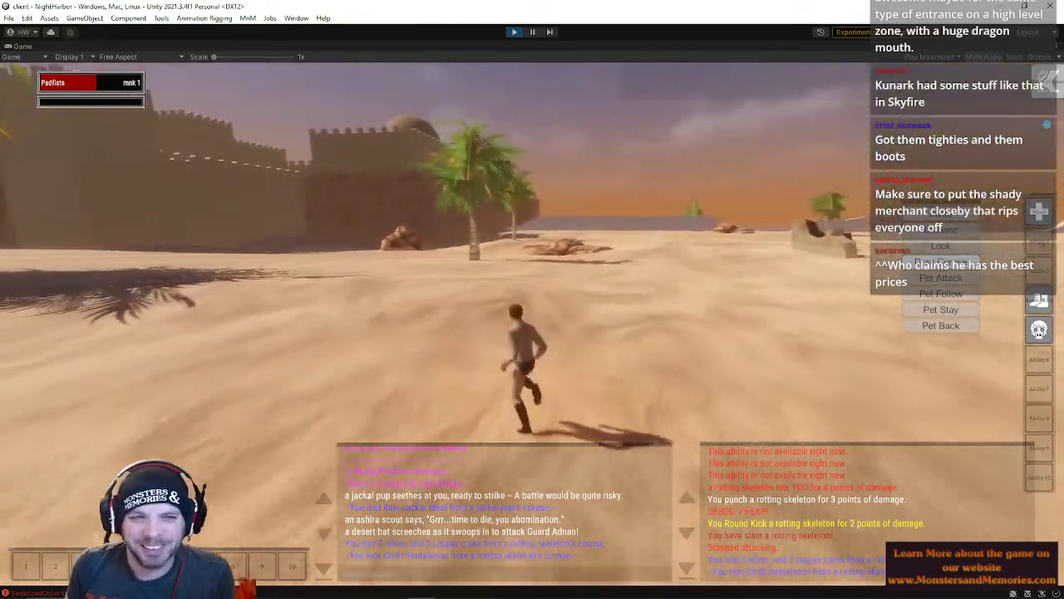
{"action": "key", "text": "w"}
{"action": "key", "text": "a"}
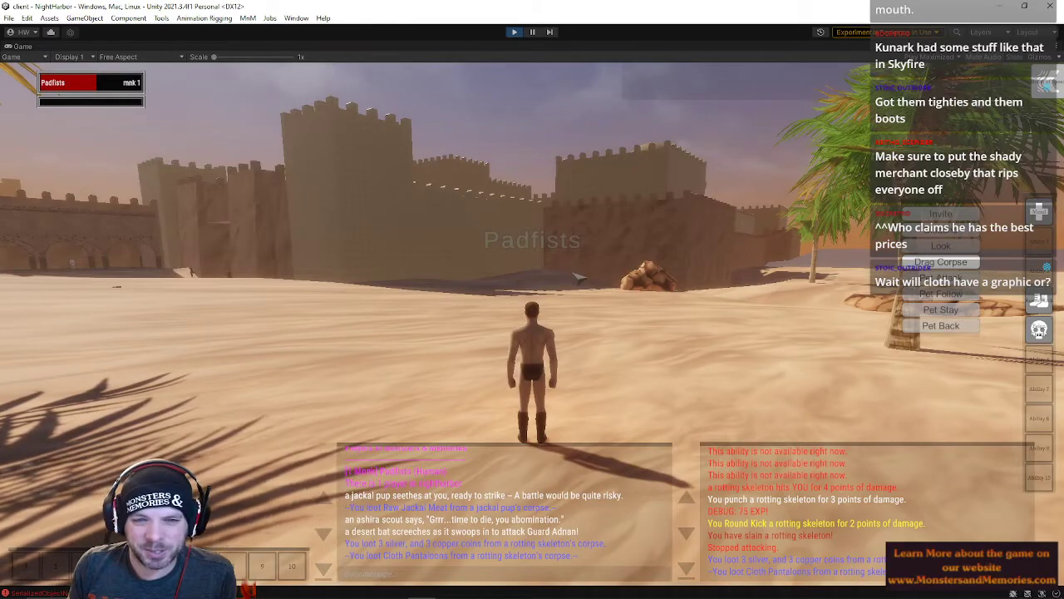
{"action": "key", "text": "w"}
{"action": "right_click_drag", "start_coordinate": [628, 336], "coordinate": [654, 354]}
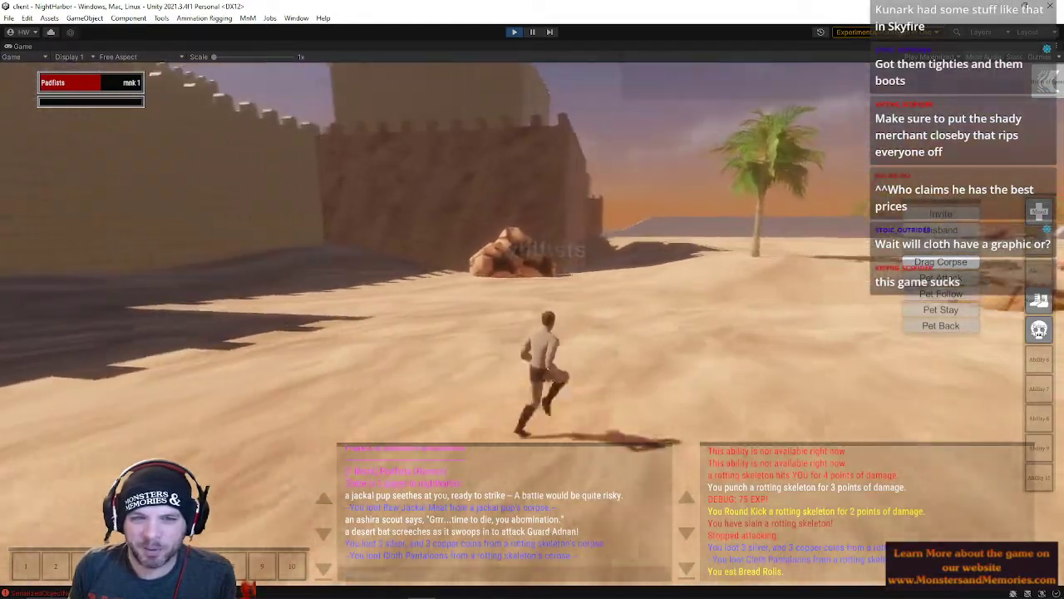
Step: Run past the palm tree and the half-buried rock, viewing the palm shadow, cliffs and distant walls
{"action": "right_click_drag", "start_coordinate": [654, 354], "coordinate": [332, 353]}
{"action": "right_click_drag", "start_coordinate": [533, 354], "coordinate": [682, 352]}
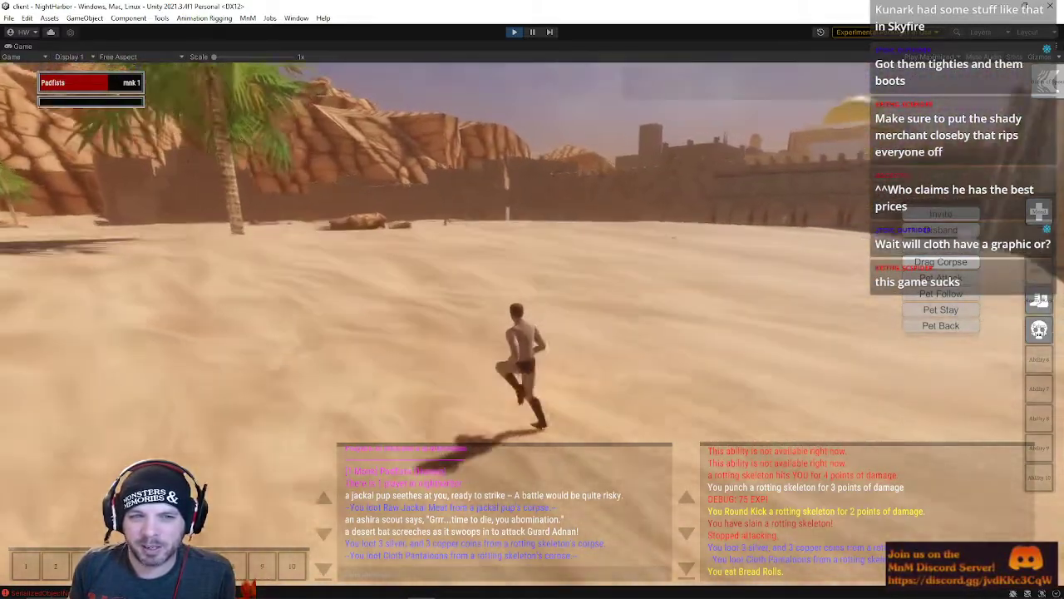
{"action": "right_click_drag", "start_coordinate": [532, 352], "coordinate": [532, 391]}
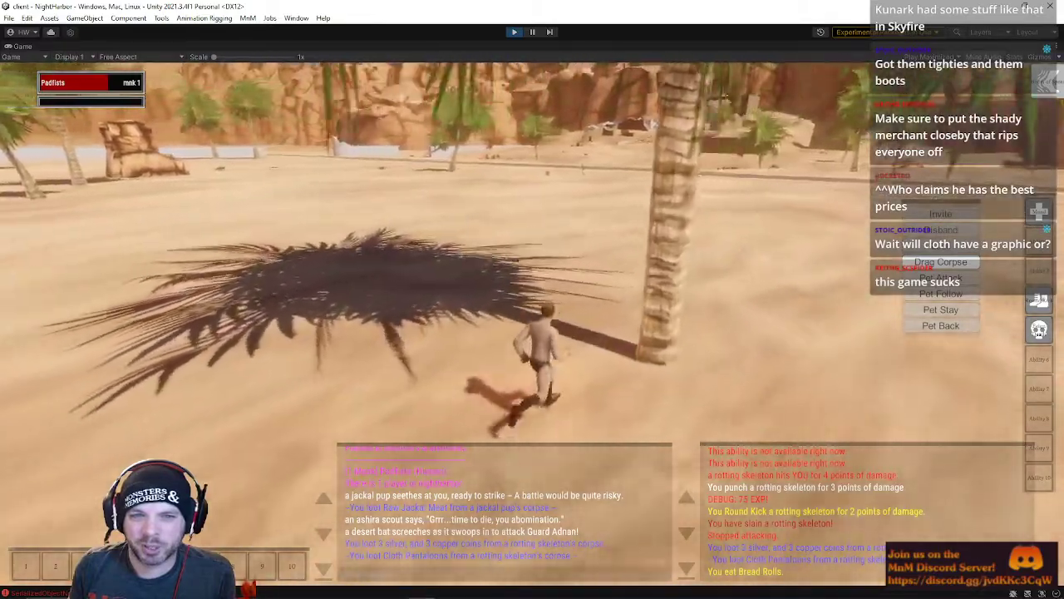
{"action": "right_click_drag", "start_coordinate": [532, 353], "coordinate": [723, 353]}
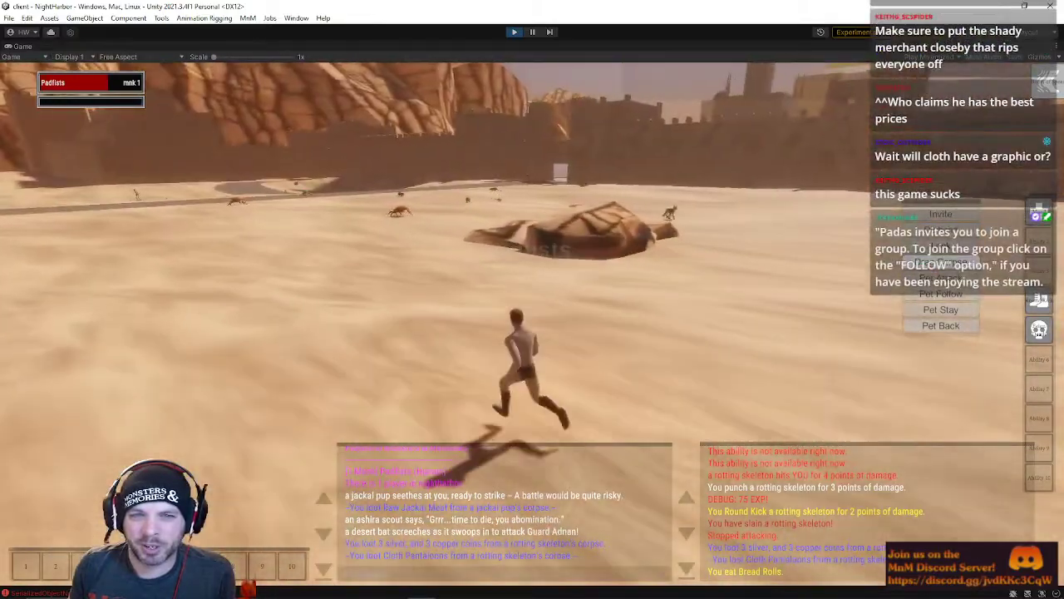
{"action": "right_click_drag", "start_coordinate": [532, 352], "coordinate": [415, 357]}
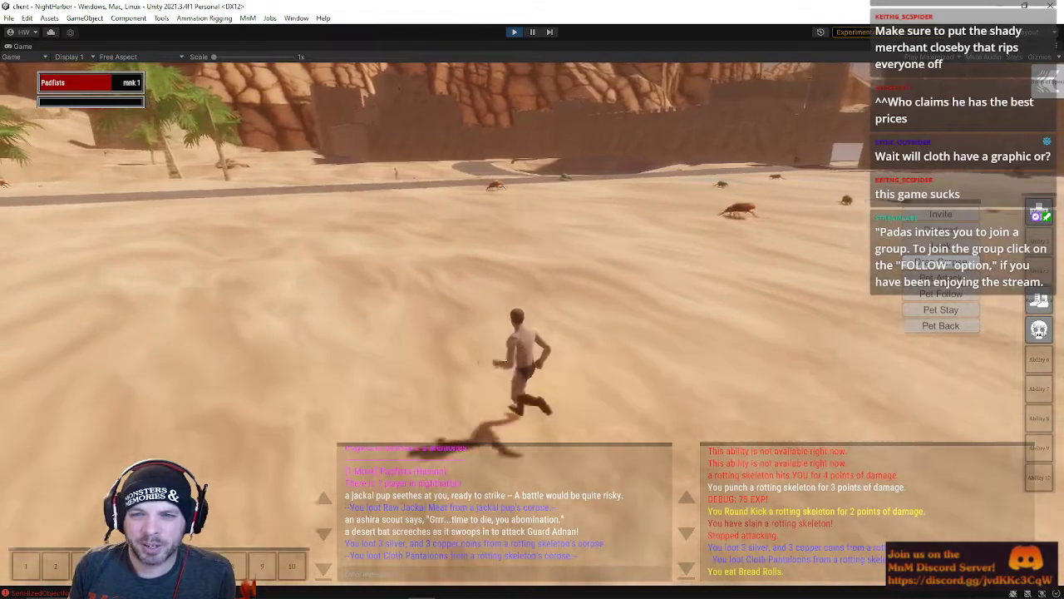
{"action": "right_click_drag", "start_coordinate": [532, 352], "coordinate": [449, 352]}
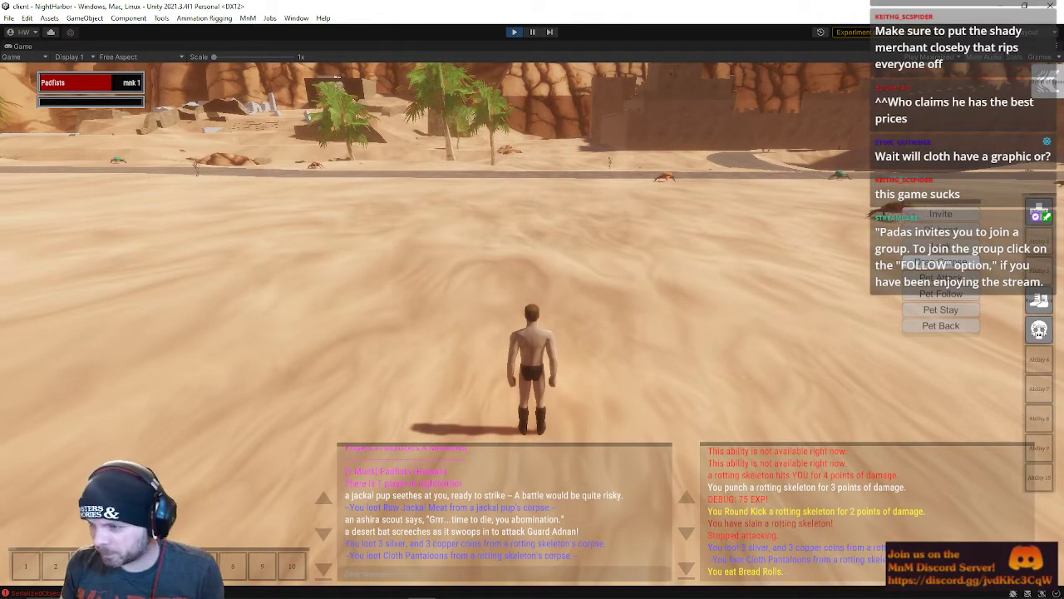
Step: Run toward the rock pillar between the palms and pick the pantaloons out of the Legs slot in the inventory
{"action": "key", "text": "w"}
{"action": "right_click_drag", "start_coordinate": [532, 353], "coordinate": [325, 349]}
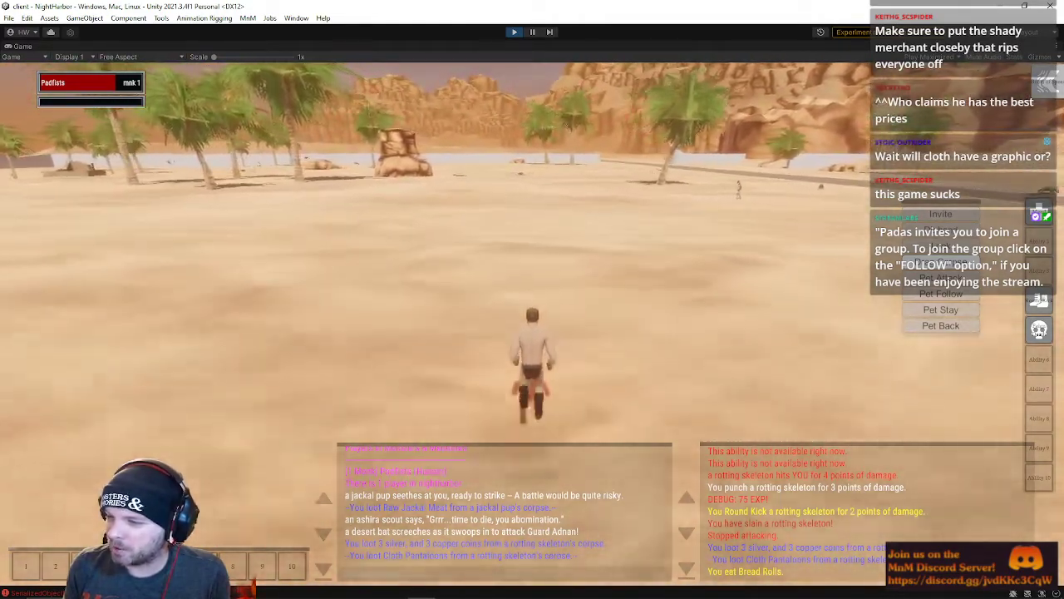
{"action": "right_click_drag", "start_coordinate": [533, 352], "coordinate": [420, 352]}
{"action": "key", "text": "i"}
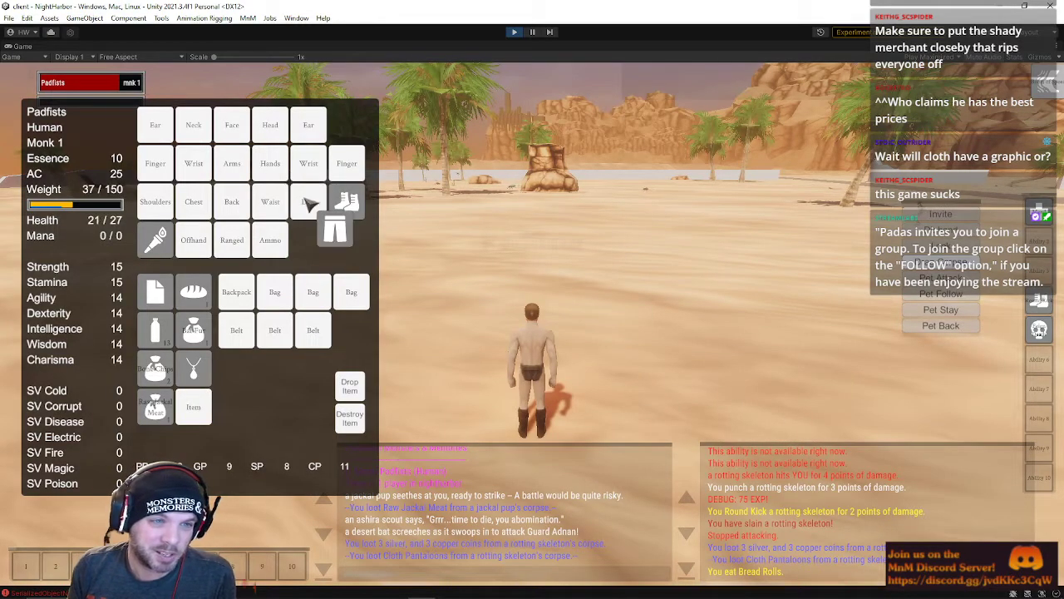
{"action": "key", "text": "i"}
Step: Leave play mode and open the recently used NightHarbor scene from Maps in the editor
{"action": "left_click_drag", "start_coordinate": [569, 370], "coordinate": [428, 344]}
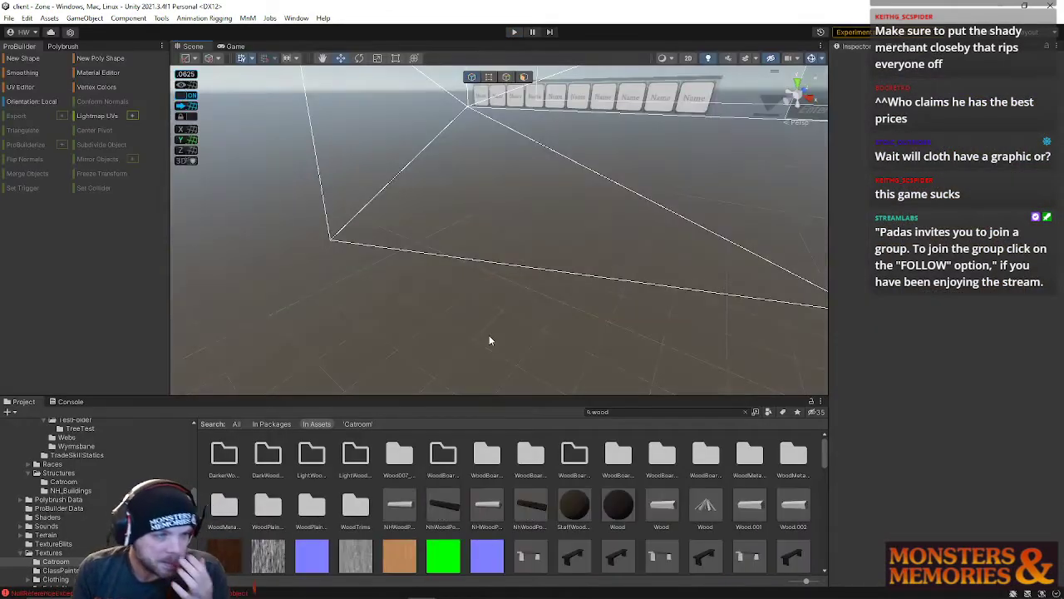
{"action": "right_click_drag", "start_coordinate": [489, 336], "coordinate": [525, 182]}
{"action": "left_click", "coordinate": [8, 18]}
{"action": "mouse_move", "coordinate": [34, 56]}
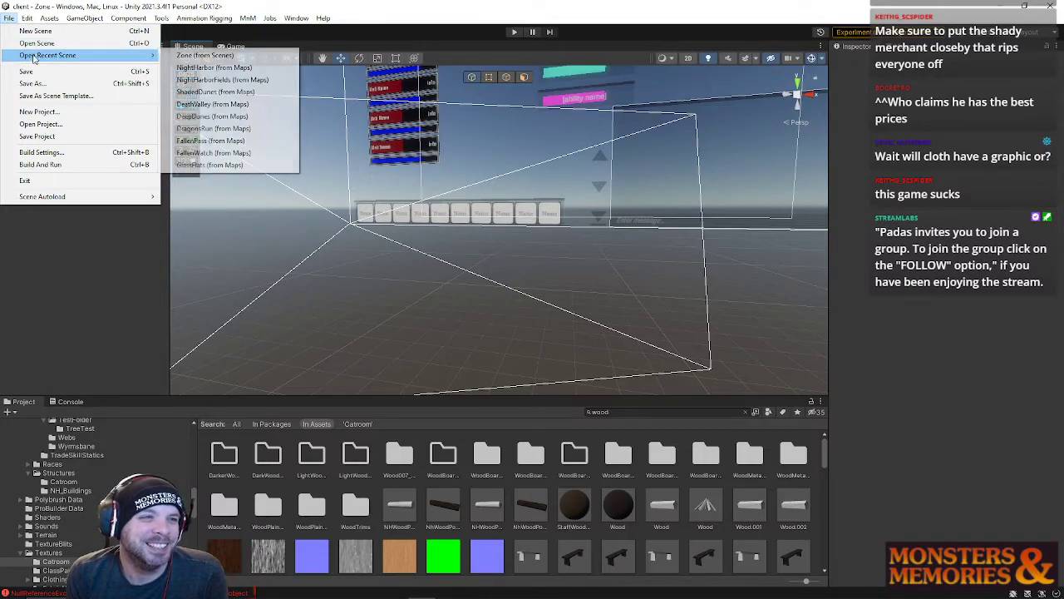
{"action": "left_click", "coordinate": [212, 70]}
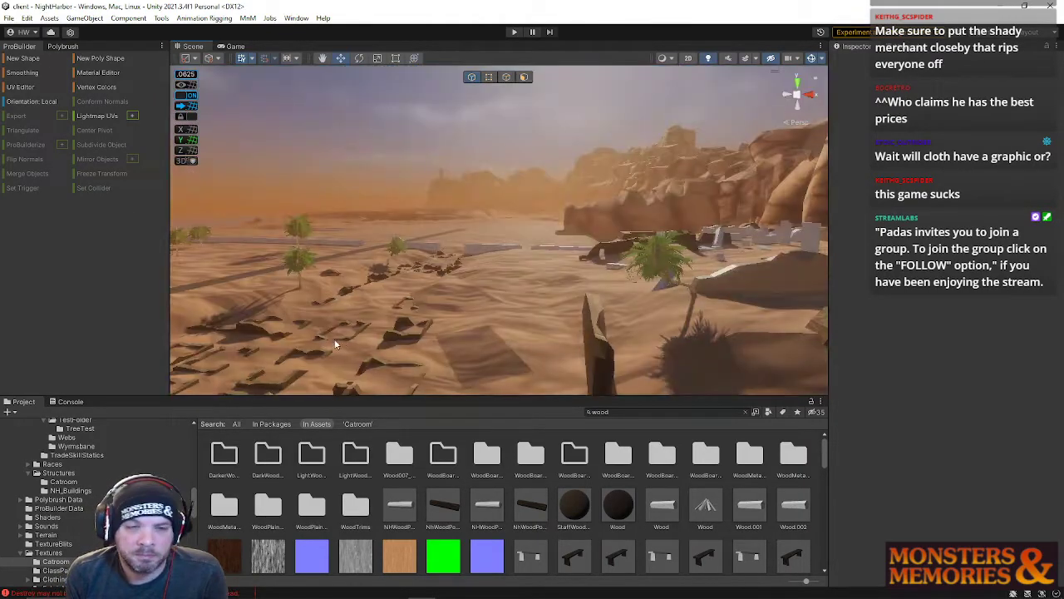
Step: Select a rock from the cluster near the city wall, set the handles to global orientation and place the rock on the open sand
{"action": "right_click_drag", "start_coordinate": [445, 257], "coordinate": [323, 256]}
{"action": "left_click", "coordinate": [313, 264]}
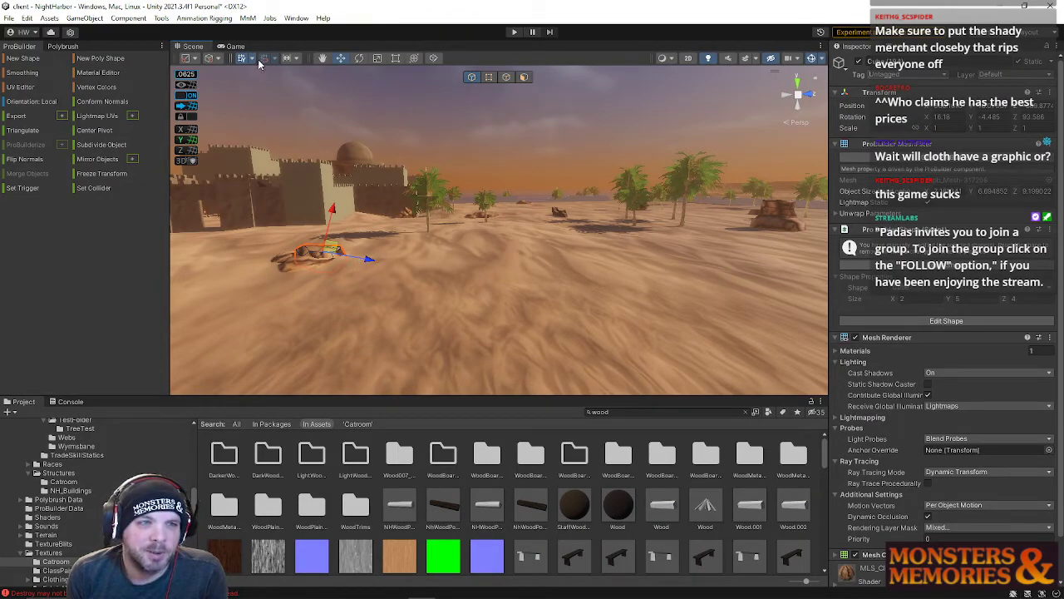
{"action": "left_click", "coordinate": [229, 72]}
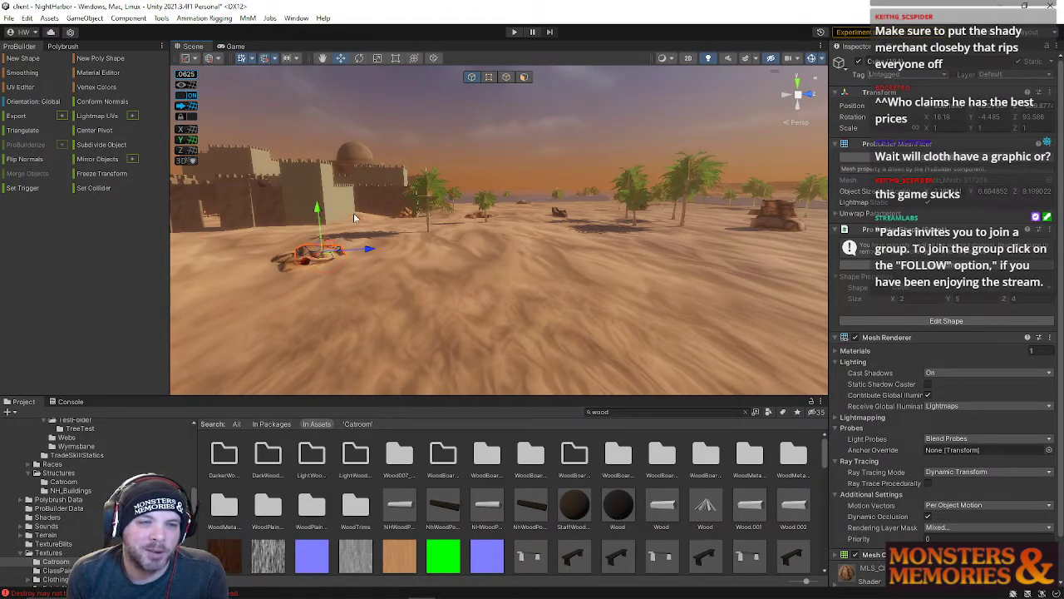
{"action": "right_click_drag", "start_coordinate": [519, 265], "coordinate": [496, 249]}
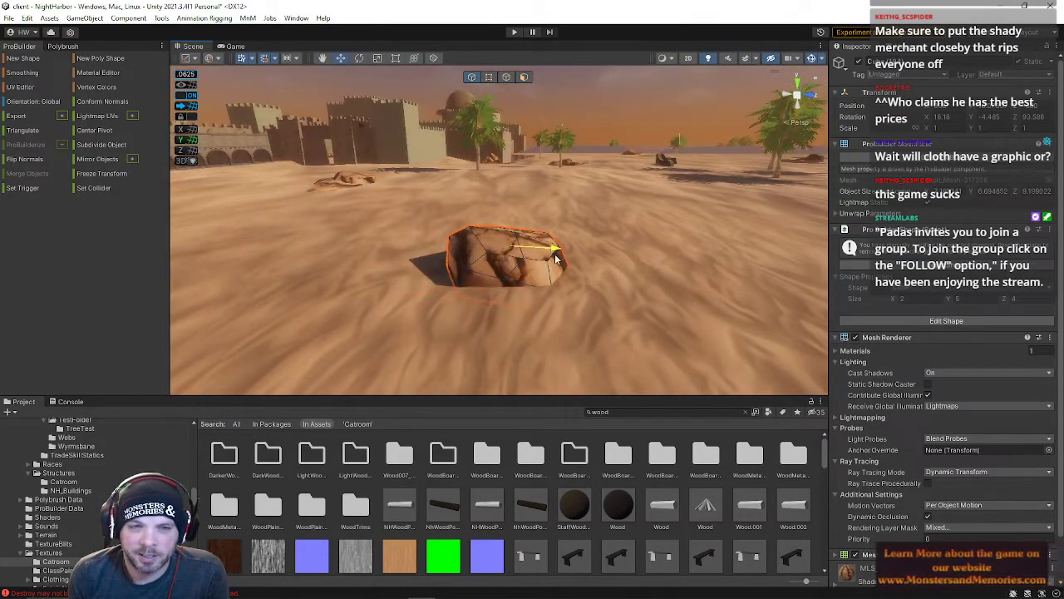
Step: Rotate the rock on the open sand to tilt it to about 6.22 on the X axis
{"action": "key", "text": "e"}
{"action": "left_click_drag", "start_coordinate": [548, 218], "coordinate": [427, 256]}
{"action": "key", "text": "w"}
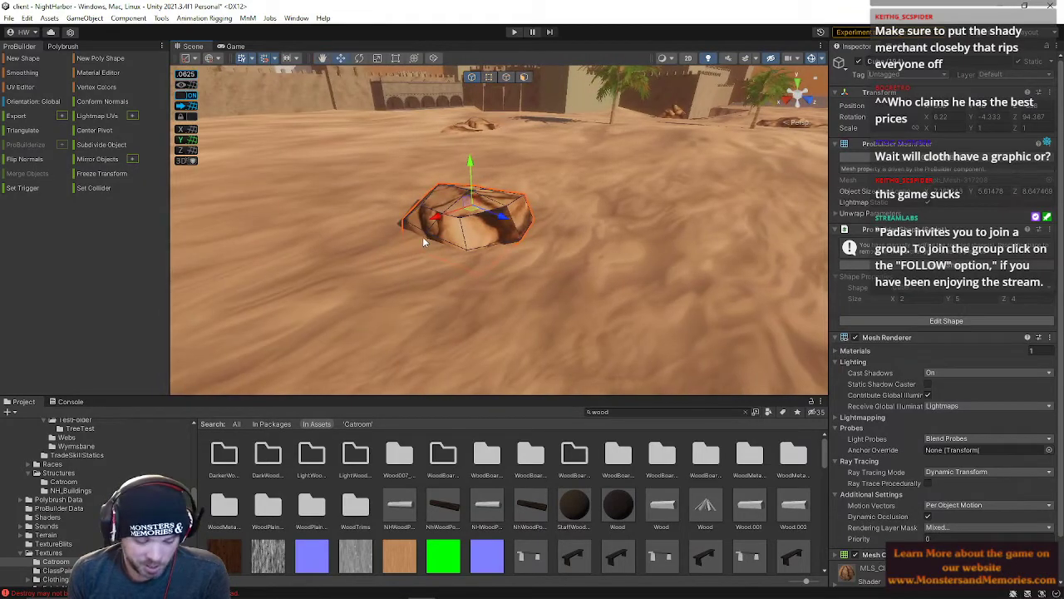
Step: Set a second copy of the rock against the first one, turned to about 39.094 on the Y axis
{"action": "left_click_drag", "start_coordinate": [441, 218], "coordinate": [513, 240], "text": "alt"}
{"action": "key", "text": "w"}
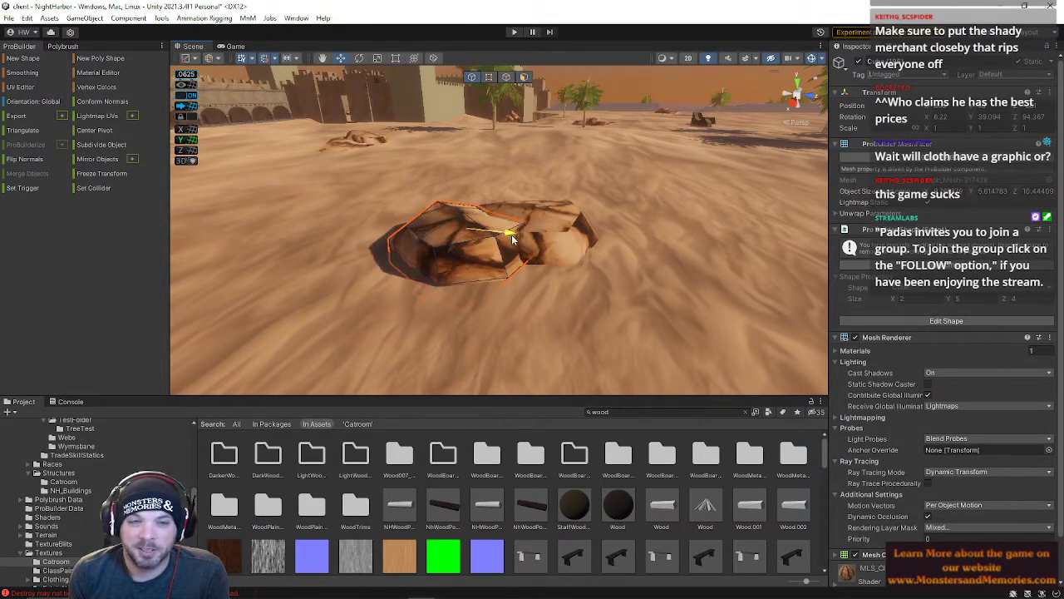
{"action": "key", "text": "w"}
{"action": "right_click_drag", "start_coordinate": [460, 239], "coordinate": [549, 265]}
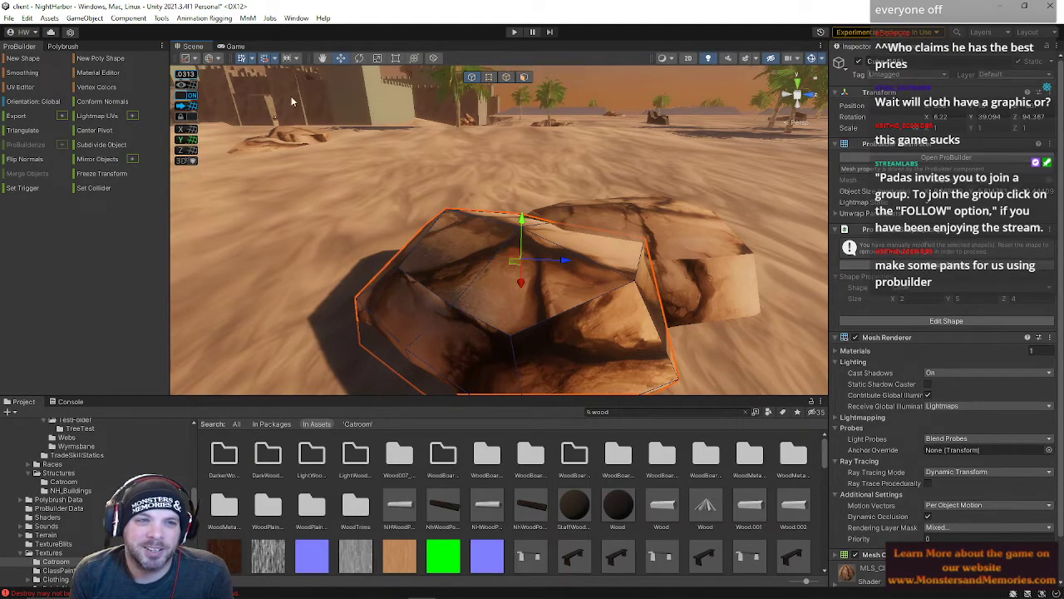
Step: Switch the handles to local orientation and add a third overlapping rock to the cluster, arranging the rocks from above
{"action": "left_click", "coordinate": [247, 60]}
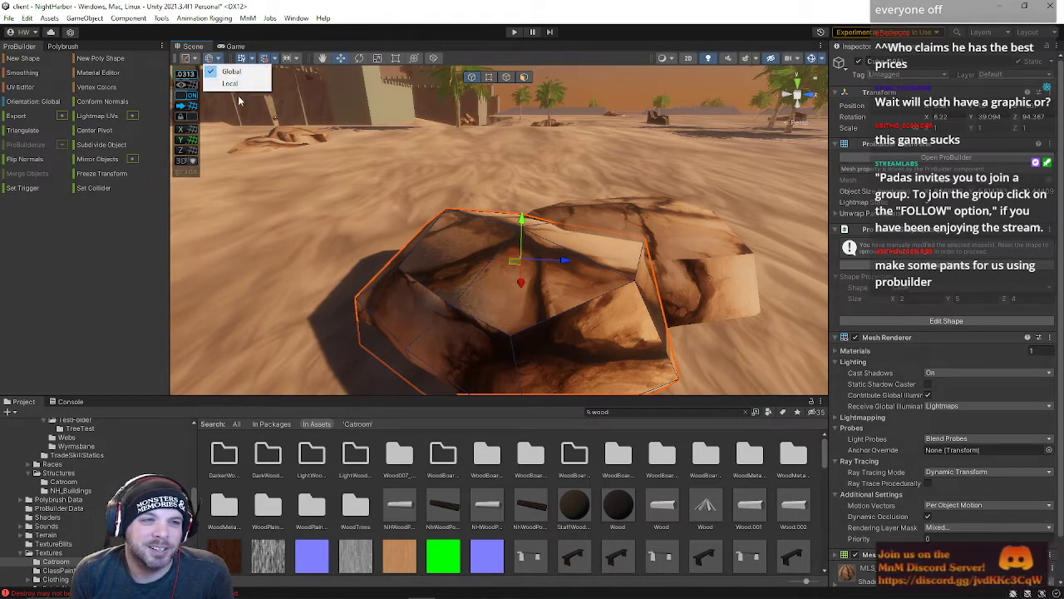
{"action": "left_click", "coordinate": [229, 83]}
{"action": "left_click_drag", "start_coordinate": [525, 223], "coordinate": [622, 194], "text": "alt"}
{"action": "right_click_drag", "start_coordinate": [622, 194], "coordinate": [336, 198]}
{"action": "left_click", "coordinate": [436, 222]}
{"action": "left_click_drag", "start_coordinate": [663, 170], "coordinate": [547, 204]}
{"action": "left_click_drag", "start_coordinate": [547, 185], "coordinate": [505, 138]}
{"action": "right_click_drag", "start_coordinate": [524, 152], "coordinate": [617, 244]}
{"action": "left_click", "coordinate": [606, 120]}
{"action": "key", "text": "s"}
{"action": "key", "text": "w"}
{"action": "left_click", "coordinate": [500, 277]}
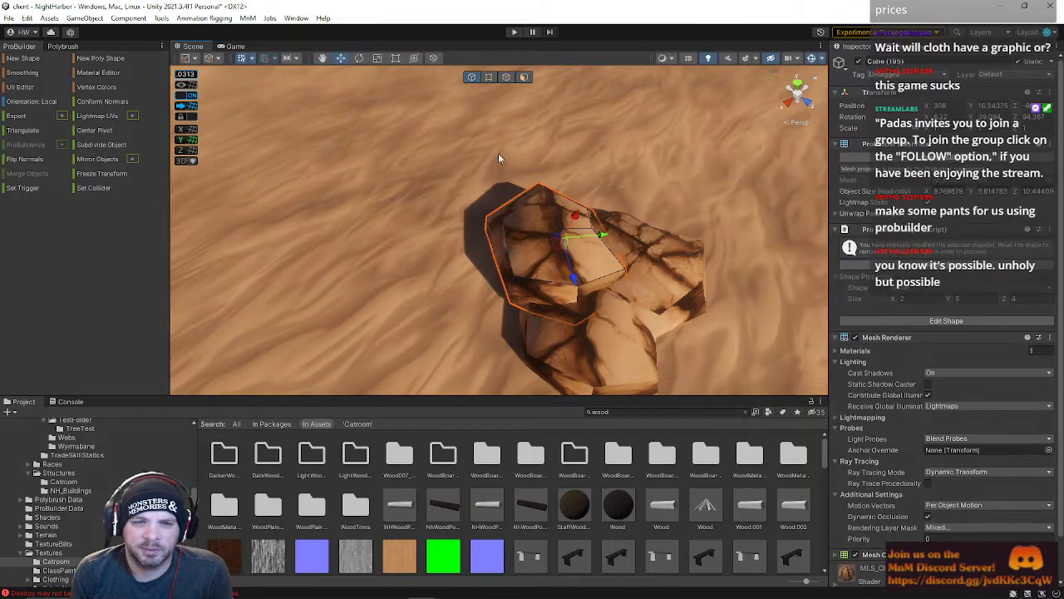
Step: Pull the side vertices of the upper rock in the open-sand cluster outward to widen its edge
{"action": "left_click", "coordinate": [536, 335]}
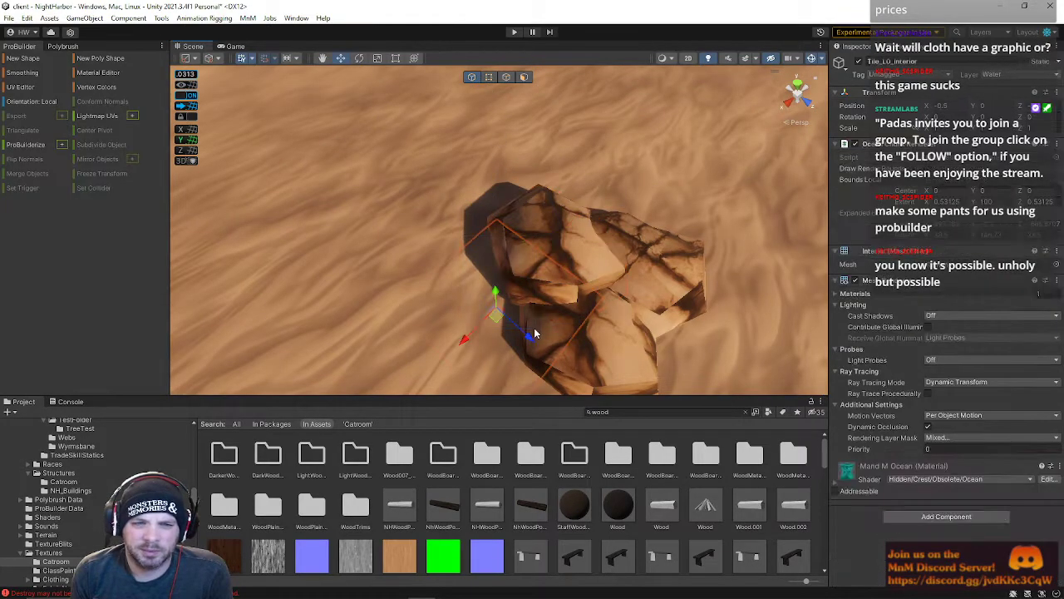
{"action": "left_click", "coordinate": [539, 205]}
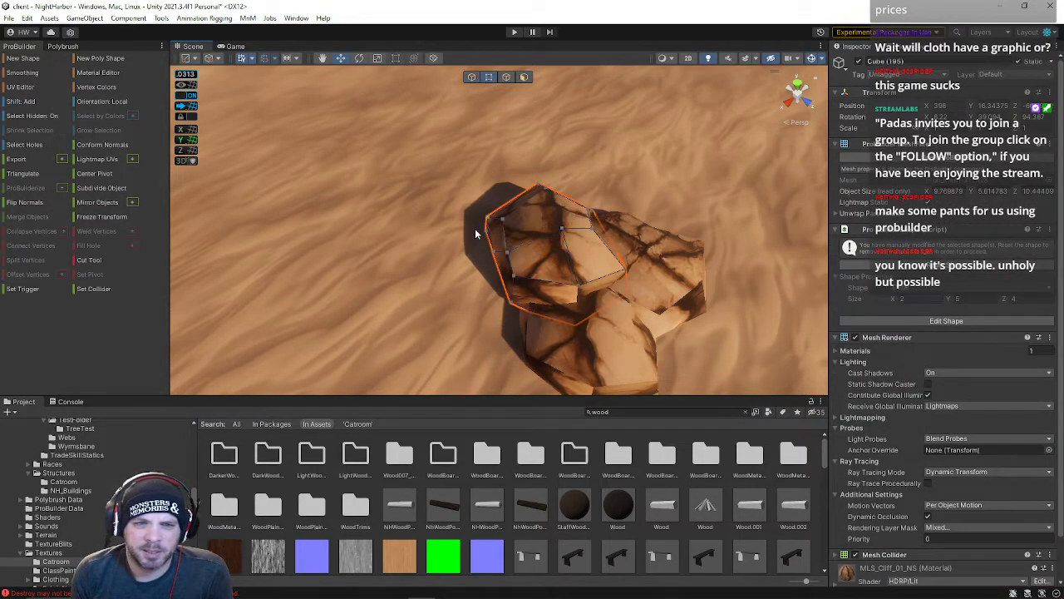
{"action": "left_click", "coordinate": [495, 286]}
{"action": "left_click_drag", "start_coordinate": [556, 303], "coordinate": [536, 311]}
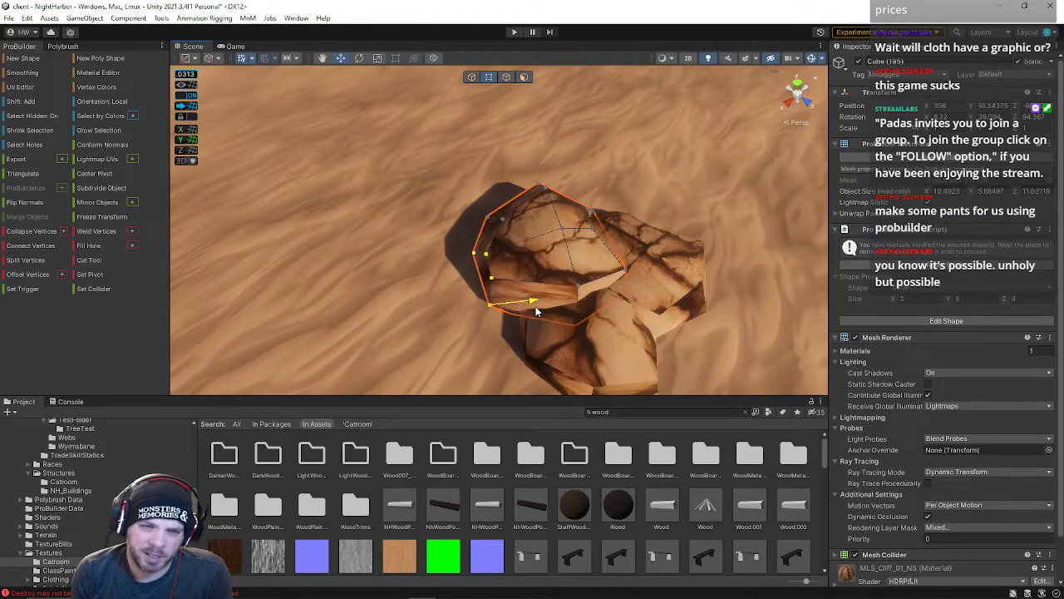
{"action": "left_click_drag", "start_coordinate": [497, 351], "coordinate": [501, 372]}
Step: Return to object selection and place a copy of a rock at the foot of the tiled wall, at about X 300.9, Y 13.875
{"action": "left_click_drag", "start_coordinate": [539, 321], "coordinate": [682, 143], "text": "alt"}
{"action": "key", "text": "w"}
{"action": "key", "text": "w"}
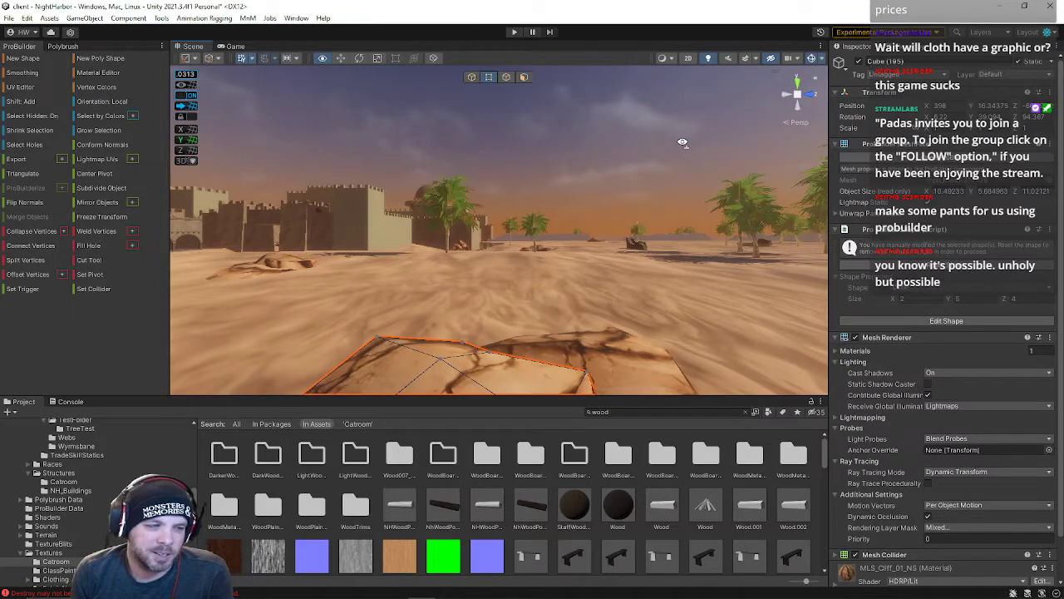
{"action": "key", "text": "w"}
{"action": "key", "text": "s"}
{"action": "right_click_drag", "start_coordinate": [476, 191], "coordinate": [472, 293]}
{"action": "left_click", "coordinate": [473, 76]}
{"action": "left_click", "coordinate": [492, 192]}
{"action": "key", "text": "w"}
{"action": "left_click", "coordinate": [471, 292]}
{"action": "right_click_drag", "start_coordinate": [529, 268], "coordinate": [506, 276]}
{"action": "left_click_drag", "start_coordinate": [581, 284], "coordinate": [449, 312]}
{"action": "right_click_drag", "start_coordinate": [449, 312], "coordinate": [350, 155]}
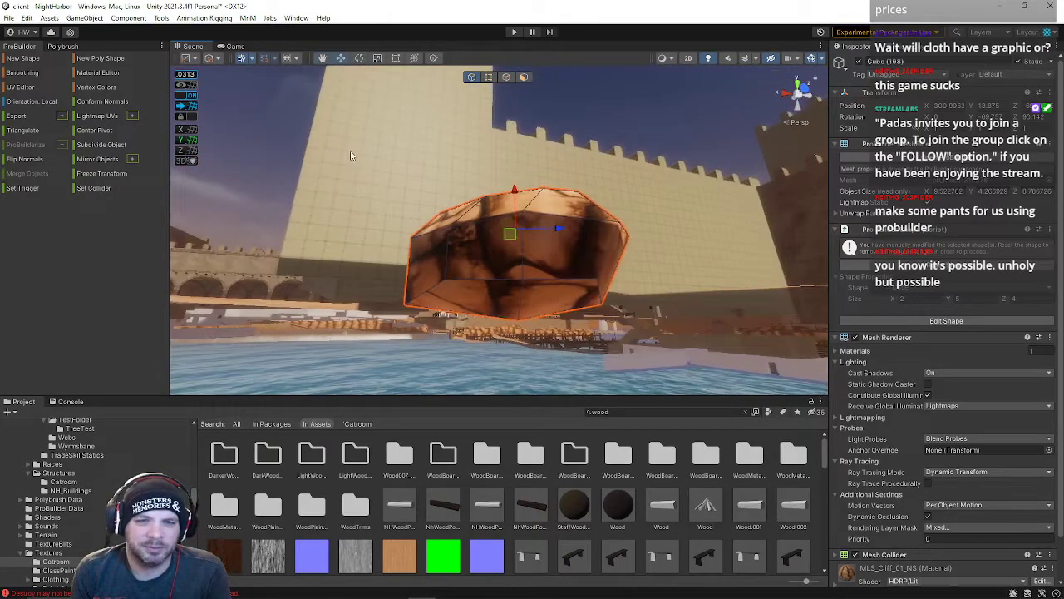
Step: Extend the lower vertices of the rock by the tiled wall down into the sand
{"action": "left_click", "coordinate": [488, 77]}
{"action": "right_click_drag", "start_coordinate": [489, 77], "coordinate": [424, 314]}
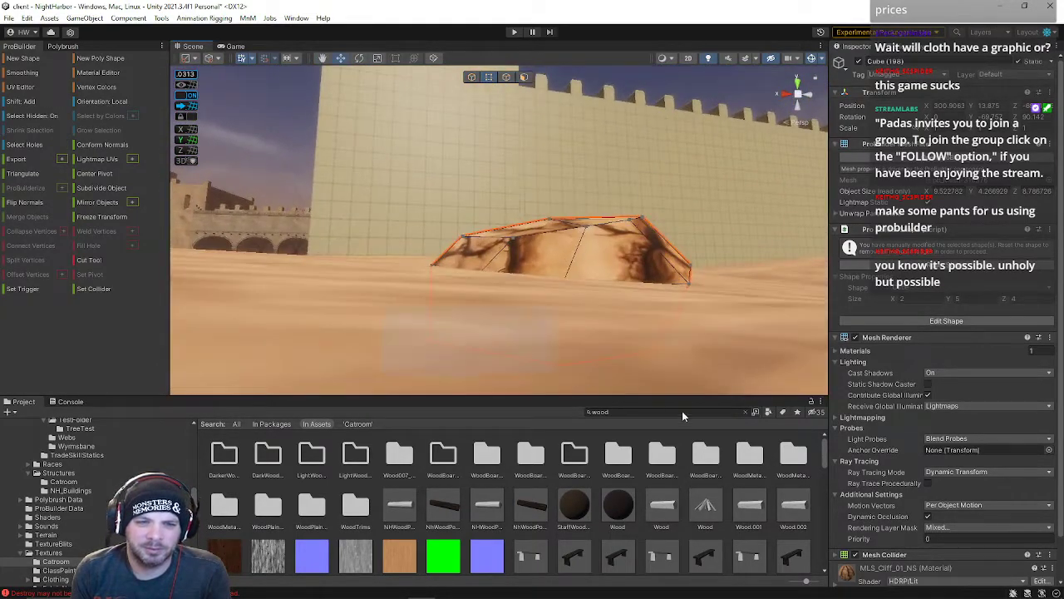
{"action": "left_click_drag", "start_coordinate": [607, 276], "coordinate": [608, 302]}
{"action": "right_click_drag", "start_coordinate": [592, 283], "coordinate": [582, 275]}
Step: Move the whole rock along the tiled wall to about X 299.47, turn it, enlarge it slightly and raise it to Y 14.6875
{"action": "left_click", "coordinate": [472, 76]}
{"action": "key", "text": "f"}
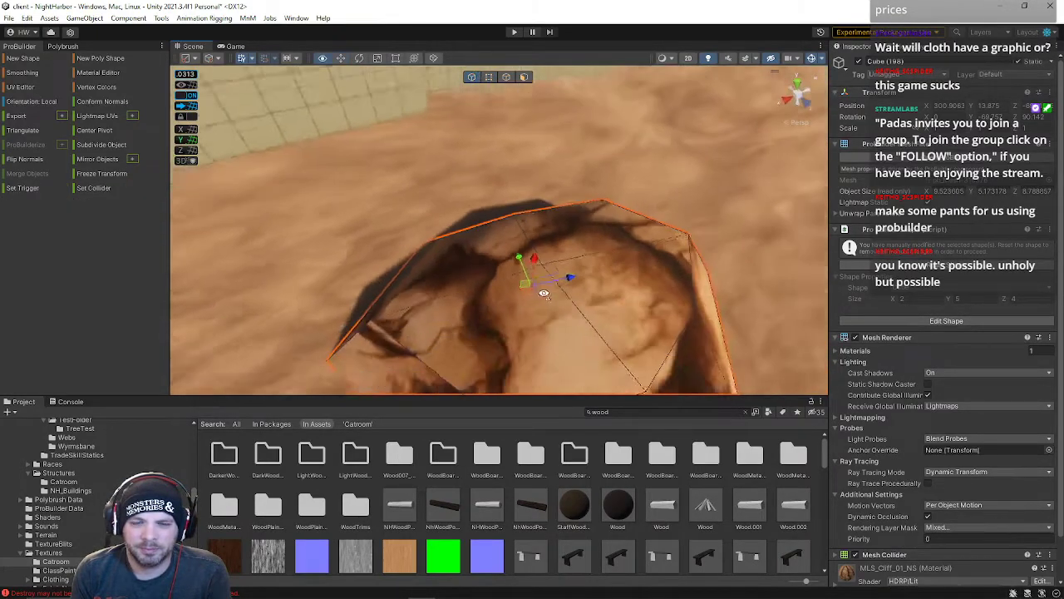
{"action": "left_click_drag", "start_coordinate": [536, 238], "coordinate": [493, 174]}
{"action": "key", "text": "r"}
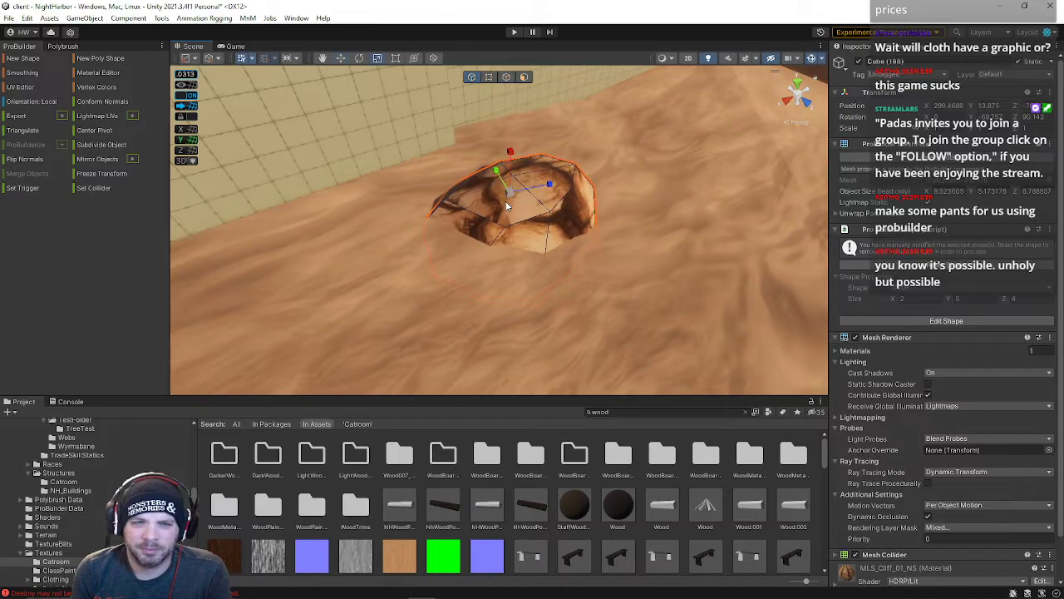
{"action": "left_click_drag", "start_coordinate": [505, 222], "coordinate": [577, 227]}
{"action": "key", "text": "w"}
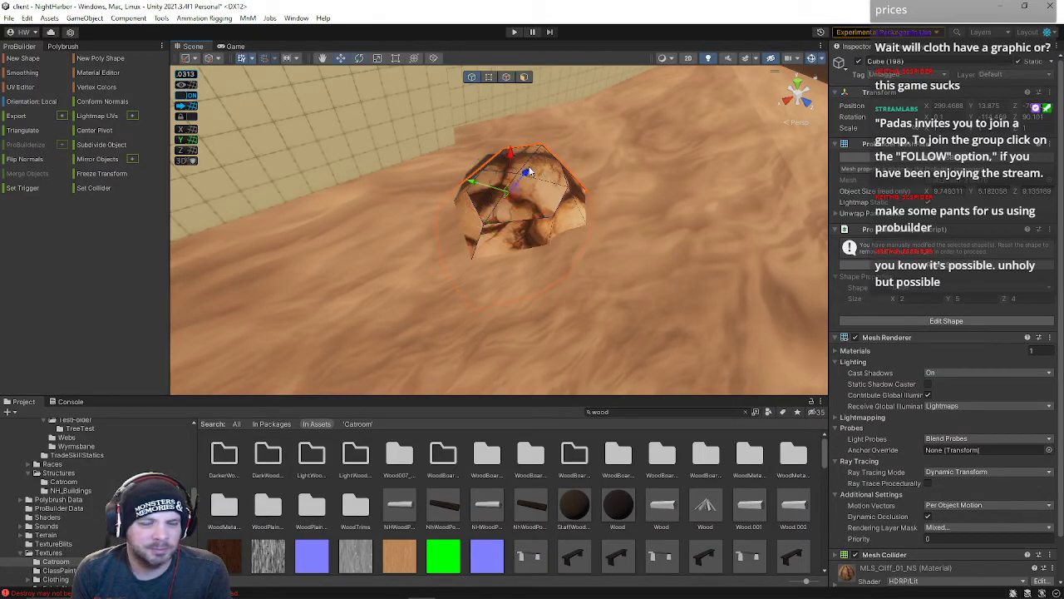
{"action": "left_click_drag", "start_coordinate": [513, 156], "coordinate": [512, 138]}
{"action": "right_click_drag", "start_coordinate": [523, 183], "coordinate": [595, 23]}
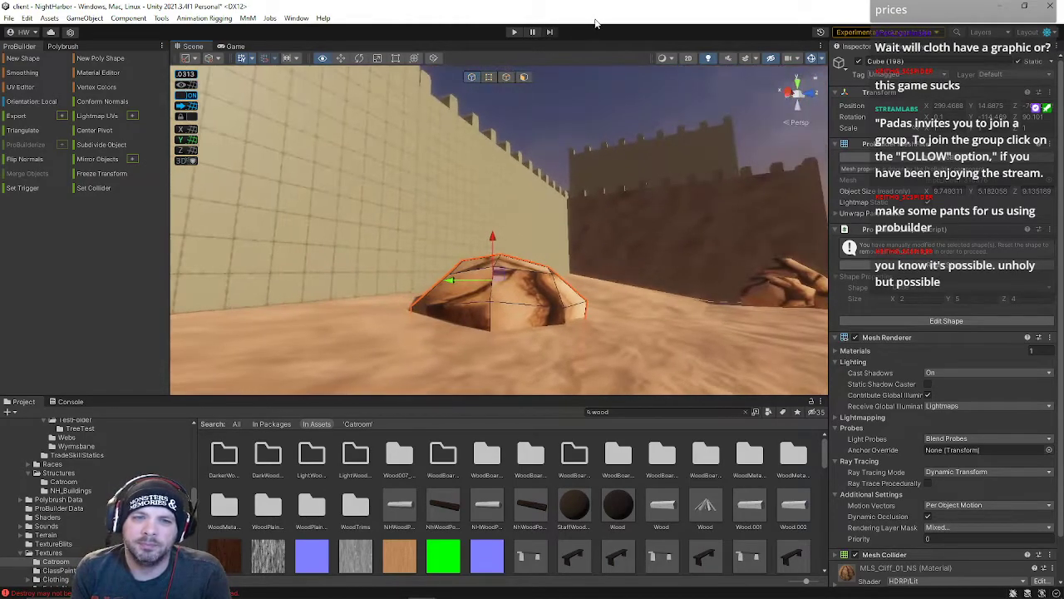
Step: Raise the rock by the tiled wall to Y 15 and rotate it to about -149 on the Y axis
{"action": "left_click_drag", "start_coordinate": [494, 237], "coordinate": [530, 279]}
{"action": "right_click_drag", "start_coordinate": [524, 256], "coordinate": [621, 291]}
{"action": "left_click_drag", "start_coordinate": [570, 243], "coordinate": [628, 256]}
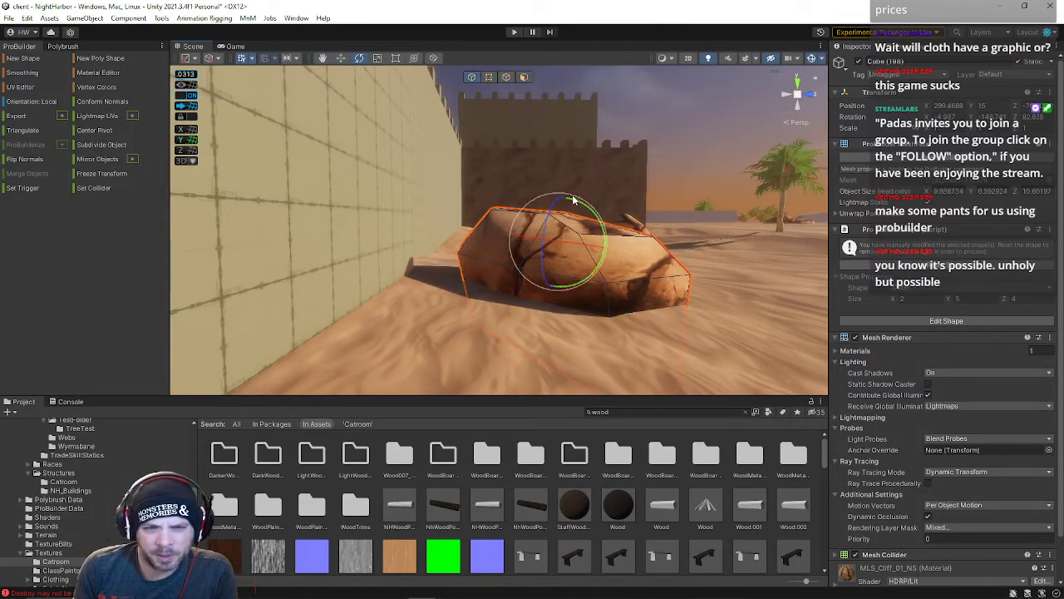
{"action": "right_click_drag", "start_coordinate": [610, 209], "coordinate": [476, 267]}
Step: Duplicate the rock and set the copy overlapping its side at about X 303.6, turned to a different angle
{"action": "key", "text": "w"}
{"action": "key", "text": "ctrl+d"}
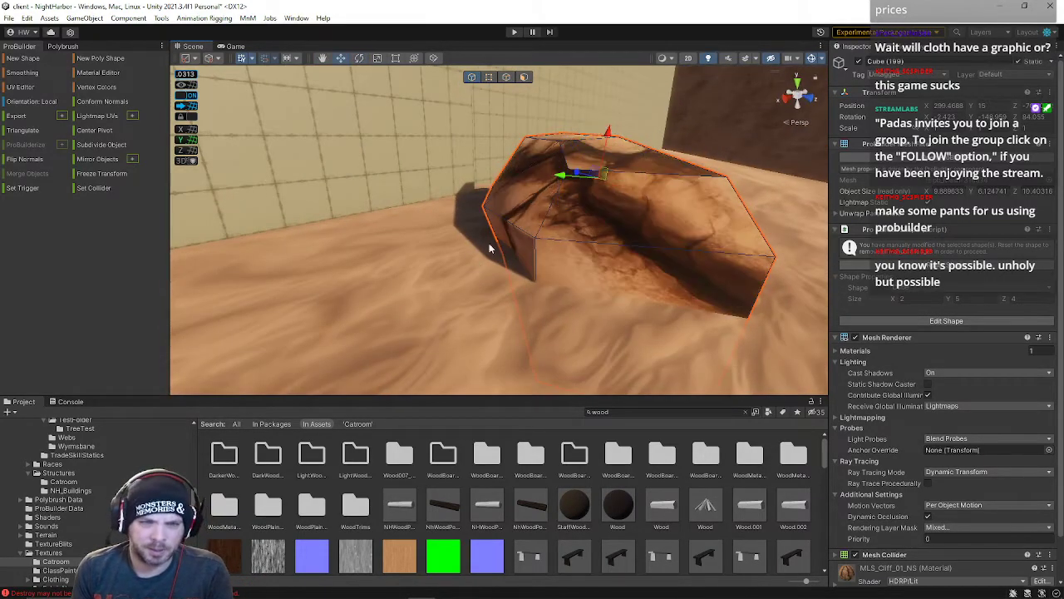
{"action": "left_click_drag", "start_coordinate": [536, 173], "coordinate": [400, 215]}
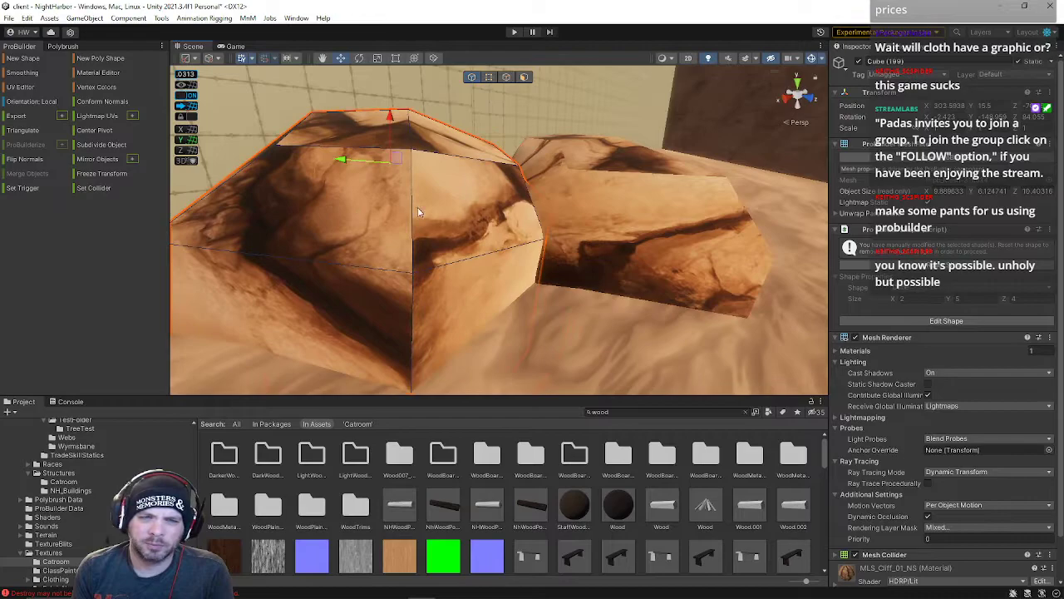
{"action": "left_click_drag", "start_coordinate": [409, 172], "coordinate": [346, 181]}
{"action": "left_click_drag", "start_coordinate": [372, 135], "coordinate": [12, 190]}
{"action": "left_click_drag", "start_coordinate": [367, 147], "coordinate": [575, 286]}
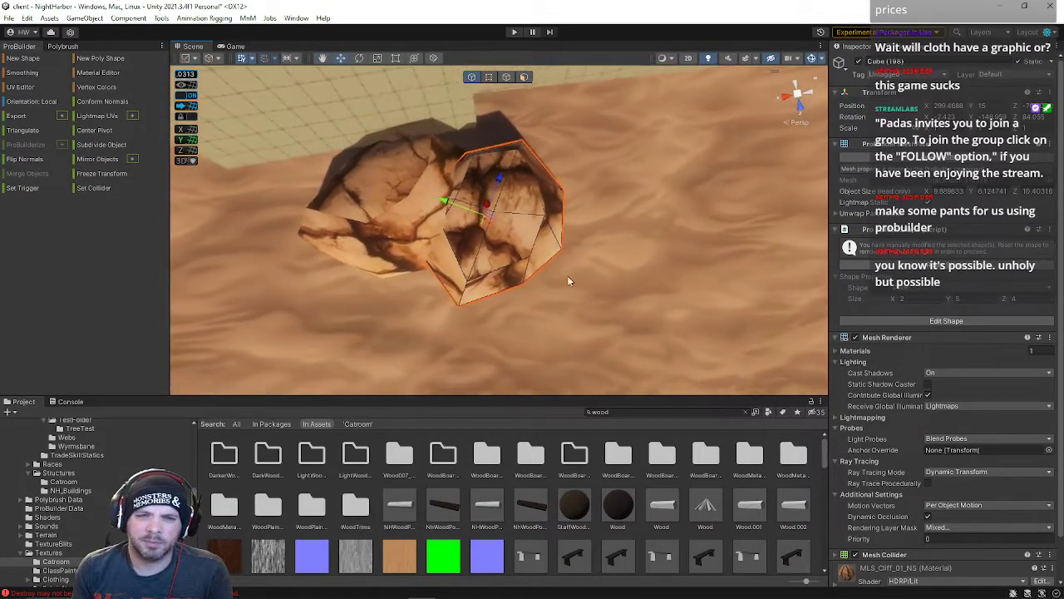
Step: Pull the outer vertices of the first rock by the tiled wall outward to make it longer and wider
{"action": "left_click", "coordinate": [489, 77]}
{"action": "left_click_drag", "start_coordinate": [586, 193], "coordinate": [388, 103]}
{"action": "left_click_drag", "start_coordinate": [528, 120], "coordinate": [541, 92]}
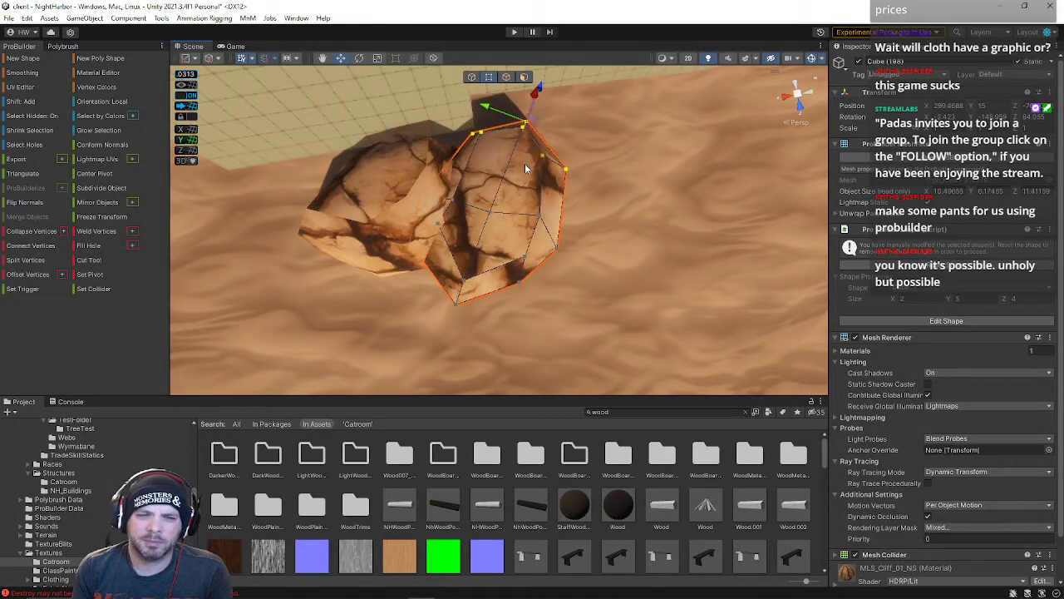
{"action": "left_click_drag", "start_coordinate": [527, 169], "coordinate": [523, 155], "text": "alt"}
{"action": "left_click_drag", "start_coordinate": [578, 237], "coordinate": [577, 237]}
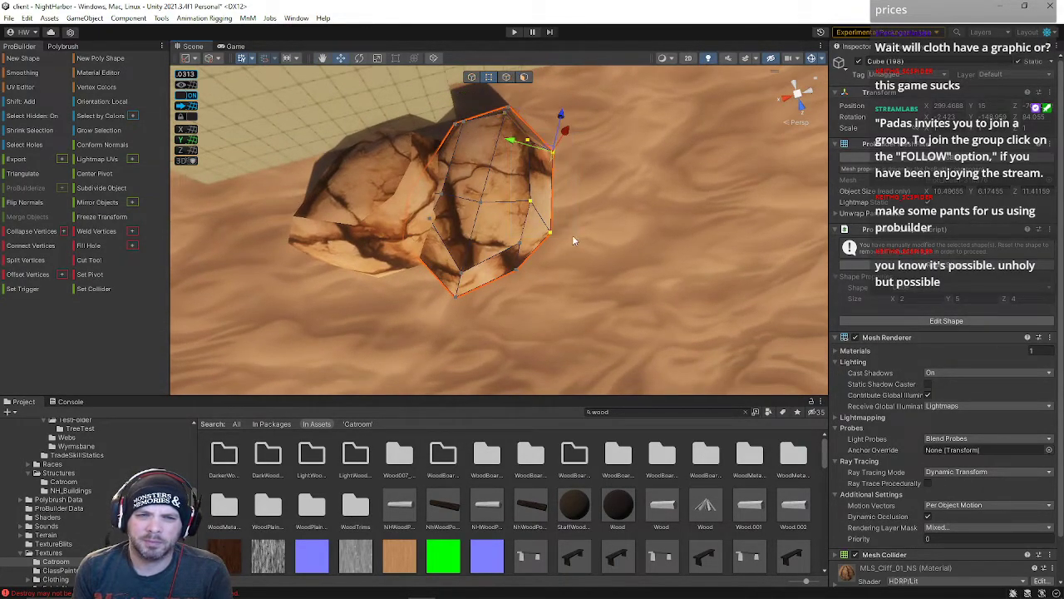
{"action": "left_click_drag", "start_coordinate": [510, 144], "coordinate": [523, 145]}
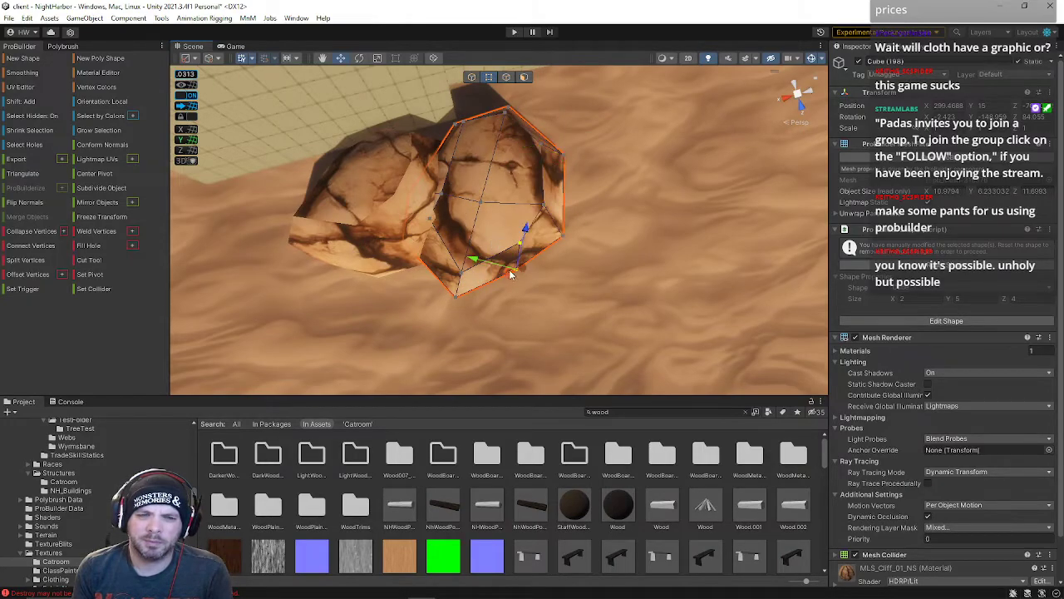
Step: Return to object selection and rotate the second rock beside it to vary its tilt
{"action": "left_click_drag", "start_coordinate": [480, 258], "coordinate": [484, 92], "text": "alt"}
{"action": "right_click_drag", "start_coordinate": [484, 93], "coordinate": [464, 76]}
{"action": "key", "text": "s"}
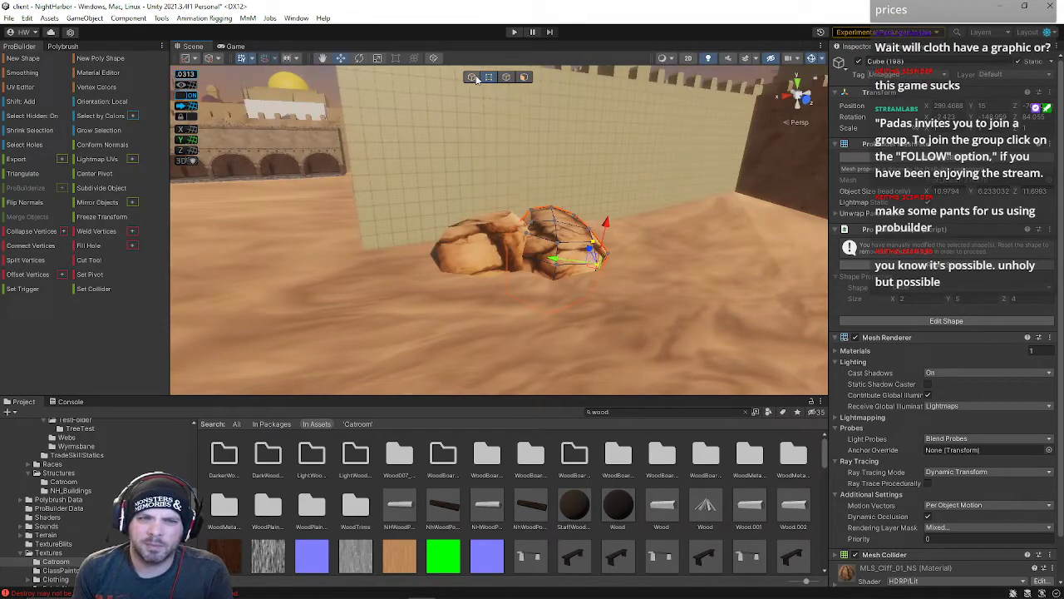
{"action": "left_click", "coordinate": [476, 77]}
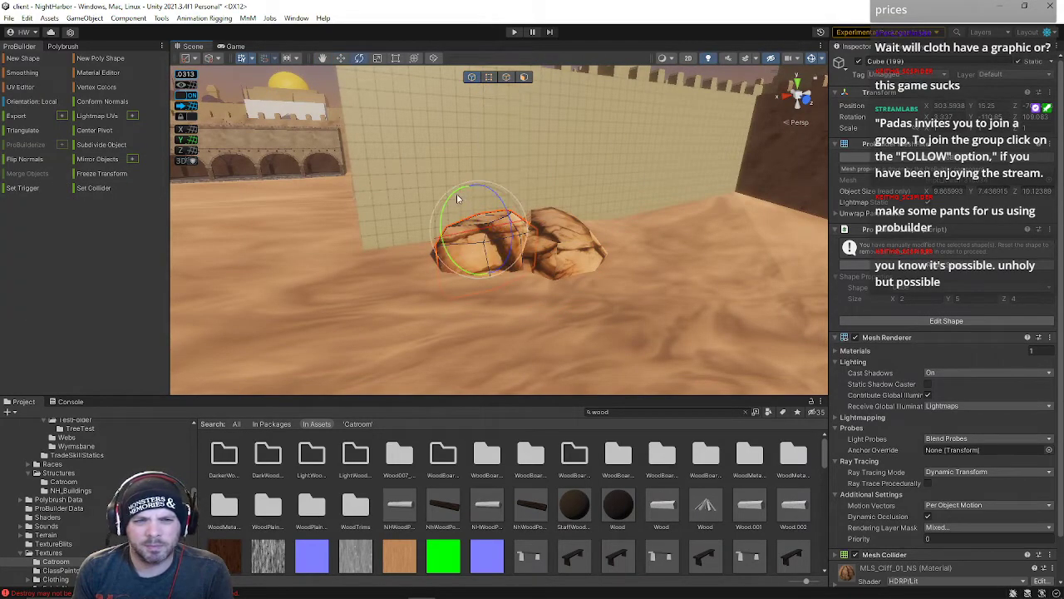
{"action": "left_click_drag", "start_coordinate": [454, 197], "coordinate": [447, 218]}
Step: Copy a rock from the open-sand cluster and move it out across the sand toward the building wall
{"action": "key", "text": "w"}
{"action": "key", "text": "s"}
{"action": "right_click_drag", "start_coordinate": [487, 252], "coordinate": [670, 285]}
{"action": "left_click", "coordinate": [542, 171]}
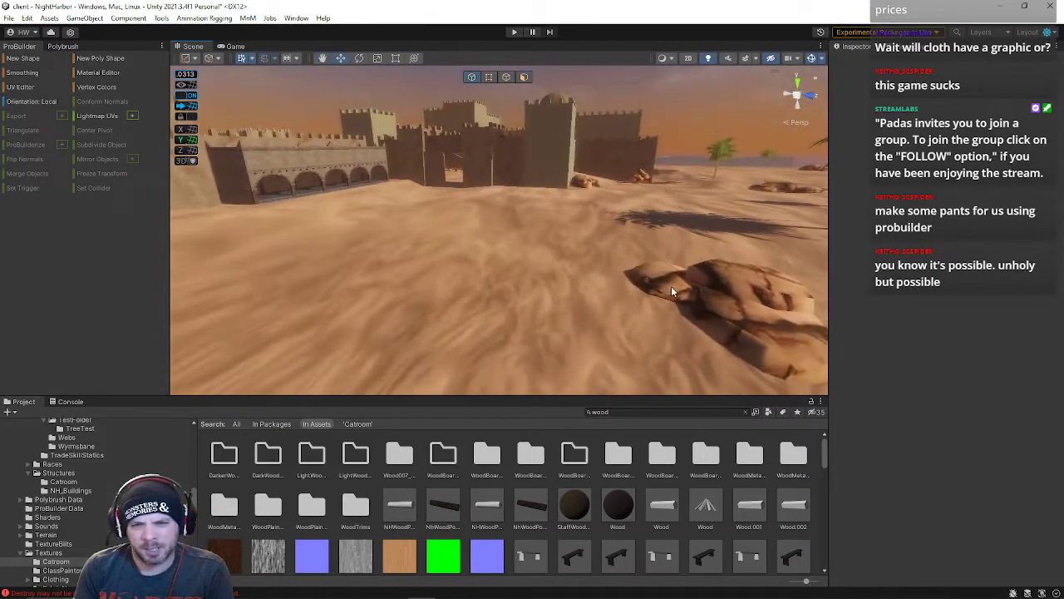
{"action": "left_click", "coordinate": [724, 287]}
{"action": "left_click_drag", "start_coordinate": [765, 289], "coordinate": [284, 287]}
Step: Rotate the copied rock to stand on end and carry it to about X 371.8, Y 19.2 near the stone building
{"action": "key", "text": "e"}
{"action": "left_click_drag", "start_coordinate": [258, 94], "coordinate": [413, 45]}
{"action": "left_click_drag", "start_coordinate": [287, 166], "coordinate": [297, 288]}
{"action": "mouse_move", "coordinate": [297, 288]}
{"action": "right_mouse_down"}
{"action": "mouse_move", "coordinate": [259, 259]}
{"action": "mouse_move", "coordinate": [280, 277]}
{"action": "right_mouse_up"}
{"action": "left_click_drag", "start_coordinate": [644, 278], "coordinate": [389, 250]}
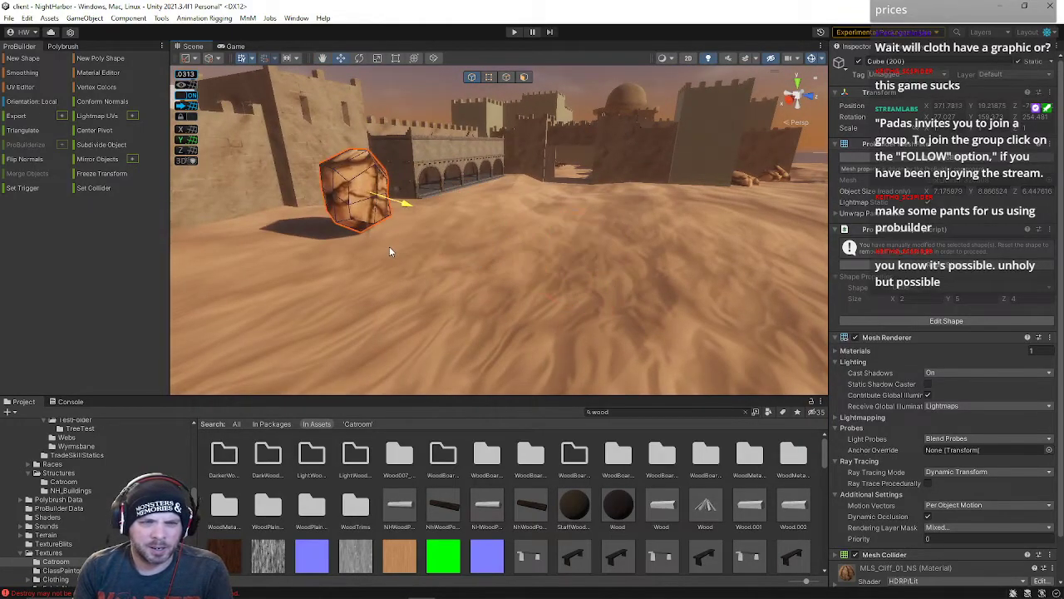
{"action": "right_click_drag", "start_coordinate": [389, 251], "coordinate": [315, 77]}
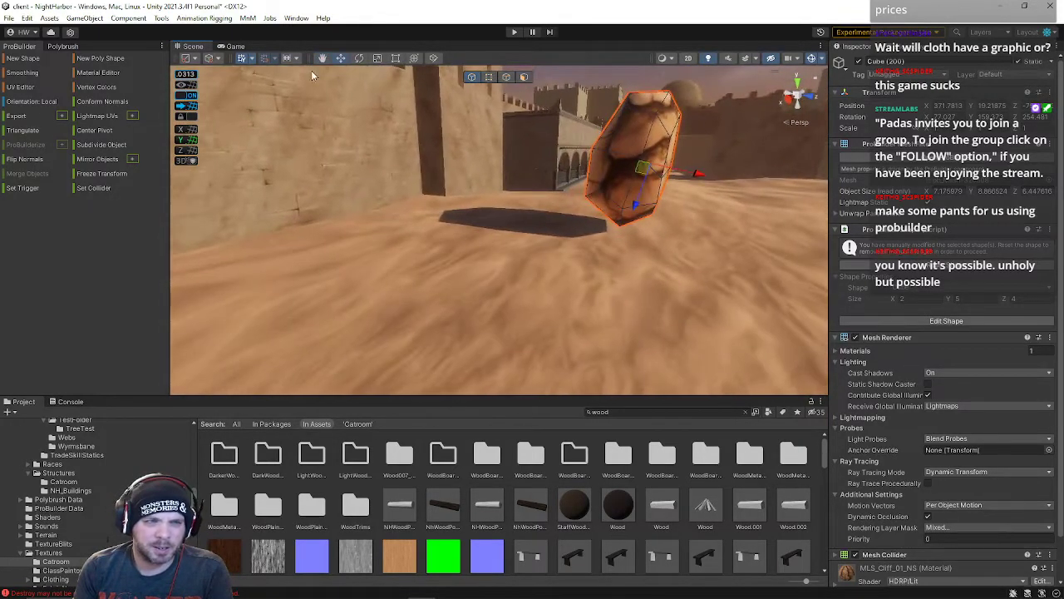
Step: Lower the upright rock into the sand at about X 373.31, Y 15.41 by the building wall, turned to about 51 on the X axis
{"action": "left_click_drag", "start_coordinate": [699, 178], "coordinate": [497, 128]}
{"action": "left_click_drag", "start_coordinate": [460, 158], "coordinate": [590, 210]}
{"action": "key", "text": "e"}
{"action": "left_click_drag", "start_coordinate": [491, 185], "coordinate": [372, 146]}
{"action": "key", "text": "w"}
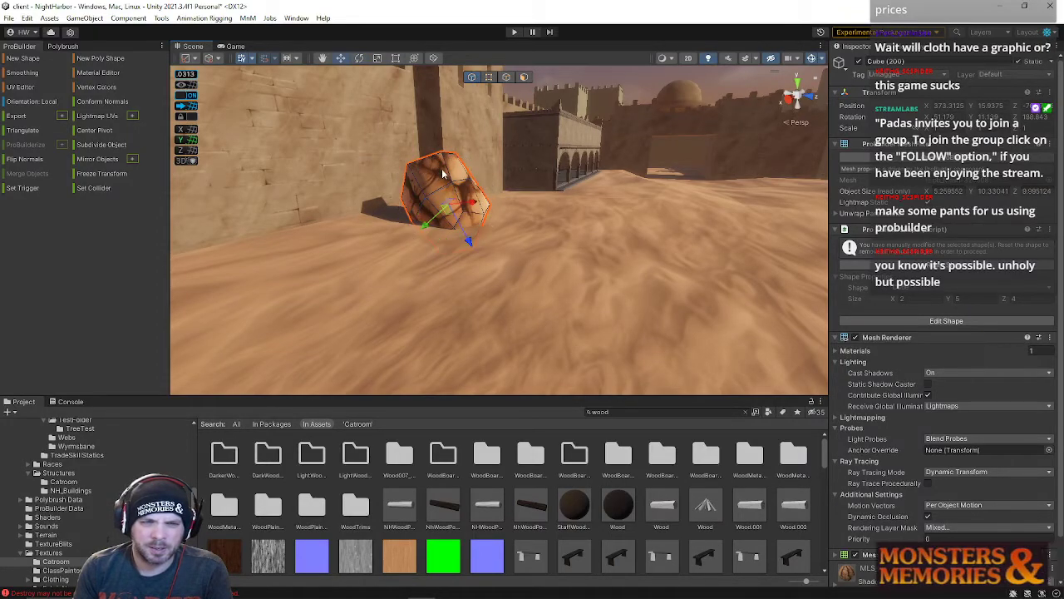
{"action": "left_click", "coordinate": [439, 189]}
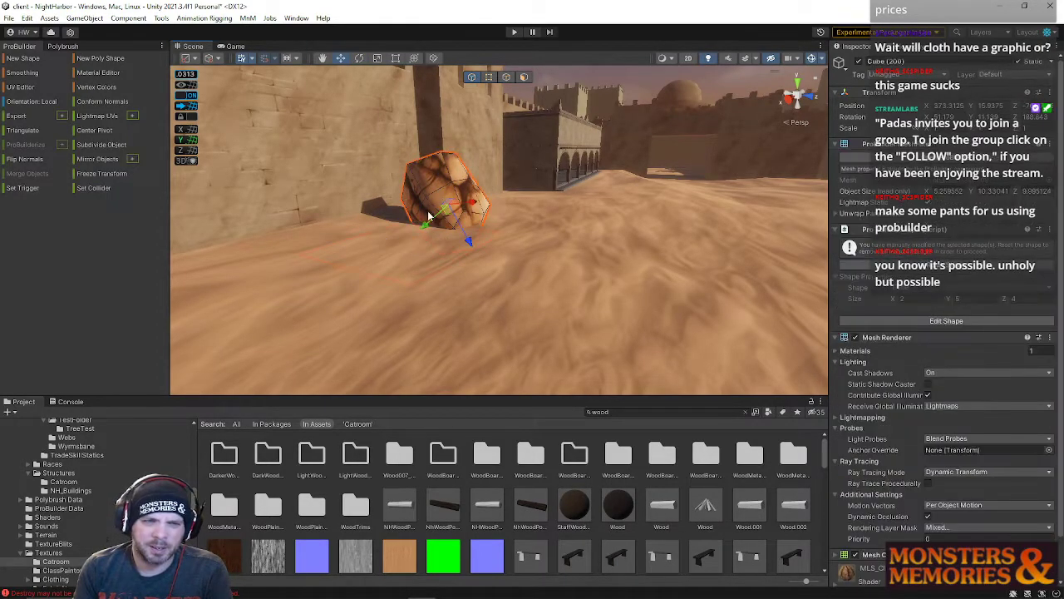
{"action": "key", "text": "f"}
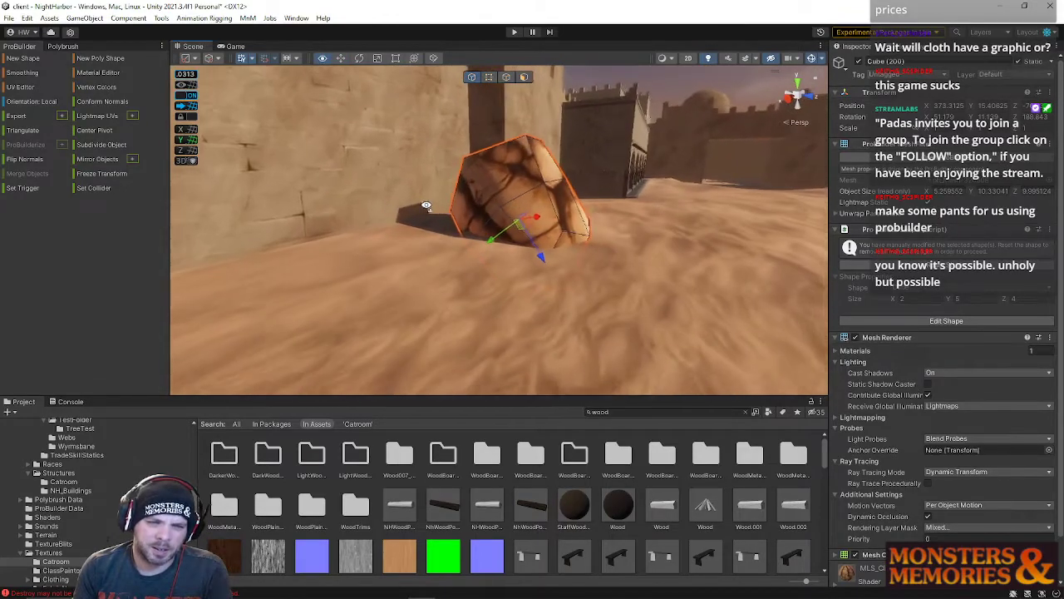
Step: Duplicate the upright rock in place and rotate the copy to about -110.76 on the Y axis
{"action": "left_click_drag", "start_coordinate": [563, 217], "coordinate": [801, 134]}
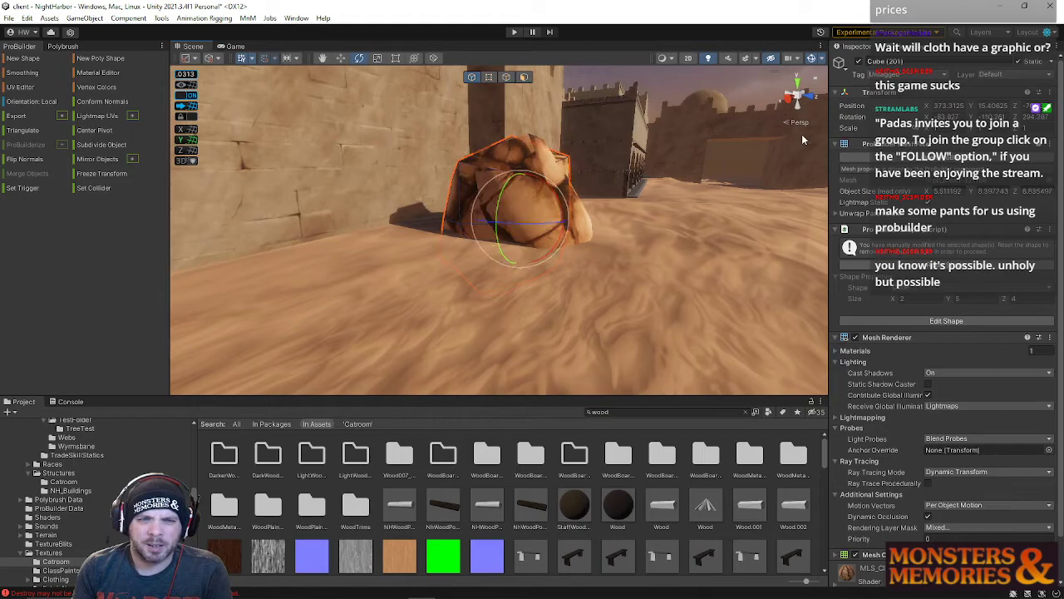
{"action": "key", "text": "w"}
{"action": "right_click_drag", "start_coordinate": [439, 218], "coordinate": [514, 232]}
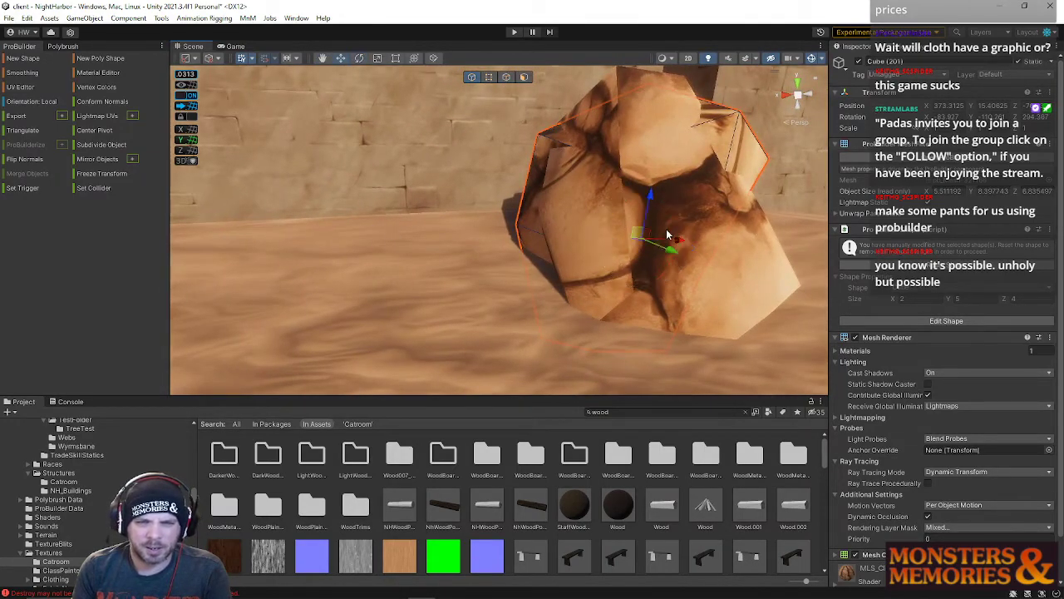
Step: Set the vertex handles to global orientation and pull the original upright rock's top vertices inward to reshape its peak
{"action": "right_click_drag", "start_coordinate": [679, 242], "coordinate": [414, 31]}
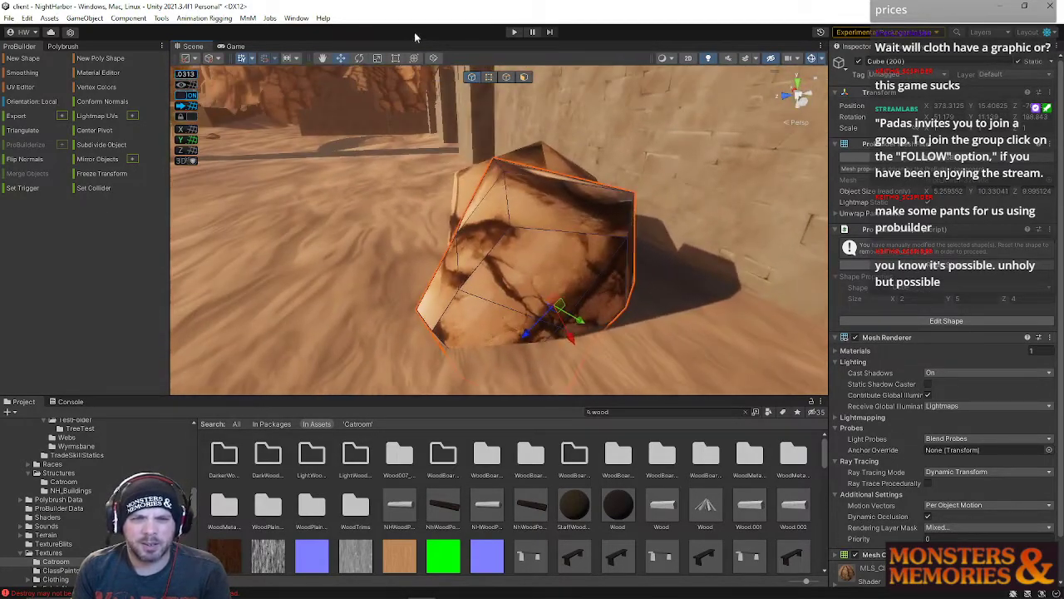
{"action": "left_click", "coordinate": [494, 81]}
{"action": "left_click_drag", "start_coordinate": [582, 189], "coordinate": [674, 204], "text": "alt"}
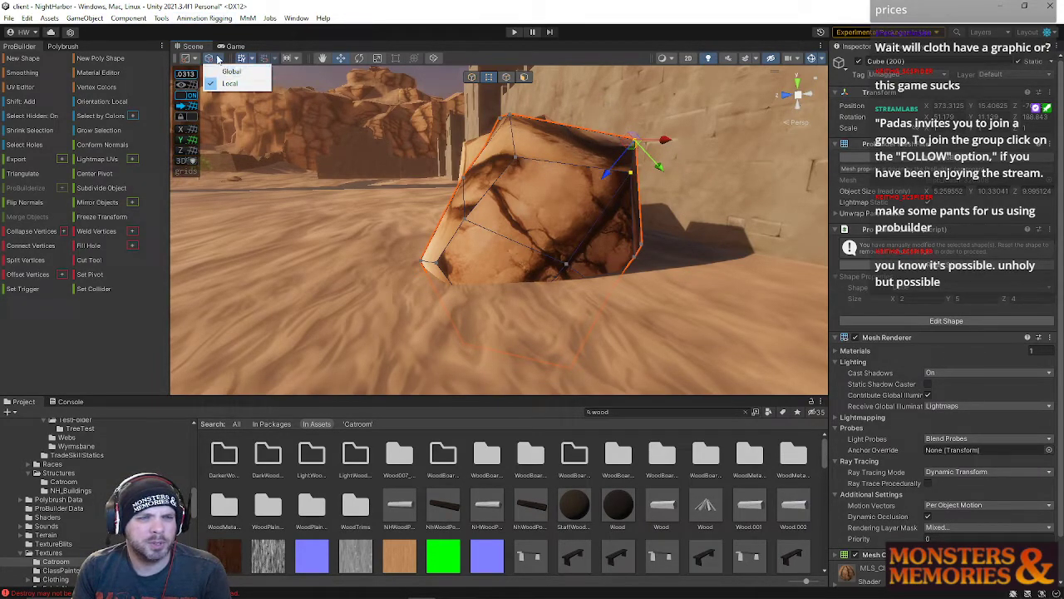
{"action": "left_click_drag", "start_coordinate": [515, 158], "coordinate": [51, 129], "text": "alt"}
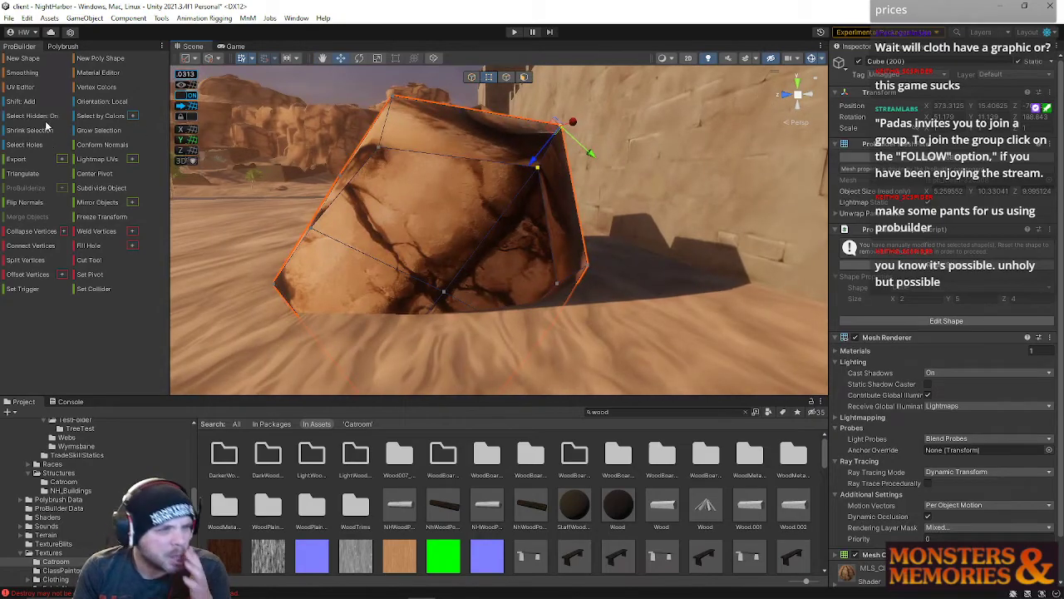
{"action": "left_click_drag", "start_coordinate": [529, 123], "coordinate": [474, 125]}
{"action": "left_click", "coordinate": [359, 93]}
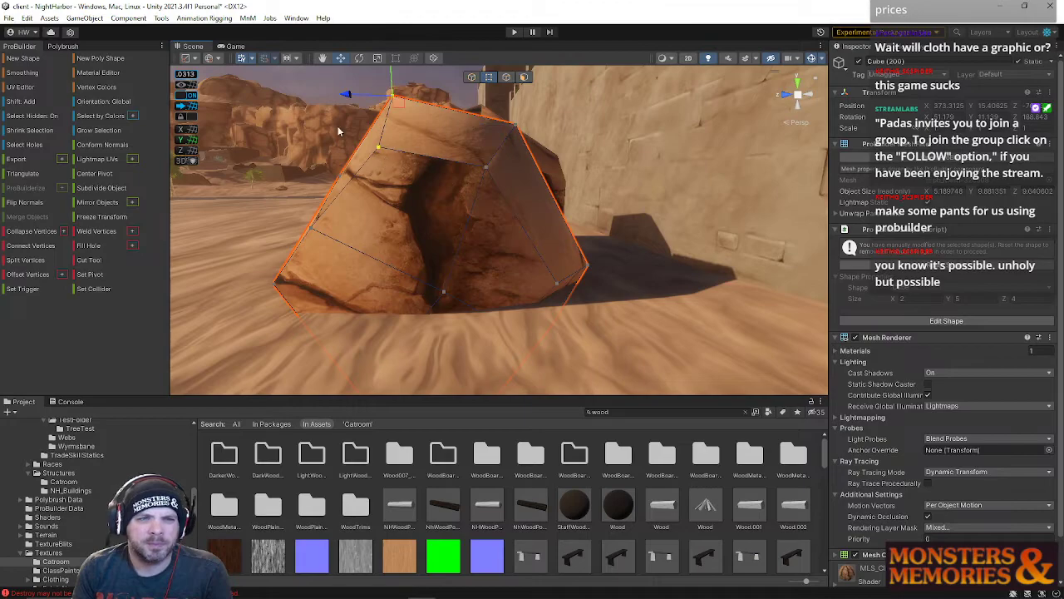
{"action": "left_click_drag", "start_coordinate": [348, 98], "coordinate": [488, 131]}
{"action": "scroll", "coordinate": [488, 131], "scroll_direction": "up", "scroll_amount": 5}
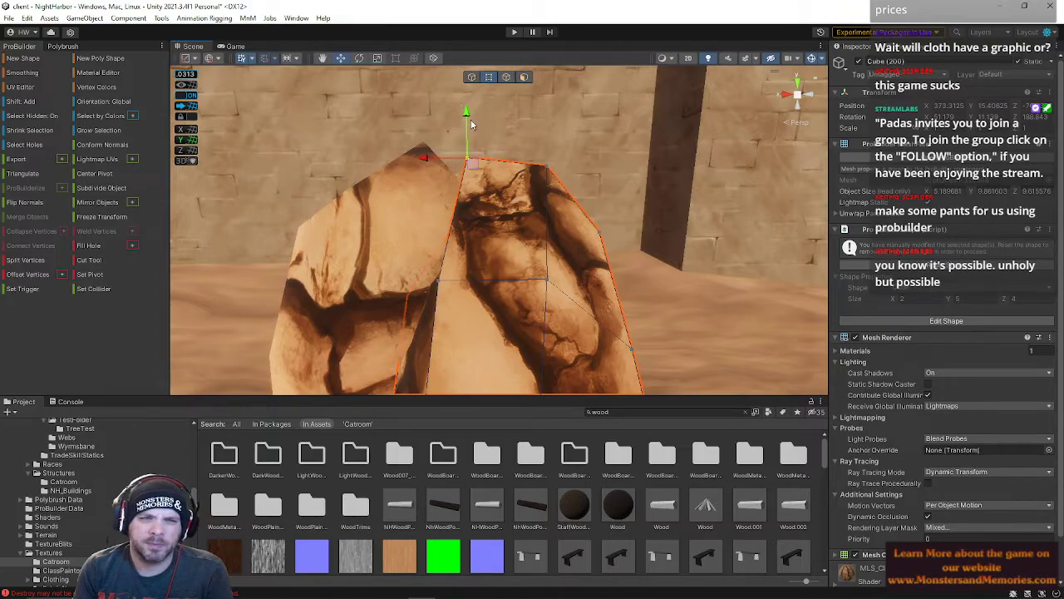
{"action": "scroll", "coordinate": [464, 140], "scroll_direction": "down", "scroll_amount": 5}
{"action": "left_click_drag", "start_coordinate": [464, 140], "coordinate": [418, 200], "text": "alt"}
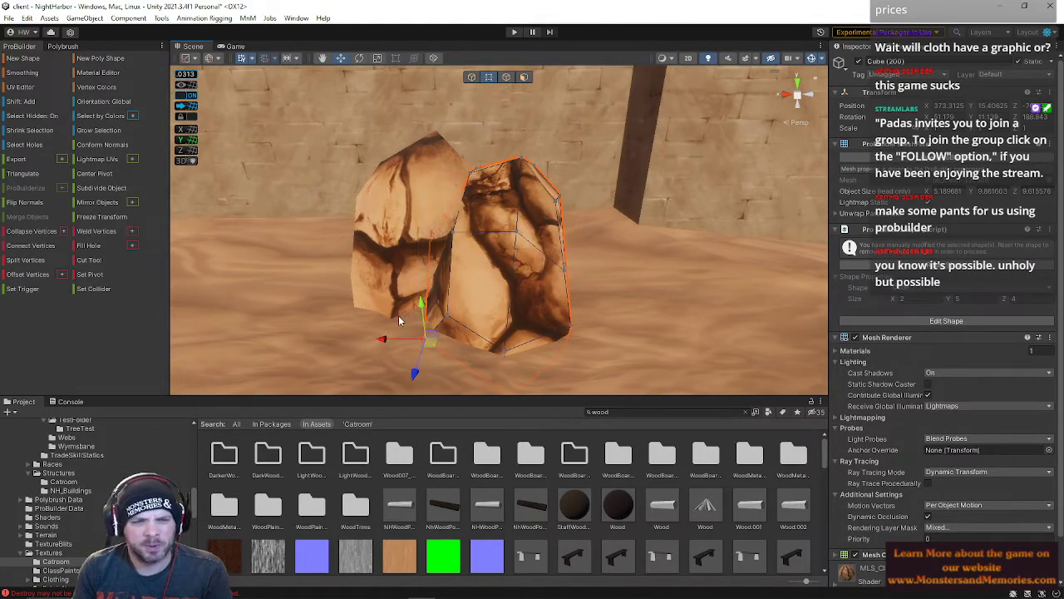
Step: Move the duplicated rock out beside the original, to X 377, Y 15.71875
{"action": "key", "text": "ctrl+d"}
{"action": "left_click_drag", "start_coordinate": [399, 340], "coordinate": [509, 218], "text": "alt"}
{"action": "left_click", "coordinate": [471, 78]}
{"action": "left_click_drag", "start_coordinate": [511, 263], "coordinate": [487, 265]}
{"action": "right_click_drag", "start_coordinate": [534, 217], "coordinate": [482, 142]}
Step: Shift the upper vertices of the duplicated rock sideways toward its neighbour
{"action": "left_click", "coordinate": [489, 77]}
{"action": "right_click_drag", "start_coordinate": [393, 135], "coordinate": [371, 121]}
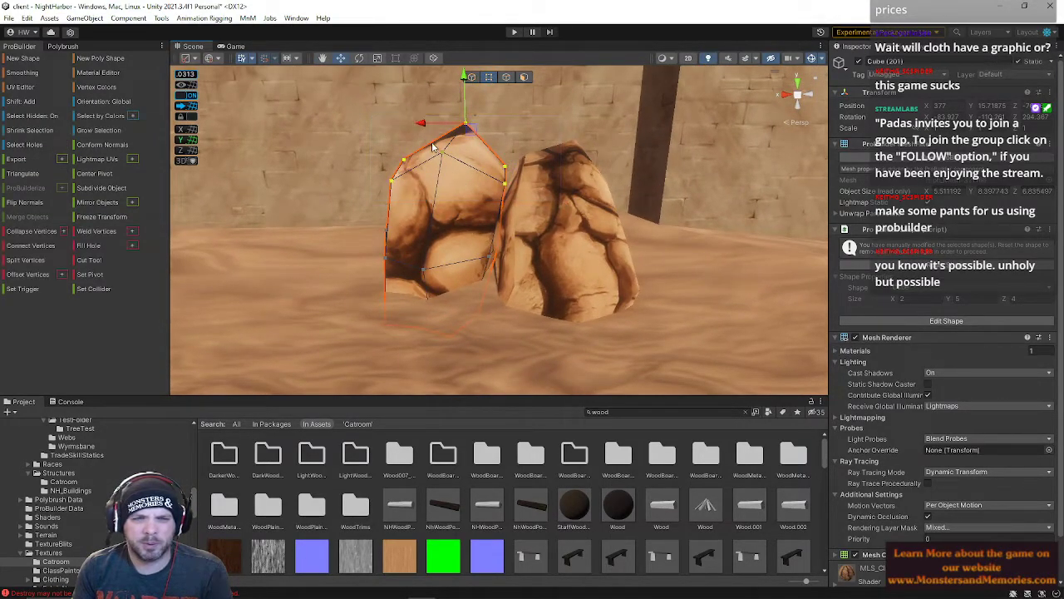
{"action": "left_click_drag", "start_coordinate": [423, 124], "coordinate": [486, 125]}
{"action": "right_click_drag", "start_coordinate": [499, 145], "coordinate": [606, 246]}
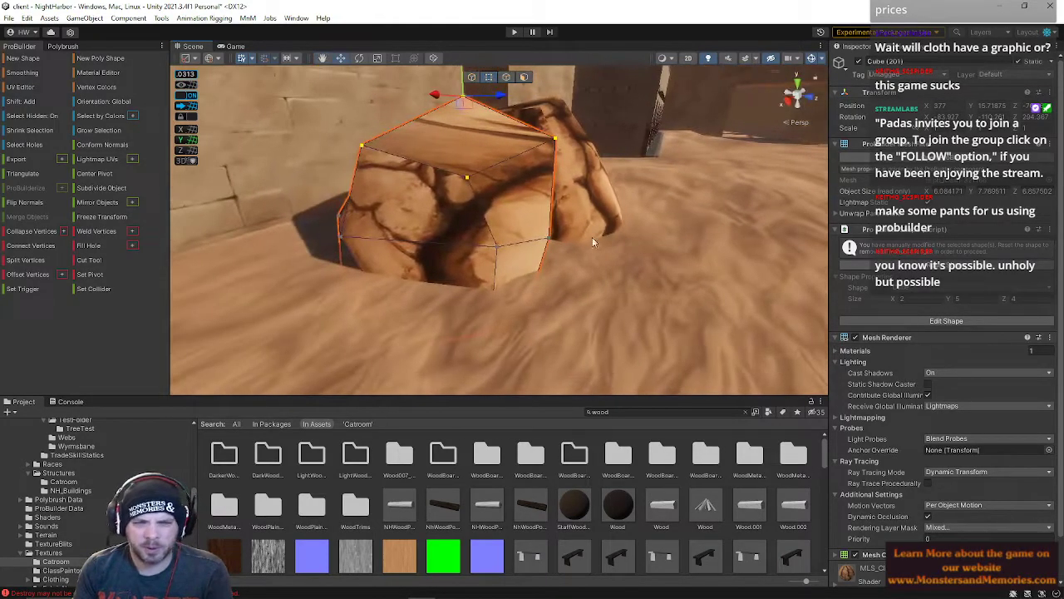
Step: Select the lower side vertices of the duplicated rock and pull them outward near the sand
{"action": "right_click_drag", "start_coordinate": [566, 314], "coordinate": [541, 214]}
{"action": "left_click", "coordinate": [549, 254], "text": "shift"}
{"action": "left_click_drag", "start_coordinate": [541, 283], "coordinate": [529, 323]}
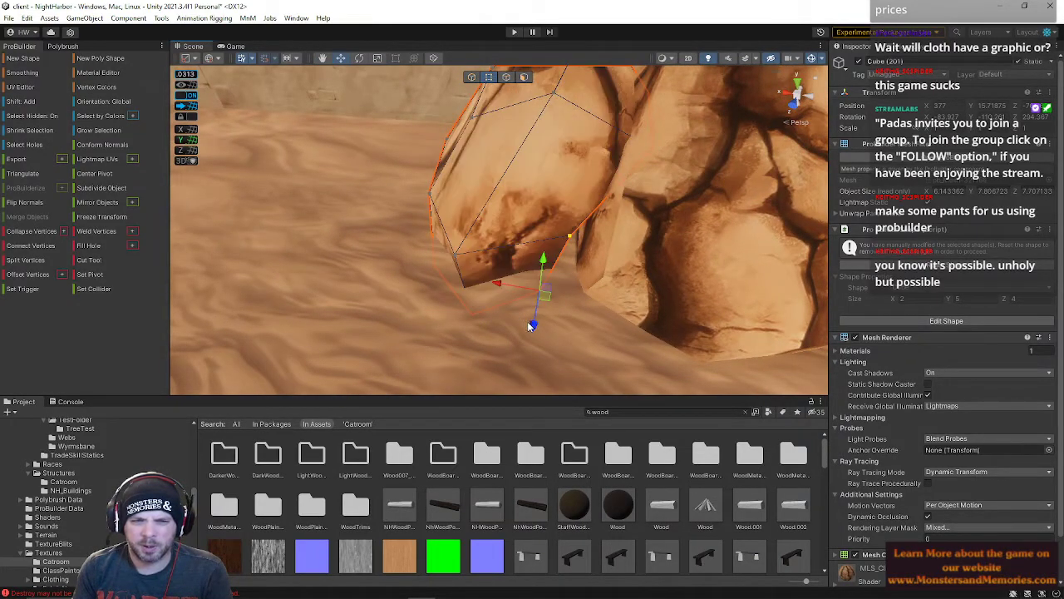
{"action": "right_click_drag", "start_coordinate": [532, 323], "coordinate": [523, 259]}
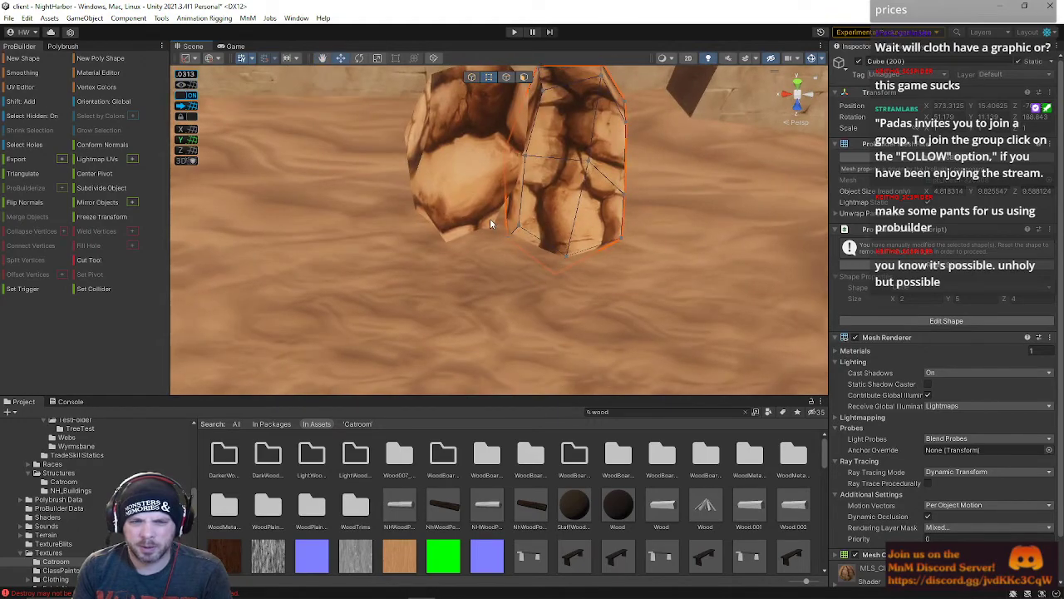
Step: Shift the base and side vertices of the original upright rock sideways to reshape its lower half
{"action": "left_click_drag", "start_coordinate": [593, 330], "coordinate": [592, 327]}
{"action": "left_click_drag", "start_coordinate": [517, 274], "coordinate": [539, 274]}
{"action": "right_click_drag", "start_coordinate": [544, 253], "coordinate": [537, 86]}
{"action": "mouse_move", "coordinate": [537, 225]}
{"action": "right_mouse_down"}
{"action": "mouse_move", "coordinate": [499, 154]}
{"action": "mouse_move", "coordinate": [561, 255]}
{"action": "mouse_move", "coordinate": [568, 292]}
{"action": "mouse_move", "coordinate": [558, 297]}
{"action": "mouse_move", "coordinate": [536, 208]}
{"action": "right_mouse_up"}
{"action": "left_click", "coordinate": [508, 157]}
{"action": "left_click", "coordinate": [534, 208]}
{"action": "left_click_drag", "start_coordinate": [491, 207], "coordinate": [455, 208]}
Step: Adjust the wall-side vertices of the duplicated rock, from its upper edge to its buried base corner
{"action": "right_click_drag", "start_coordinate": [553, 174], "coordinate": [580, 232]}
{"action": "left_click", "coordinate": [577, 228]}
{"action": "mouse_move", "coordinate": [539, 198]}
{"action": "right_mouse_down"}
{"action": "mouse_move", "coordinate": [530, 287]}
{"action": "mouse_move", "coordinate": [539, 333]}
{"action": "mouse_move", "coordinate": [524, 332]}
{"action": "mouse_move", "coordinate": [548, 307]}
{"action": "mouse_move", "coordinate": [682, 250]}
{"action": "mouse_move", "coordinate": [549, 196]}
{"action": "right_mouse_up"}
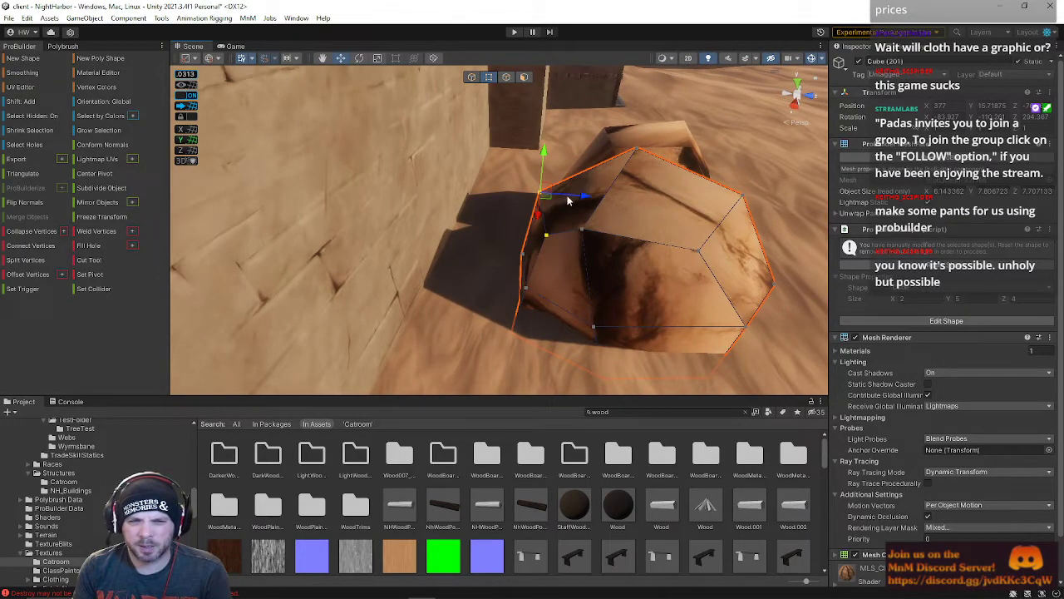
{"action": "left_click_drag", "start_coordinate": [569, 197], "coordinate": [576, 204]}
{"action": "right_click_drag", "start_coordinate": [576, 204], "coordinate": [571, 171]}
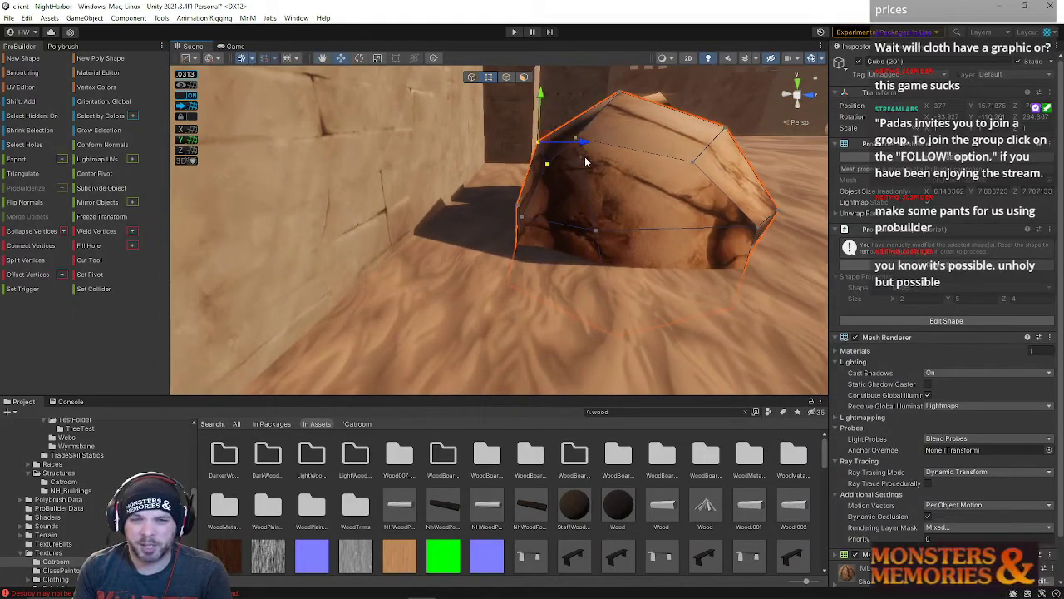
{"action": "mouse_move", "coordinate": [608, 137]}
{"action": "left_mouse_down"}
{"action": "mouse_move", "coordinate": [617, 149]}
{"action": "mouse_move", "coordinate": [608, 165]}
{"action": "left_mouse_up"}
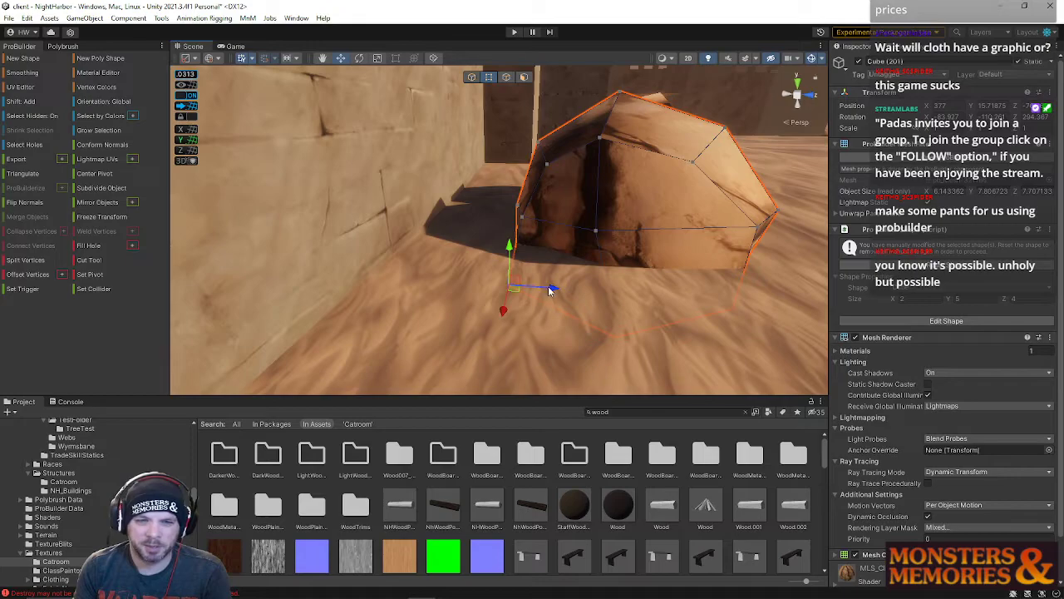
{"action": "left_click_drag", "start_coordinate": [569, 291], "coordinate": [569, 292]}
Step: Reposition the bottom corner vertices of the duplicated rock and save the NightHarbor scene
{"action": "right_click_drag", "start_coordinate": [569, 293], "coordinate": [651, 260]}
{"action": "left_click_drag", "start_coordinate": [593, 359], "coordinate": [593, 359]}
{"action": "left_click_drag", "start_coordinate": [604, 233], "coordinate": [562, 267]}
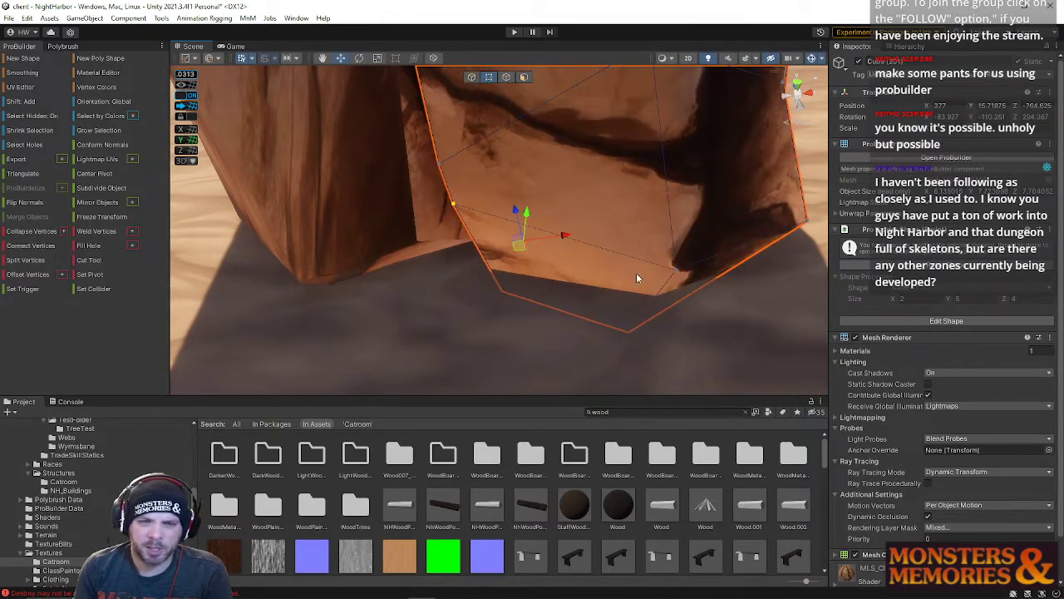
{"action": "left_click_drag", "start_coordinate": [629, 318], "coordinate": [707, 385]}
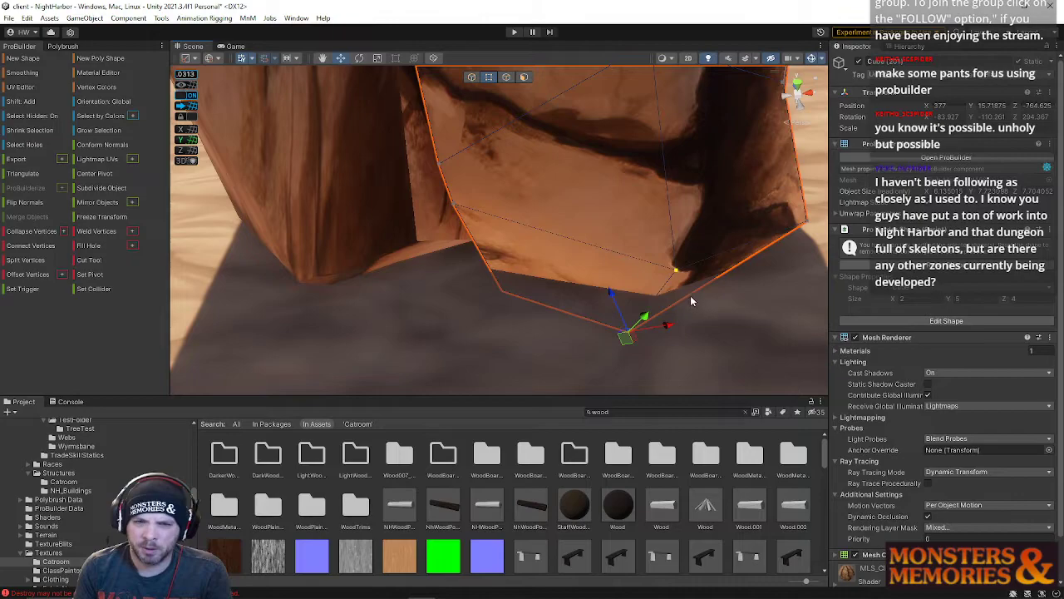
{"action": "left_click_drag", "start_coordinate": [665, 327], "coordinate": [548, 198], "text": "alt"}
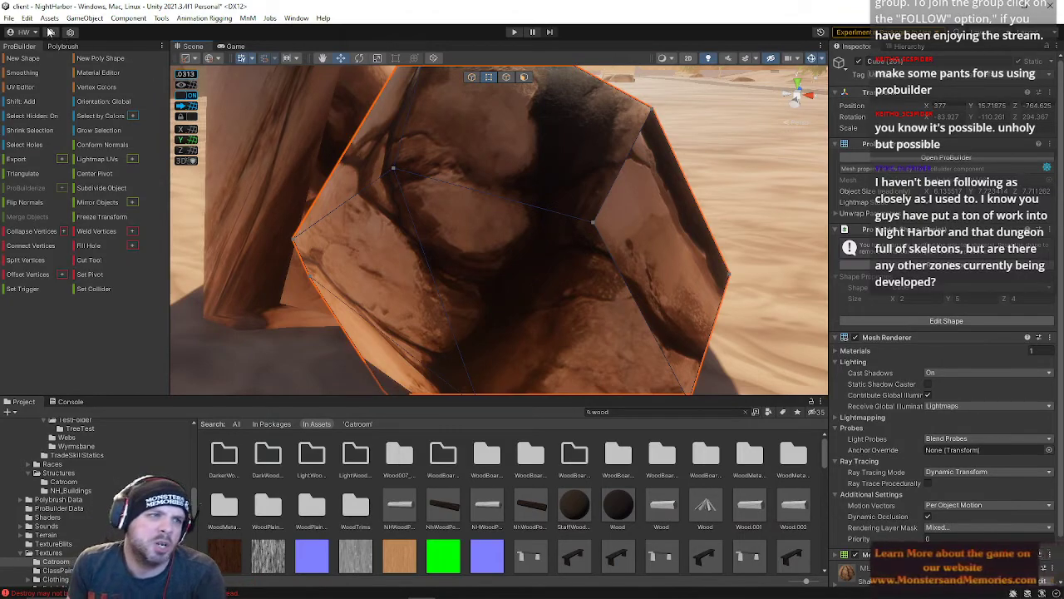
{"action": "left_click", "coordinate": [8, 18]}
{"action": "left_click", "coordinate": [23, 73]}
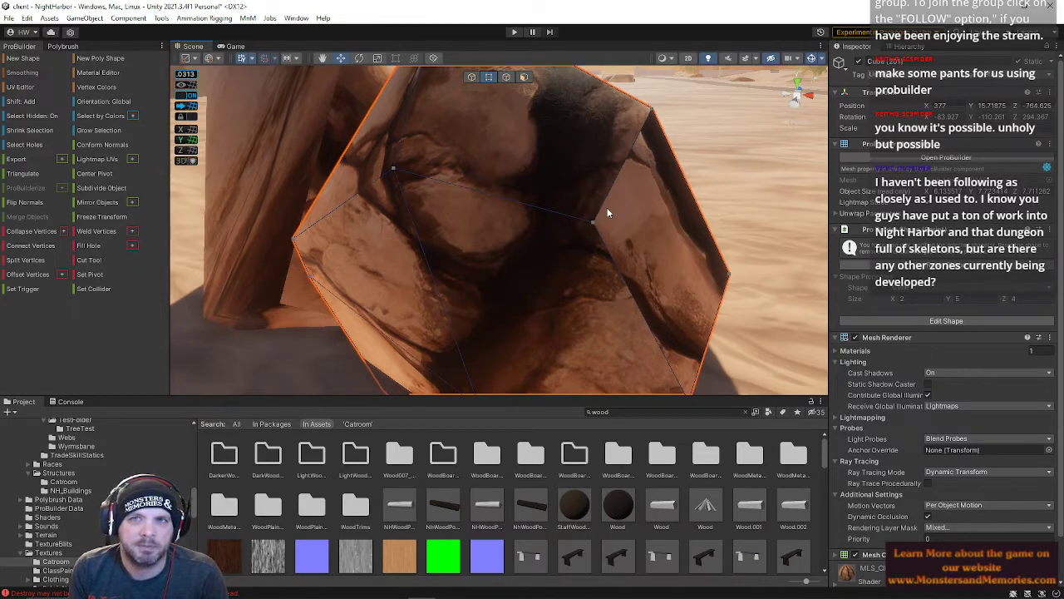
Step: Open the recent NightHarborFields scene and look over its desert coast, cliffs and palm groves
{"action": "left_click", "coordinate": [8, 19]}
{"action": "mouse_move", "coordinate": [93, 57]}
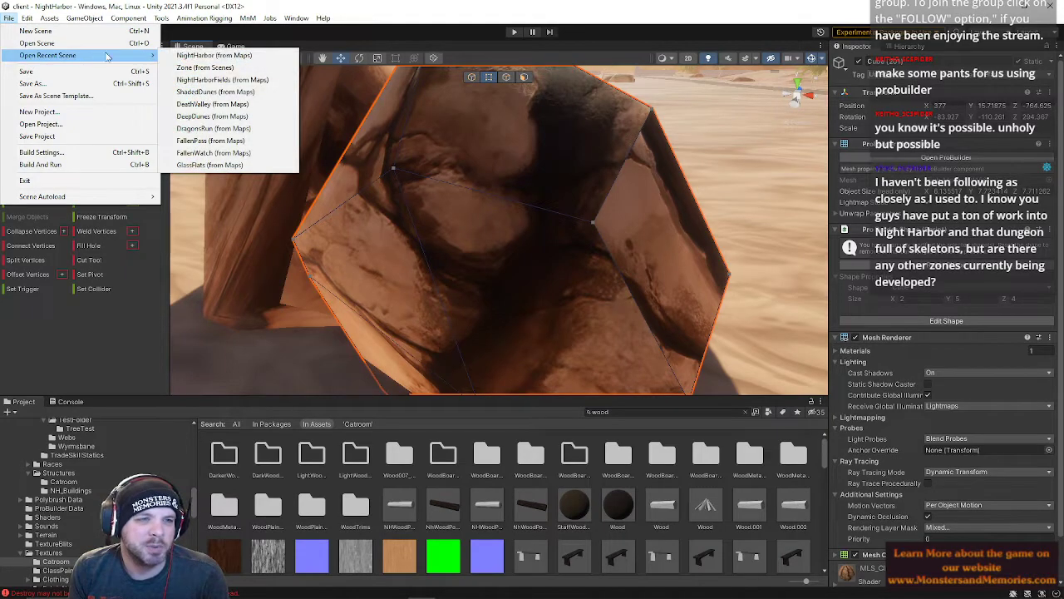
{"action": "left_click", "coordinate": [232, 79]}
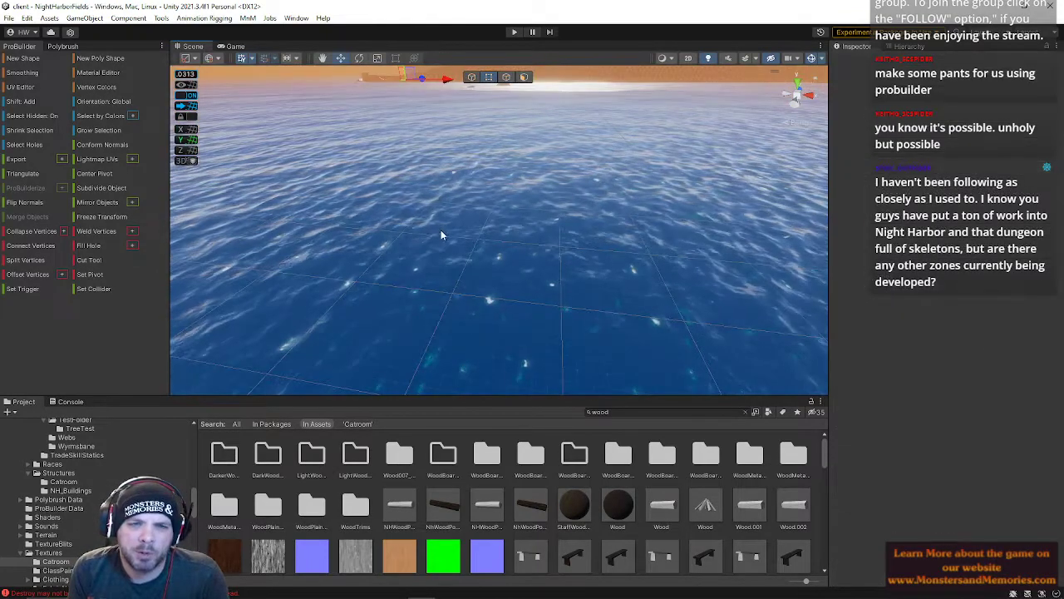
{"action": "key", "text": "w"}
{"action": "right_click_drag", "start_coordinate": [476, 162], "coordinate": [551, 407]}
{"action": "right_click_drag", "start_coordinate": [493, 250], "coordinate": [457, 236]}
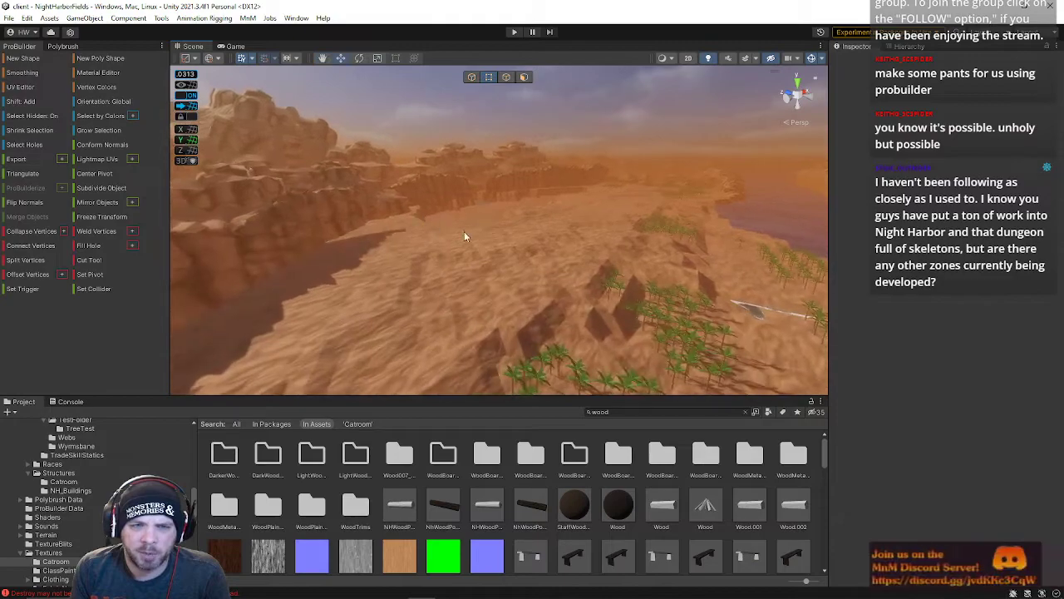
{"action": "right_click_drag", "start_coordinate": [569, 194], "coordinate": [517, 118]}
Step: Open the recent DeathValley scene and survey its rock formations up to the fortress on the cliff
{"action": "left_click", "coordinate": [8, 17]}
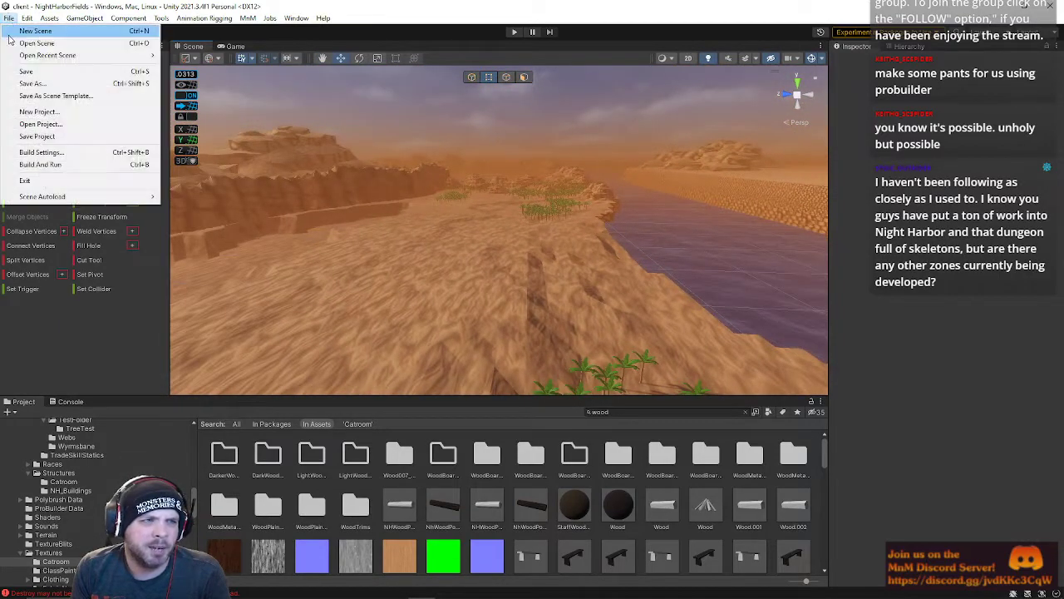
{"action": "left_click", "coordinate": [213, 104]}
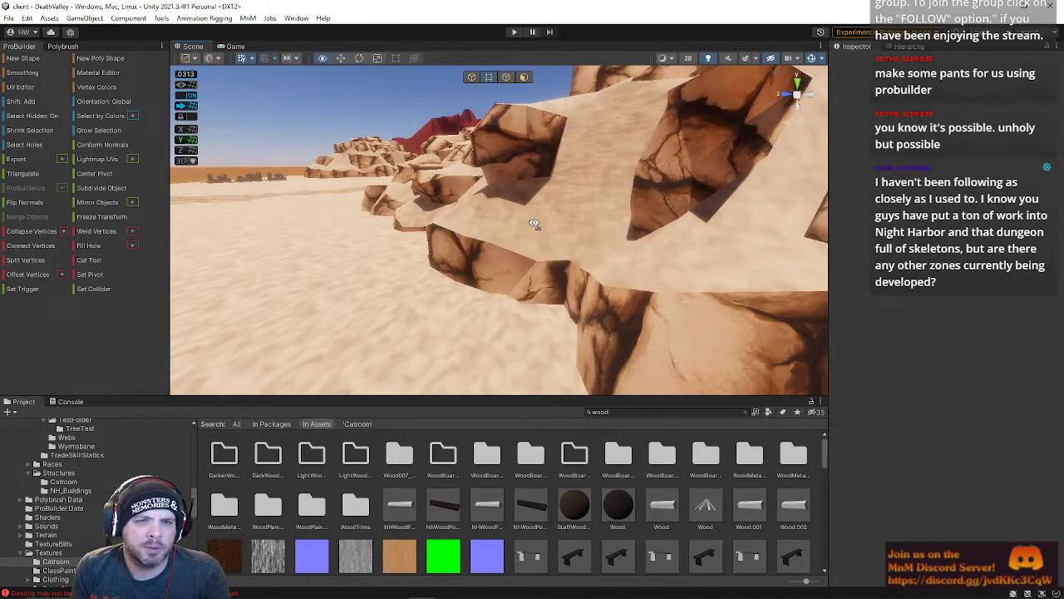
{"action": "right_click_drag", "start_coordinate": [534, 224], "coordinate": [361, 217]}
{"action": "right_click_drag", "start_coordinate": [257, 217], "coordinate": [957, 158]}
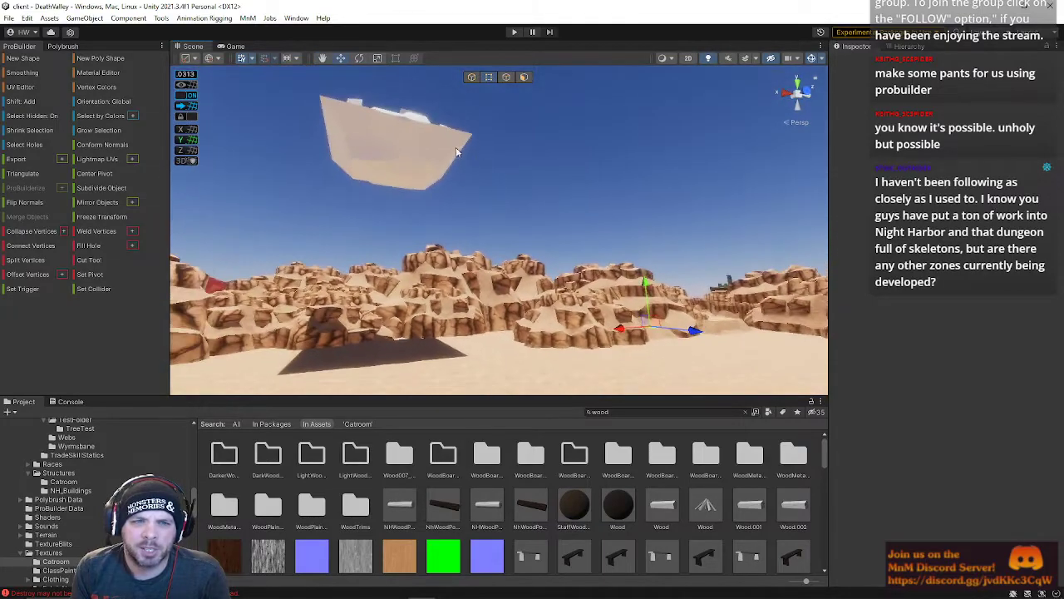
{"action": "right_click_drag", "start_coordinate": [362, 135], "coordinate": [533, 214]}
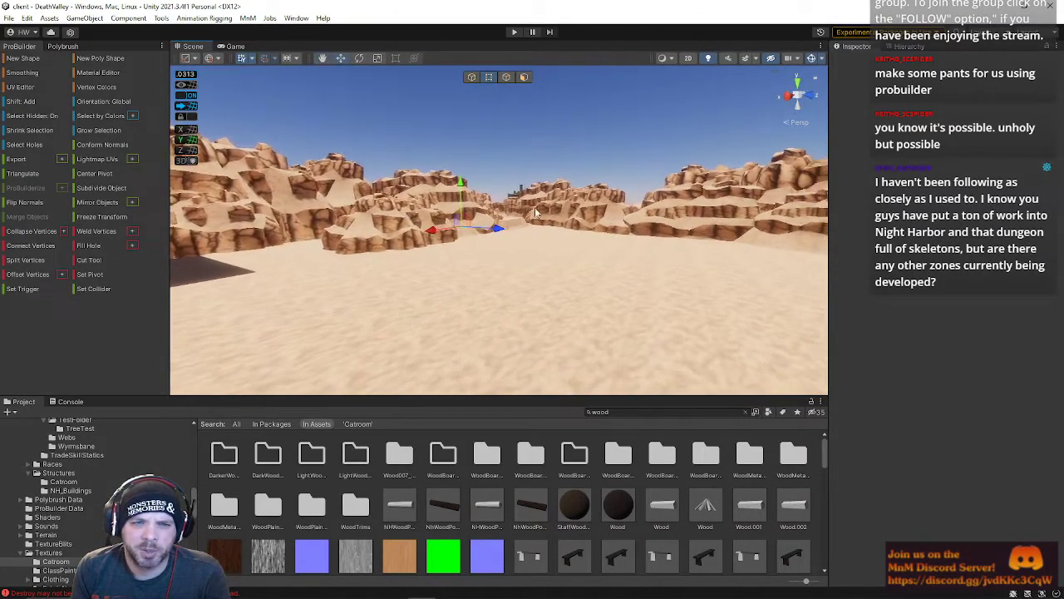
{"action": "scroll", "coordinate": [566, 208], "scroll_direction": "up", "scroll_amount": 5}
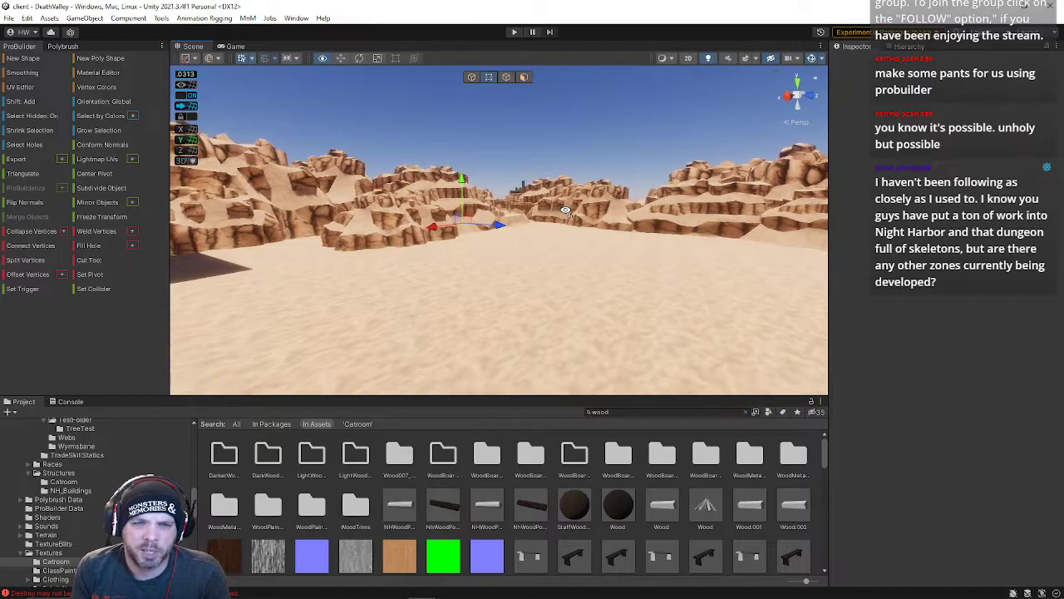
{"action": "key", "text": "w"}
{"action": "right_click_drag", "start_coordinate": [370, 199], "coordinate": [370, 199]}
{"action": "key", "text": "w"}
{"action": "right_click_drag", "start_coordinate": [505, 198], "coordinate": [569, 175]}
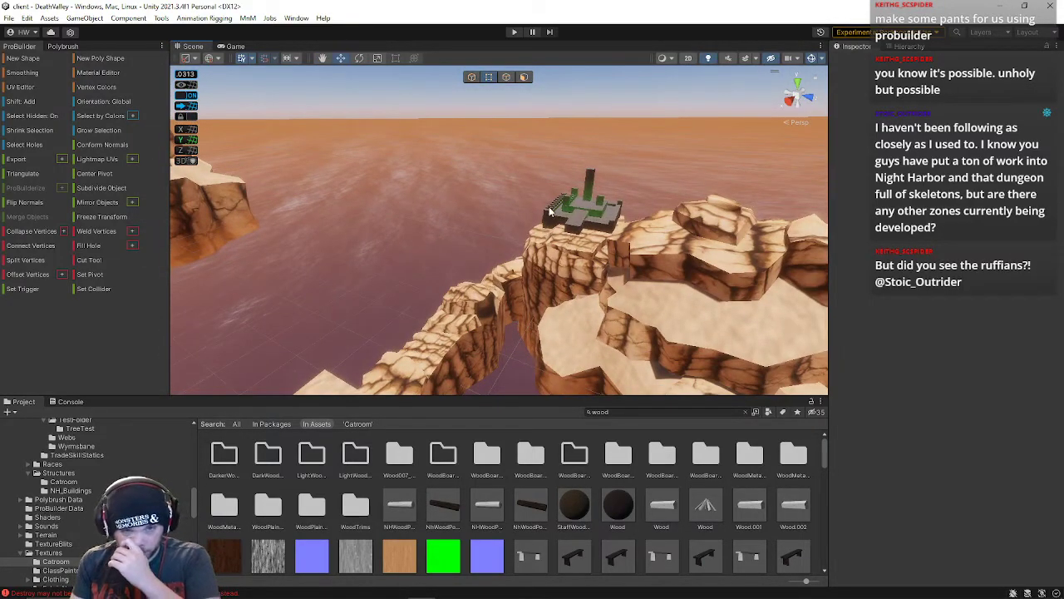
Step: Open the recent FallenPass scene and look around it
{"action": "left_click", "coordinate": [8, 18]}
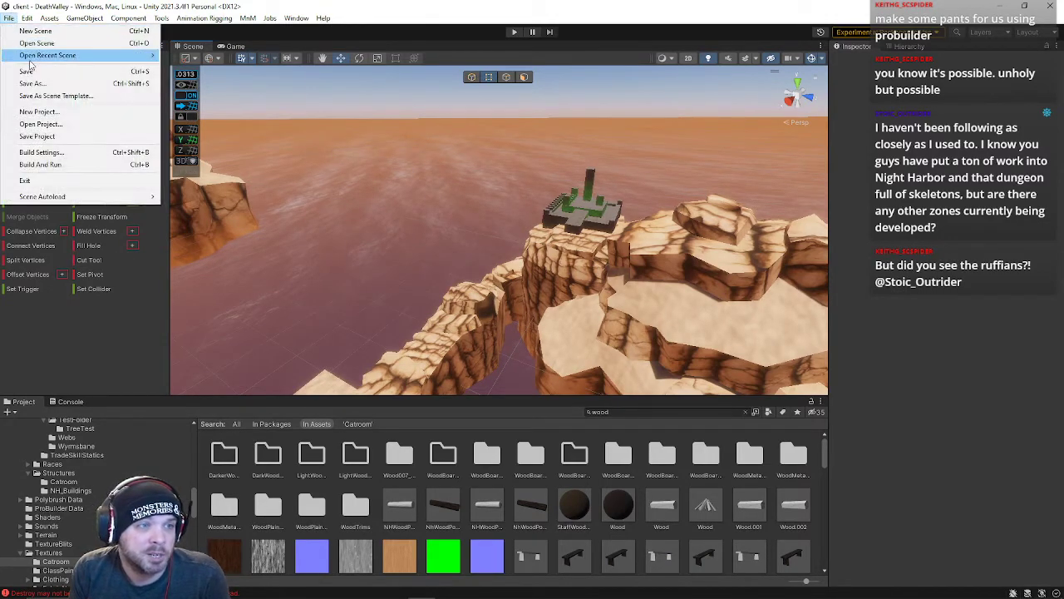
{"action": "mouse_move", "coordinate": [29, 62]}
{"action": "left_click", "coordinate": [219, 143]}
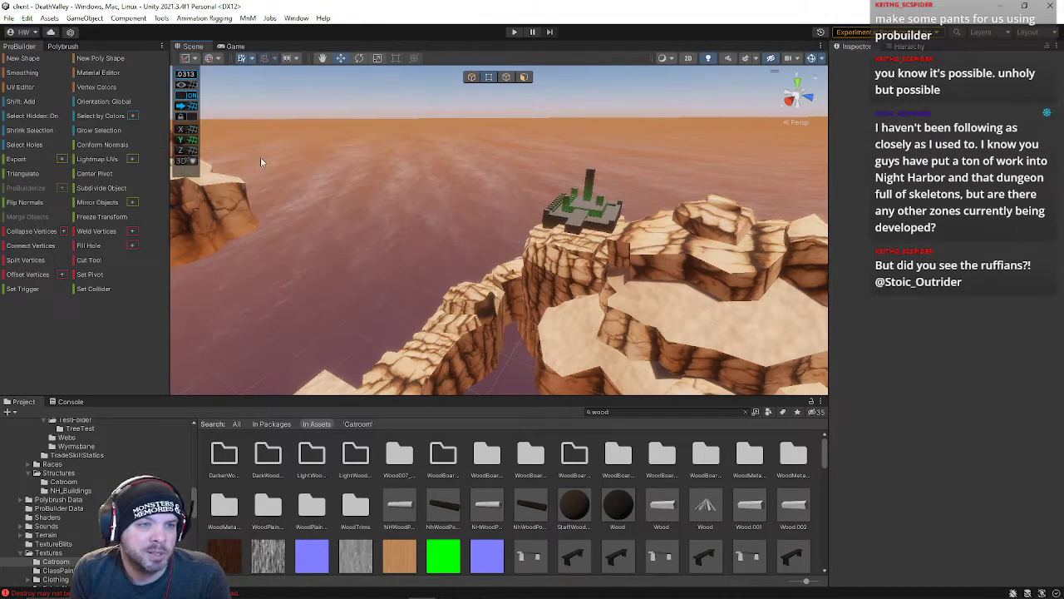
{"action": "right_click_drag", "start_coordinate": [410, 171], "coordinate": [592, 200]}
Step: Open the recent FallenWatch scene, show its object hierarchy and frame its contents in the view
{"action": "left_click", "coordinate": [8, 17]}
{"action": "mouse_move", "coordinate": [32, 59]}
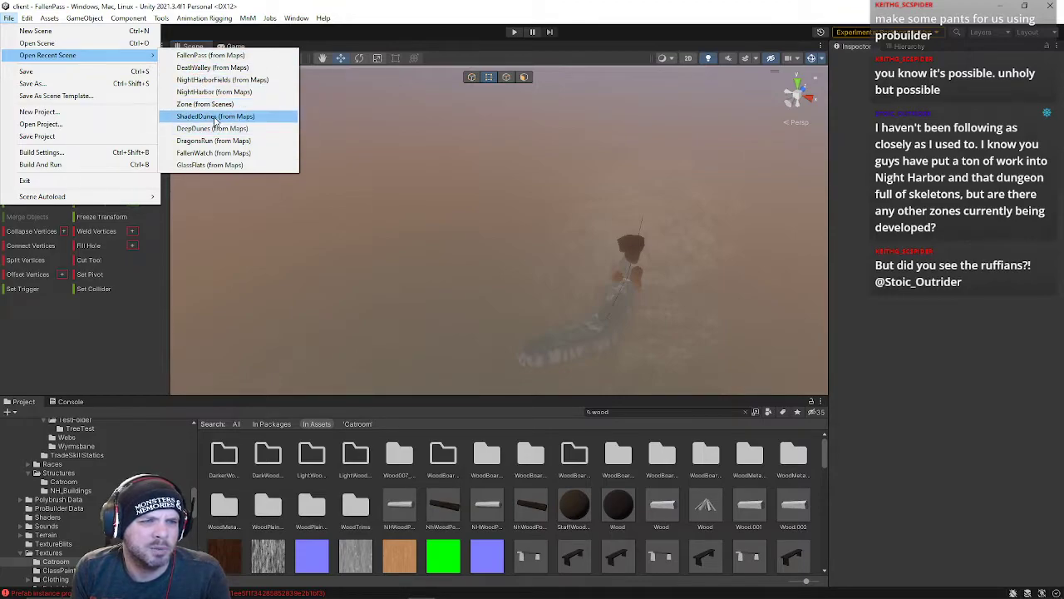
{"action": "left_click", "coordinate": [213, 153]}
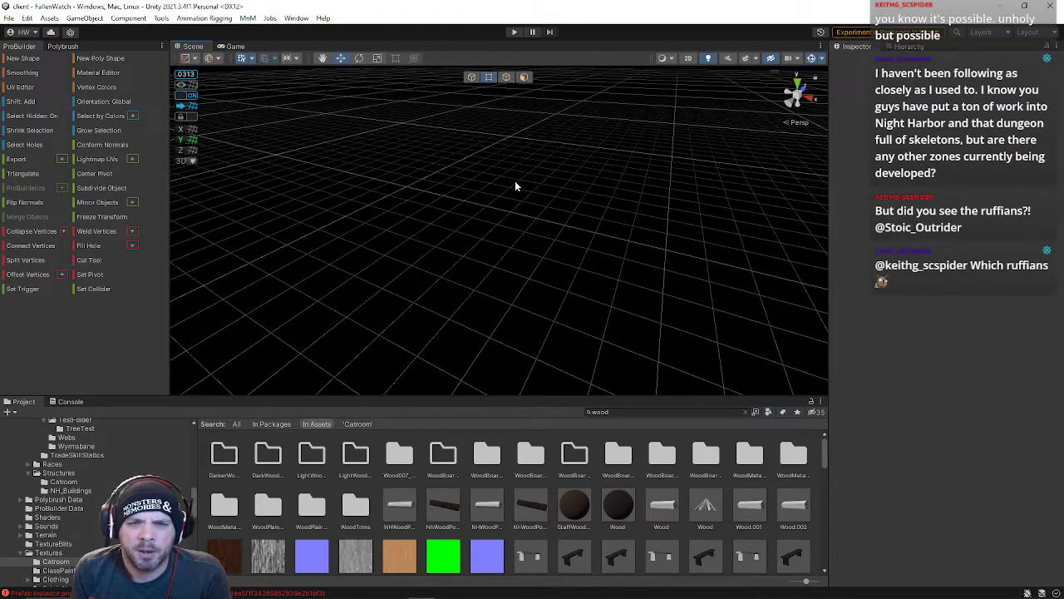
{"action": "right_click_drag", "start_coordinate": [515, 181], "coordinate": [894, 95]}
{"action": "left_click", "coordinate": [909, 47]}
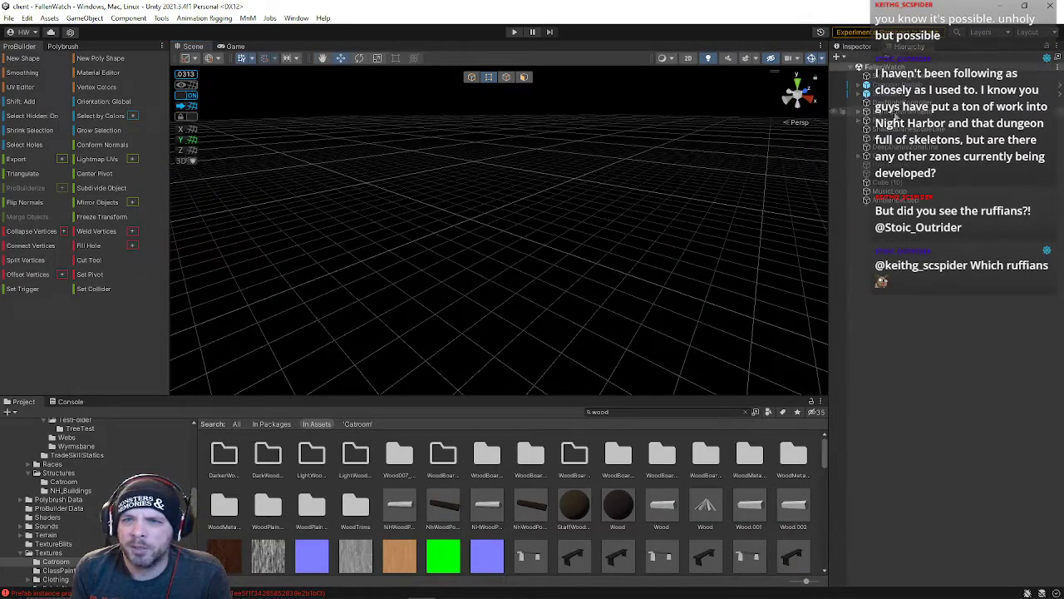
{"action": "key", "text": "f"}
Step: Fly around the FallenWatch dungeon and select its geometry to examine the corridor layout
{"action": "right_click_drag", "start_coordinate": [559, 208], "coordinate": [556, 232]}
{"action": "key", "text": "w"}
{"action": "right_click_drag", "start_coordinate": [557, 287], "coordinate": [741, 166]}
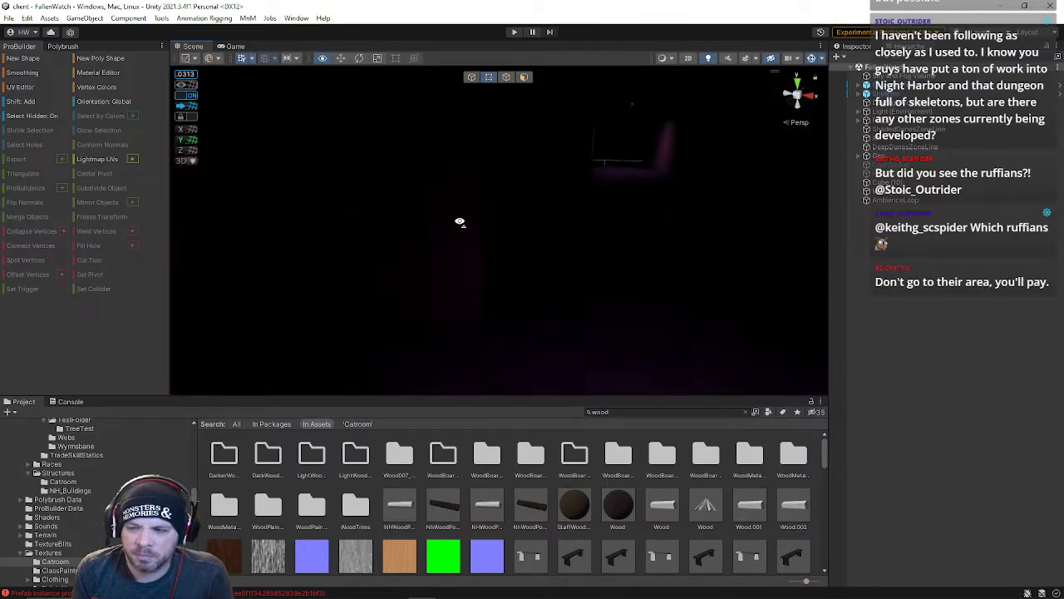
{"action": "right_click_drag", "start_coordinate": [452, 232], "coordinate": [818, 307]}
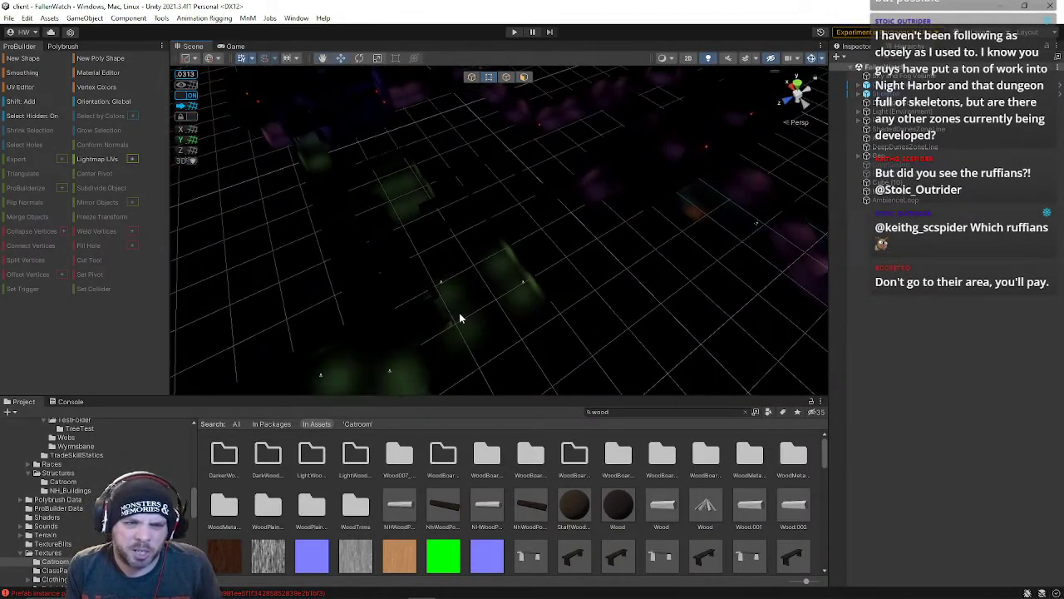
{"action": "left_click", "coordinate": [492, 295]}
{"action": "right_click_drag", "start_coordinate": [594, 344], "coordinate": [694, 310]}
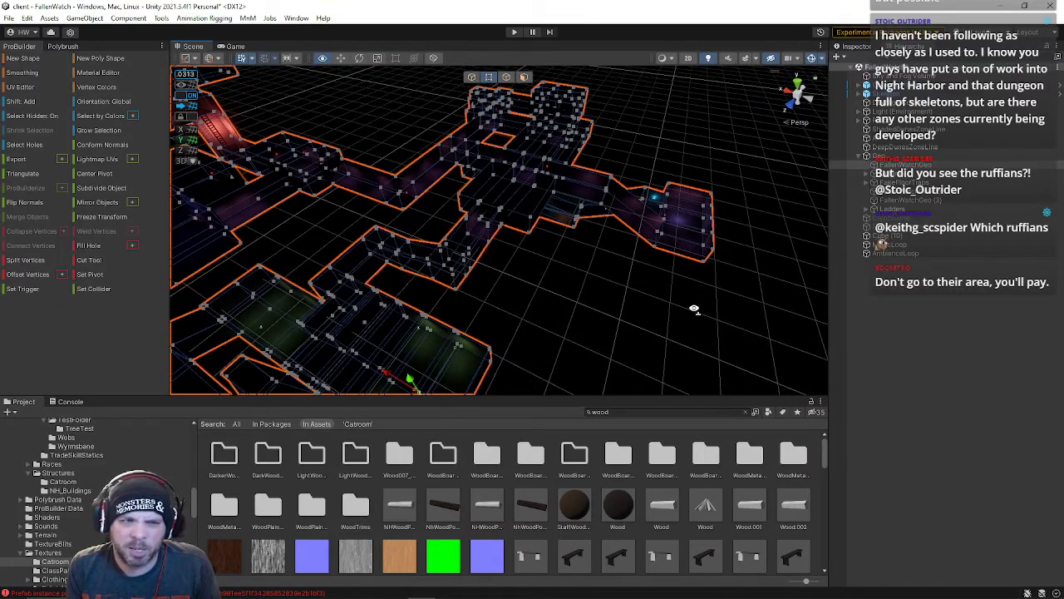
Step: Open the recent DeepDunes scene without saving FallenWatch and look over its glowing mushroom clusters
{"action": "left_click", "coordinate": [8, 18]}
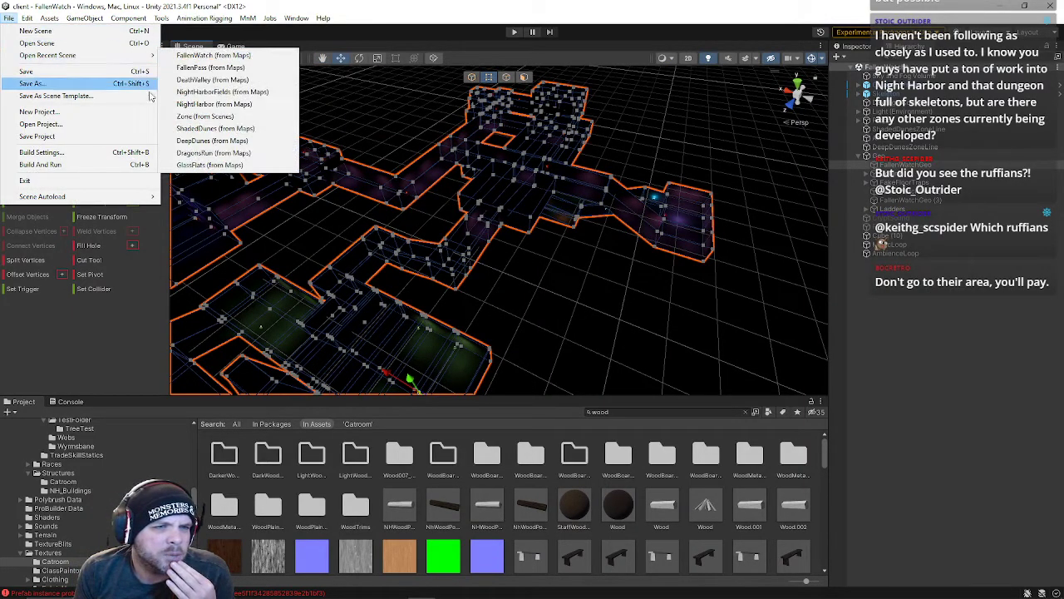
{"action": "left_click", "coordinate": [203, 145]}
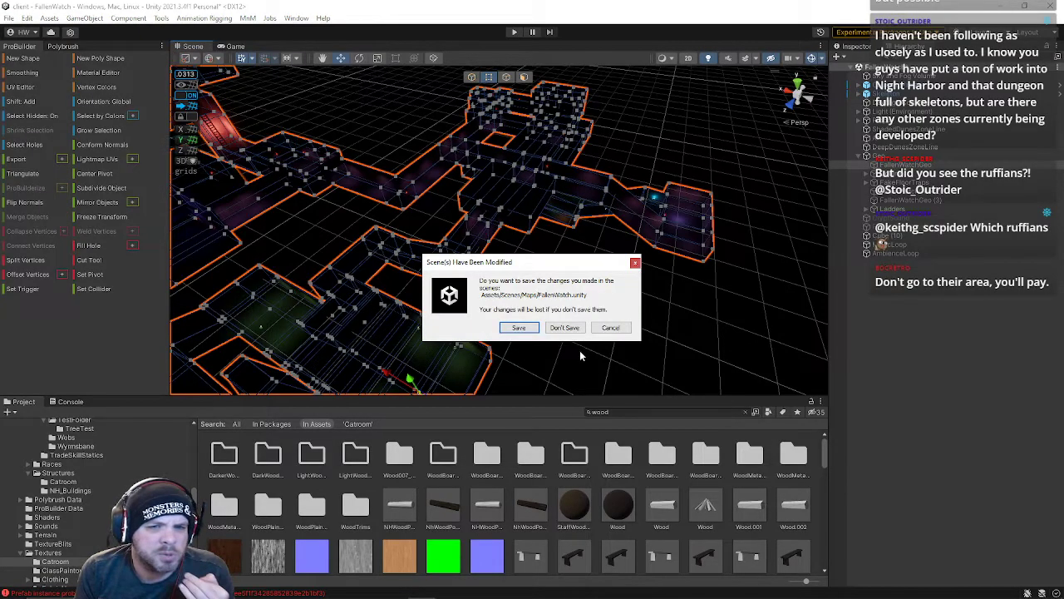
{"action": "left_click", "coordinate": [569, 329]}
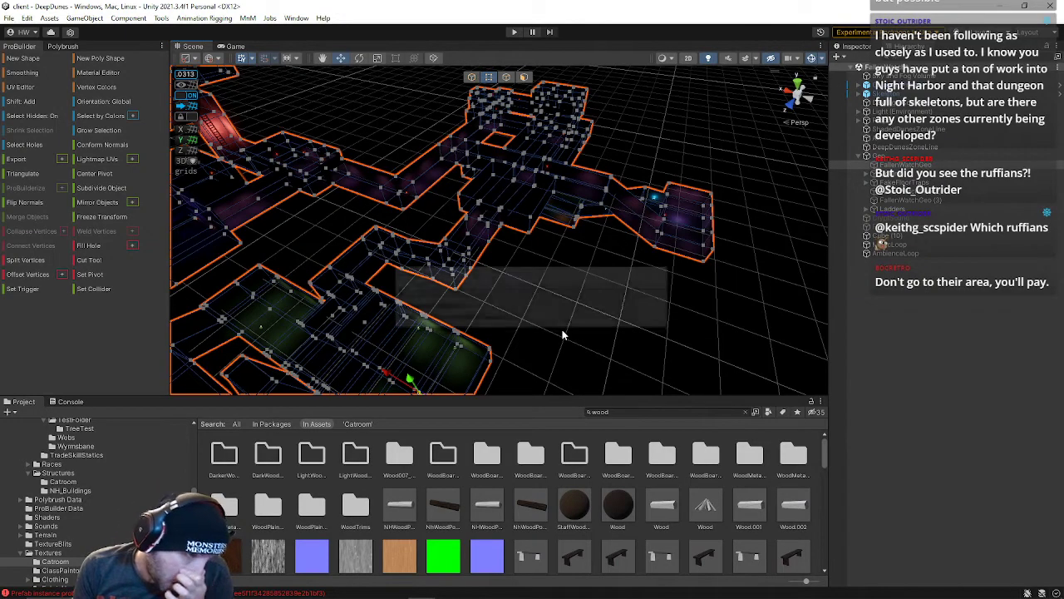
{"action": "right_click_drag", "start_coordinate": [563, 338], "coordinate": [195, 175]}
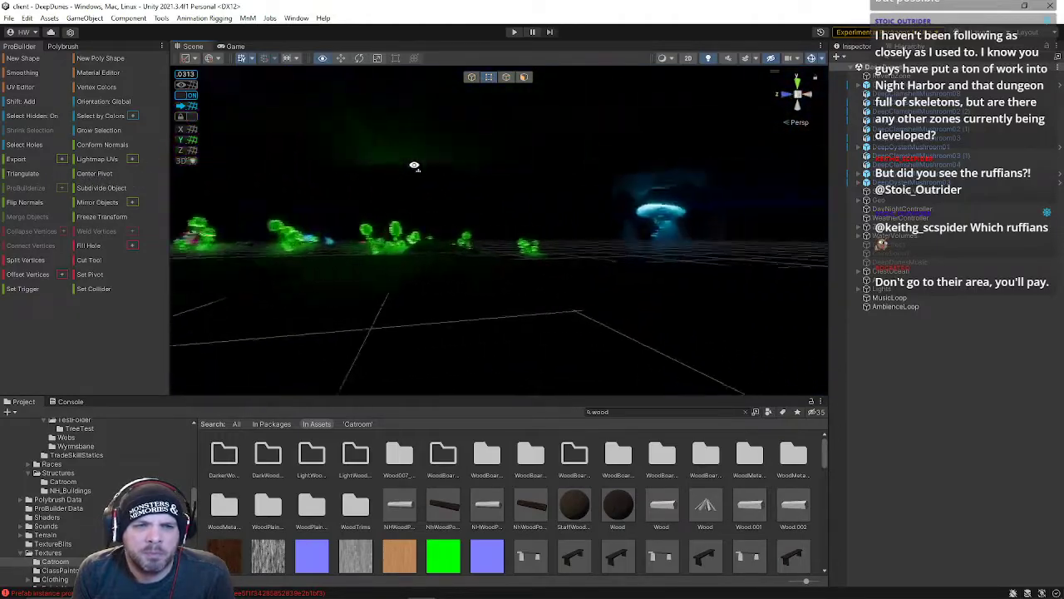
{"action": "right_click_drag", "start_coordinate": [432, 166], "coordinate": [298, 166]}
{"action": "right_click_drag", "start_coordinate": [298, 166], "coordinate": [171, 224]}
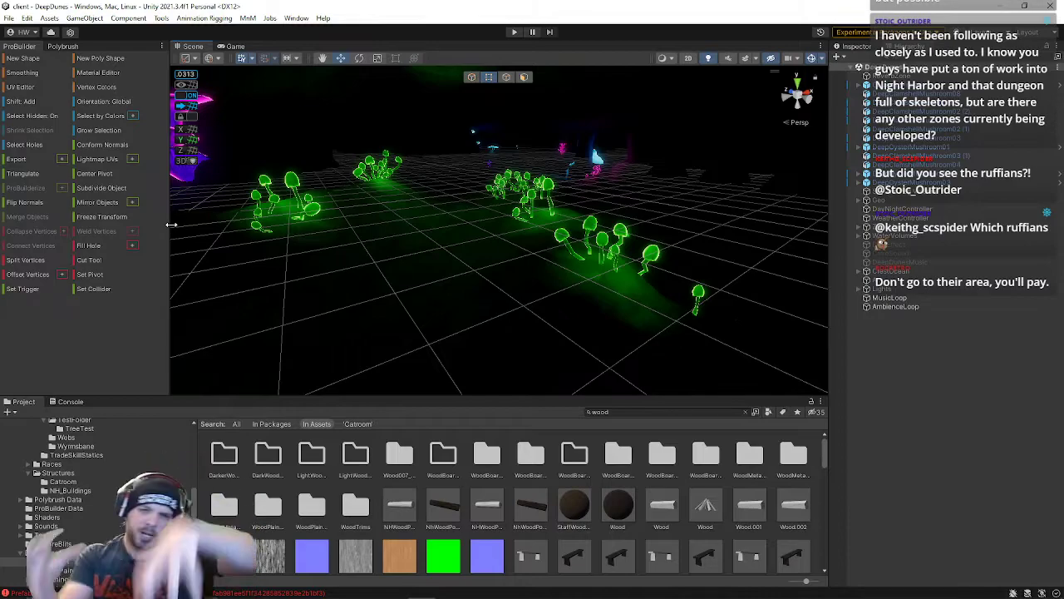
{"action": "right_click_drag", "start_coordinate": [412, 229], "coordinate": [451, 228]}
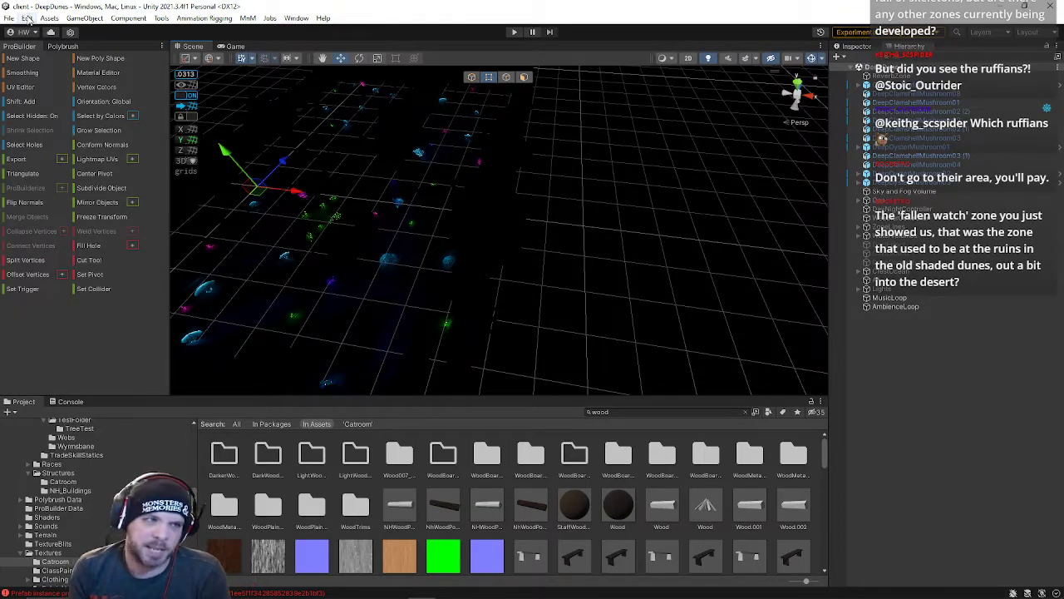
Step: Open the recent ShadedDunes scene and examine the cliffs around the ruined fortress above the water
{"action": "left_click", "coordinate": [7, 18]}
{"action": "mouse_move", "coordinate": [87, 55]}
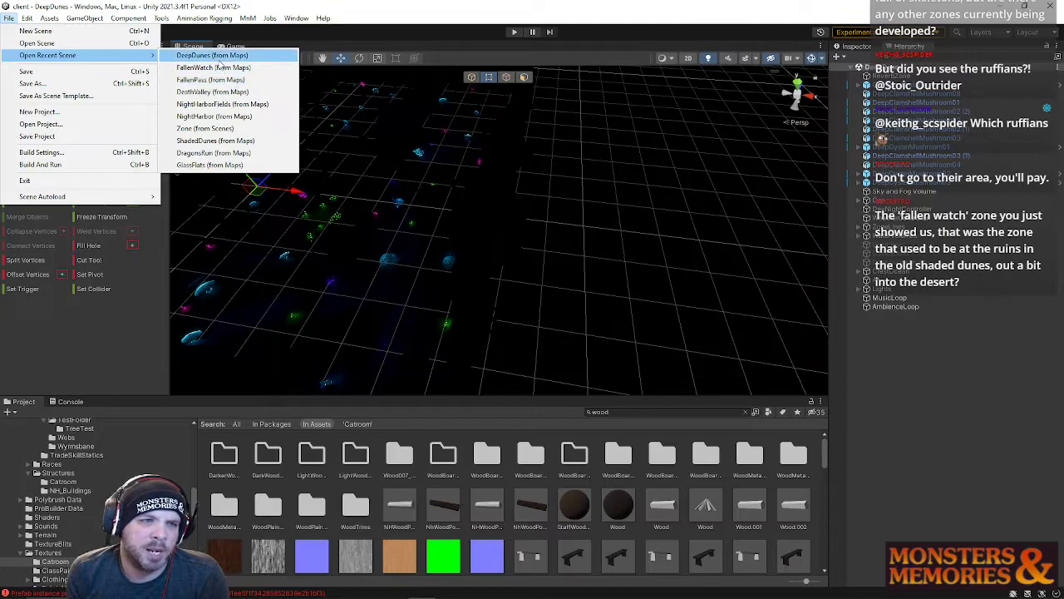
{"action": "left_click", "coordinate": [204, 142]}
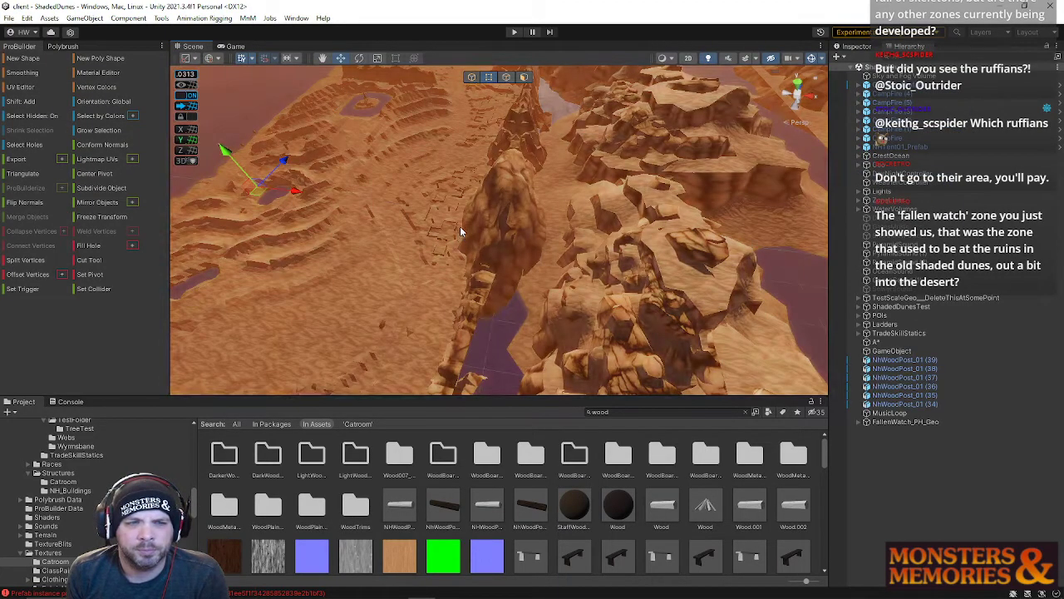
{"action": "right_click_drag", "start_coordinate": [460, 232], "coordinate": [502, 162]}
{"action": "key", "text": "w"}
{"action": "scroll", "coordinate": [431, 205], "scroll_direction": "up", "scroll_amount": 3}
{"action": "right_click_drag", "start_coordinate": [370, 168], "coordinate": [557, 239]}
{"action": "right_click_drag", "start_coordinate": [576, 200], "coordinate": [455, 270]}
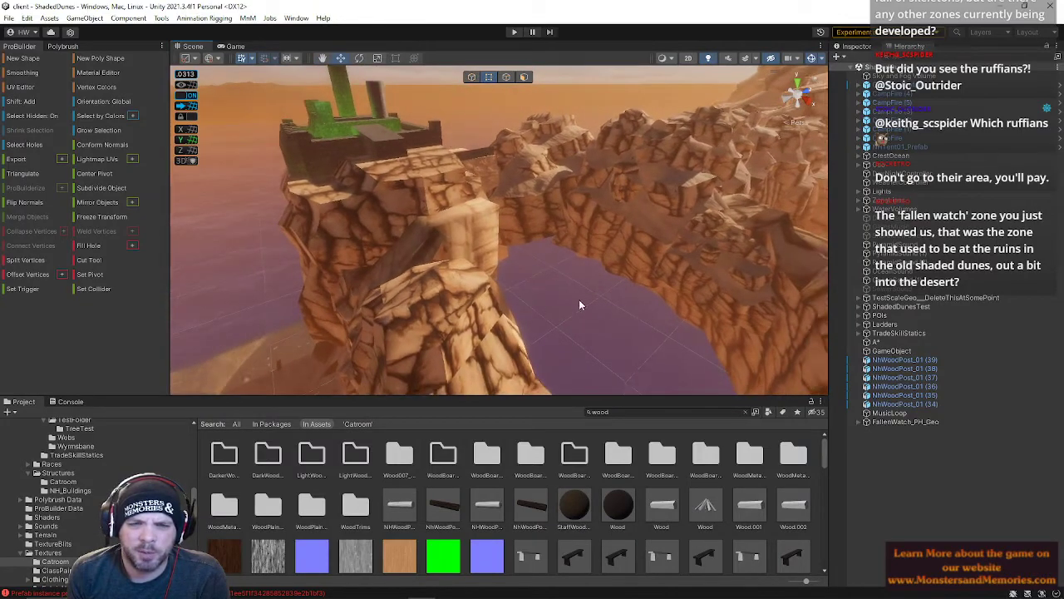
Step: Look along the ShadedDunes cliffs and shoreline, and open the recent DragonsRun scene
{"action": "right_click_drag", "start_coordinate": [592, 275], "coordinate": [478, 218]}
{"action": "right_click_drag", "start_coordinate": [641, 221], "coordinate": [128, 206]}
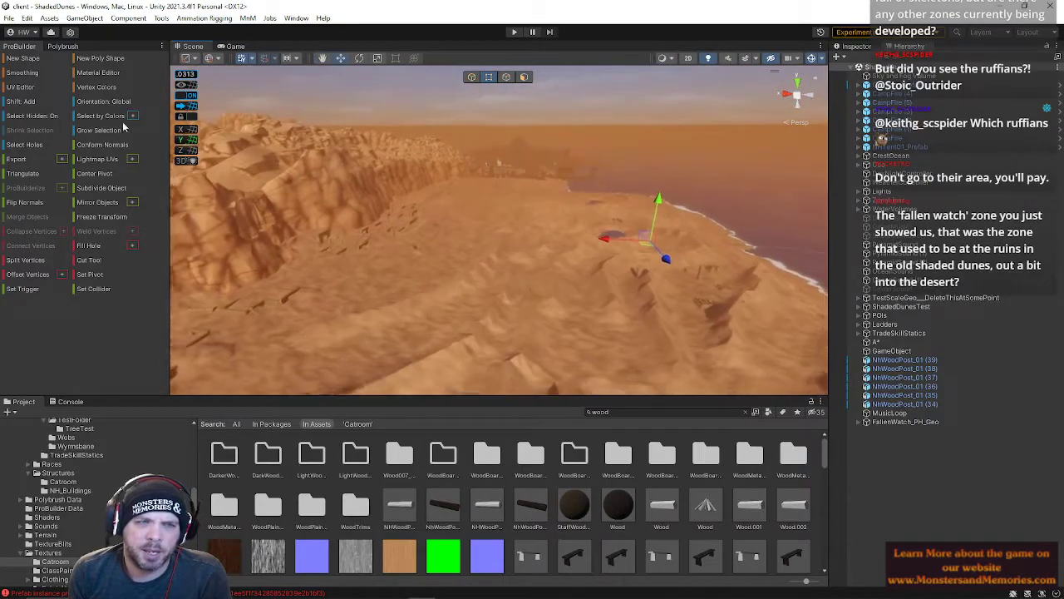
{"action": "left_click", "coordinate": [8, 18]}
{"action": "mouse_move", "coordinate": [51, 57]}
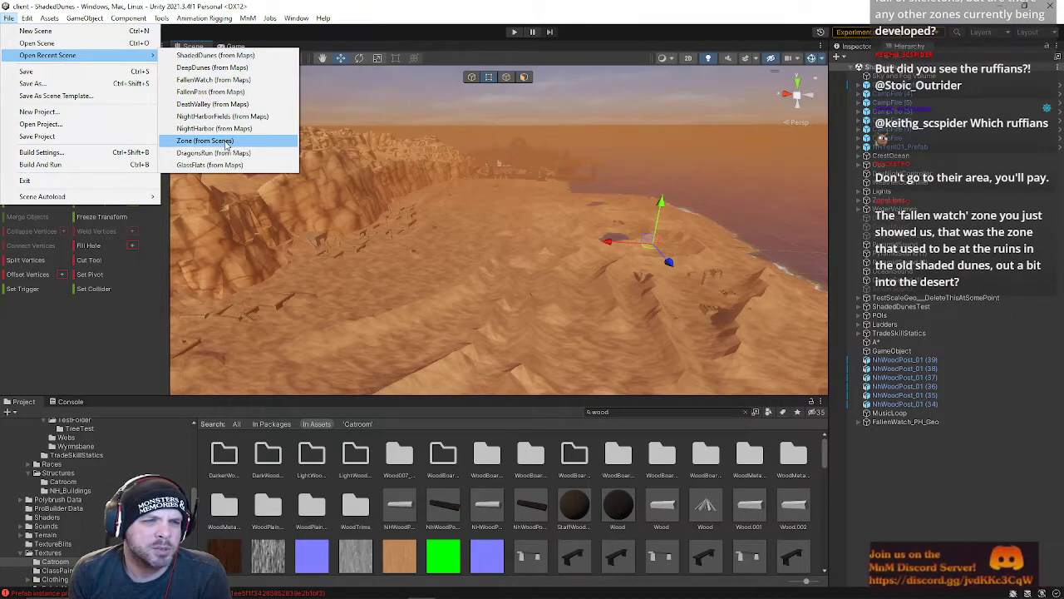
{"action": "left_click", "coordinate": [213, 155]}
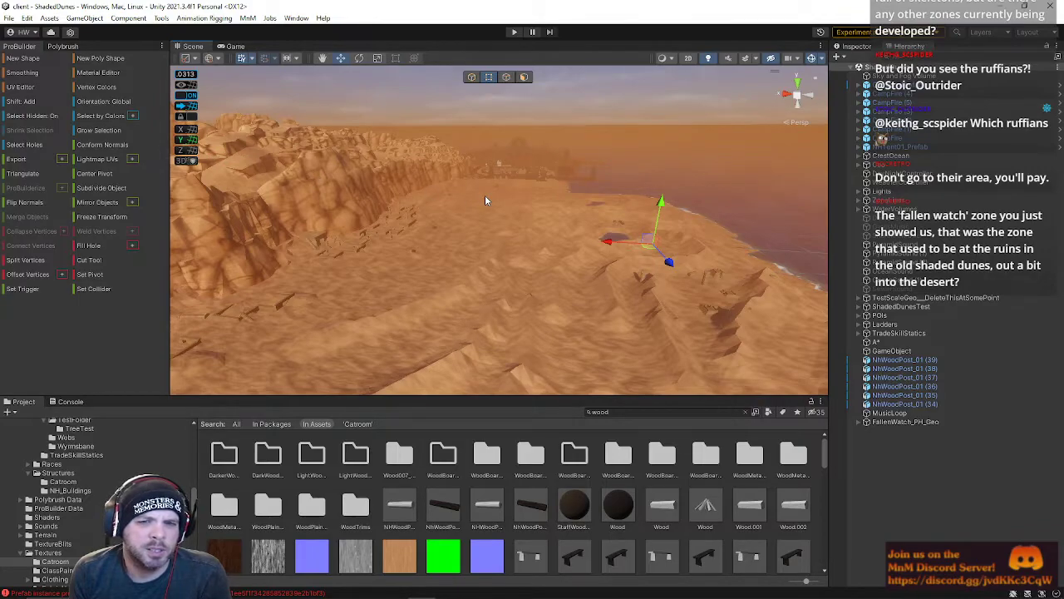
{"action": "right_click_drag", "start_coordinate": [484, 194], "coordinate": [509, 195]}
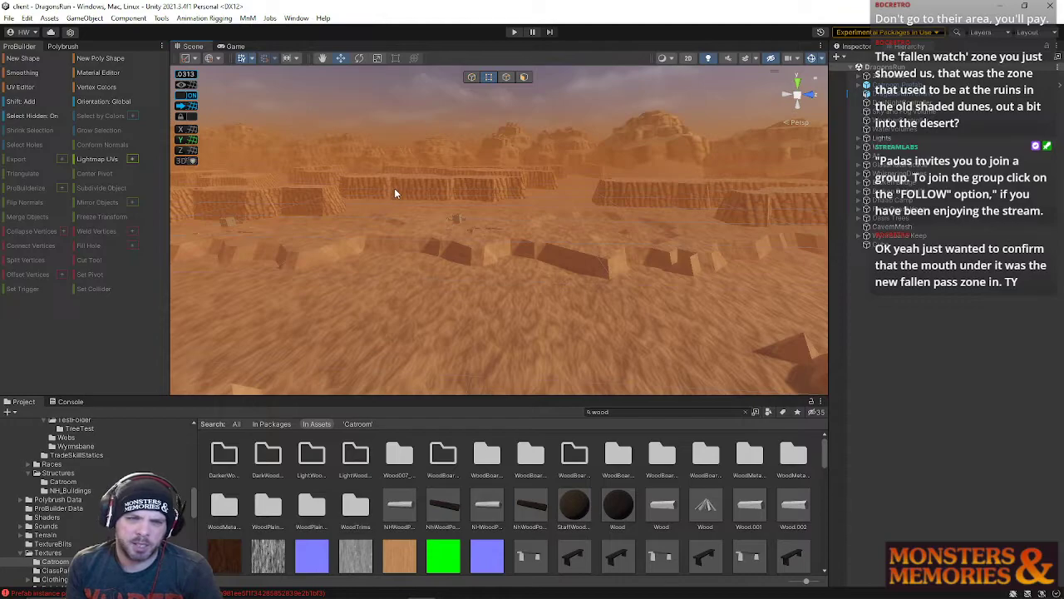
Step: Examine the DragonsRun terrain mesh, its plateau walls and the small keep on the desert floor
{"action": "left_click", "coordinate": [434, 191]}
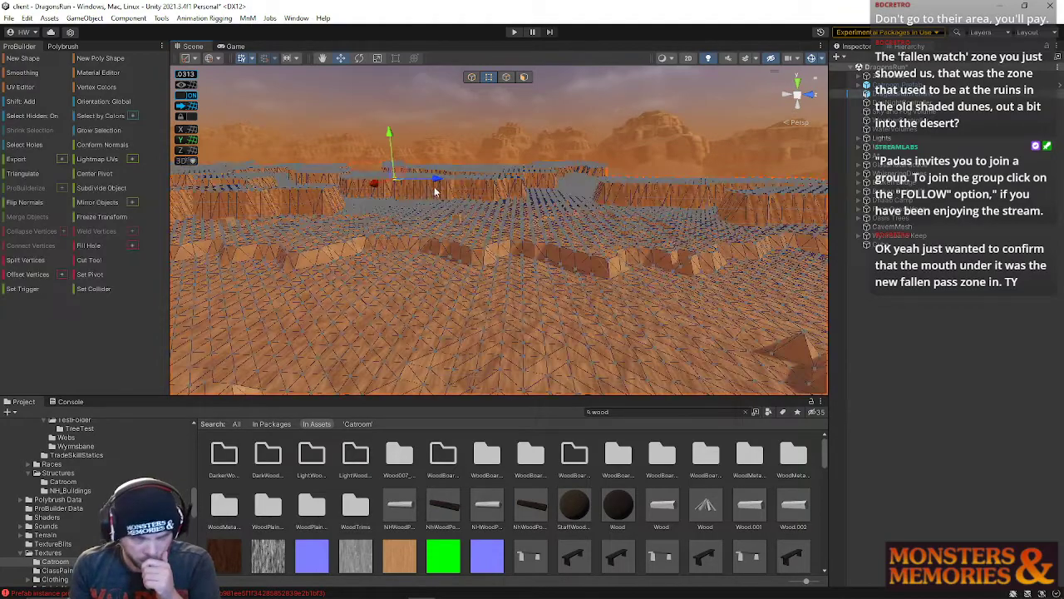
{"action": "left_click", "coordinate": [446, 103]}
{"action": "right_click_drag", "start_coordinate": [446, 103], "coordinate": [127, 266]}
{"action": "right_click_drag", "start_coordinate": [405, 156], "coordinate": [557, 157]}
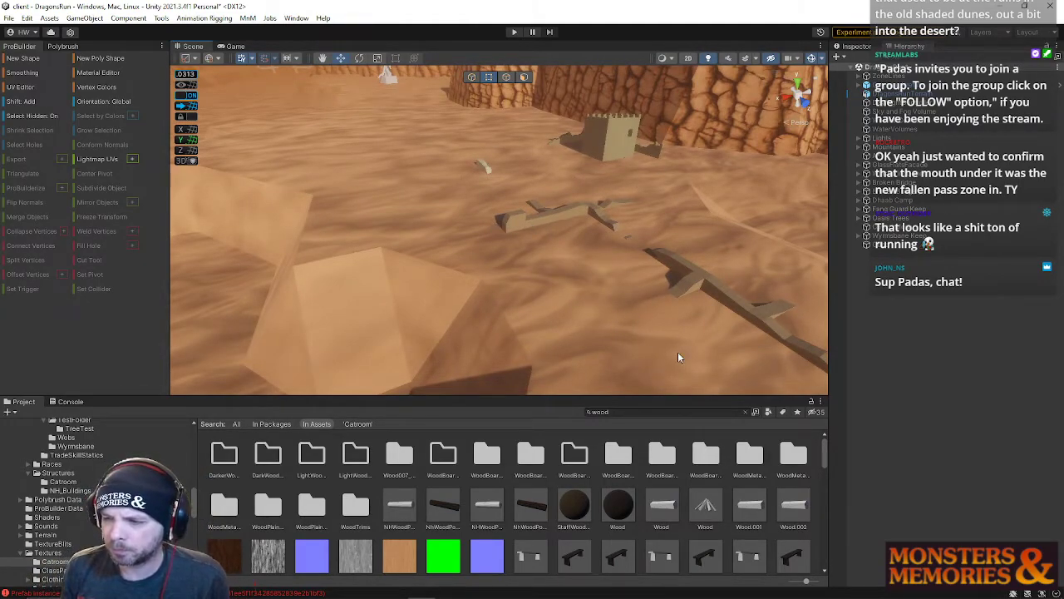
{"action": "right_click_drag", "start_coordinate": [621, 273], "coordinate": [476, 206]}
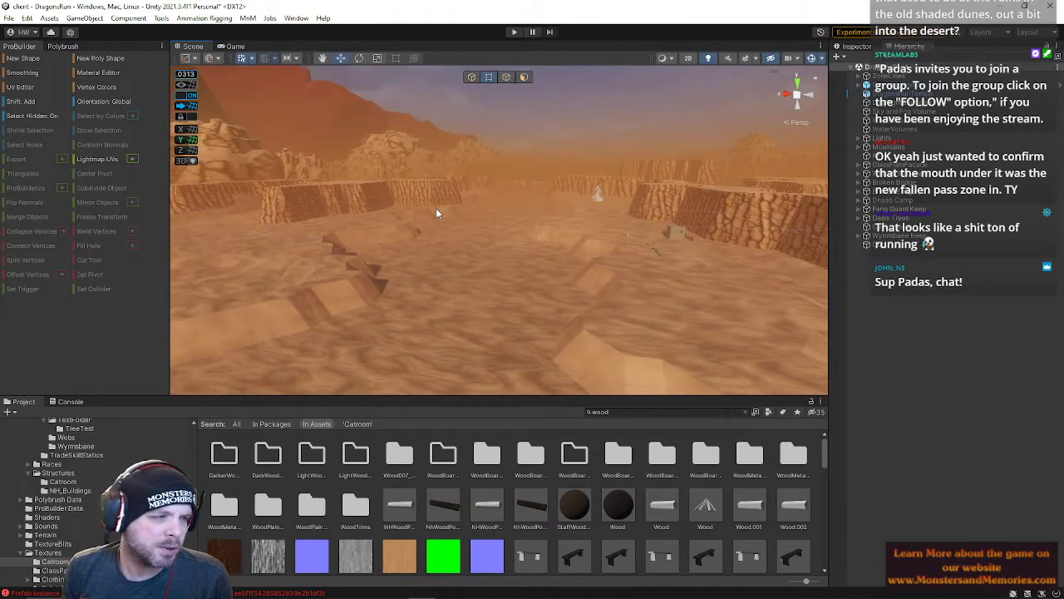
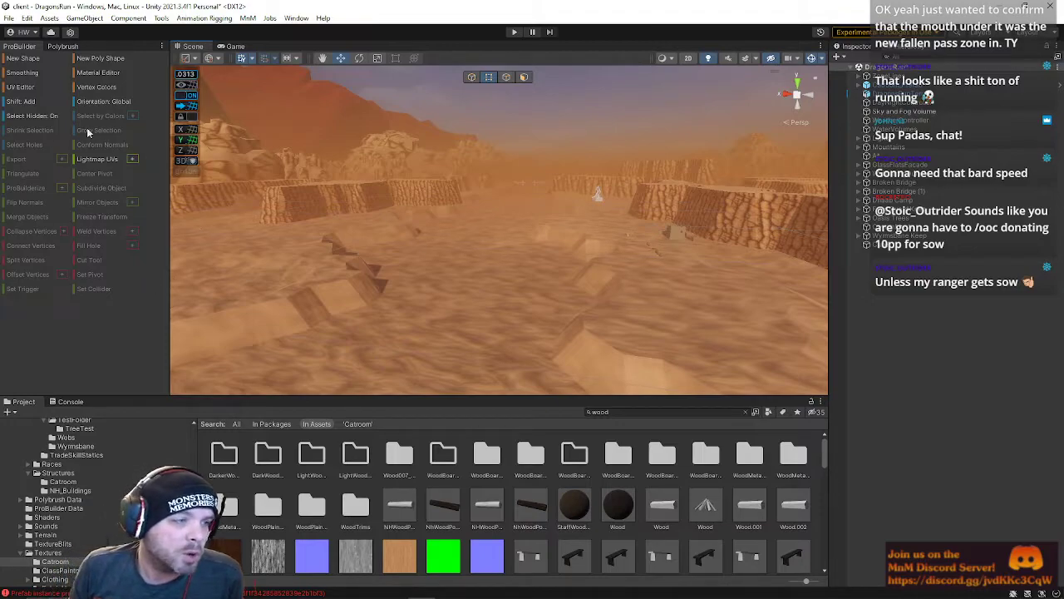
Step: Open the recent GlassFlats scene without saving DragonsRun and view its wide desert plain
{"action": "left_click", "coordinate": [8, 17]}
{"action": "mouse_move", "coordinate": [64, 55]}
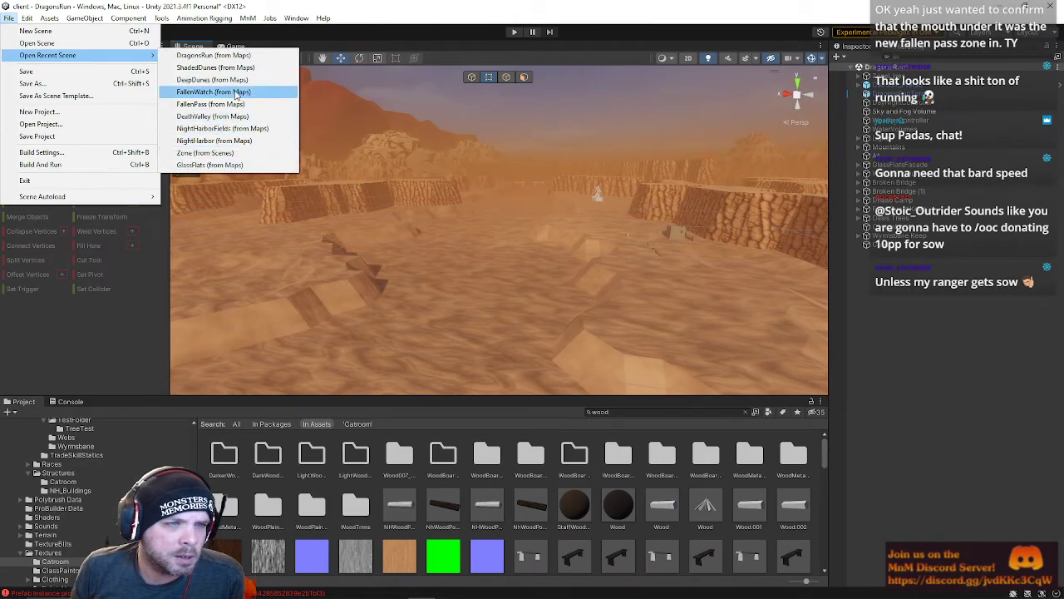
{"action": "left_click", "coordinate": [220, 165]}
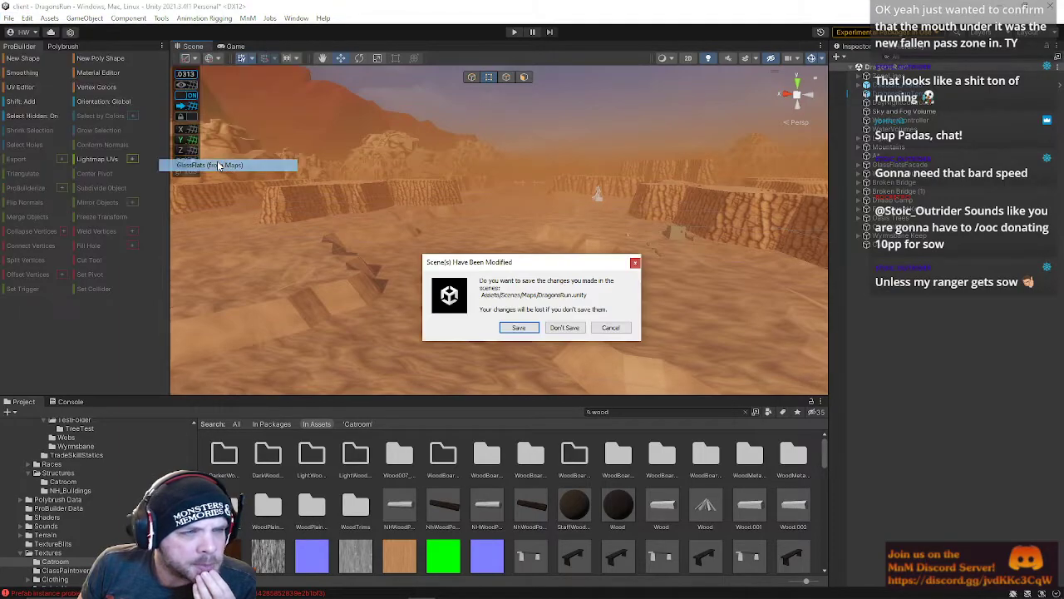
{"action": "left_click", "coordinate": [566, 330]}
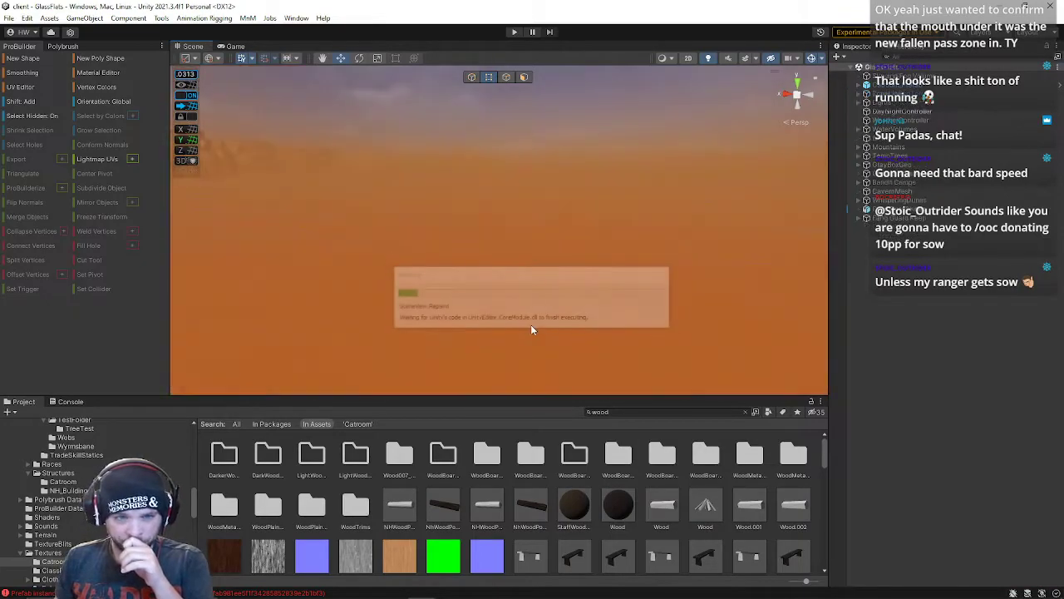
{"action": "mouse_move", "coordinate": [466, 233]}
{"action": "right_mouse_down"}
{"action": "mouse_move", "coordinate": [563, 176]}
{"action": "mouse_move", "coordinate": [656, 188]}
{"action": "mouse_move", "coordinate": [385, 224]}
{"action": "mouse_move", "coordinate": [399, 209]}
{"action": "mouse_move", "coordinate": [438, 228]}
{"action": "mouse_move", "coordinate": [390, 249]}
{"action": "mouse_move", "coordinate": [221, 277]}
{"action": "mouse_move", "coordinate": [229, 293]}
{"action": "mouse_move", "coordinate": [363, 302]}
{"action": "mouse_move", "coordinate": [363, 280]}
{"action": "mouse_move", "coordinate": [192, 212]}
{"action": "mouse_move", "coordinate": [178, 196]}
{"action": "mouse_move", "coordinate": [372, 232]}
{"action": "mouse_move", "coordinate": [760, 277]}
{"action": "mouse_move", "coordinate": [729, 280]}
{"action": "mouse_move", "coordinate": [760, 231]}
{"action": "mouse_move", "coordinate": [468, 227]}
{"action": "right_mouse_up"}
{"action": "scroll", "coordinate": [498, 200], "scroll_direction": "up", "scroll_amount": 3}
{"action": "key", "text": "w"}
{"action": "scroll", "coordinate": [364, 280], "scroll_direction": "up", "scroll_amount": 2}
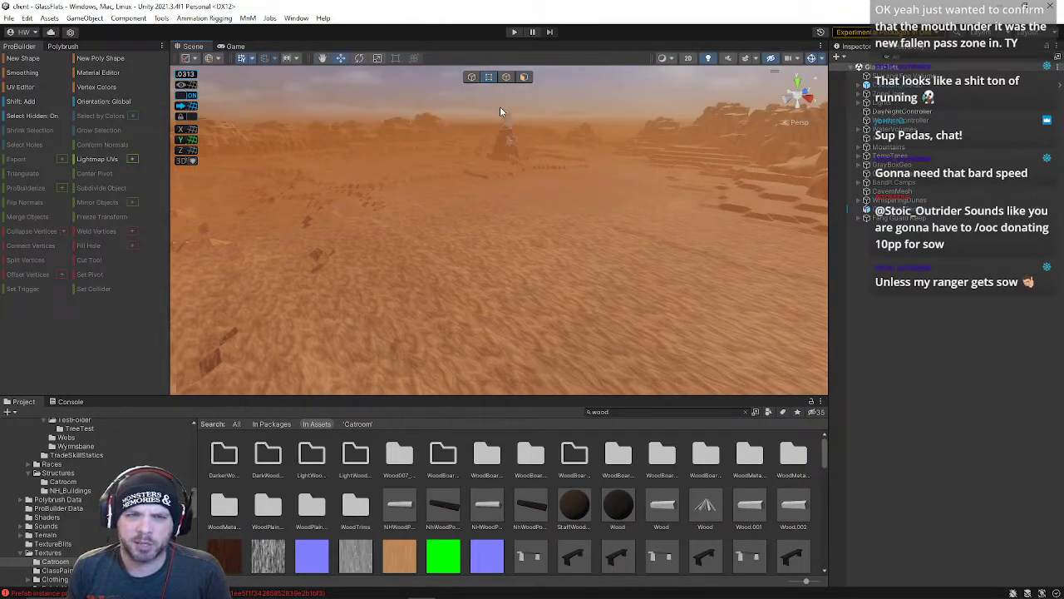
Step: Inspect the GlassFlats placeholder trees, the pale blocked-out structure and the surrounding cliffs
{"action": "right_click_drag", "start_coordinate": [655, 222], "coordinate": [422, 243]}
{"action": "right_click_drag", "start_coordinate": [360, 153], "coordinate": [577, 285]}
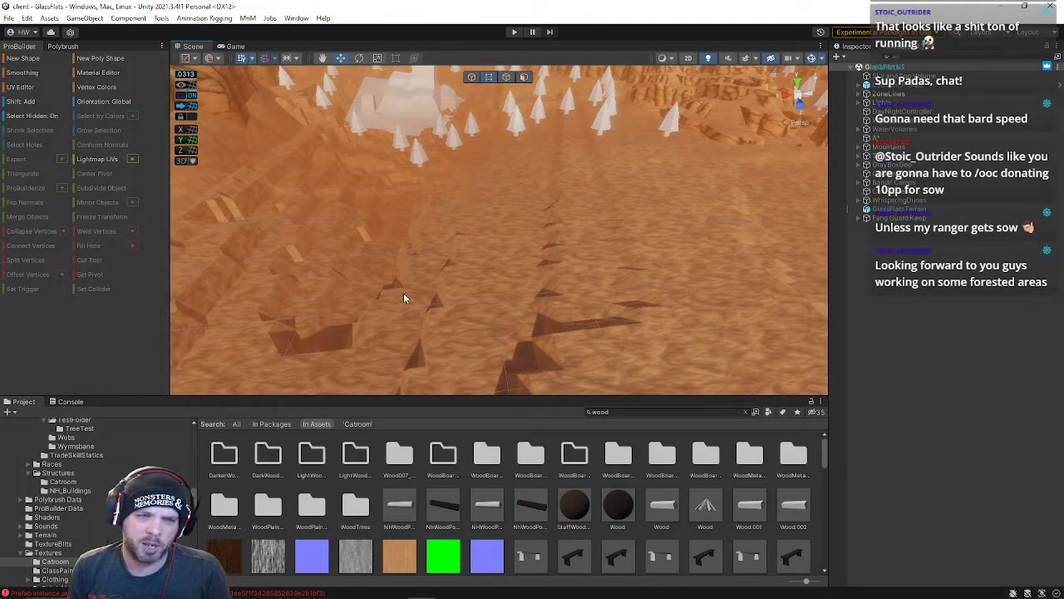
{"action": "right_click_drag", "start_coordinate": [614, 236], "coordinate": [545, 219]}
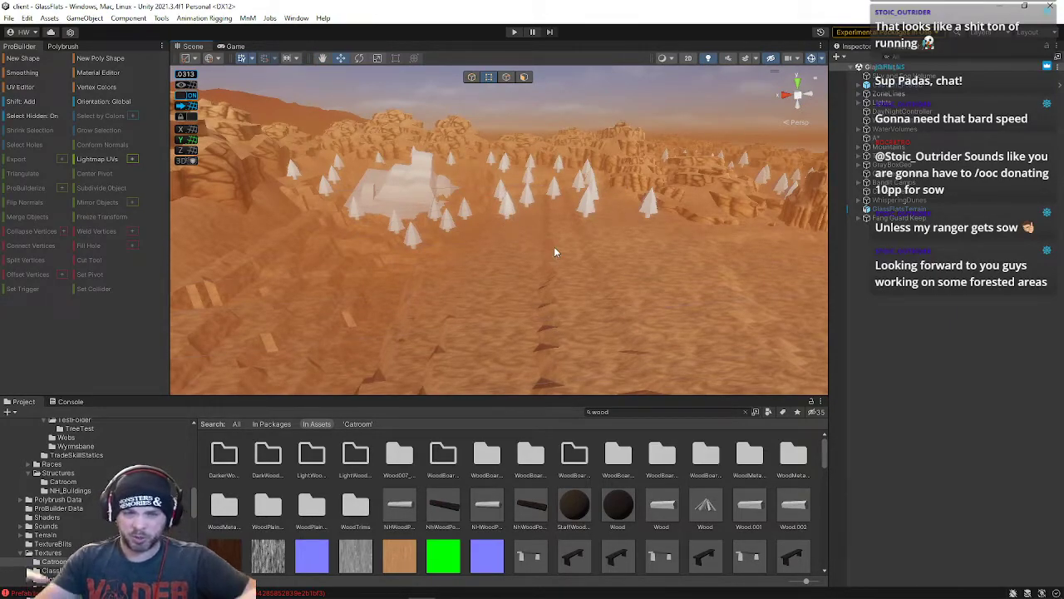
{"action": "key", "text": "w"}
{"action": "right_click_drag", "start_coordinate": [571, 252], "coordinate": [960, 173]}
{"action": "right_click_drag", "start_coordinate": [628, 218], "coordinate": [514, 157]}
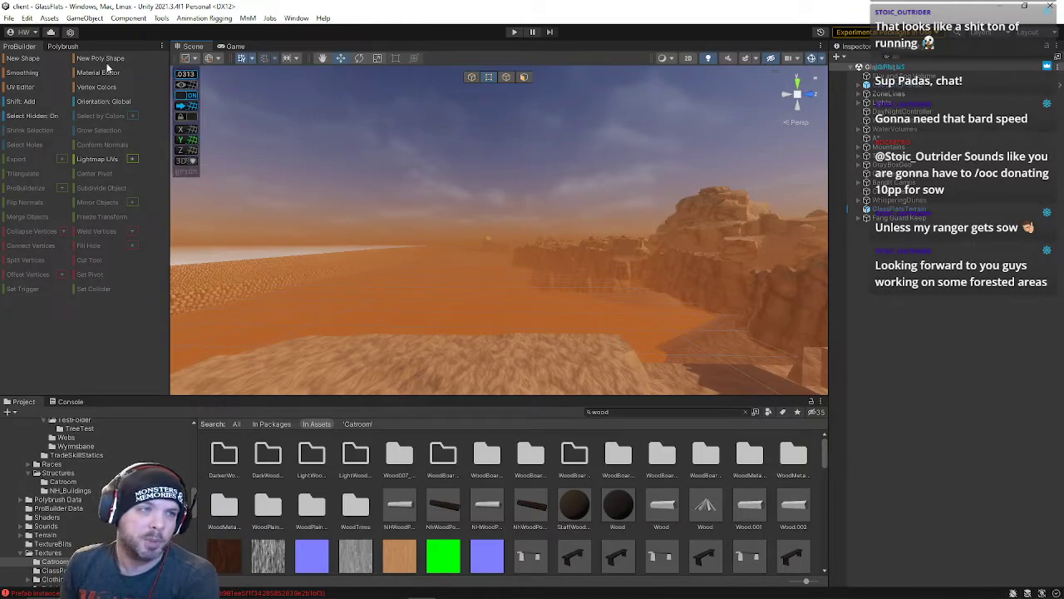
Step: Reopen the recent NightHarbor scene and view the walled city and its outer fields from above
{"action": "left_click", "coordinate": [8, 18]}
{"action": "mouse_move", "coordinate": [25, 56]}
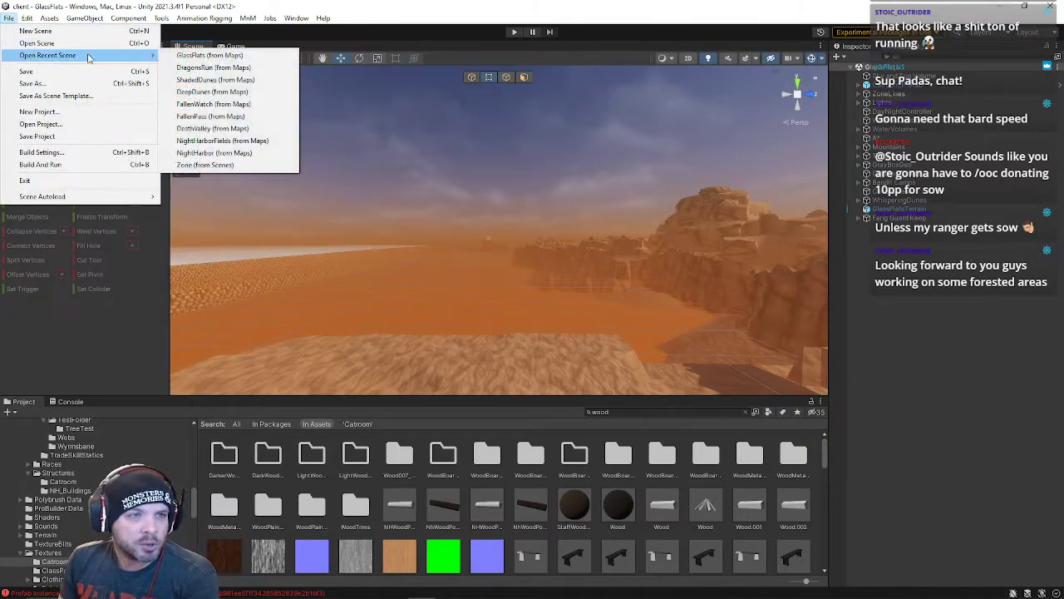
{"action": "left_click", "coordinate": [212, 153]}
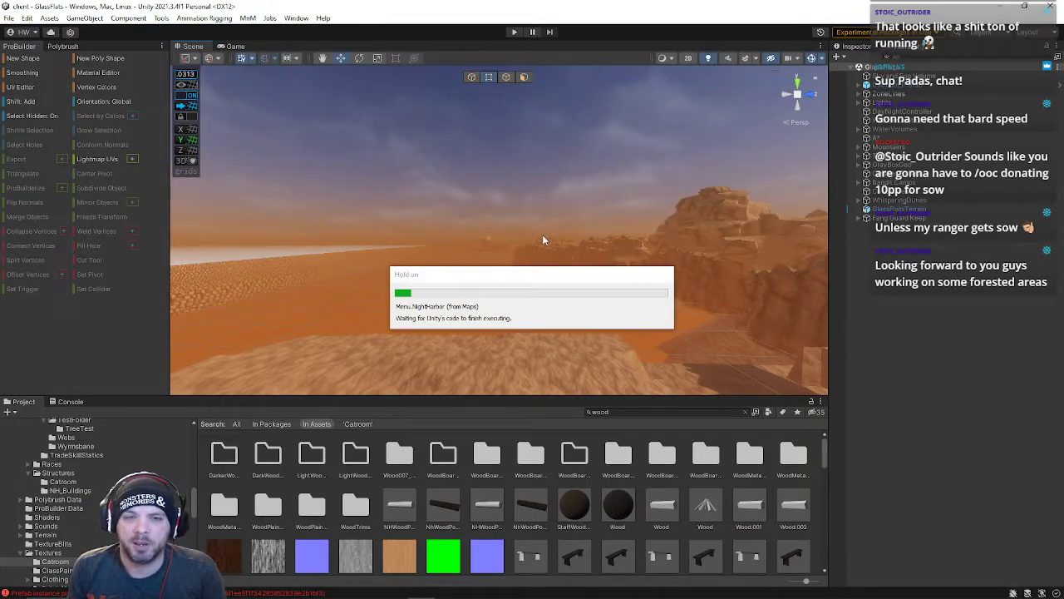
{"action": "right_click_drag", "start_coordinate": [532, 218], "coordinate": [255, 405]}
{"action": "key", "text": "w"}
{"action": "scroll", "coordinate": [501, 227], "scroll_direction": "up", "scroll_amount": 5}
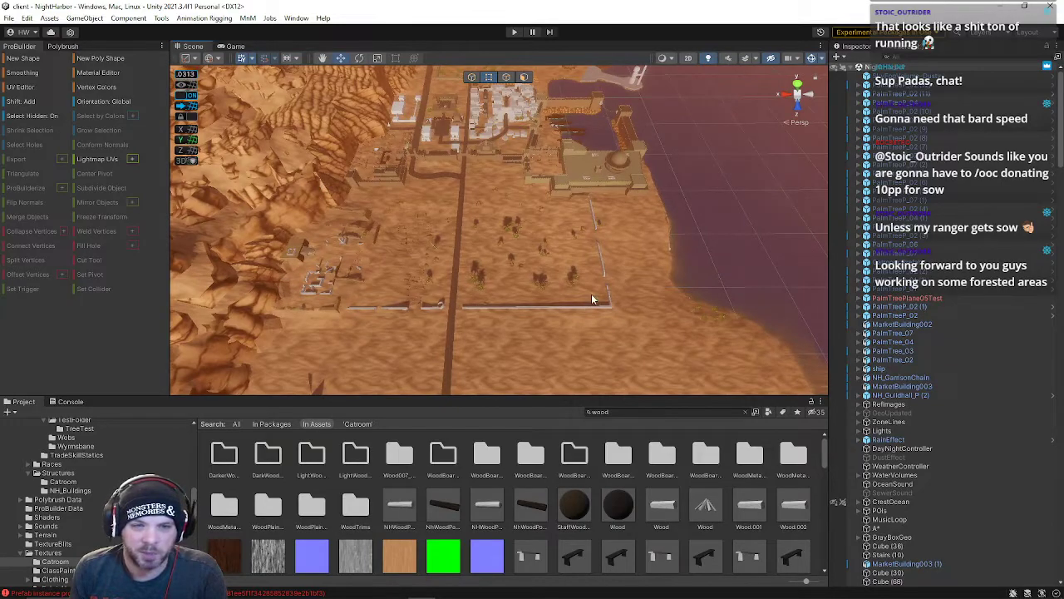
{"action": "right_click_drag", "start_coordinate": [418, 194], "coordinate": [423, 179]}
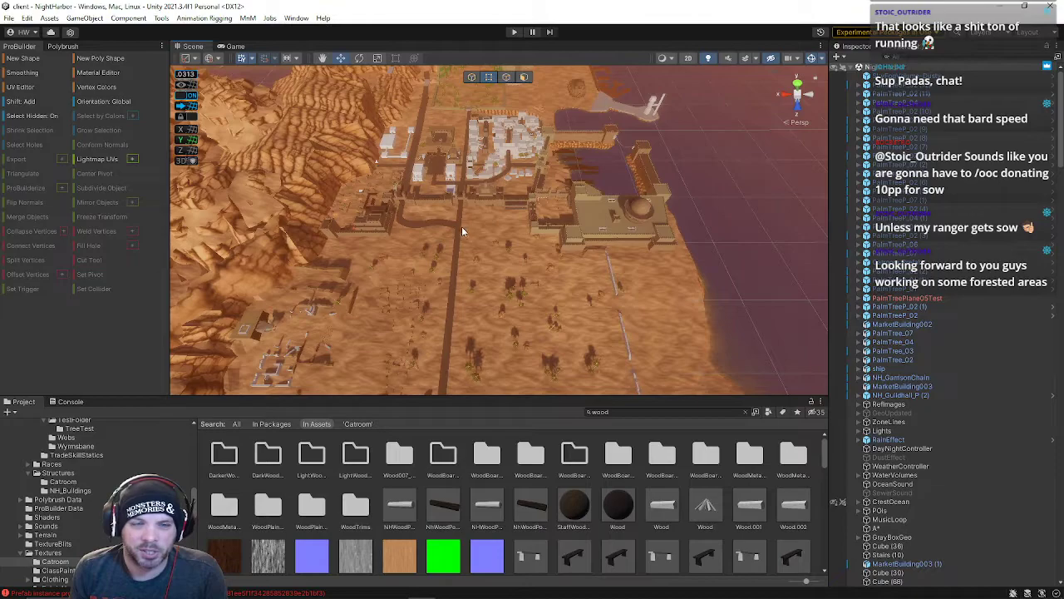
Step: Examine Night Harbor's walled city, from the front gate to the white placeholder buildings around the archway
{"action": "scroll", "coordinate": [462, 226], "scroll_direction": "up", "scroll_amount": 4}
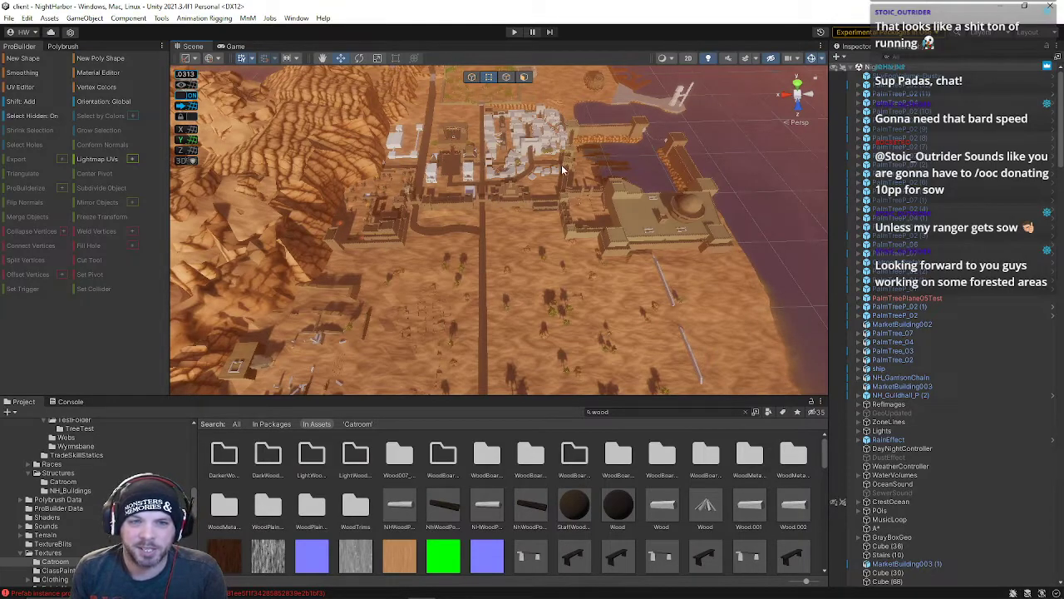
{"action": "scroll", "coordinate": [541, 187], "scroll_direction": "up", "scroll_amount": 3}
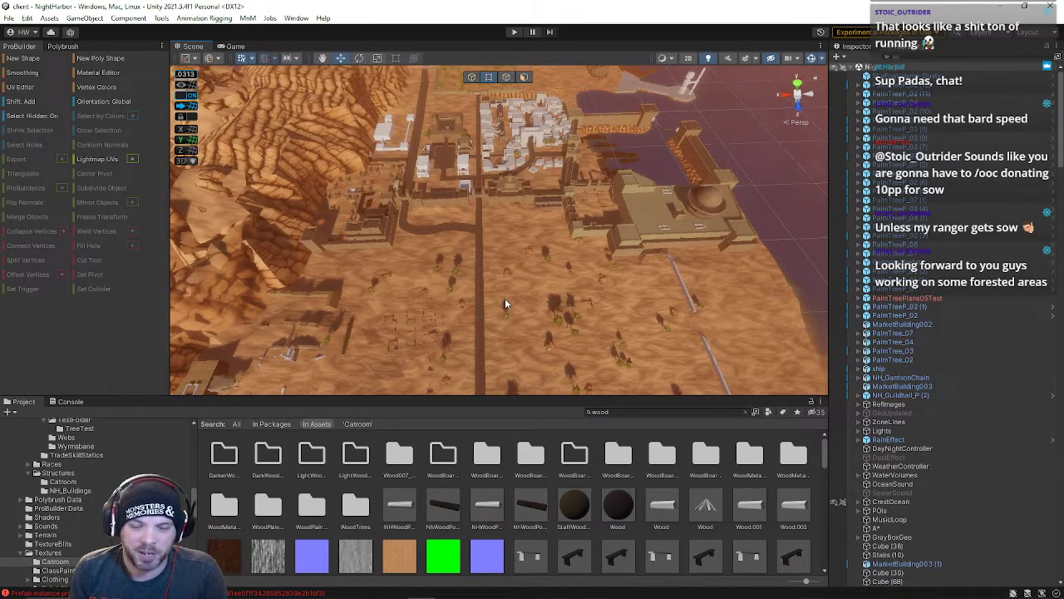
{"action": "right_click_drag", "start_coordinate": [503, 302], "coordinate": [511, 245]}
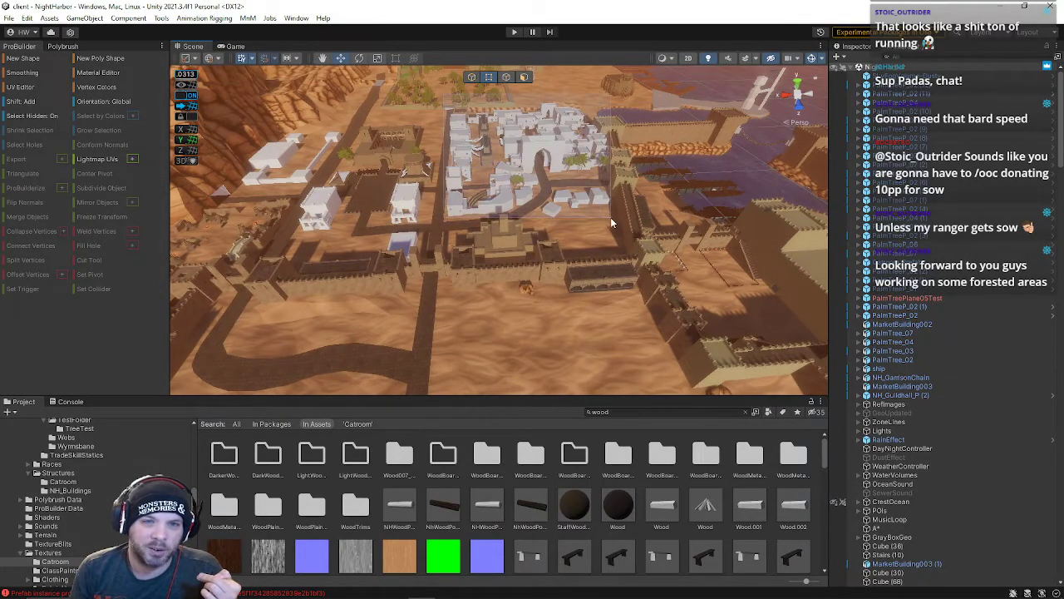
{"action": "left_click_drag", "start_coordinate": [610, 217], "coordinate": [610, 217]}
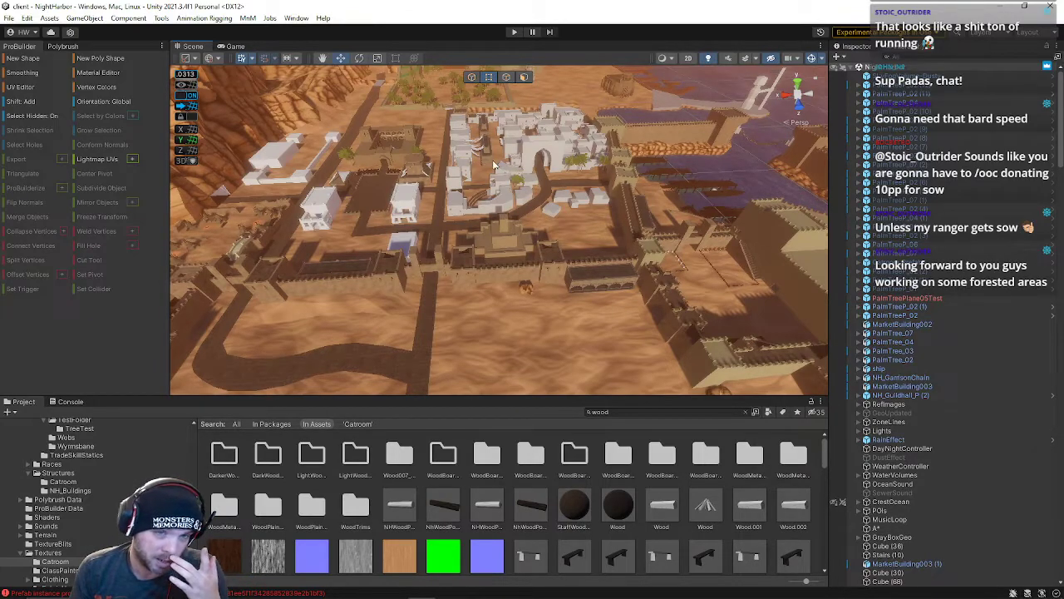
{"action": "left_click_drag", "start_coordinate": [330, 134], "coordinate": [630, 251]}
{"action": "right_click_drag", "start_coordinate": [590, 267], "coordinate": [573, 202]}
{"action": "key", "text": "w"}
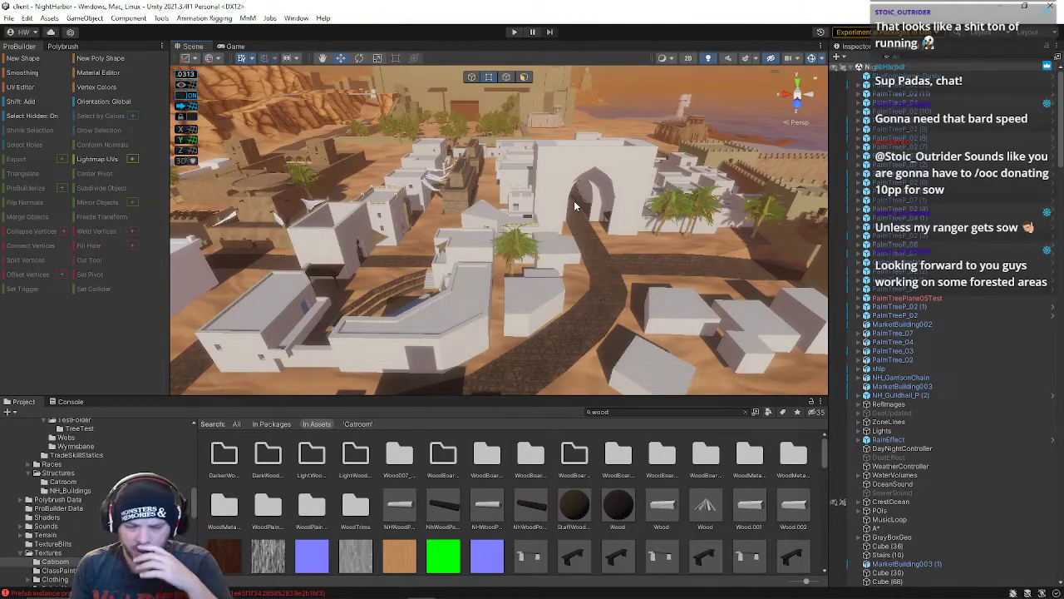
{"action": "right_click_drag", "start_coordinate": [586, 208], "coordinate": [364, 291]}
{"action": "key", "text": "w"}
{"action": "key", "text": "s"}
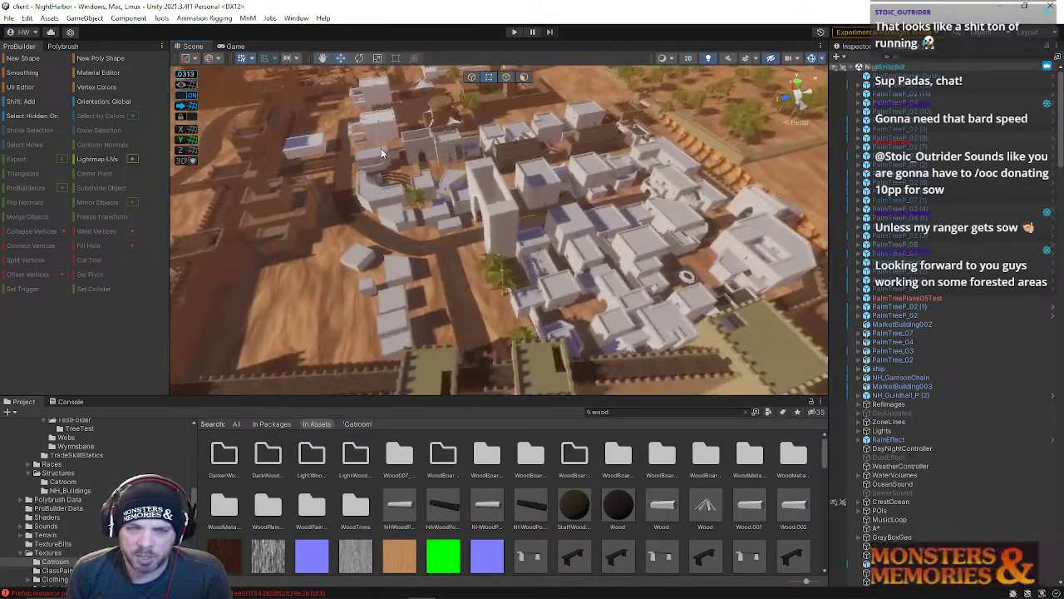
Step: Inspect the palm-dotted desert outside the walls, the coastal rock formations and the road approaching the city
{"action": "right_click_drag", "start_coordinate": [573, 192], "coordinate": [288, 121]}
{"action": "key", "text": "w"}
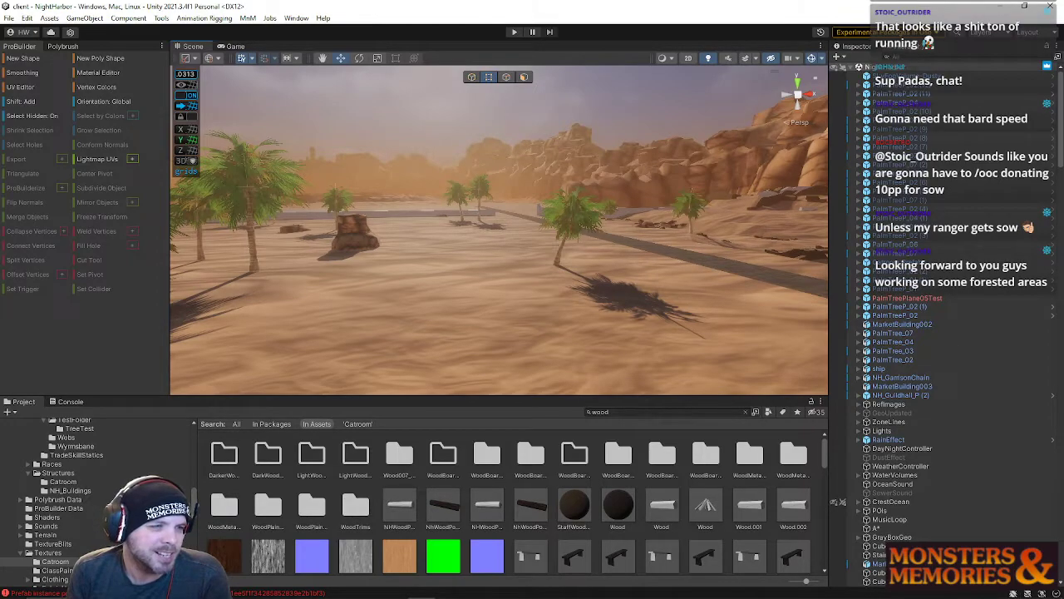
{"action": "right_click_drag", "start_coordinate": [520, 333], "coordinate": [422, 362]}
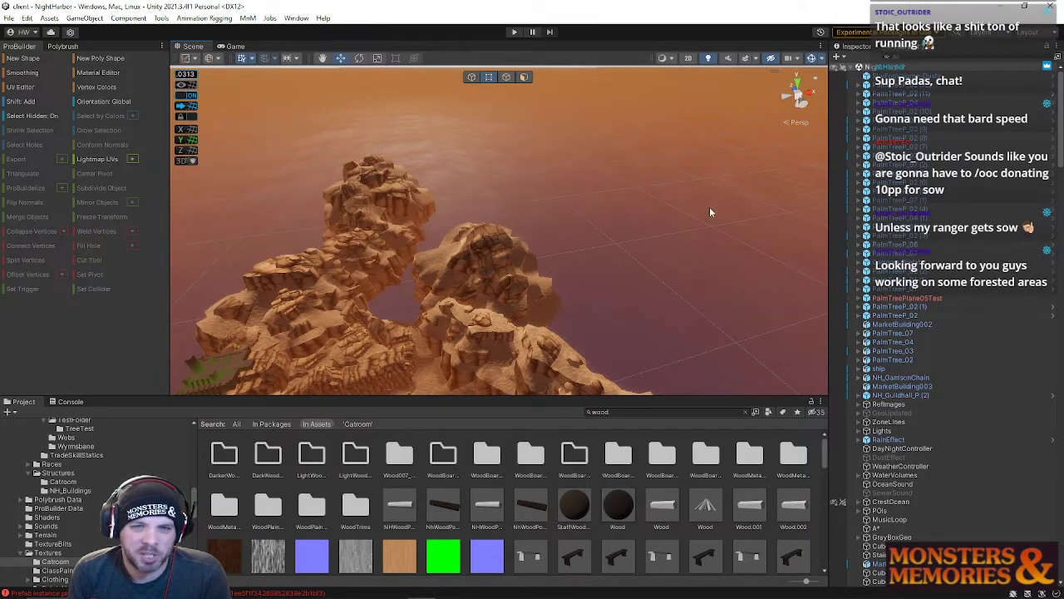
{"action": "right_click_drag", "start_coordinate": [481, 258], "coordinate": [341, 144]}
{"action": "right_click_drag", "start_coordinate": [513, 220], "coordinate": [504, 248]}
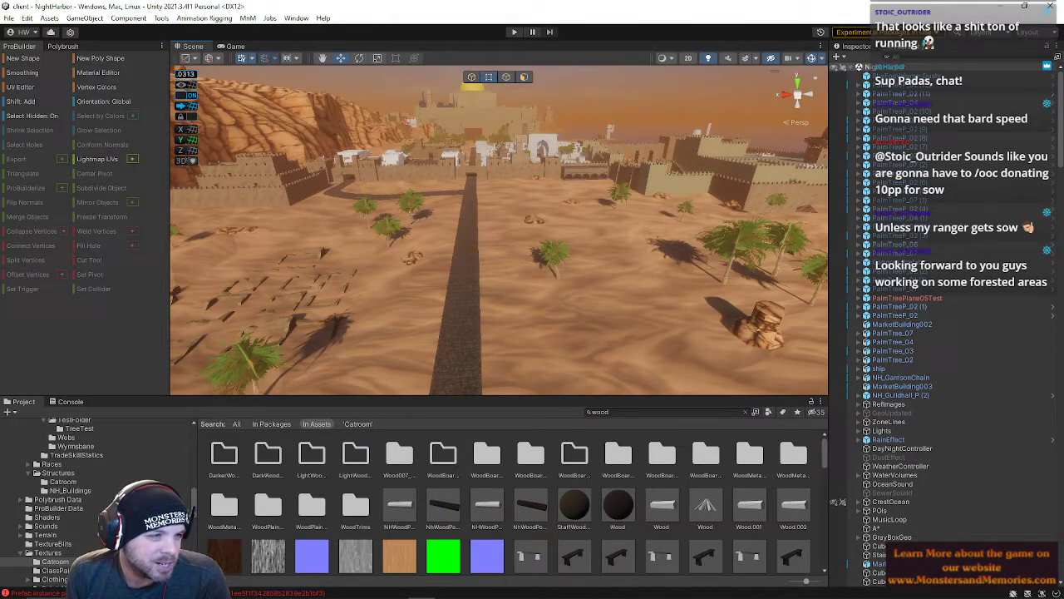
Step: Lower one rock of the small cluster outside the city walls deeper into the sand in object selection mode, and deselect it
{"action": "right_click_drag", "start_coordinate": [348, 229], "coordinate": [532, 285]}
{"action": "left_click", "coordinate": [529, 286]}
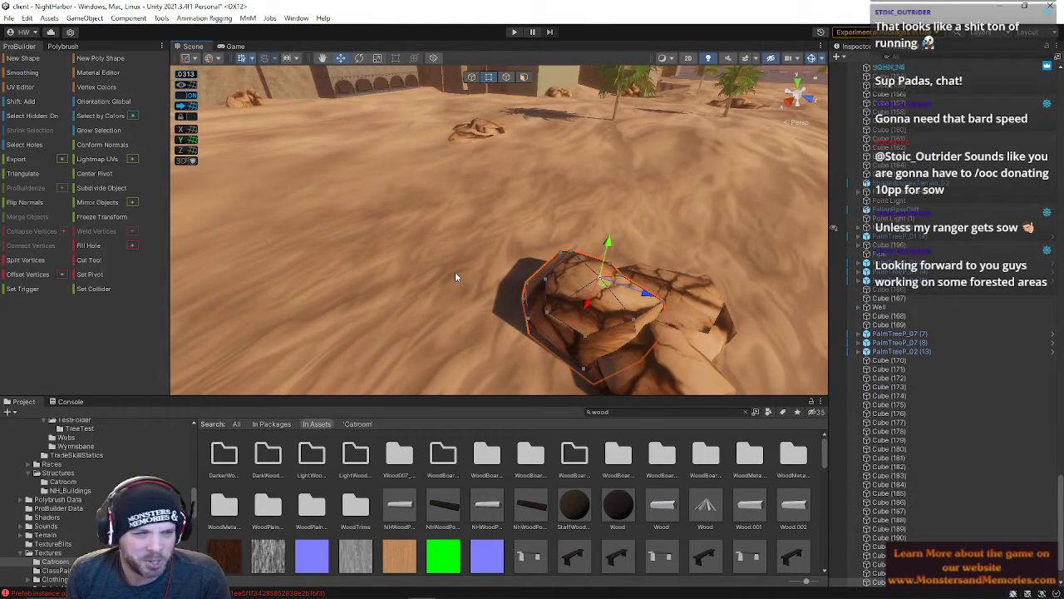
{"action": "left_click", "coordinate": [472, 77]}
{"action": "key", "text": "f"}
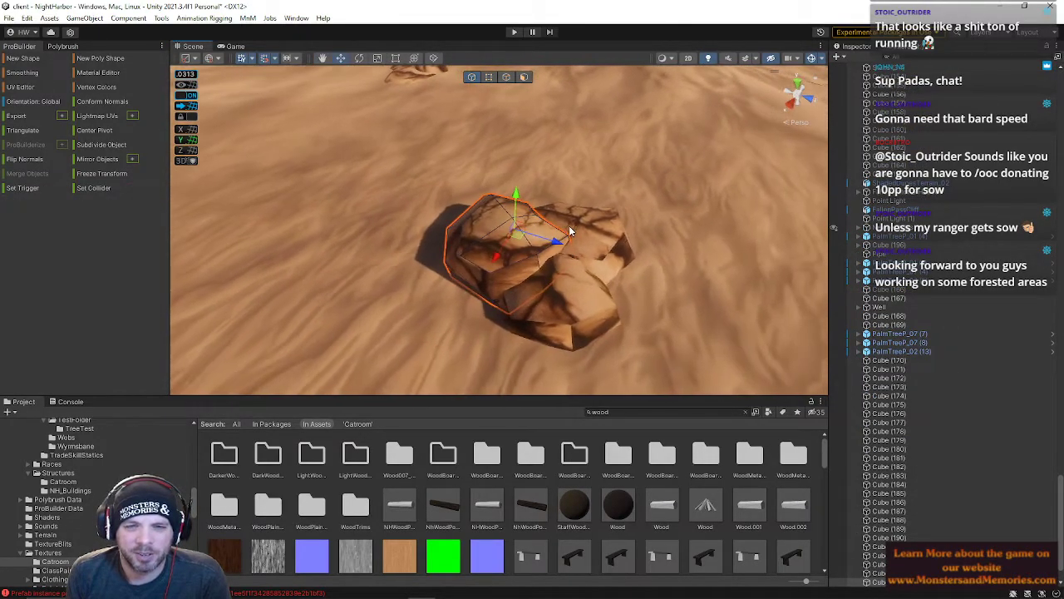
{"action": "right_click_drag", "start_coordinate": [493, 258], "coordinate": [473, 221]}
{"action": "key", "text": "q"}
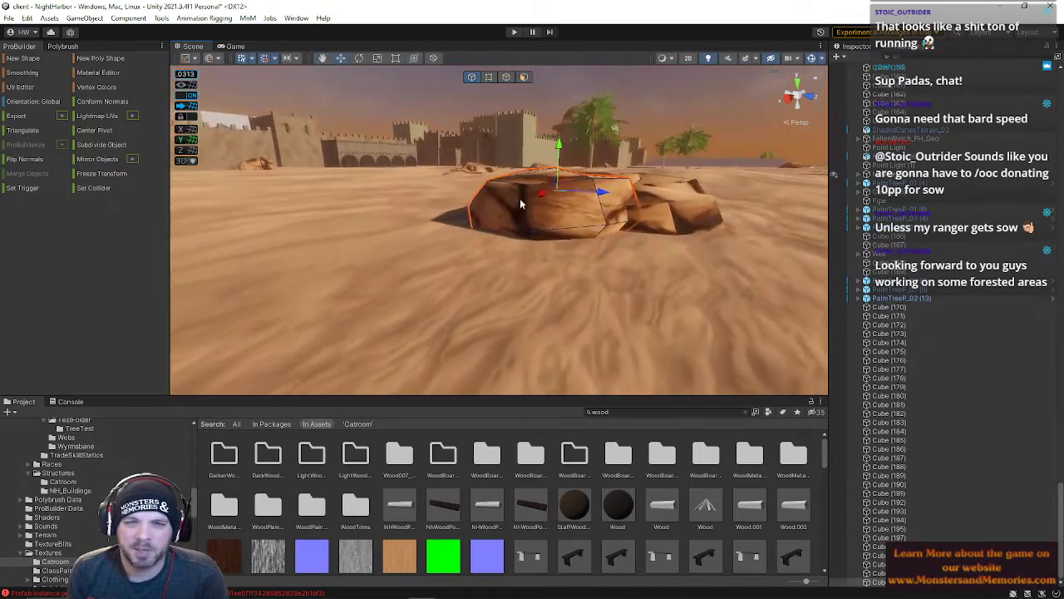
{"action": "key", "text": "w"}
{"action": "left_click_drag", "start_coordinate": [559, 151], "coordinate": [557, 170]}
{"action": "left_click", "coordinate": [443, 88]}
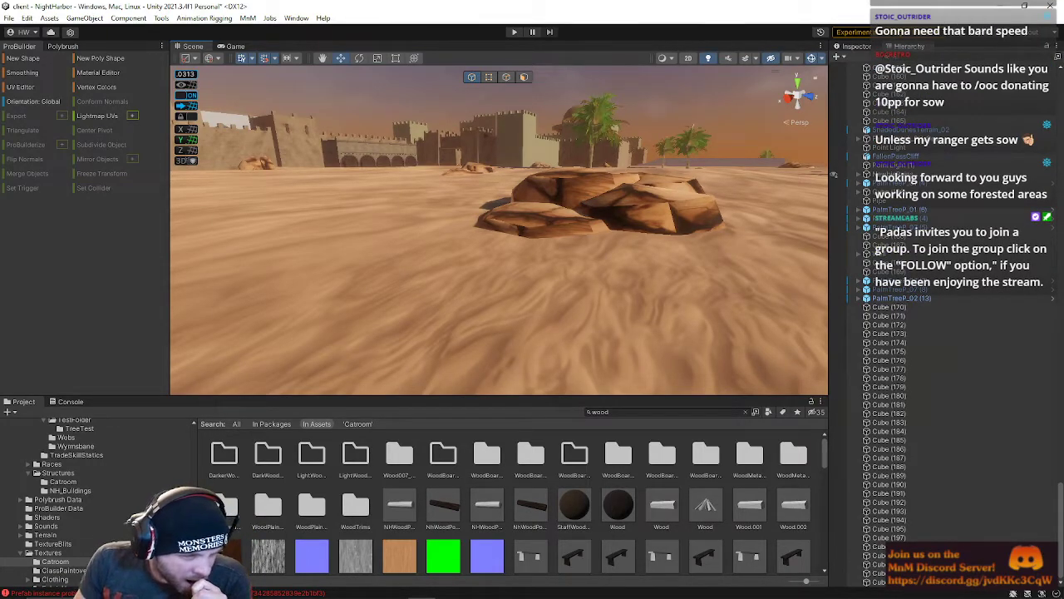
Step: Open the recent DragonsRun scene without saving the changes made to NightHarbor
{"action": "right_click_drag", "start_coordinate": [479, 271], "coordinate": [279, 264]}
{"action": "key", "text": "s"}
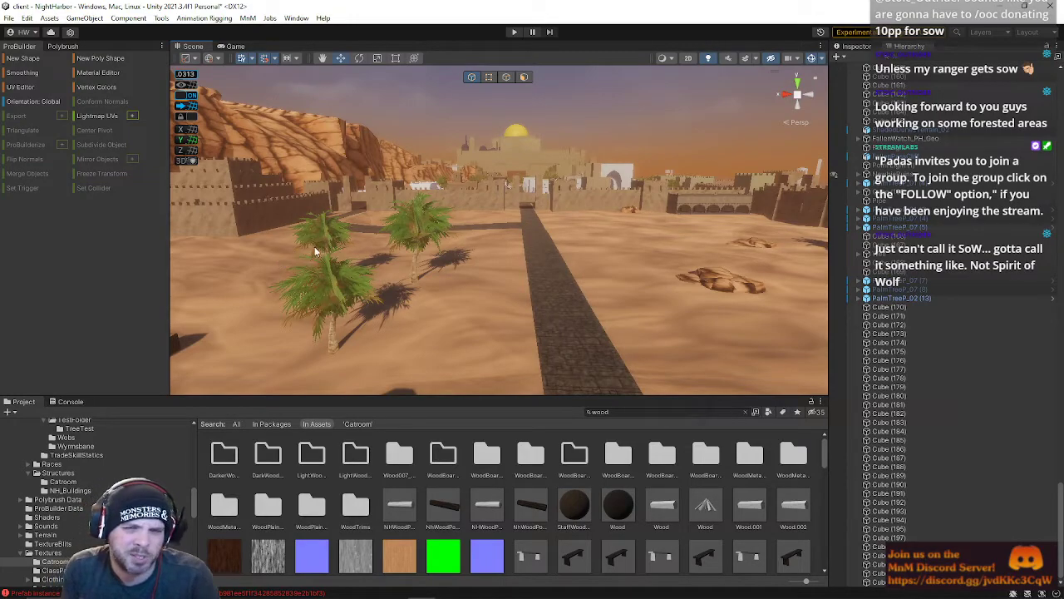
{"action": "right_click_drag", "start_coordinate": [455, 130], "coordinate": [225, 123]}
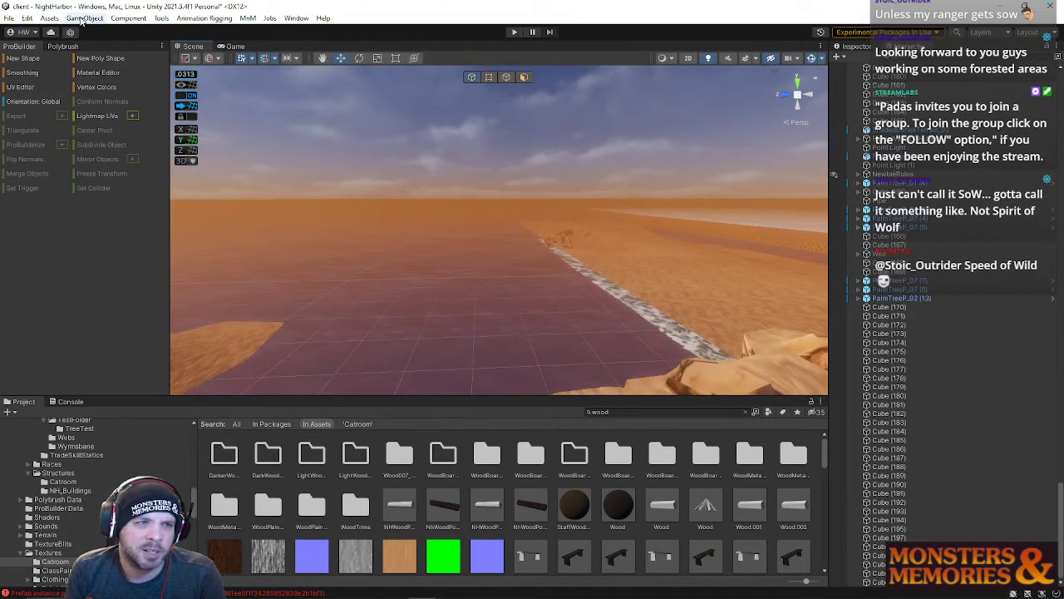
{"action": "left_click", "coordinate": [8, 19]}
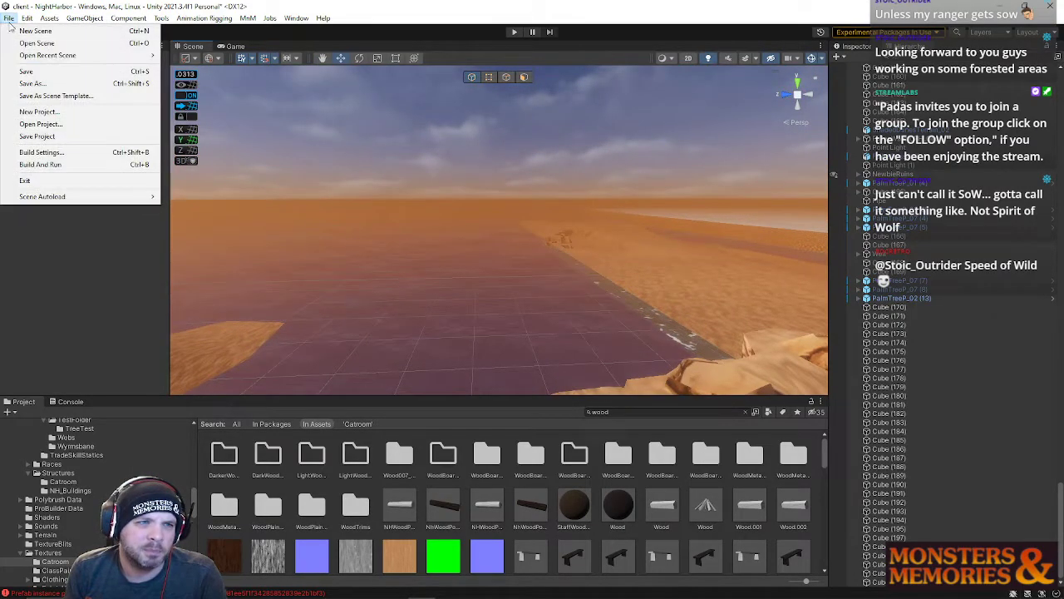
{"action": "mouse_move", "coordinate": [83, 55]}
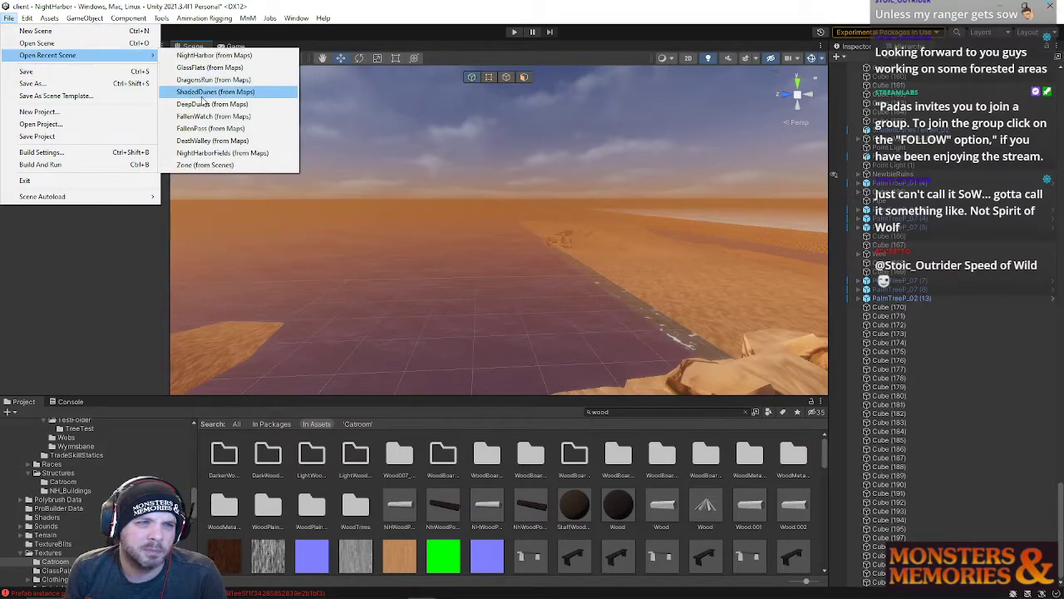
{"action": "left_click", "coordinate": [205, 80]}
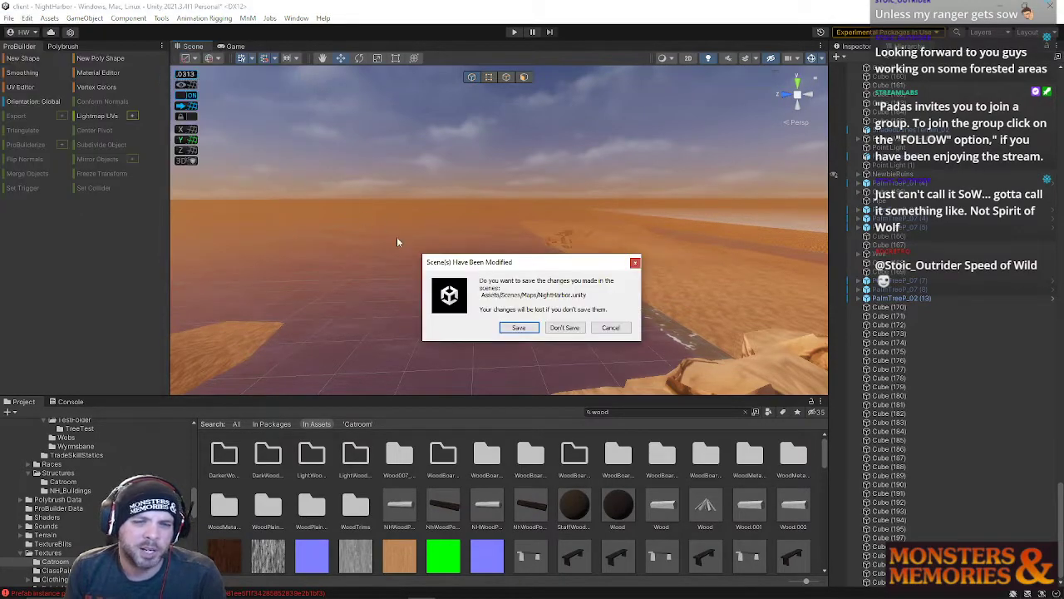
{"action": "left_click", "coordinate": [562, 328]}
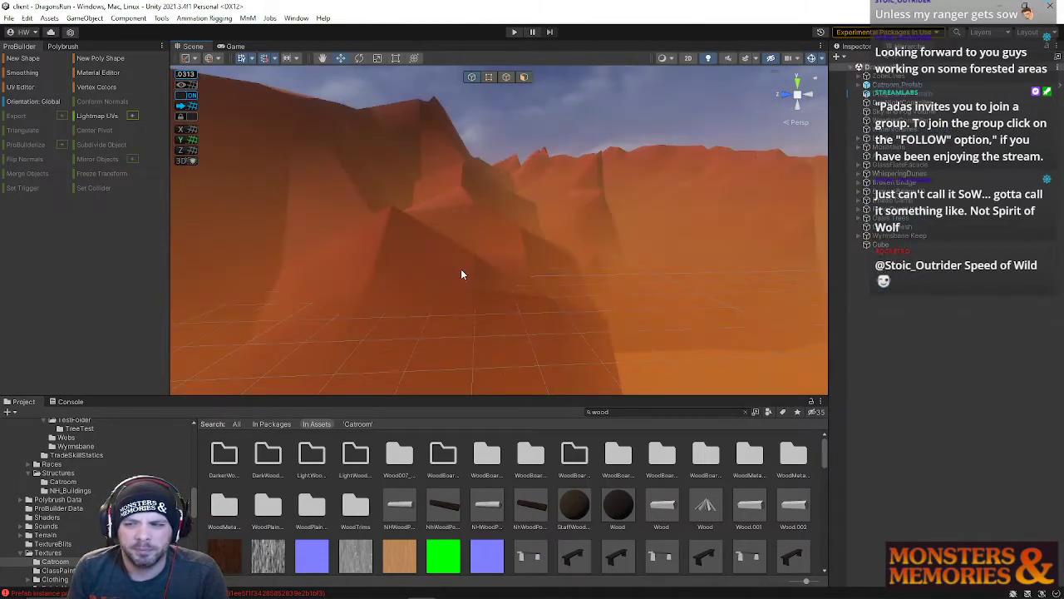
Step: Examine DragonsRun's layered rock formations, canyon ridges and distant red mountains from above
{"action": "right_click_drag", "start_coordinate": [484, 245], "coordinate": [507, 233]}
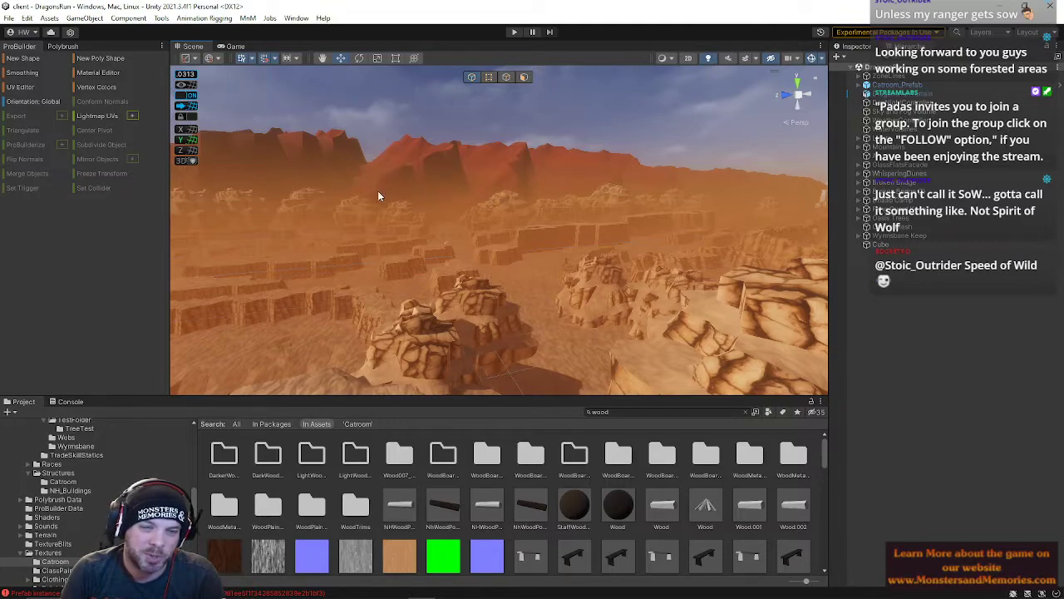
{"action": "right_click_drag", "start_coordinate": [415, 199], "coordinate": [345, 169]}
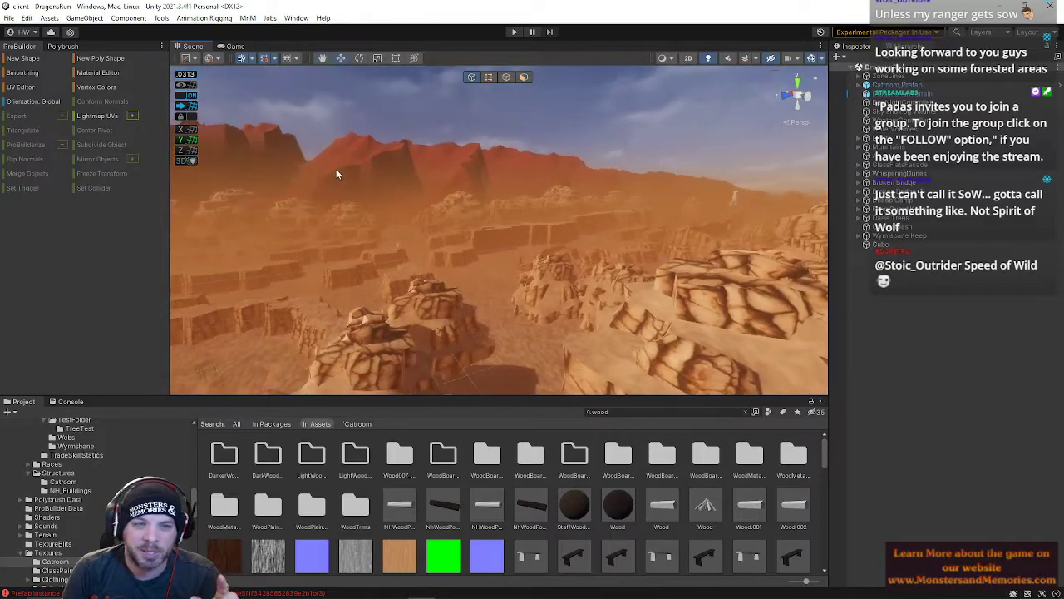
{"action": "right_click_drag", "start_coordinate": [357, 230], "coordinate": [300, 183]}
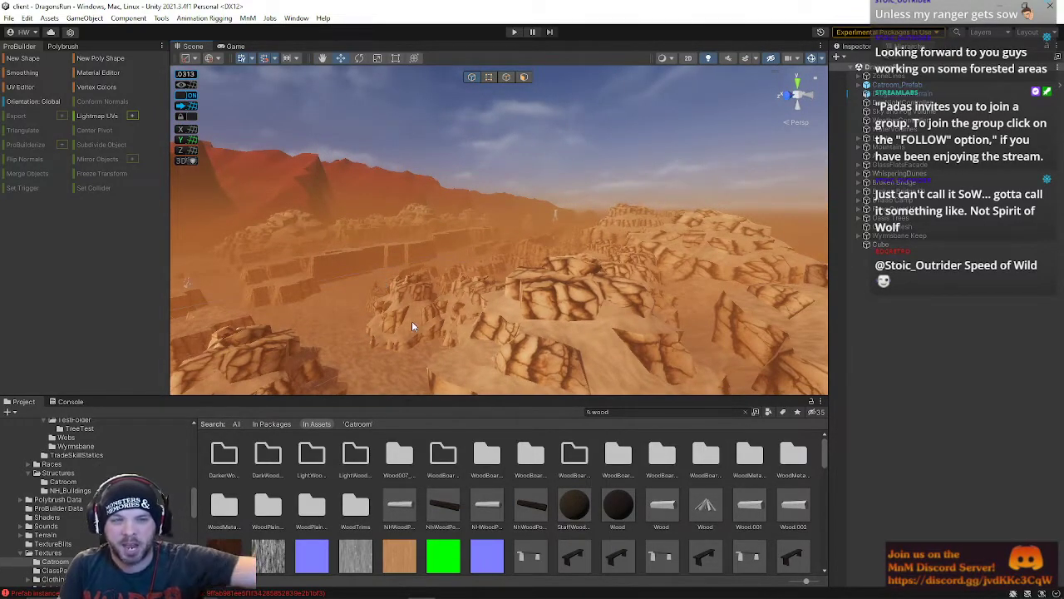
{"action": "right_click_drag", "start_coordinate": [412, 321], "coordinate": [233, 173]}
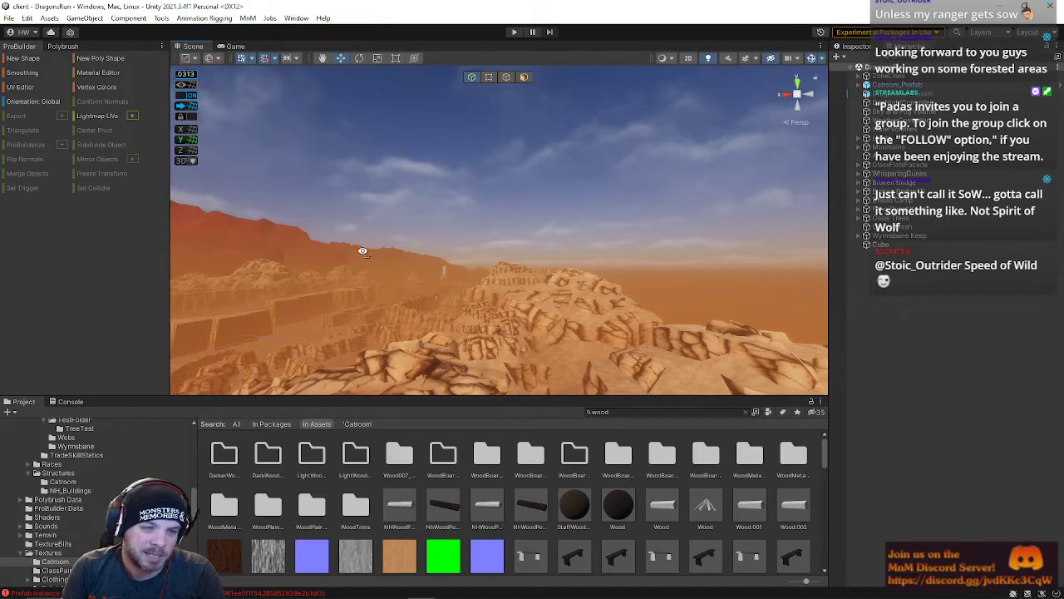
{"action": "right_click_drag", "start_coordinate": [354, 255], "coordinate": [445, 257]}
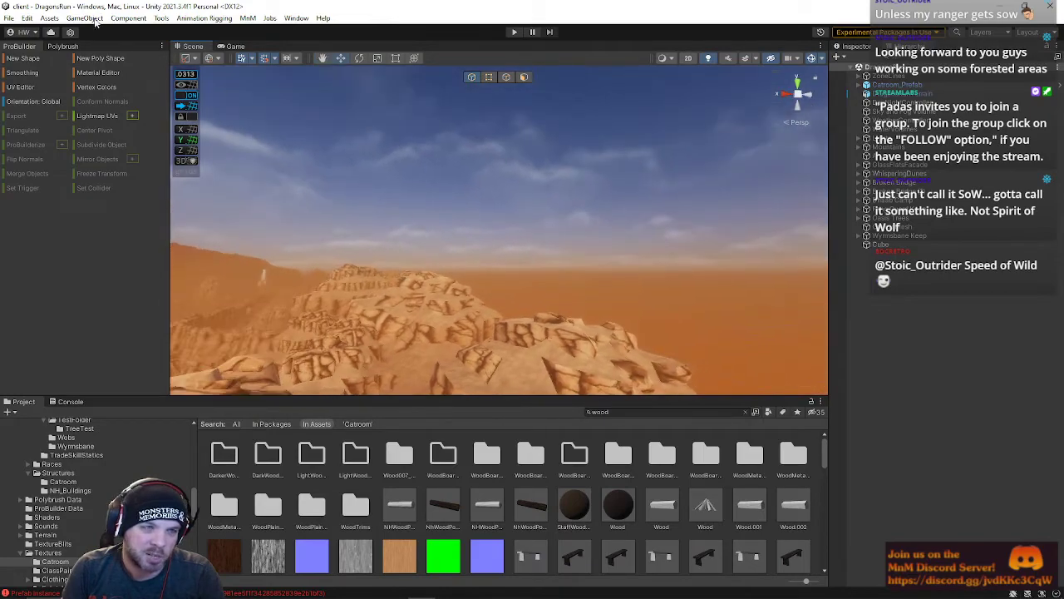
Step: Reopen the recent NightHarbor scene and bring the palm-dotted desert outside the city walls into view
{"action": "left_click", "coordinate": [9, 18]}
{"action": "mouse_move", "coordinate": [46, 56]}
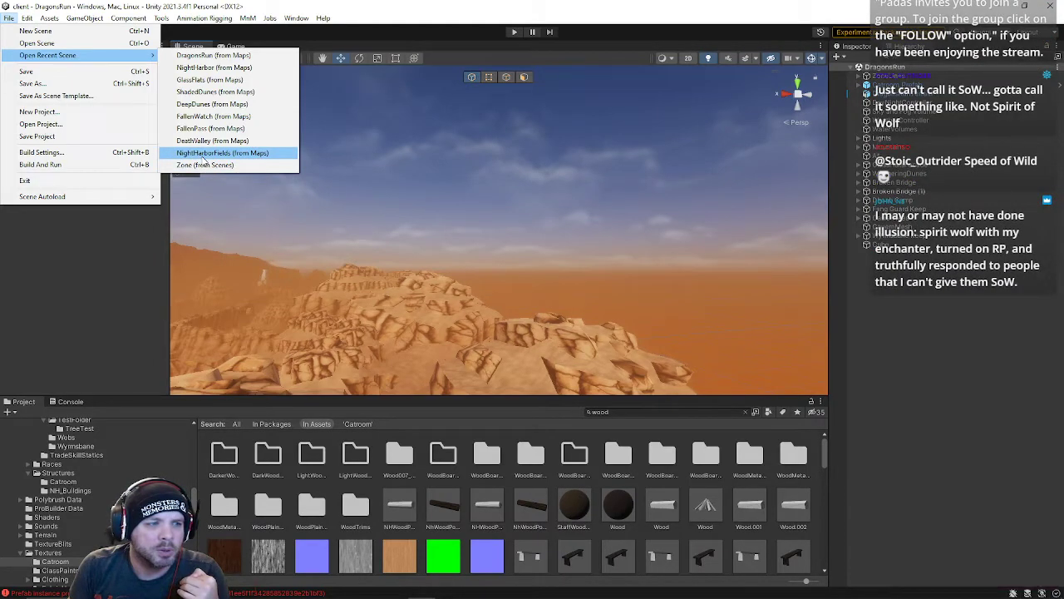
{"action": "left_click", "coordinate": [209, 71]}
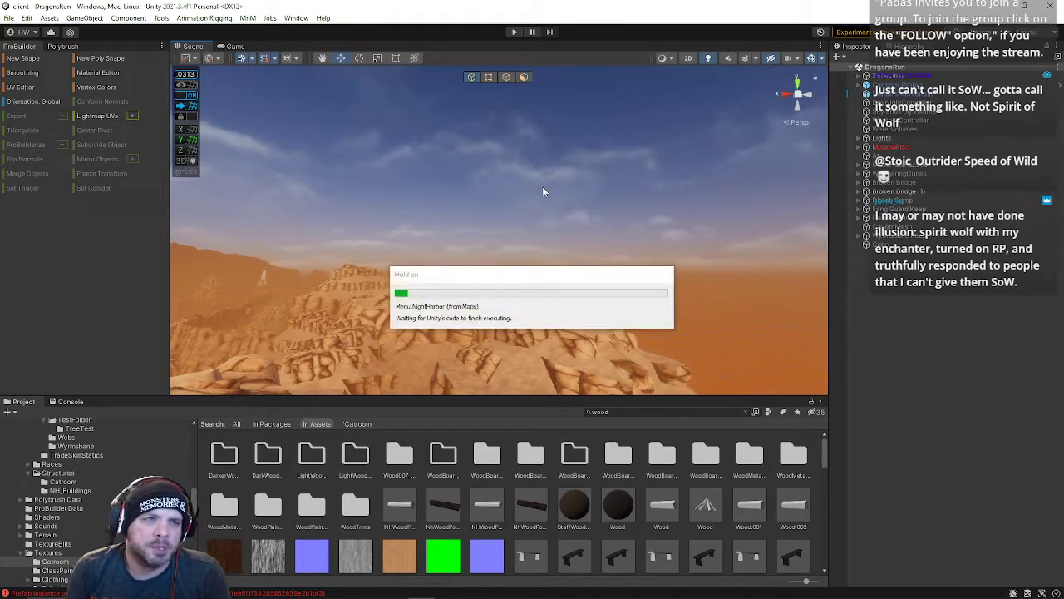
{"action": "right_click_drag", "start_coordinate": [486, 243], "coordinate": [650, 320]}
{"action": "scroll", "coordinate": [329, 247], "scroll_direction": "up", "scroll_amount": 2}
{"action": "scroll", "coordinate": [389, 228], "scroll_direction": "up", "scroll_amount": 1}
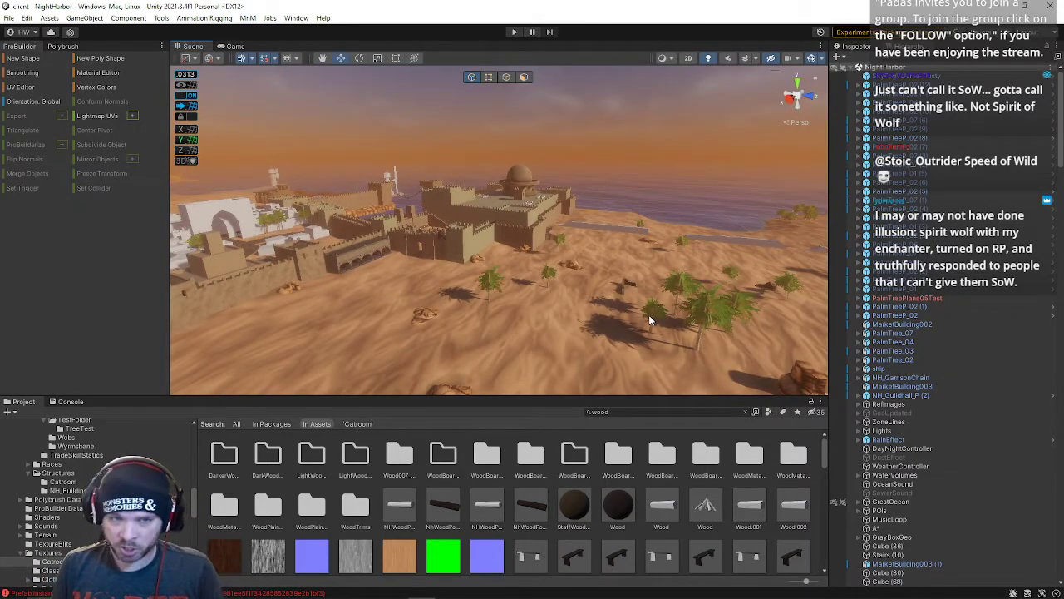
Step: Survey Night Harbor's outer fields, including the white boundary walls, scattered ruins, palms and the road leading to the city
{"action": "right_click_drag", "start_coordinate": [650, 320], "coordinate": [369, 195]}
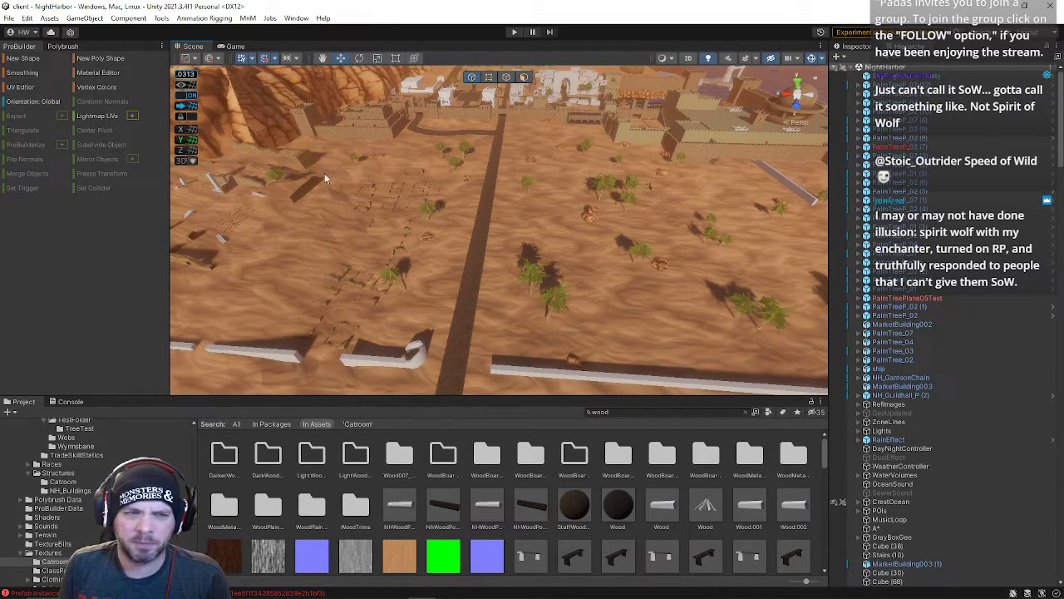
{"action": "right_click_drag", "start_coordinate": [698, 251], "coordinate": [492, 252]}
{"action": "right_click_drag", "start_coordinate": [555, 148], "coordinate": [336, 174]}
{"action": "right_click_drag", "start_coordinate": [764, 173], "coordinate": [295, 173]}
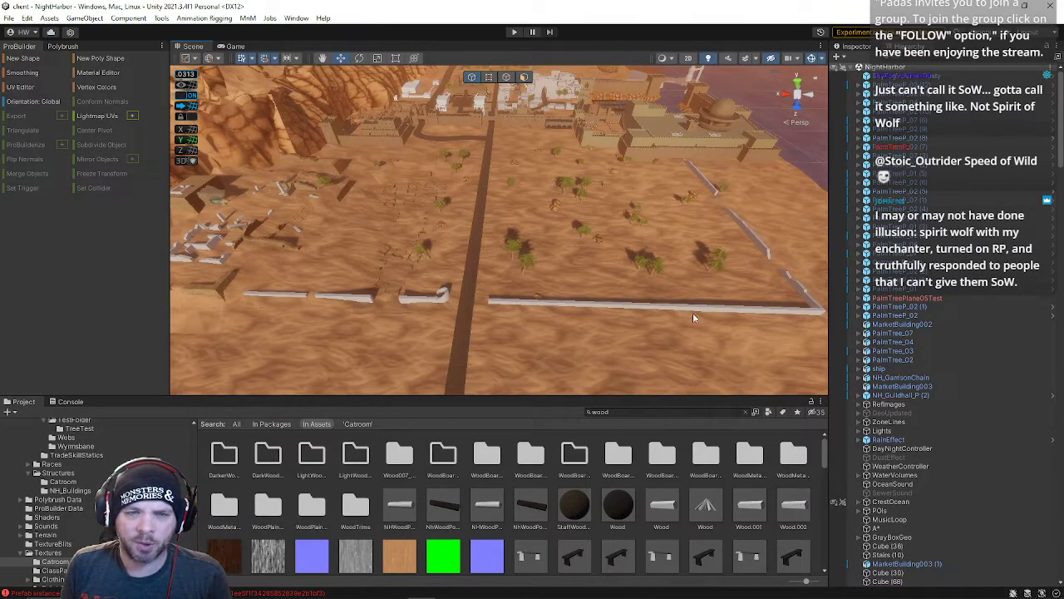
{"action": "right_click_drag", "start_coordinate": [352, 163], "coordinate": [584, 193]}
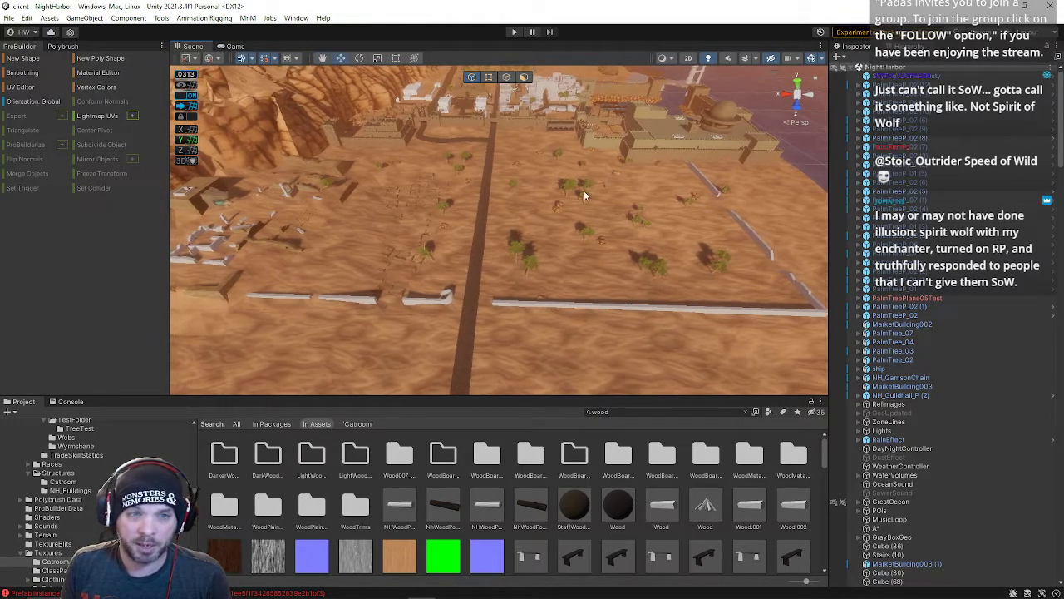
{"action": "right_click_drag", "start_coordinate": [684, 206], "coordinate": [134, 129]}
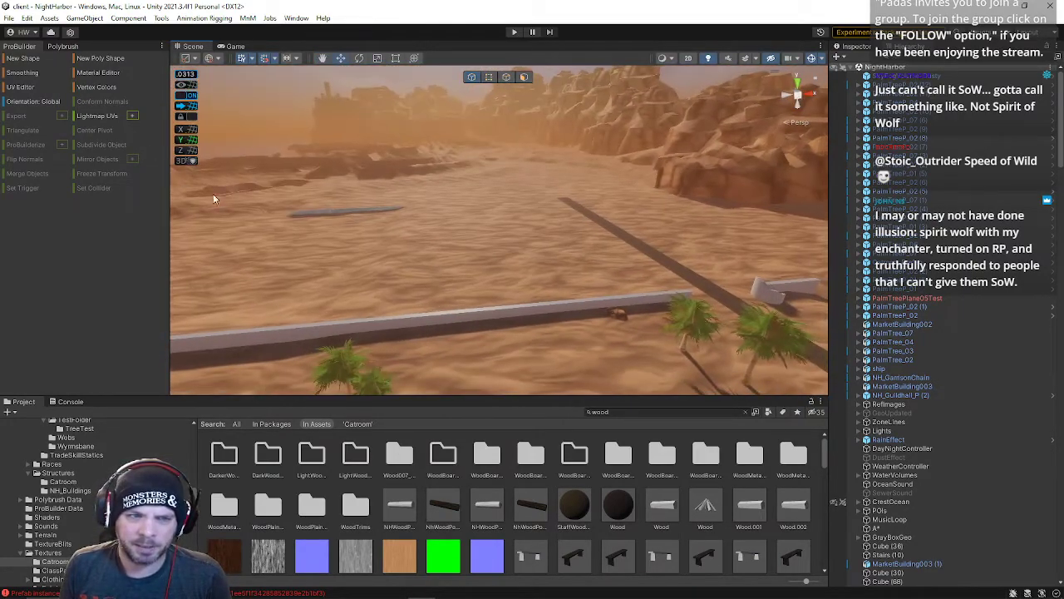
{"action": "right_click_drag", "start_coordinate": [373, 228], "coordinate": [612, 239]}
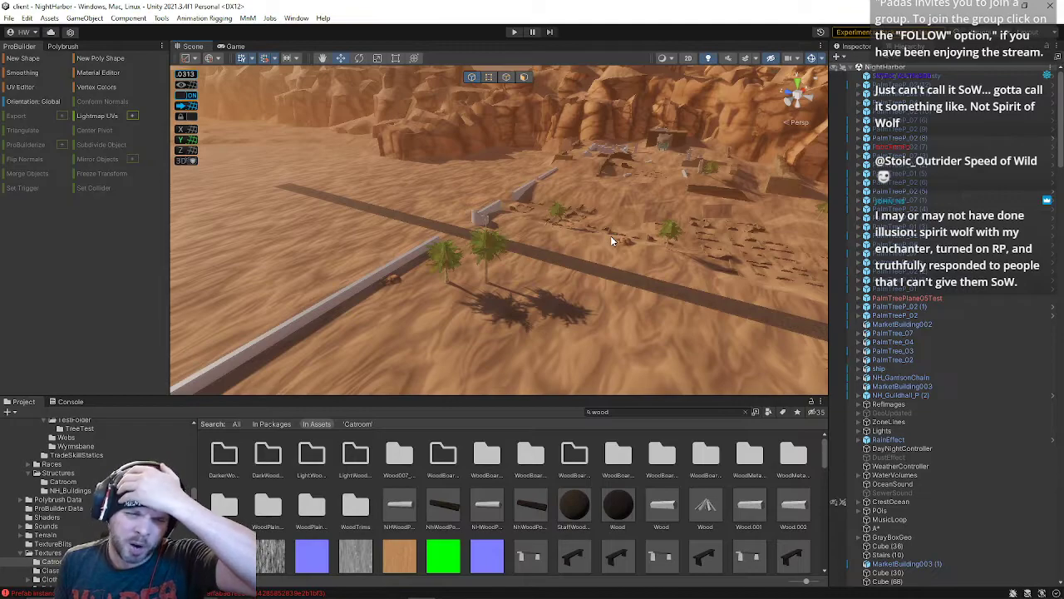
{"action": "right_click_drag", "start_coordinate": [612, 241], "coordinate": [315, 183]}
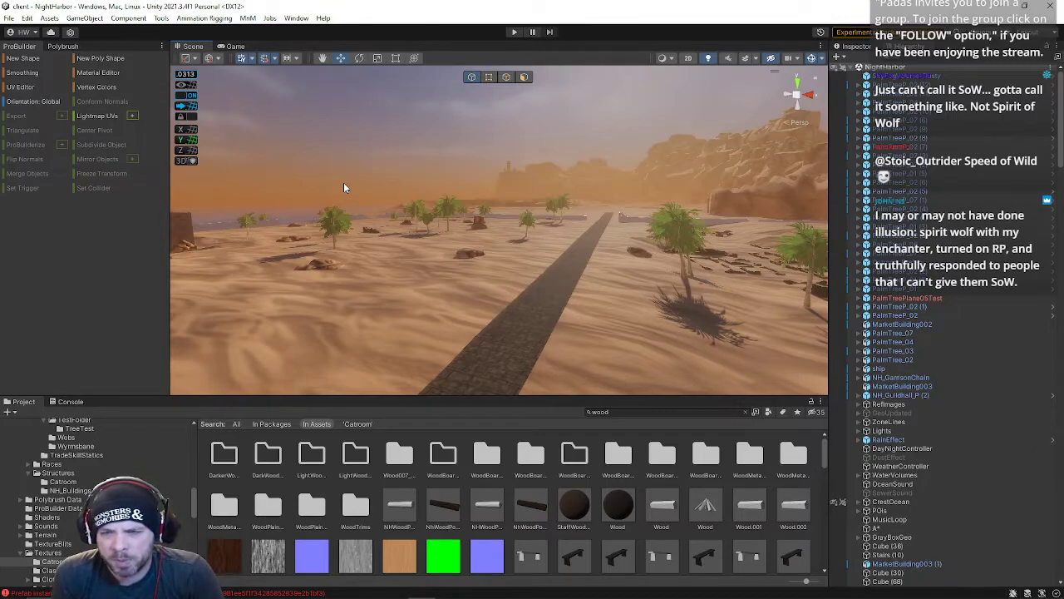
Step: Delete the PalmTreePlane05Test object from the NightHarbor scene and save the scene
{"action": "left_click", "coordinate": [949, 299]}
{"action": "key", "text": "Delete"}
{"action": "right_click_drag", "start_coordinate": [522, 169], "coordinate": [453, 149]}
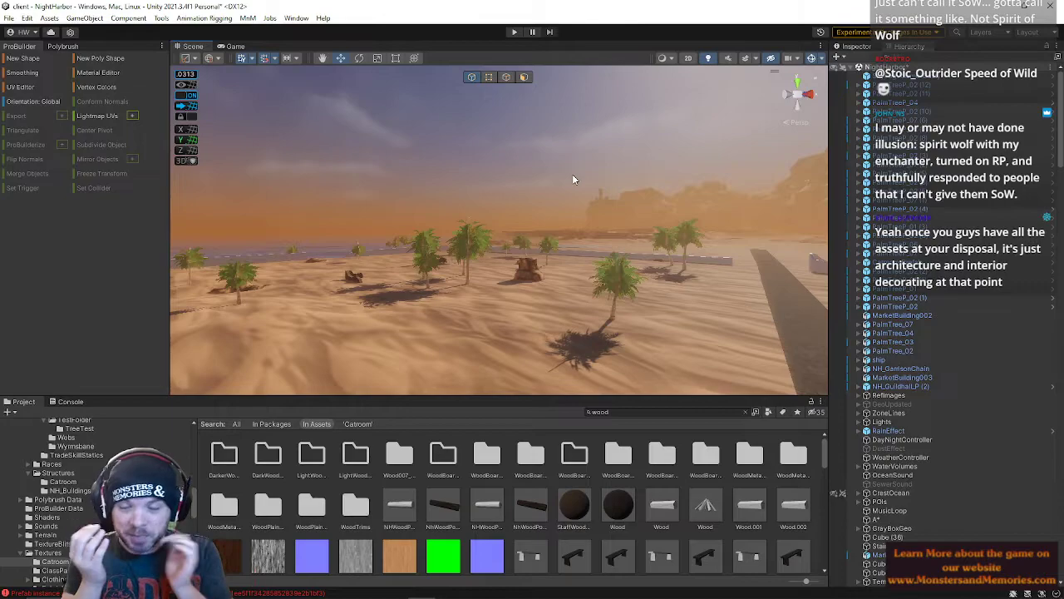
{"action": "right_click_drag", "start_coordinate": [572, 179], "coordinate": [365, 211]}
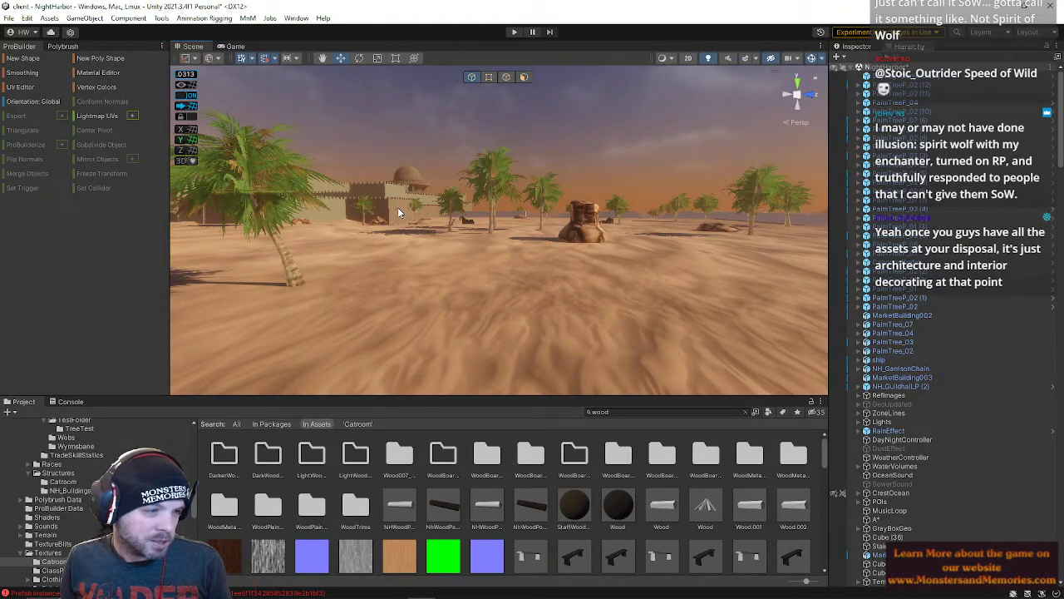
{"action": "key", "text": "s"}
{"action": "right_click_drag", "start_coordinate": [399, 213], "coordinate": [413, 244]}
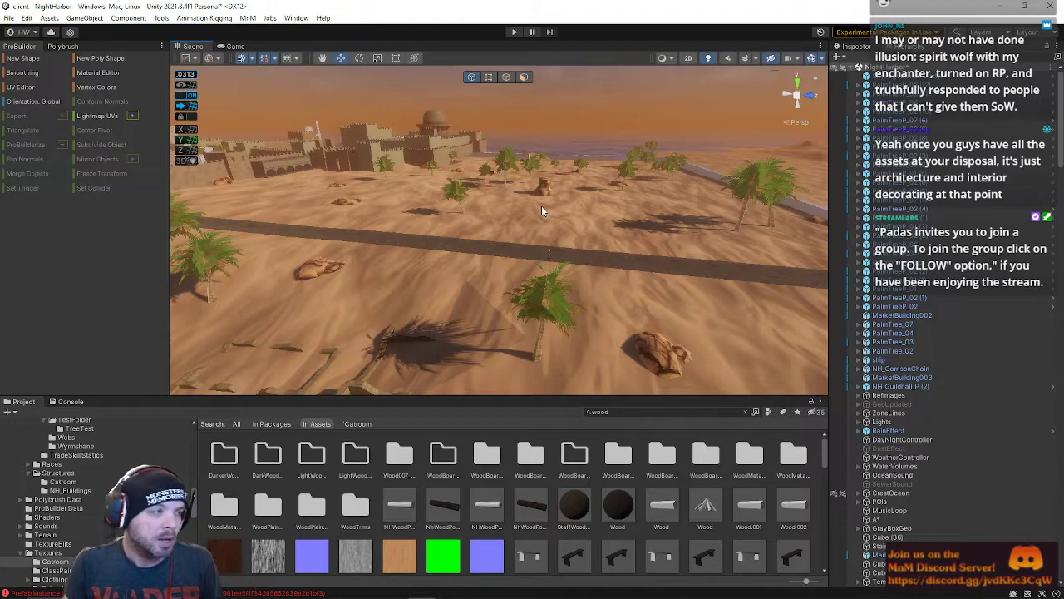
{"action": "right_click_drag", "start_coordinate": [570, 200], "coordinate": [387, 147]}
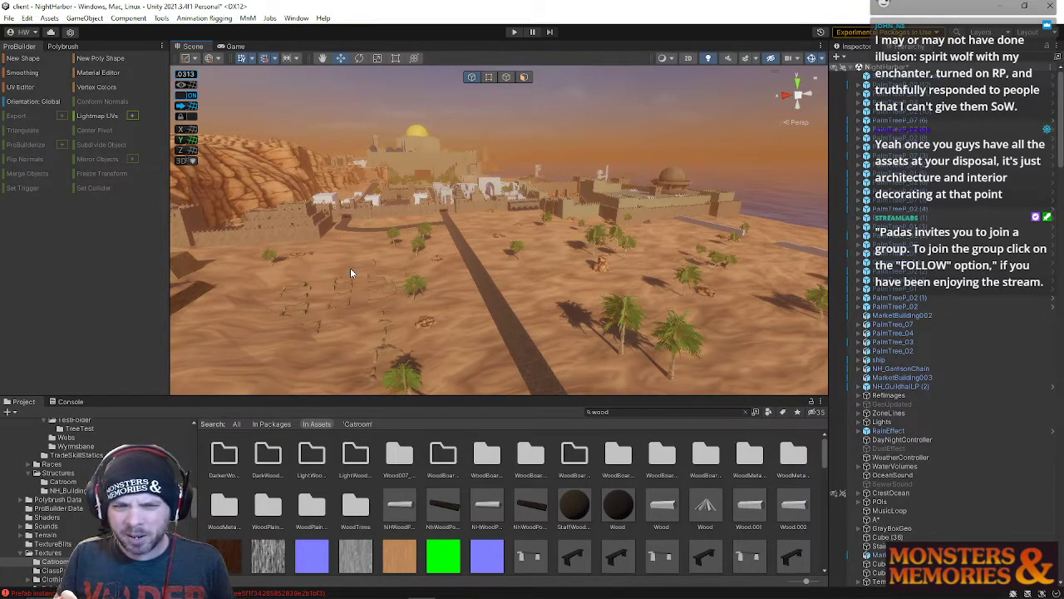
{"action": "right_click_drag", "start_coordinate": [421, 269], "coordinate": [46, 215]}
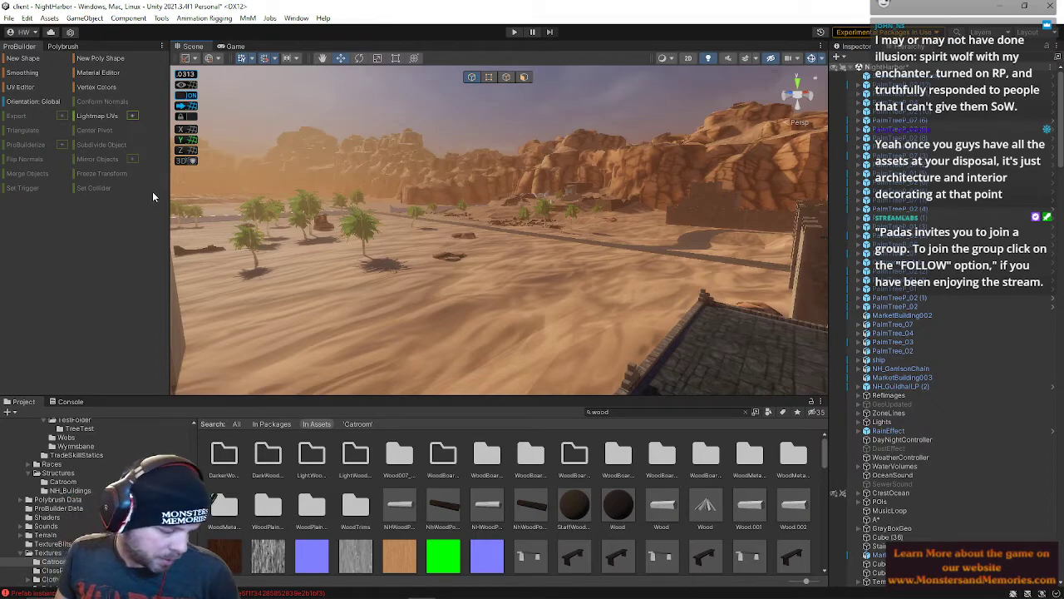
{"action": "left_click", "coordinate": [12, 19]}
{"action": "left_click", "coordinate": [32, 71]}
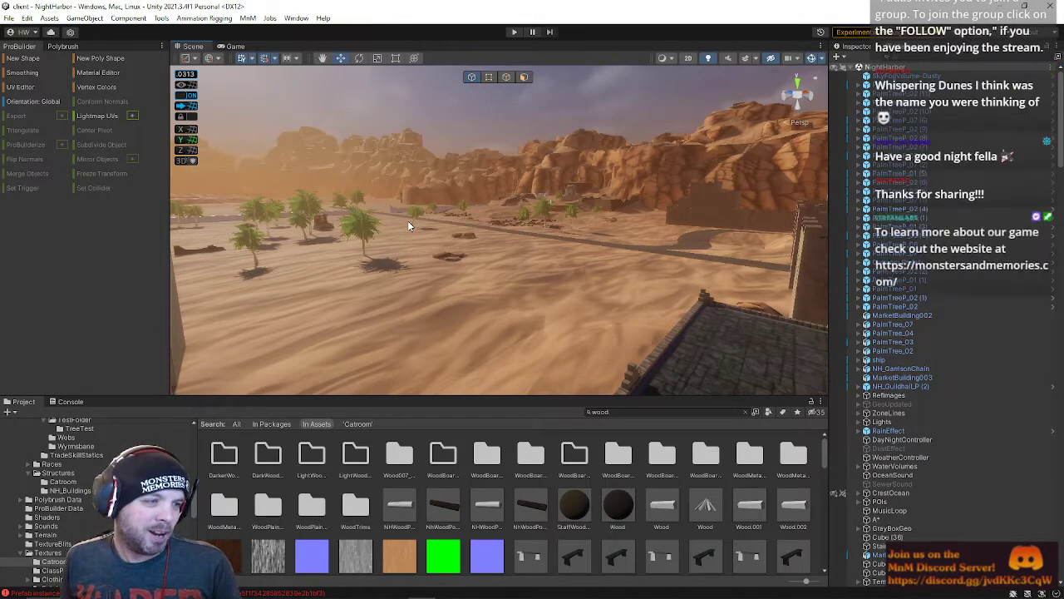
Step: Inspect the forked road, palm groves and rock clusters in the desert outside Night Harbor's walls
{"action": "right_click_drag", "start_coordinate": [433, 239], "coordinate": [302, 215]}
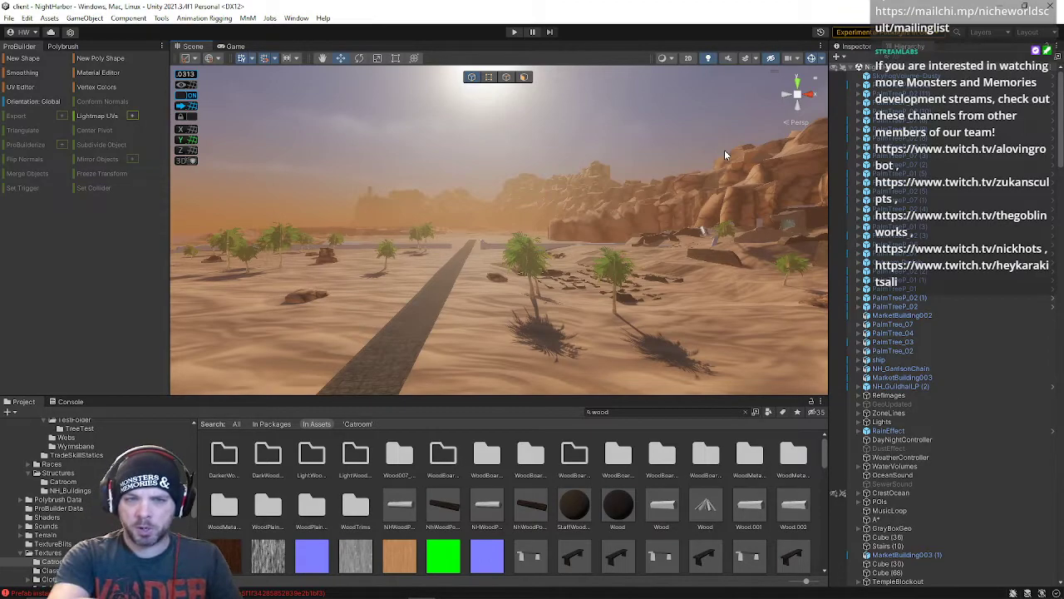
{"action": "right_click_drag", "start_coordinate": [725, 154], "coordinate": [357, 207]}
{"action": "right_click_drag", "start_coordinate": [436, 226], "coordinate": [663, 212]}
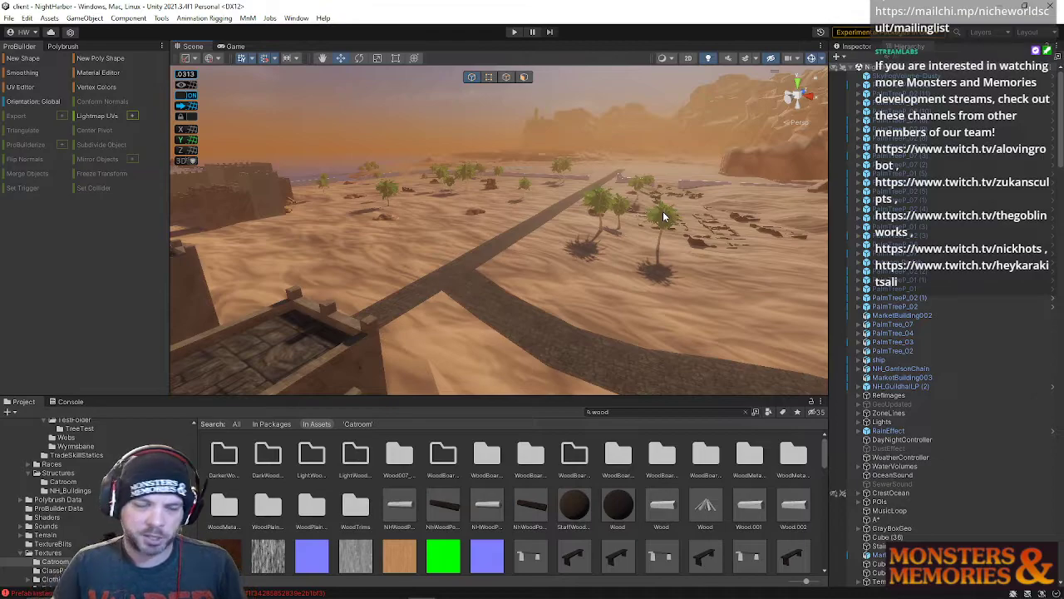
{"action": "left_click_drag", "start_coordinate": [509, 230], "coordinate": [137, 363], "text": "alt"}
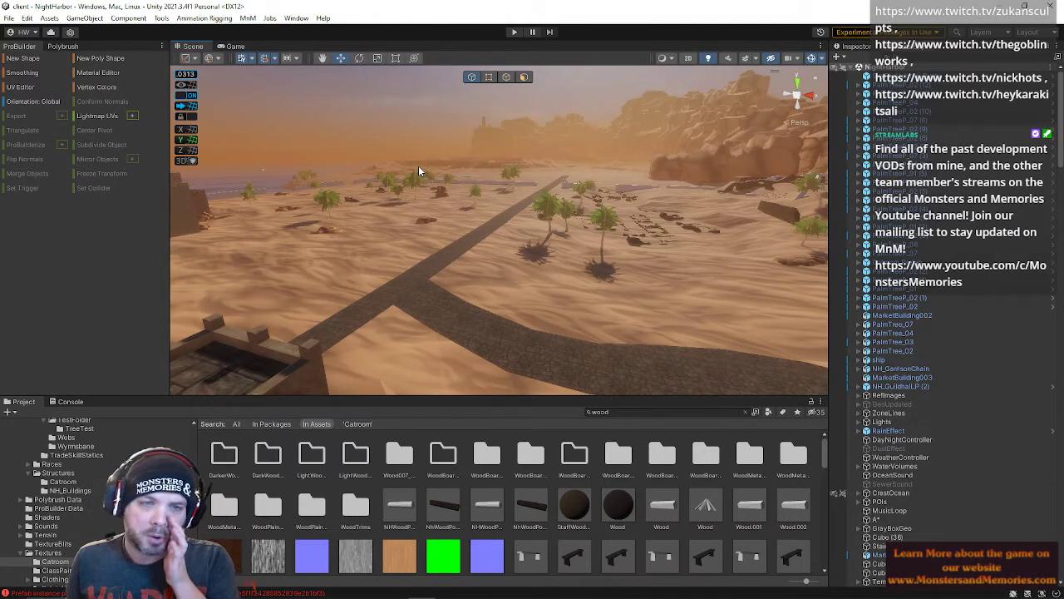
{"action": "right_click_drag", "start_coordinate": [419, 170], "coordinate": [317, 153]}
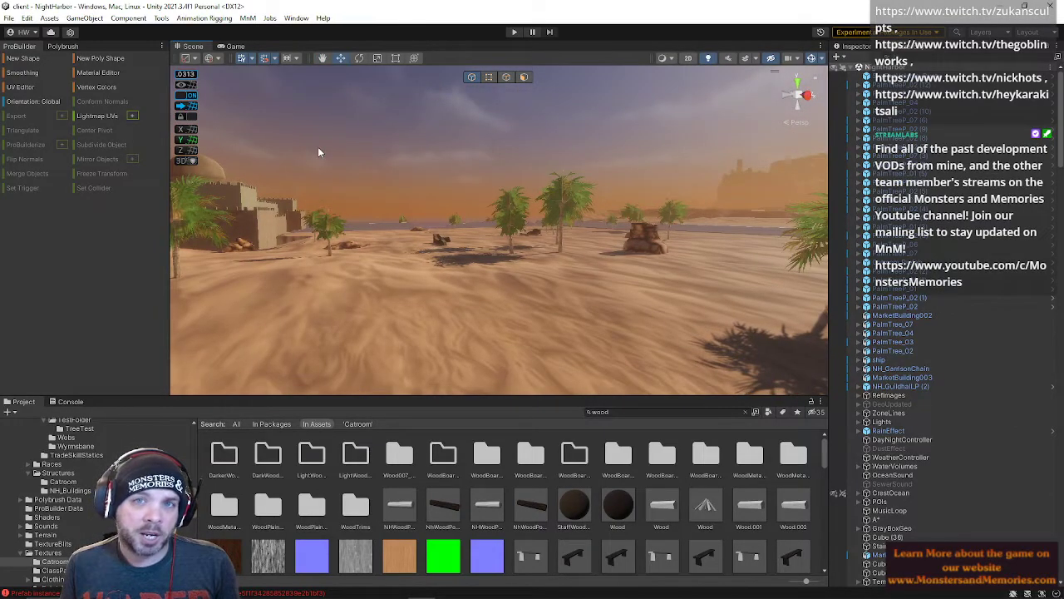